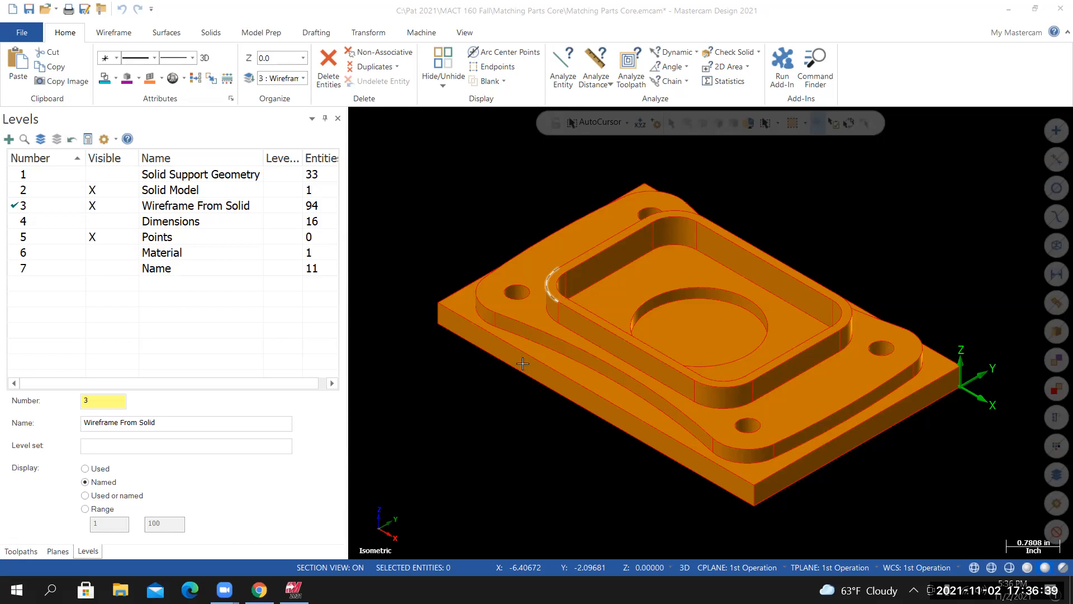
Show the Name level to inspect the initials in the circular pocket, and hide the level again
mouse_move(581, 385)
middle_down()
mouse_move(582, 367)
mouse_move(558, 386)
mouse_move(583, 371)
middle_up()
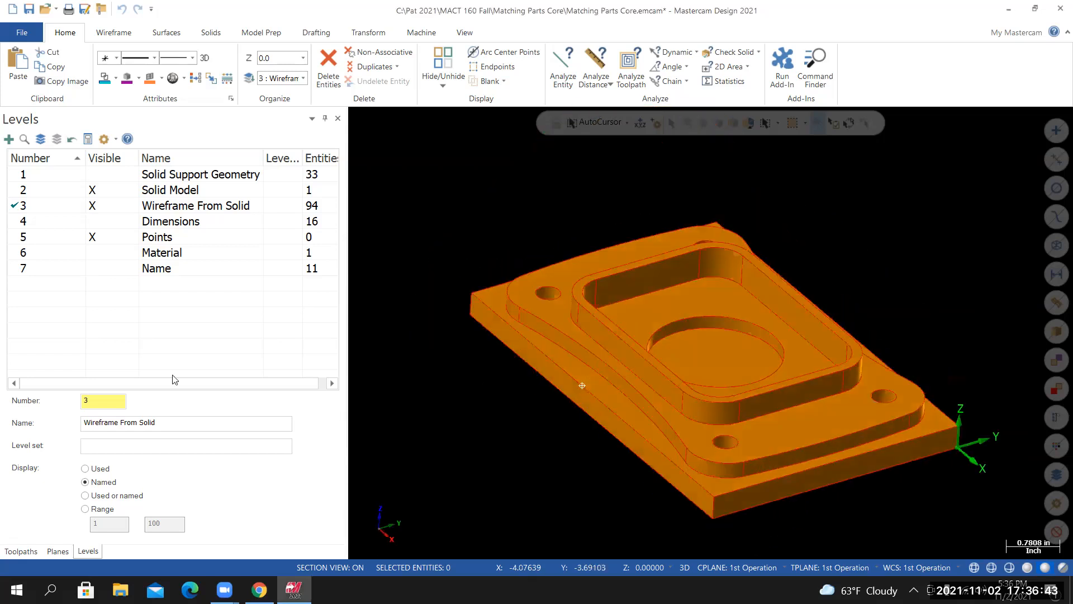
click(104, 269)
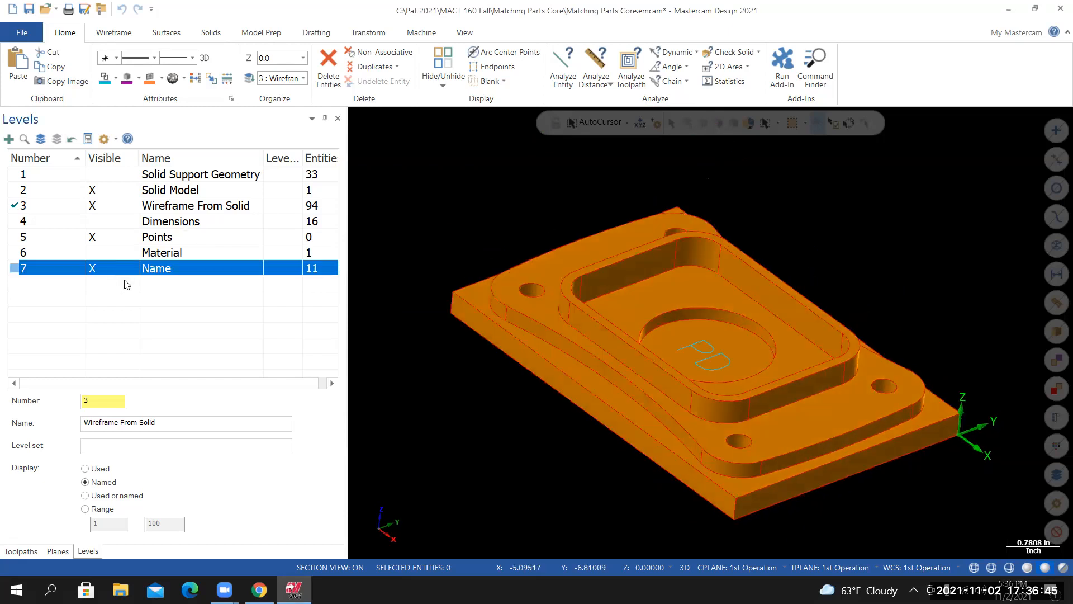
mouse_move(678, 383)
middle_down()
mouse_move(615, 371)
mouse_move(697, 366)
mouse_move(679, 369)
middle_up()
click(108, 274)
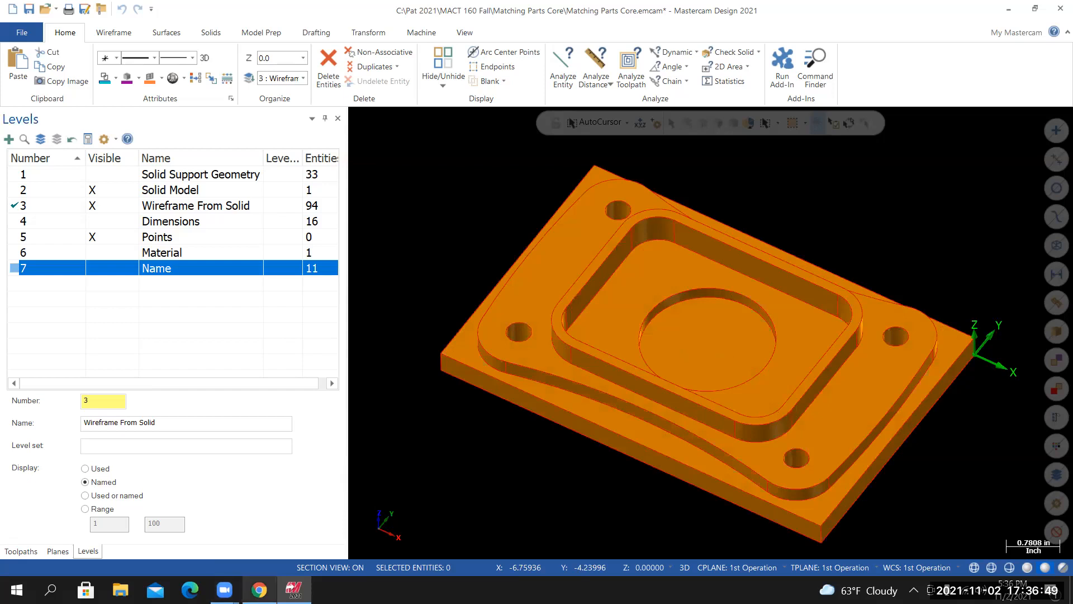
Switch to Chrome and review the modelling steps on the Matching Parts-Core discussion page
key(alt+Tab)
scroll(562, 334, down, 10)
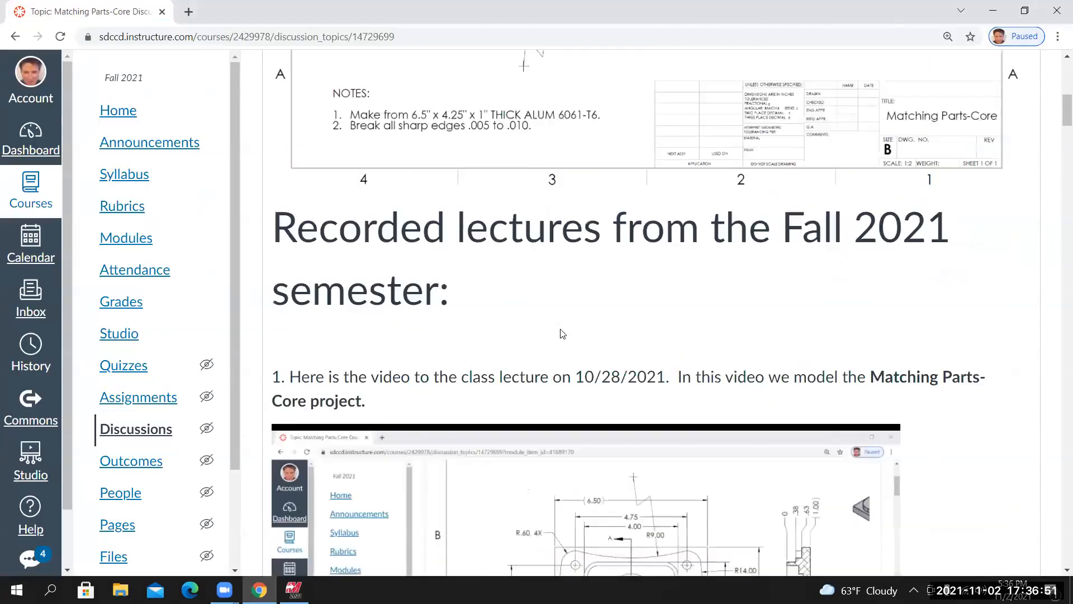
scroll(531, 342, down, 15)
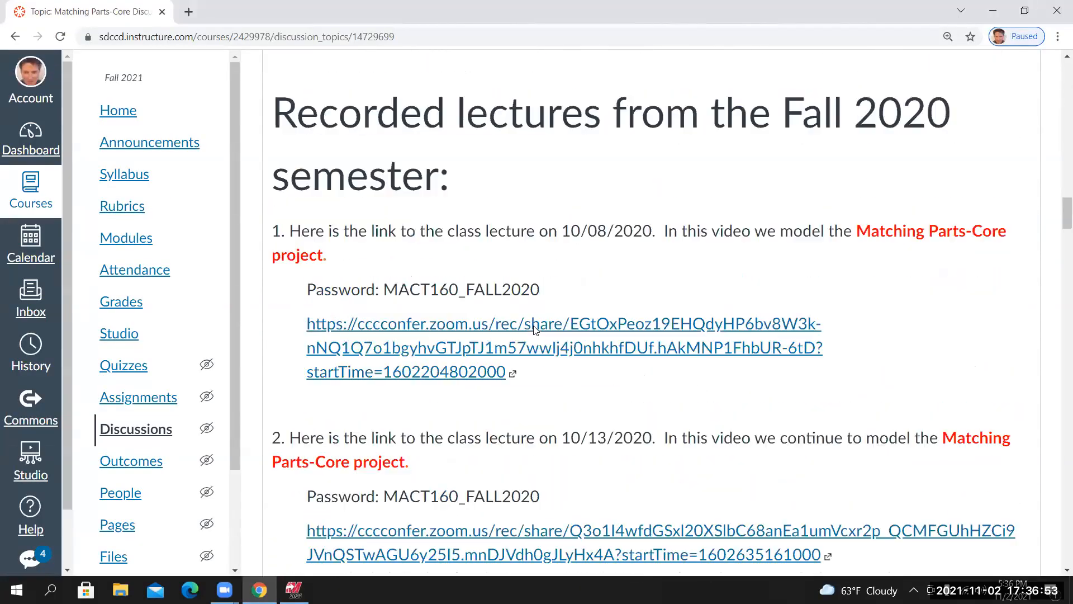
scroll(534, 329, down, 15)
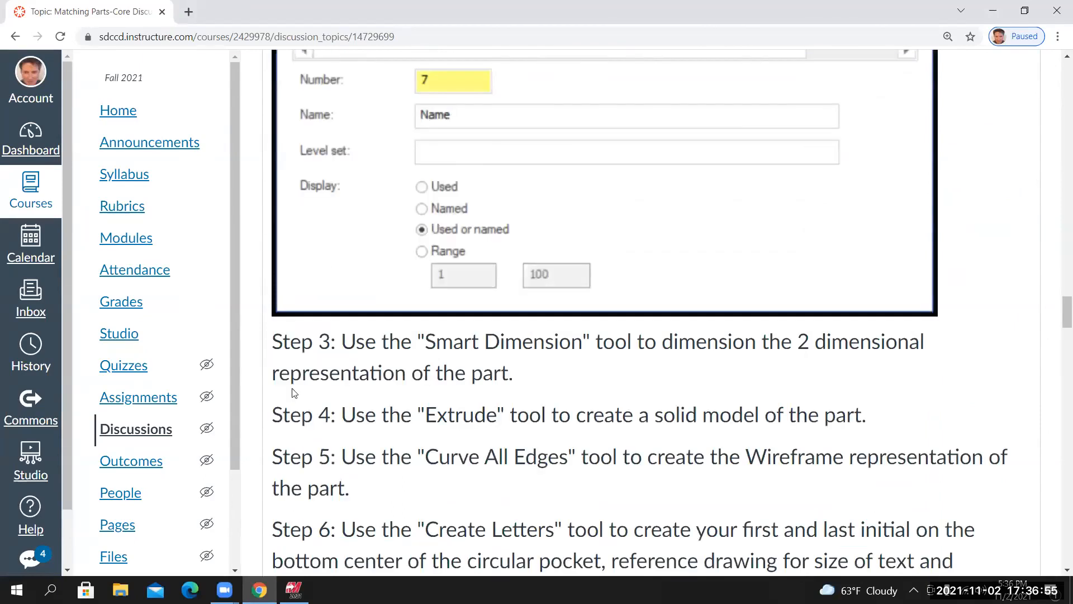
scroll(295, 393, down, 6)
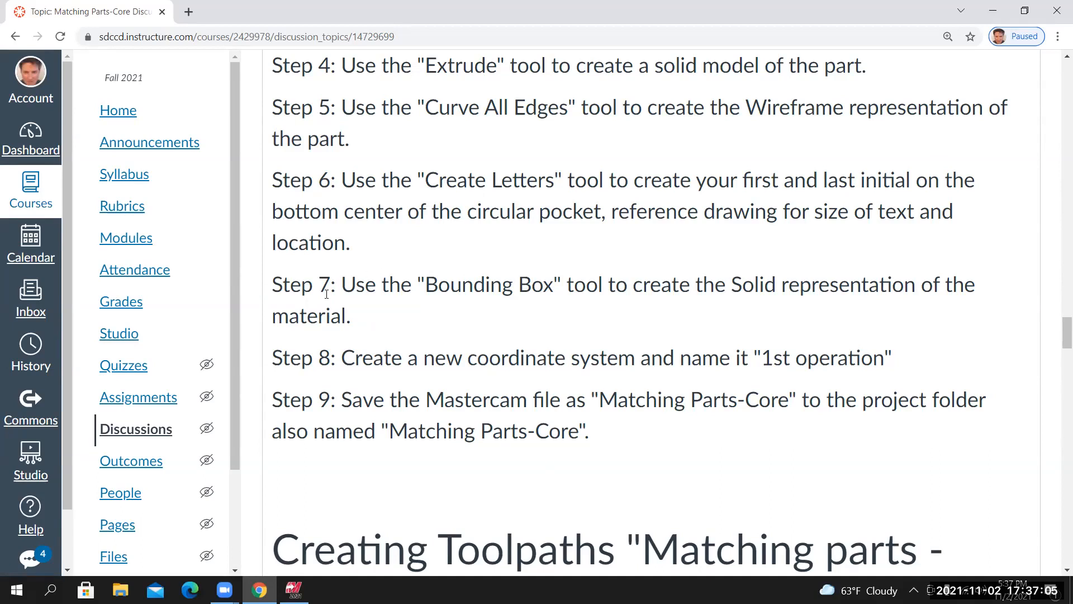
Switch back to Mastercam and examine the solid part and its 1st Operation coordinate system from several angles
click(294, 590)
click(103, 253)
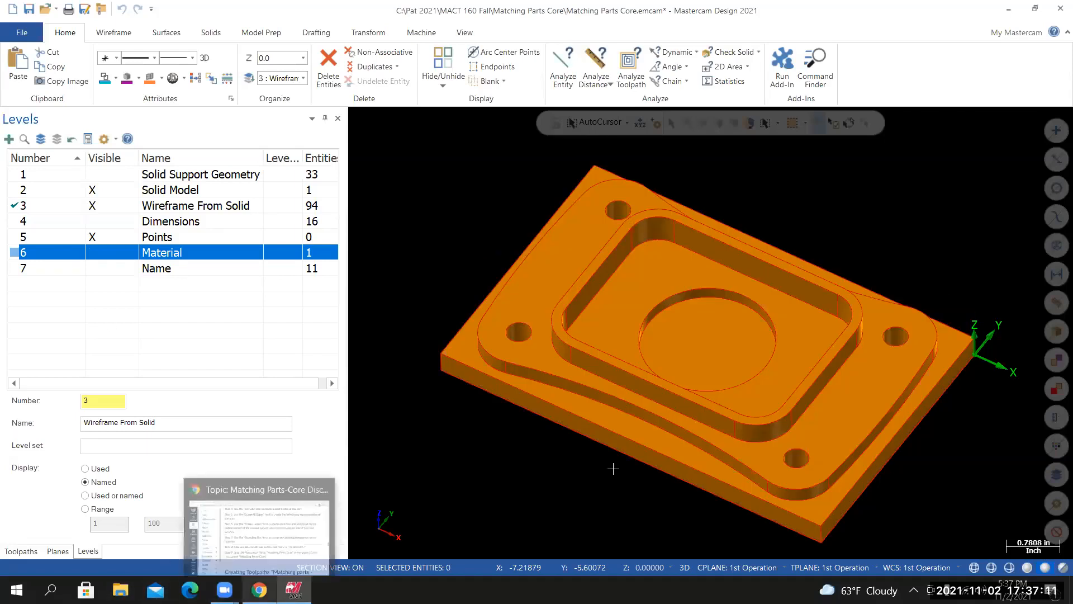
middle_drag(970, 346, 1012, 361)
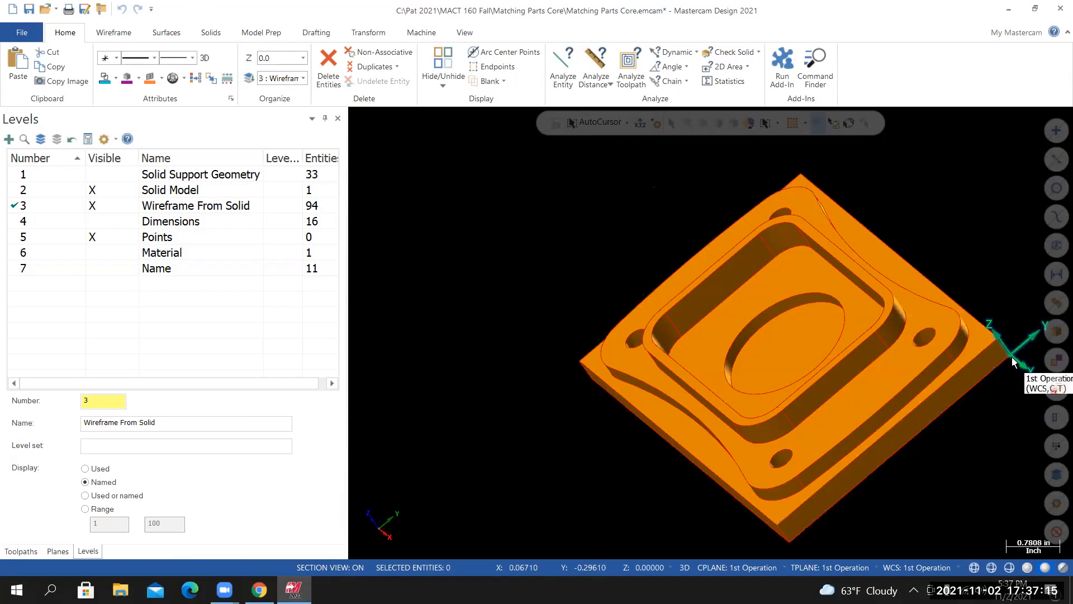
middle_drag(730, 402, 859, 338)
middle_drag(708, 366, 782, 335)
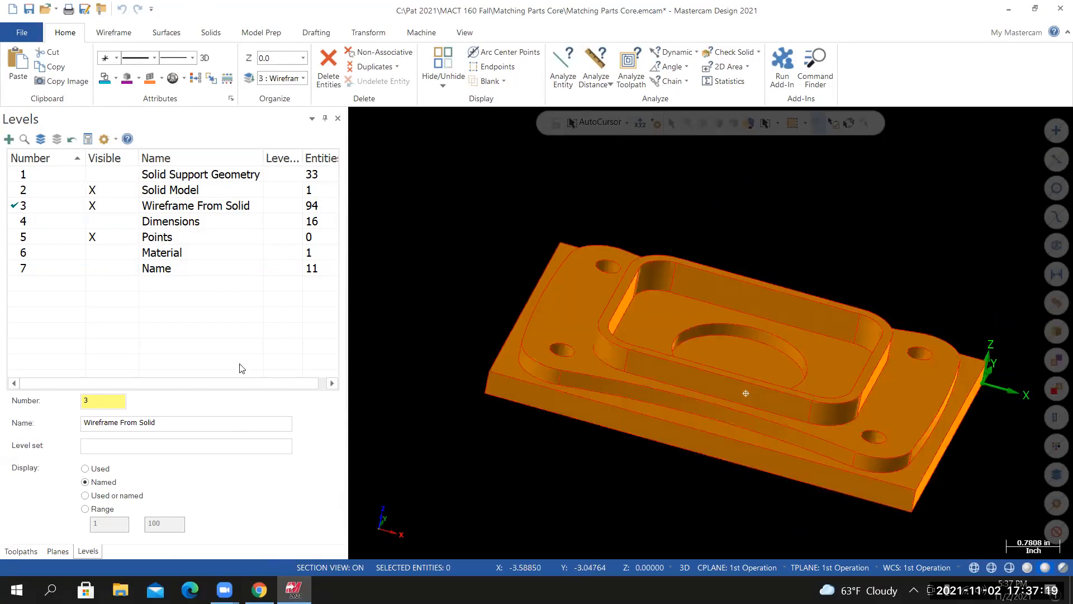
Switch to Chrome and read the "Creating Toolpaths" instructions for the Matching Parts-Core project
click(259, 589)
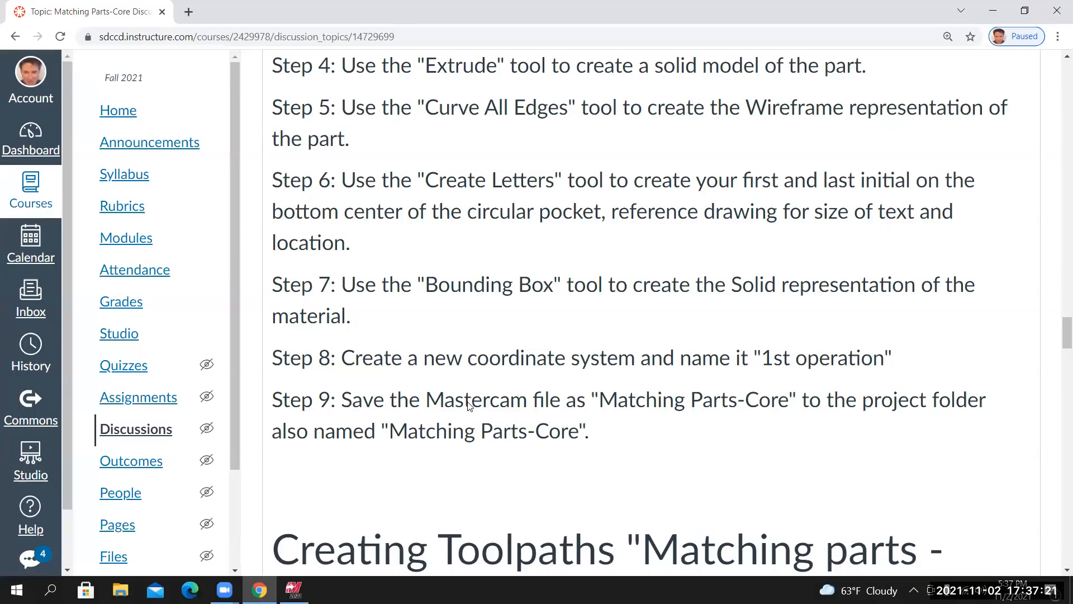
scroll(469, 405, down, 5)
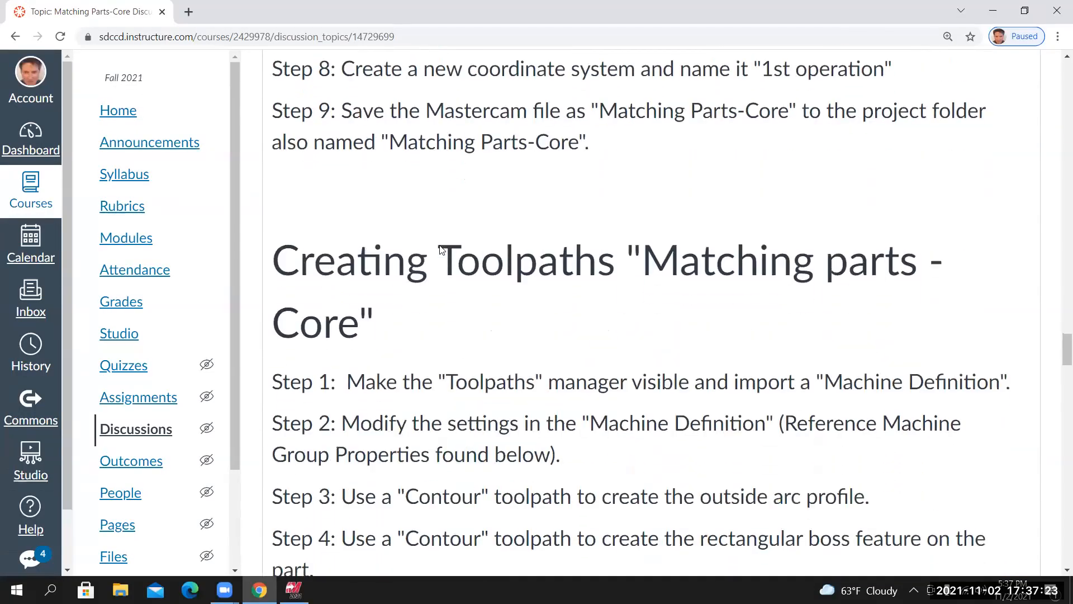
scroll(439, 249, down, 1)
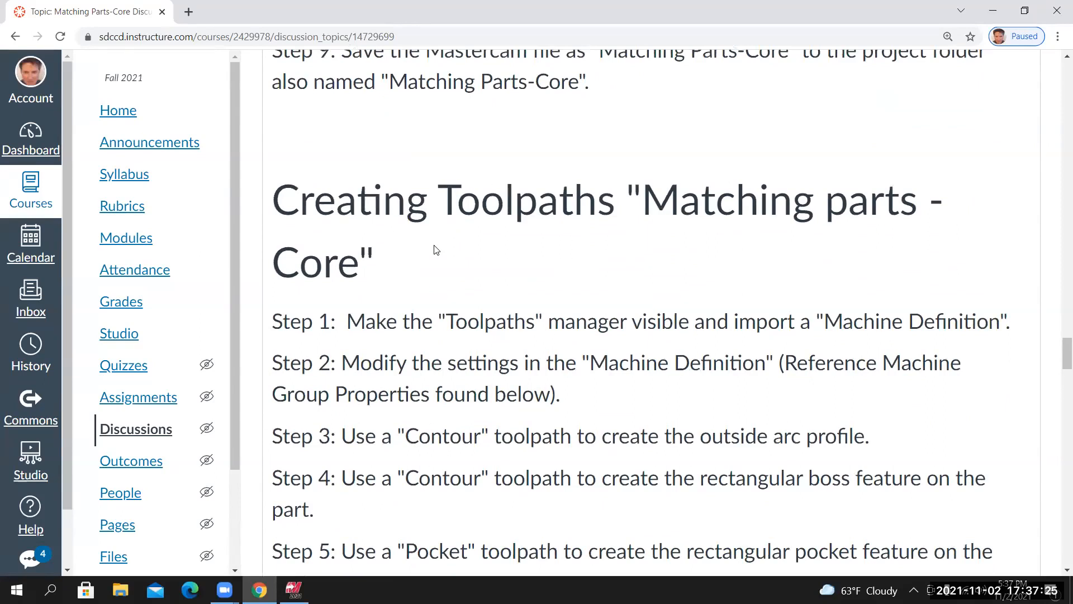
scroll(446, 281, down, 3)
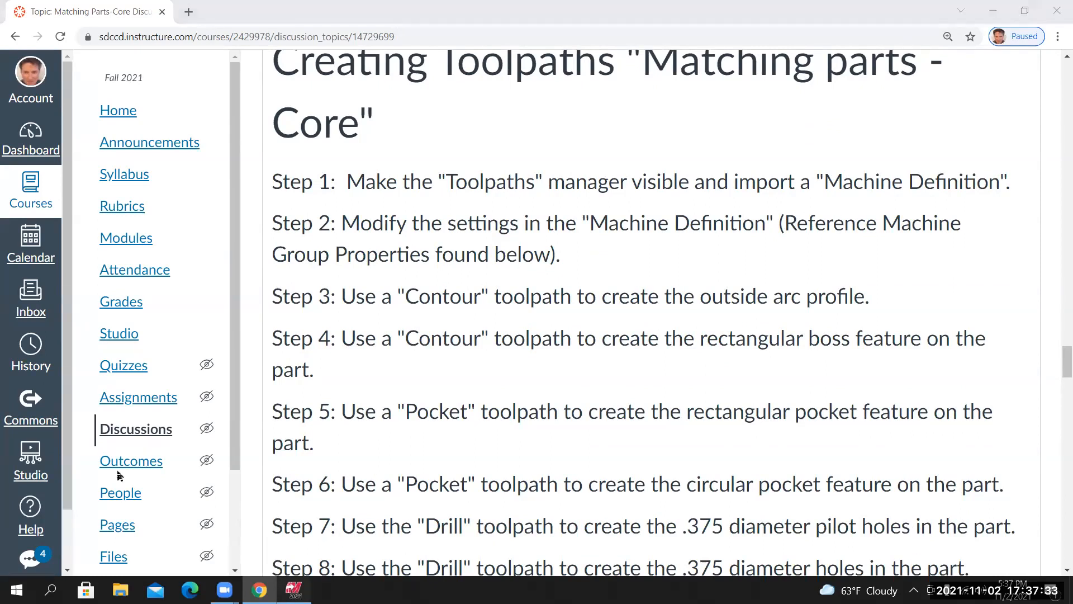
Return to Mastercam and bring the Toolpaths manager to the front
key(alt+Tab)
click(21, 551)
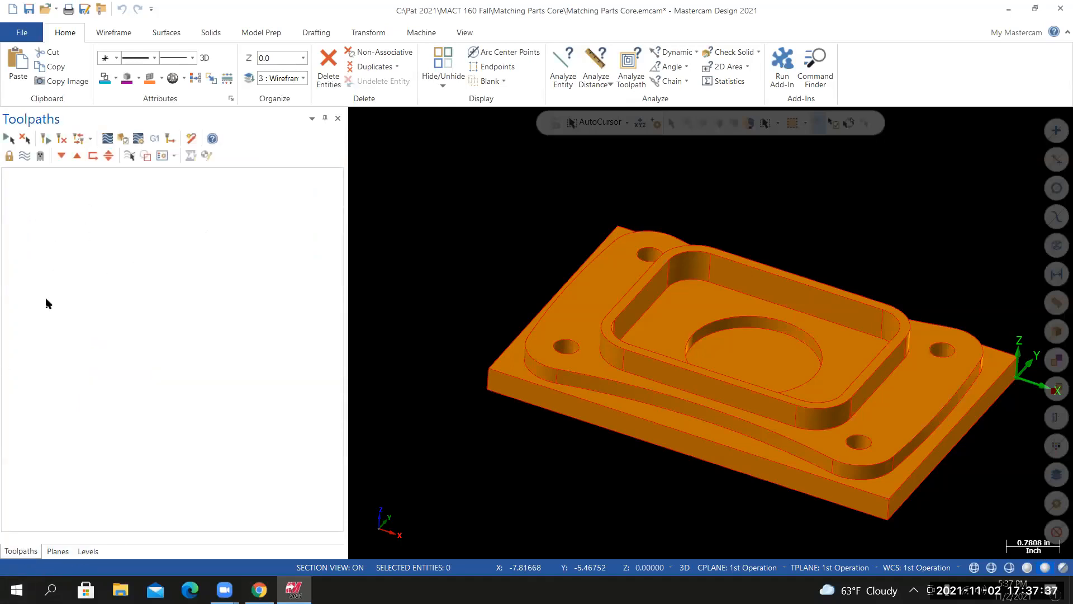
Hide the Toolpaths, Planes and Levels managers and show all three again
click(467, 34)
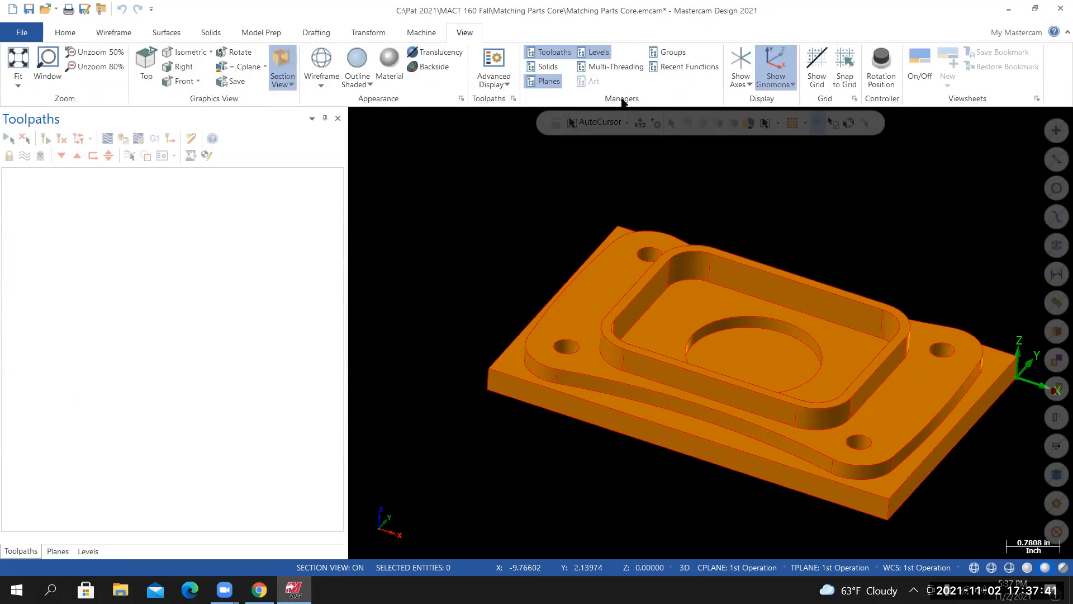
click(552, 54)
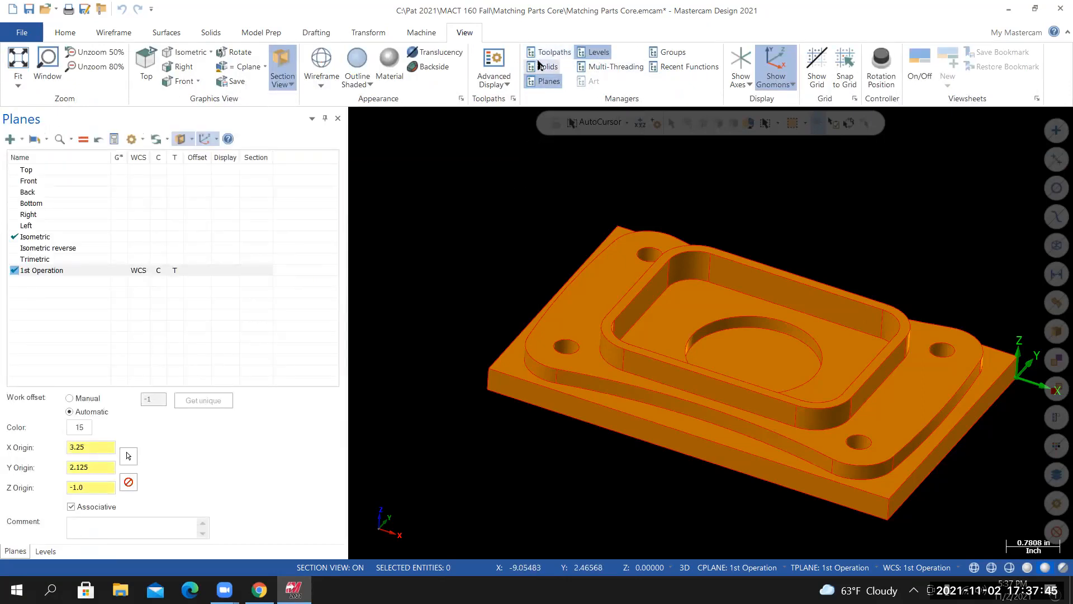
click(550, 83)
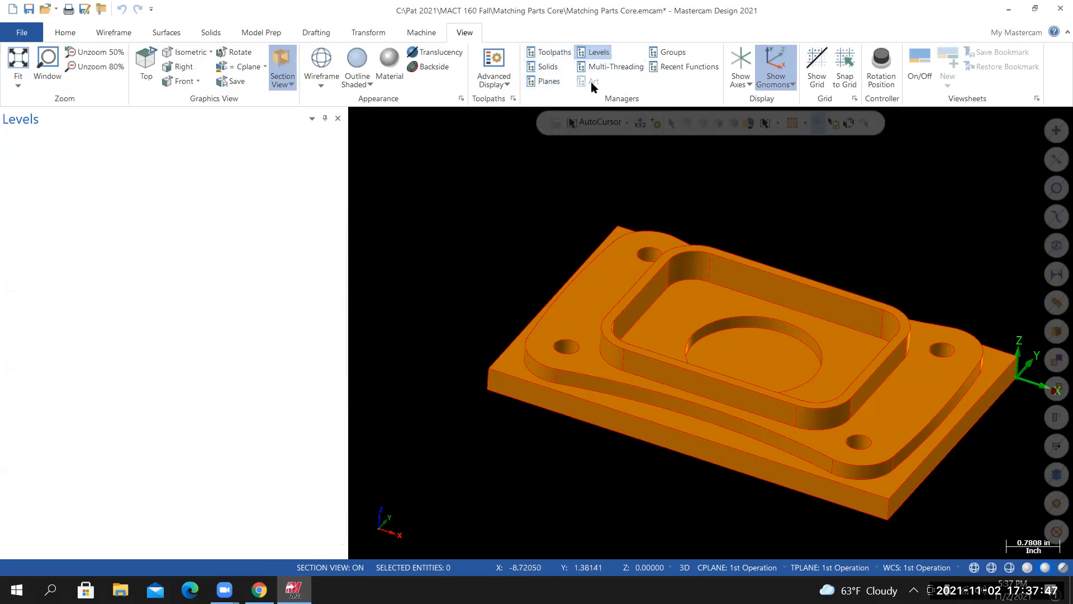
click(595, 52)
click(546, 82)
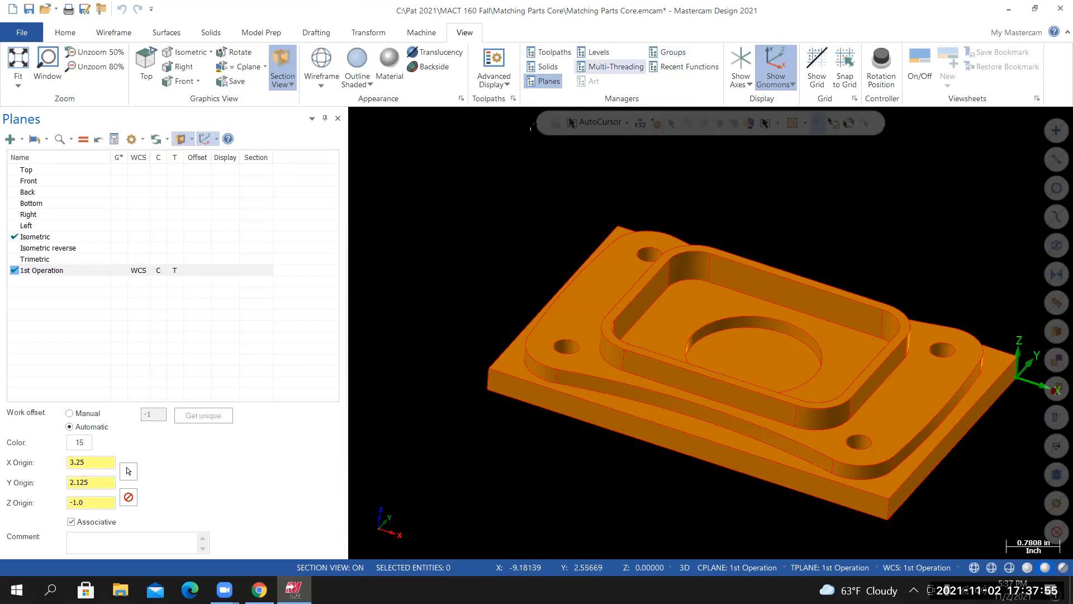
click(595, 52)
click(547, 53)
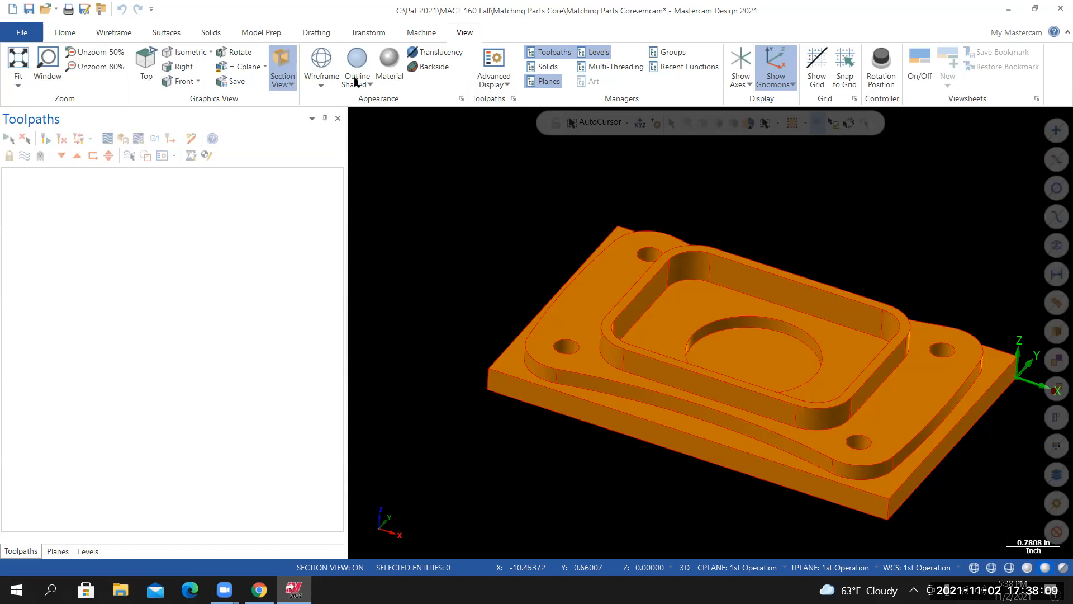
Add a machine group based on the default mill machine definition
click(420, 33)
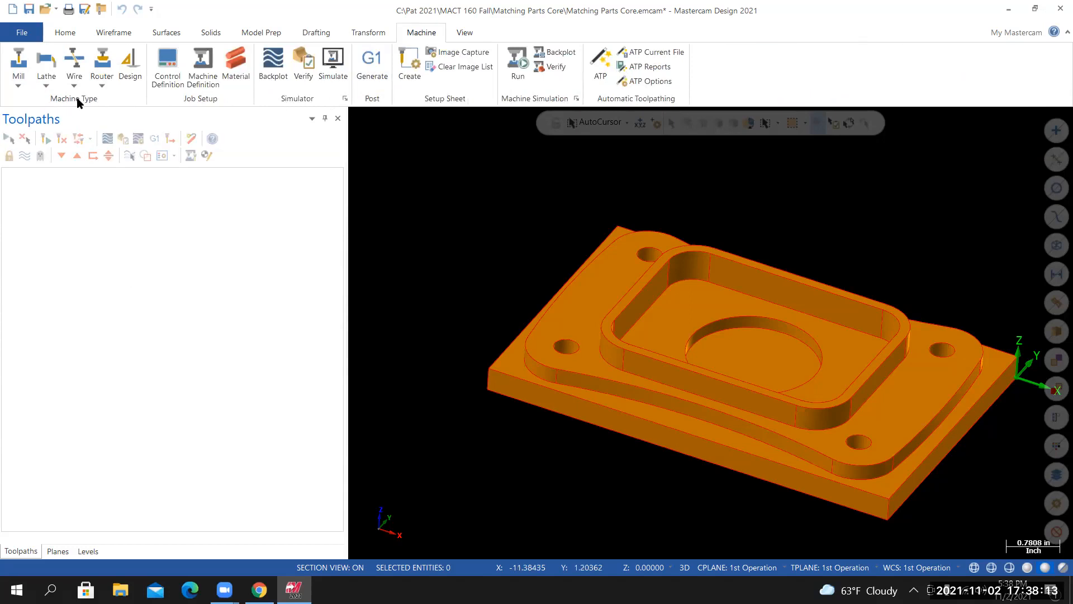
click(17, 87)
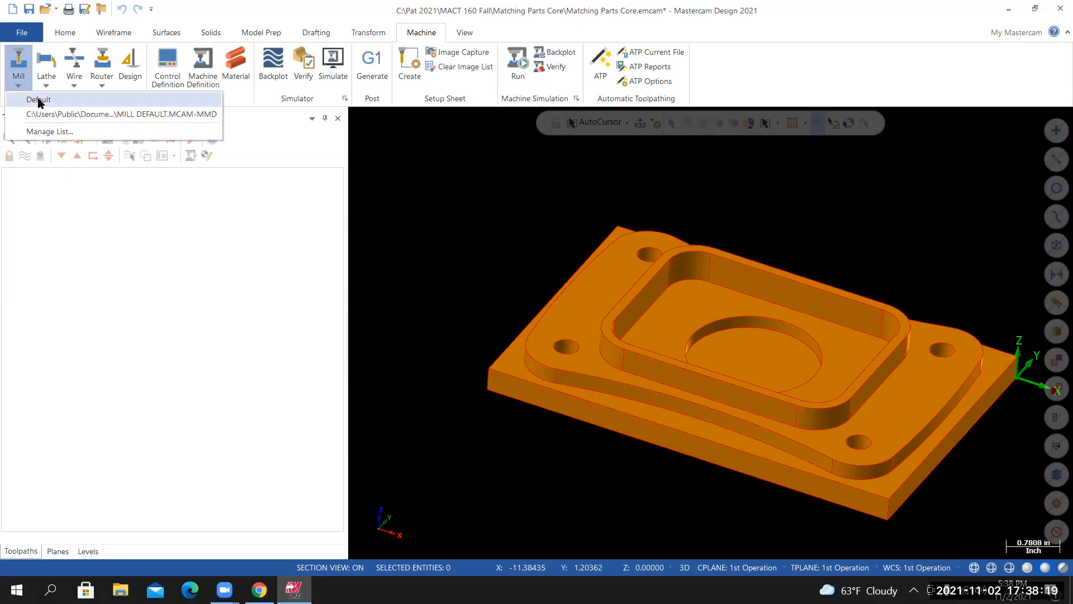
click(39, 100)
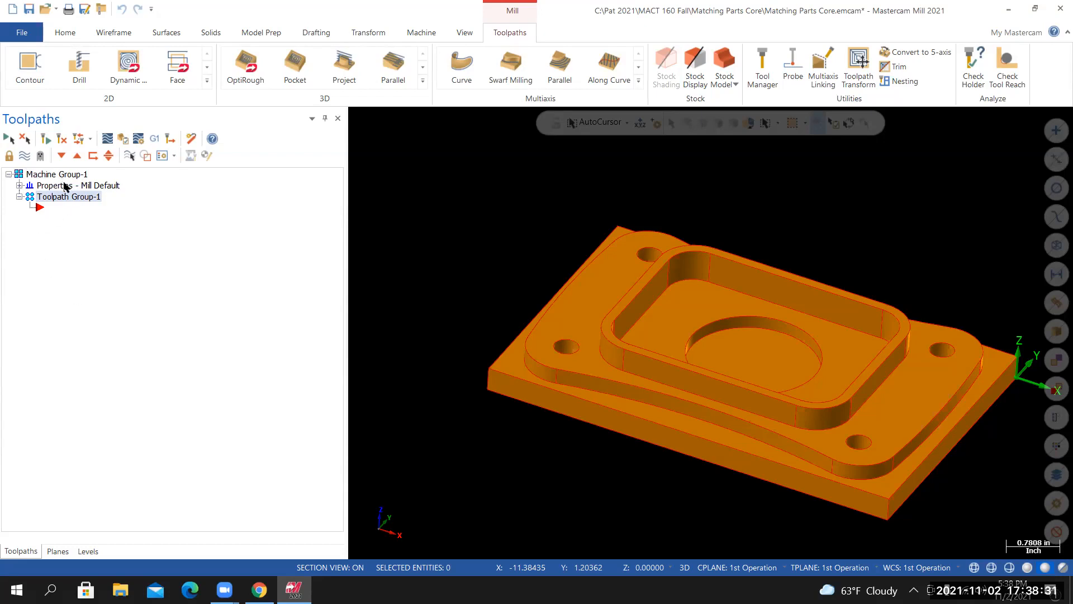
Set the Project Manager to save NC files and NCI files in the project folder, and return to the part
click(22, 33)
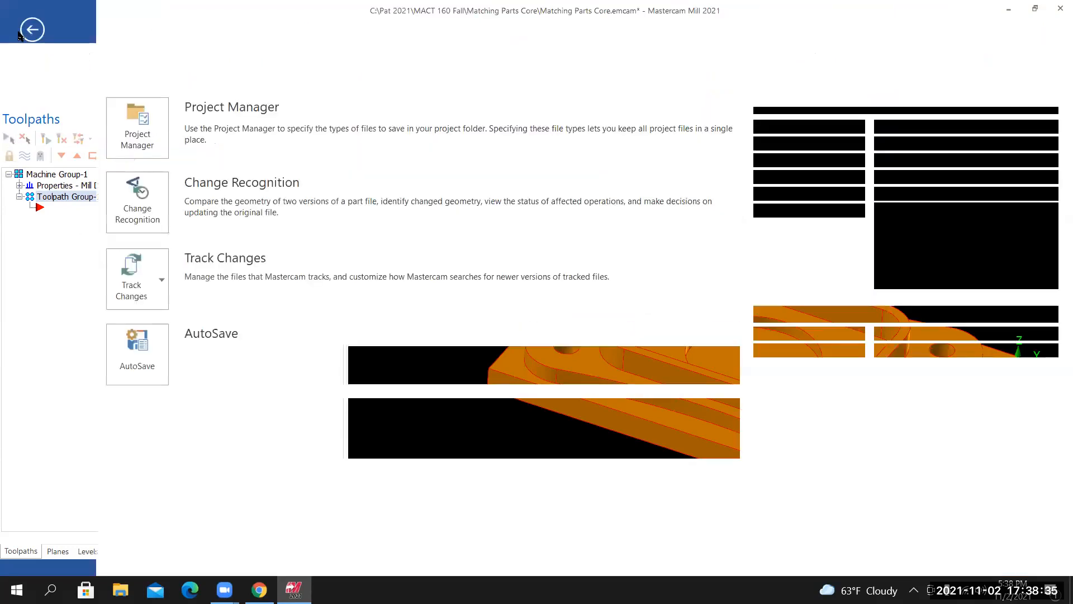
click(139, 134)
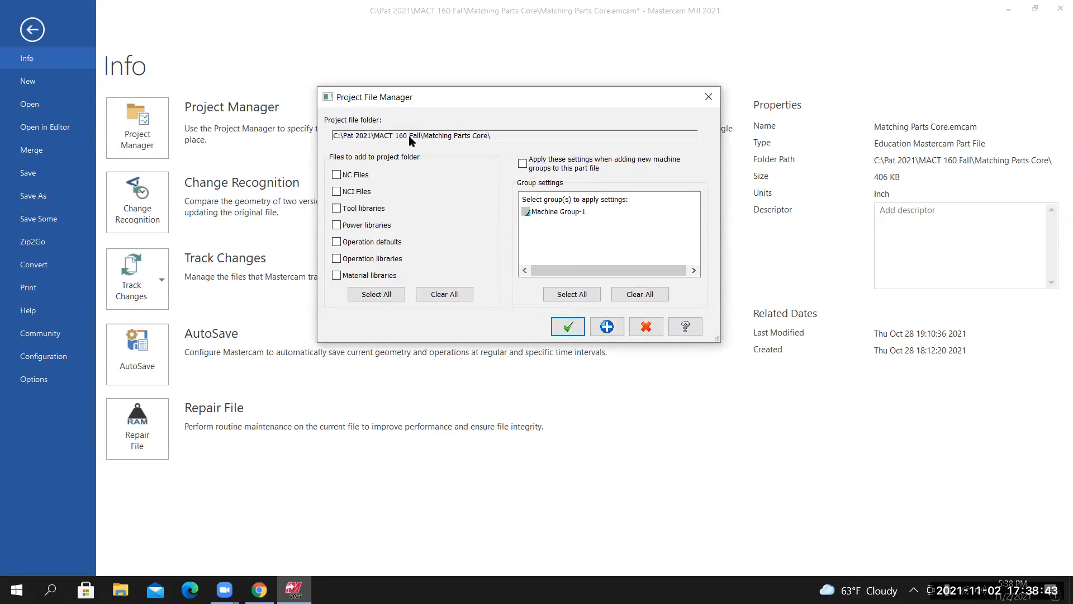
click(336, 175)
click(336, 192)
drag(345, 101, 288, 100)
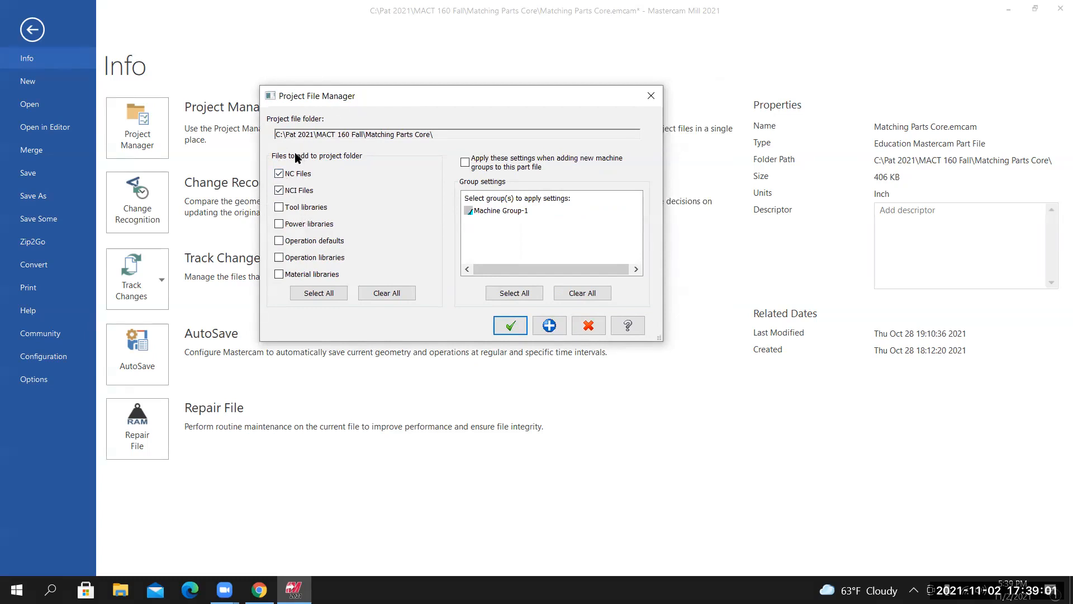
click(510, 326)
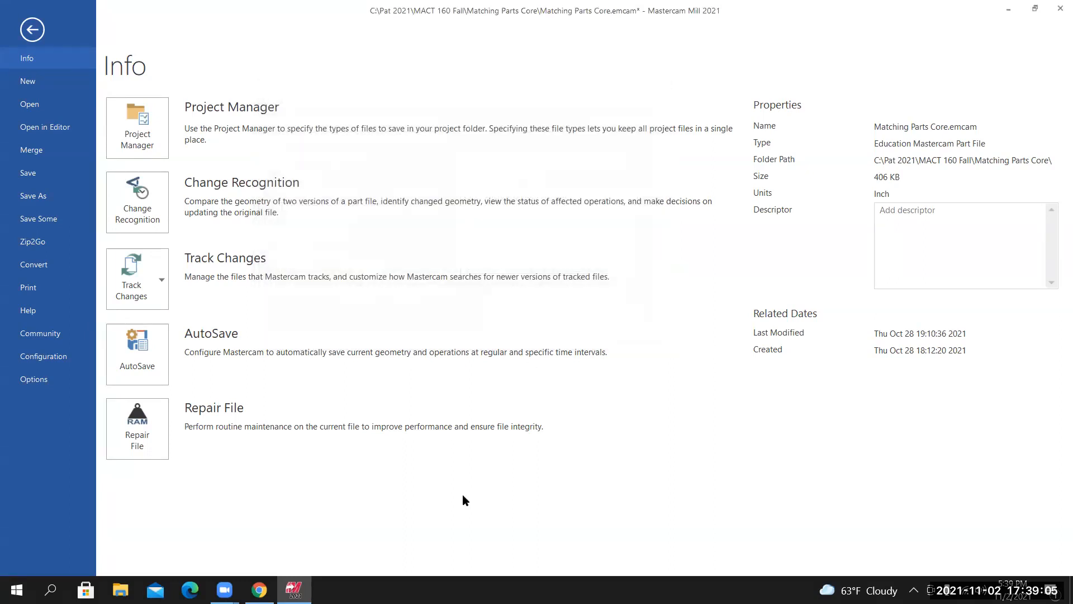
click(39, 32)
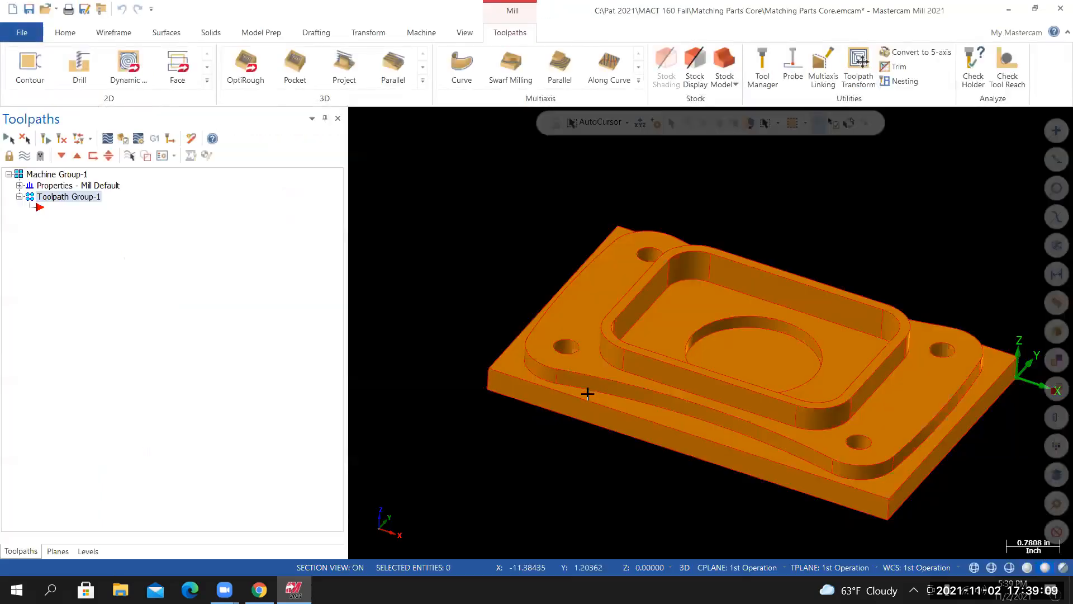
scroll(706, 415, up, 2)
scroll(978, 446, down, 2)
scroll(39, 176, up, 3)
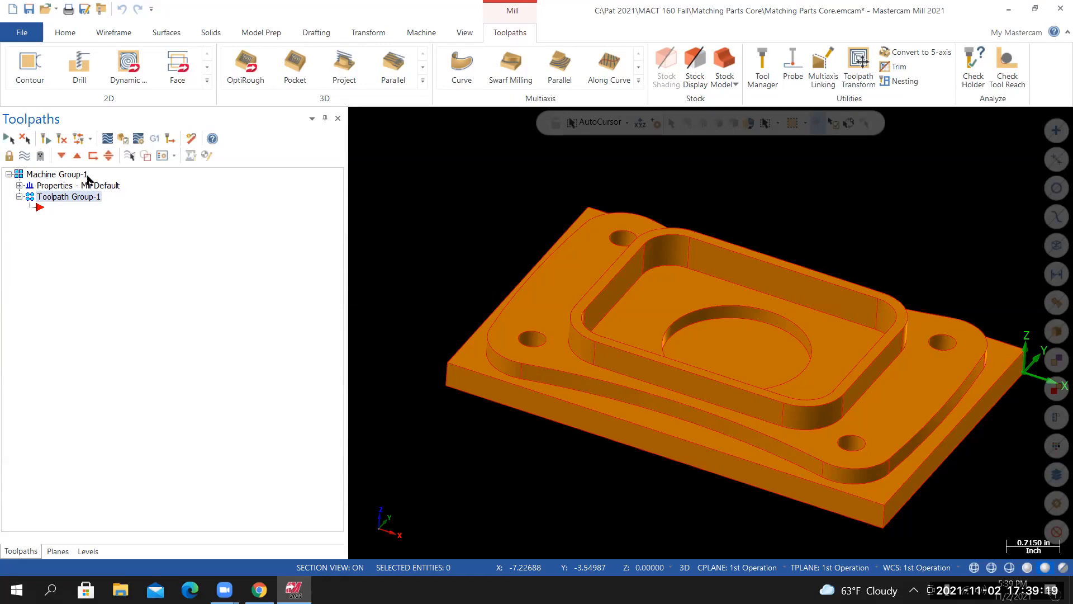
Open the file properties of the mill machine group and set the group name to HAAS VF2
click(19, 185)
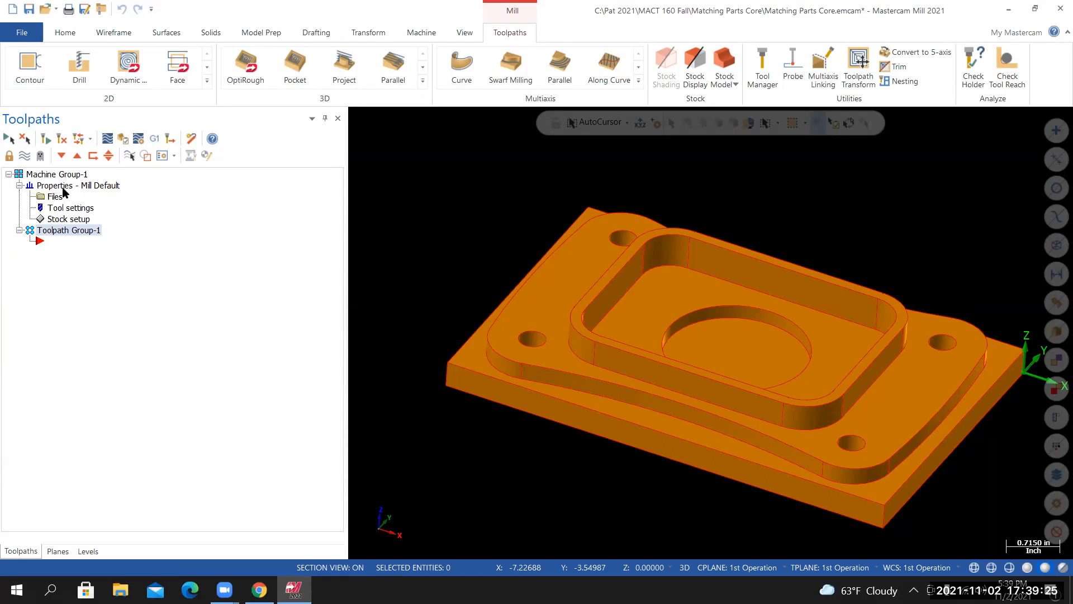
click(55, 198)
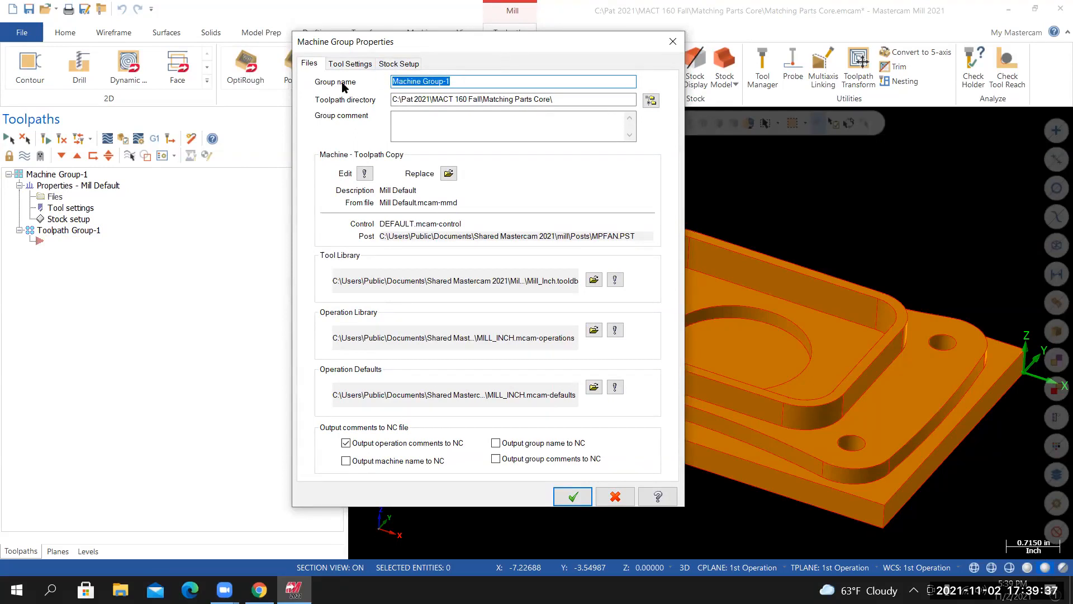
text(HAAS VF2)
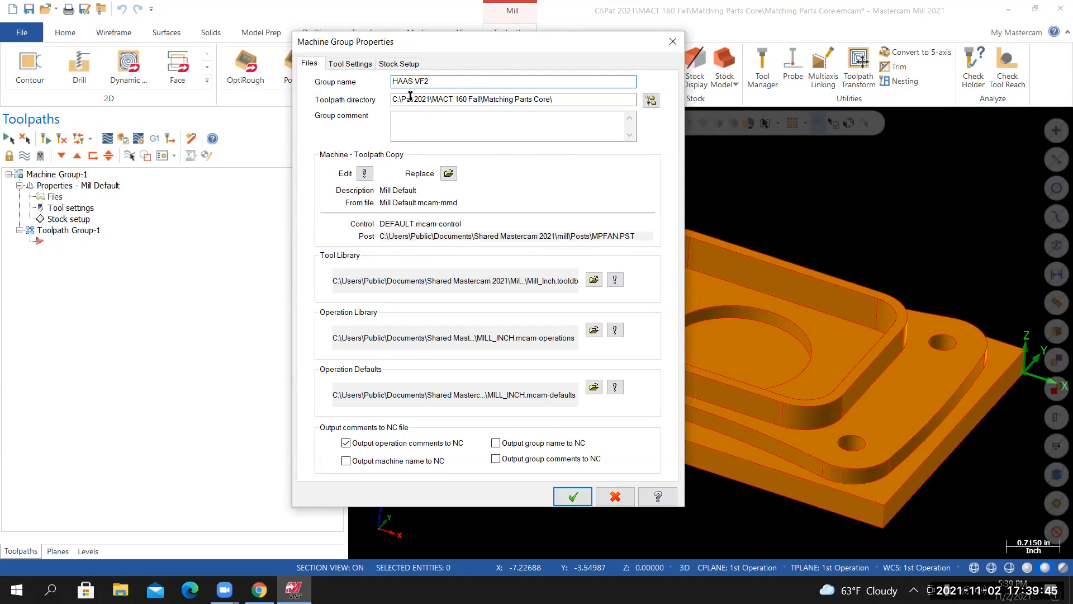
Set the tool spindle's maximum speed to 1000 rpm in the machine group's copy of the machine definition
click(364, 176)
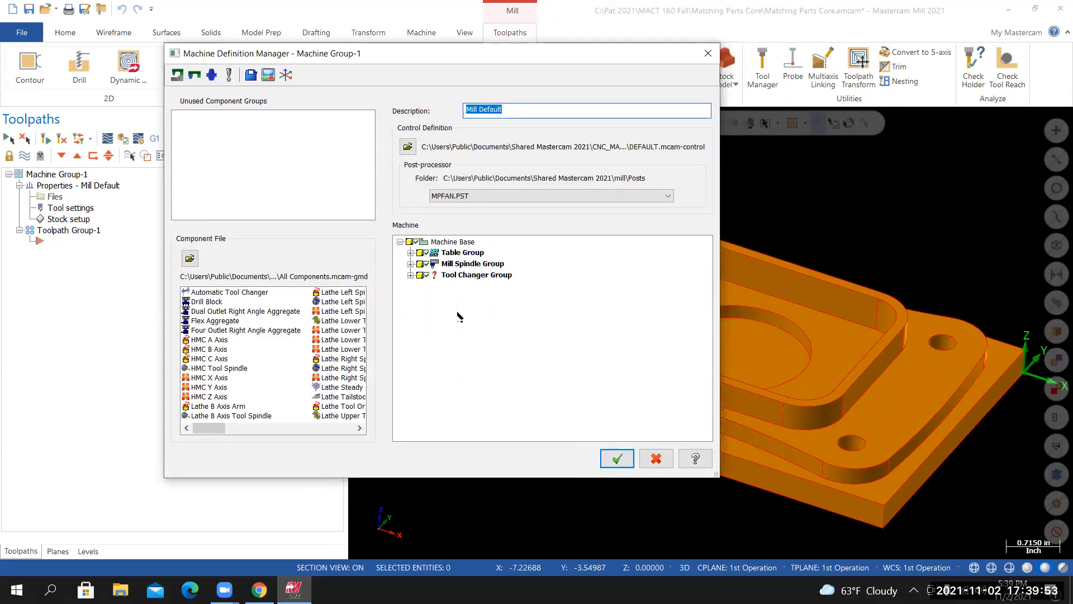
click(410, 264)
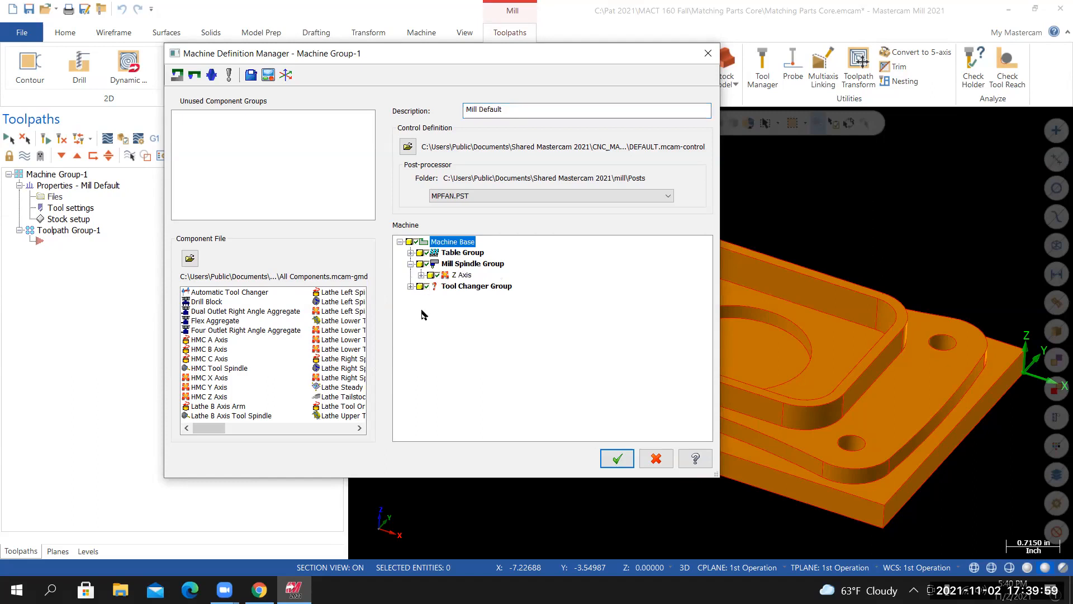
click(421, 275)
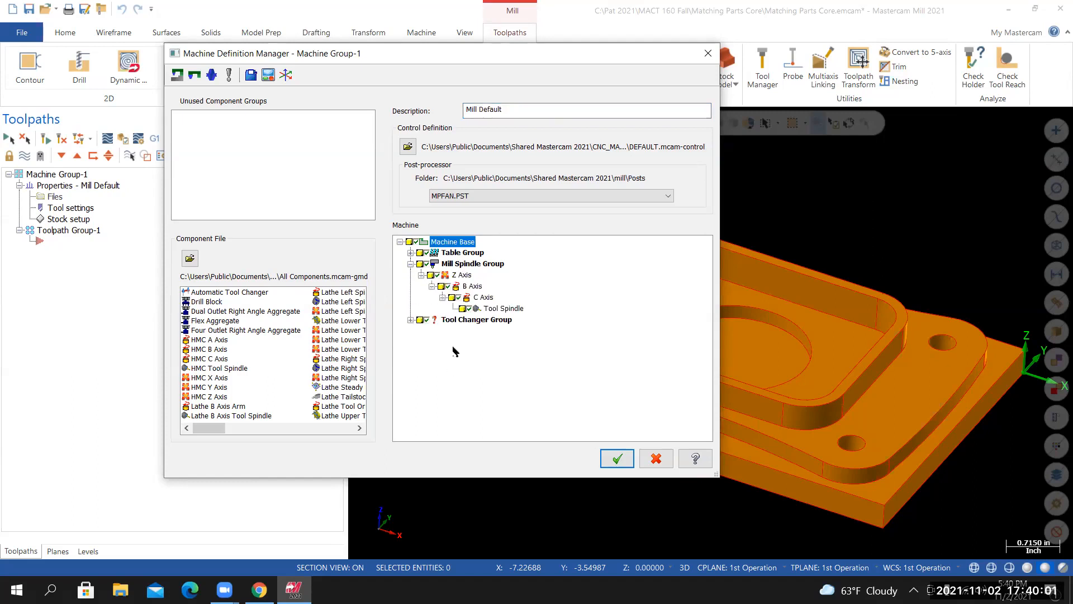
double_click(503, 308)
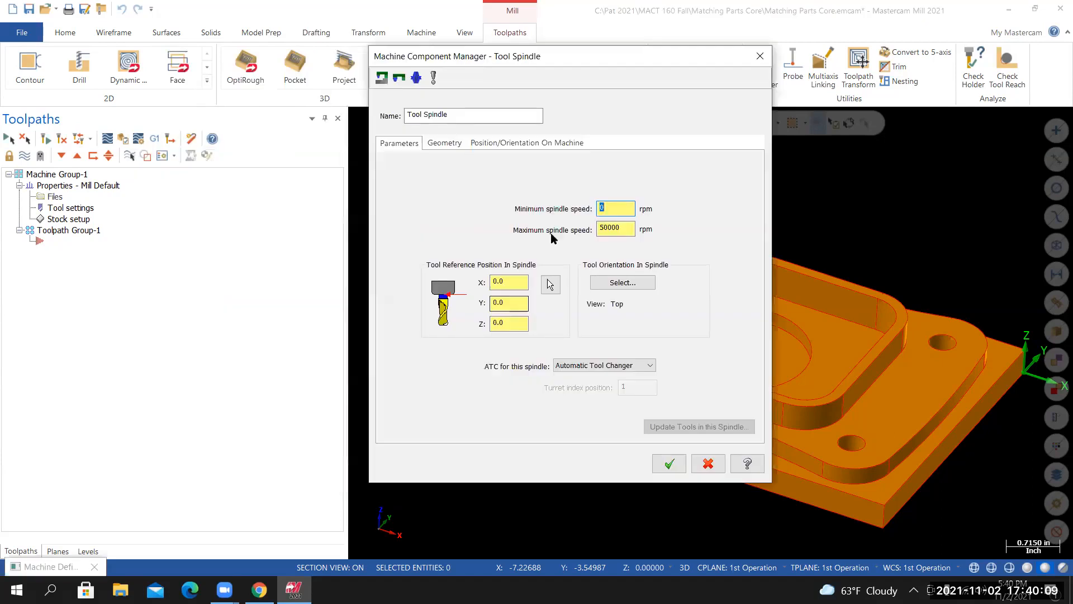
key(Tab)
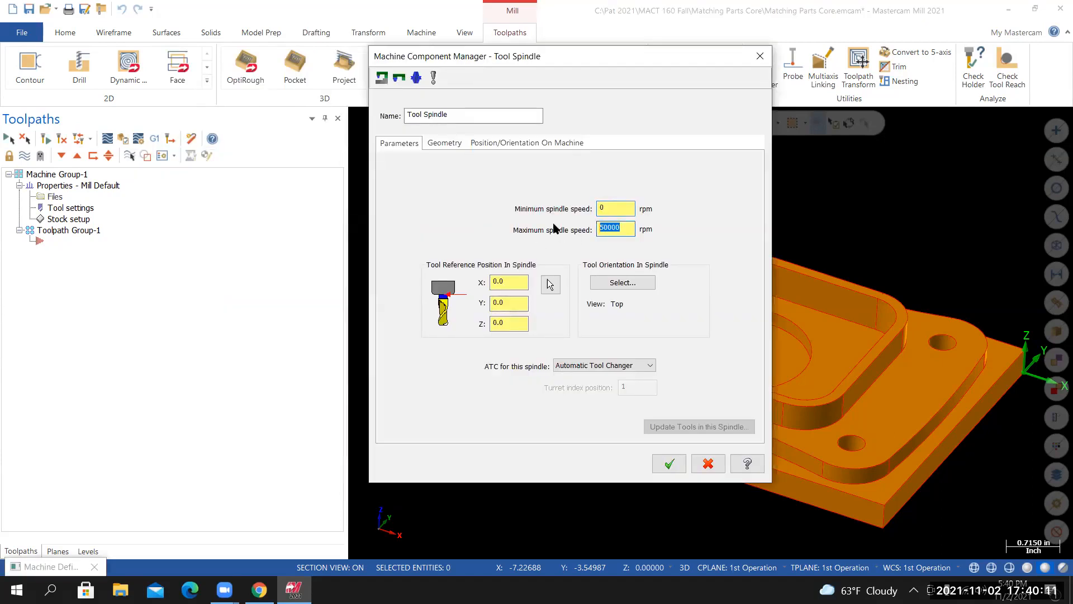
text(1000)
drag(629, 227, 559, 227)
click(673, 464)
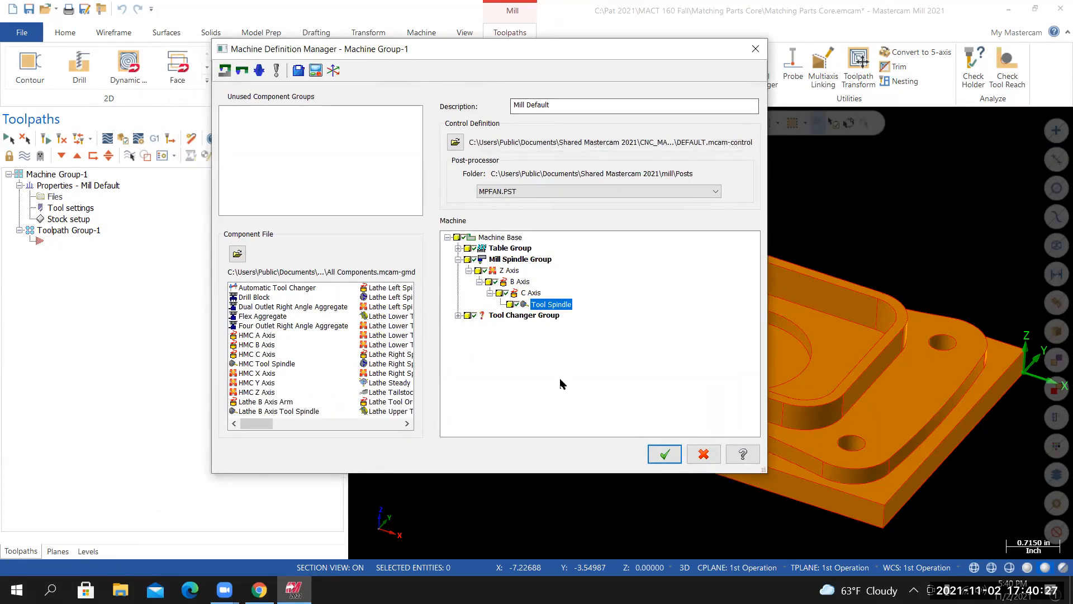
click(665, 454)
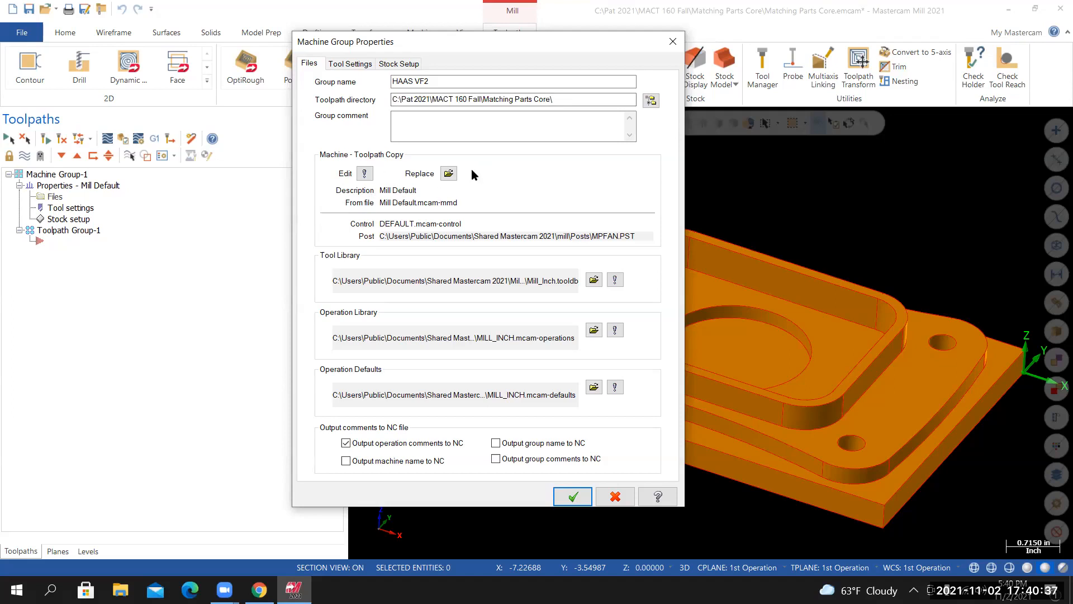
Set the machine group's default program number to 8050 and calculate feeds from the material
click(349, 64)
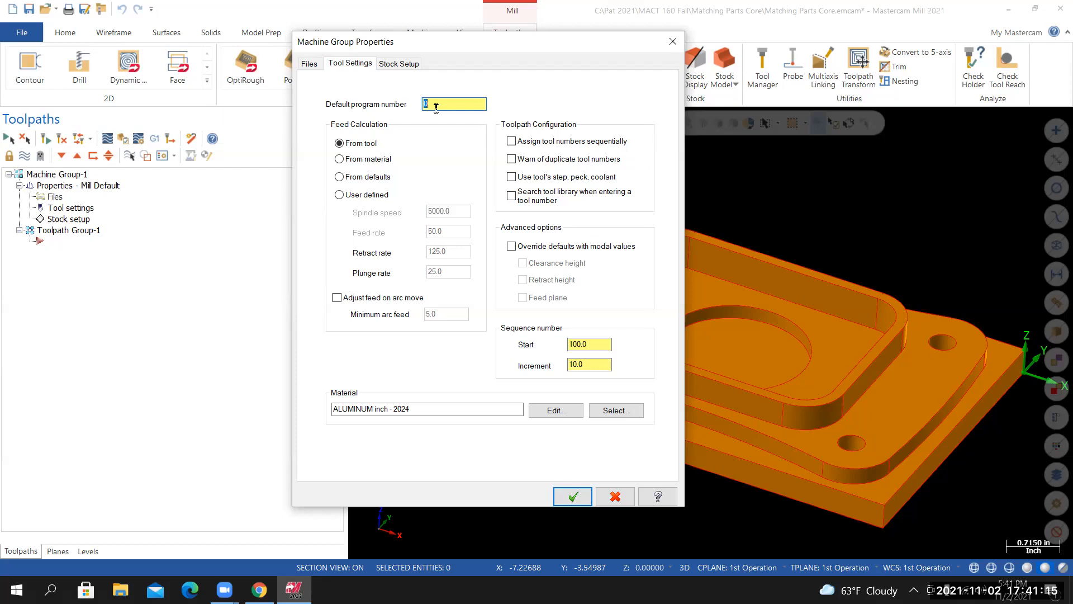
text(8050)
click(339, 160)
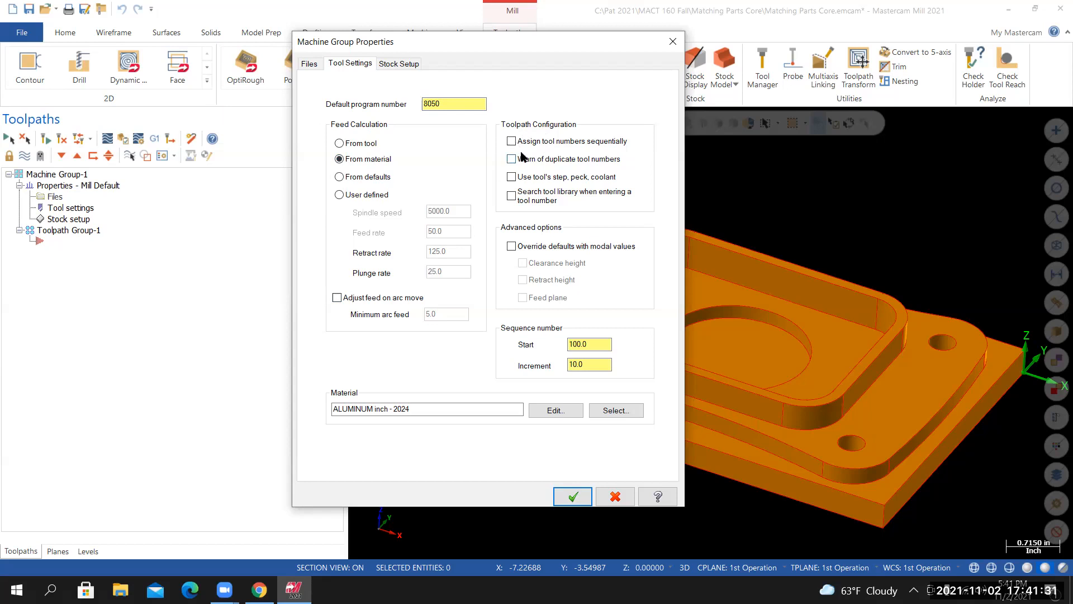
Enable sequential tool numbering, duplicate tool number warnings, and use of the tool's step, peck and coolant
click(559, 145)
click(527, 164)
click(513, 180)
Set the sequence numbers to start at 1 with an increment of 1
drag(595, 345, 523, 345)
text(1)
key(Return)
key(Tab)
text(1)
key(Return)
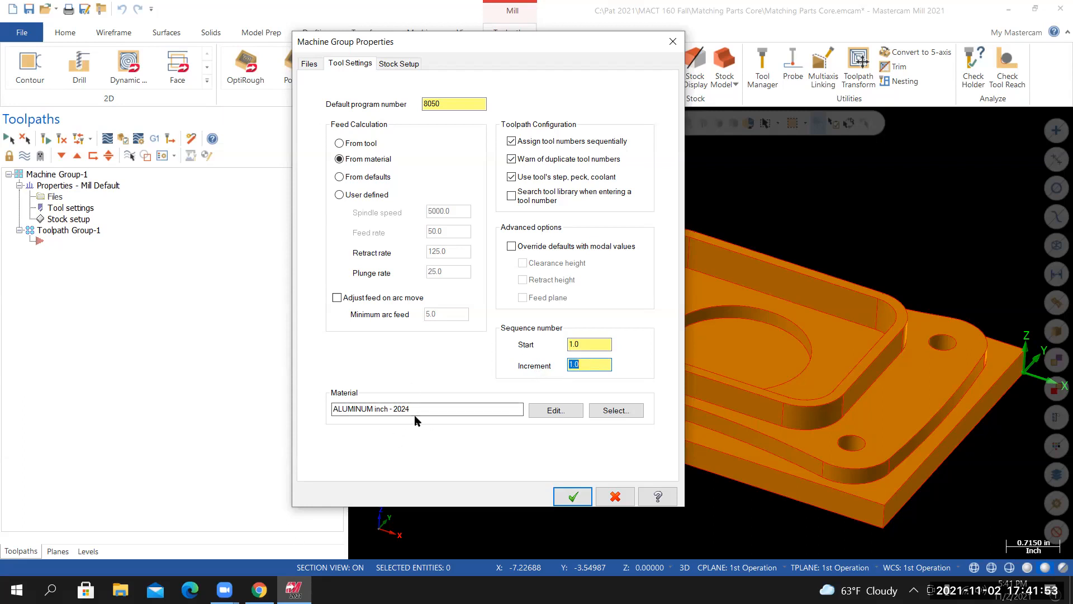
Check the material note on the Matching Parts-Core drawing in Chrome, and assign ALUMINUM inch - 6061 from Mastercam's material library
click(259, 589)
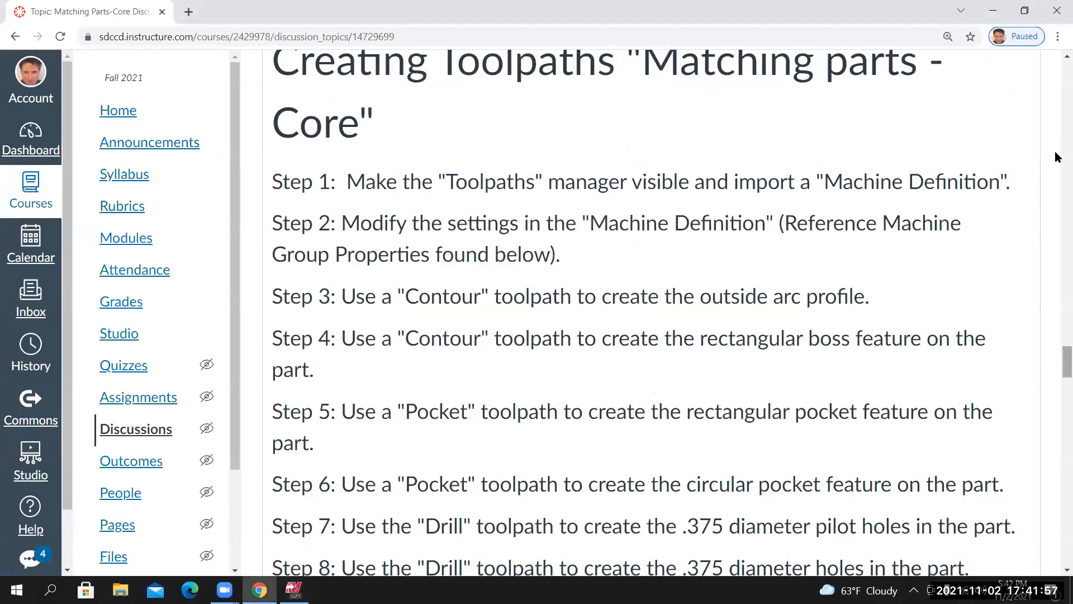
scroll(1058, 111, up, 15)
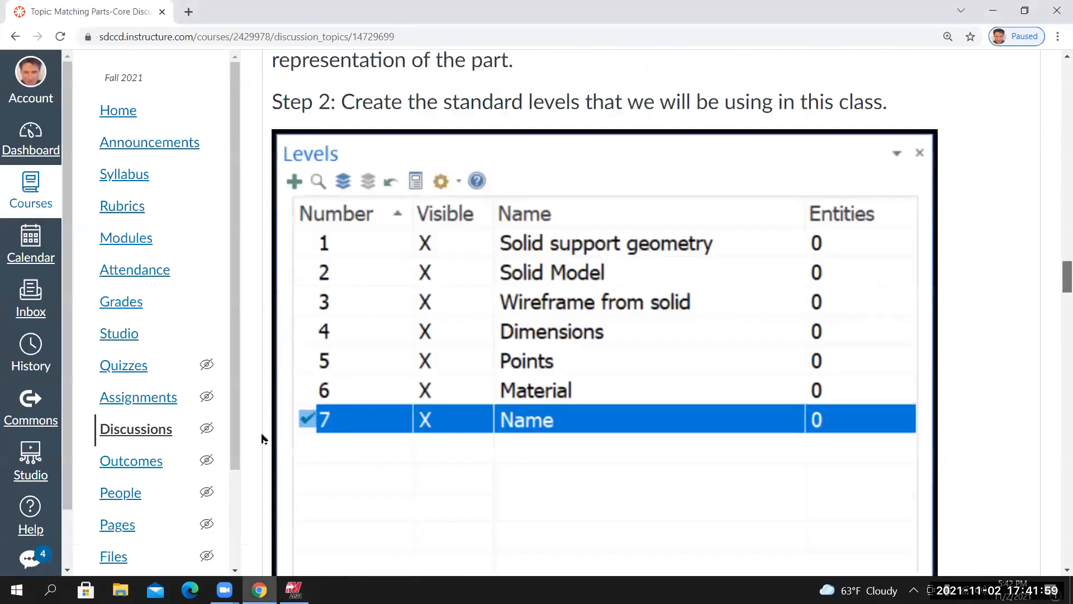
scroll(457, 497, up, 10)
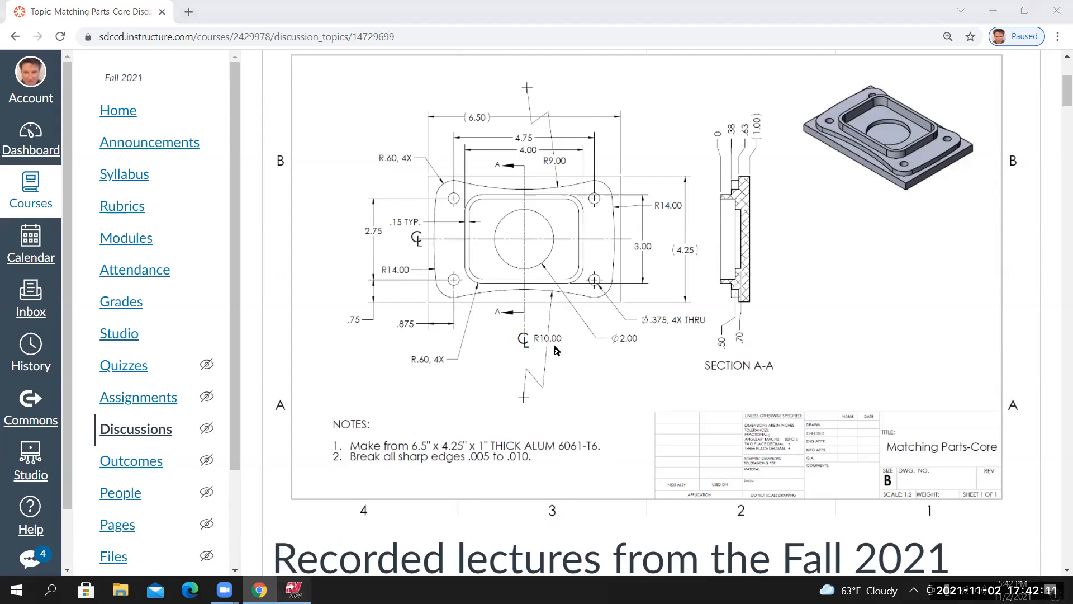
key(alt+Tab)
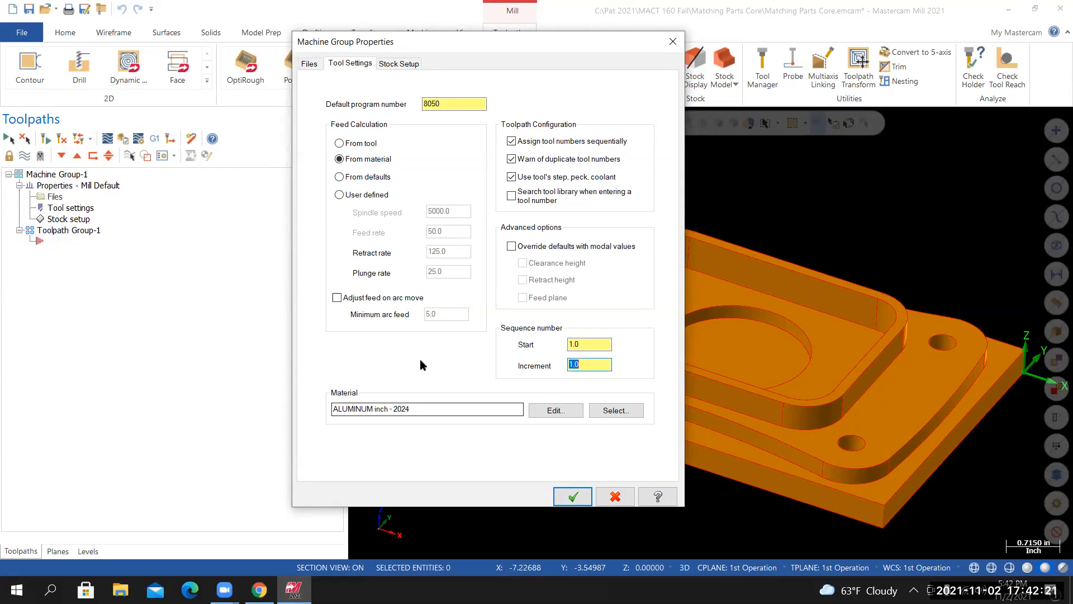
click(613, 412)
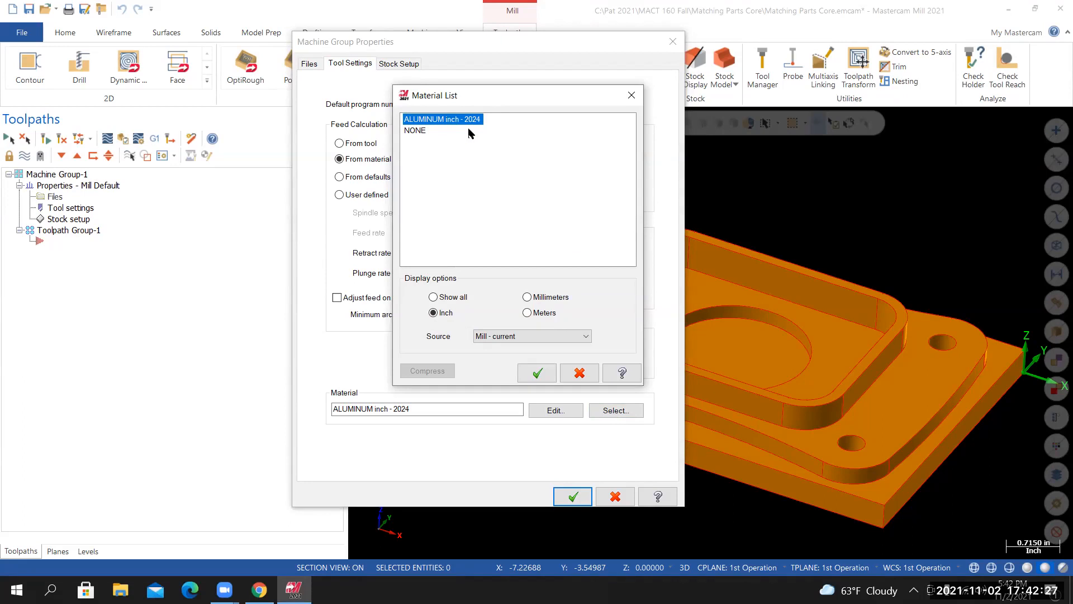
right_click(465, 161)
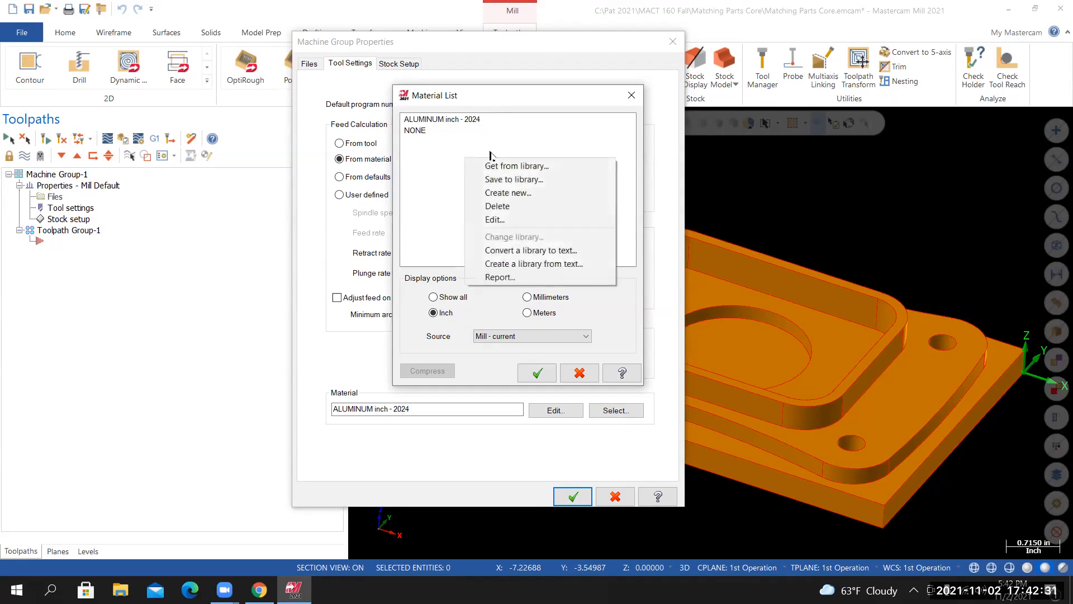
click(514, 168)
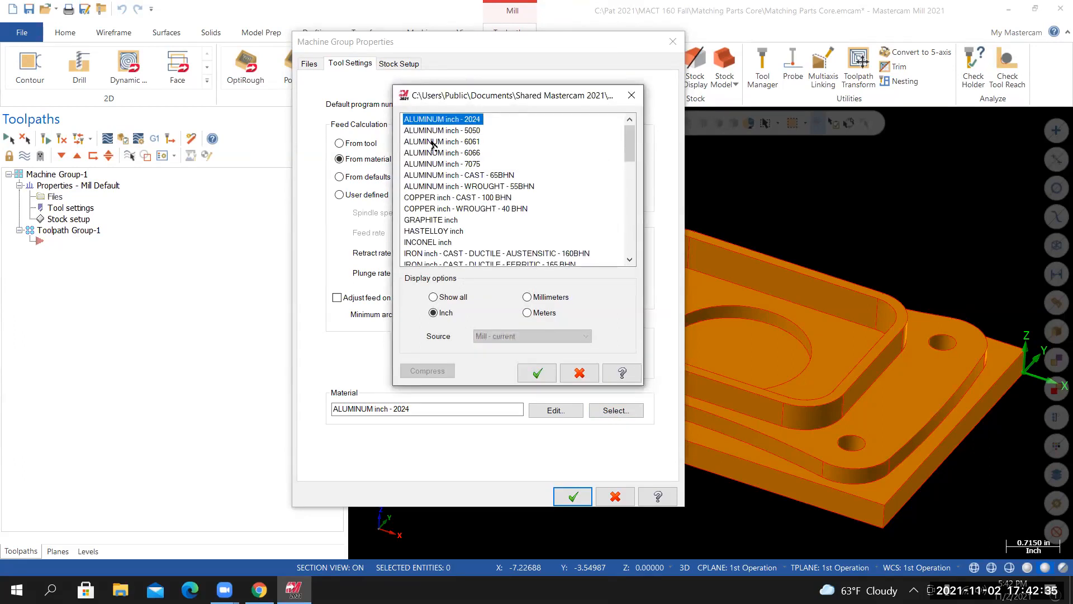
click(432, 143)
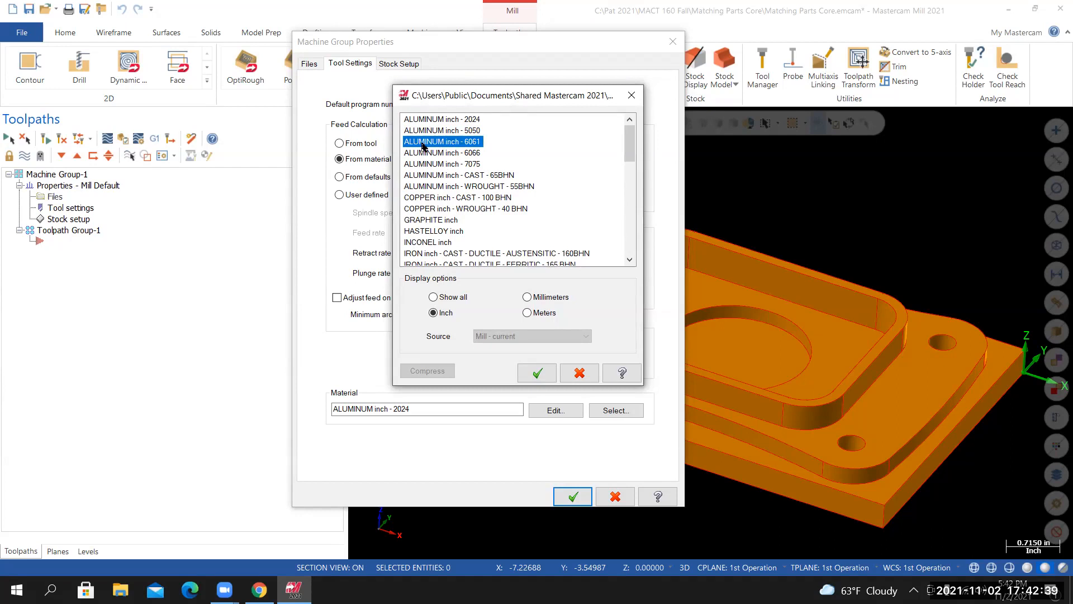
click(535, 371)
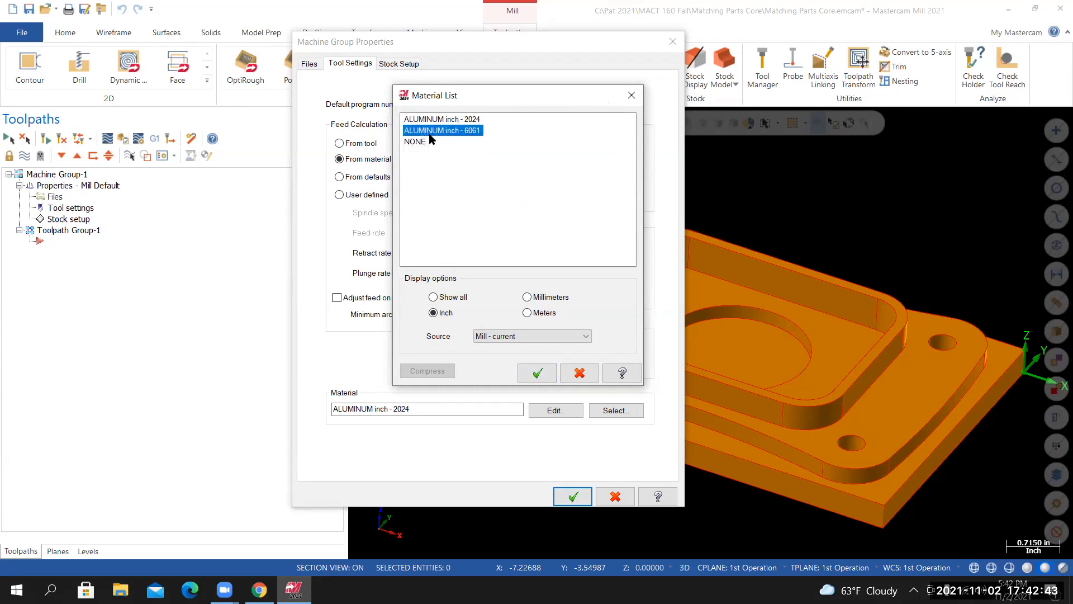
click(539, 371)
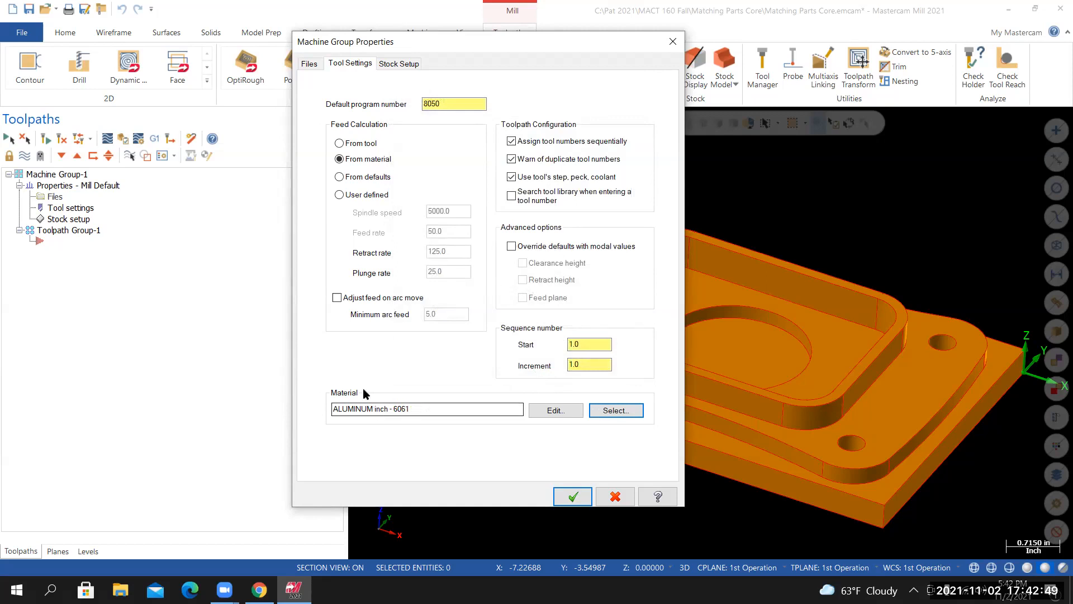
Open the stock material's definition and rename the material as ALUMINUM 6061-T6
click(552, 411)
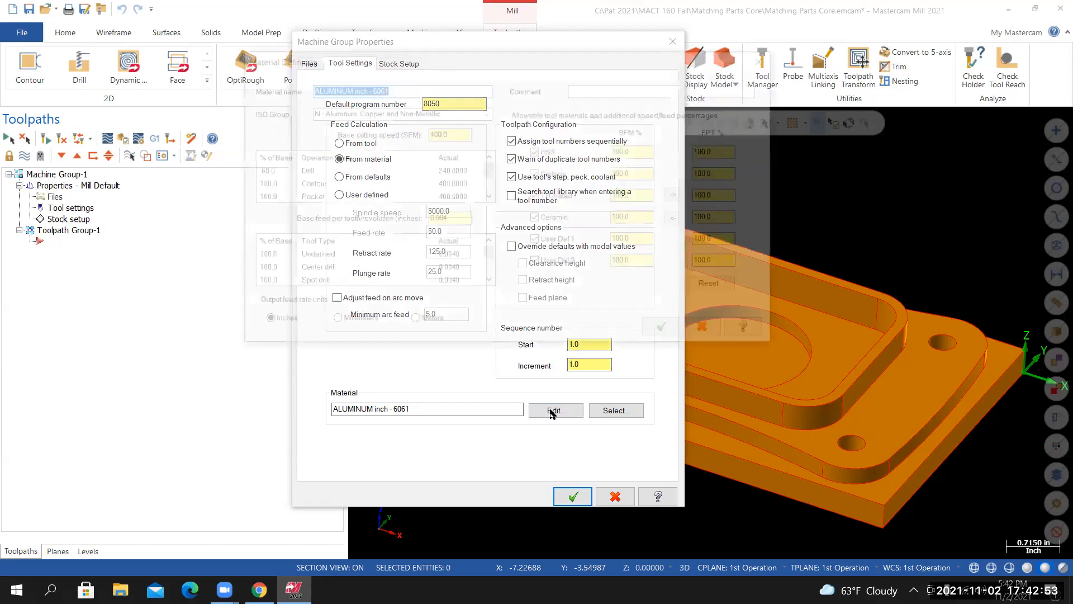
click(369, 88)
key(BackSpace)
key(BackSpace)
key(BackSpace)
key(BackSpace)
key(BackSpace)
key(BackSpace)
key(BackSpace)
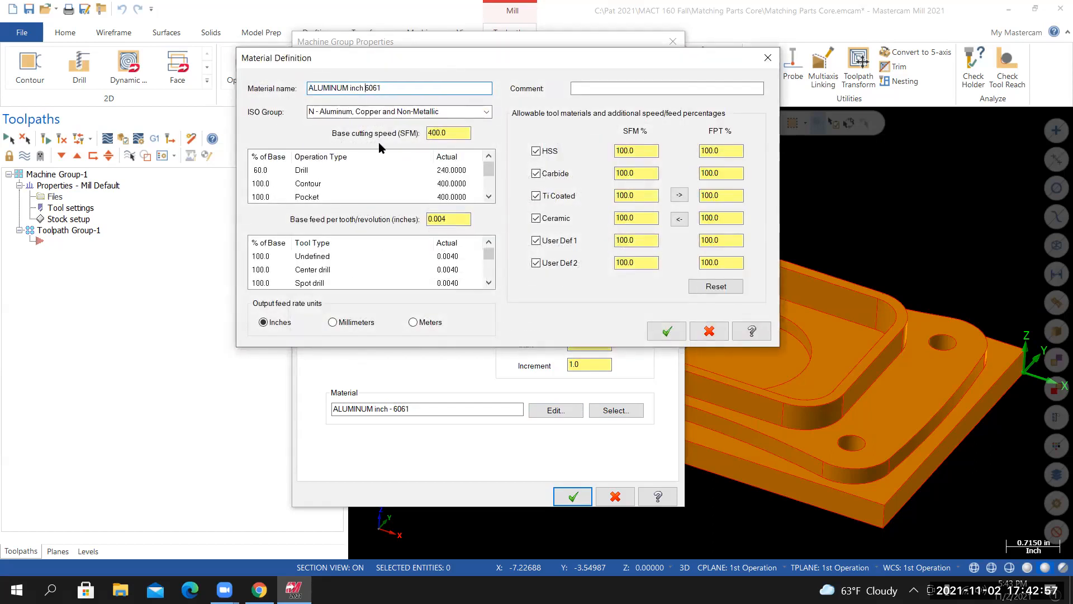
key(Right)
text(t6)
Set the material's base cutting speed to 300 SFM and accept the definition
double_click(450, 133)
text(300.0)
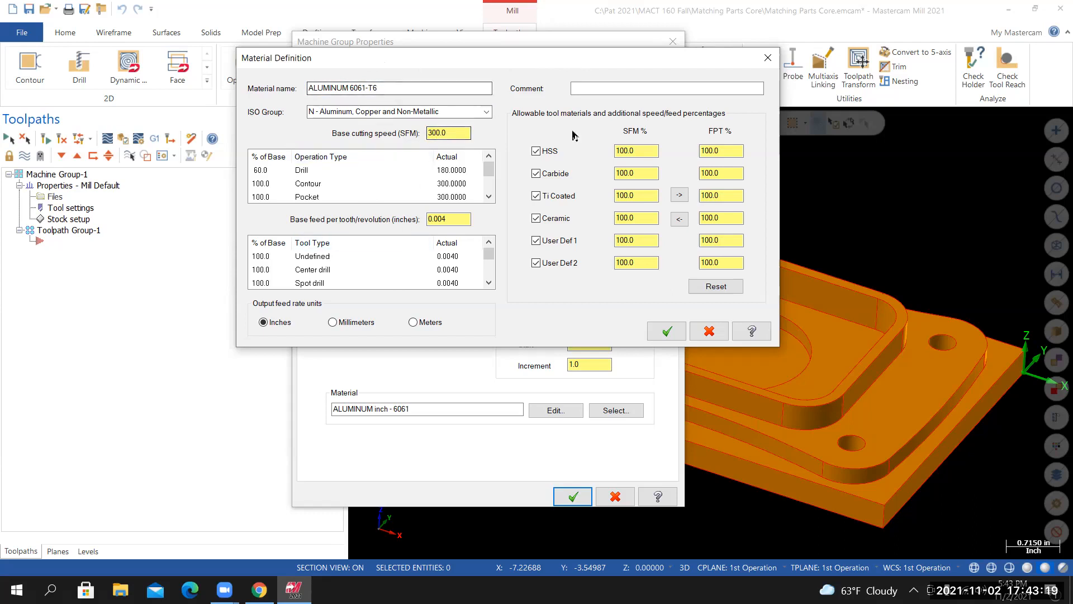
click(652, 333)
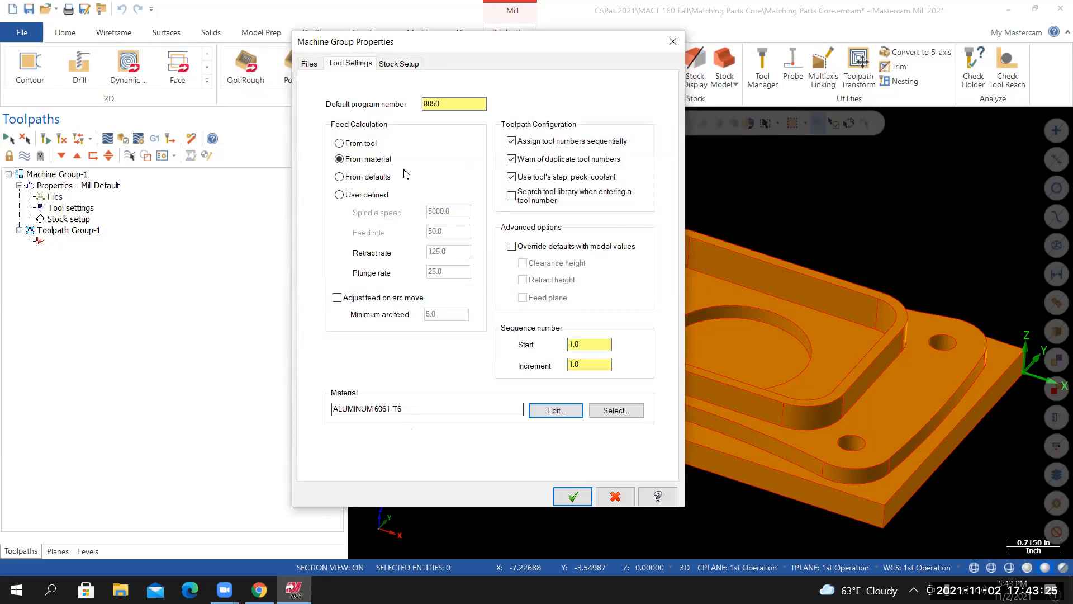
click(393, 64)
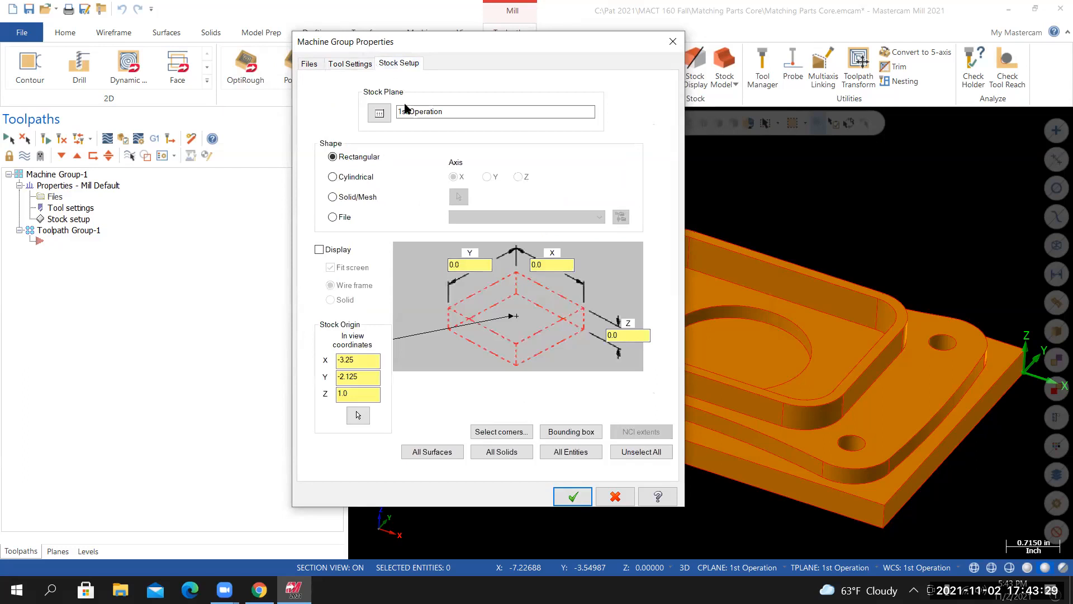
click(352, 63)
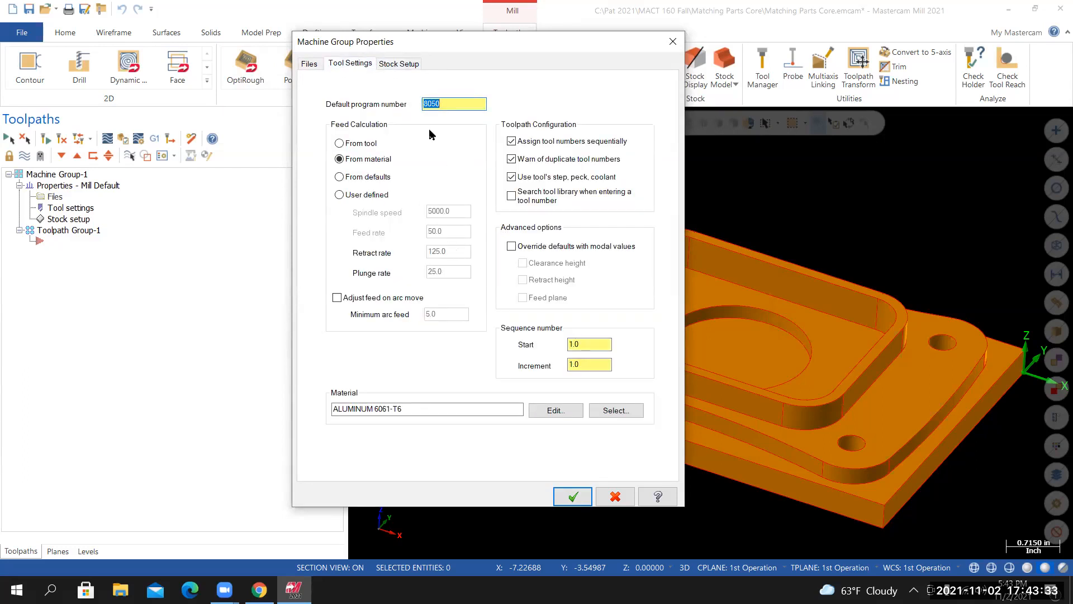
click(401, 64)
click(358, 64)
Set the drill operation to 50 percent of the base cutting speed in the ALUMINUM 6061-T6 definition
click(555, 412)
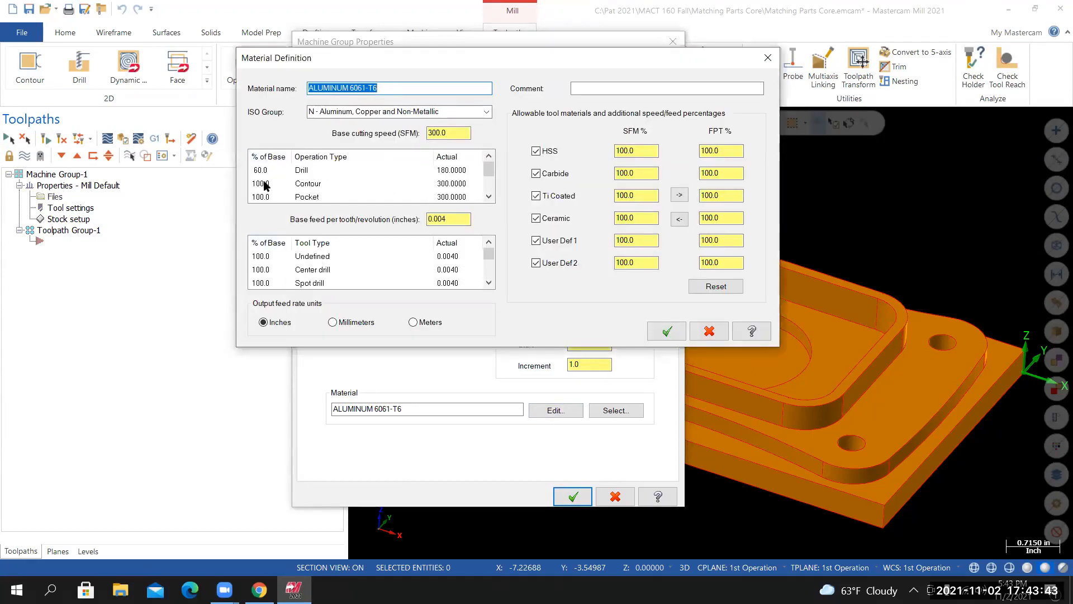
click(261, 171)
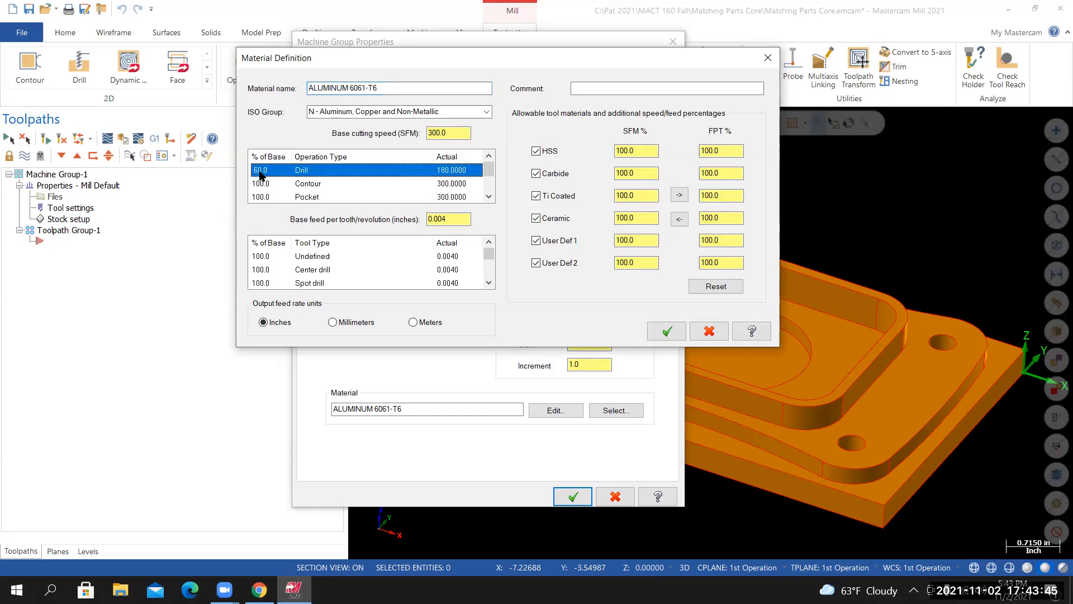
click(261, 171)
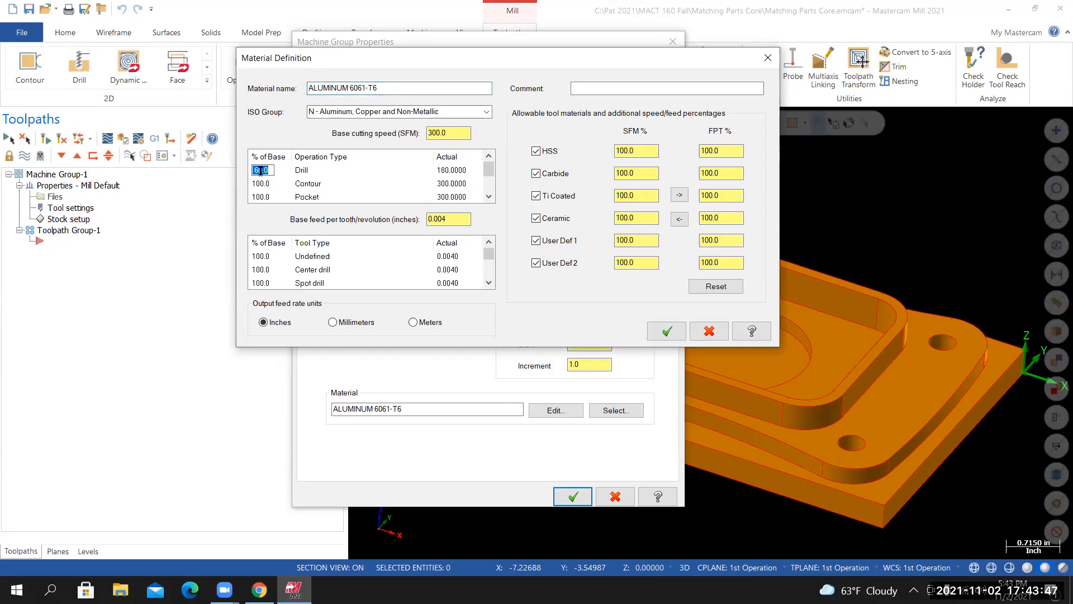
text(50)
key(Return)
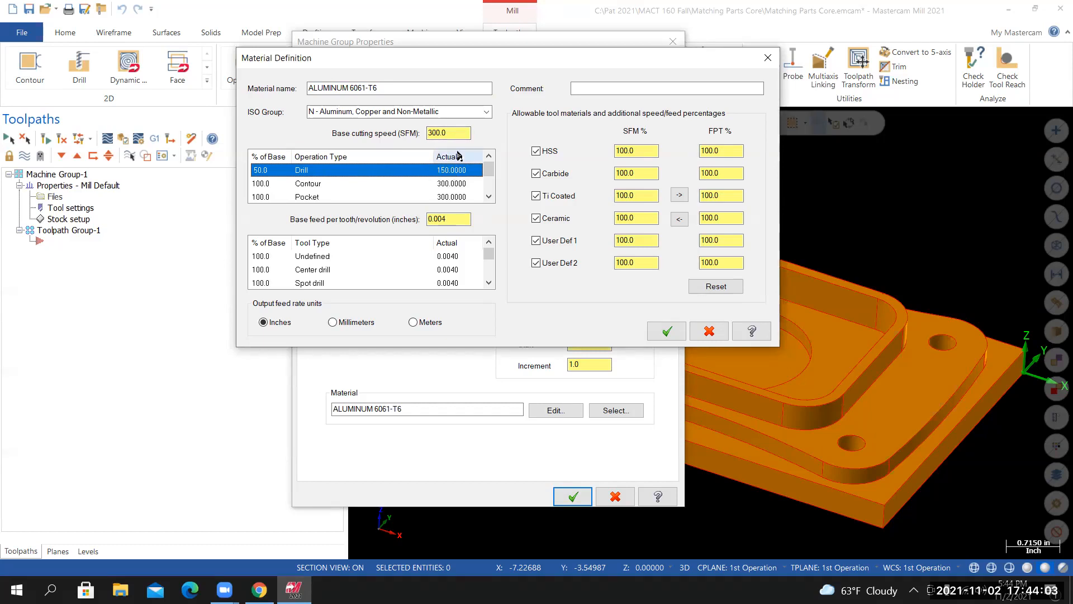
click(666, 332)
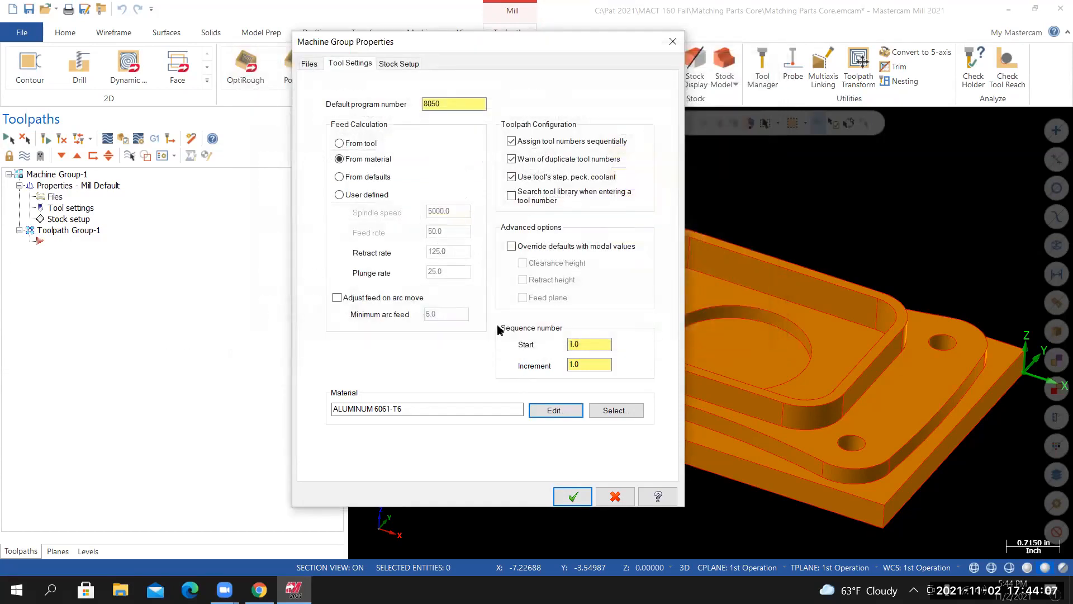
Set the stock plane to Top in the machine group's stock setup
click(400, 64)
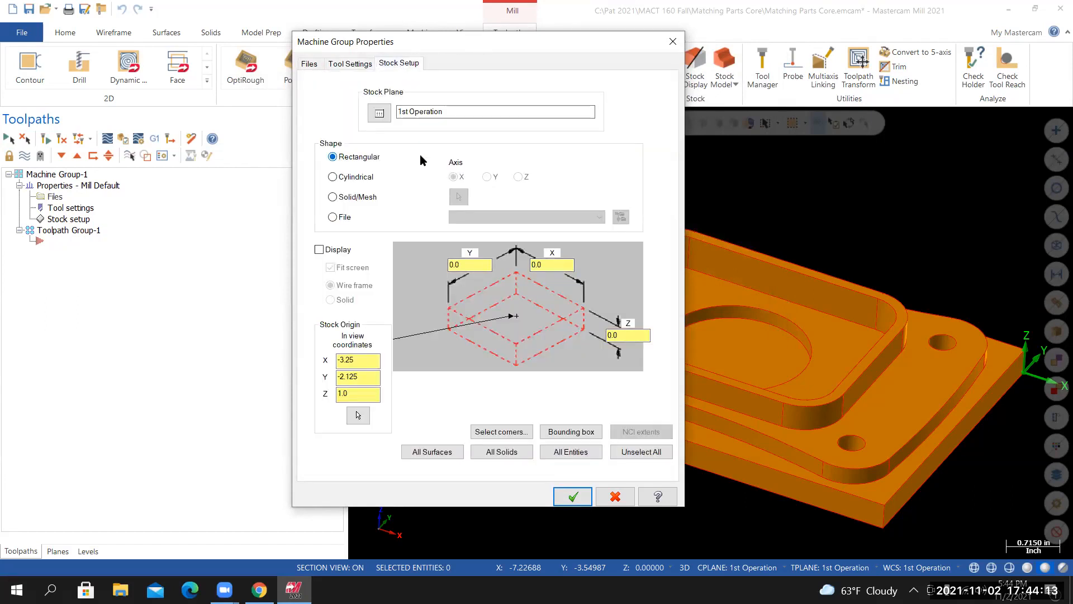
click(380, 115)
drag(507, 193, 507, 155)
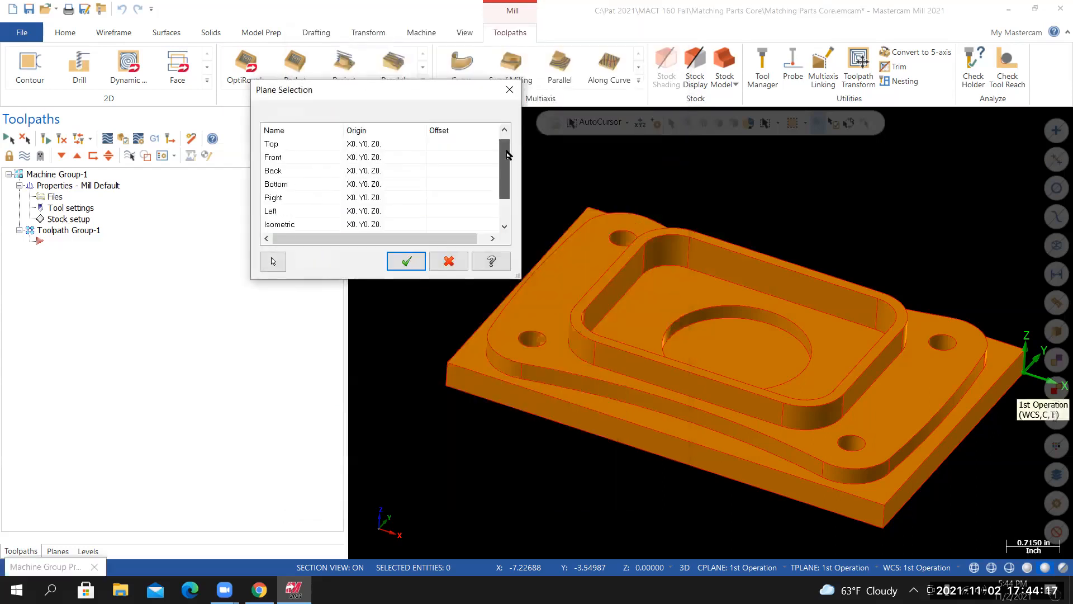
click(288, 145)
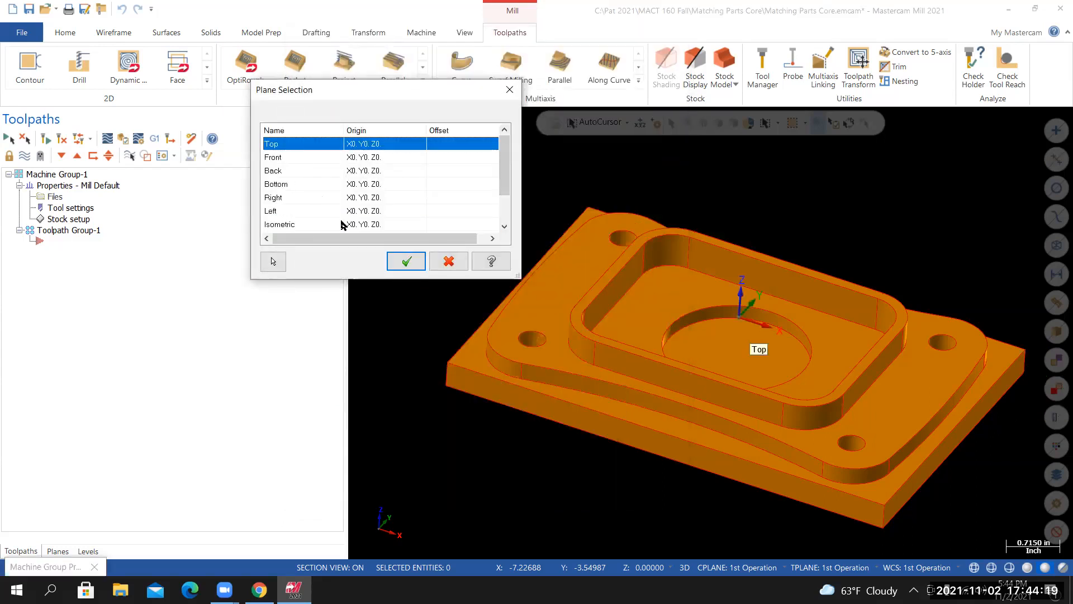
click(398, 262)
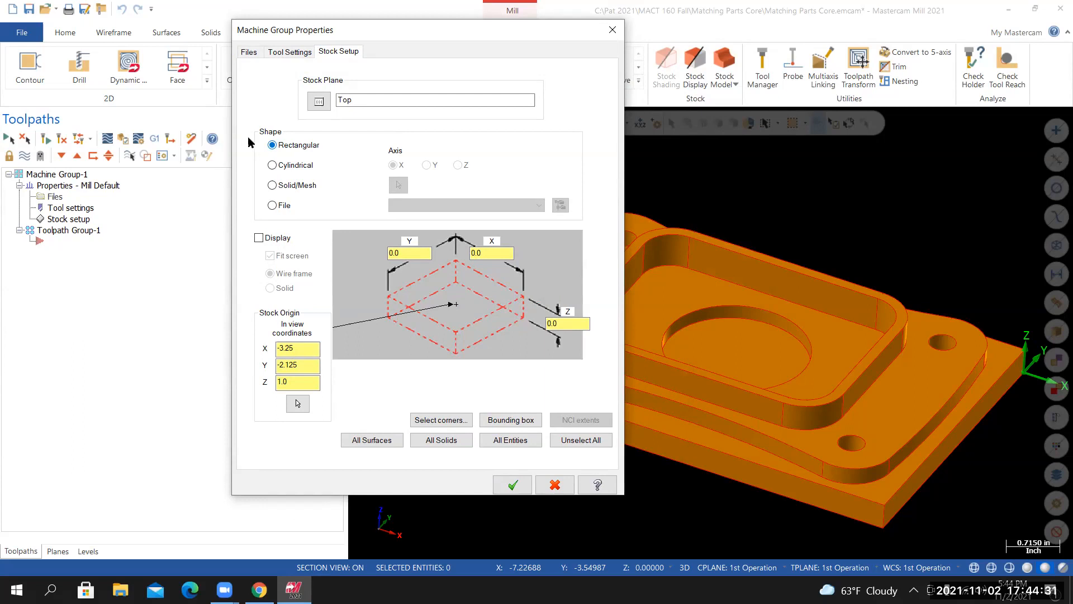
Set the stock shape to Solid/Mesh, using the block on the Material level as the stock
click(288, 189)
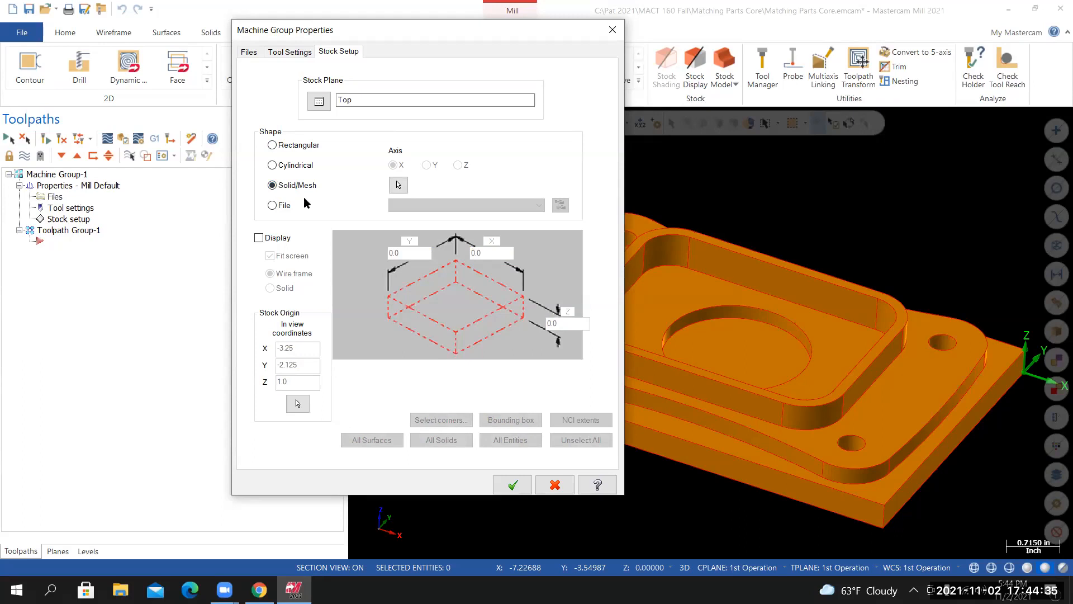
click(398, 186)
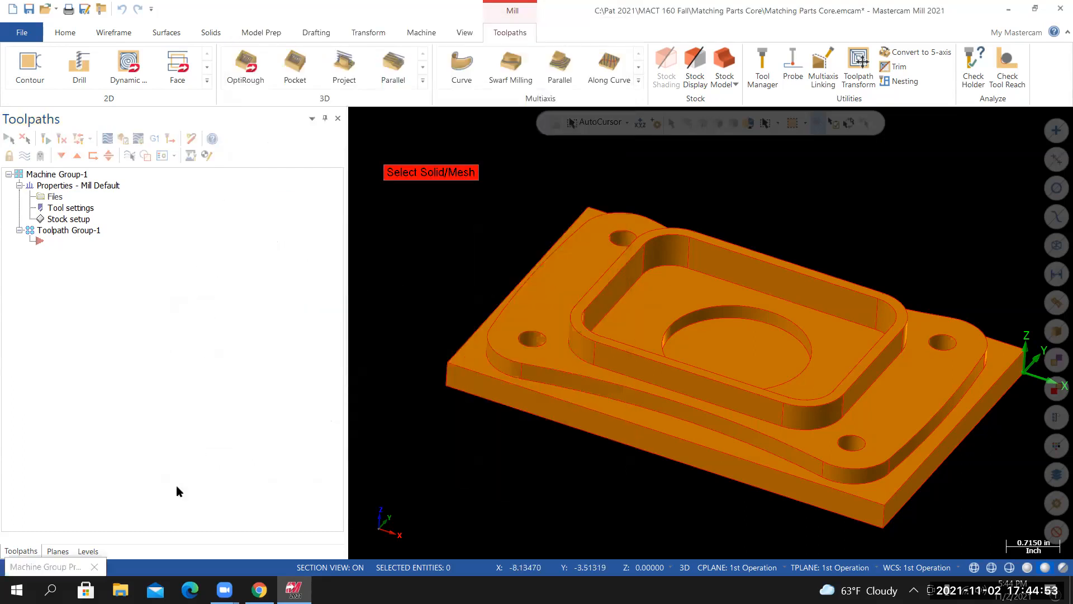
click(88, 552)
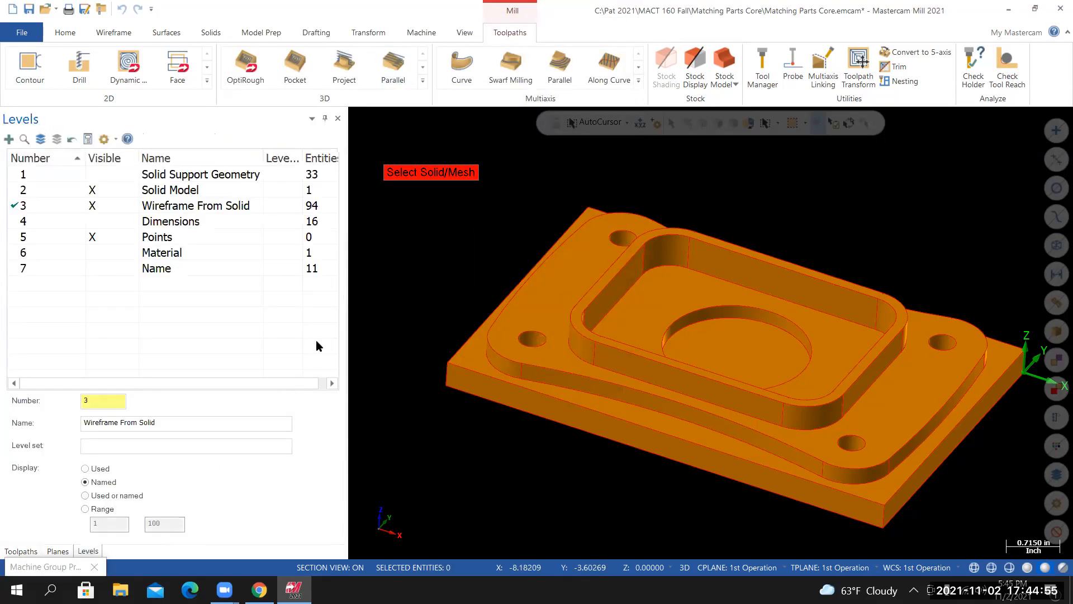
click(92, 252)
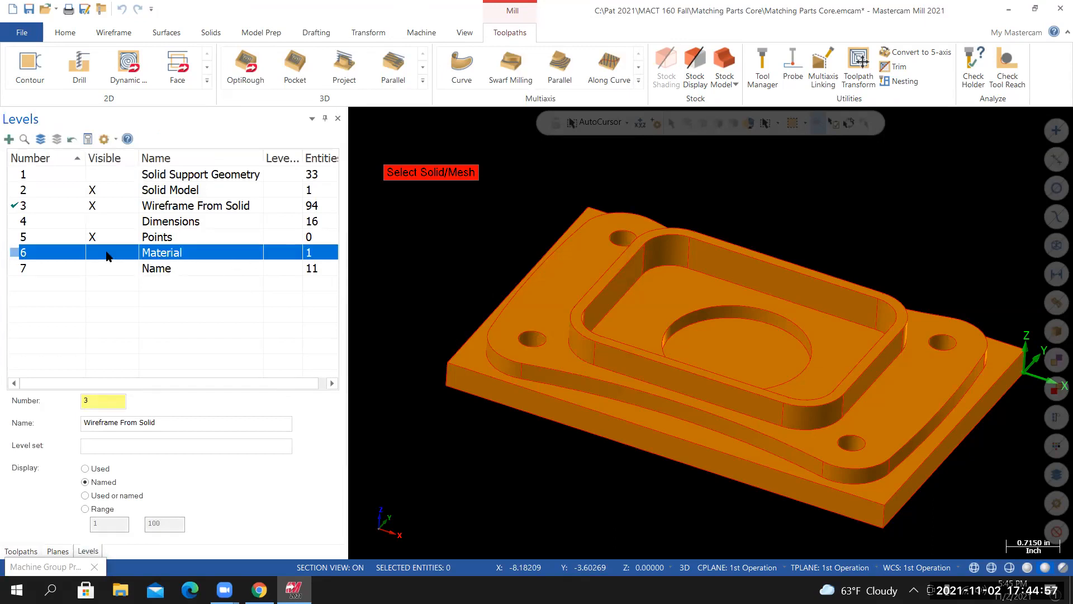
middle_drag(504, 362, 491, 233)
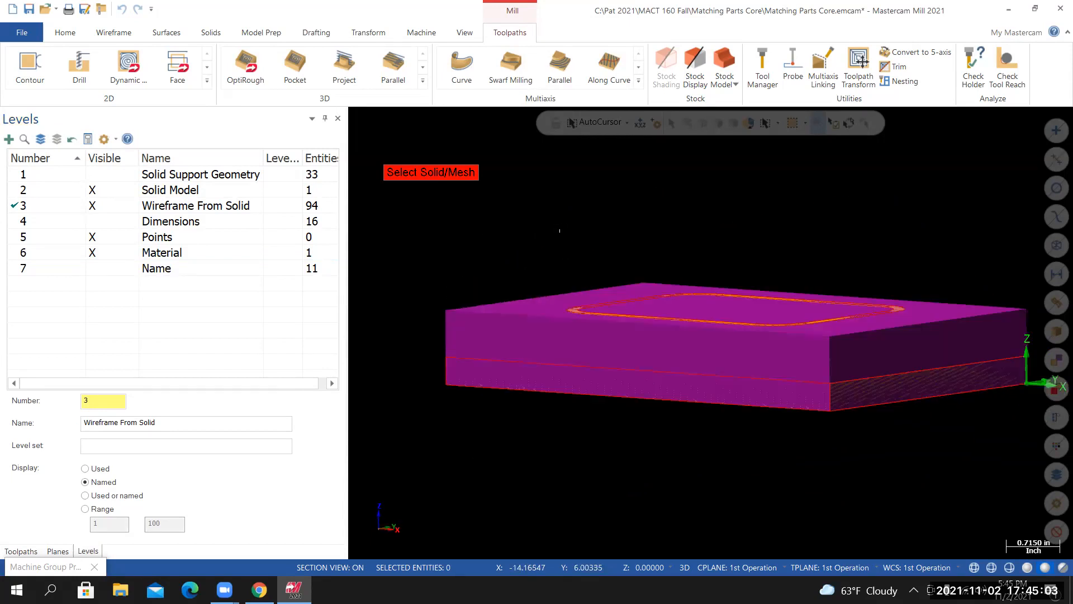
mouse_move(596, 221)
middle_down()
mouse_move(486, 266)
mouse_move(625, 210)
middle_up()
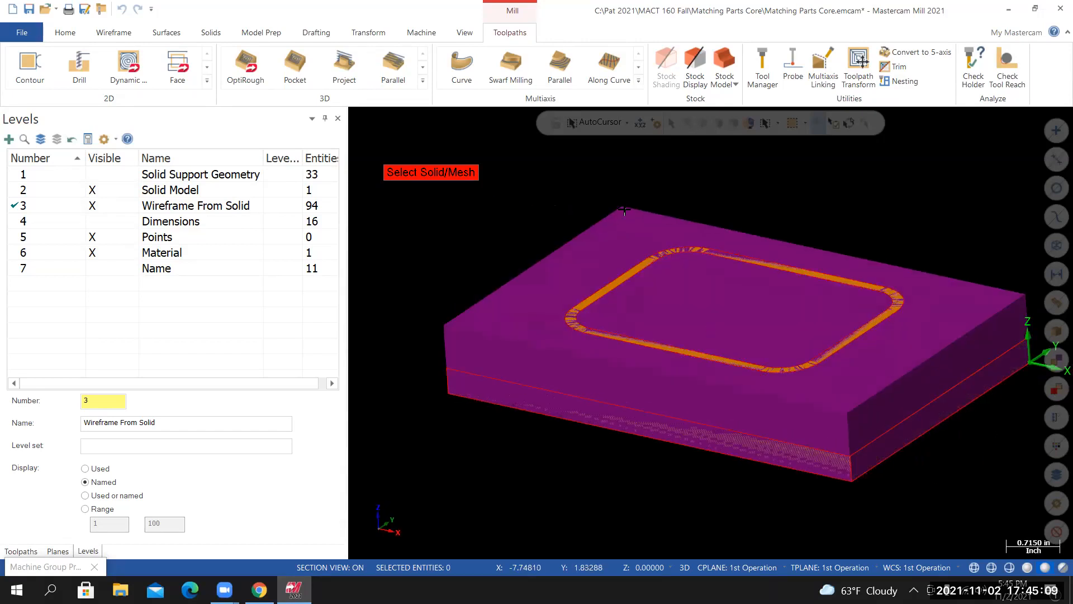
click(626, 209)
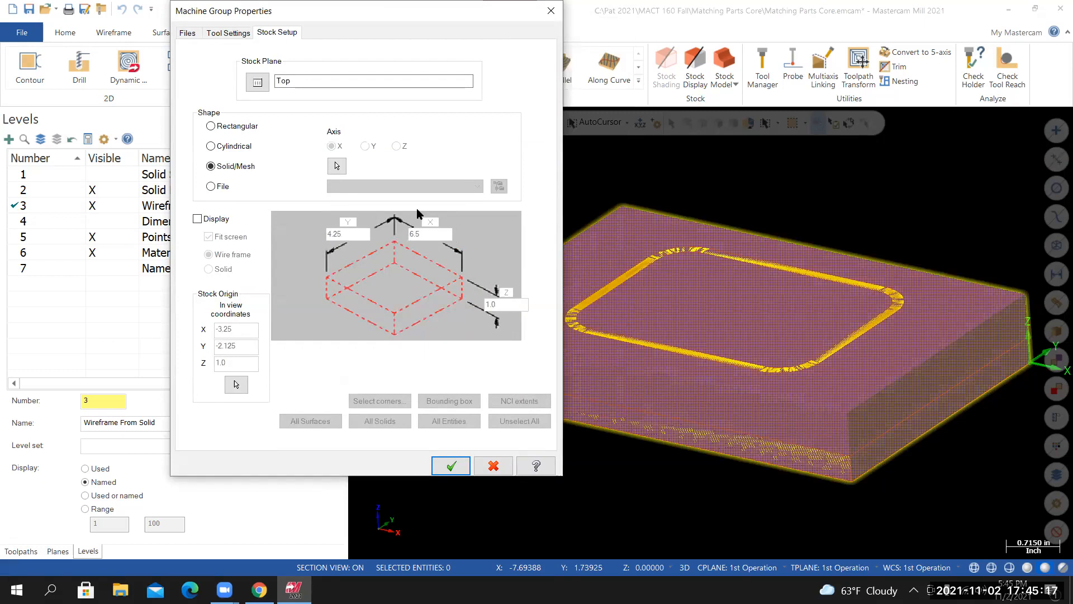
Display the stock as a solid, accept the stock setup, and hide the Material level to inspect the part inside the stock
click(198, 219)
click(207, 269)
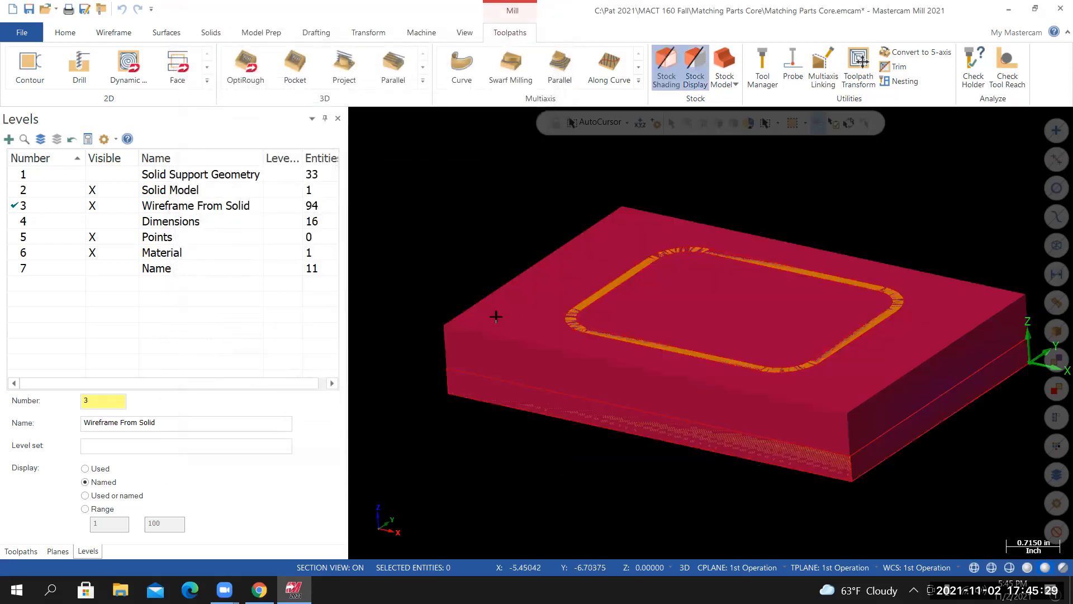
click(92, 253)
middle_drag(447, 399, 518, 276)
middle_drag(435, 428, 433, 393)
middle_drag(544, 265, 607, 287)
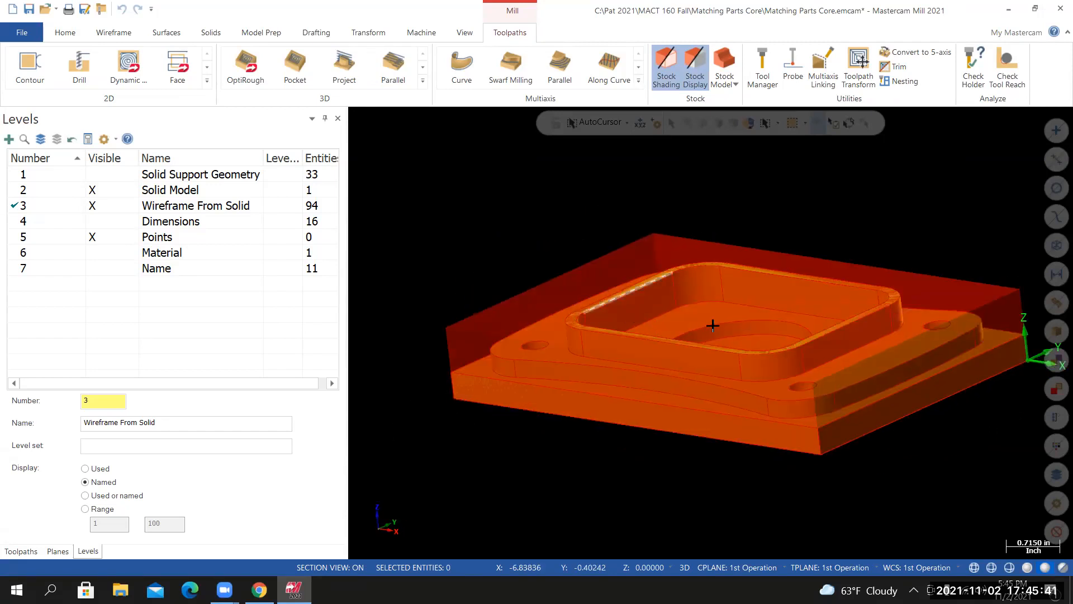
middle_drag(641, 303, 603, 305)
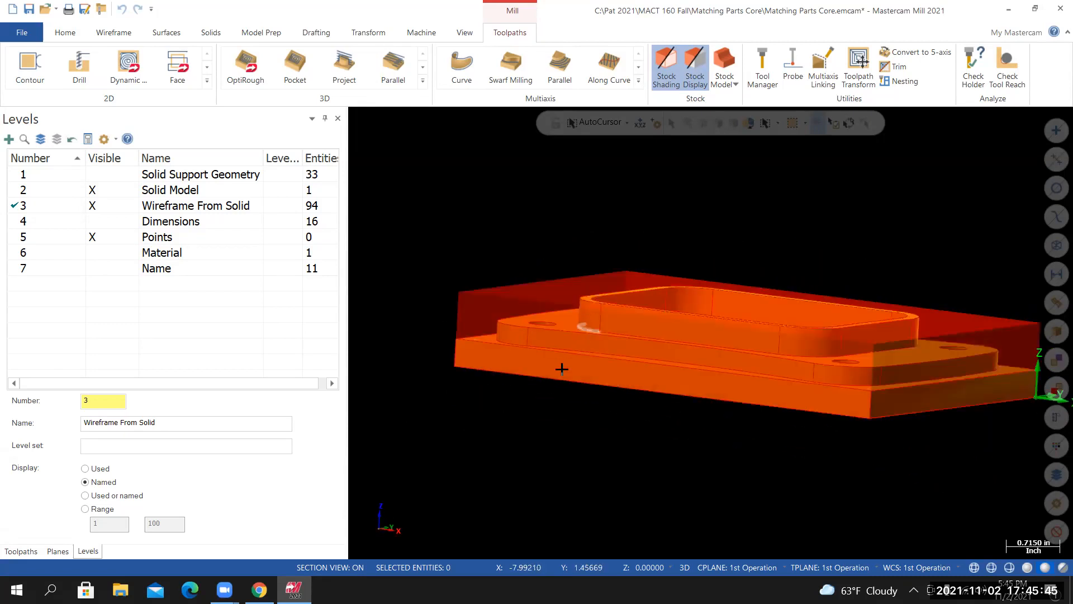
middle_drag(613, 320, 575, 330)
middle_drag(569, 272, 590, 303)
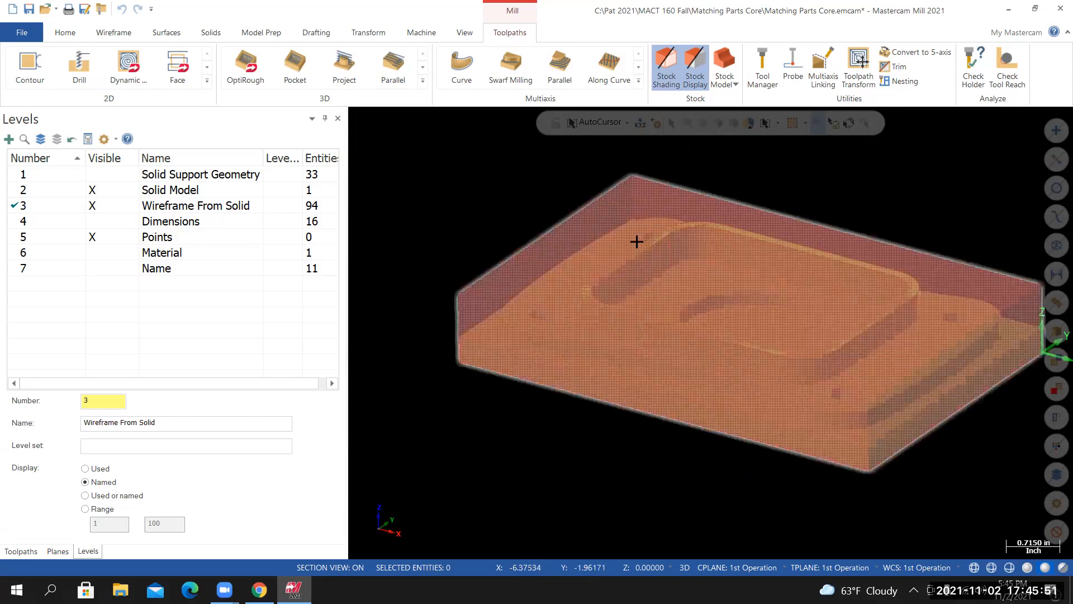
scroll(636, 241, down, 1)
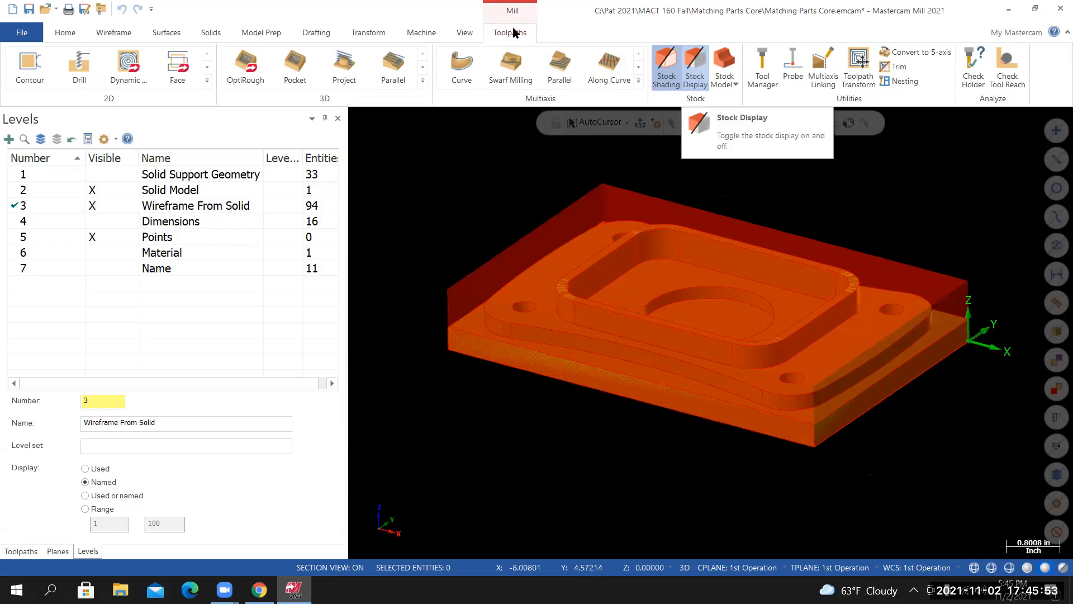
Turn off the stock display and return the part to the Isometric (WCS) view
click(695, 65)
mouse_move(443, 469)
middle_down()
mouse_move(486, 494)
mouse_move(438, 531)
mouse_move(515, 421)
middle_up()
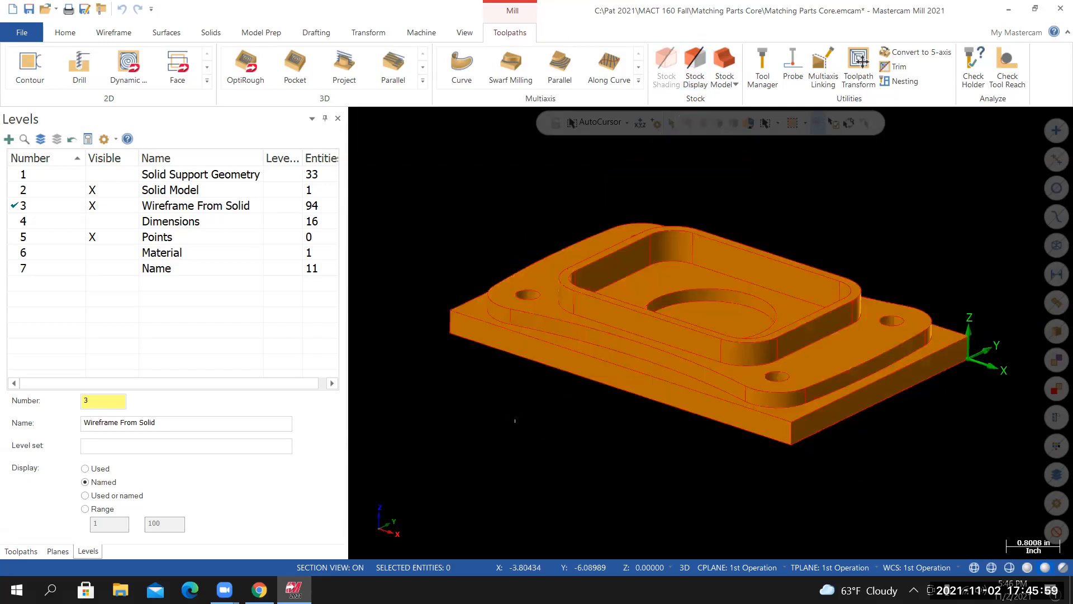
right_click(489, 212)
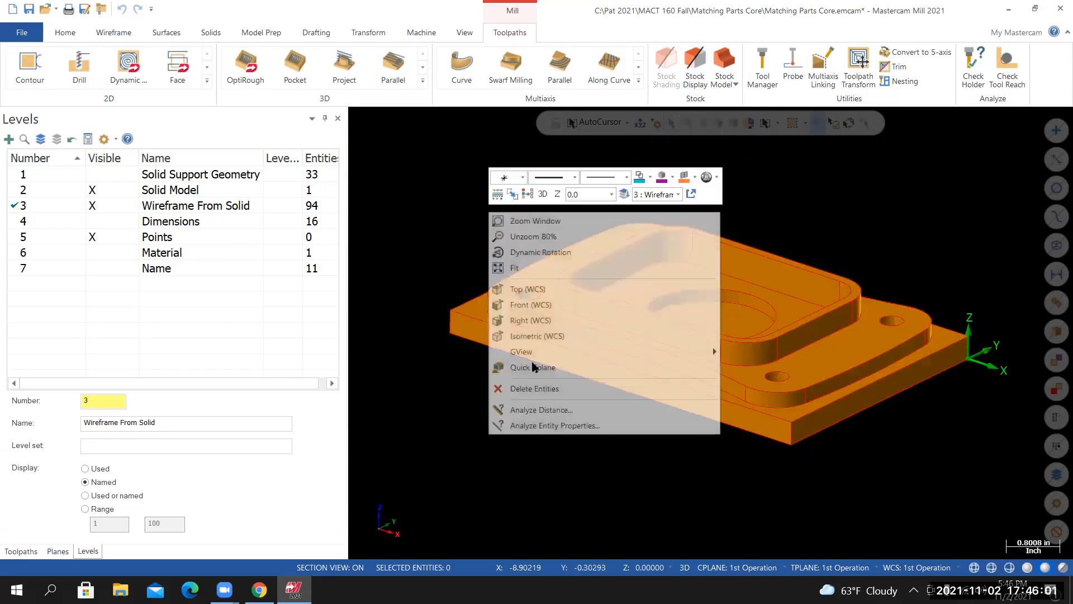
click(520, 367)
key(Escape)
right_click(462, 239)
click(496, 363)
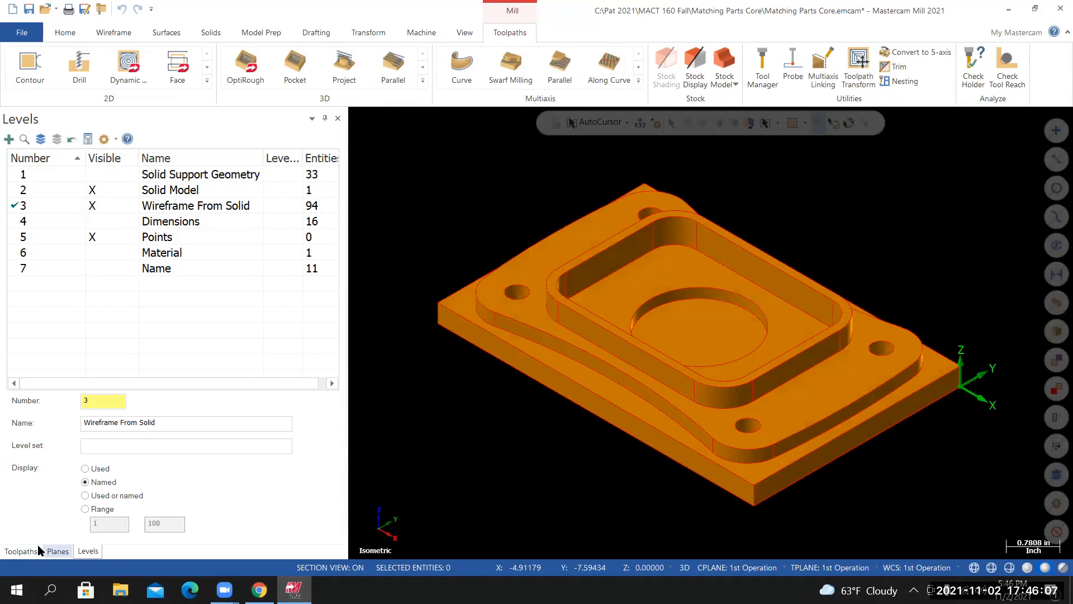
Rename Toolpath Group-1 as 1st operation and save the part file
click(21, 551)
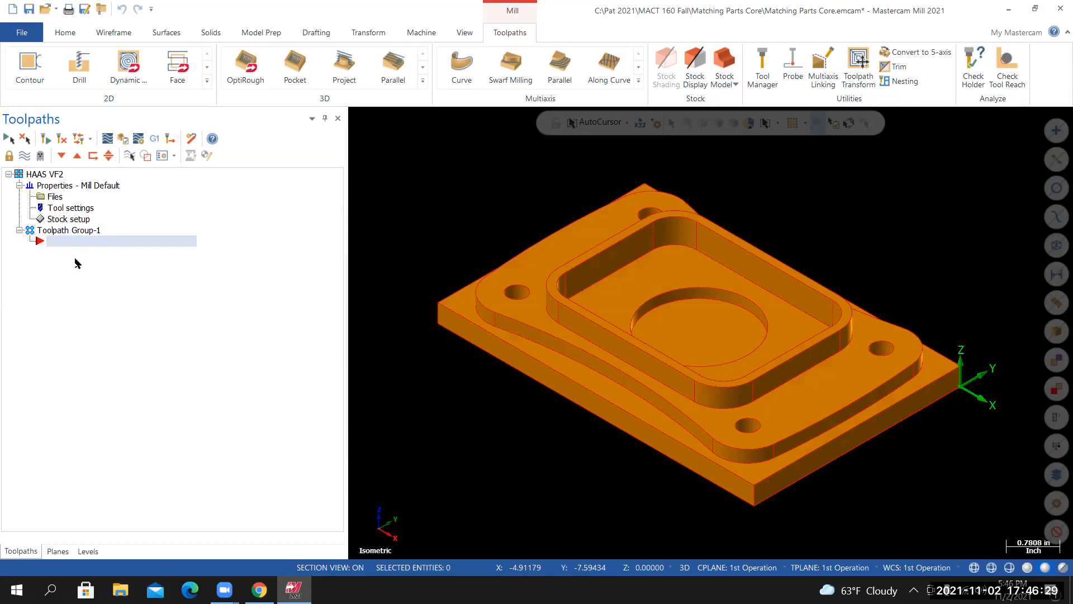
click(65, 233)
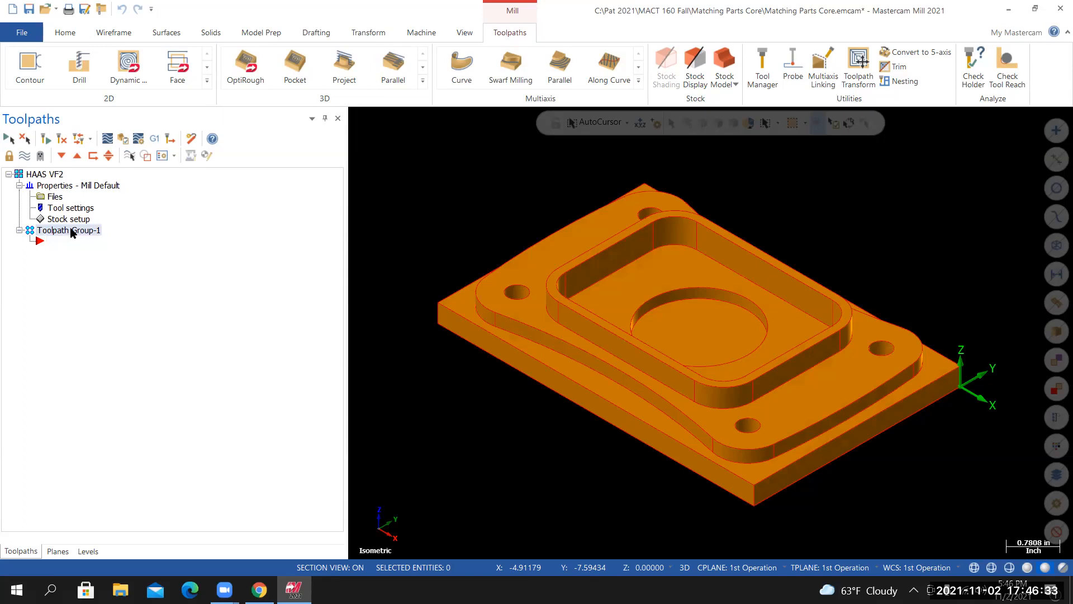
right_click(73, 233)
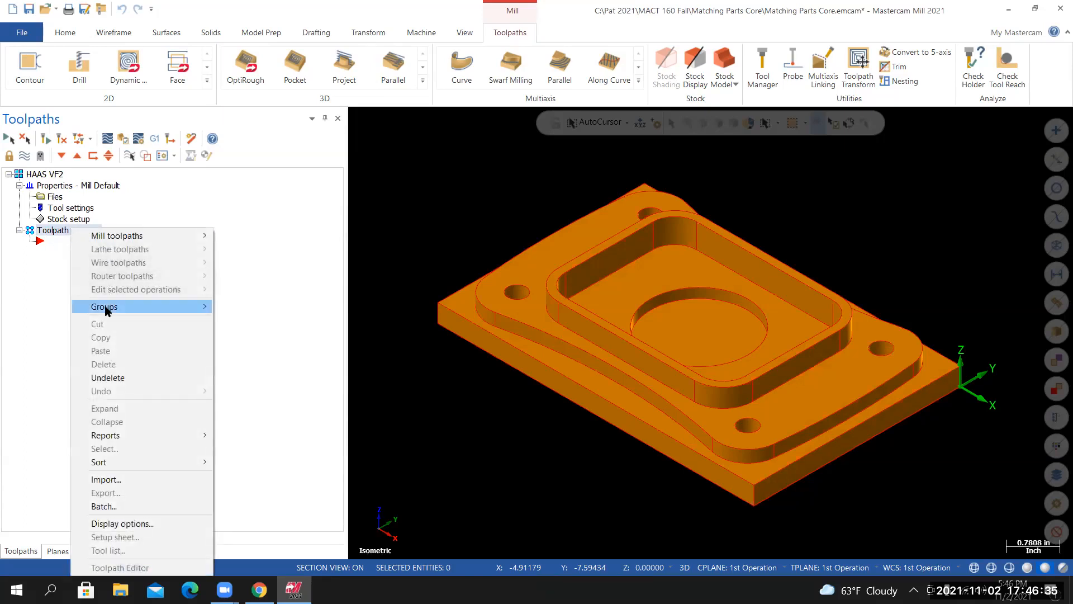
mouse_move(106, 308)
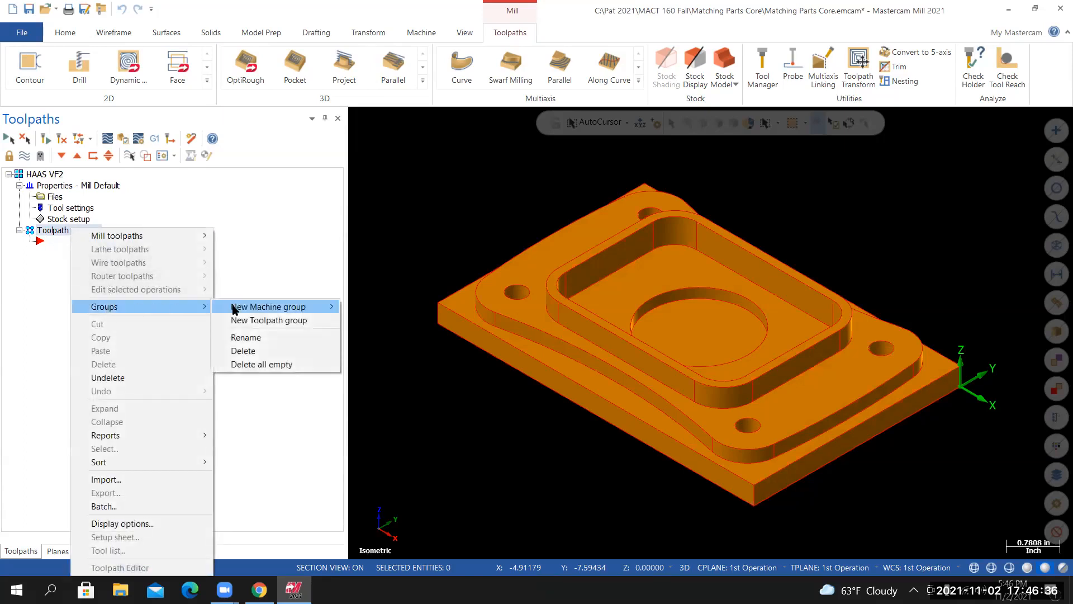
click(241, 338)
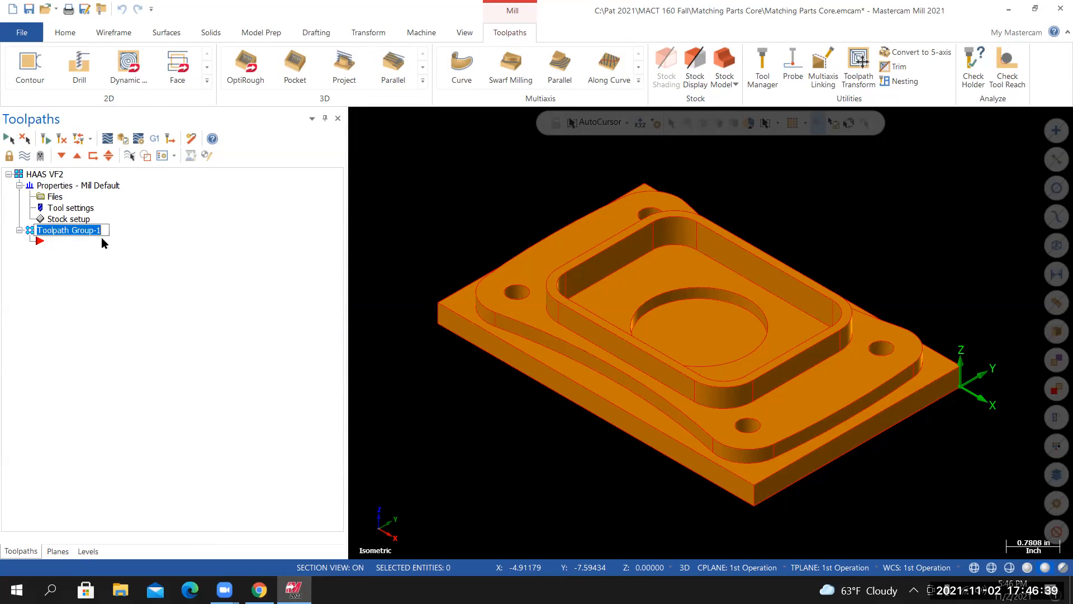
text(1st operation)
key(Return)
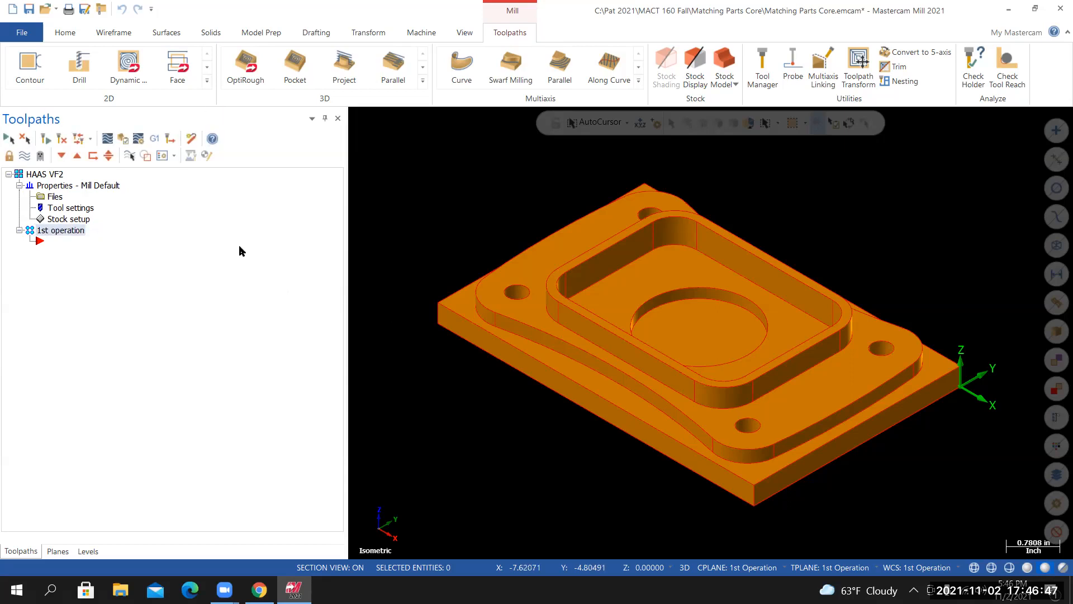
click(25, 34)
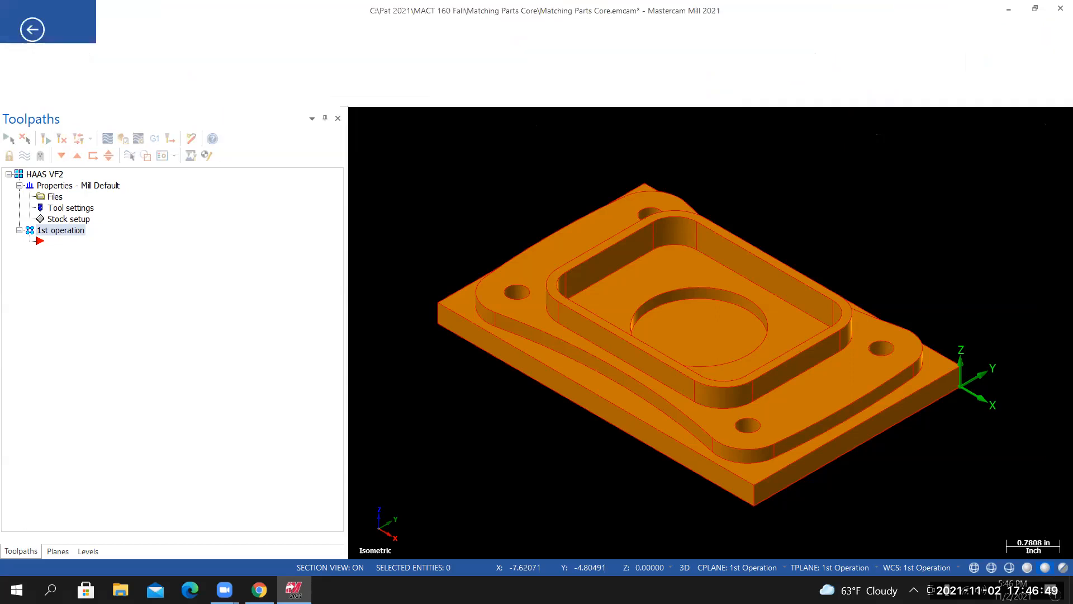
key(Escape)
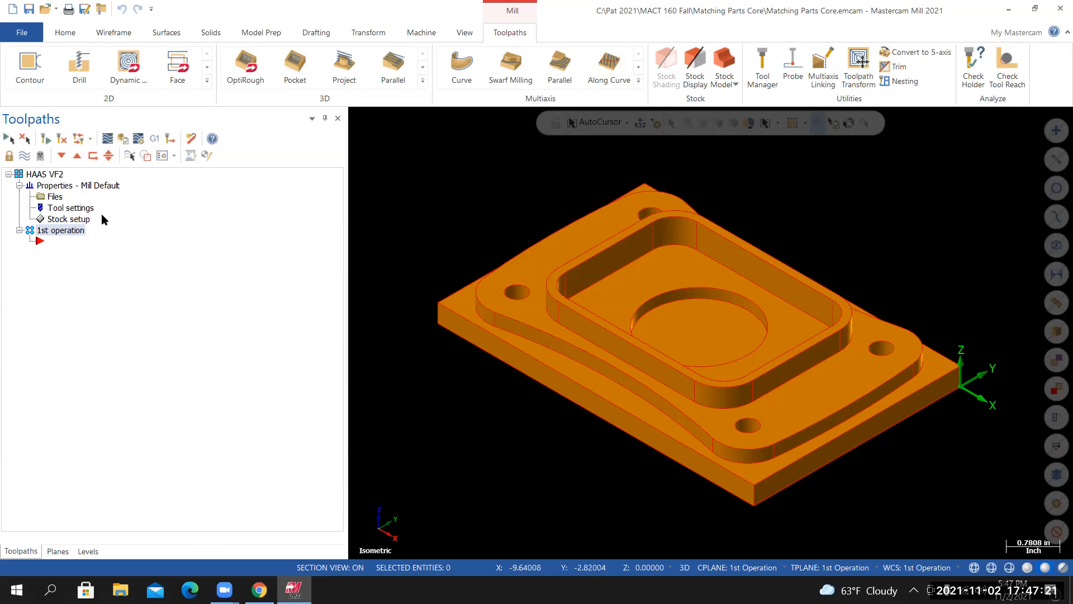
Make level 6, Material, visible so the raw block covers the part
click(89, 553)
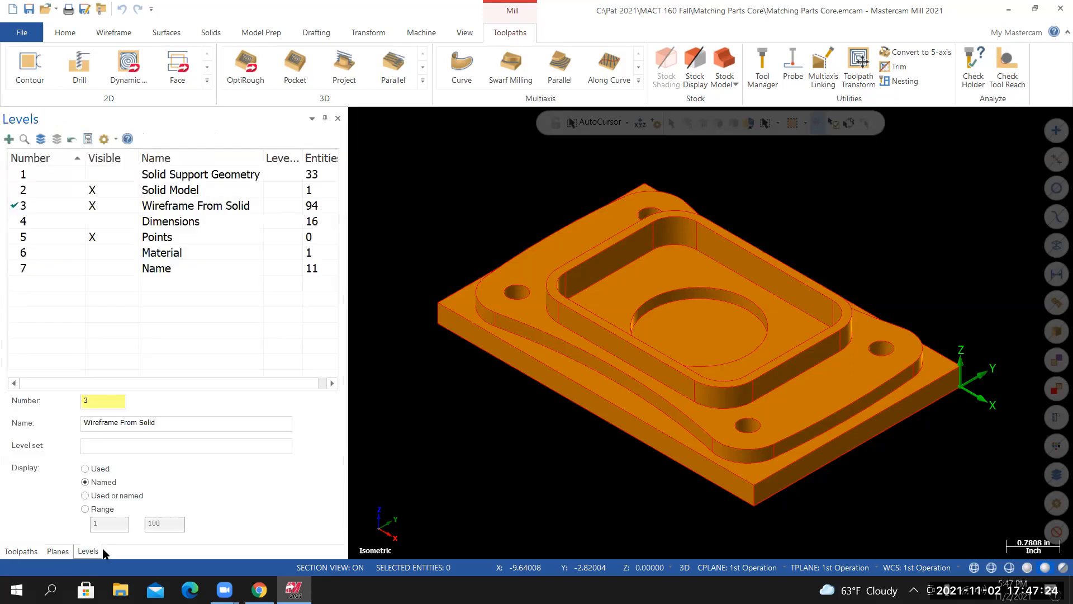
click(92, 253)
middle_drag(552, 409, 547, 411)
mouse_move(462, 467)
middle_down()
mouse_move(463, 439)
mouse_move(462, 459)
middle_up()
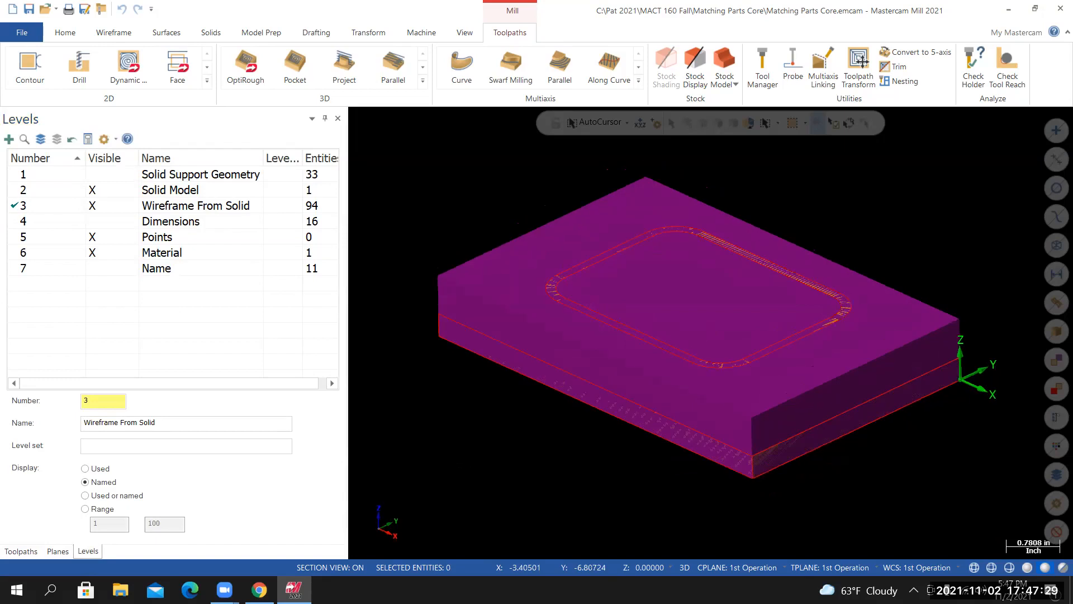
Start a stock model operation named Raw Material and disable its separate stock plane
click(21, 552)
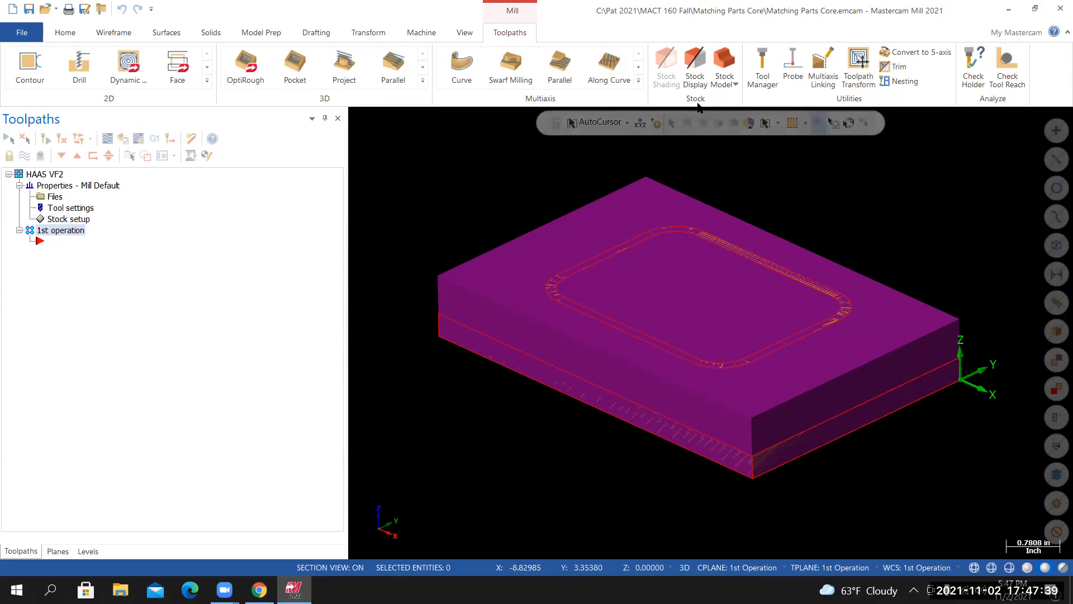
click(725, 58)
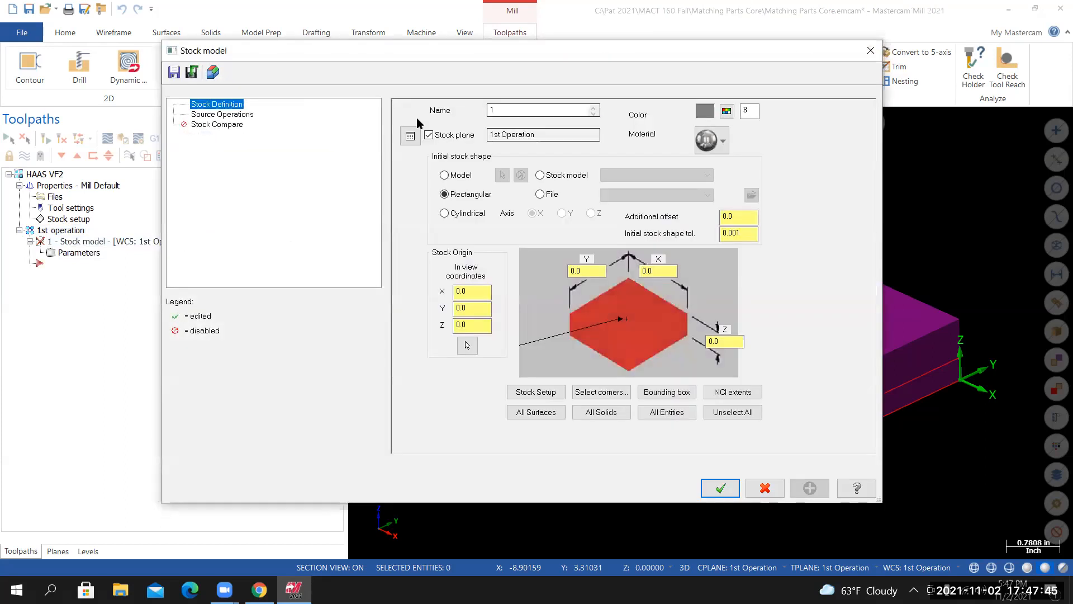
text(Raw Material)
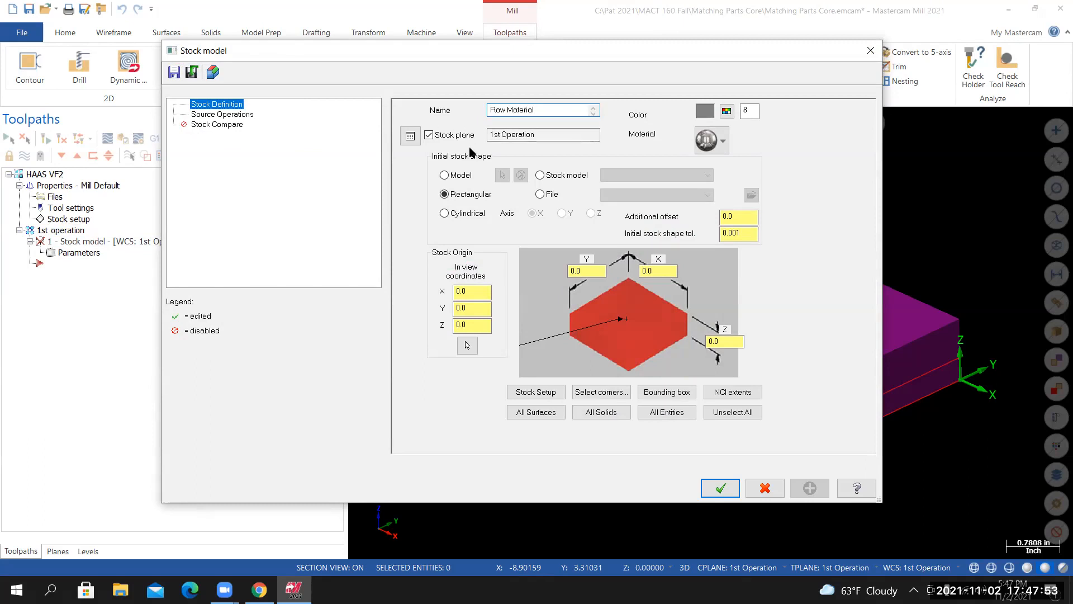
click(429, 134)
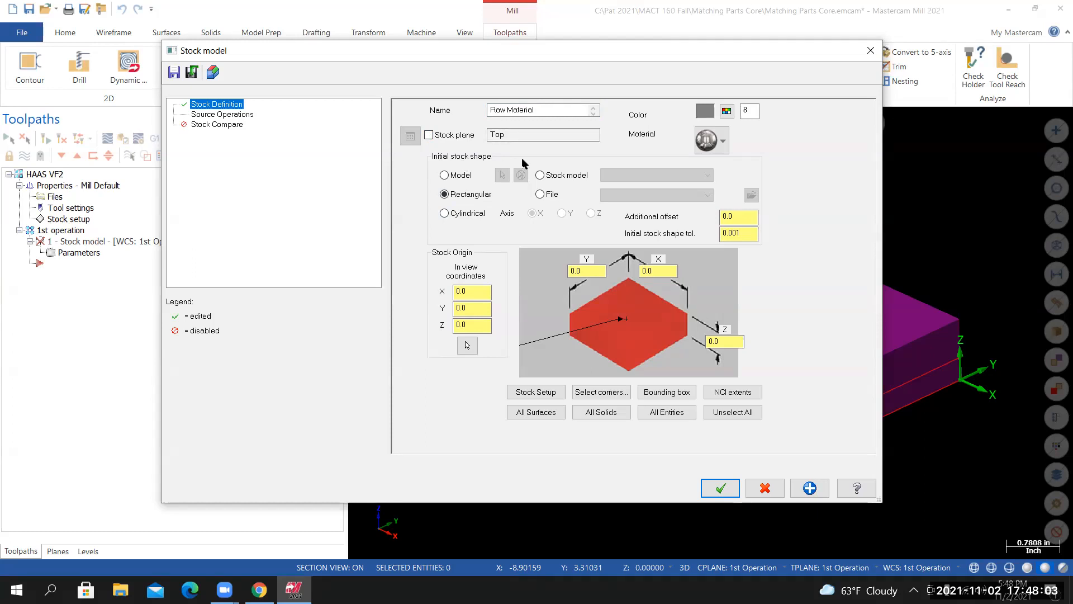
Define the initial stock shape from a model using the purple material block, and open the Source Operations settings
click(446, 177)
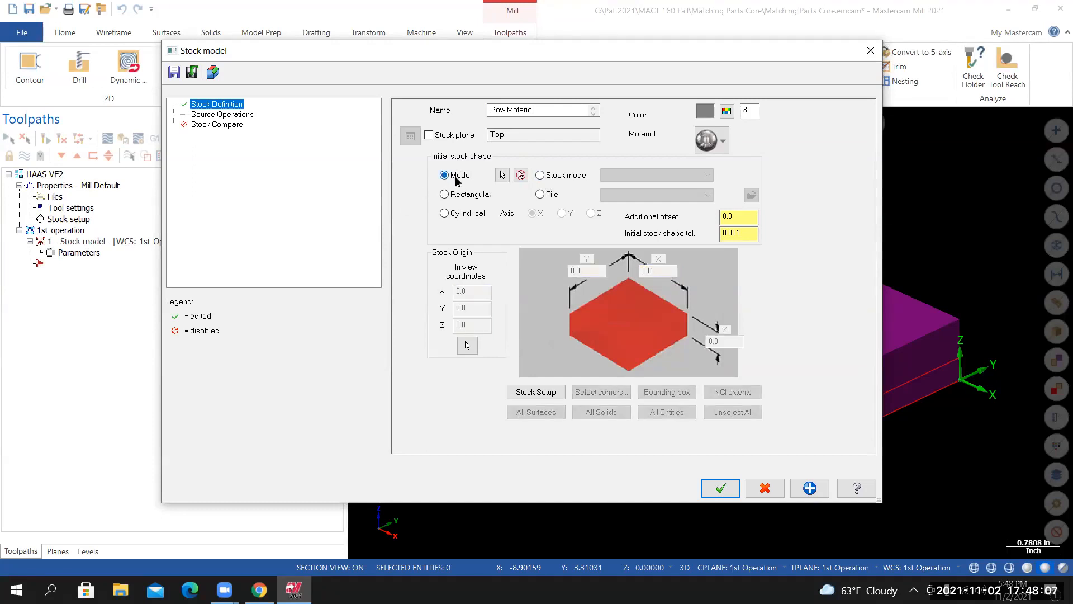
click(502, 176)
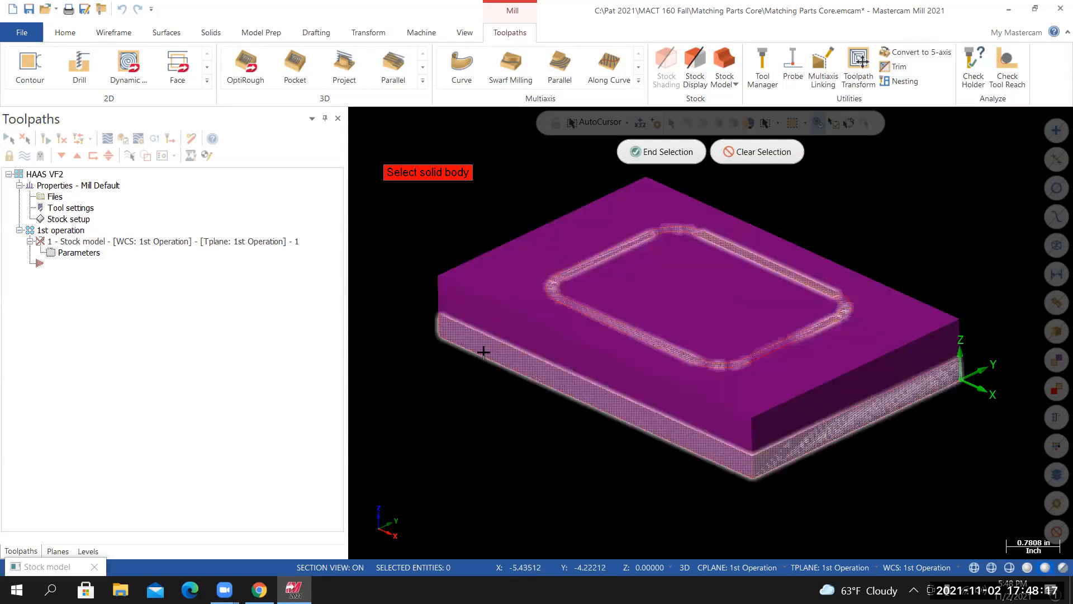
middle_drag(782, 335, 821, 254)
scroll(822, 254, down, 3)
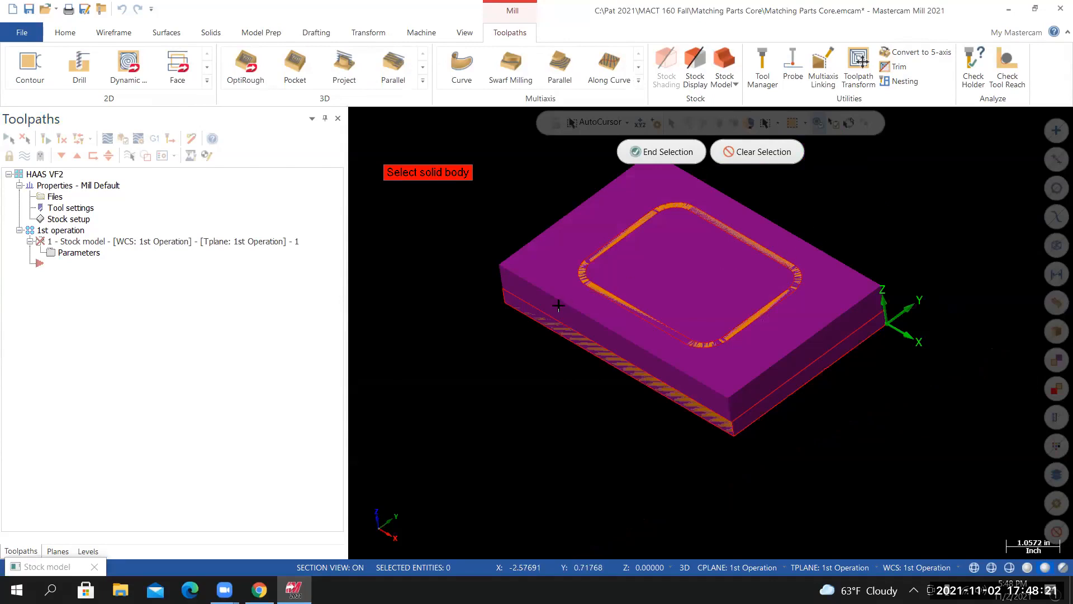
click(640, 278)
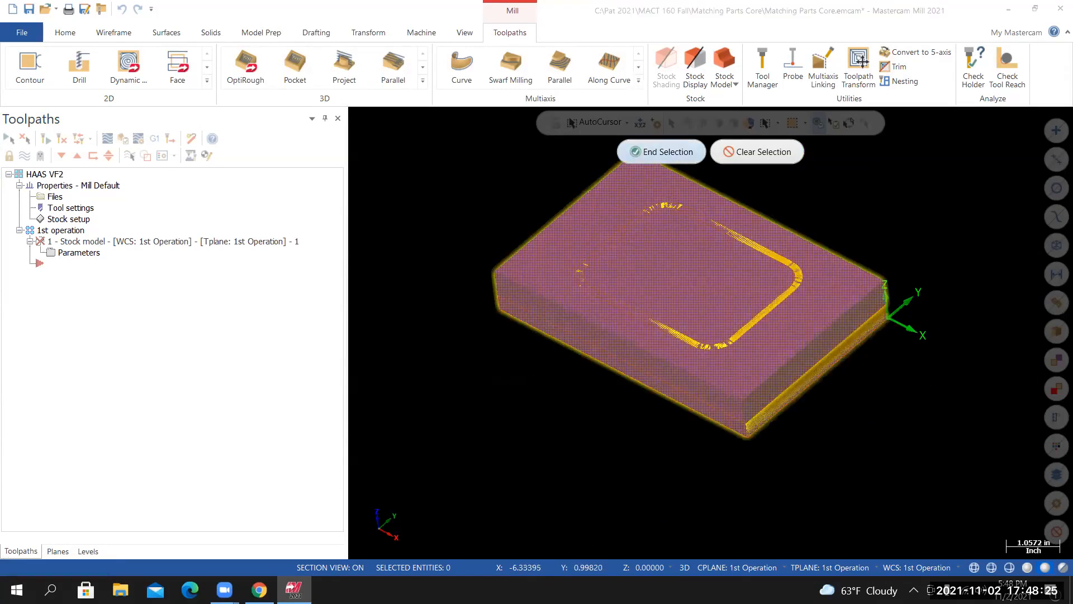
click(662, 151)
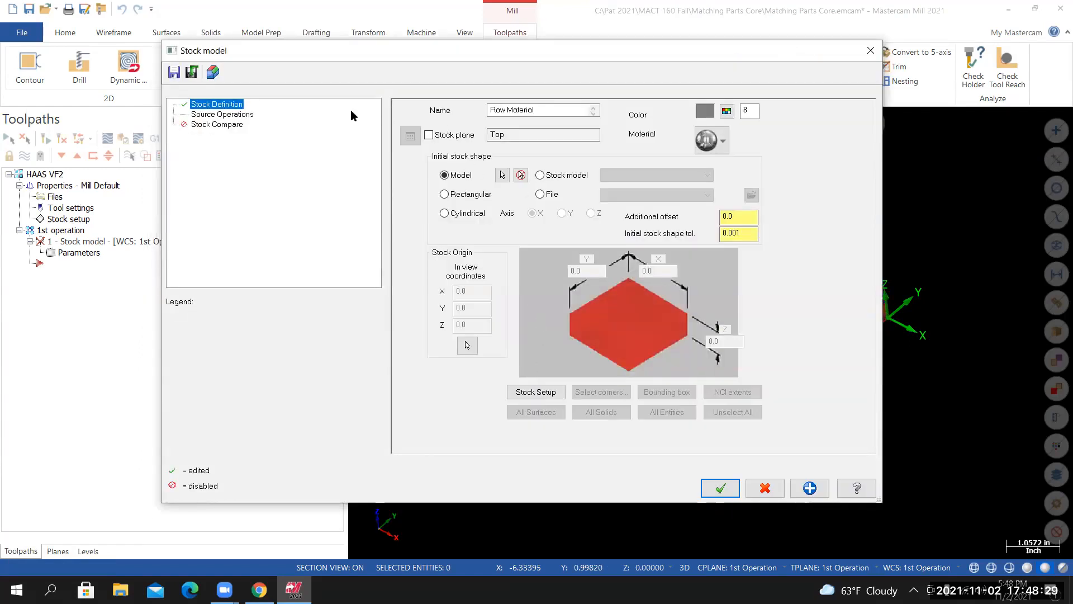
click(241, 115)
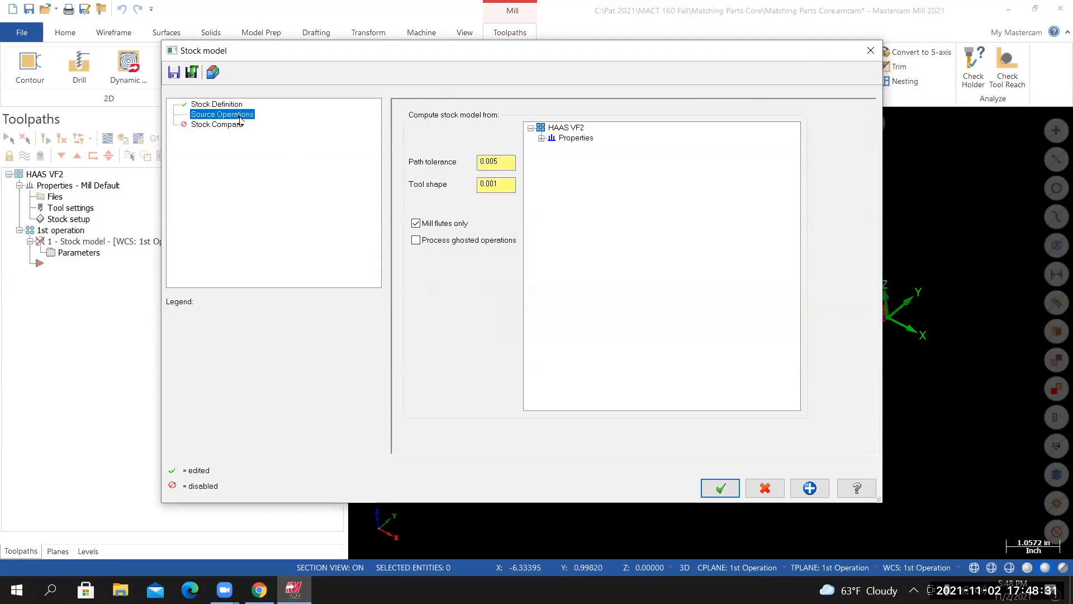
Recheck the Stock Definition settings and generate the Raw Material stock model
click(235, 105)
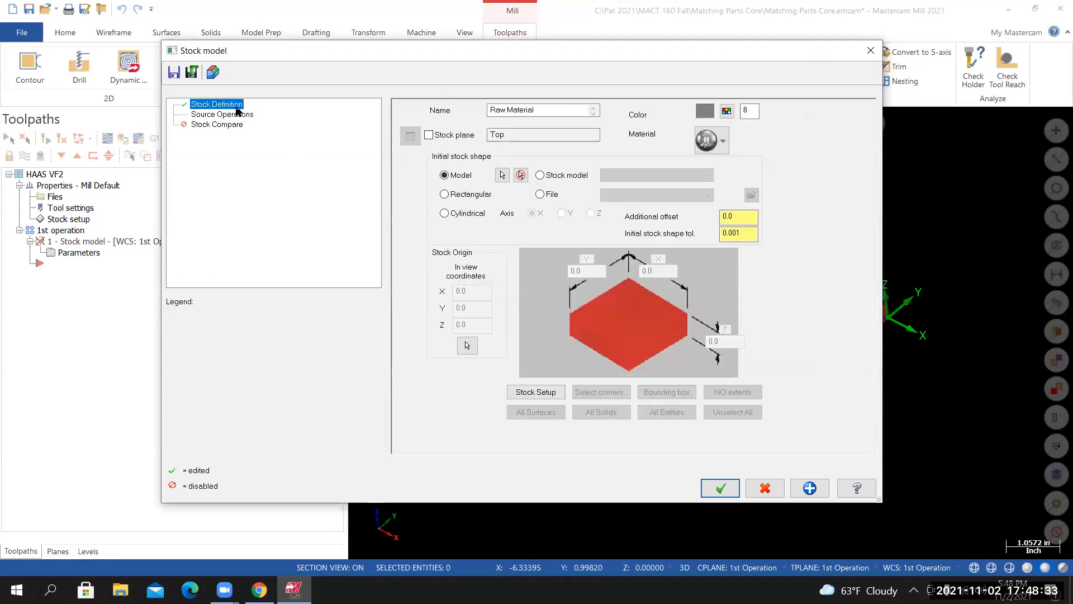
click(719, 488)
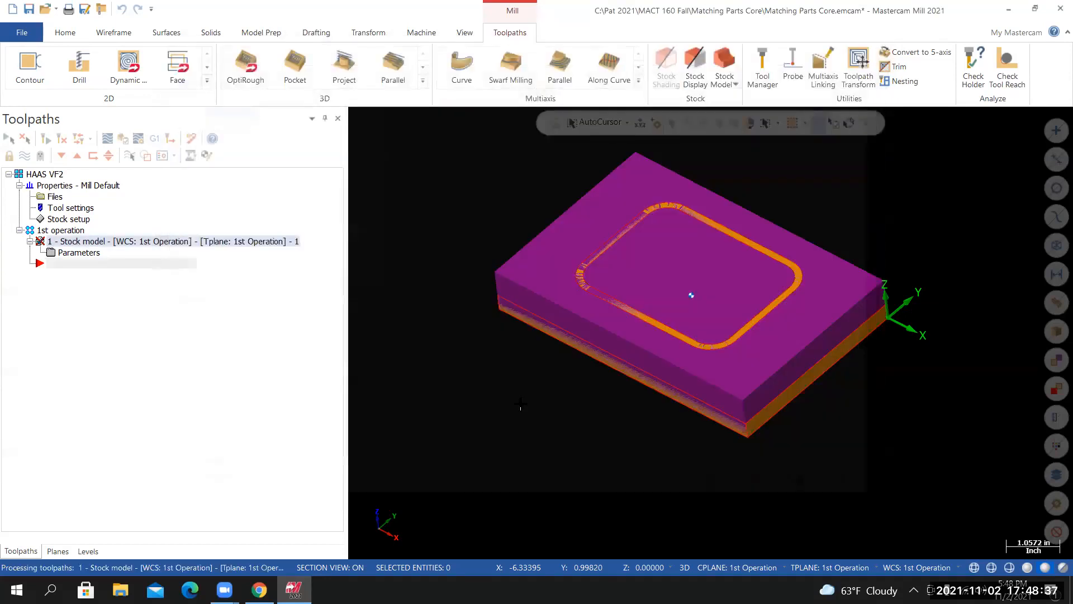
middle_drag(710, 332, 753, 283)
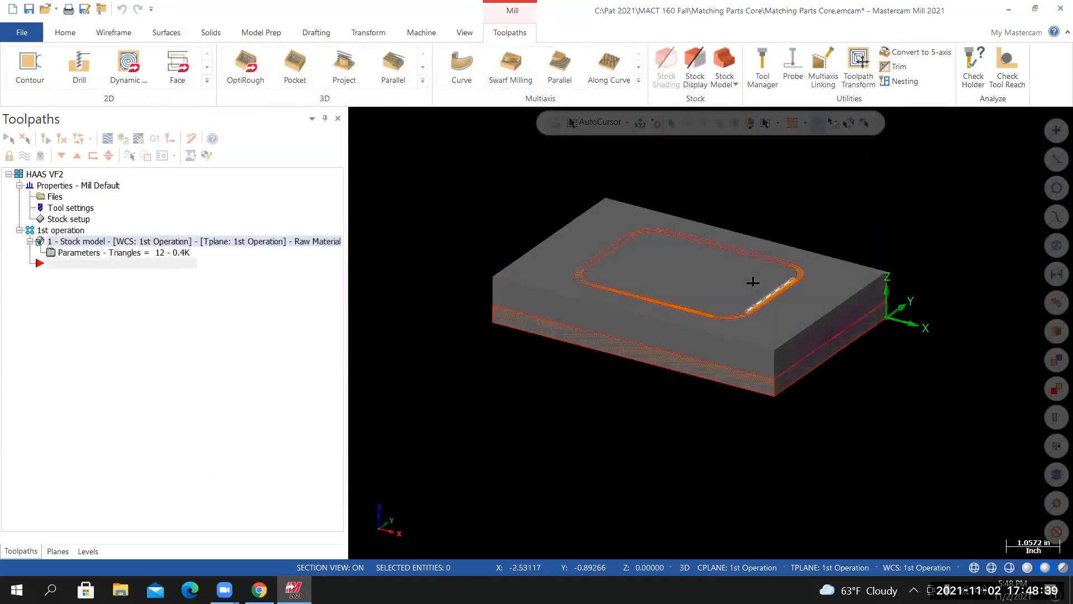
scroll(752, 283, up, 2)
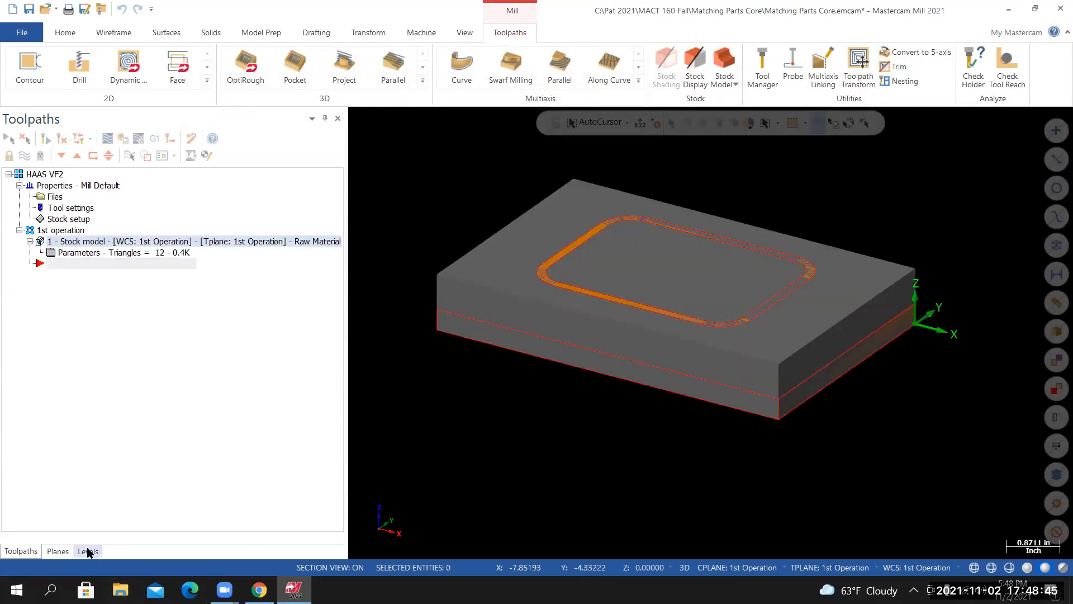
Hide level 6, Material, so only the stock model covers the part
click(87, 550)
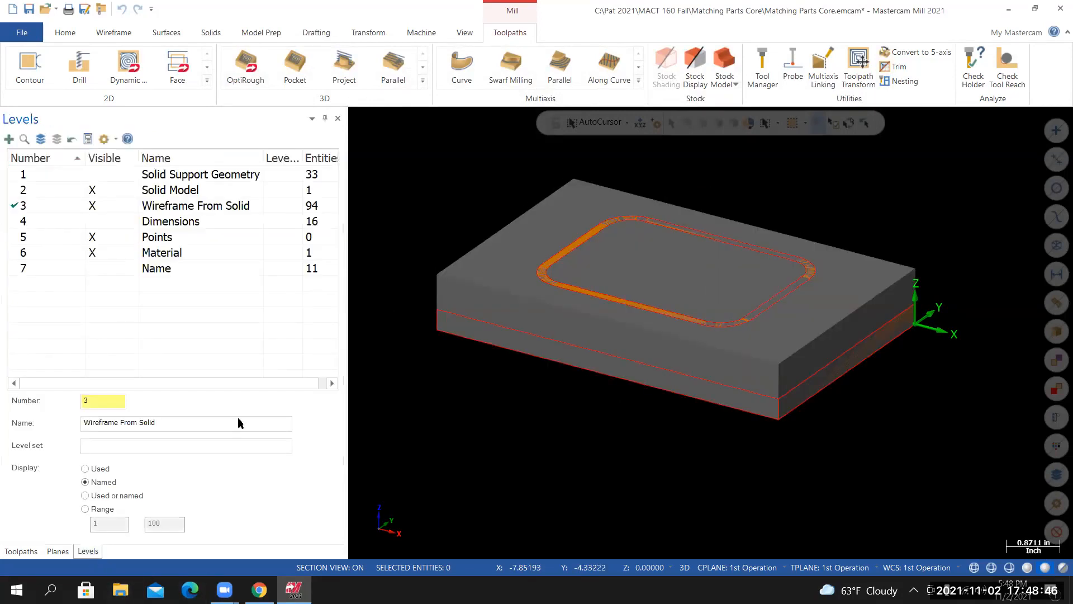
click(93, 254)
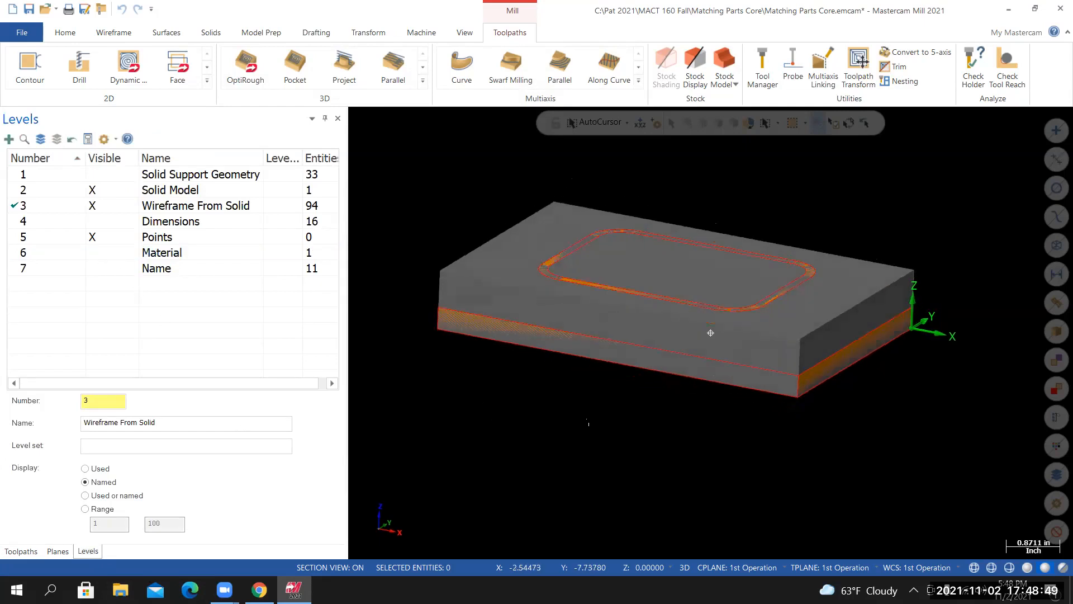
middle_drag(711, 332, 710, 333)
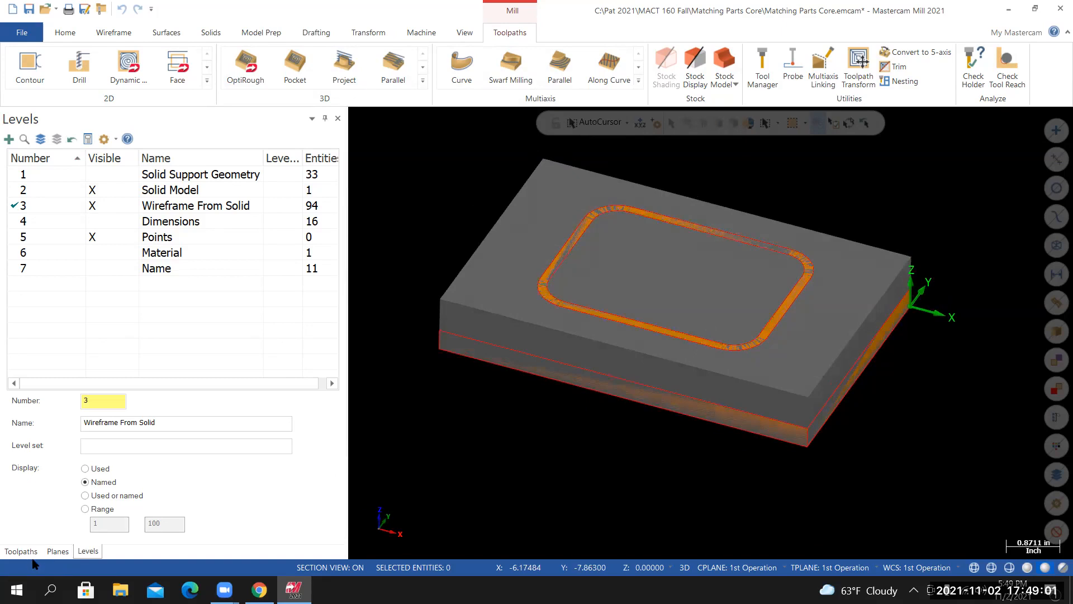
Turn off the display of the Raw Material stock model in the 1st operation group
click(25, 551)
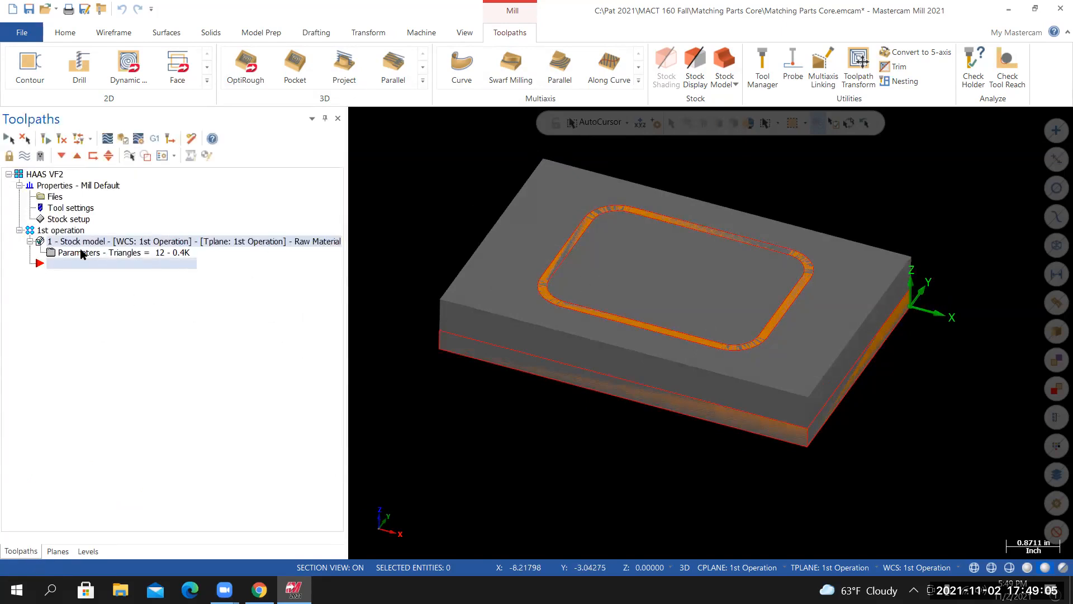
click(24, 157)
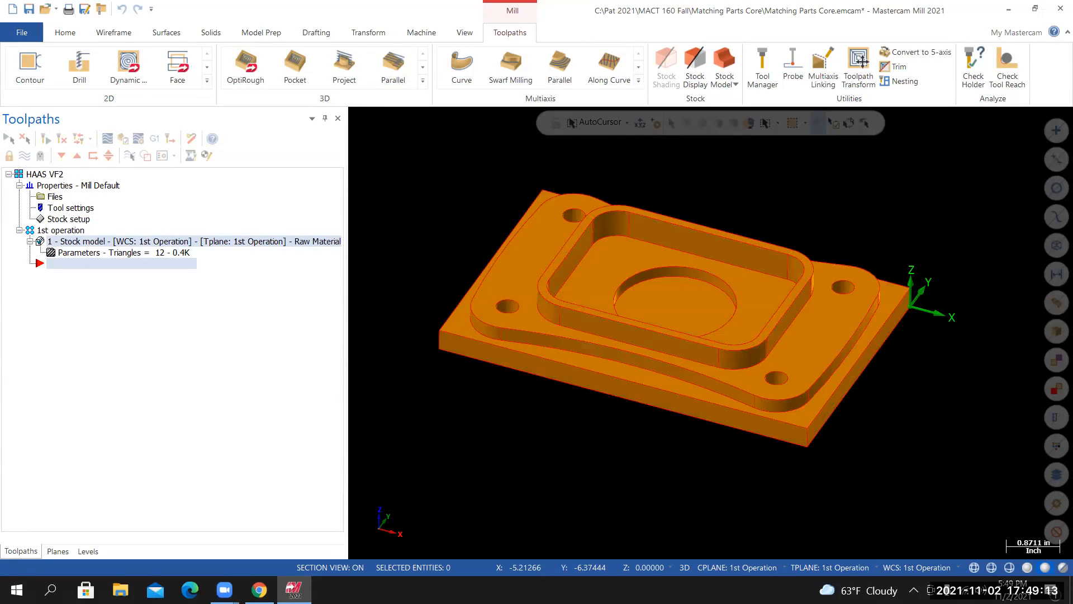
middle_drag(711, 331, 709, 331)
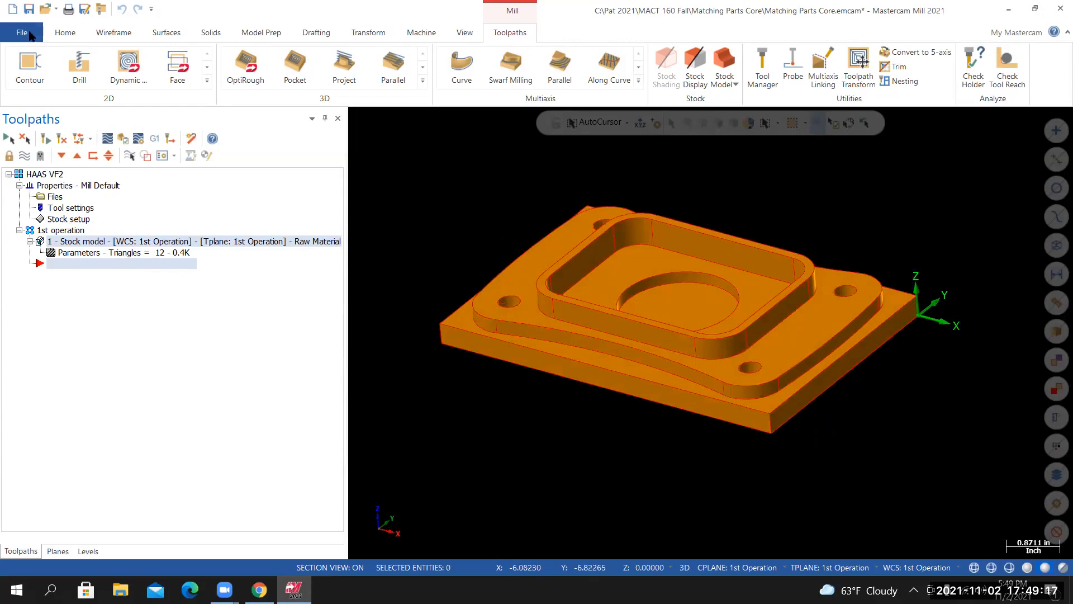
Save the Matching Parts Core part file
click(22, 33)
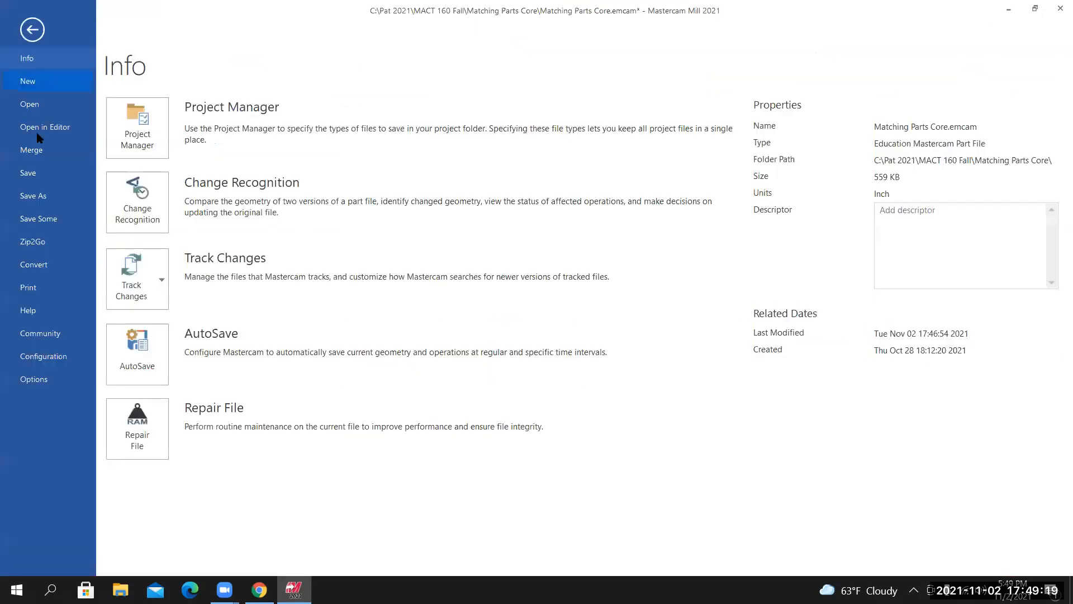
click(28, 173)
mouse_move(542, 370)
middle_down()
mouse_move(540, 400)
mouse_move(548, 366)
middle_up()
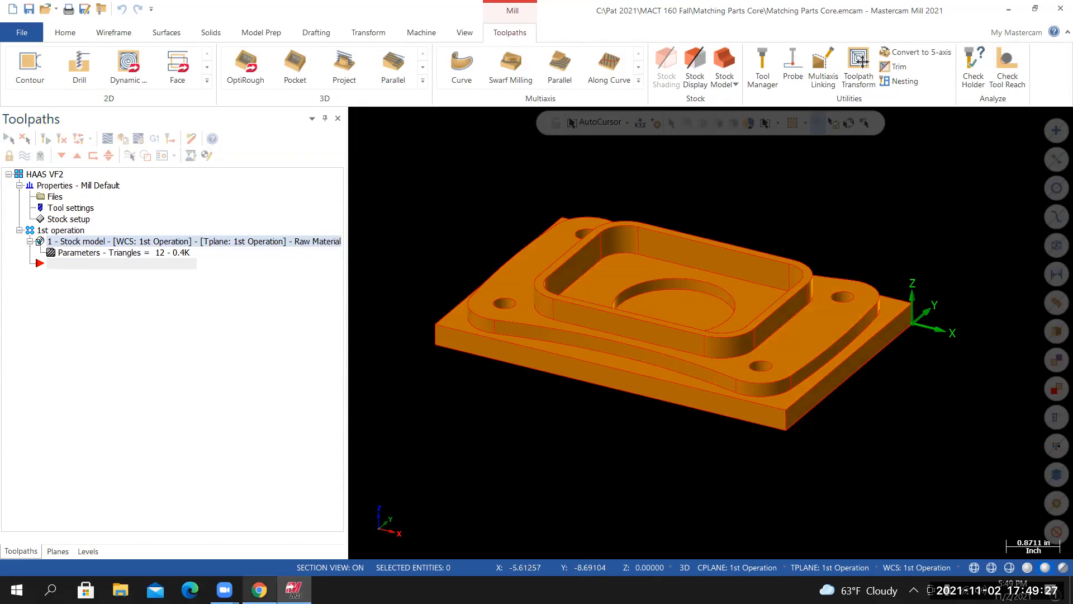
Switch to the course page in Chrome, review the part drawing, toolpath steps, machine group properties and tool list, and return to Mastercam
key(alt+Tab)
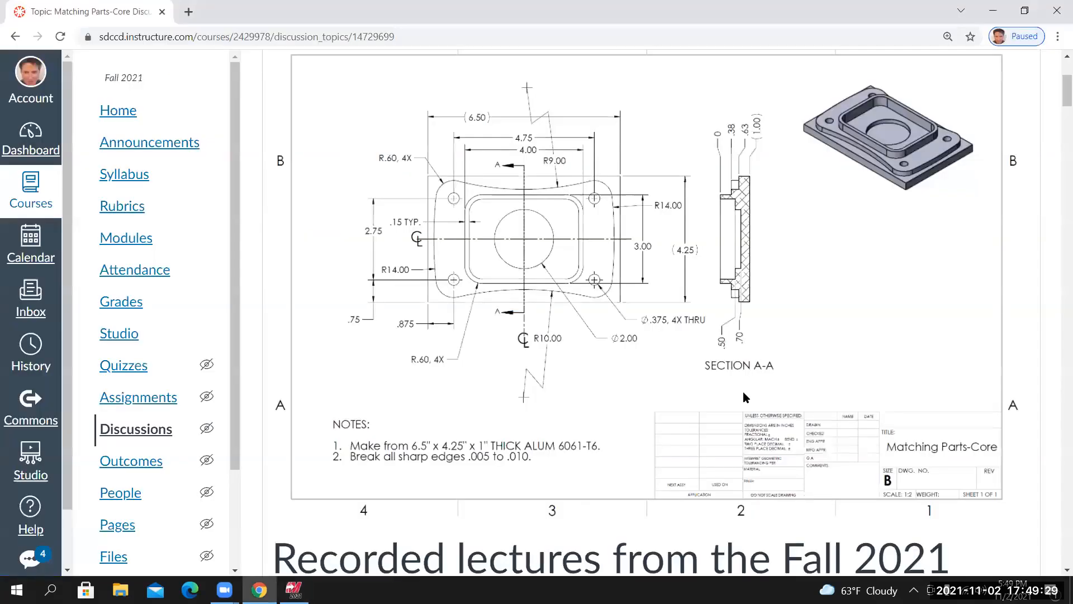
scroll(592, 416, up, 1)
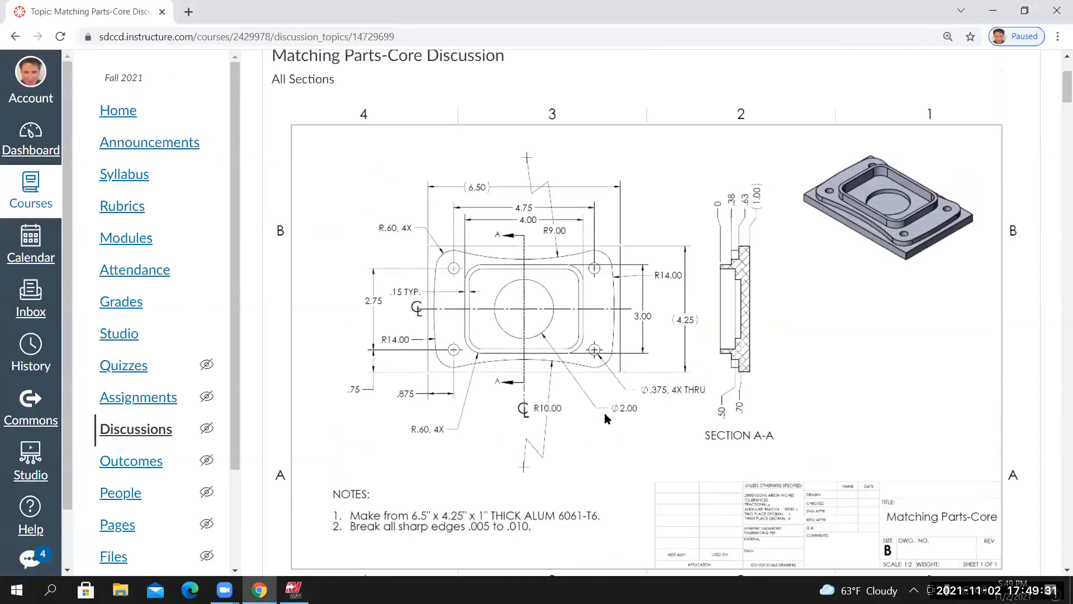
scroll(604, 412, down, 1)
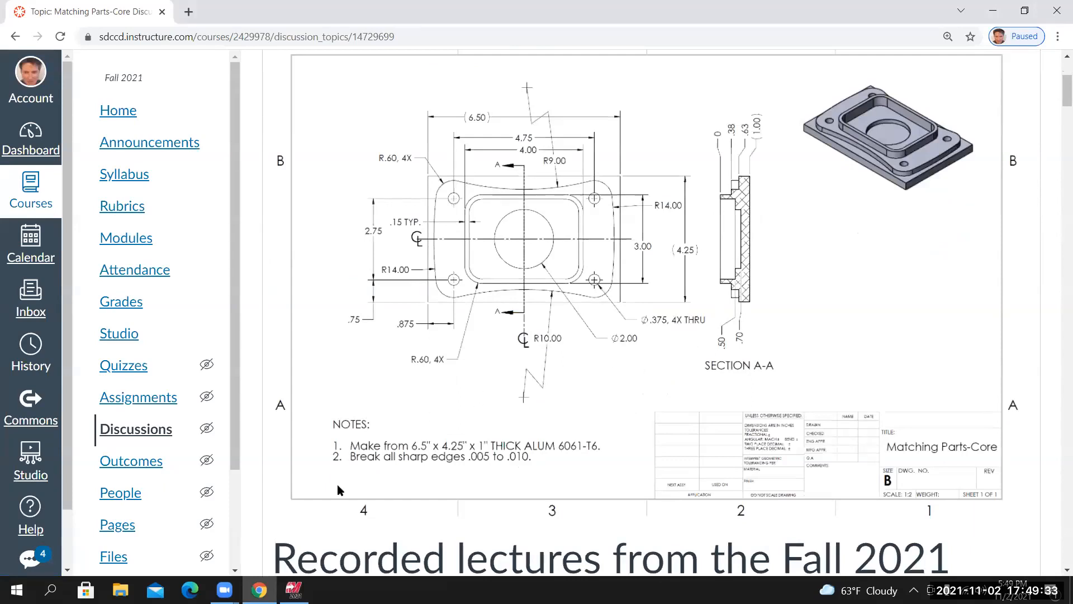
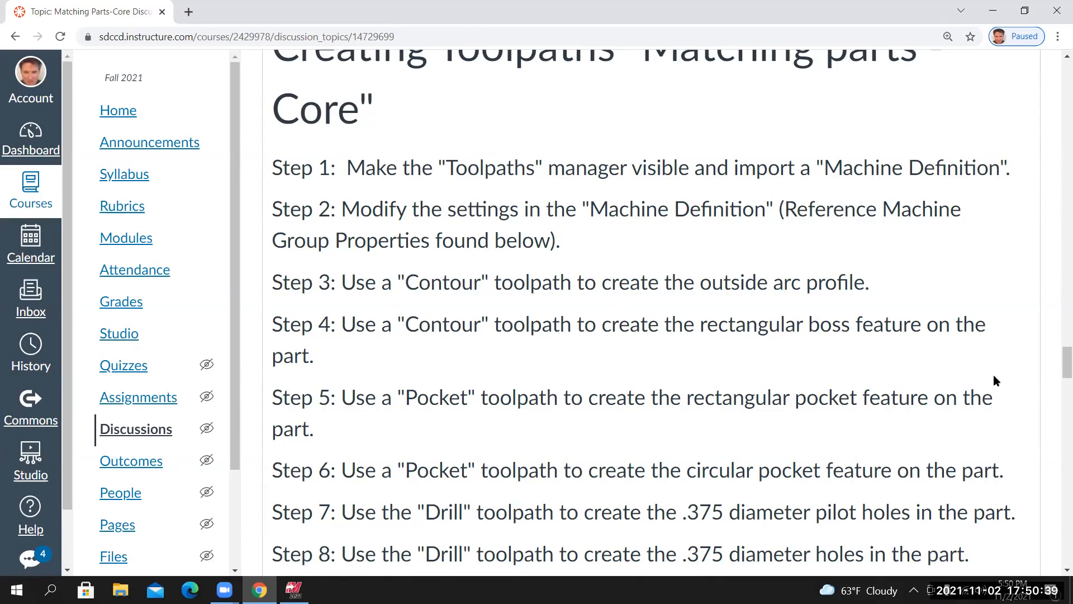
scroll(1059, 369, down, 3)
scroll(1057, 425, down, 15)
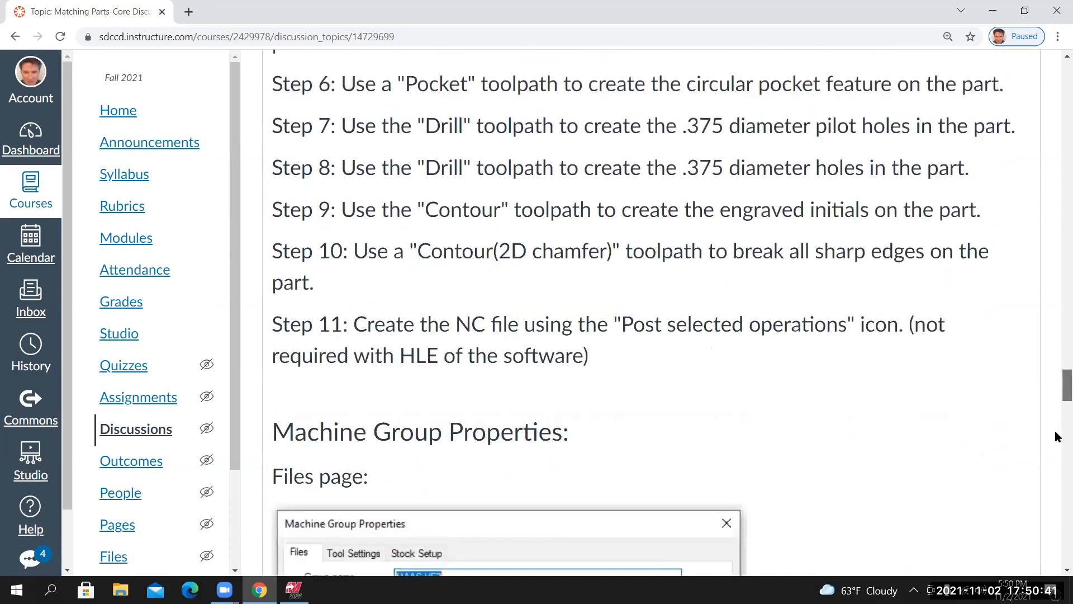
scroll(1057, 528, down, 8)
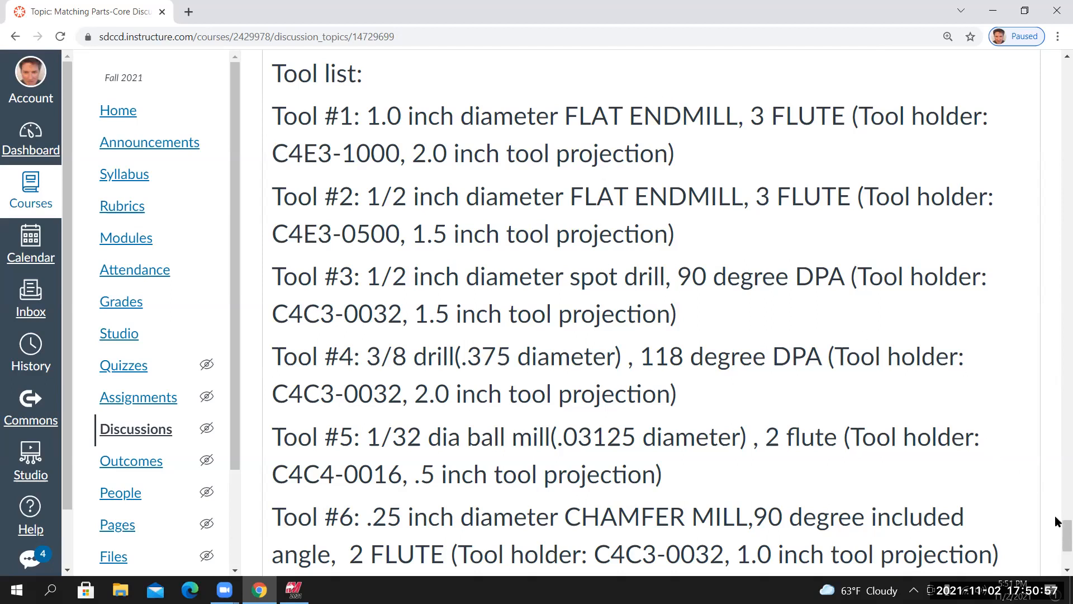
scroll(1058, 491, up, 10)
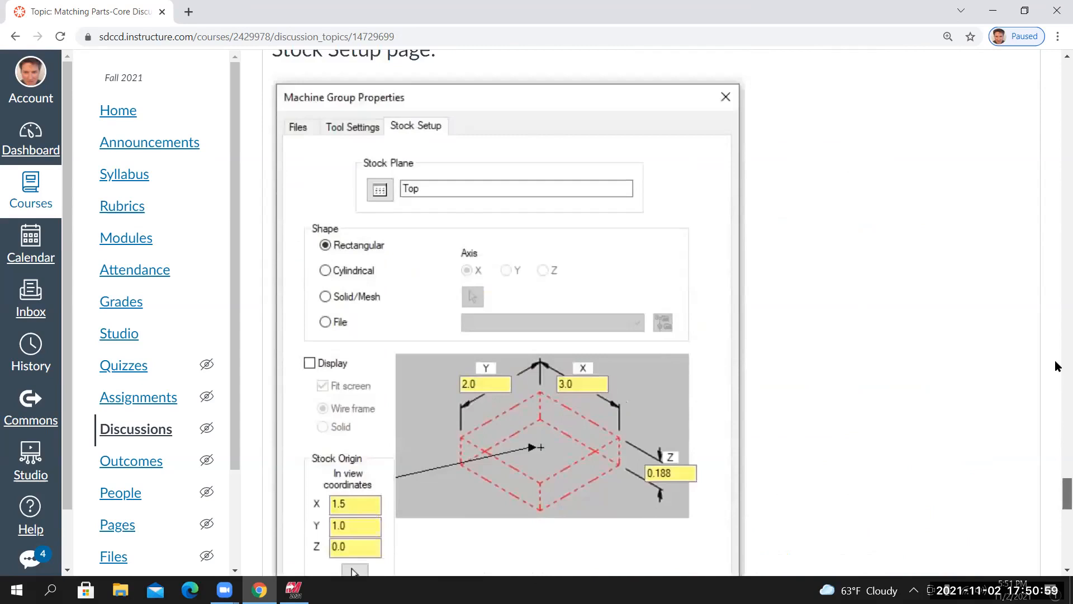
scroll(1058, 364, up, 15)
scroll(1058, 355, down, 10)
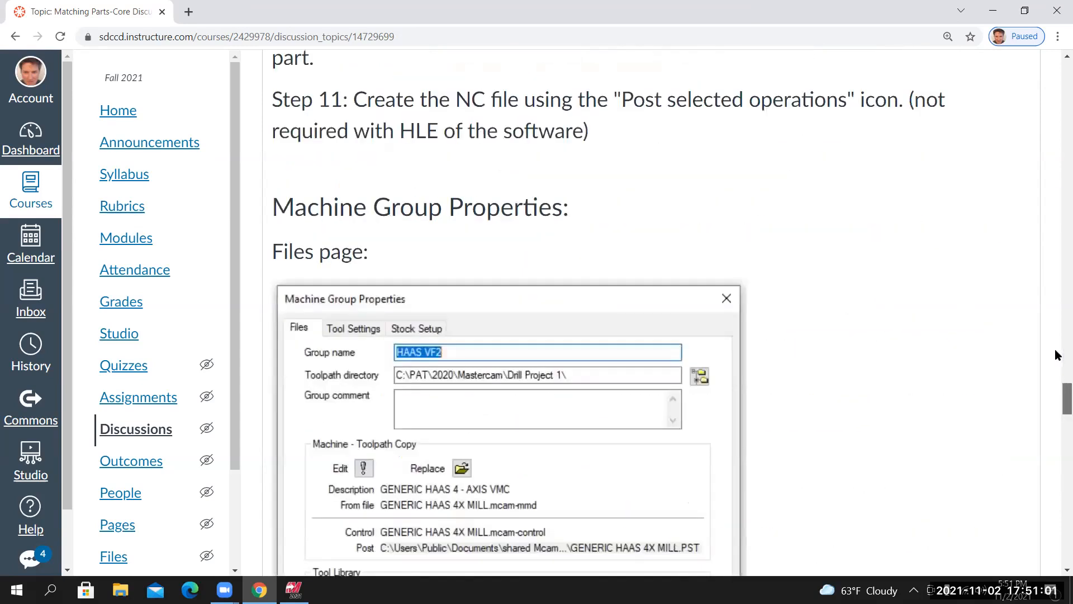
scroll(1058, 355, up, 15)
scroll(1058, 355, down, 3)
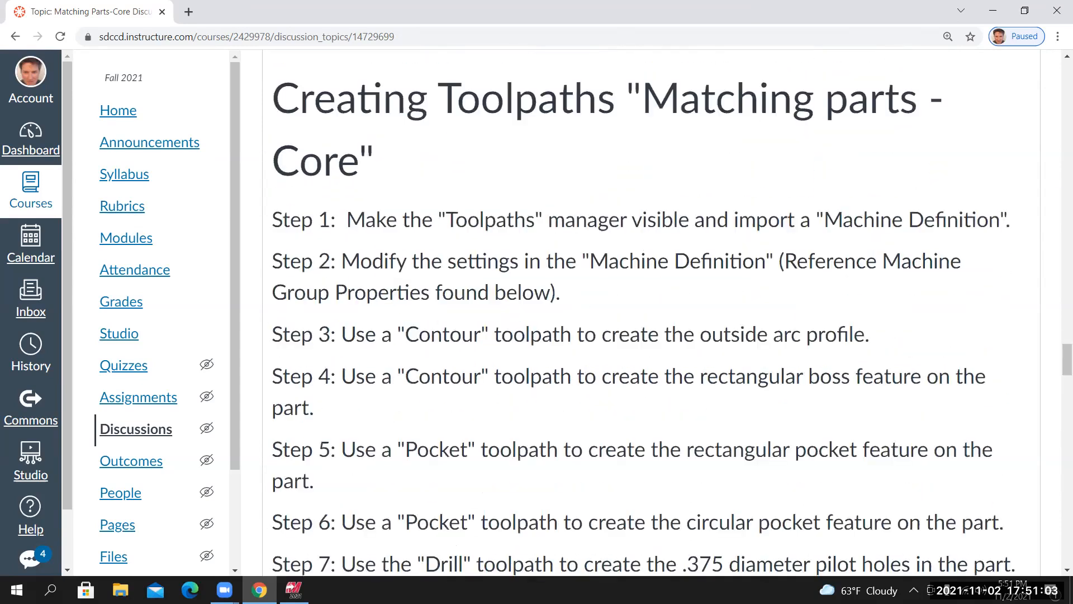
click(294, 590)
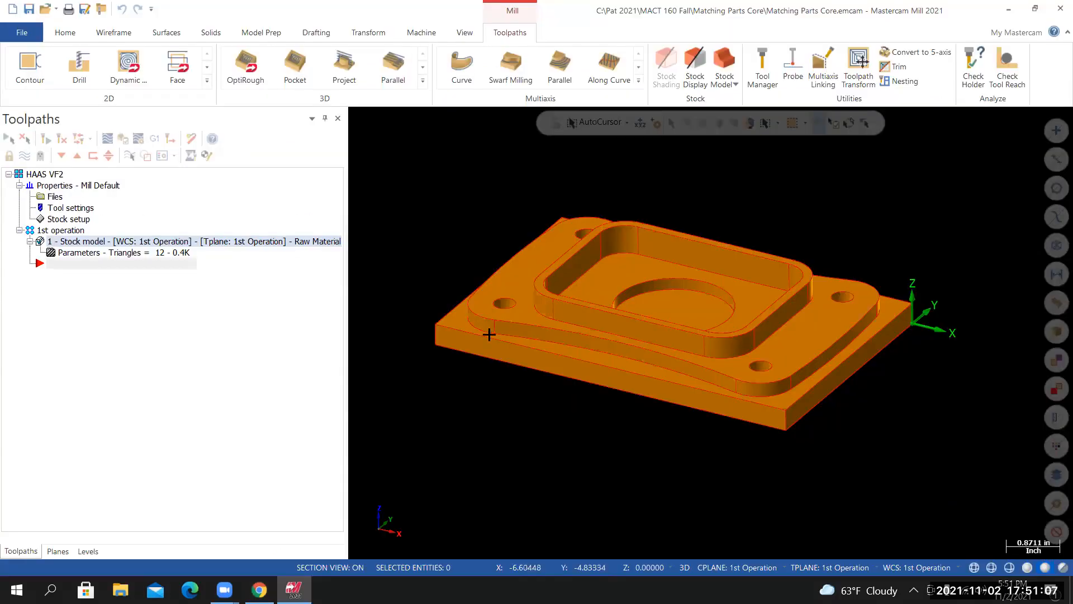
click(568, 333)
middle_drag(567, 333, 710, 333)
mouse_move(468, 332)
middle_down()
mouse_move(486, 289)
mouse_move(513, 377)
mouse_move(509, 368)
middle_up()
shift+middle_drag(450, 391, 470, 356)
mouse_move(584, 329)
shift+middle_down()
mouse_move(555, 352)
mouse_move(546, 387)
mouse_move(581, 302)
mouse_move(569, 337)
shift+middle_up()
key(Escape)
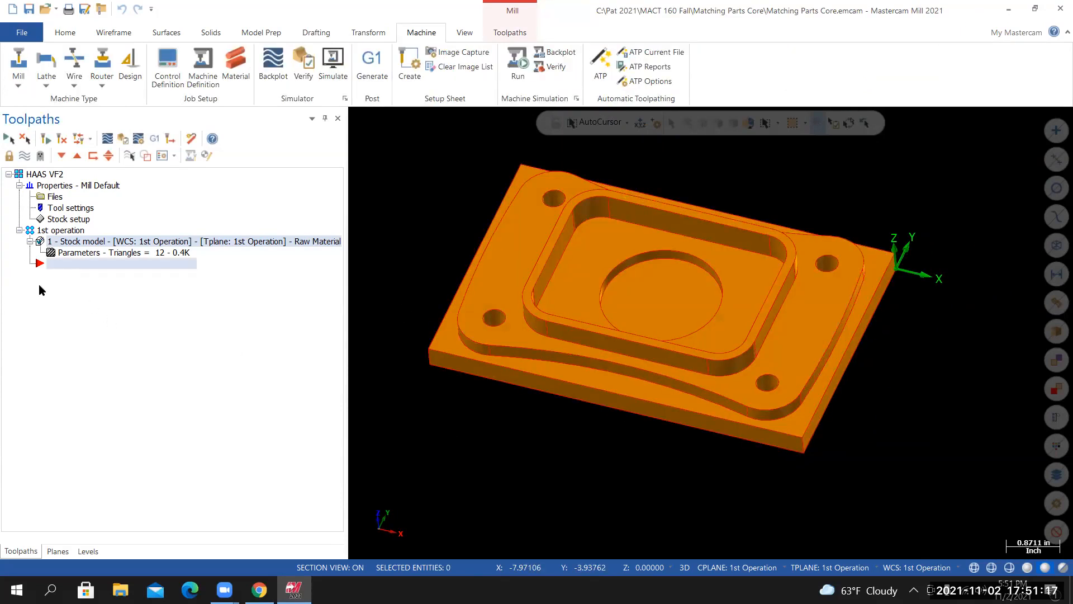
middle_drag(709, 334, 720, 297)
Start a 2D Contour toolpath and chain the upper edge of the outside arc profile as its geometry
click(508, 34)
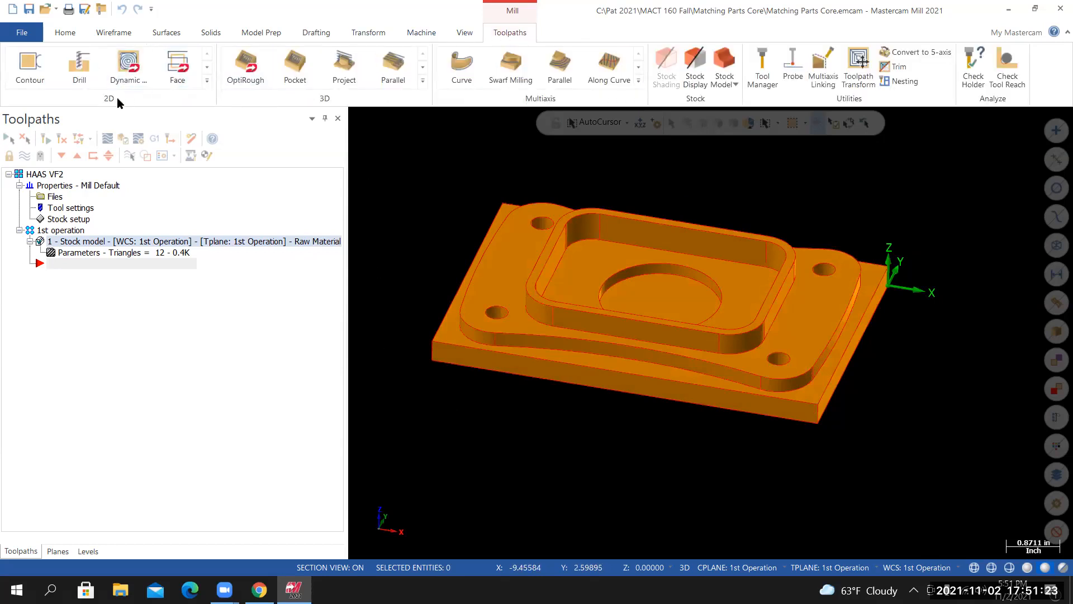
click(50, 67)
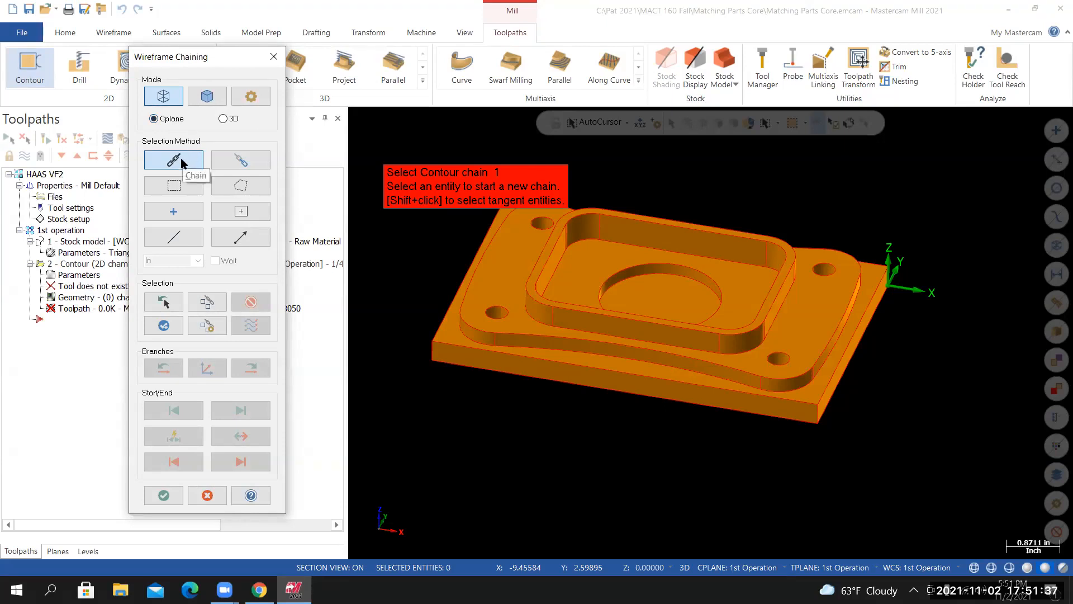
mouse_move(709, 330)
middle_down()
mouse_move(594, 395)
mouse_move(601, 436)
mouse_move(736, 389)
middle_up()
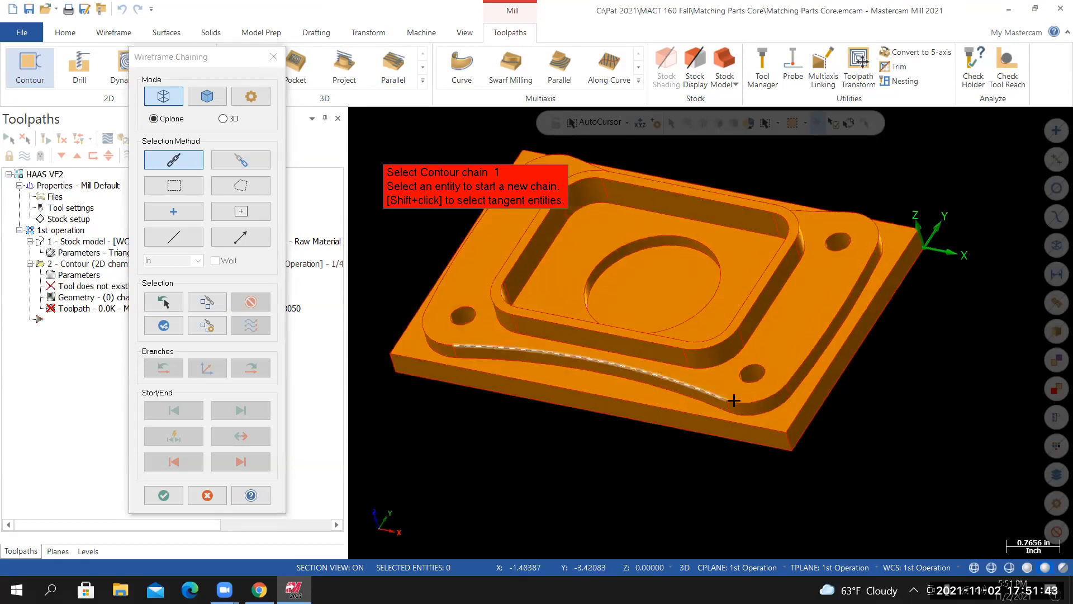
scroll(718, 399, up, 4)
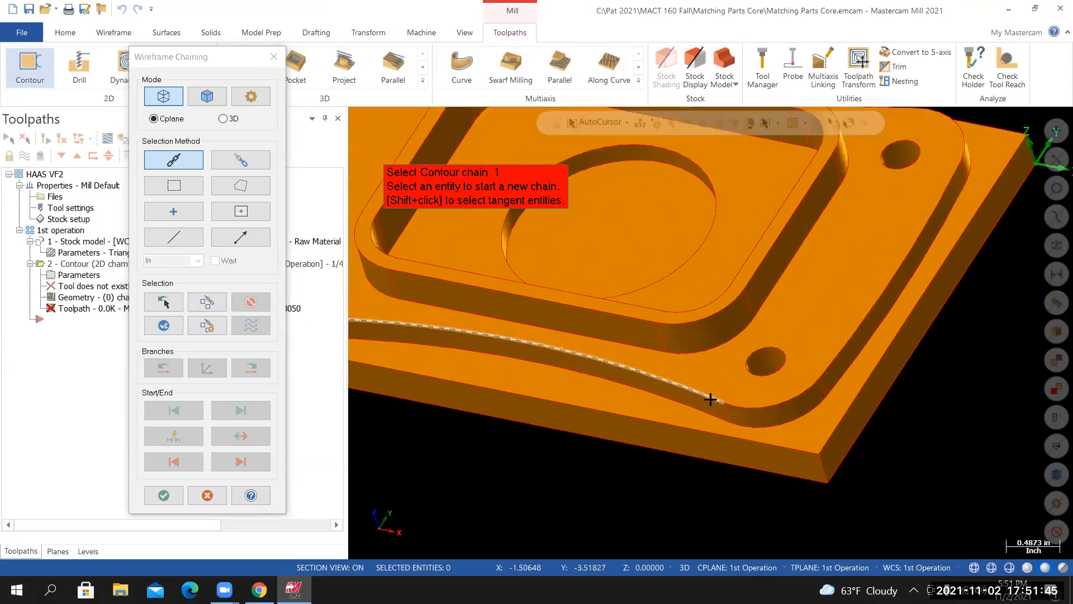
middle_drag(708, 369, 697, 397)
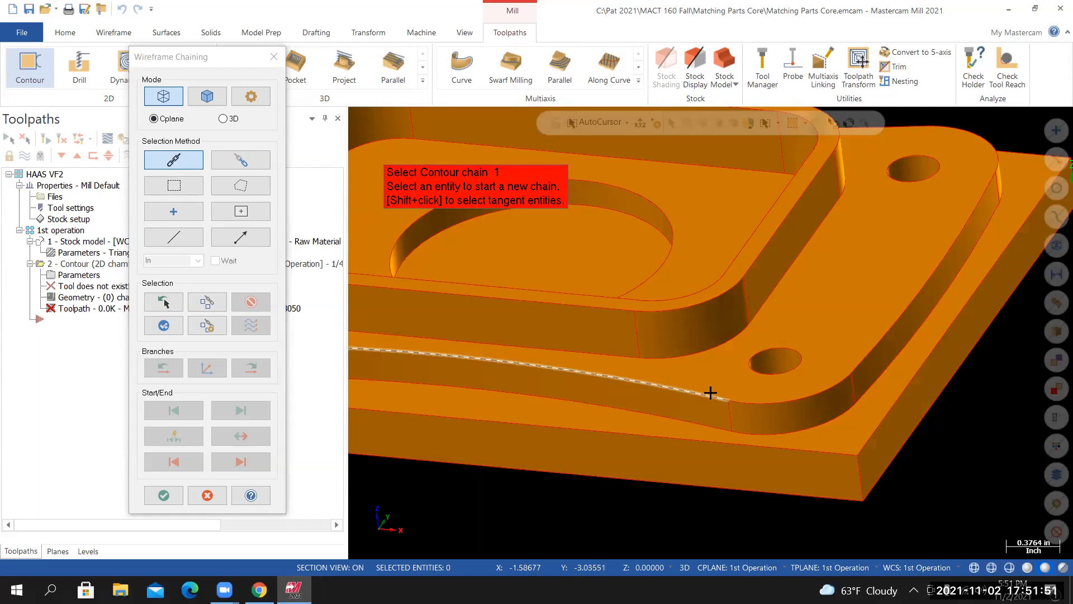
click(706, 395)
middle_drag(642, 477, 398, 311)
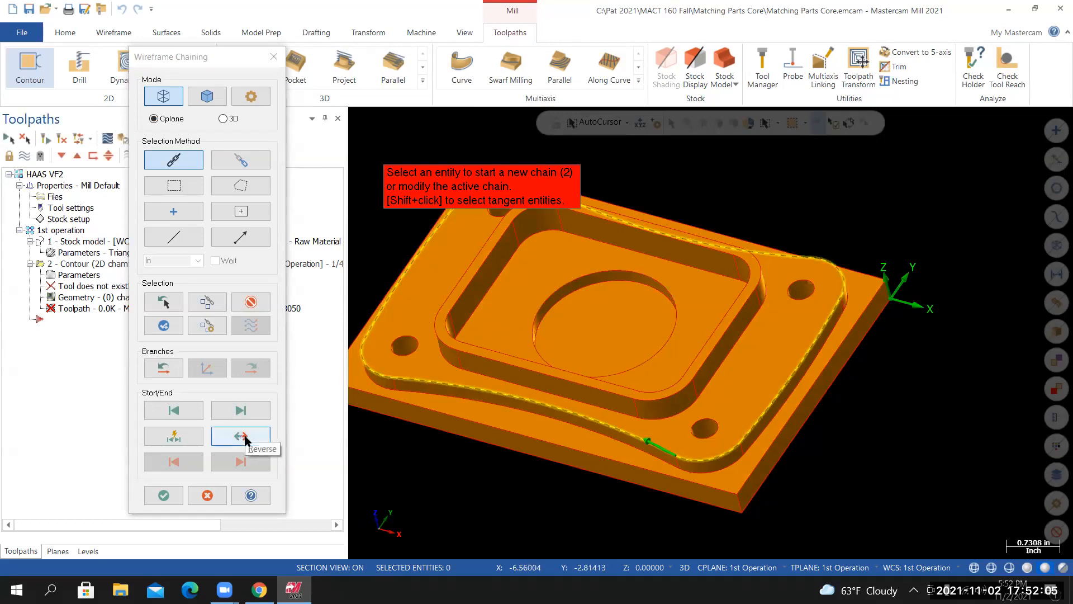
click(243, 440)
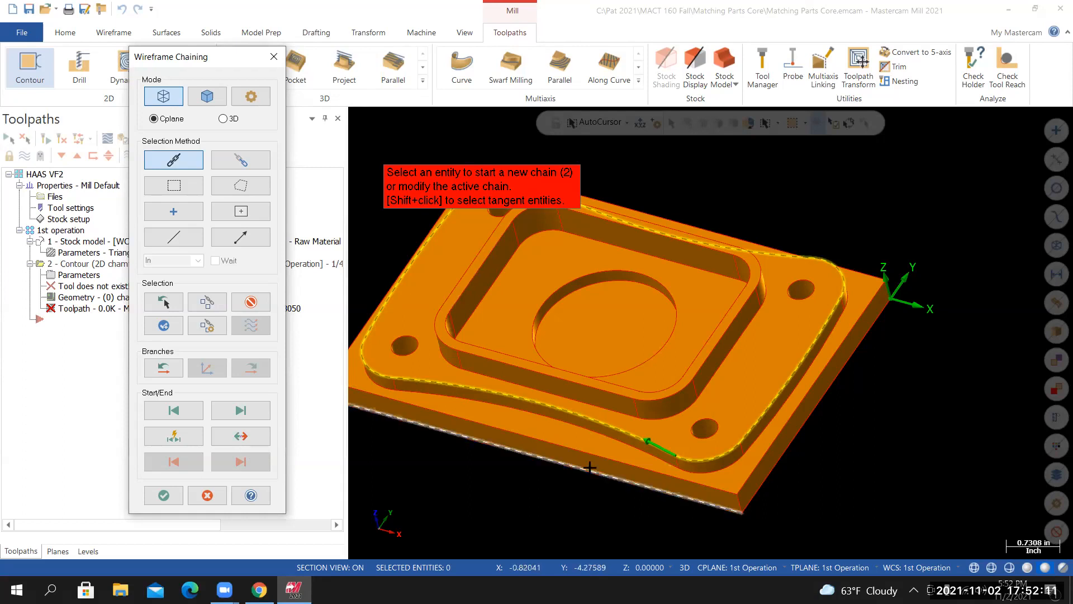
click(163, 495)
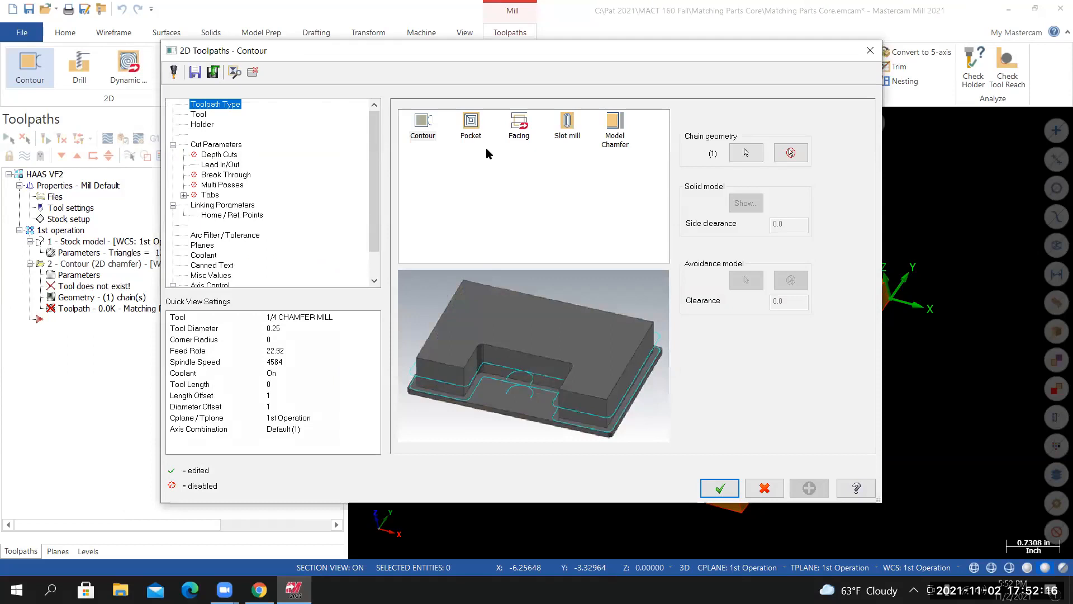
Filter the tool library for the contour tool to flat endmills only, with a tool diameter equal to 1
click(201, 115)
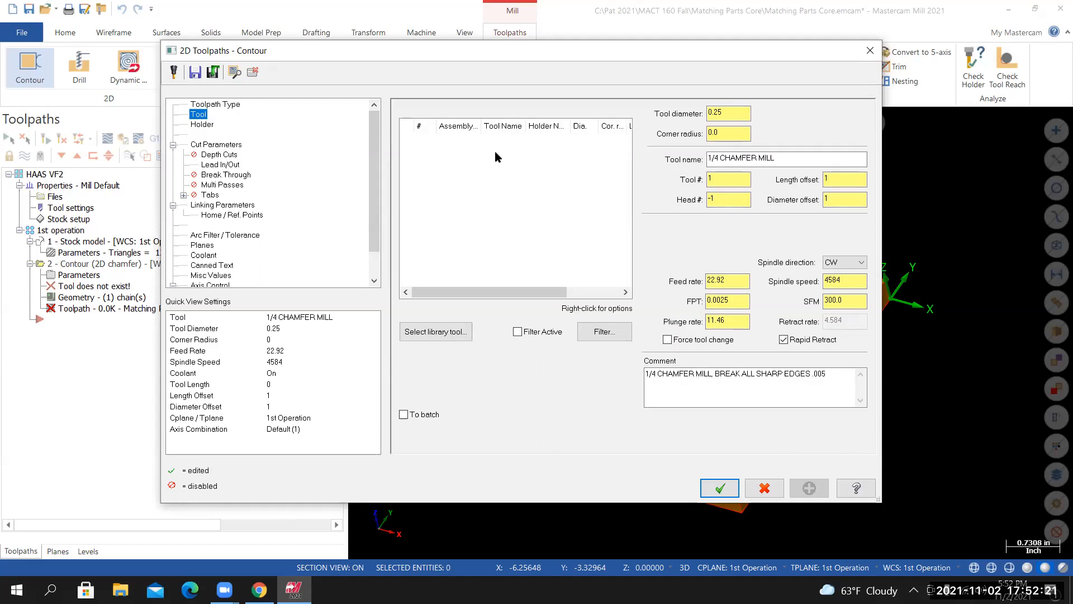
click(434, 332)
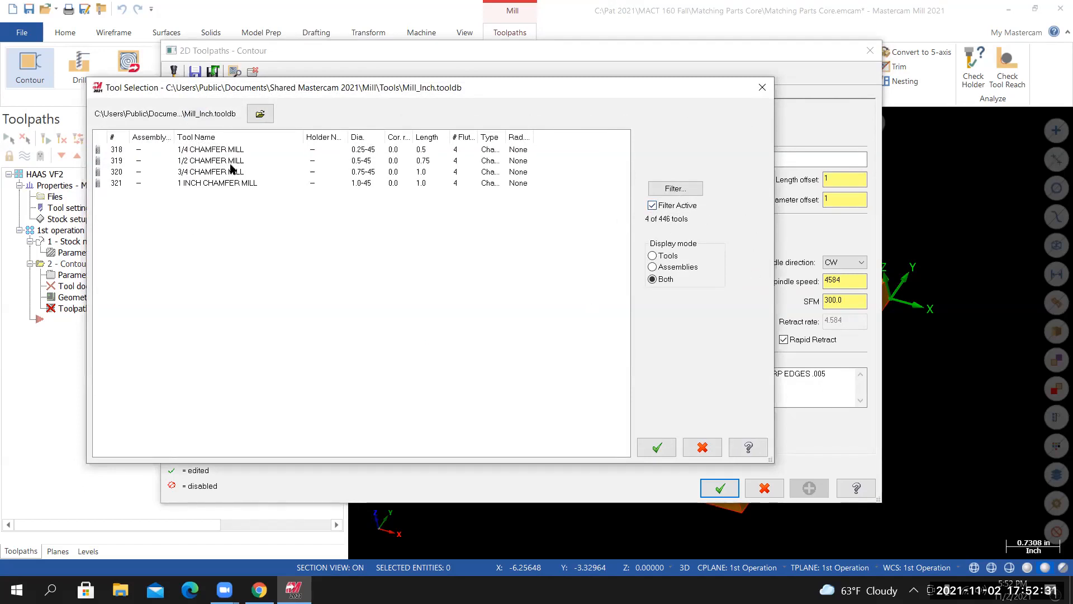
click(673, 189)
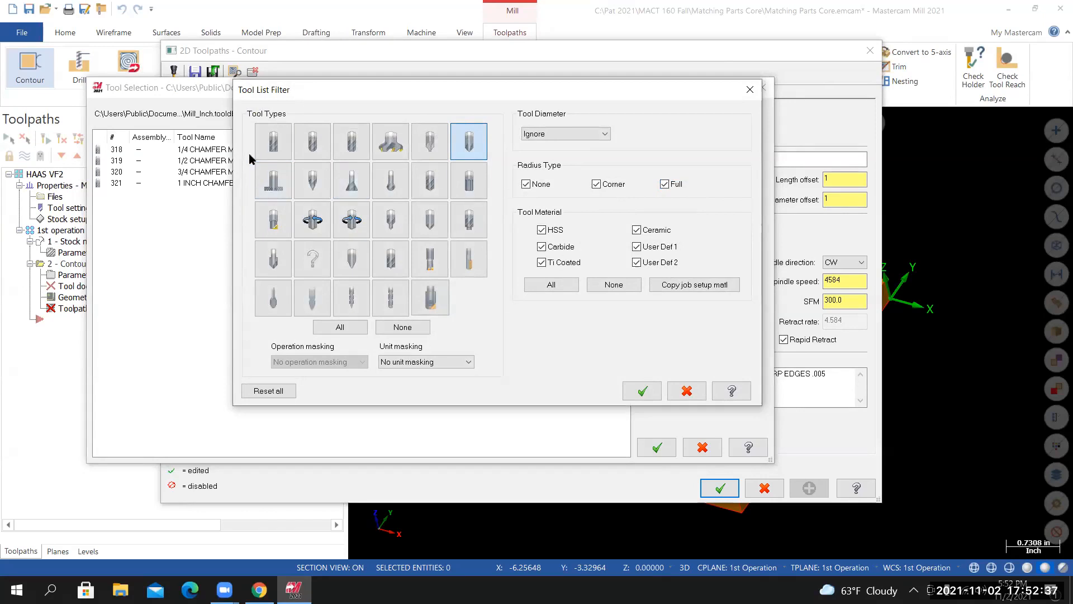
click(403, 328)
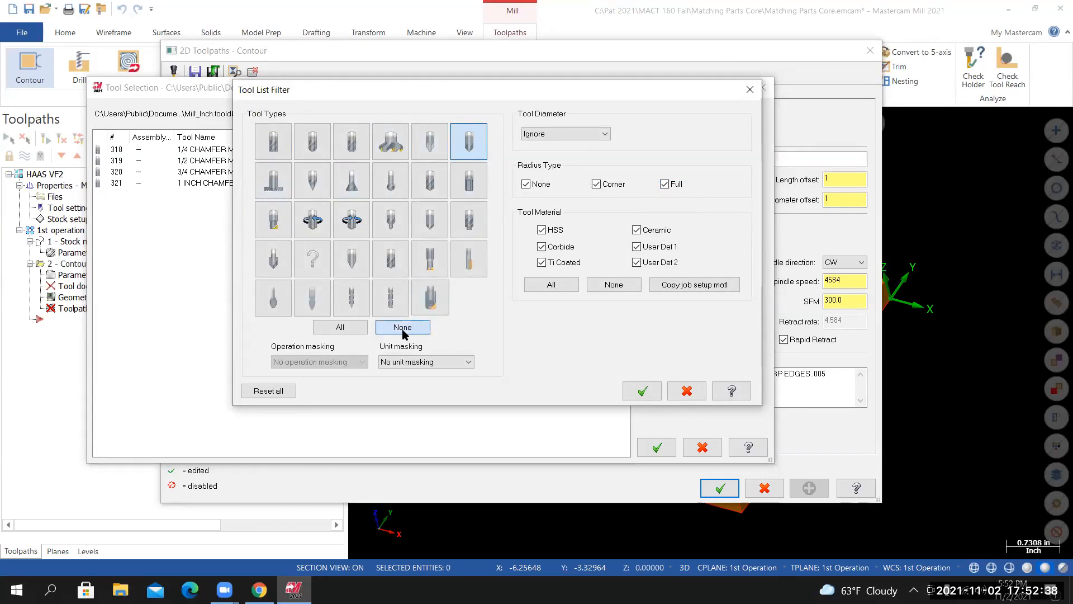
click(275, 146)
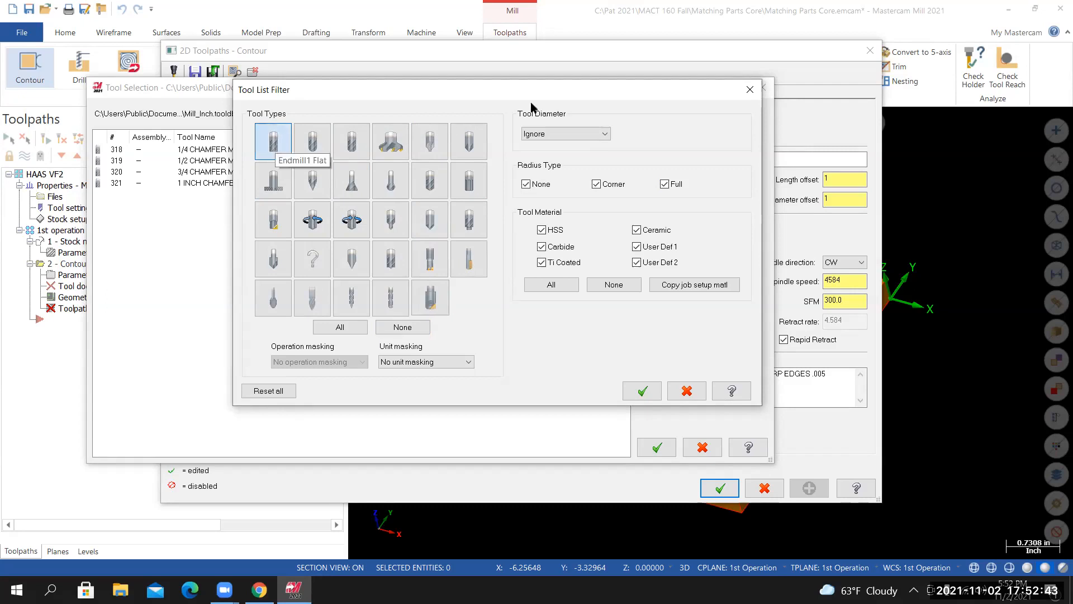
click(567, 135)
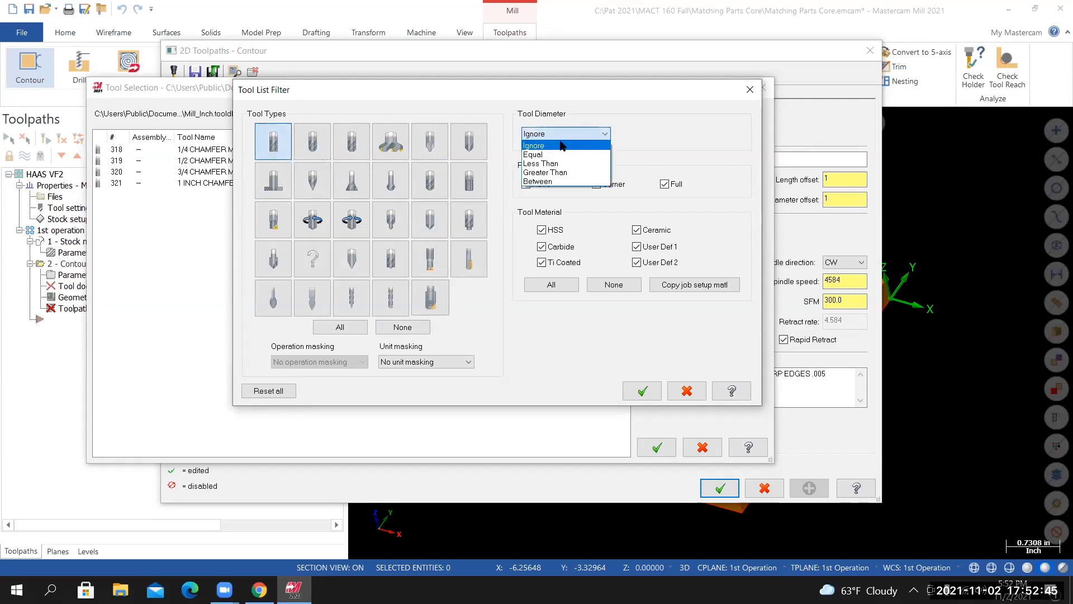
click(539, 154)
text(1)
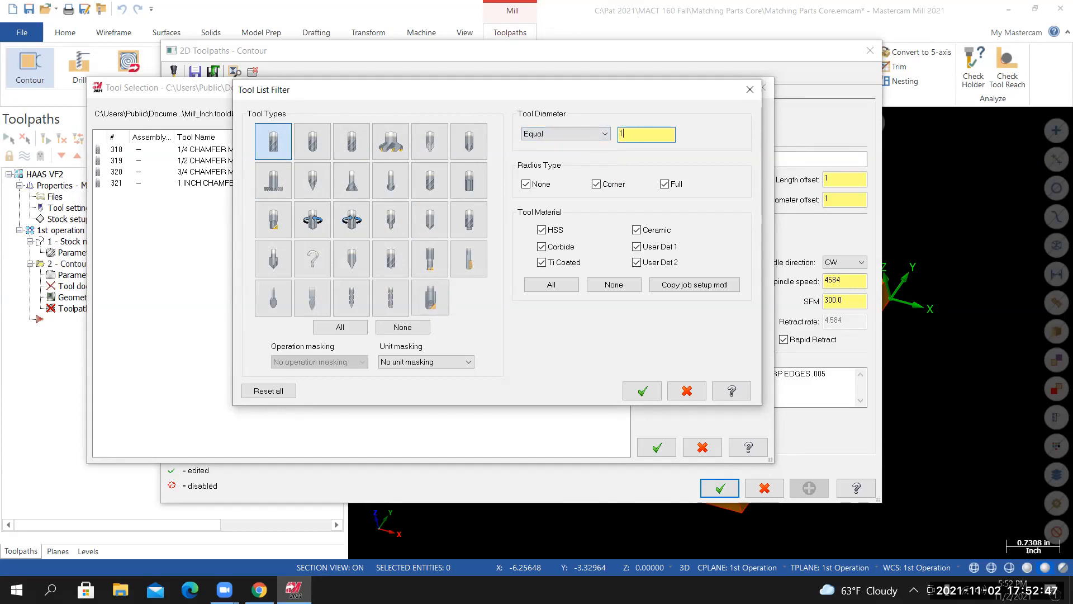
key(Return)
click(641, 391)
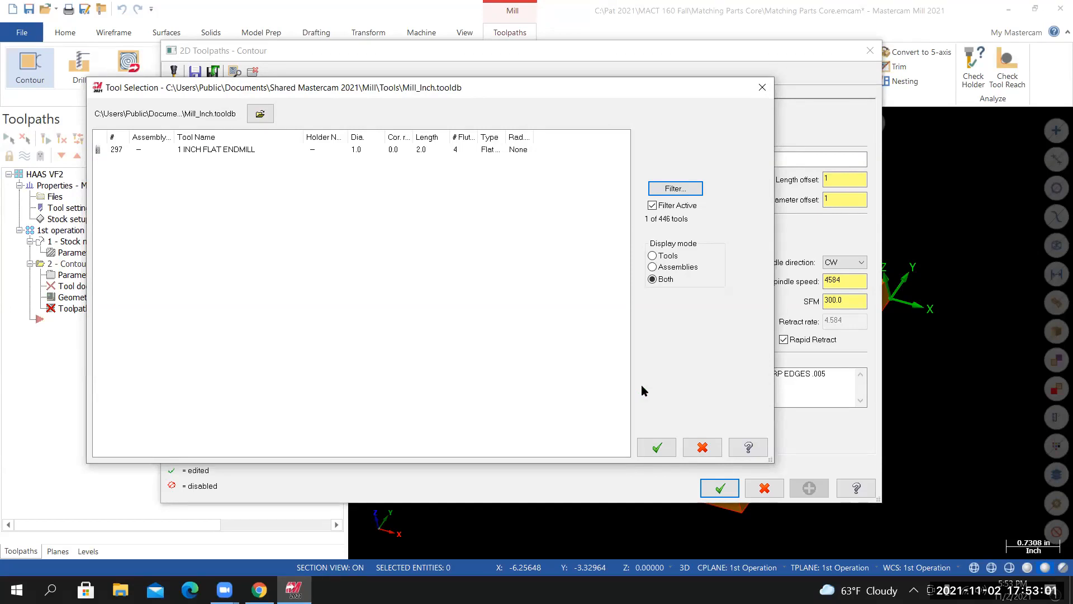
Select the 1 INCH FLAT ENDMILL from the library as the tool for the contour toolpath
drag(373, 86, 396, 89)
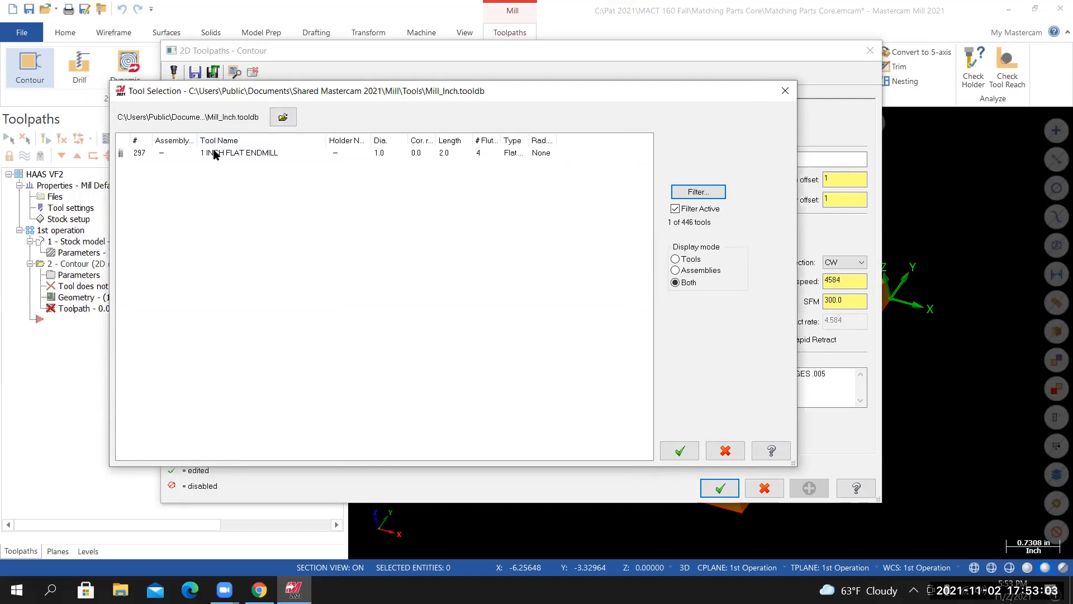
double_click(214, 153)
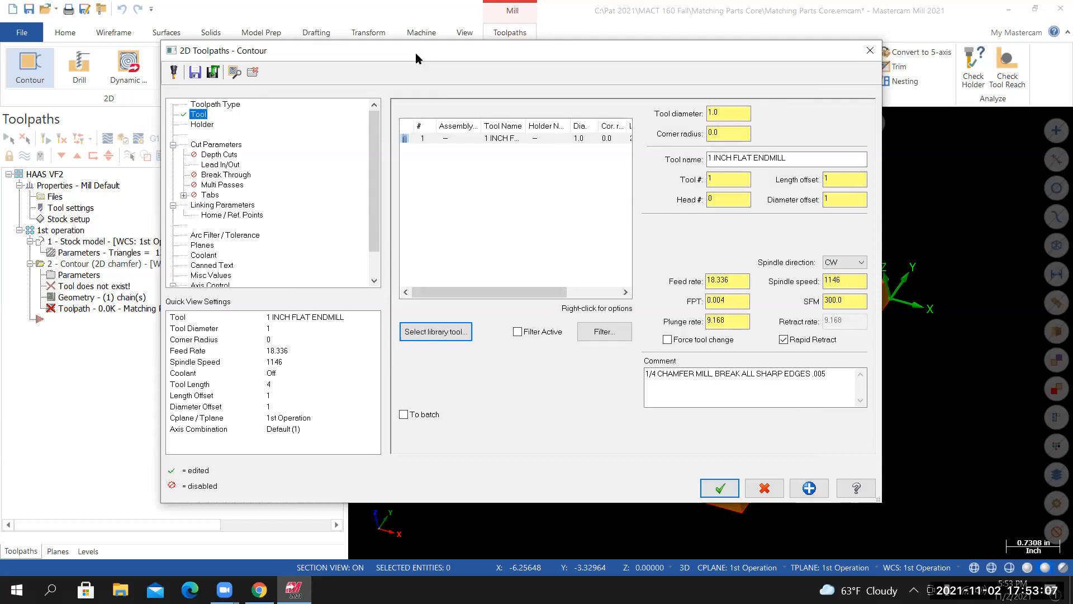
drag(416, 56, 542, 63)
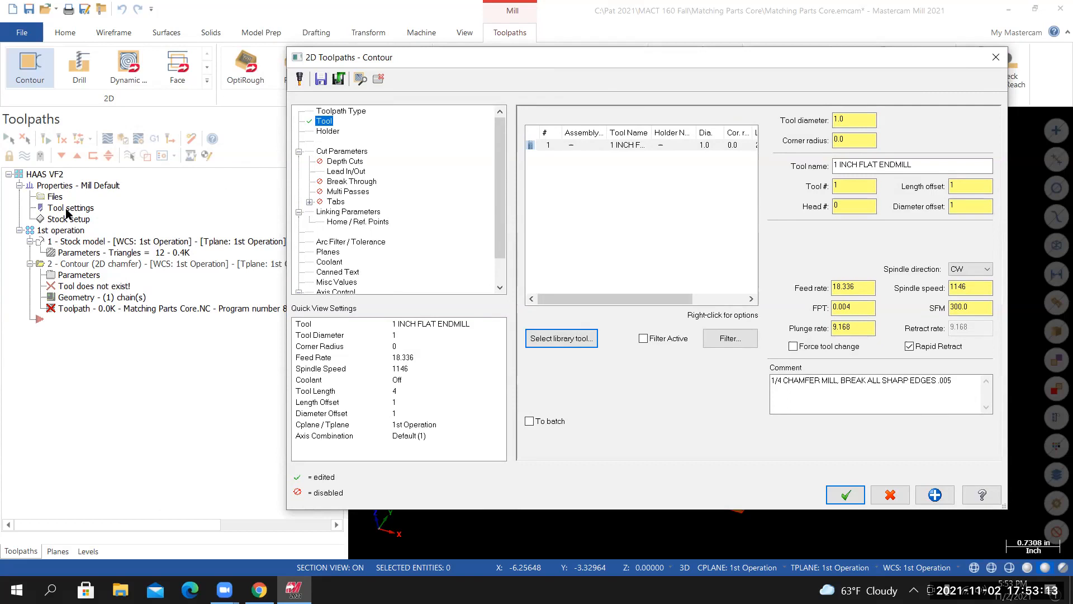
drag(654, 57, 533, 49)
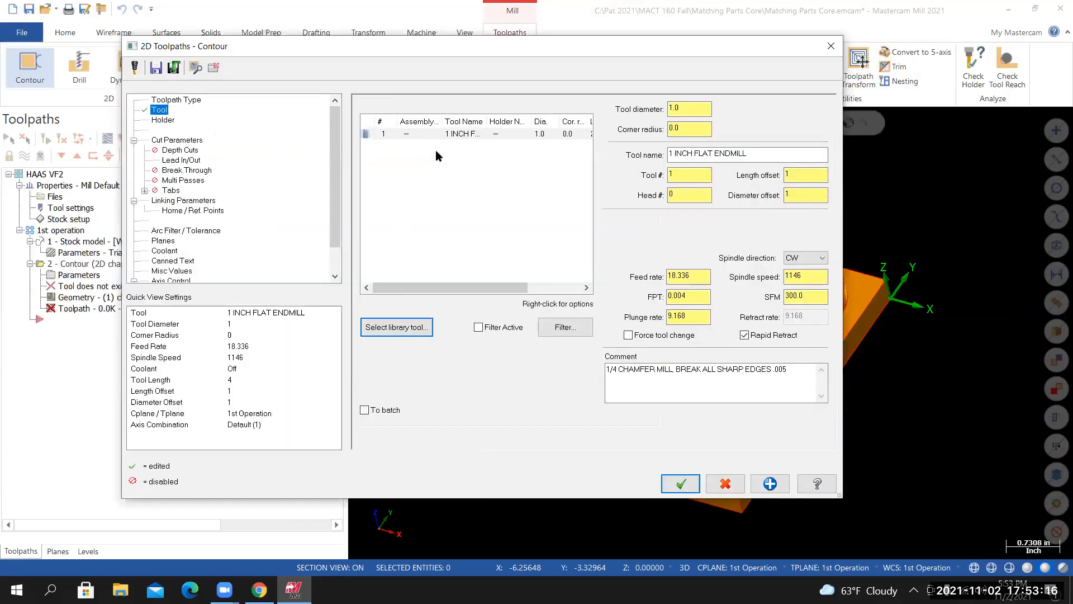
Edit the geometry of the 1 inch flat endmill, setting its shoulder length to 2
right_click(460, 135)
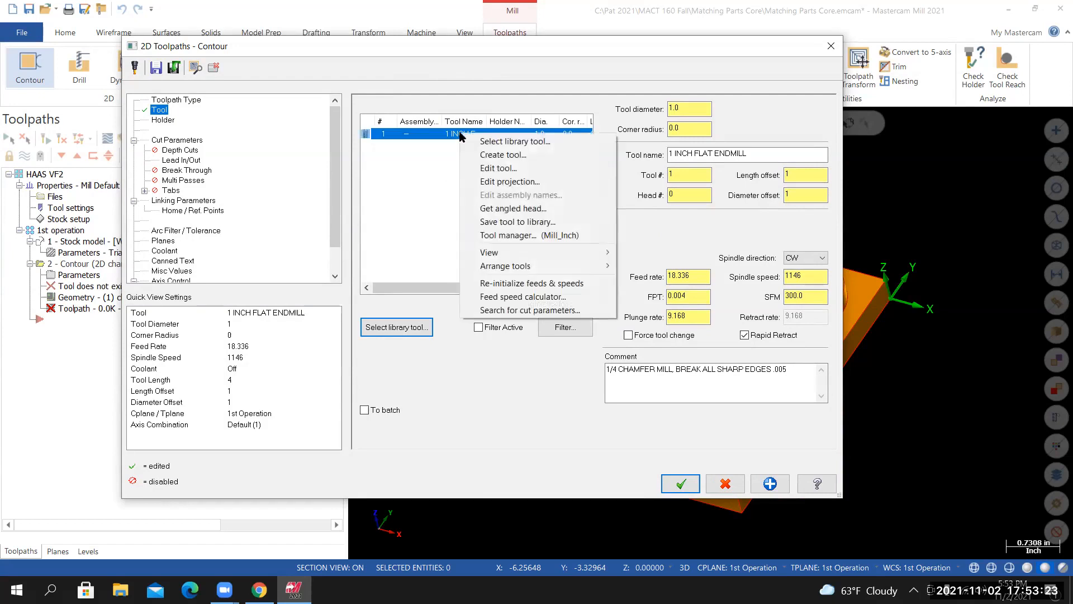
click(488, 169)
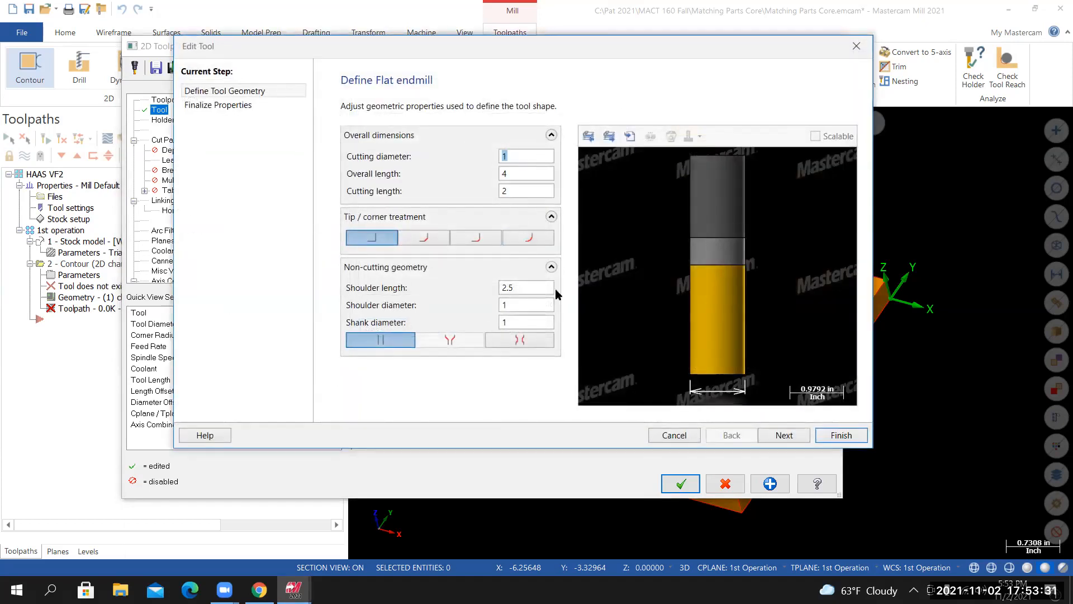
click(521, 287)
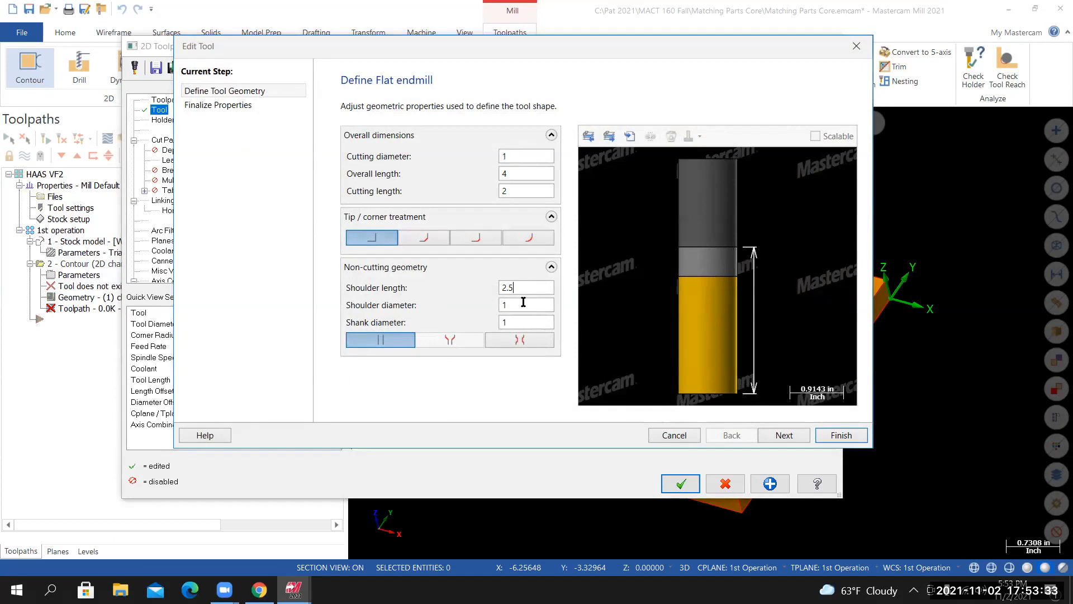
click(522, 191)
click(523, 286)
drag(532, 291, 469, 294)
text(2)
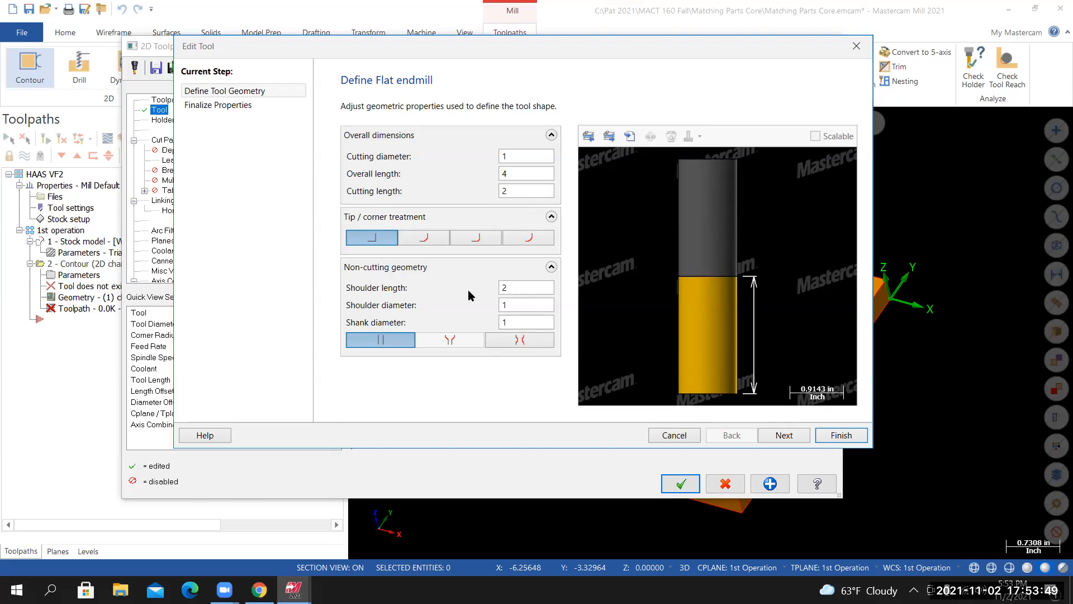
drag(501, 53, 483, 52)
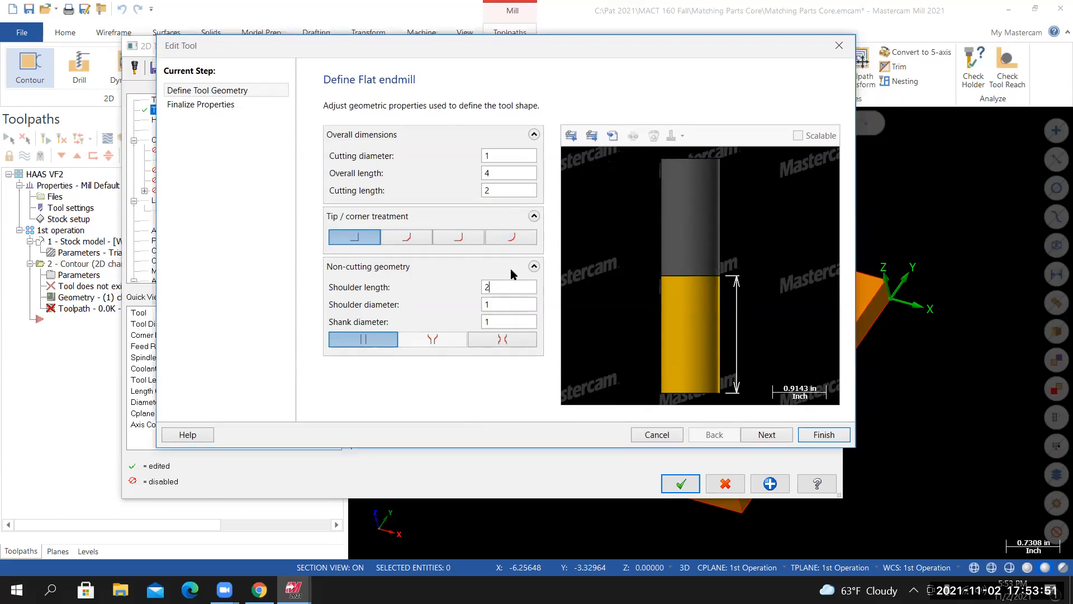
Set the endmill's number of flutes to 3 in its final properties and recalculate its feeds and spindle speed
click(766, 435)
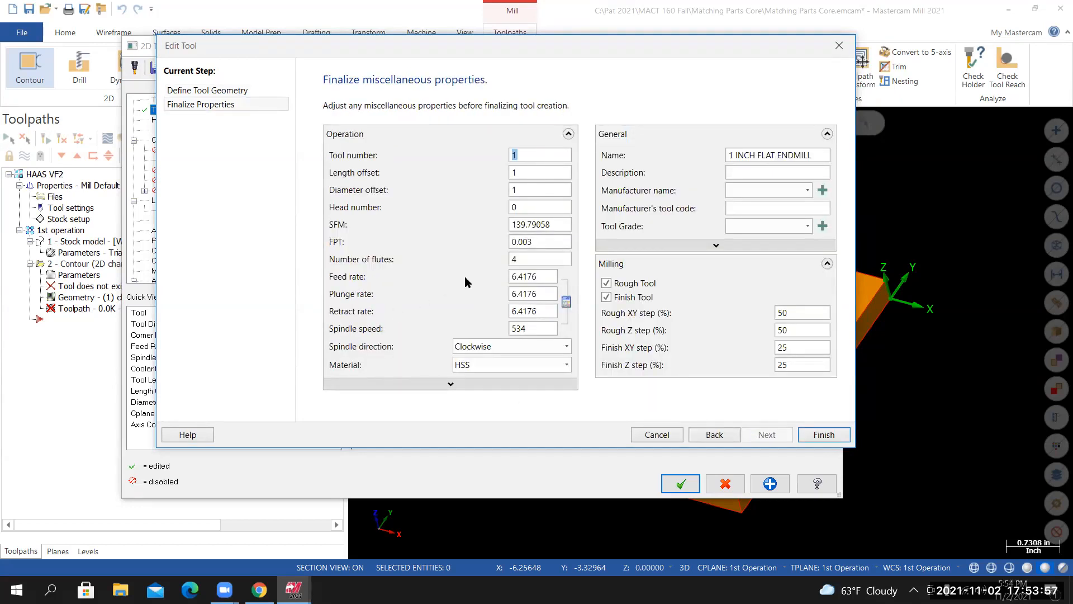
click(528, 259)
text(3)
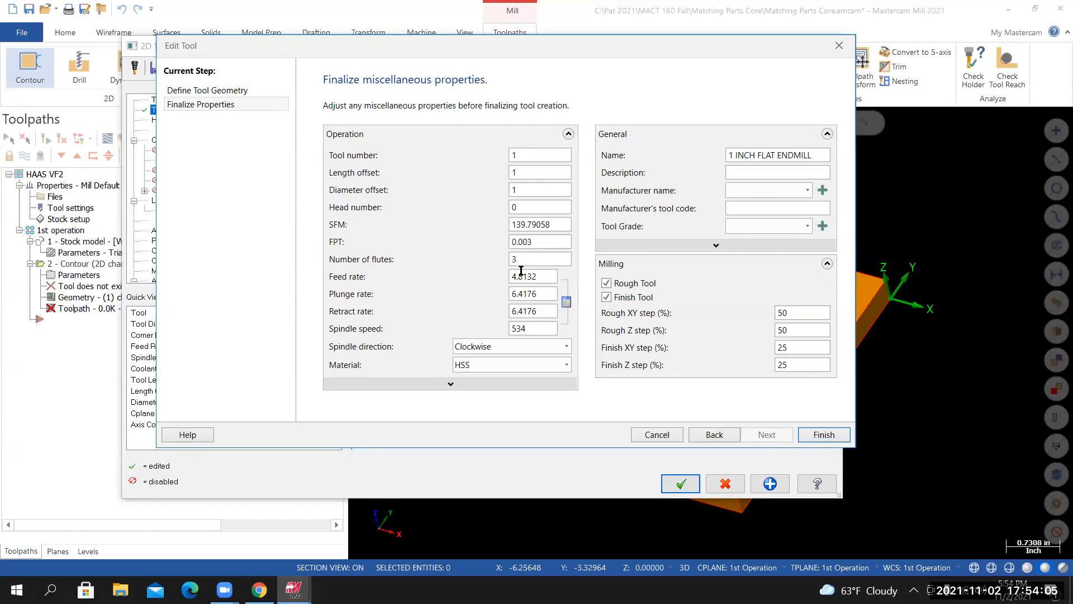
click(566, 304)
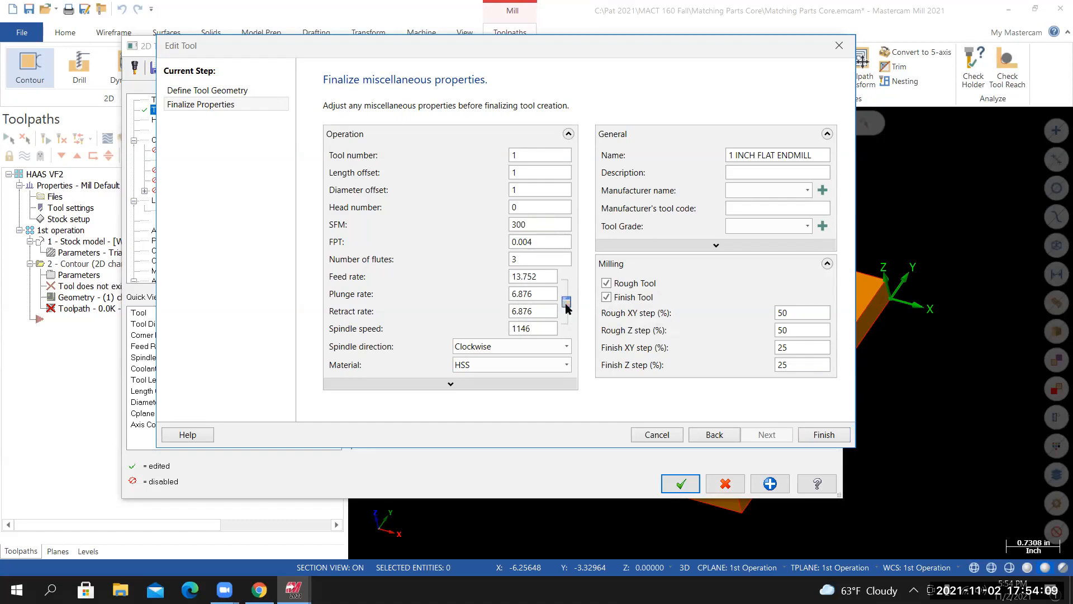
Turn standard flood coolant on for the 1 inch flat endmill
click(428, 384)
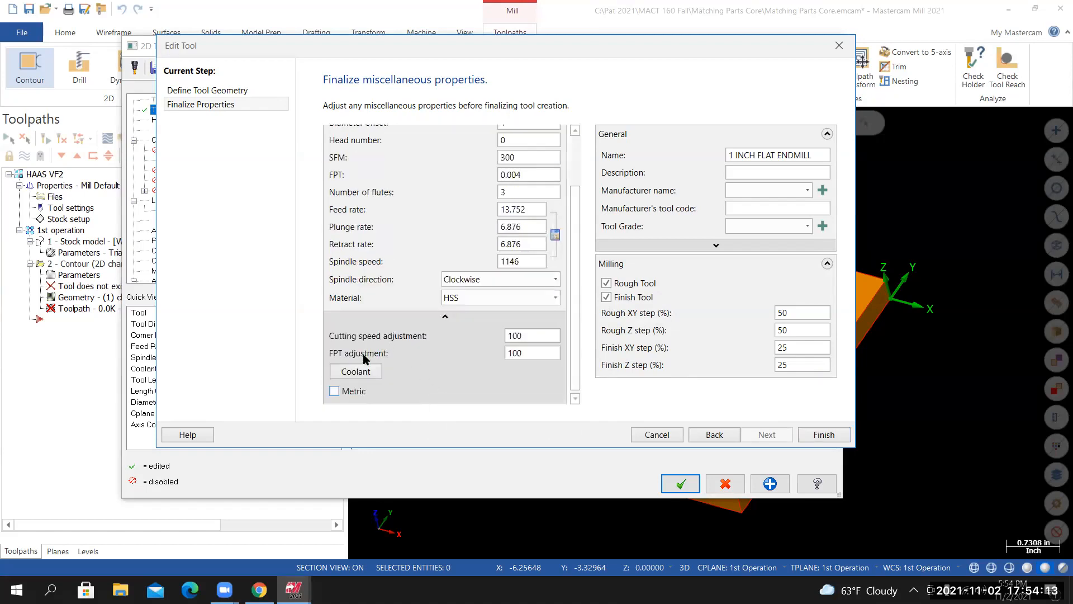
click(358, 372)
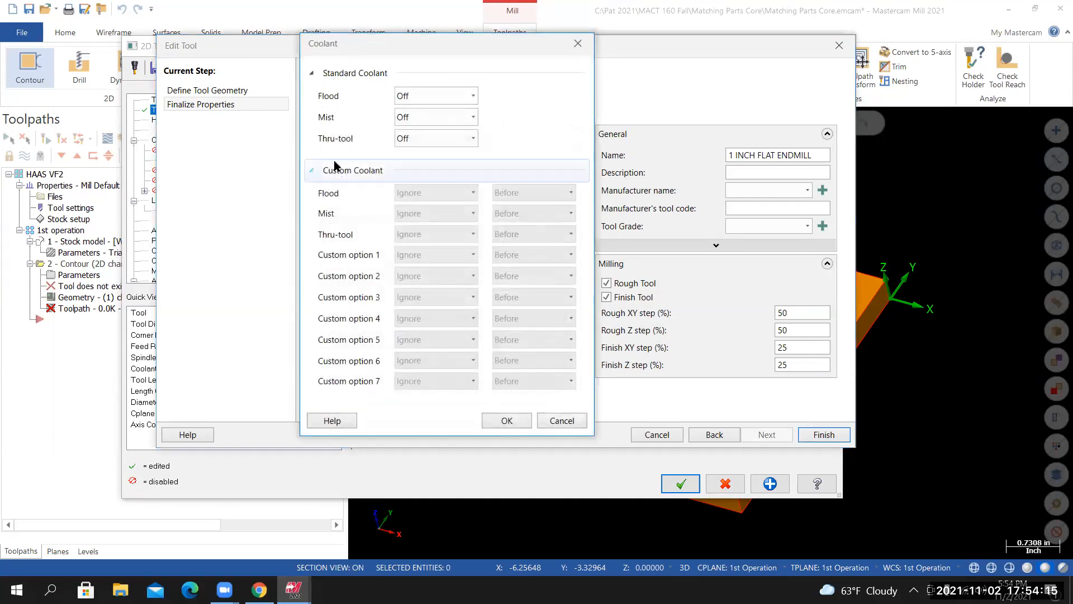
click(433, 97)
click(411, 112)
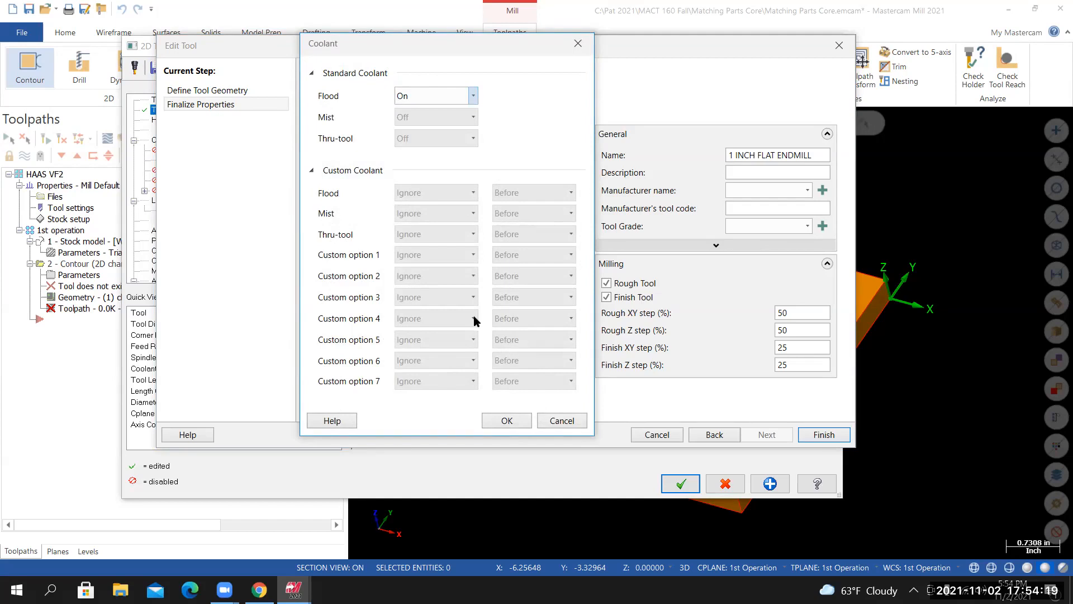
click(507, 420)
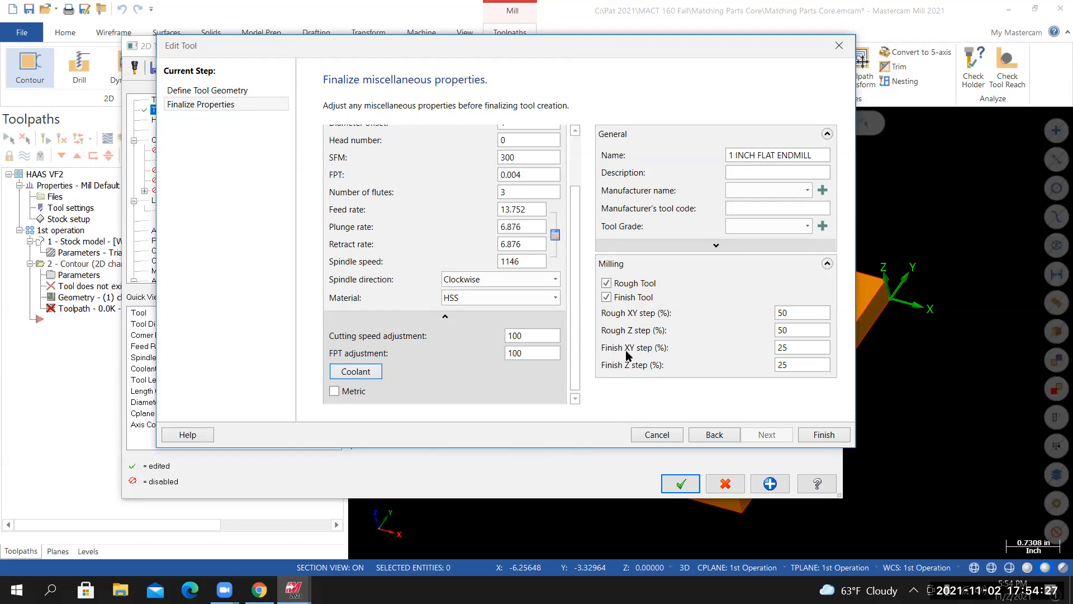
Set the endmill's Finish XY step to 2 percent and finish editing the tool
double_click(805, 349)
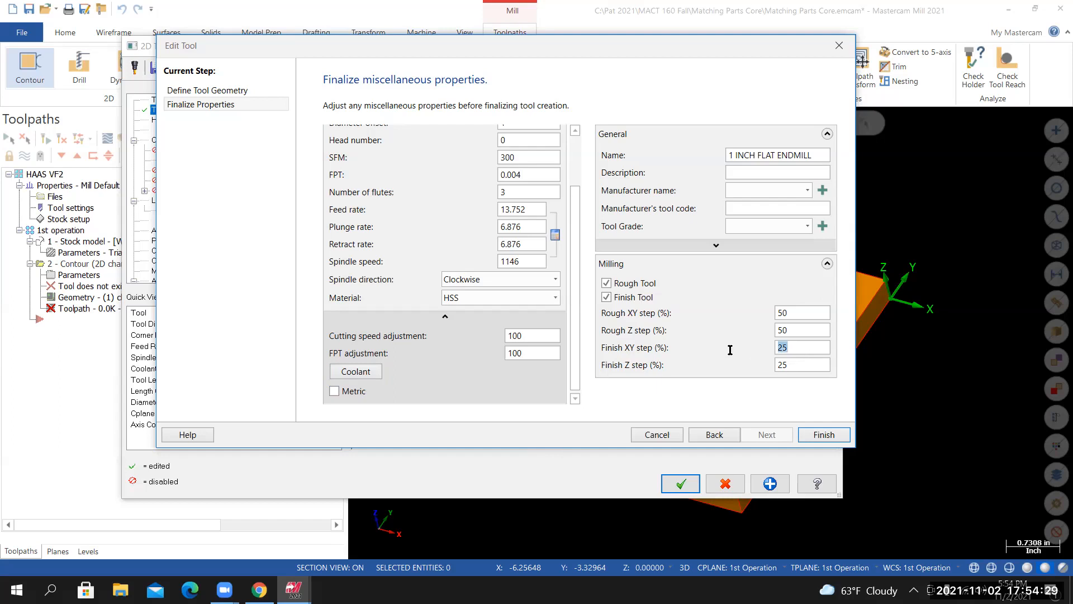
text(2)
click(823, 436)
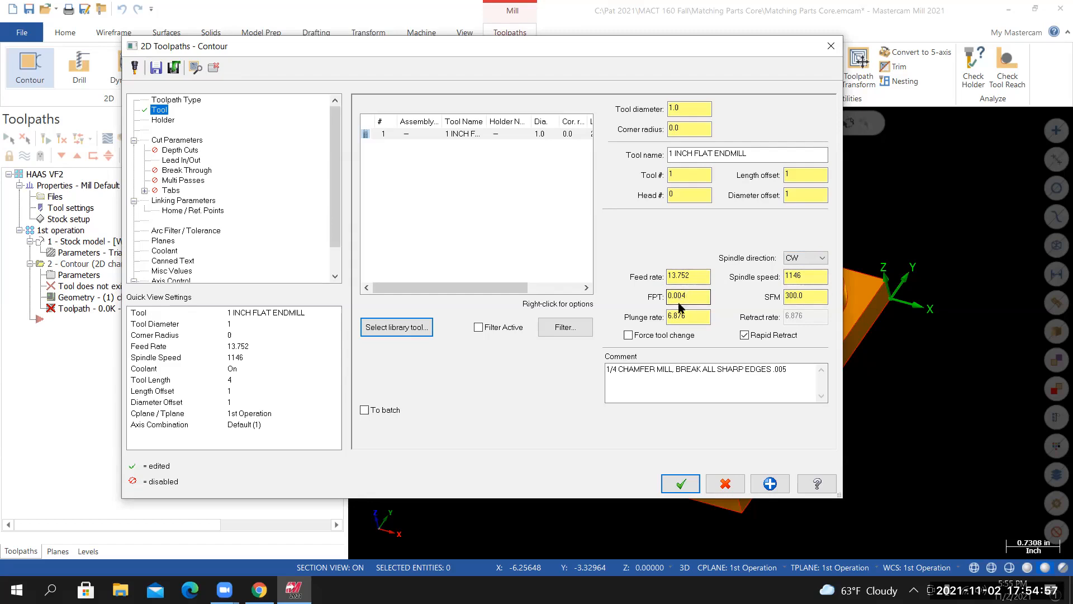
Set the contour tool's feed per tooth to 0.01 by entering the product 1*.01
click(693, 110)
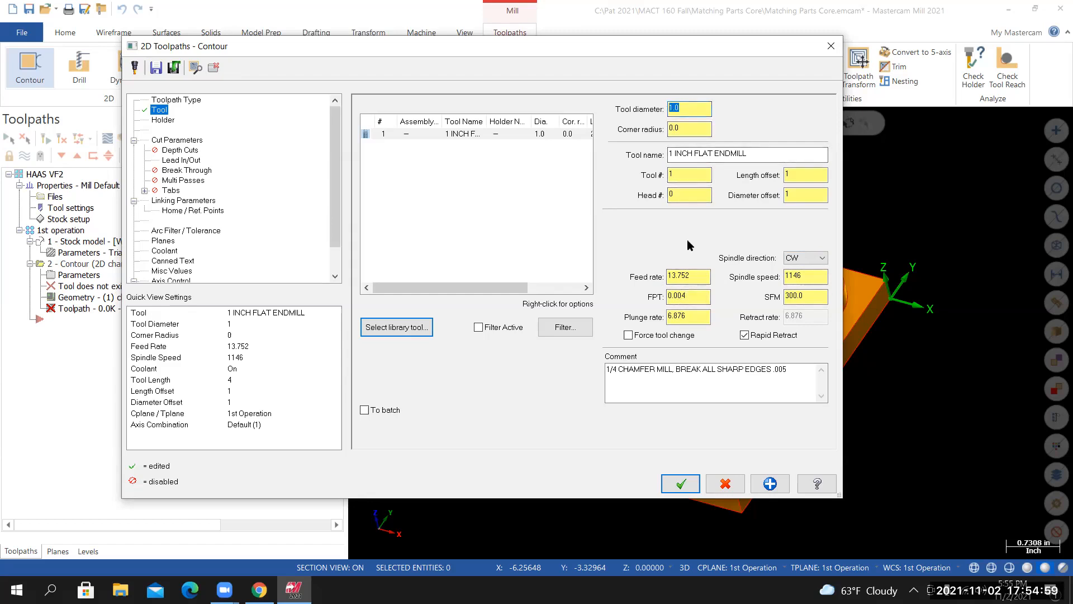
click(695, 297)
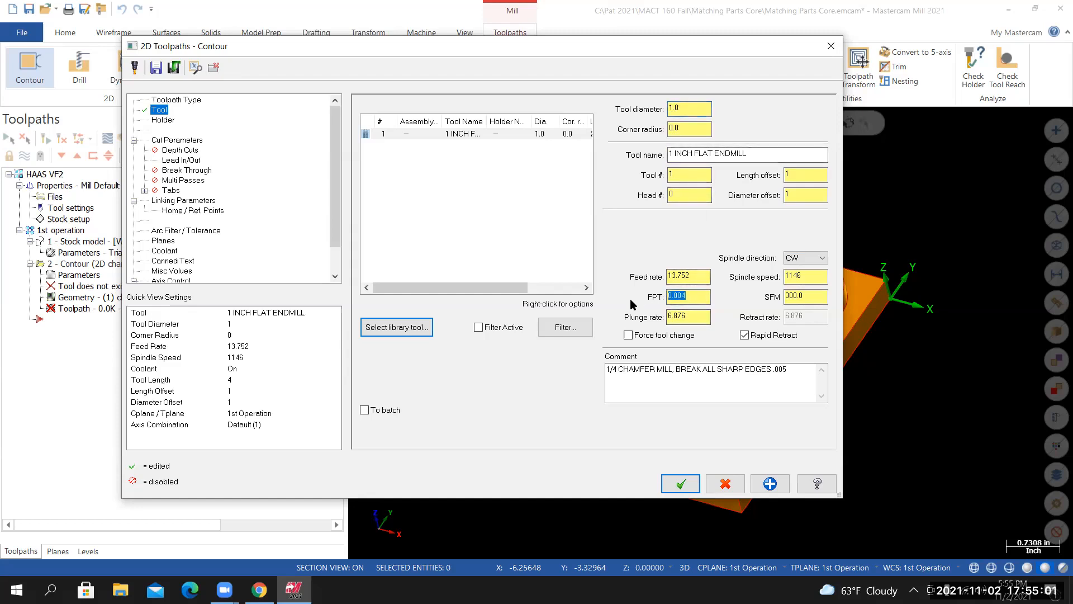
text(1*.01)
key(Return)
Set the contour tool's plunge rate to 17.19, half of the feed rate
click(694, 319)
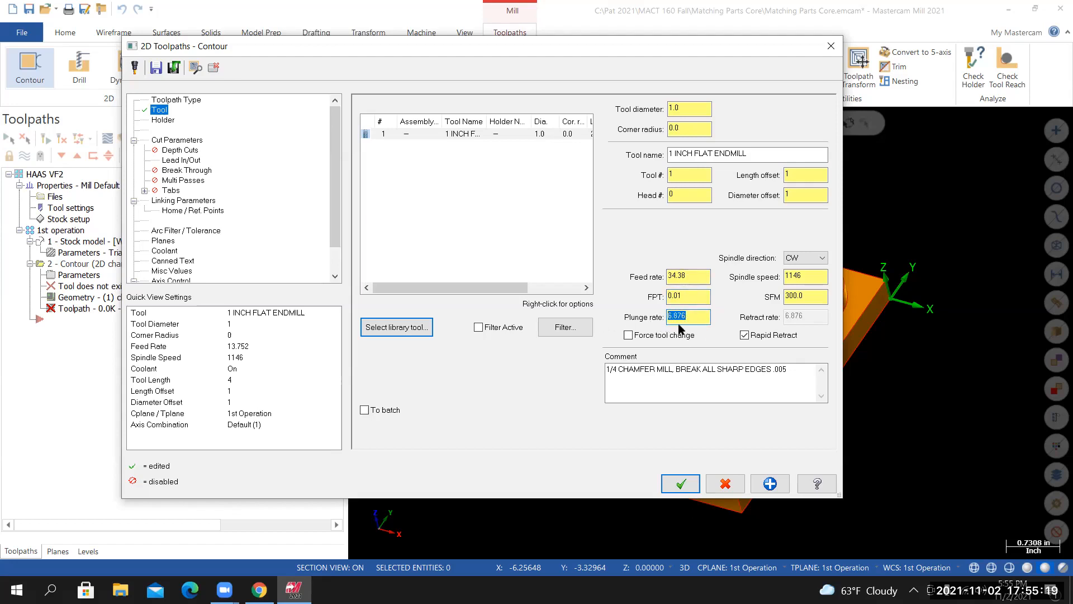
click(681, 276)
click(689, 313)
text(34.38)
key(Return)
Replace the toolpath comment with the copied tool name plus text, reading "1 INCH FLAT ENDMILL, MACHINE ARC PROFILE"
click(691, 152)
right_click(691, 152)
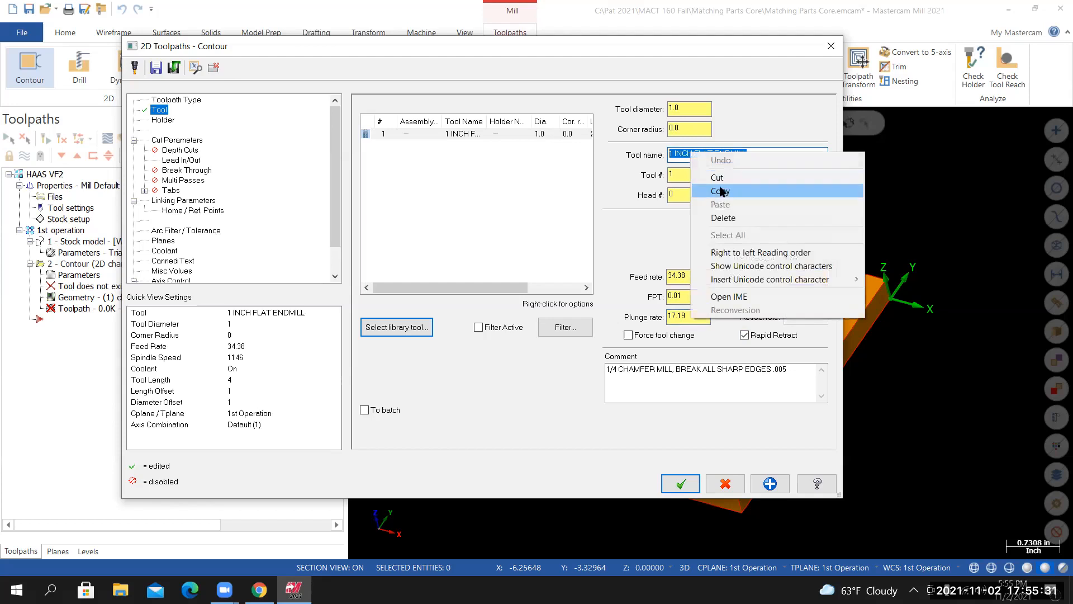
click(720, 188)
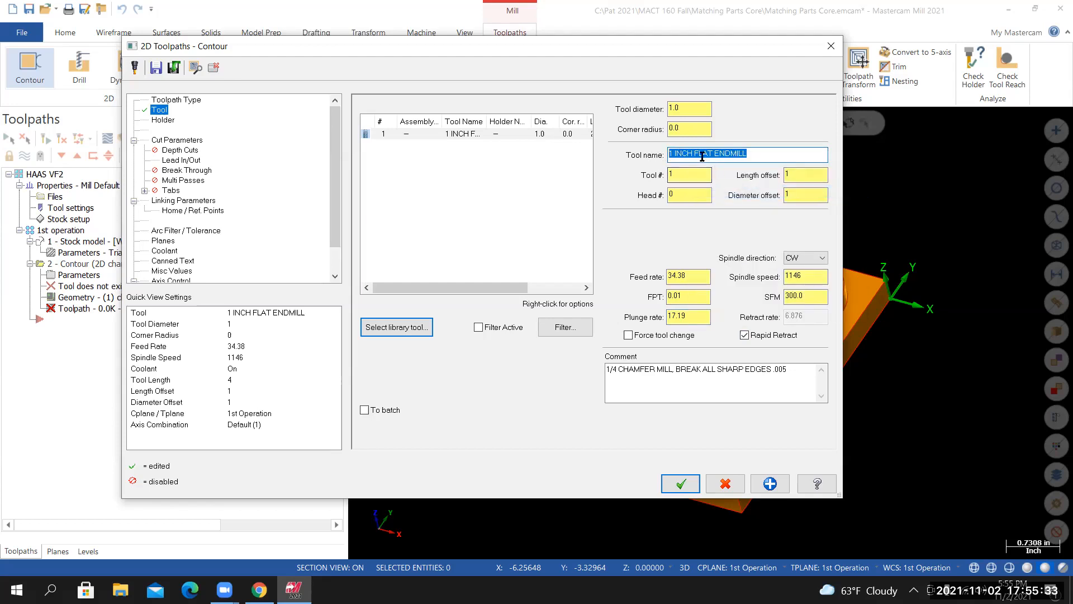
triple_click(635, 370)
right_click(623, 372)
click(656, 422)
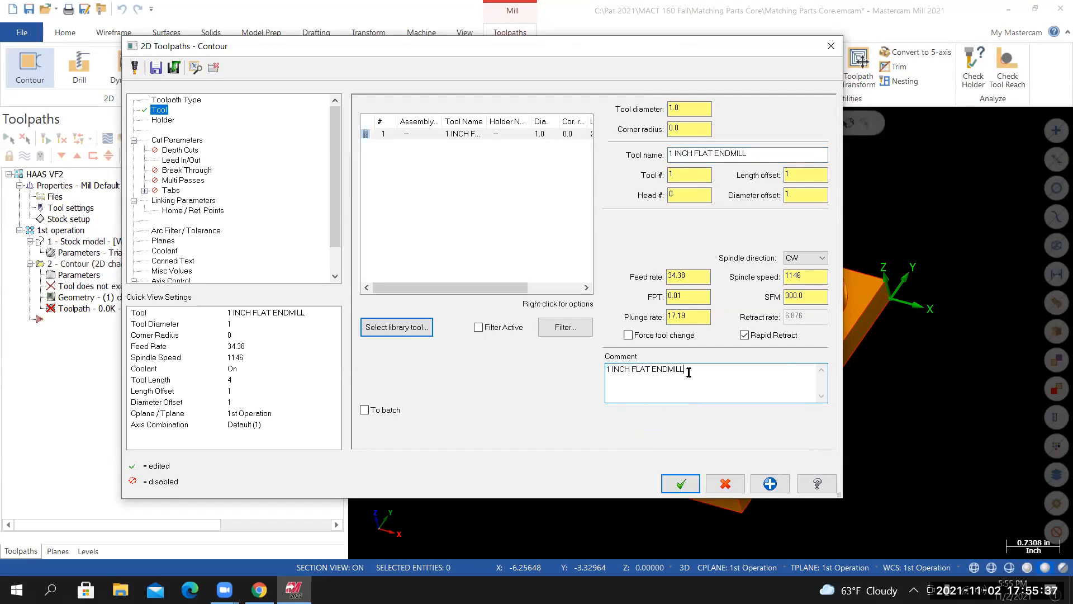
text(, MACHINE ARC PROFILE)
Open the Holder settings and look up the holder and projection for Tool #1 in the course page's tool list in Chrome
click(167, 119)
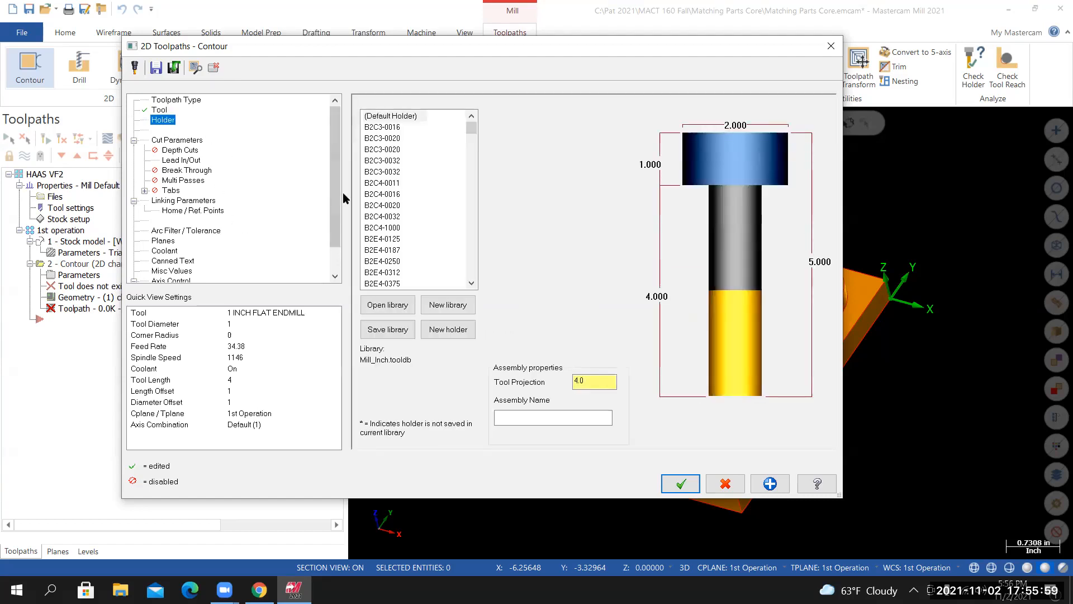
click(259, 589)
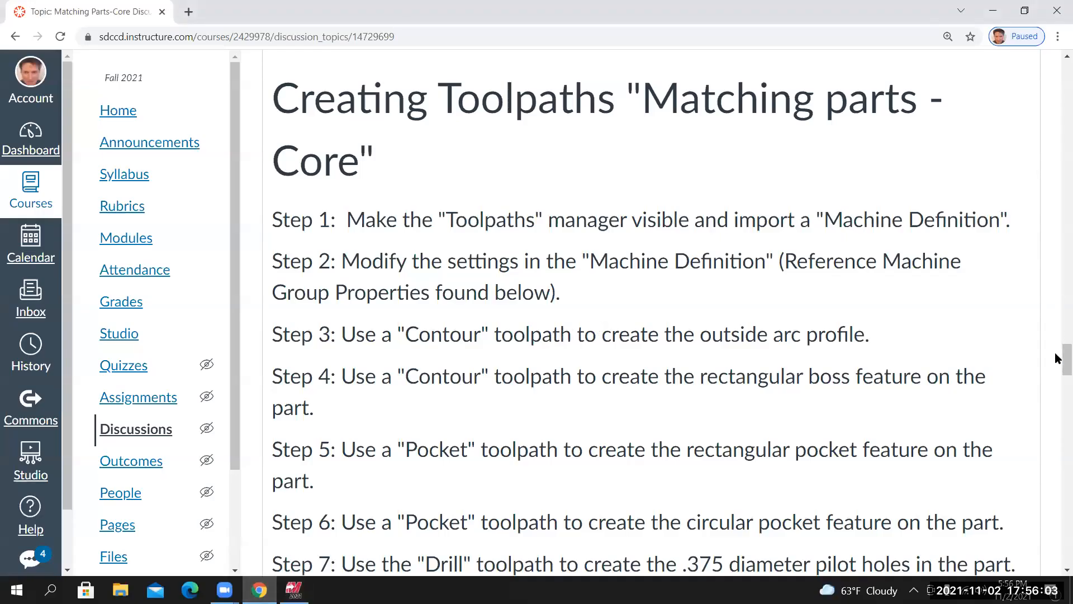
drag(1062, 359, 1057, 545)
scroll(450, 244, down, 3)
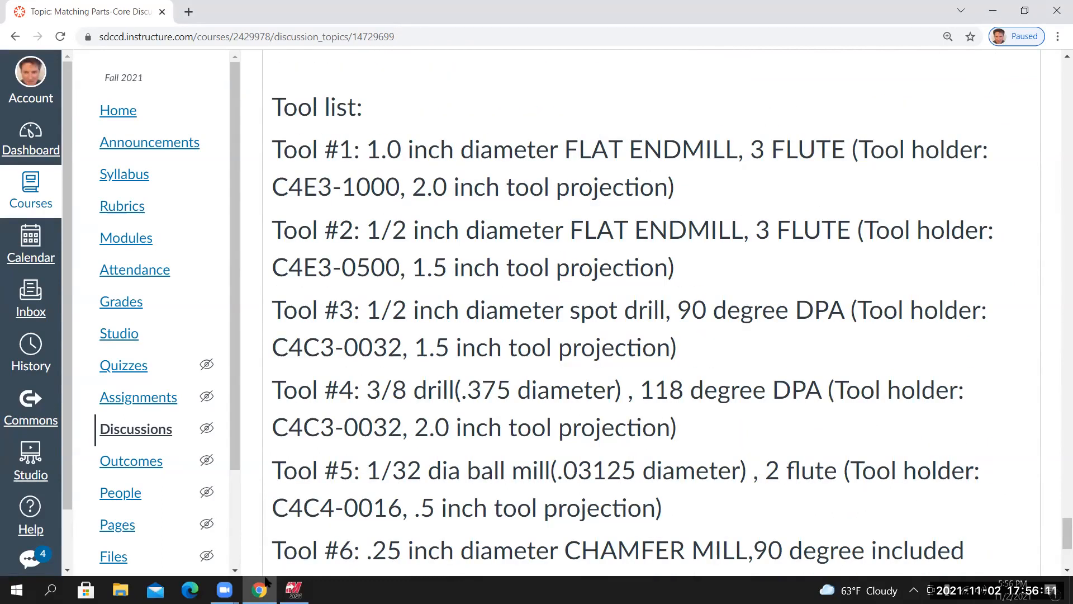
Return to Mastercam and load the CT40-in holder library for the contour tool
click(294, 589)
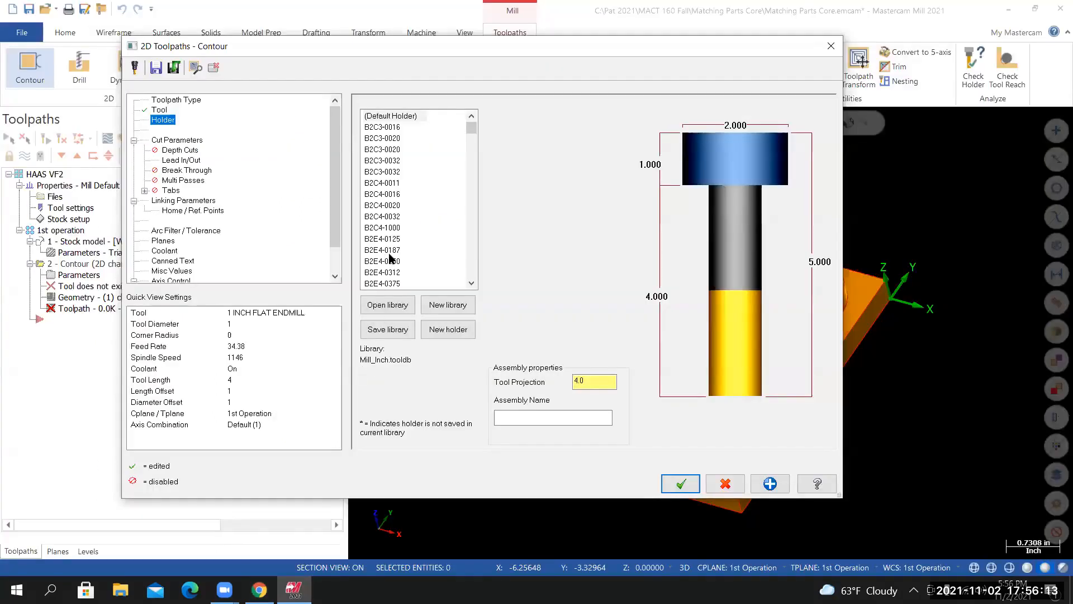
mouse_move(471, 126)
mouse_down()
mouse_move(473, 209)
mouse_move(481, 130)
mouse_move(467, 140)
mouse_up()
click(385, 307)
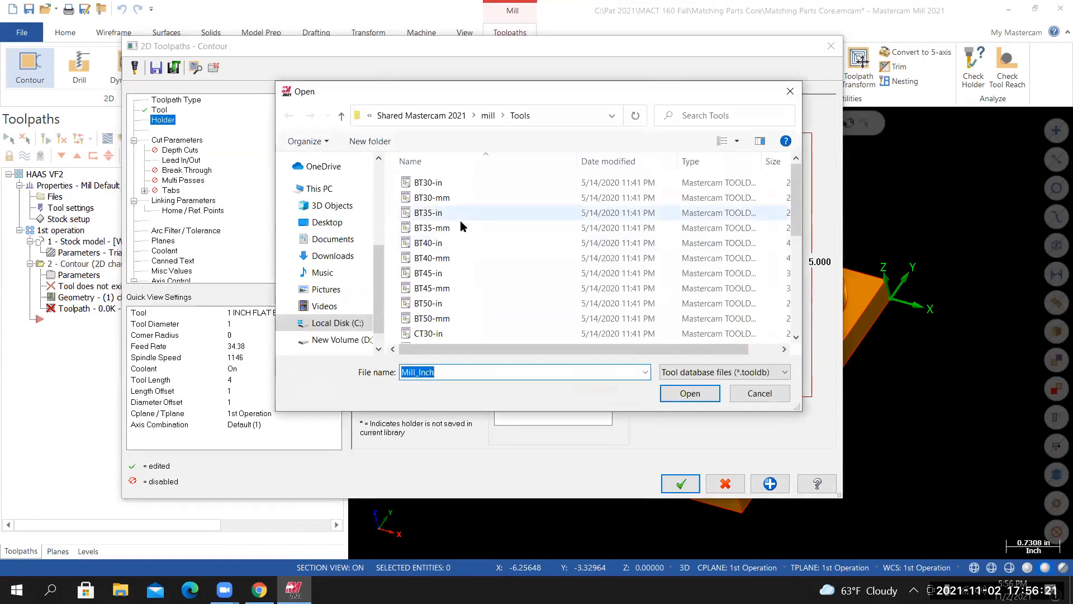
scroll(479, 264, down, 1)
click(434, 323)
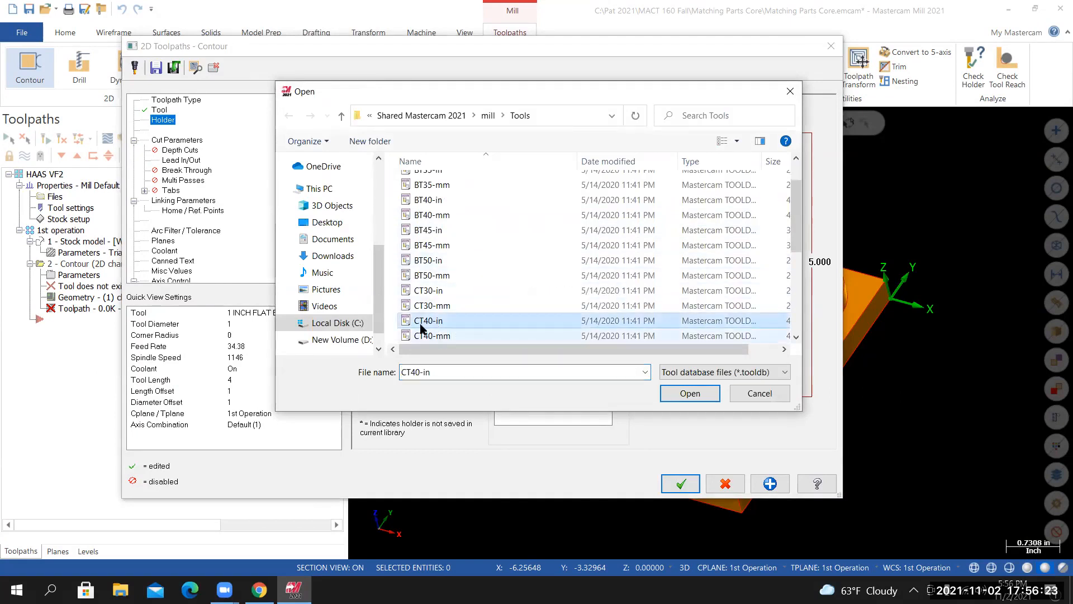
click(689, 394)
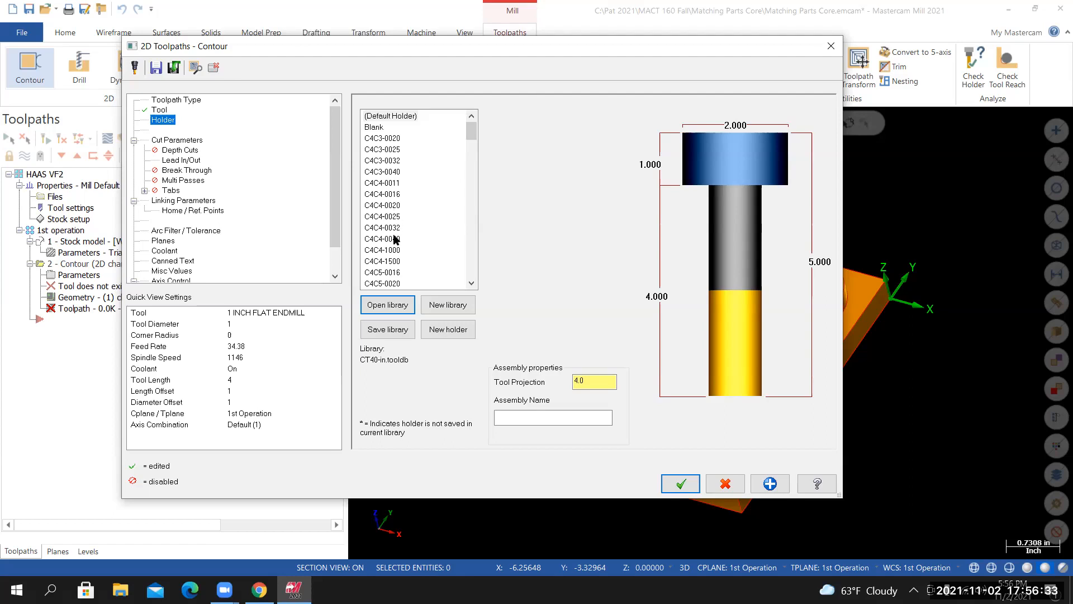
Recheck Tool #1's holder in the course page's tool list and select holder C4E3-1000 in Mastercam
scroll(415, 255, down, 1)
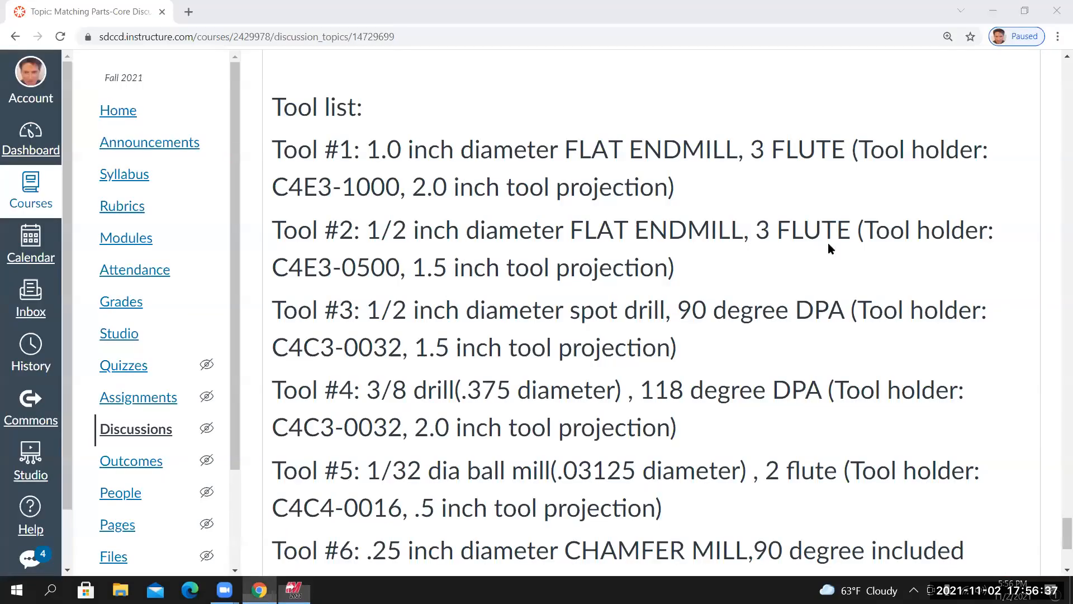
click(260, 588)
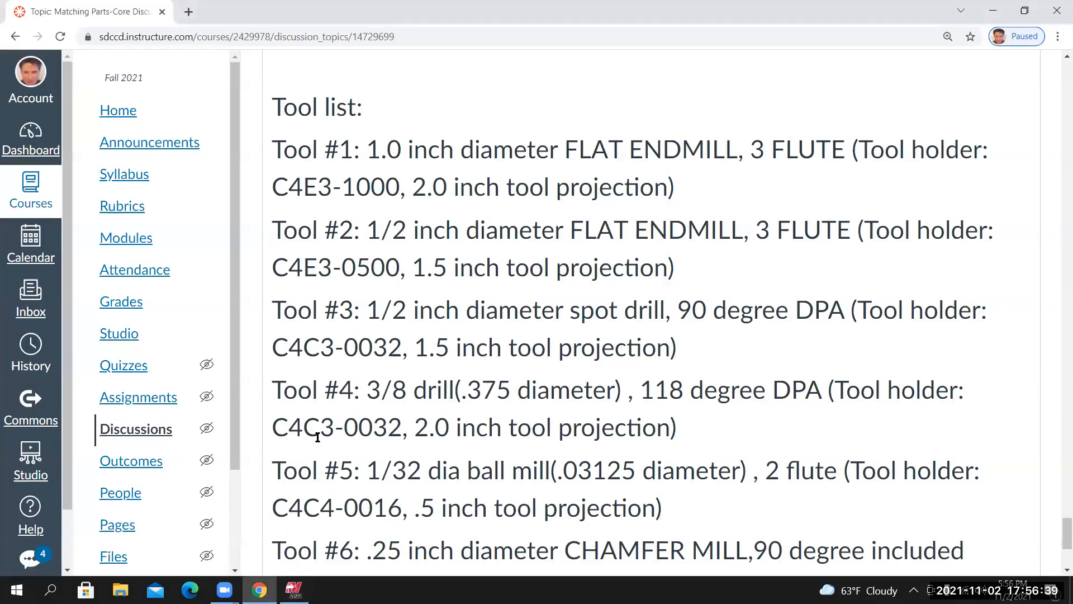
click(293, 589)
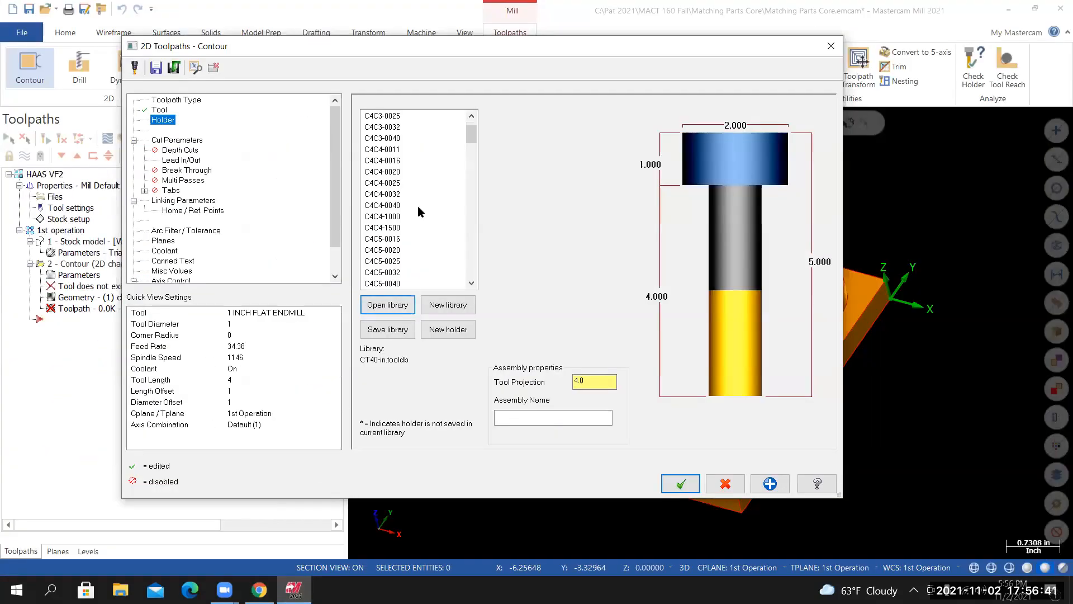
drag(473, 134, 473, 152)
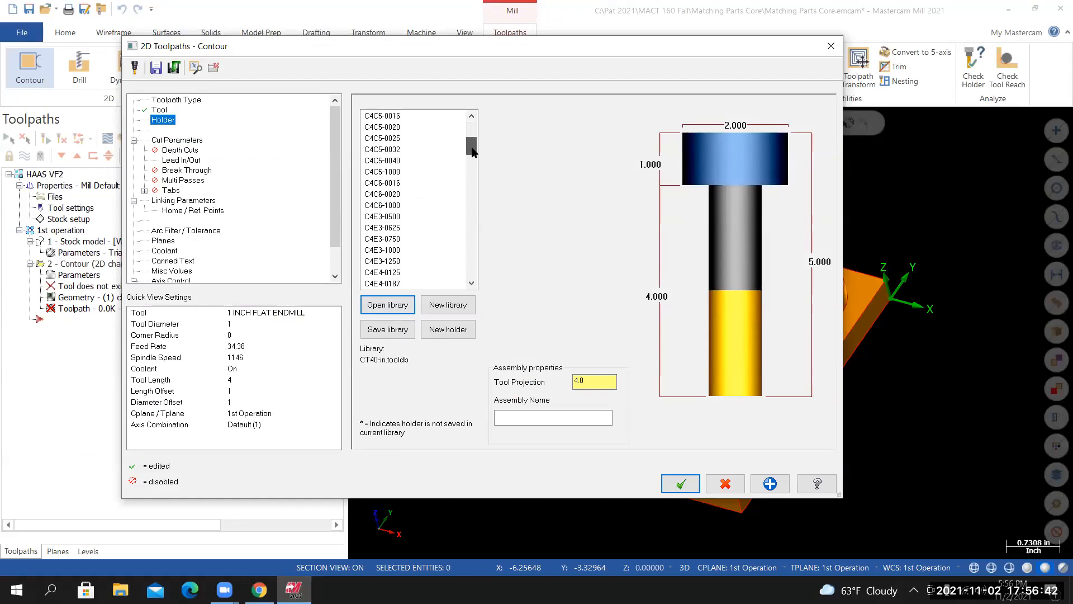
click(384, 251)
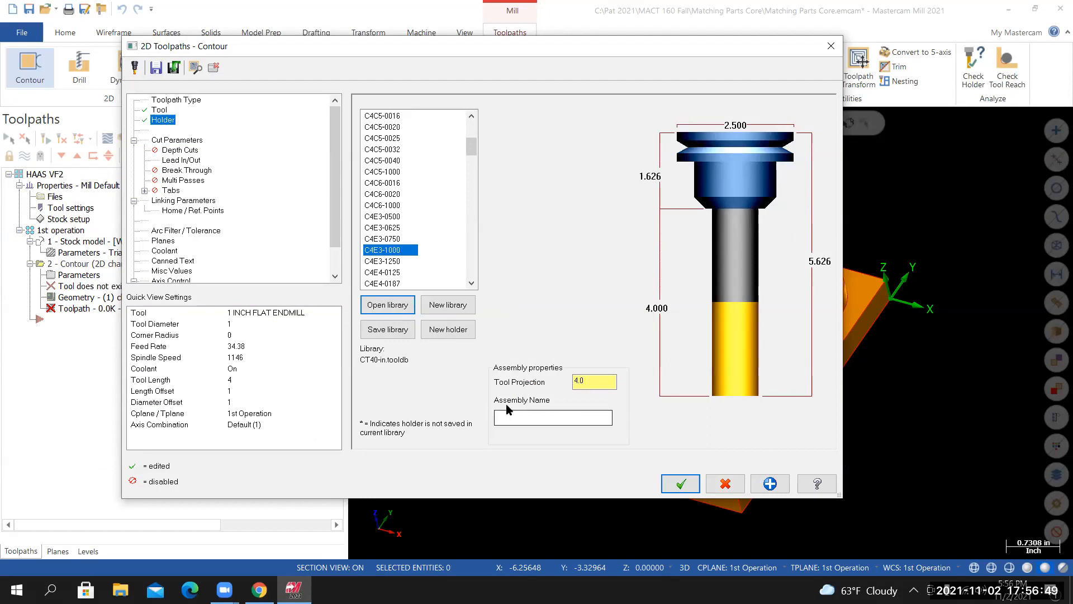
Set the 1 inch endmill's tool projection to 2.0
click(581, 381)
text(2.0)
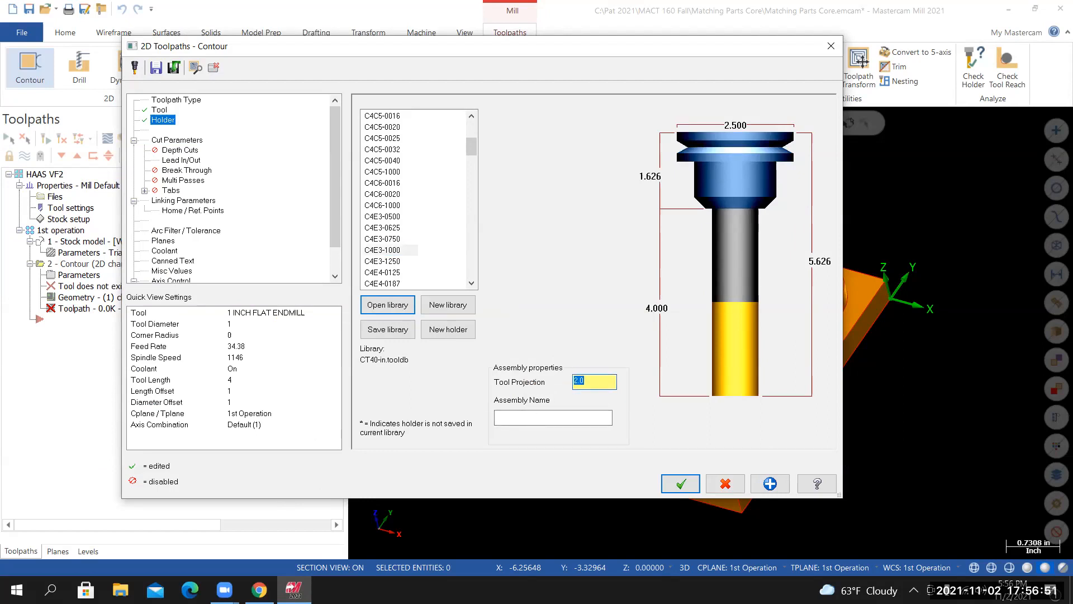
key(Return)
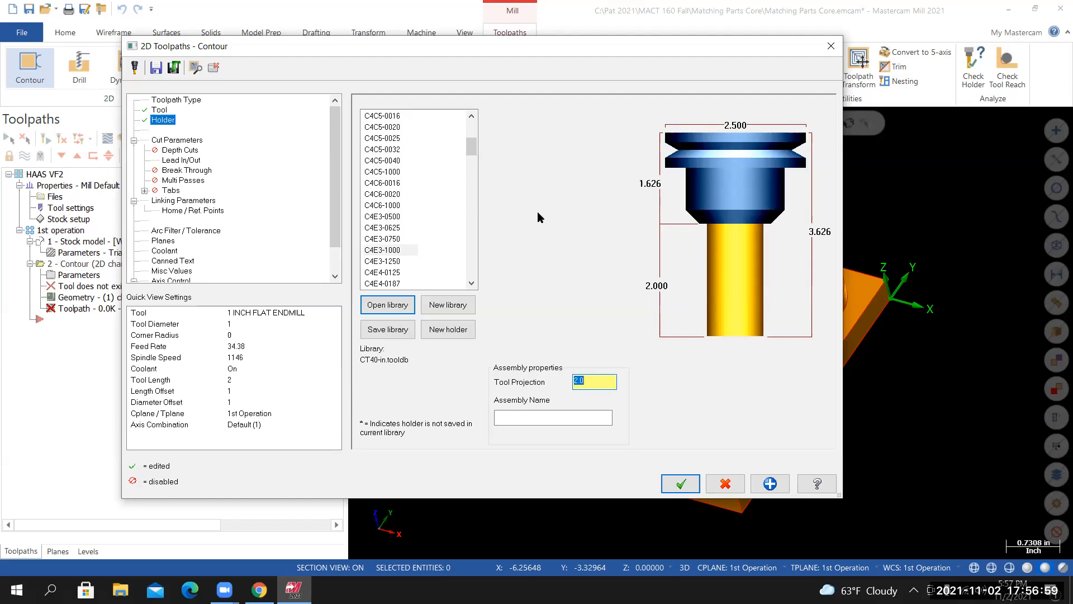
Set the contour type to 2D in the cut parameters and check the stock to leave on walls and floors
click(186, 140)
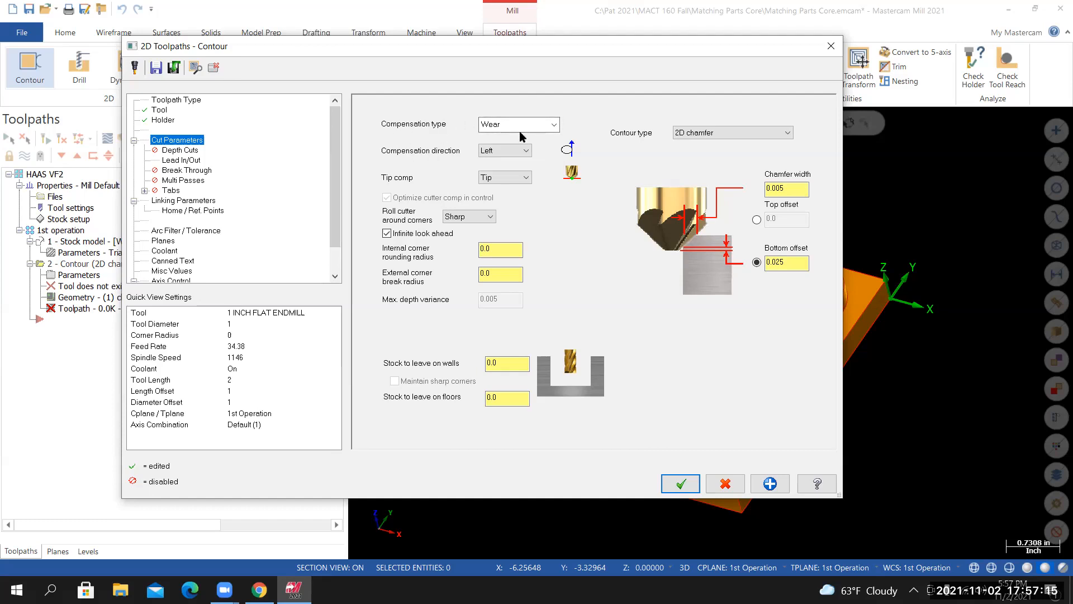
click(770, 134)
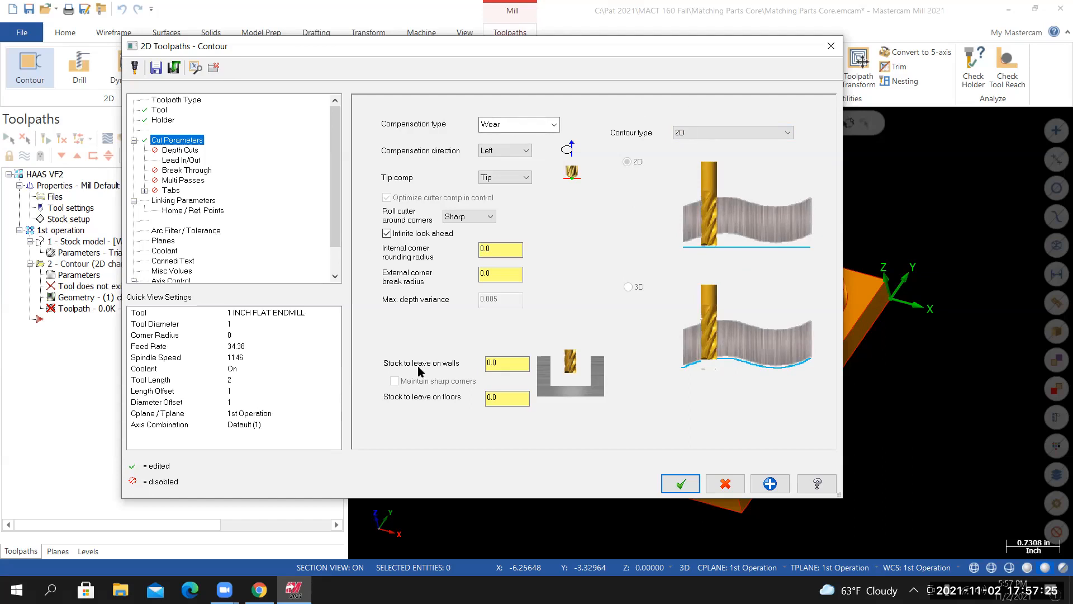
double_click(502, 363)
double_click(511, 401)
Enable depth cuts for the contour and review its Lead In/Out and Break Through settings
click(180, 149)
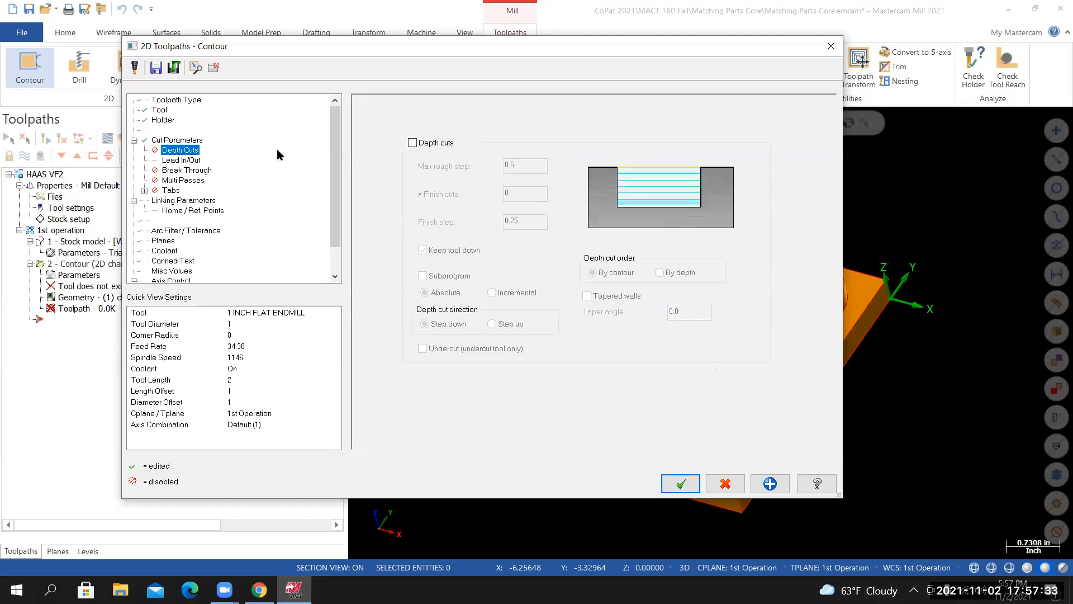
click(413, 144)
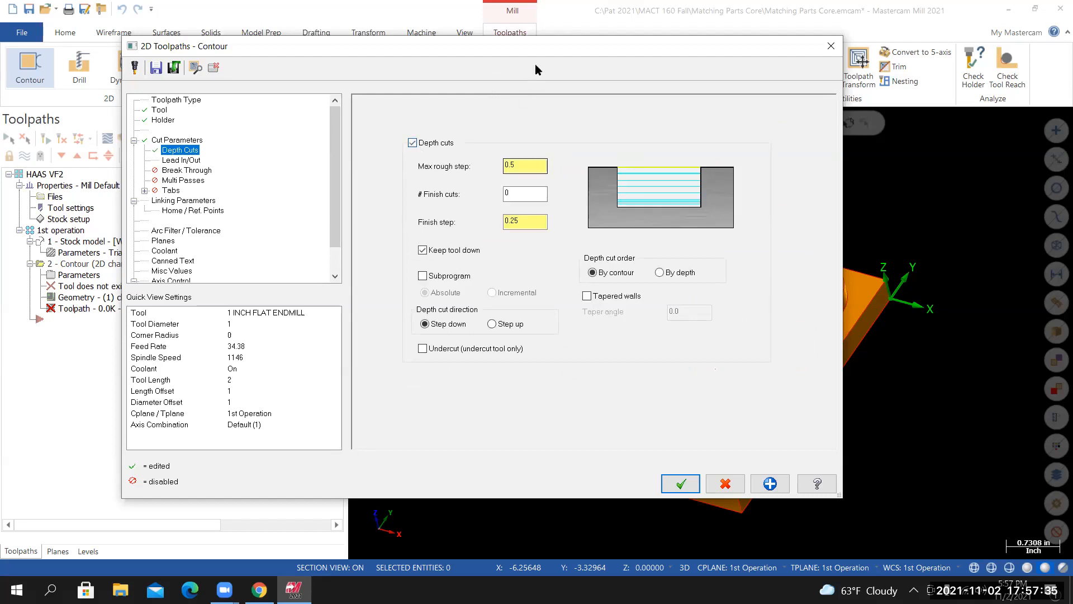
drag(543, 46, 609, 64)
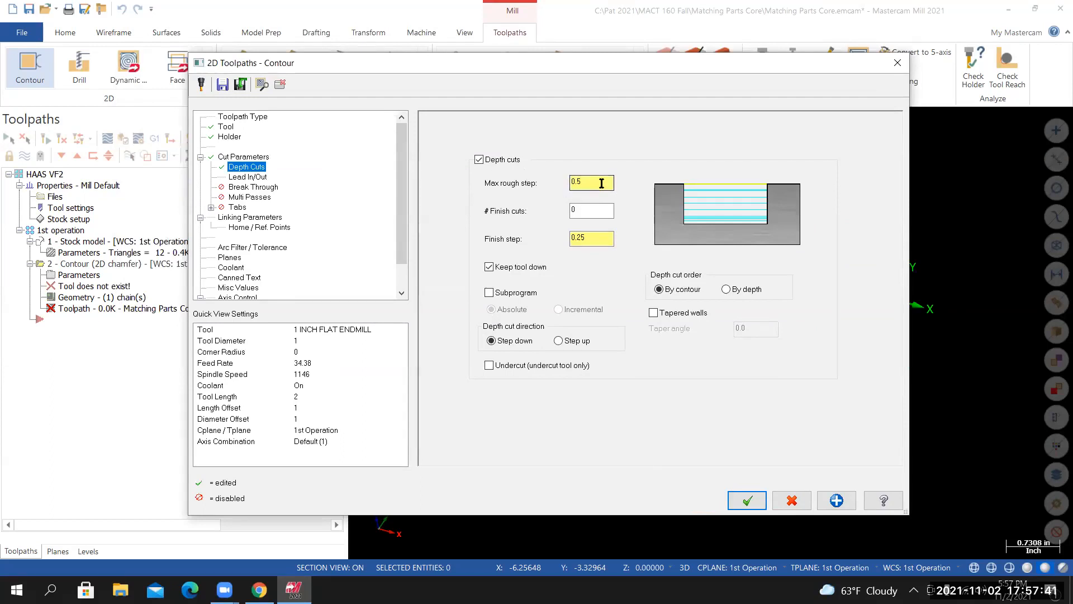
click(260, 177)
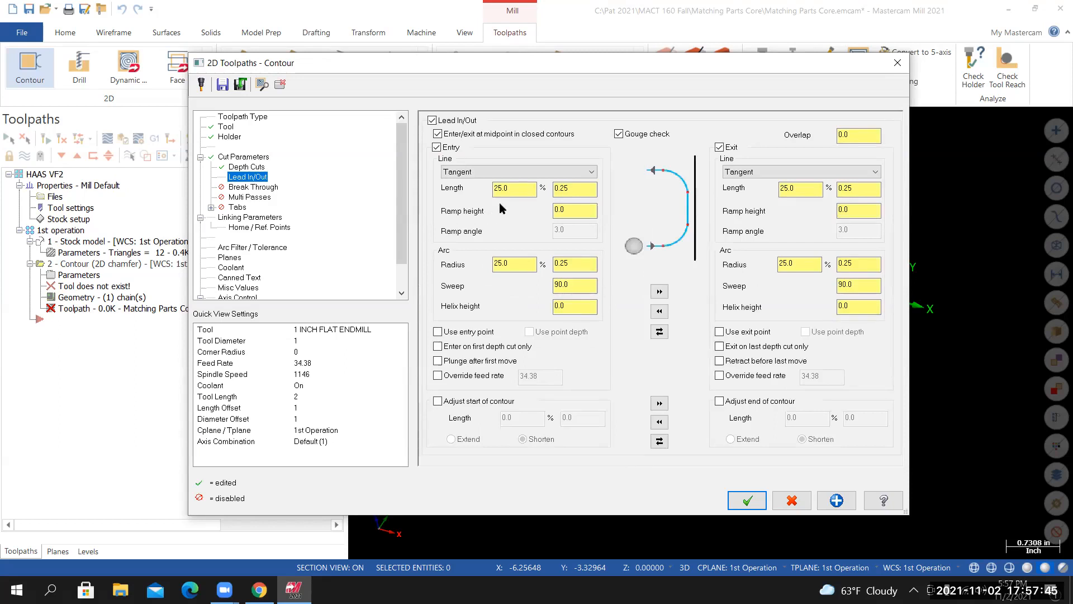
click(520, 263)
click(523, 190)
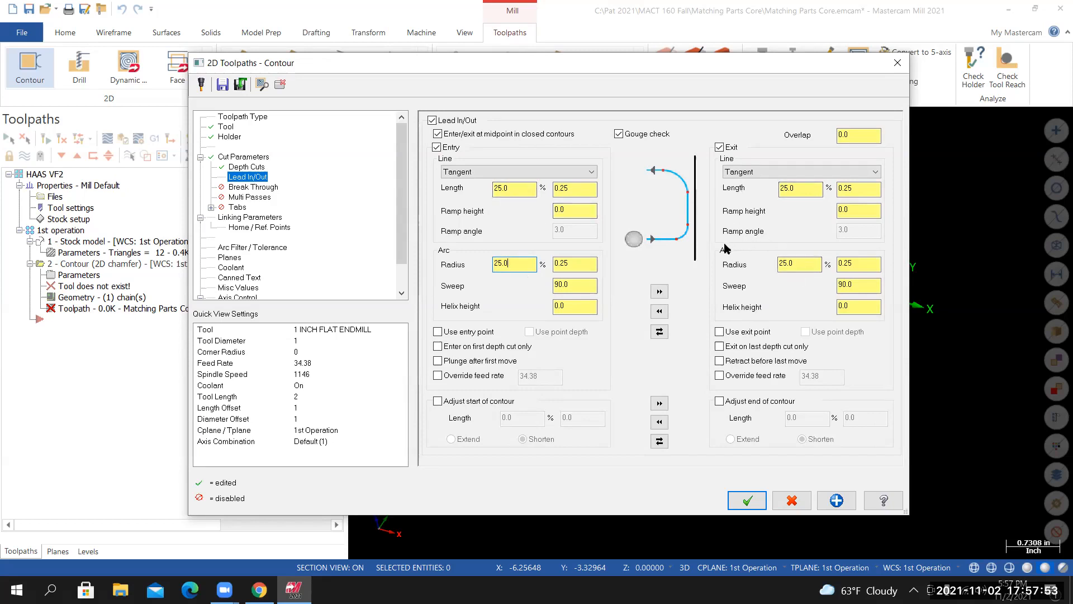
click(265, 190)
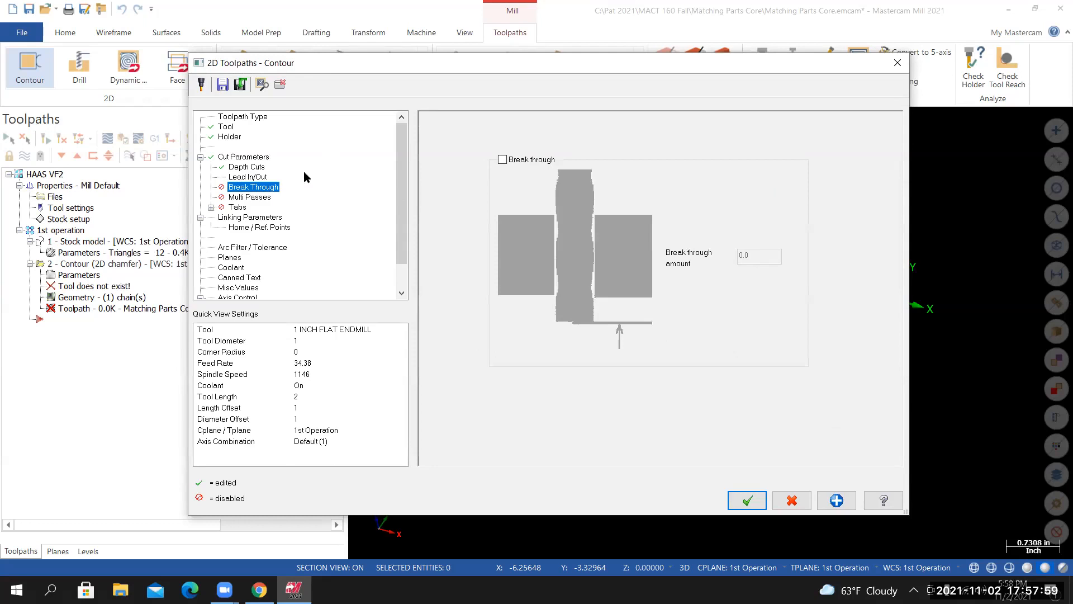
Enable multi passes for the contour and set the number of rough passes to 2
click(249, 197)
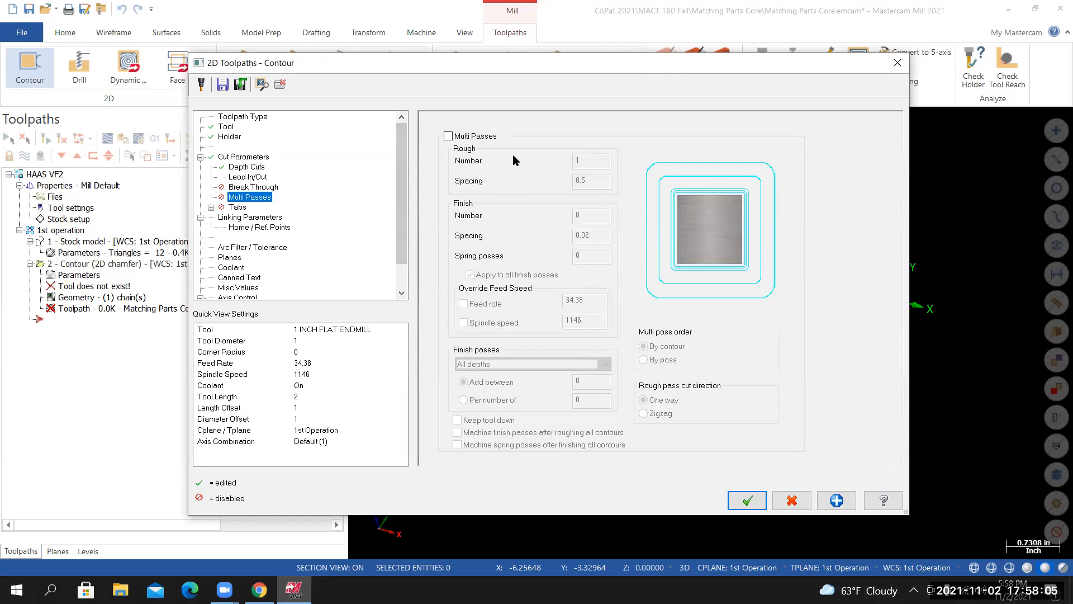
click(477, 139)
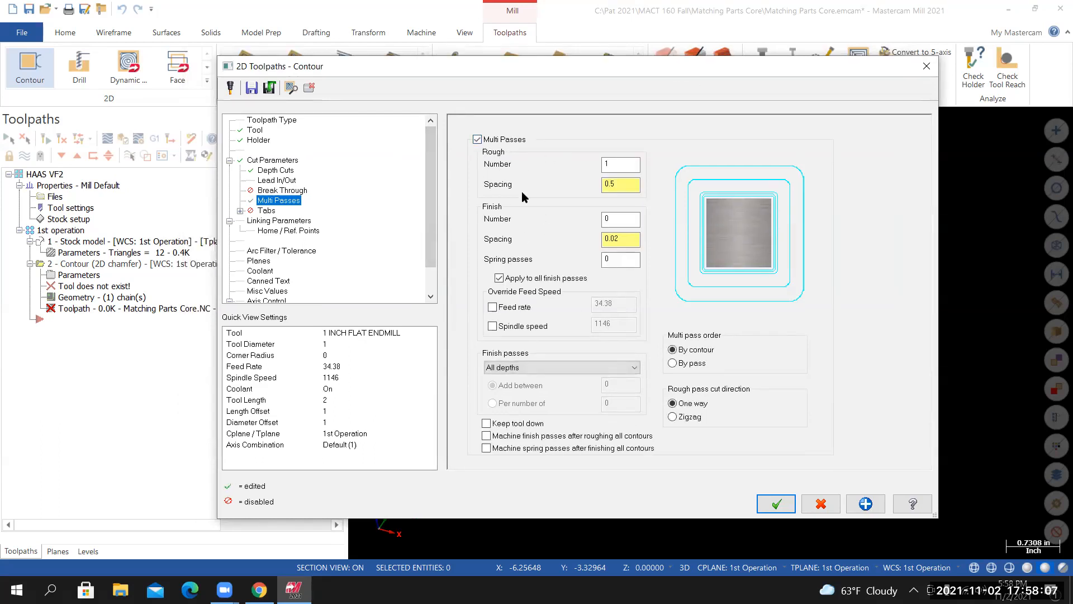
double_click(620, 164)
text(2)
drag(627, 60, 638, 89)
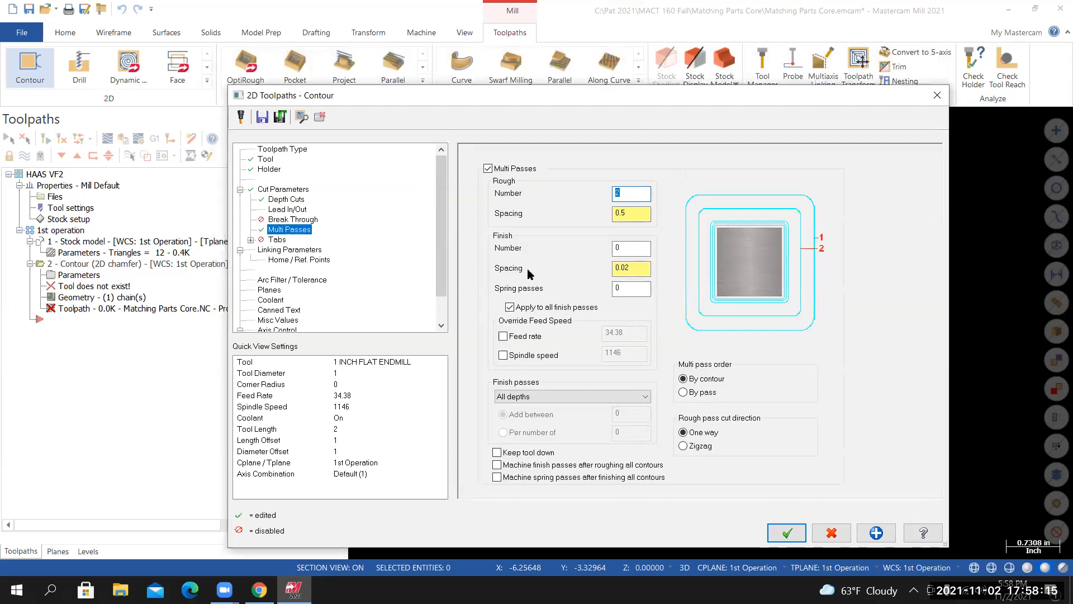
Set the number of finish passes to 1 and choose the depths at which finish passes are made
click(614, 254)
text(1)
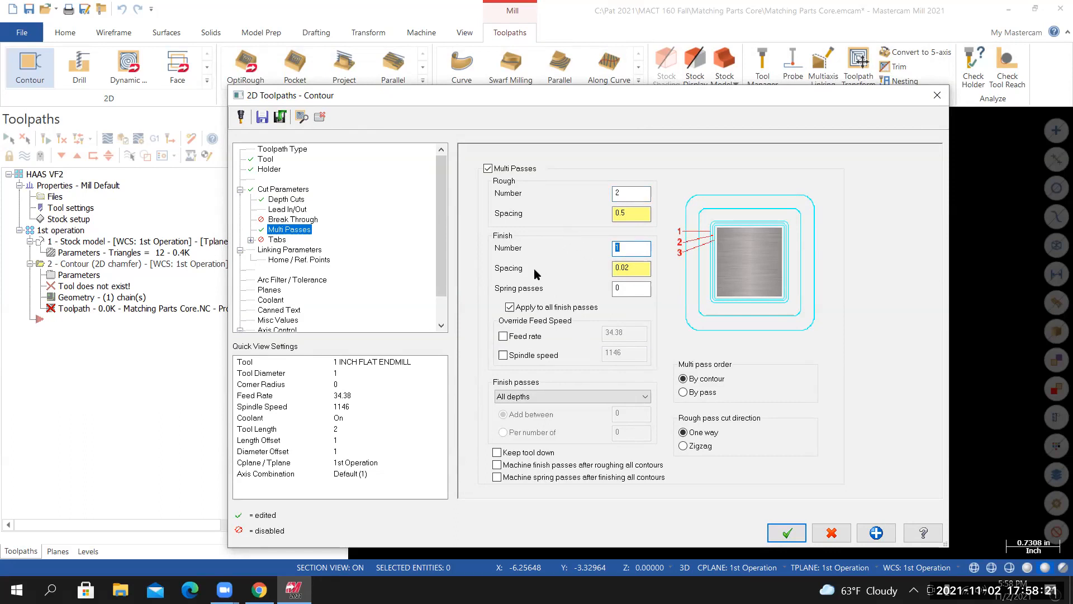
click(645, 273)
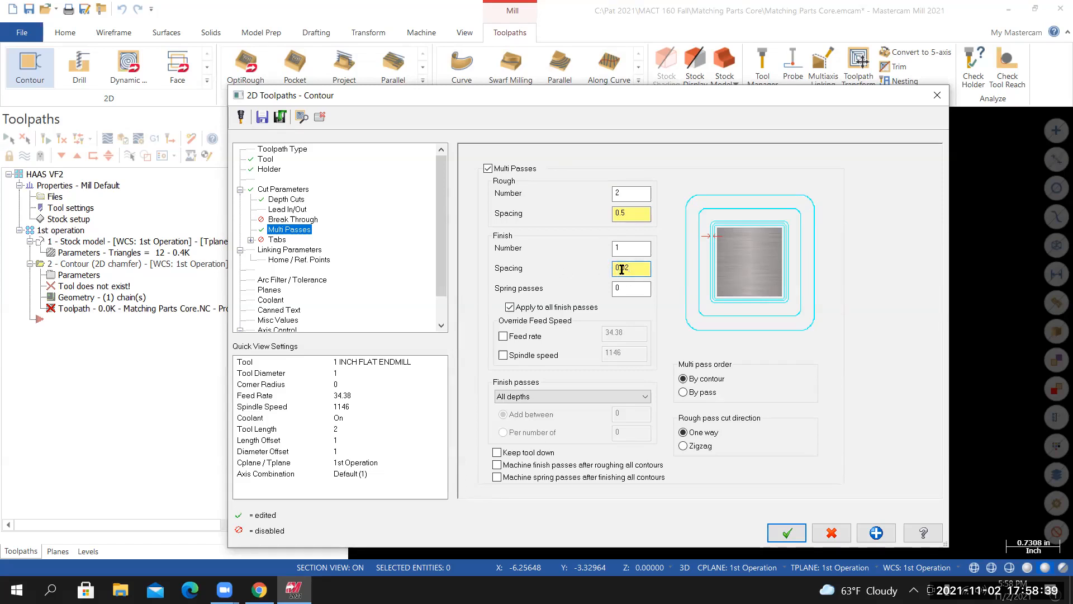
click(646, 397)
click(540, 417)
In the linking parameters, set the absolute clearance to 3.0 by picking a point on the part's top edge and adding 2
click(291, 251)
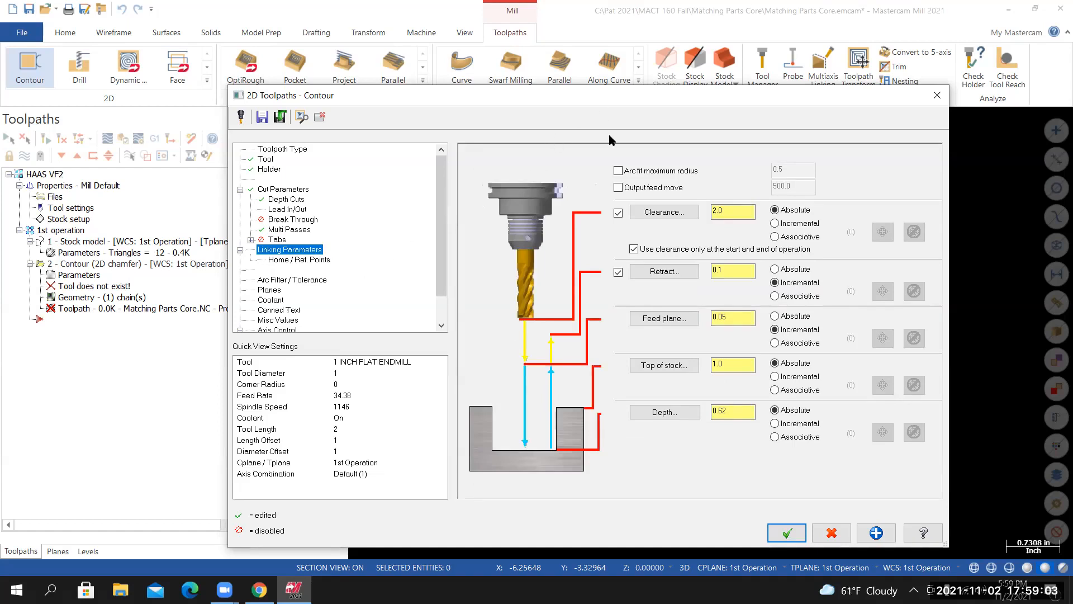
drag(665, 96, 608, 102)
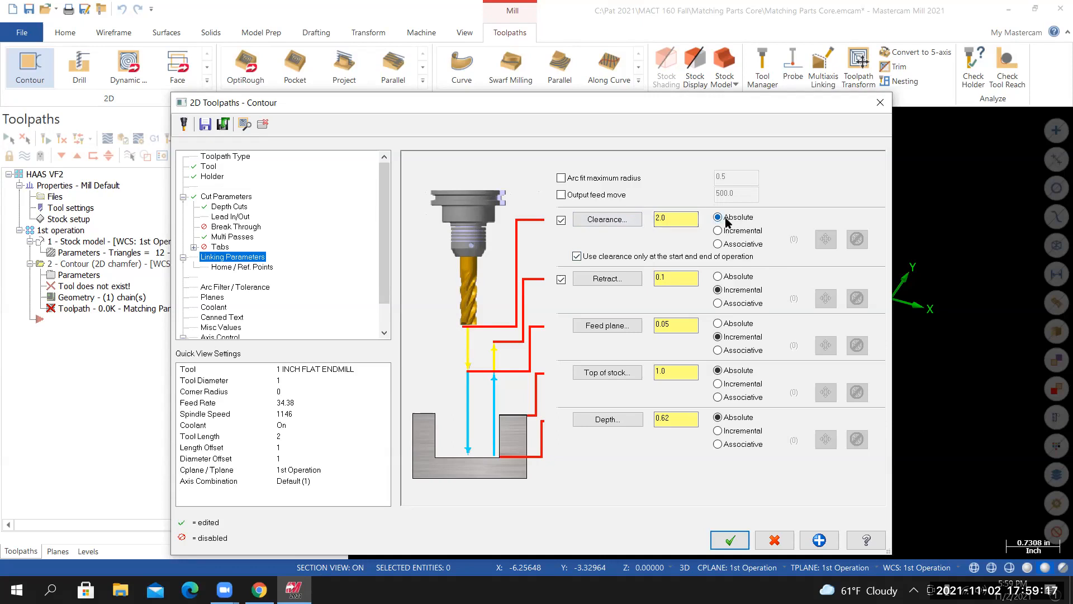
click(607, 219)
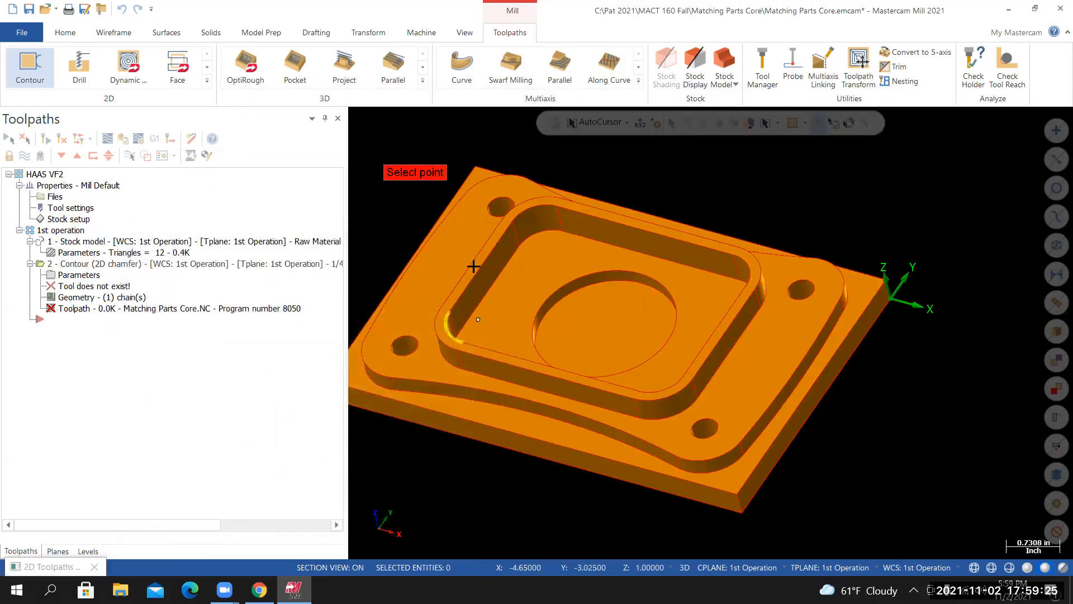
click(552, 213)
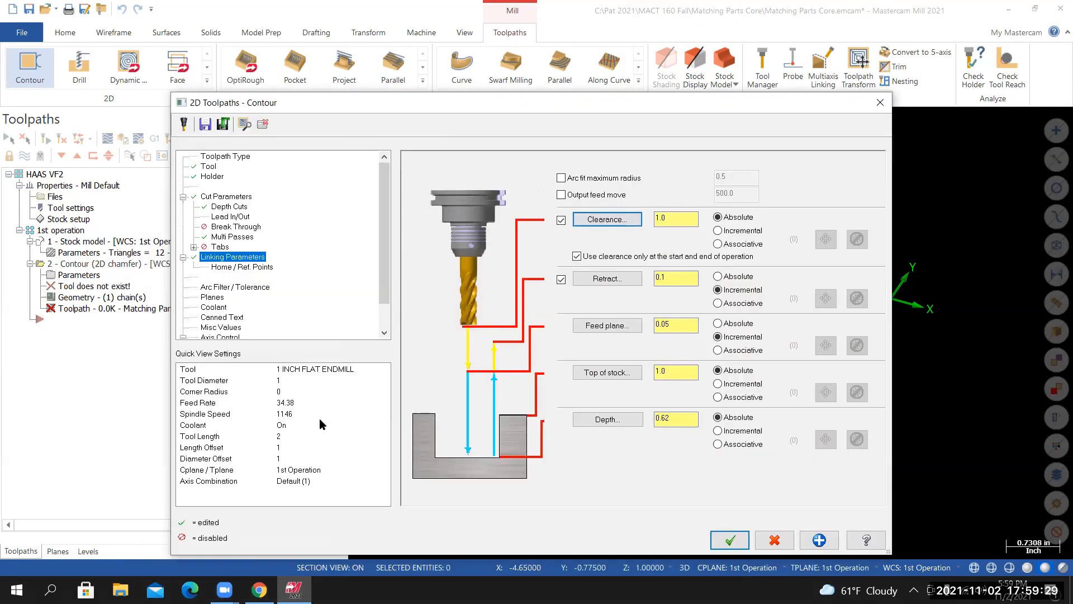
click(684, 217)
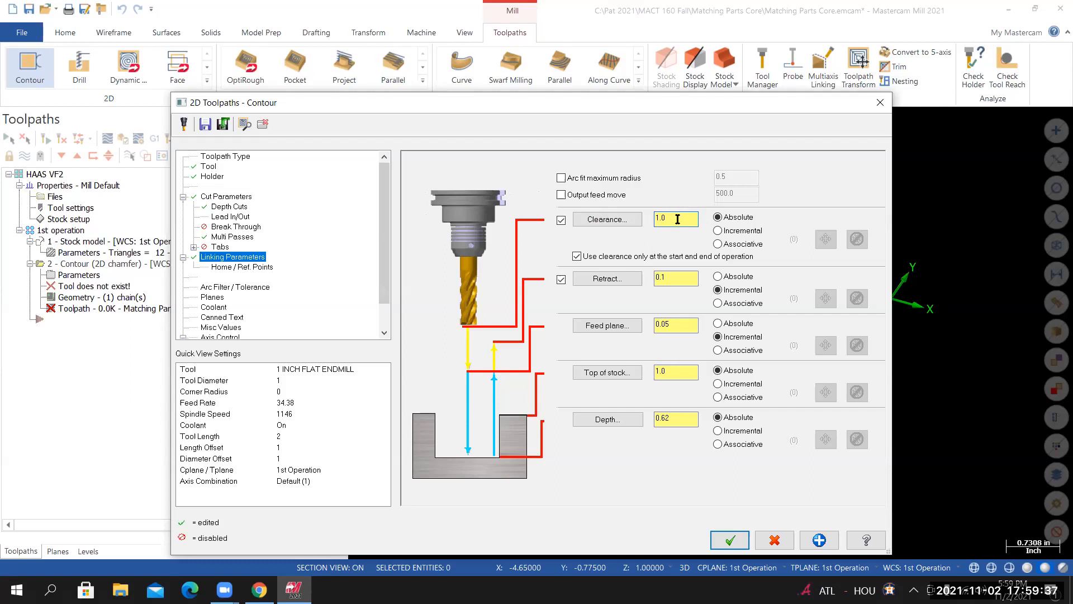
text(+2)
key(Return)
Disable the retract height and set the incremental feed plane to 0.1
click(561, 279)
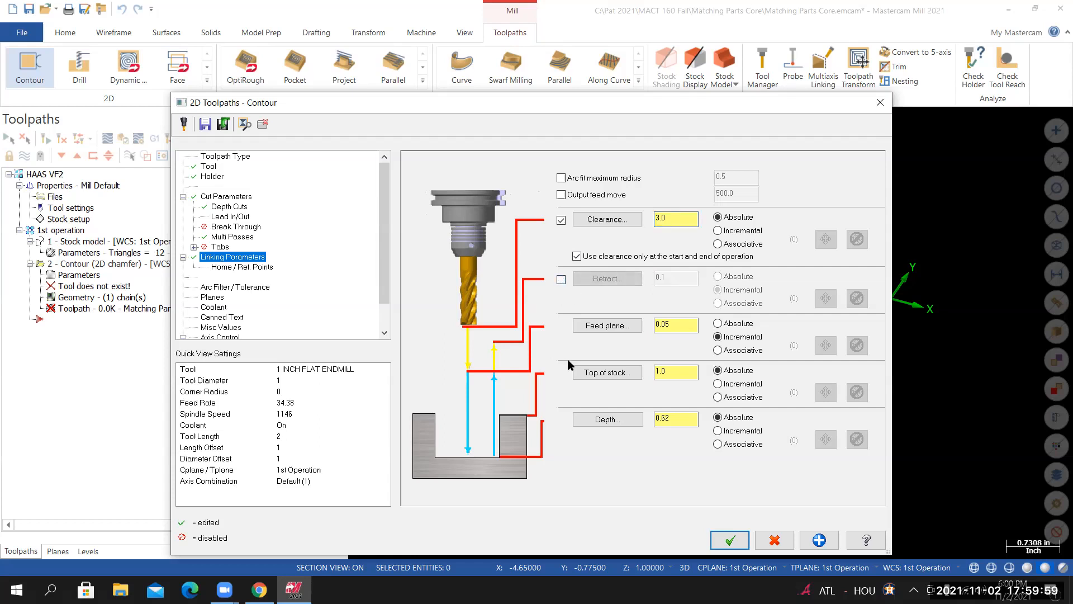
drag(681, 324, 642, 324)
text(0.1)
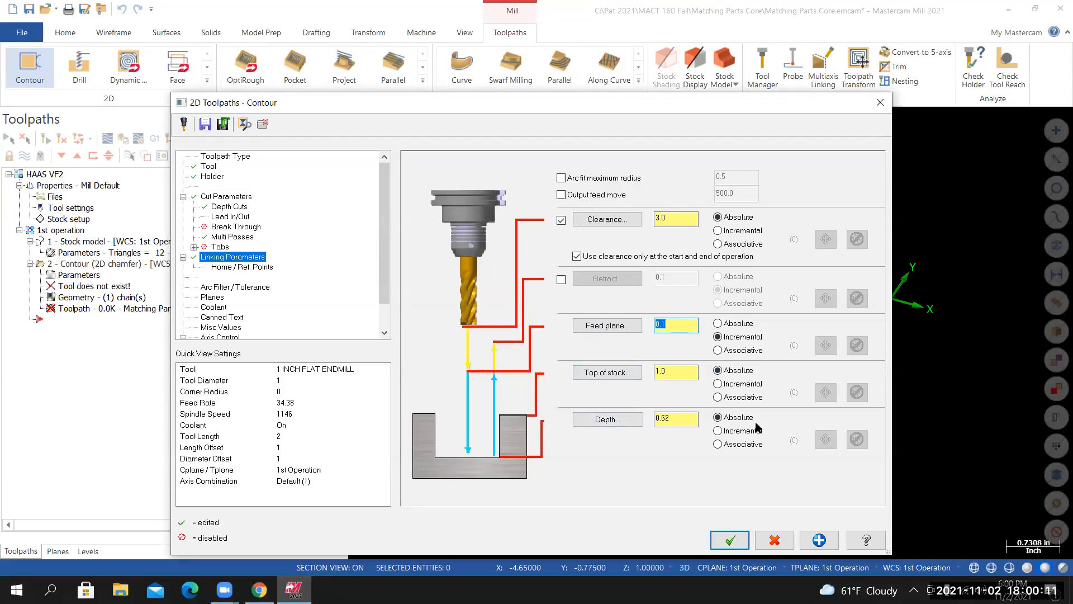
Set the absolute cutting depth to 0.37 by picking a point on the base edge of the outside arc profile
click(608, 425)
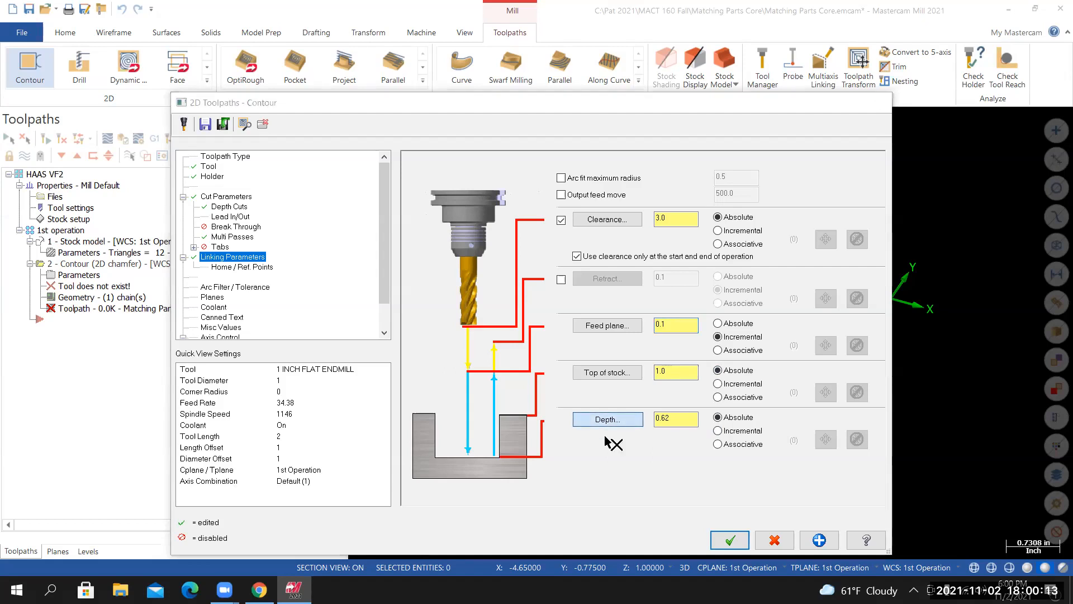
middle_drag(567, 437, 720, 441)
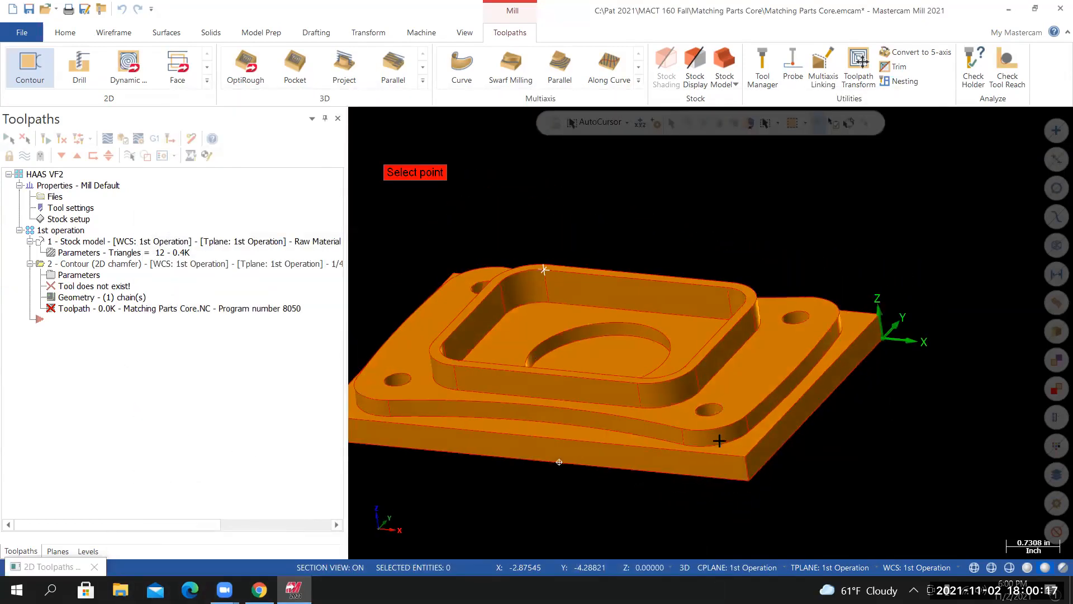
scroll(737, 438, up, 3)
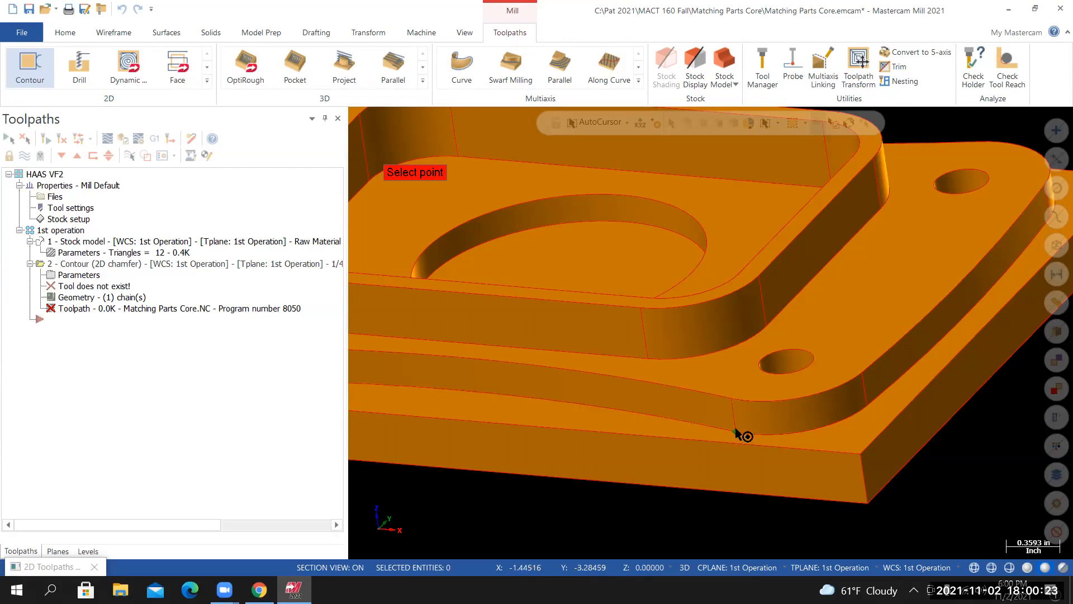
click(737, 433)
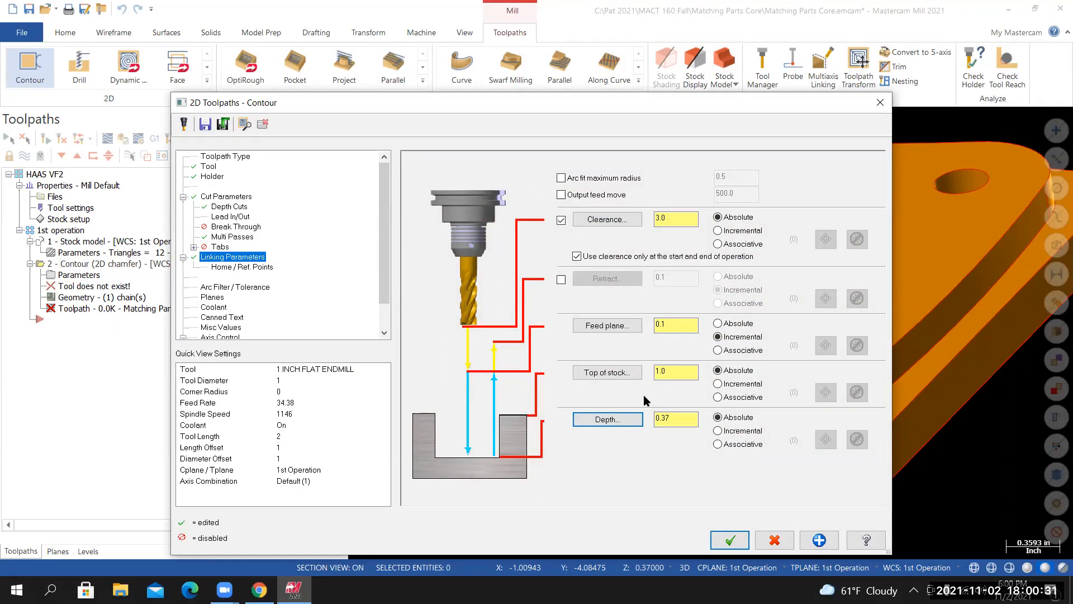
Enable the retract height in the linking parameters and accept the contour settings to generate the toolpath
click(561, 279)
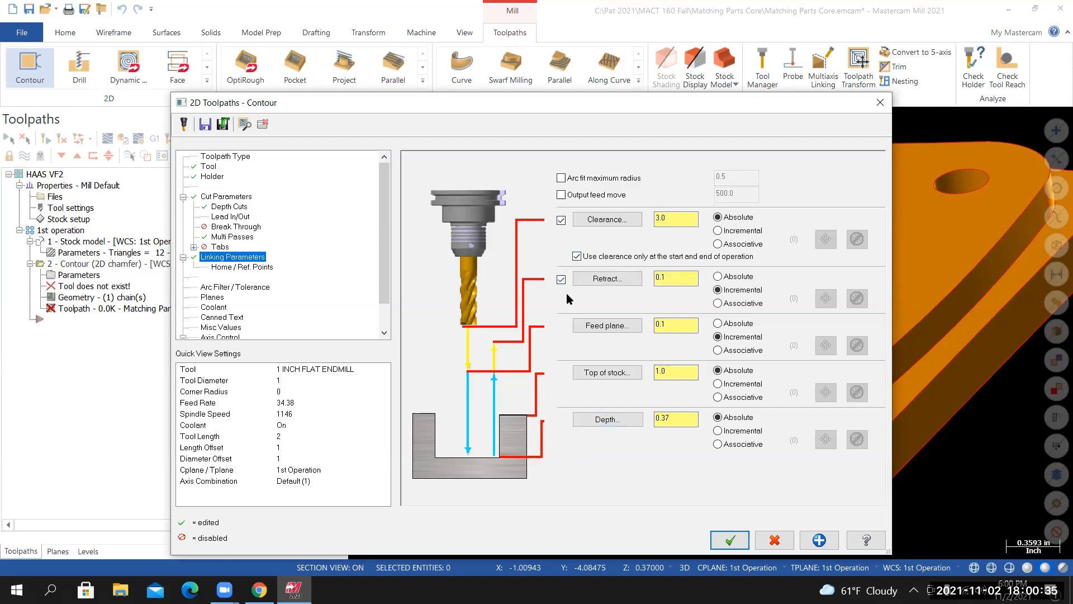
double_click(663, 283)
click(668, 325)
click(731, 539)
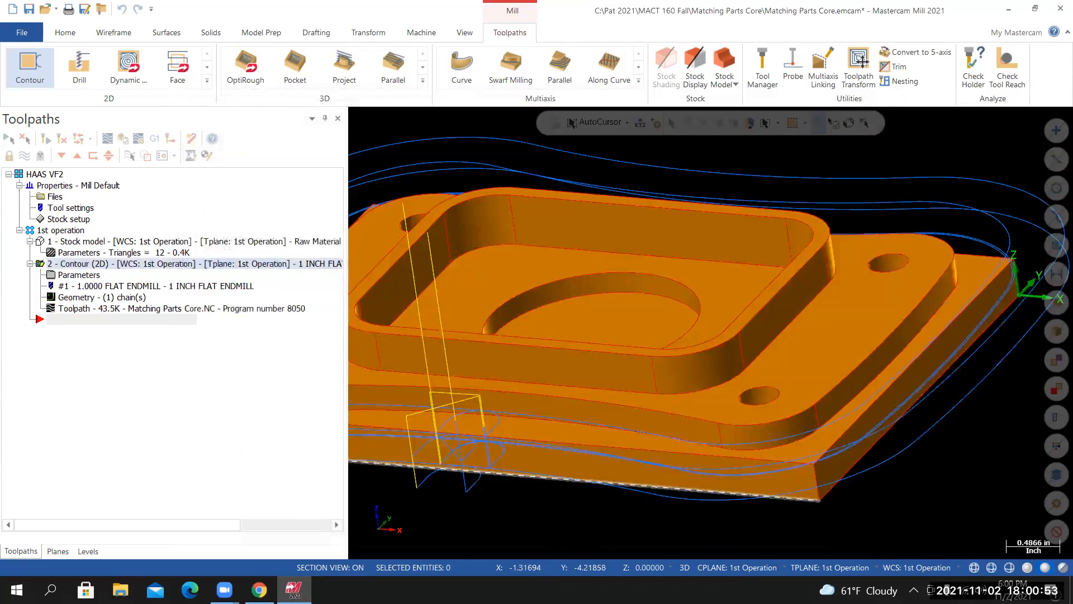
Examine the generated contour toolpath's passes and entry moves around the part from several angles
scroll(700, 461, down, 1)
scroll(696, 483, down, 2)
mouse_move(654, 485)
middle_down()
mouse_move(707, 525)
mouse_move(628, 519)
mouse_move(625, 462)
mouse_move(609, 492)
middle_up()
scroll(466, 479, down, 3)
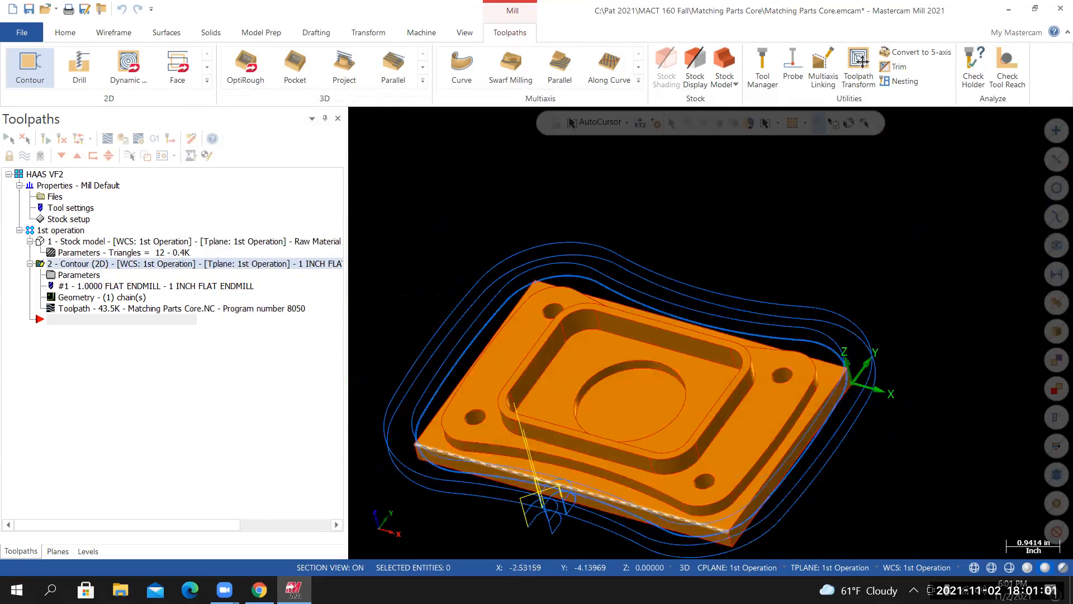
scroll(467, 479, up, 1)
middle_drag(457, 482, 461, 515)
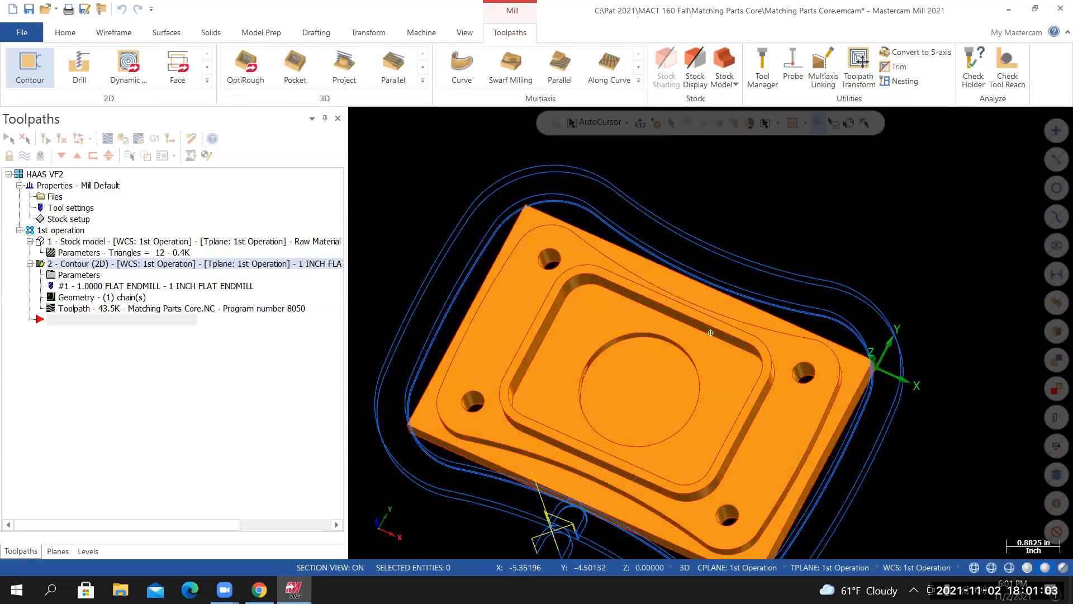
scroll(476, 454, up, 1)
scroll(475, 454, down, 1)
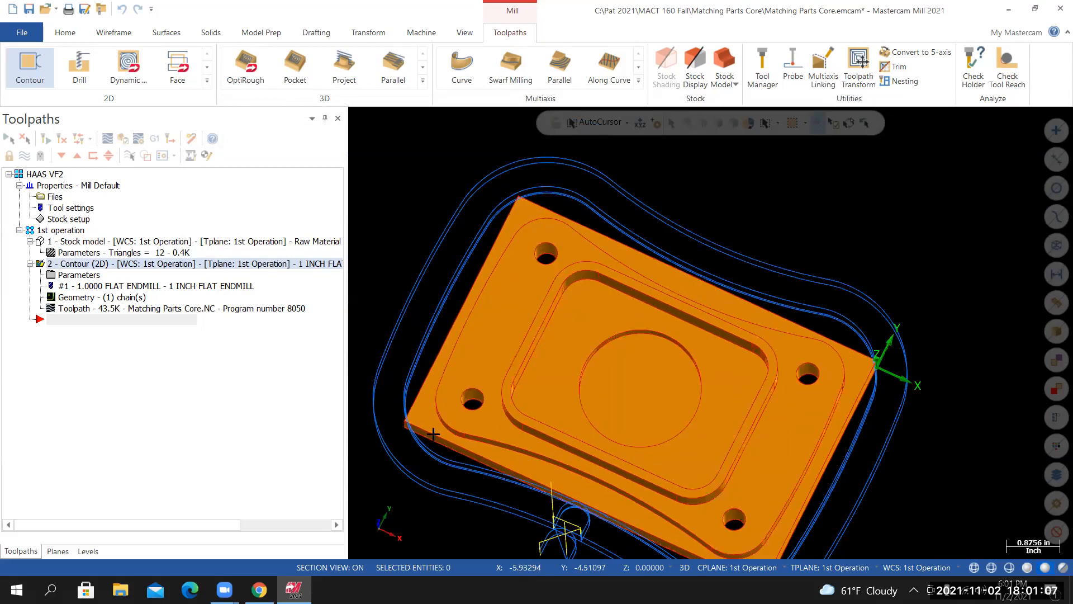
scroll(422, 429, up, 1)
scroll(476, 454, down, 1)
mouse_move(472, 464)
middle_down()
mouse_move(466, 428)
mouse_move(428, 411)
middle_up()
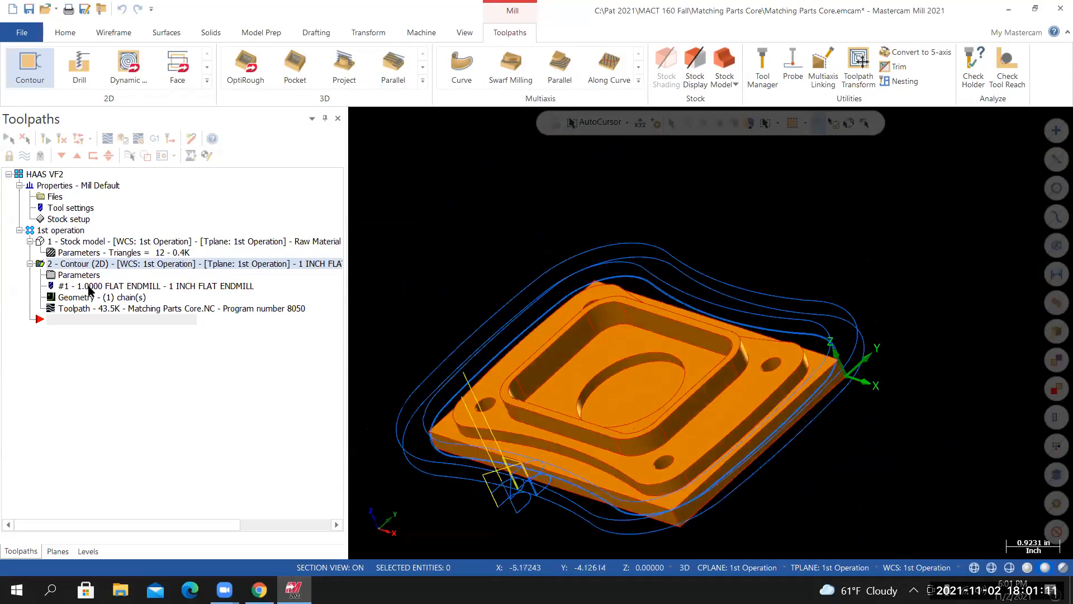
Set the contour's rough multi-pass spacing to 0.375 and regenerate the toolpath
click(72, 278)
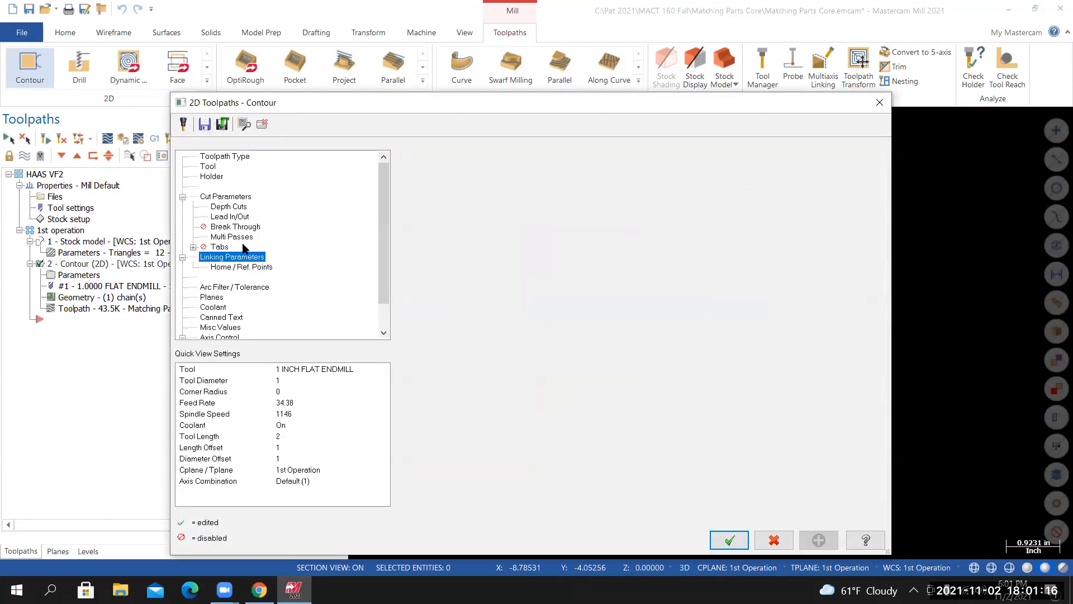
click(234, 237)
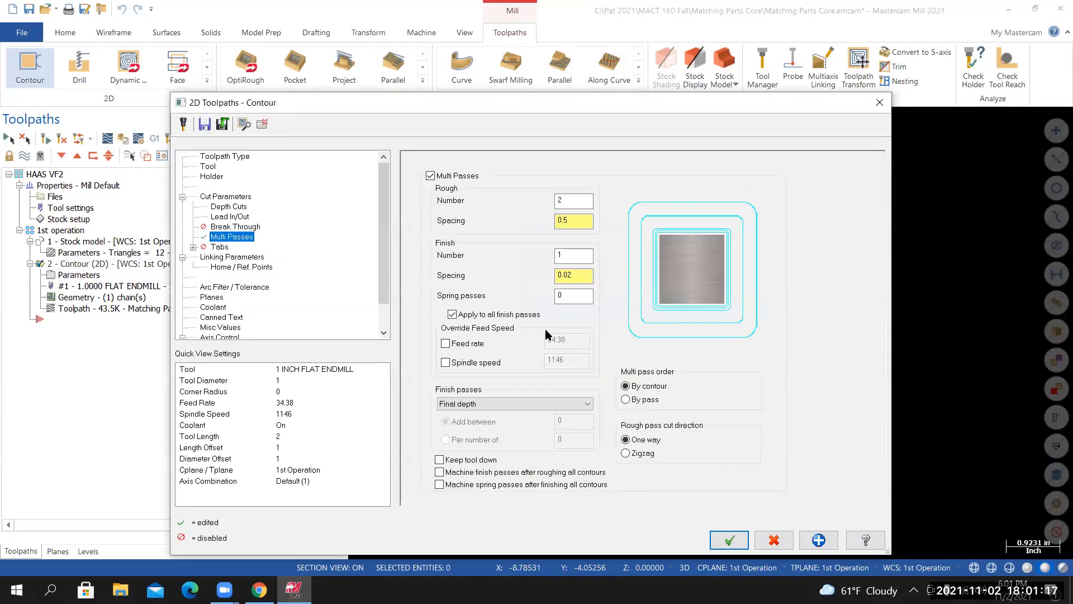
drag(579, 221, 512, 228)
key(Return)
click(729, 540)
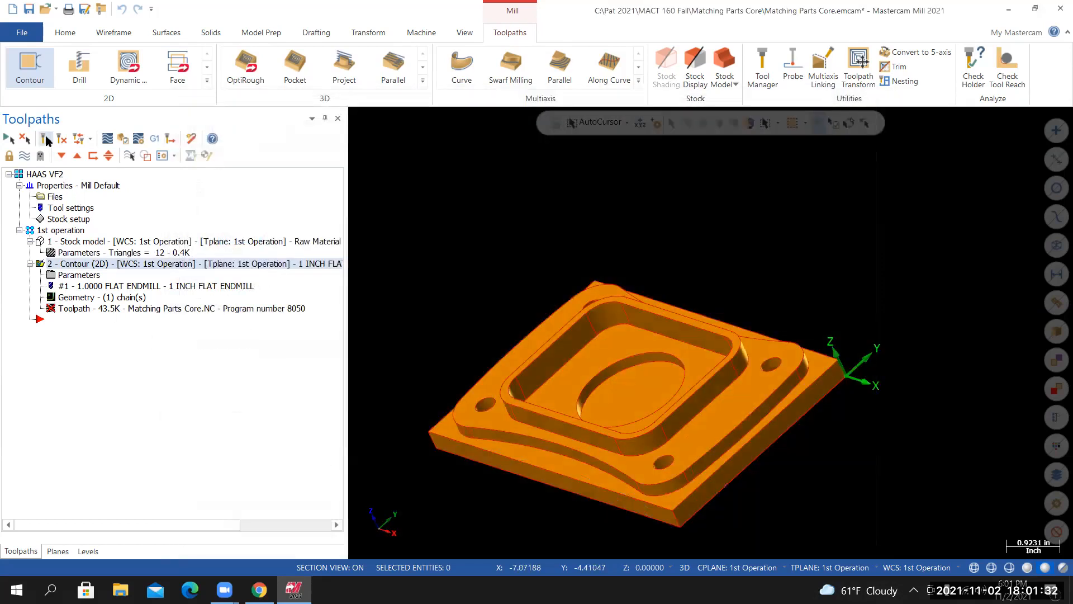
click(46, 139)
Backplot the contour toolpath with two rough passes and follow the tool's motion around the part
mouse_move(445, 436)
middle_down()
mouse_move(469, 445)
mouse_move(461, 374)
mouse_move(404, 387)
middle_up()
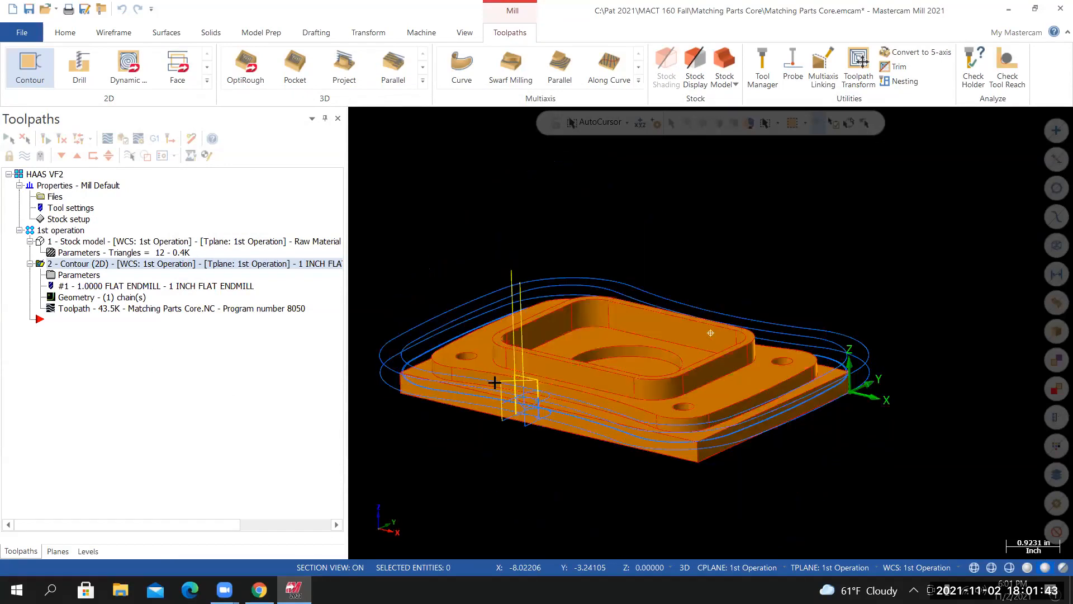
middle_drag(625, 390, 609, 408)
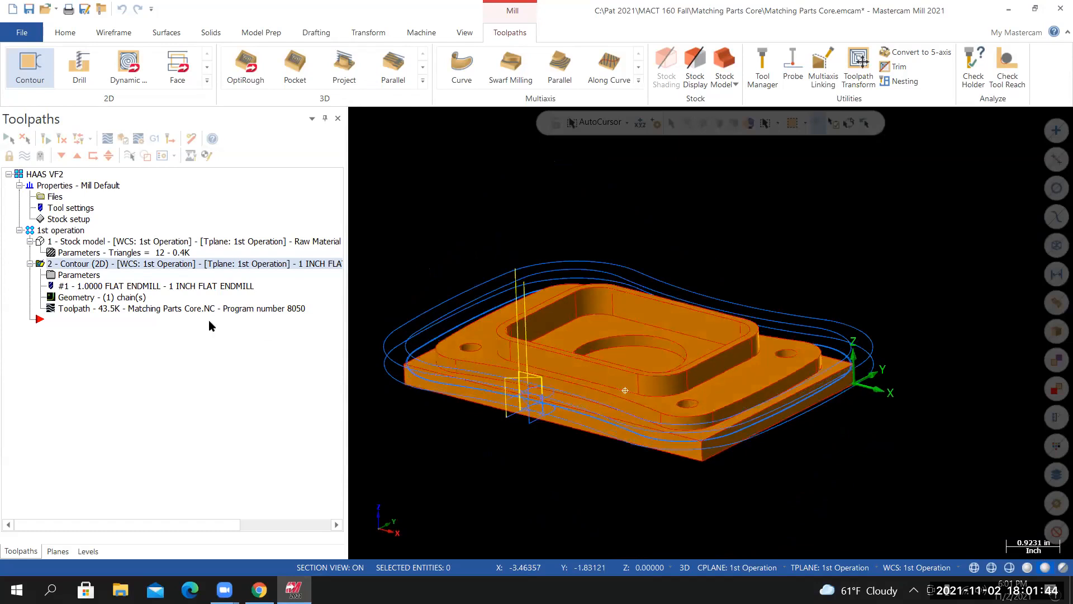
click(108, 138)
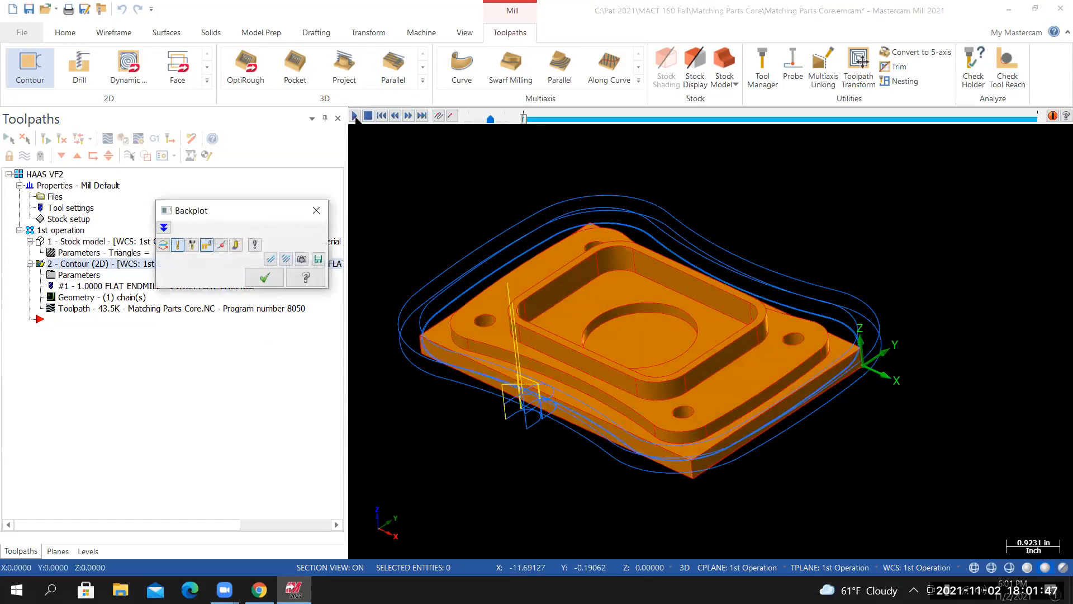
click(355, 119)
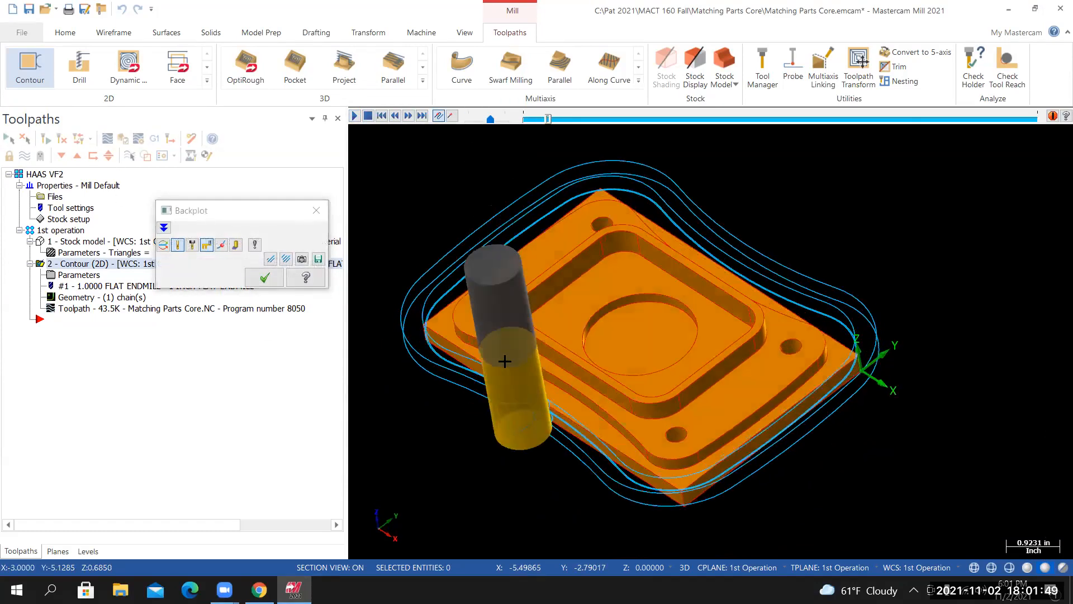
middle_drag(505, 361, 505, 364)
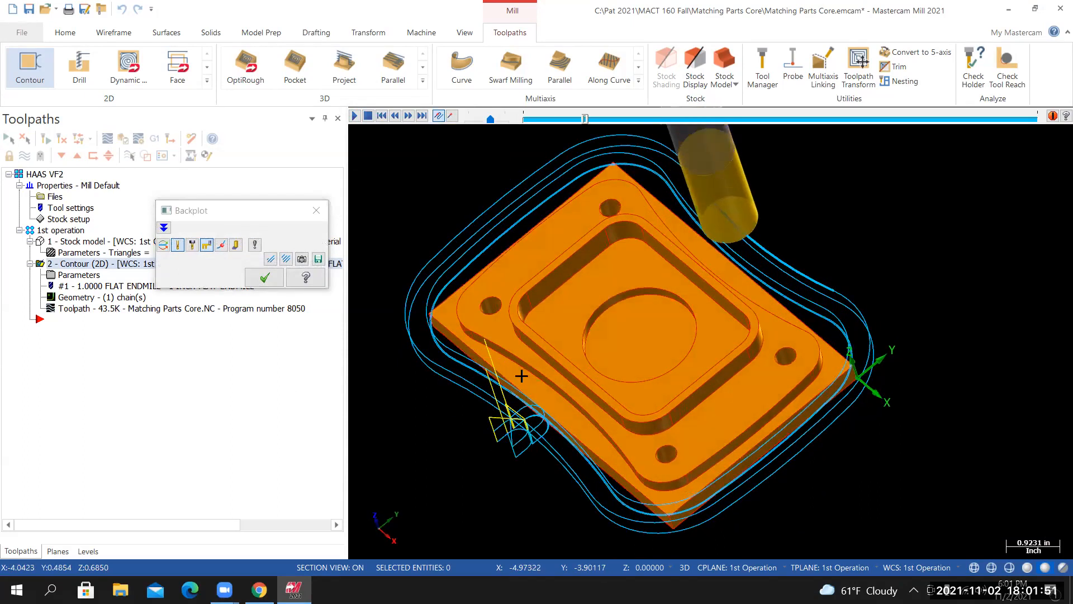
middle_drag(693, 496, 739, 458)
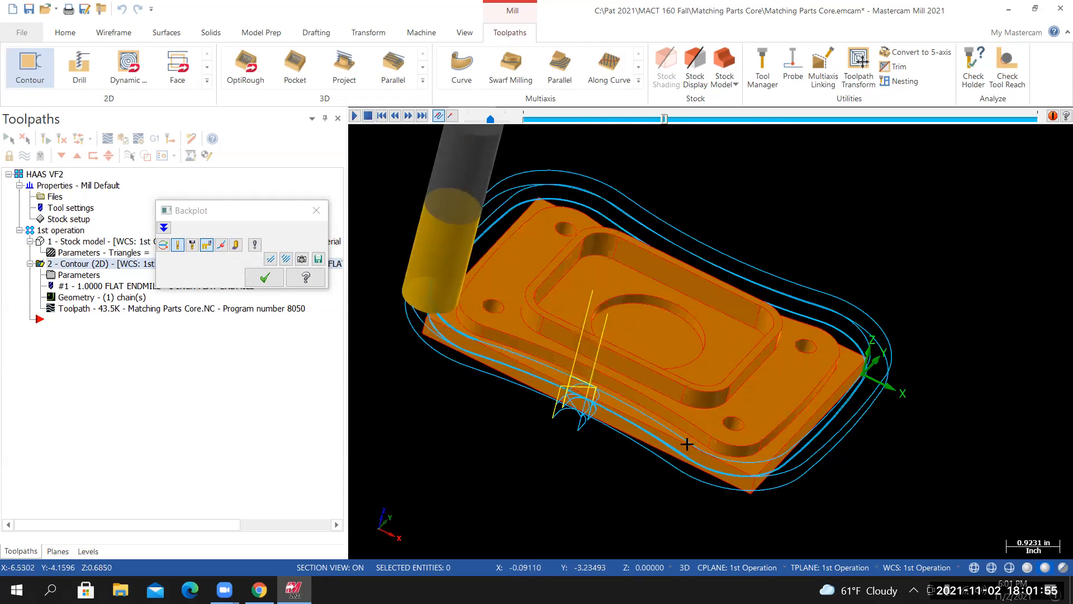
middle_drag(663, 453, 640, 471)
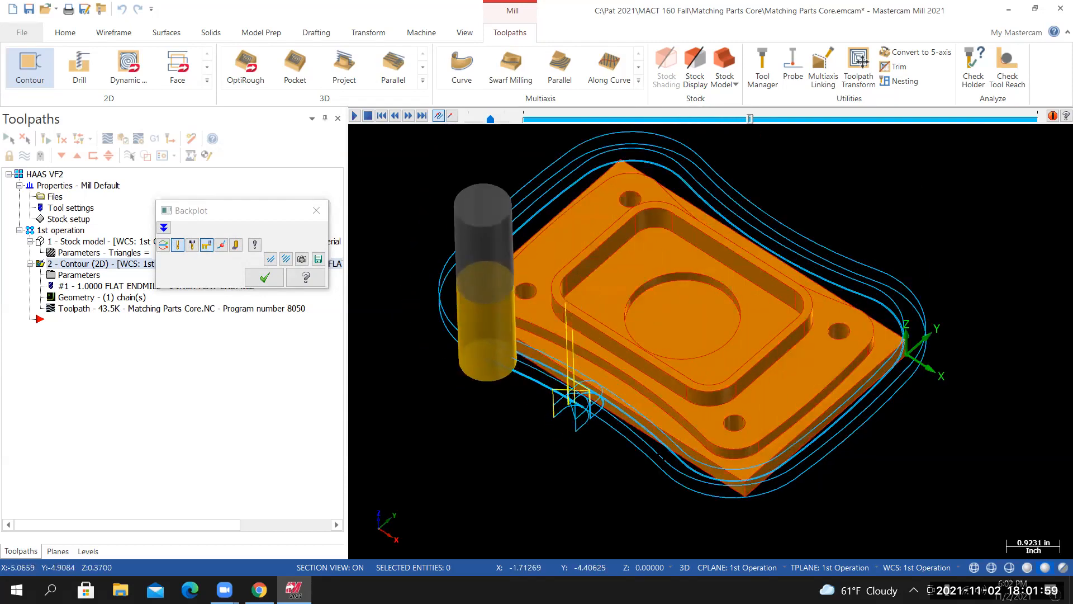
click(317, 210)
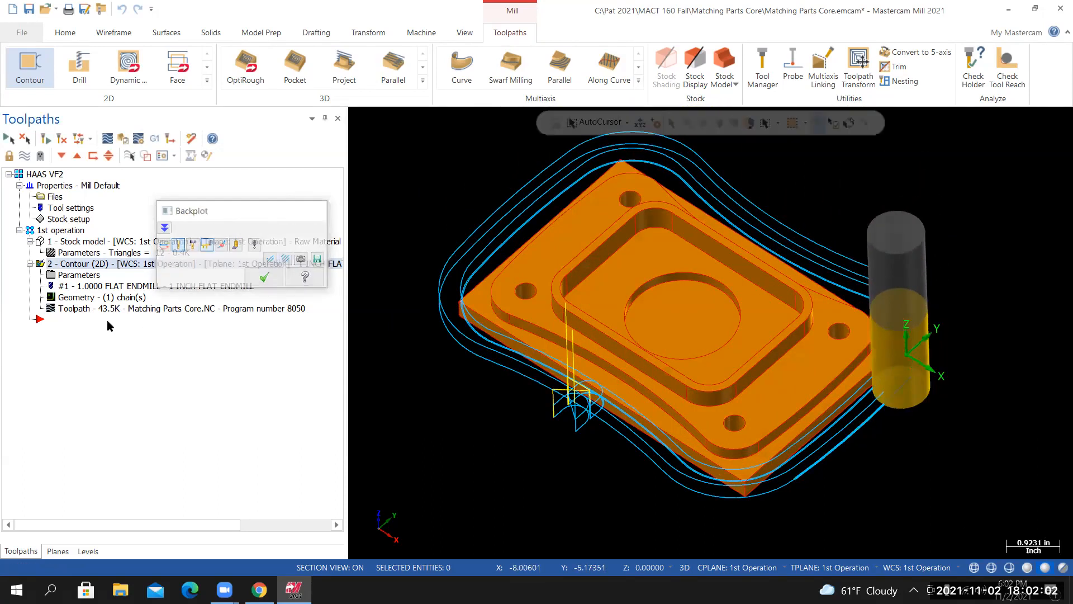
Set the contour's rough multi passes to 1 with 0.5 spacing and regenerate the toolpath
click(73, 279)
drag(58, 522, 27, 520)
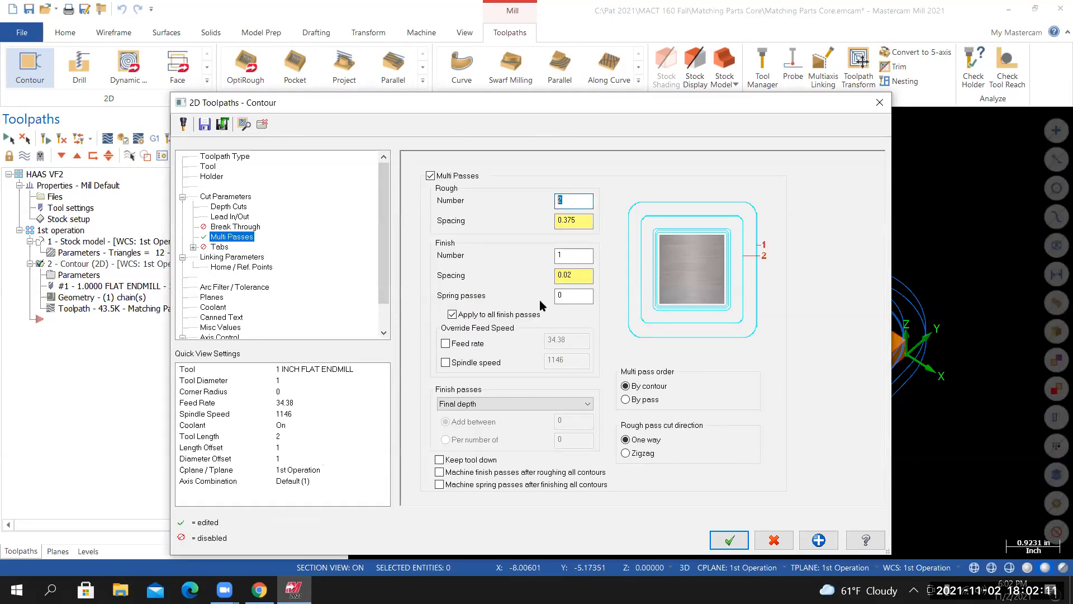
key(Tab)
key(BackSpace)
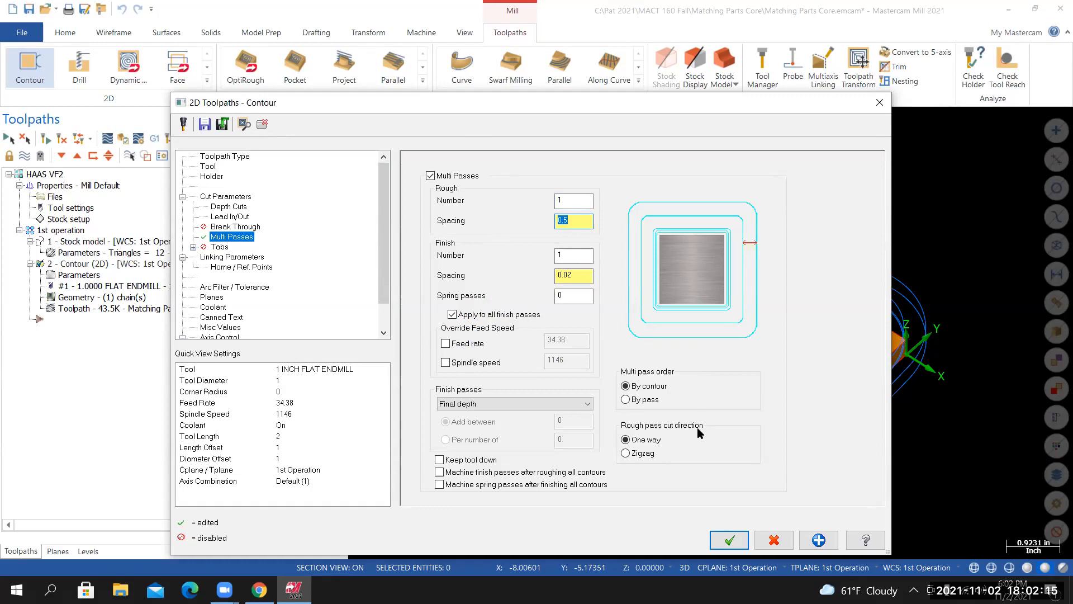
click(728, 541)
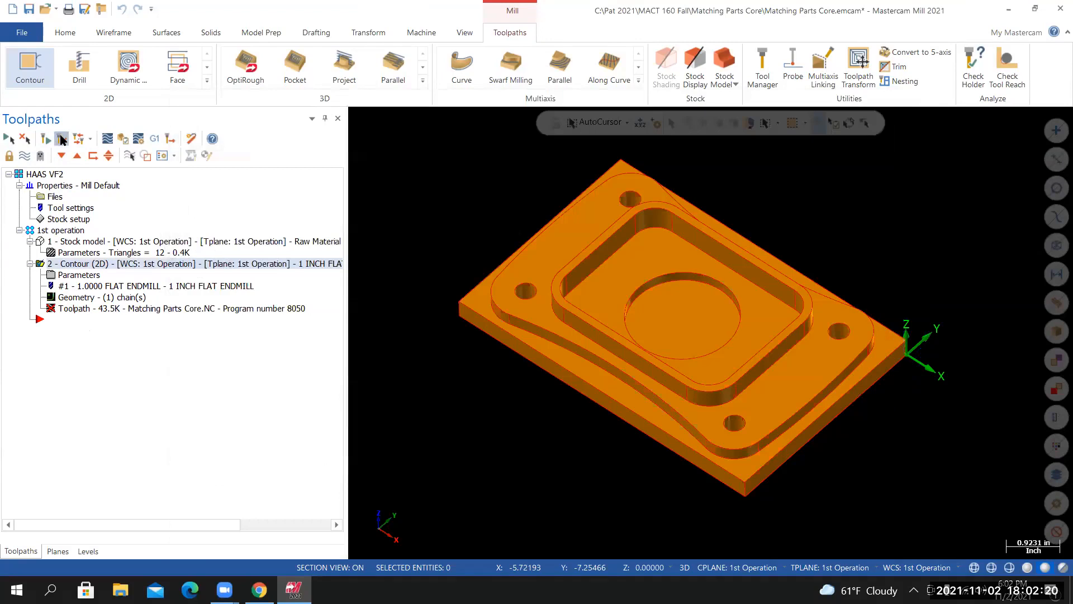
click(62, 138)
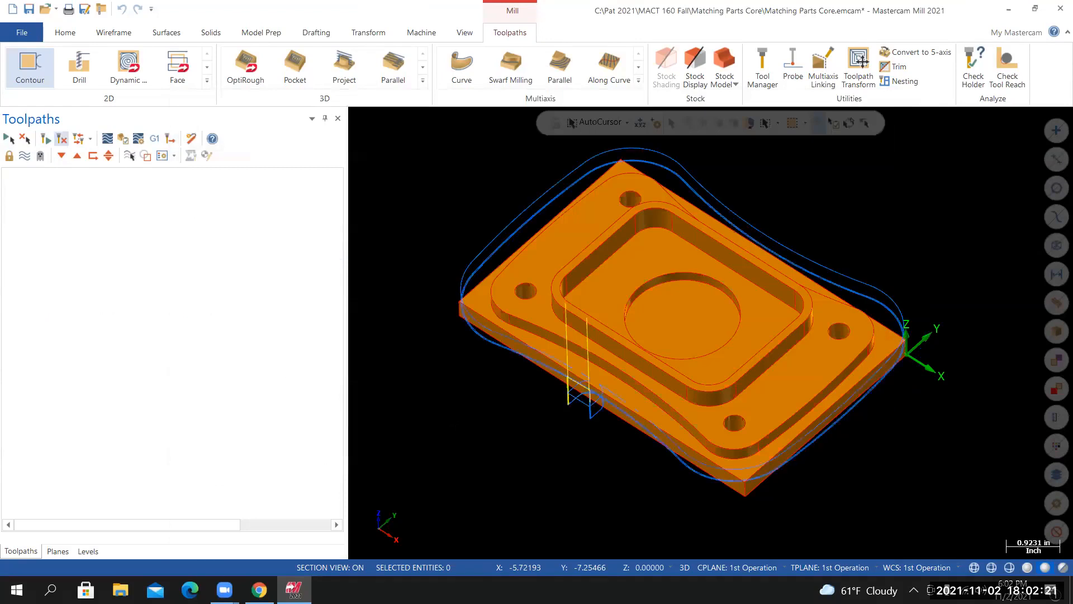
Backplot the regenerated single-rough-pass contour toolpath and check the tool's motion around the part
mouse_move(710, 333)
middle_down()
mouse_move(710, 379)
mouse_move(678, 336)
middle_up()
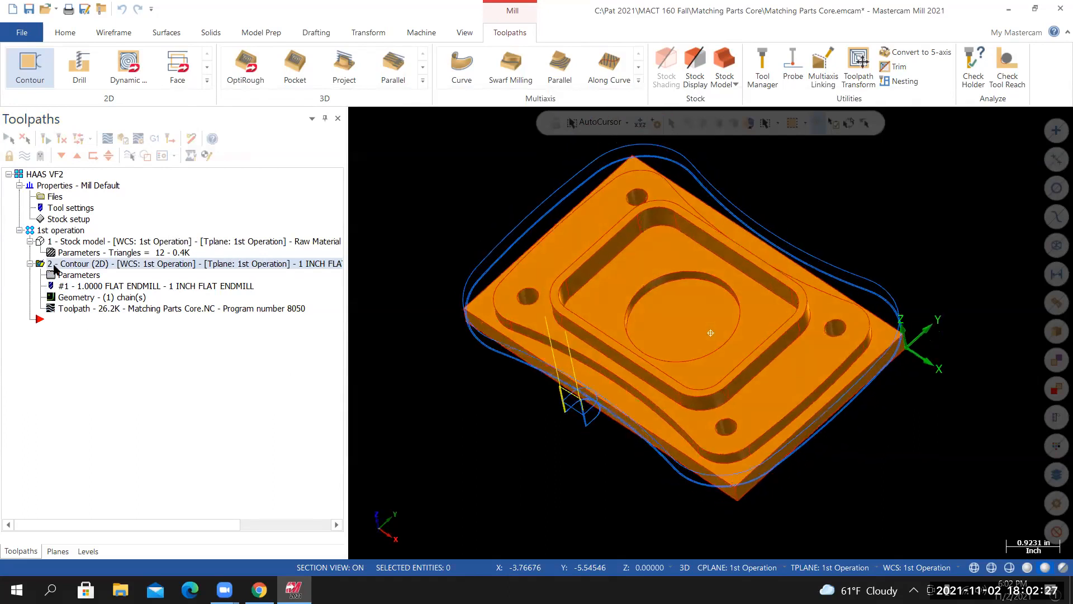
click(108, 138)
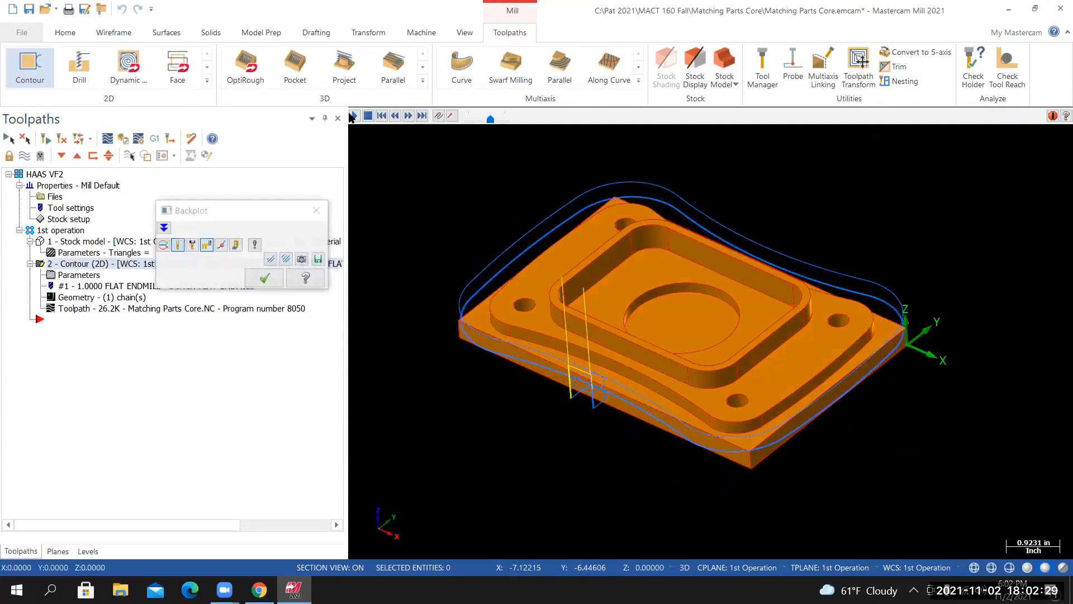
click(353, 116)
middle_drag(520, 378, 581, 427)
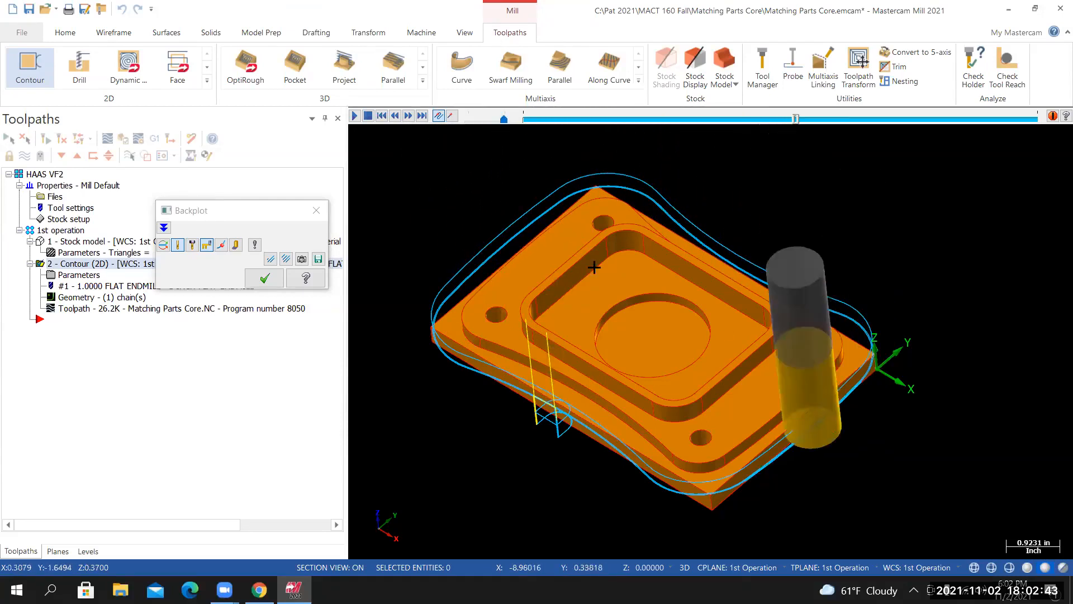
middle_drag(709, 380, 707, 392)
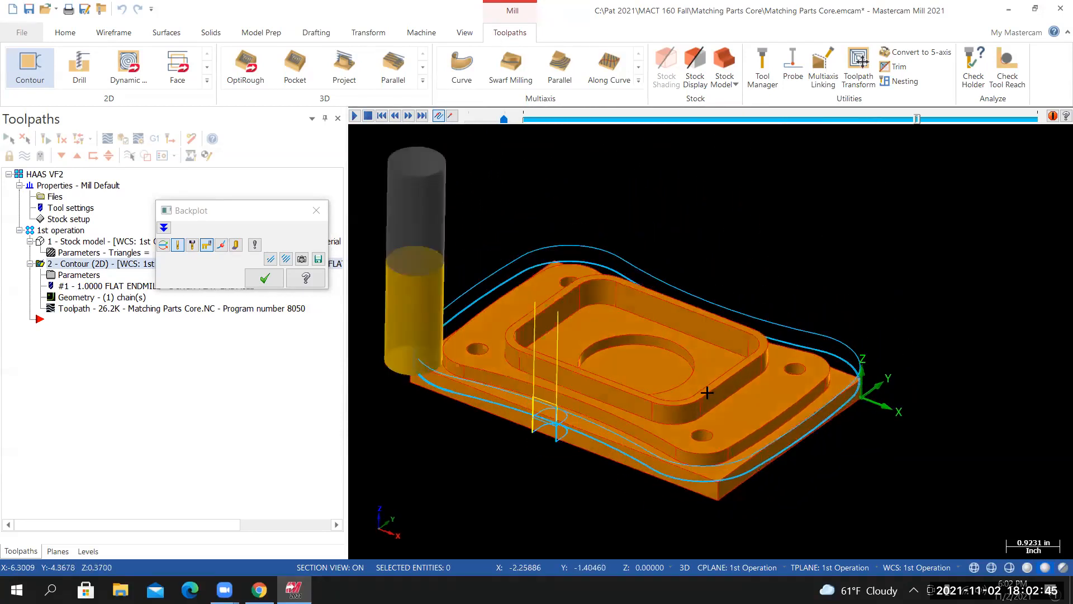
click(320, 211)
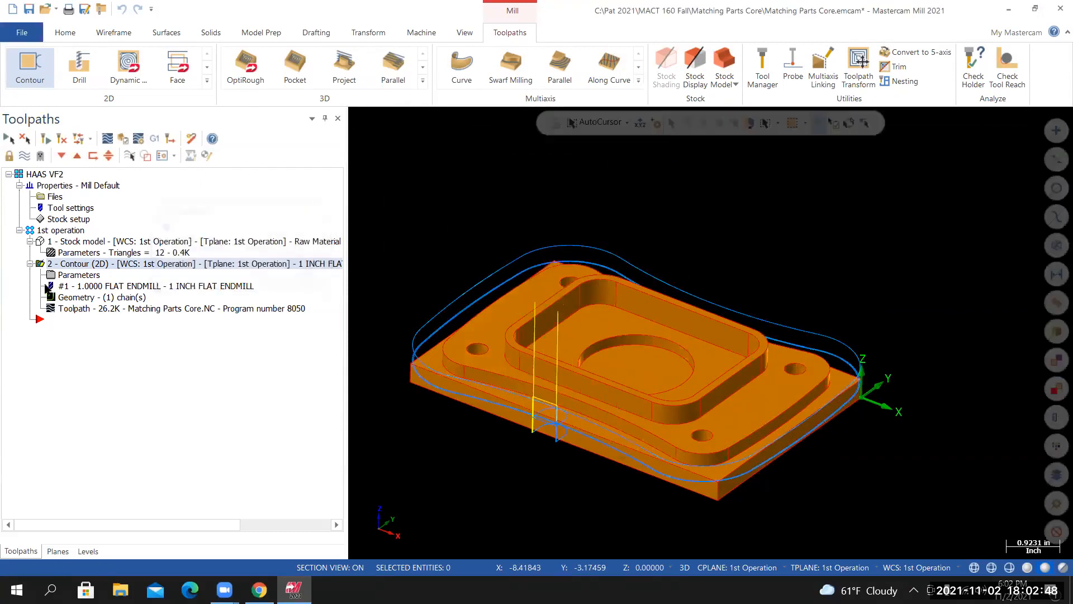
Hide the contour toolpath's display and save the part file
click(24, 158)
middle_drag(609, 448, 595, 457)
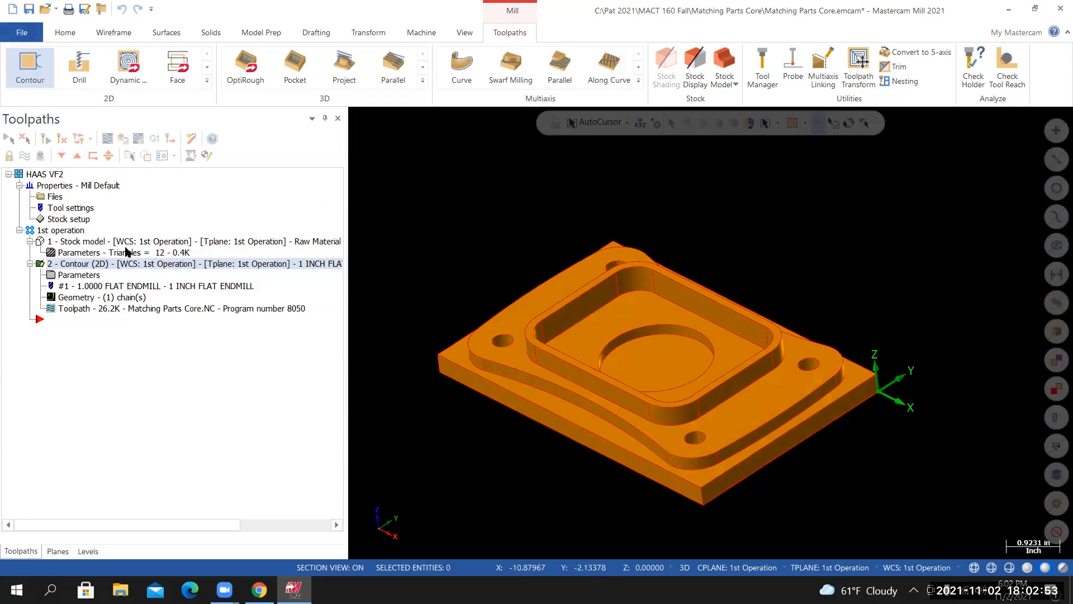
click(22, 35)
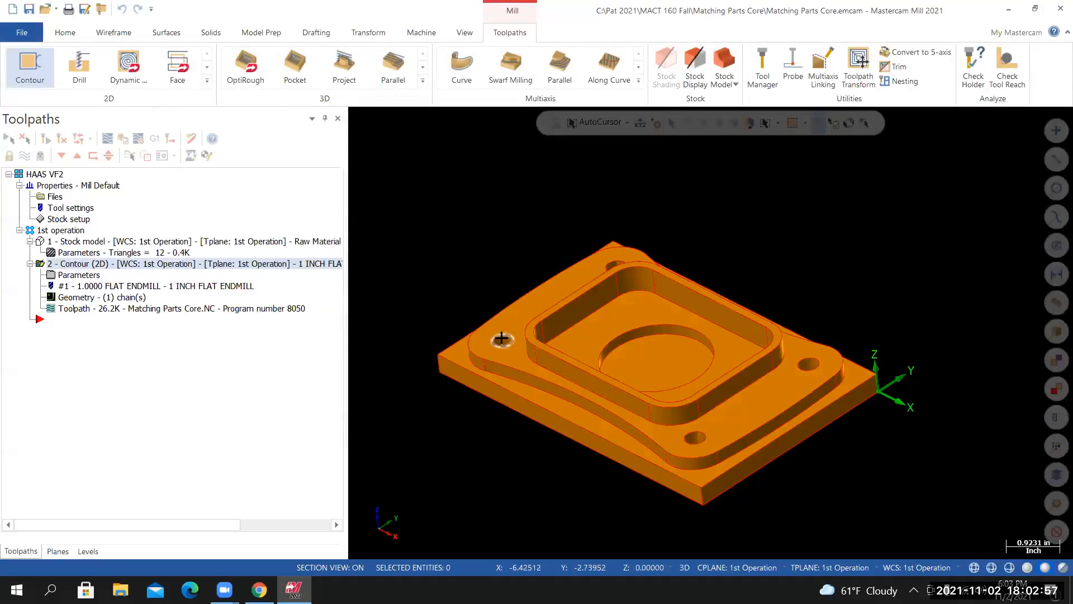
Switch to the isometric view and start a Verify simulation of all operations in the 1st operation group
middle_drag(503, 339, 491, 263)
right_click(490, 262)
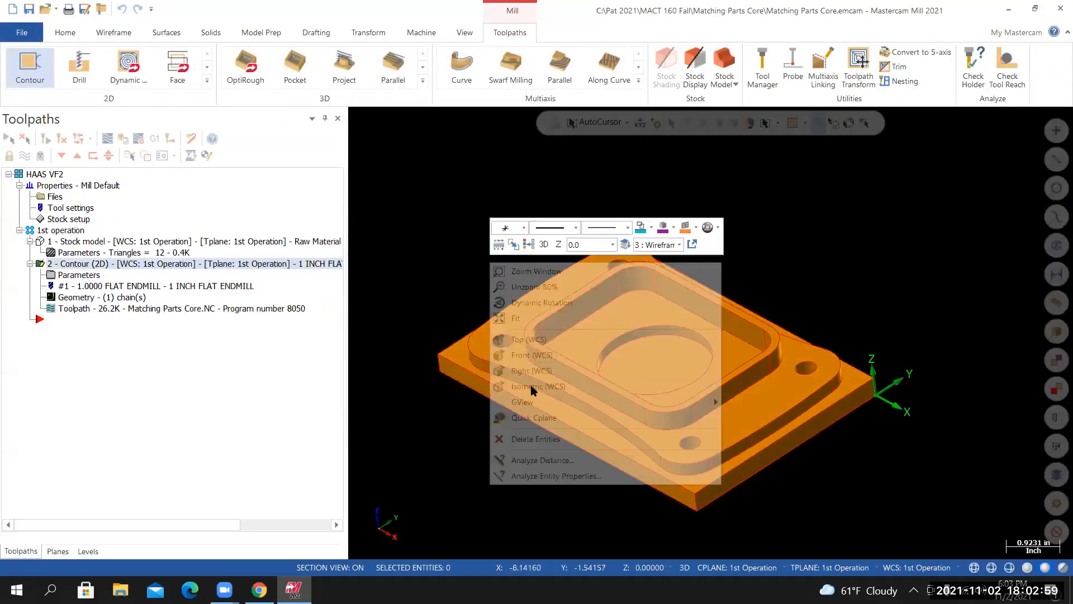
click(531, 386)
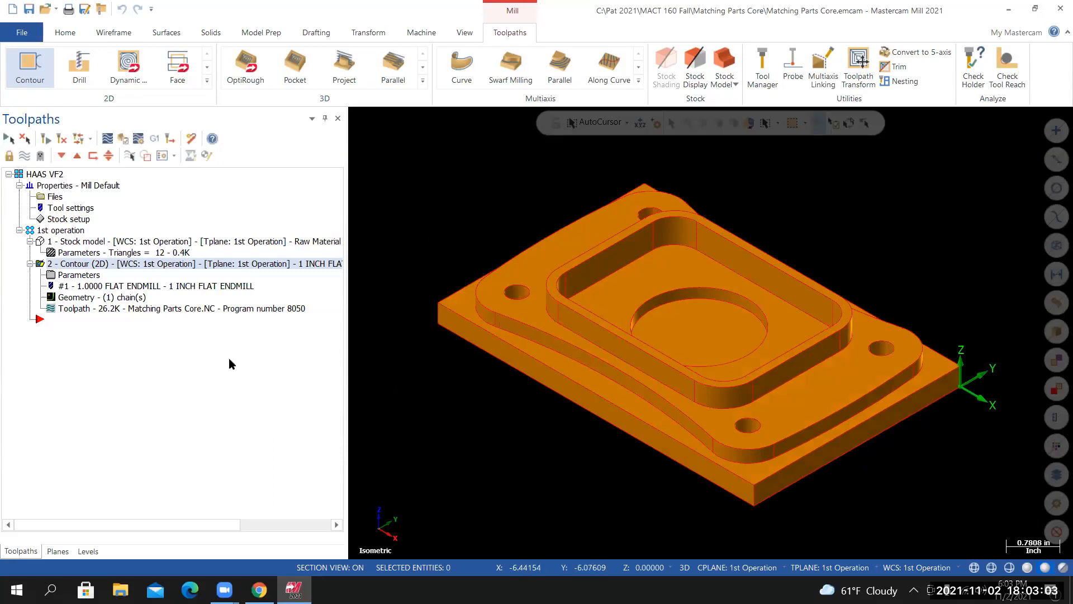
click(58, 231)
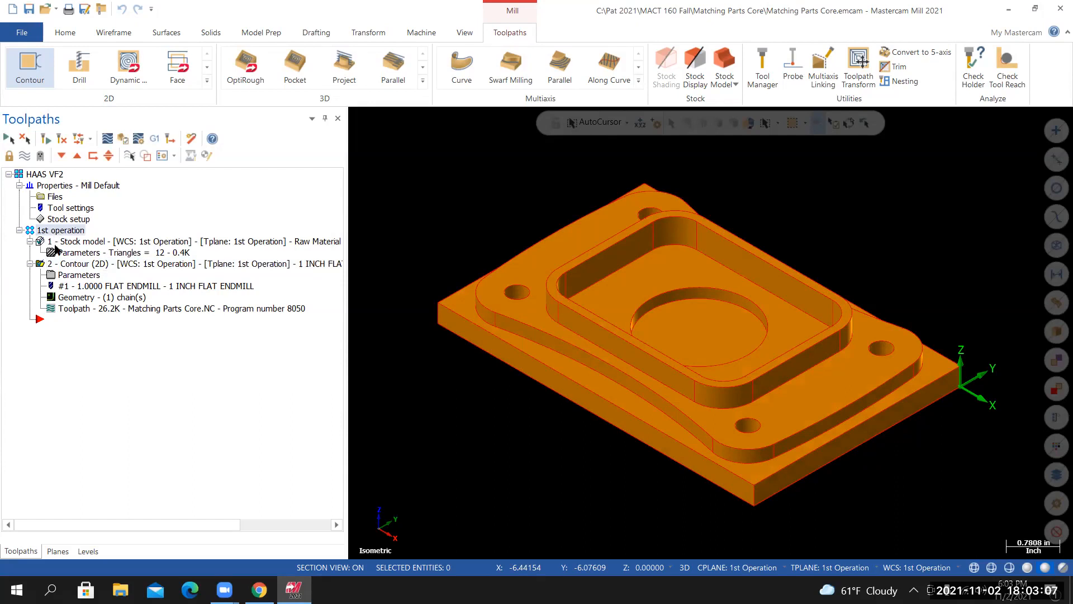
click(123, 138)
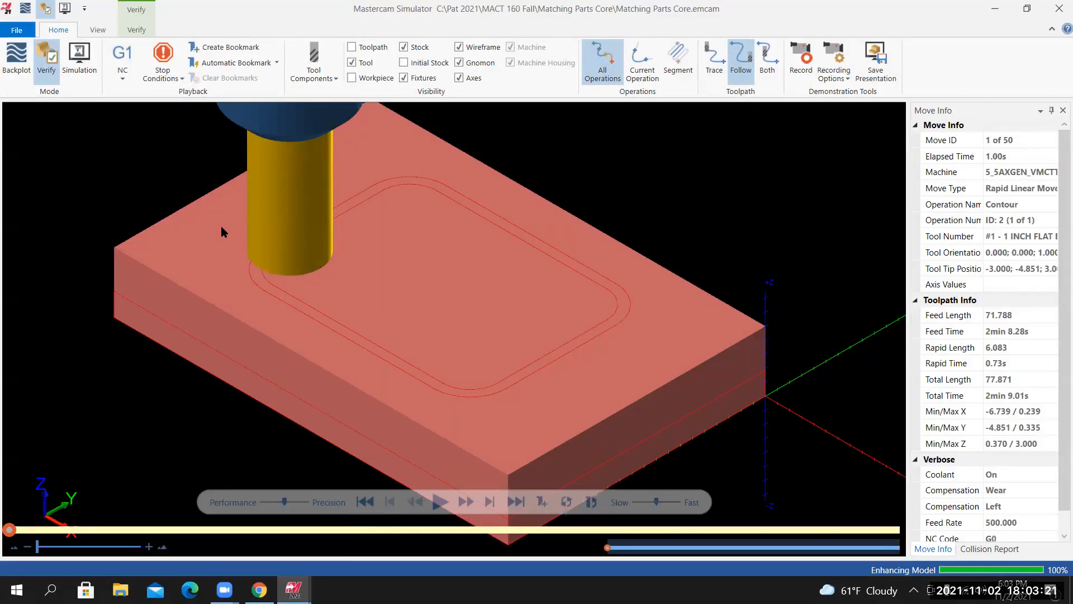
Change the simulation's stop conditions and shift the verification quality toward precision
middle_drag(434, 269, 457, 254)
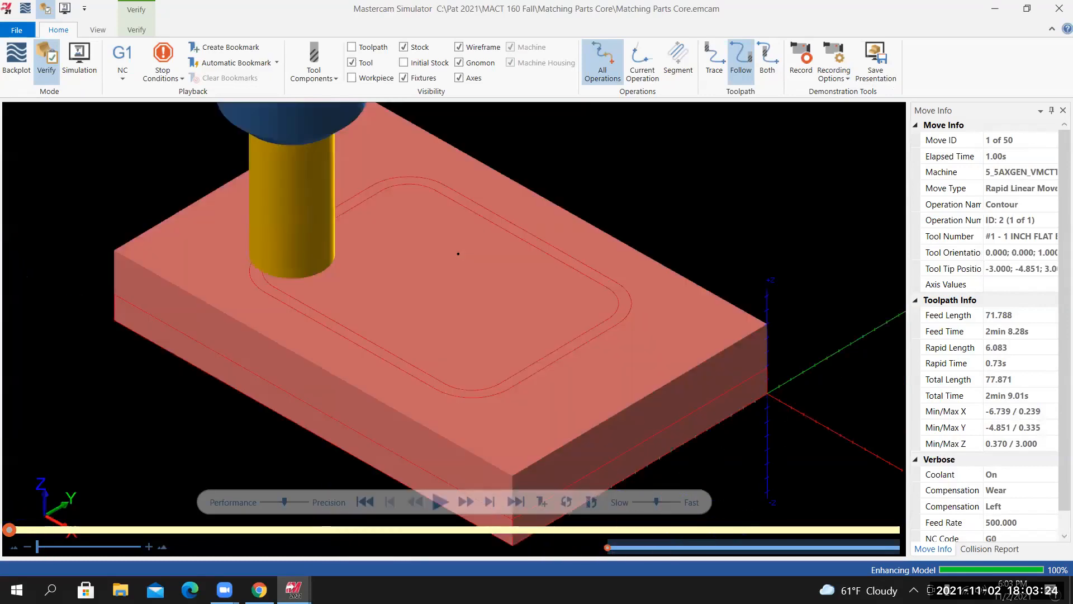
click(162, 83)
click(214, 177)
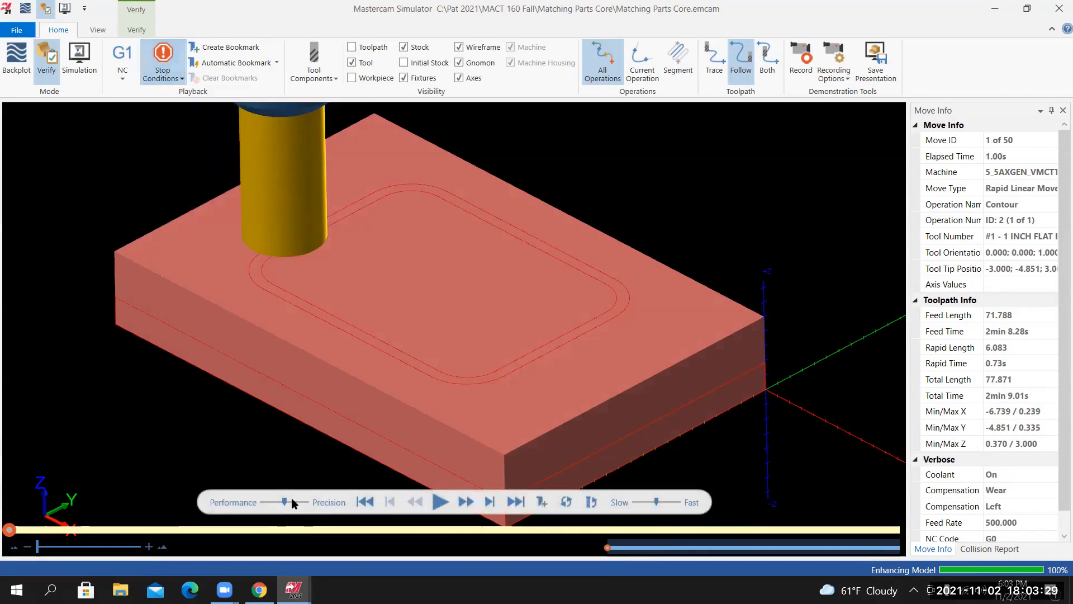
drag(284, 501, 294, 501)
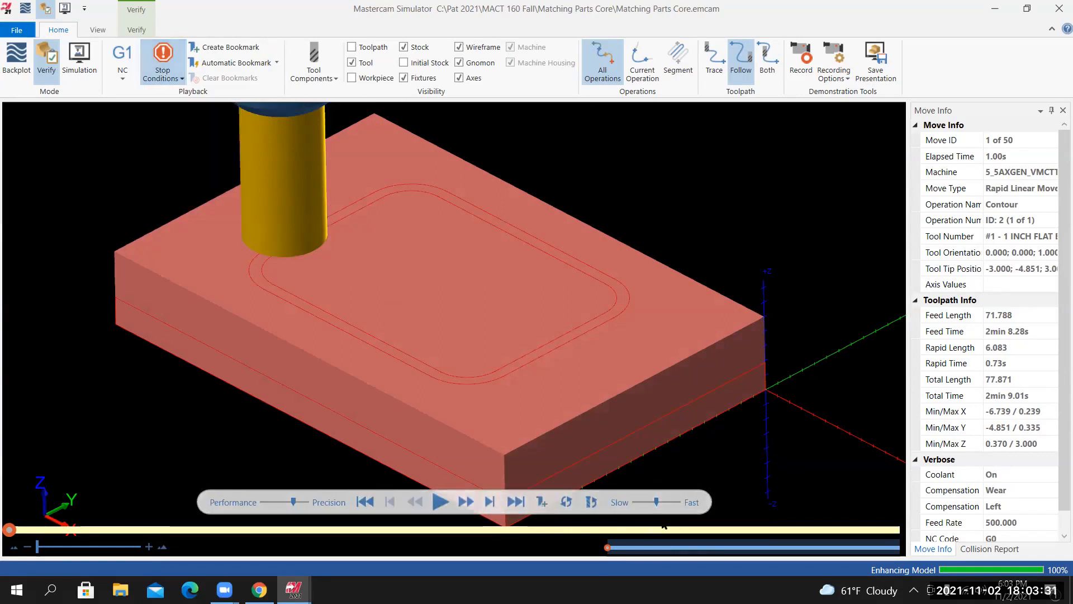
Play the Verify simulation at a slightly slower speed, examine the machined stock from several angles and return to the part in isometric view
drag(656, 502, 650, 503)
click(441, 502)
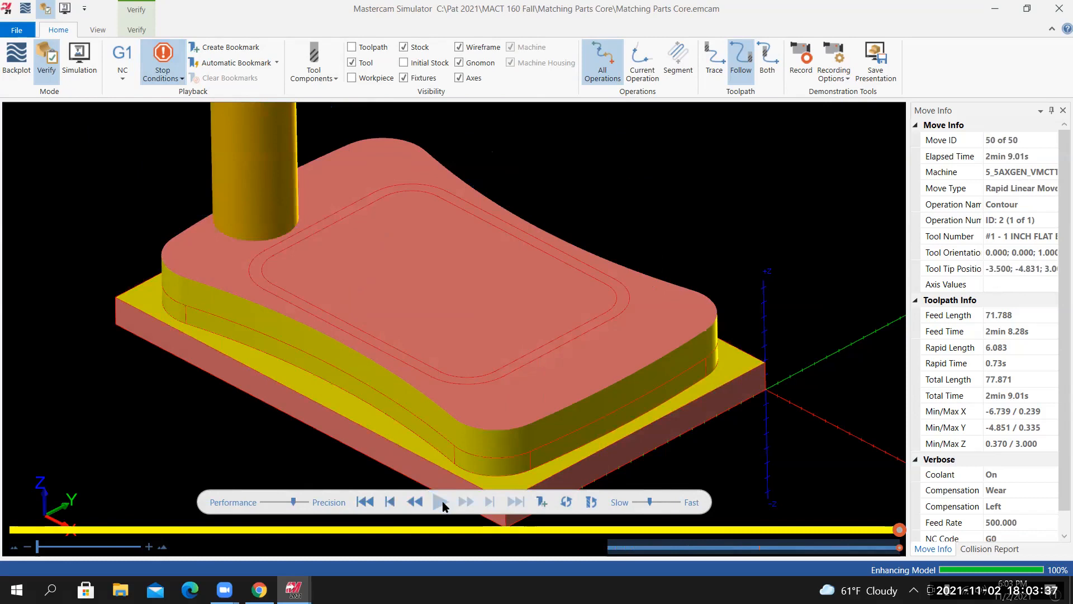
middle_drag(342, 401, 171, 366)
middle_drag(300, 406, 124, 272)
middle_drag(108, 322, 357, 354)
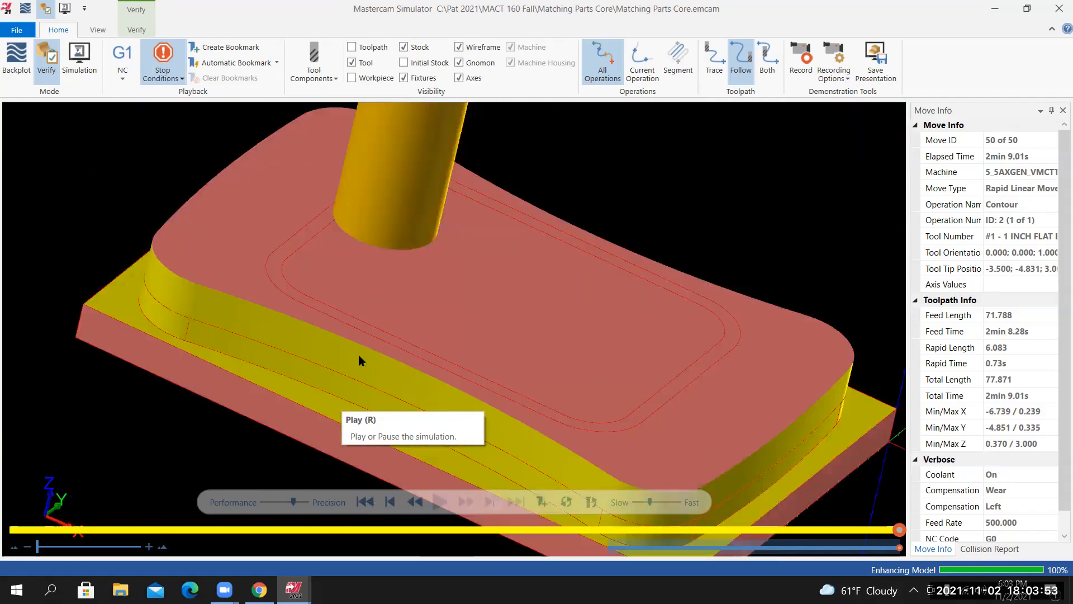
scroll(357, 354, down, 3)
click(1056, 8)
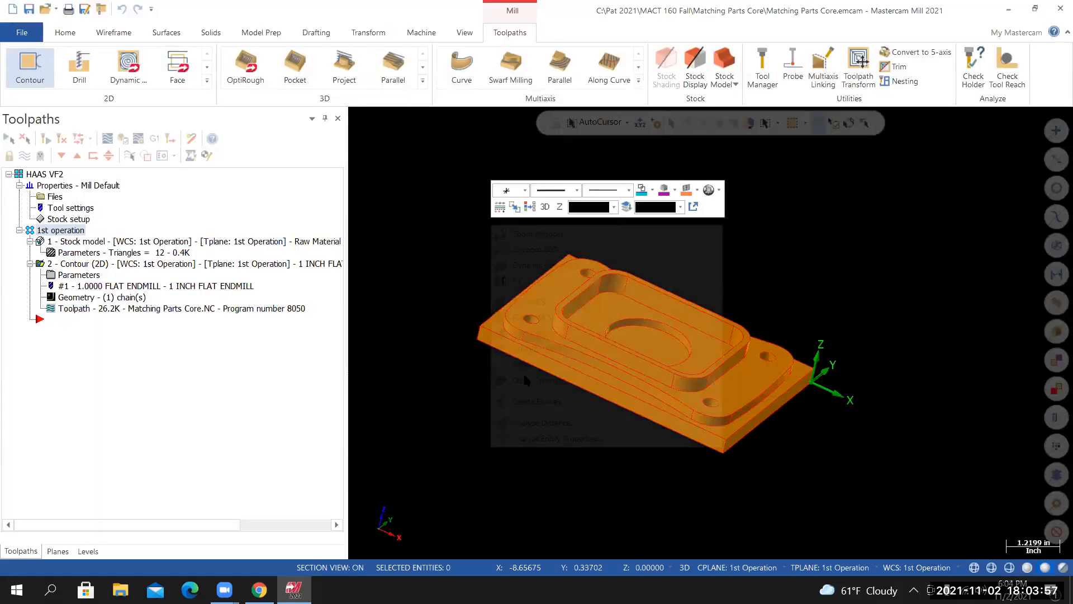
click(25, 33)
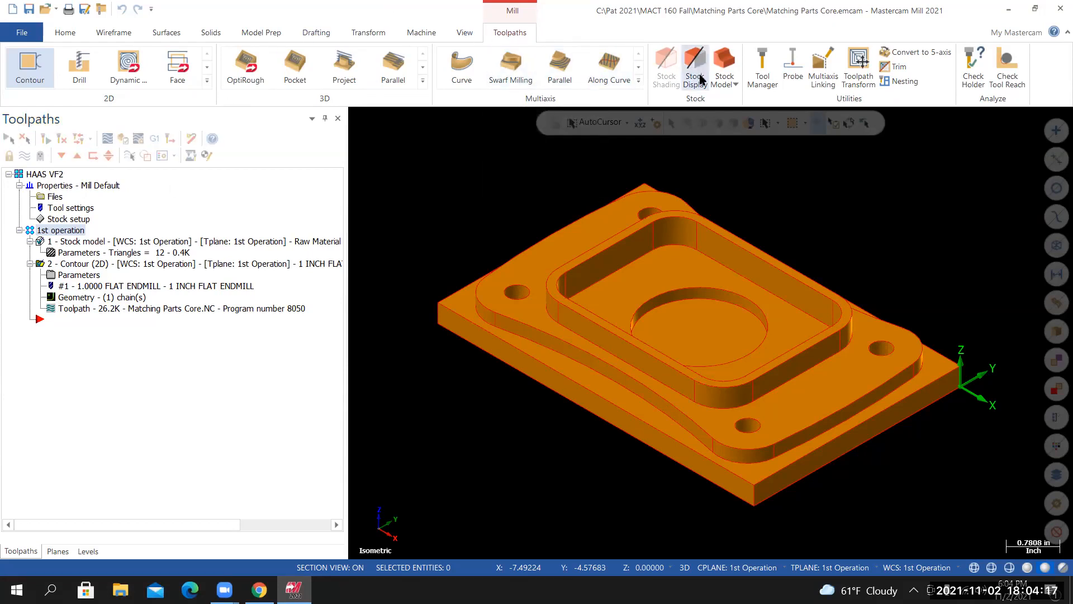
Create a stock model named Arc Contour that uses the Raw Material stock model as its initial stock shape
click(727, 66)
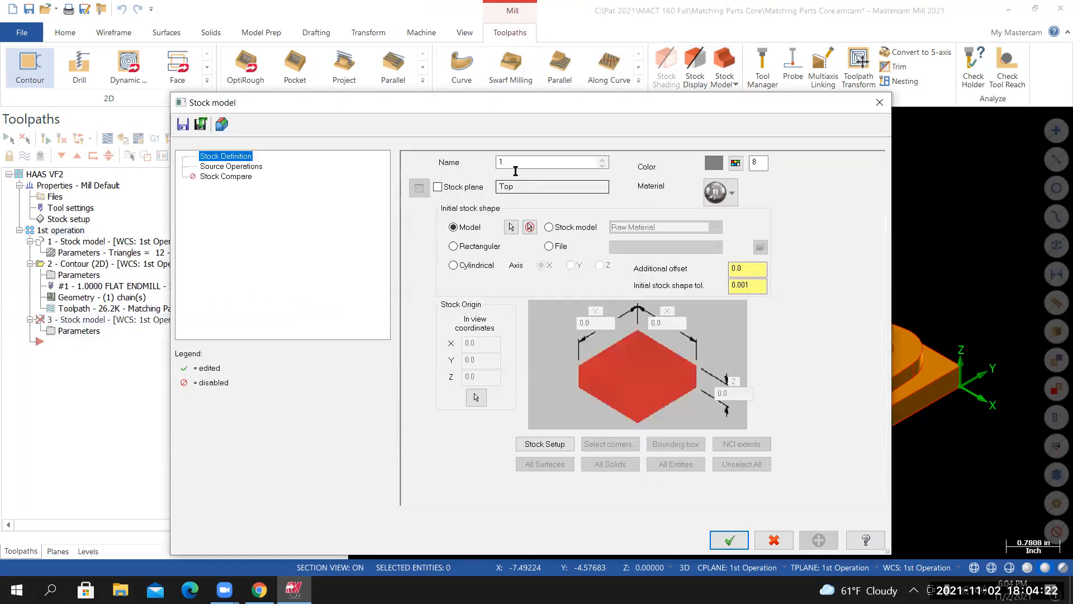
drag(509, 163, 480, 163)
text(a)
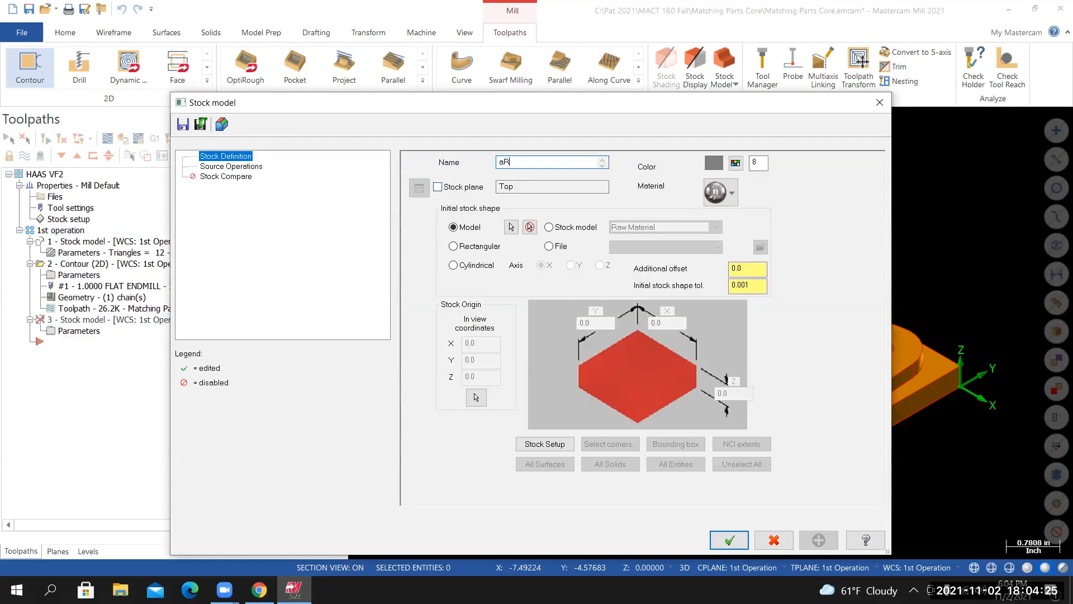
text(rc con)
click(549, 227)
click(639, 228)
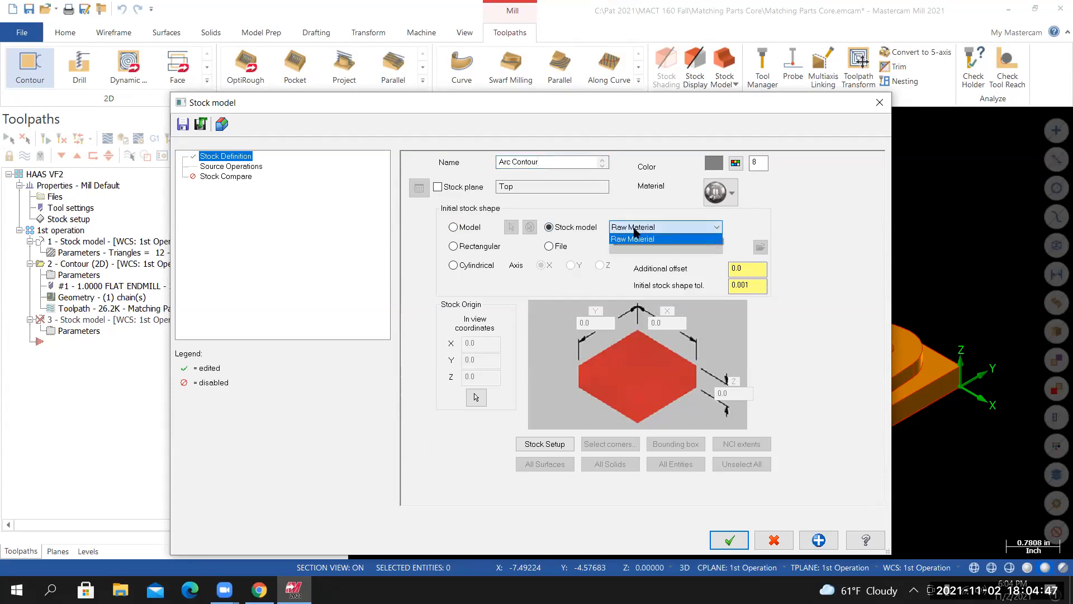
click(637, 239)
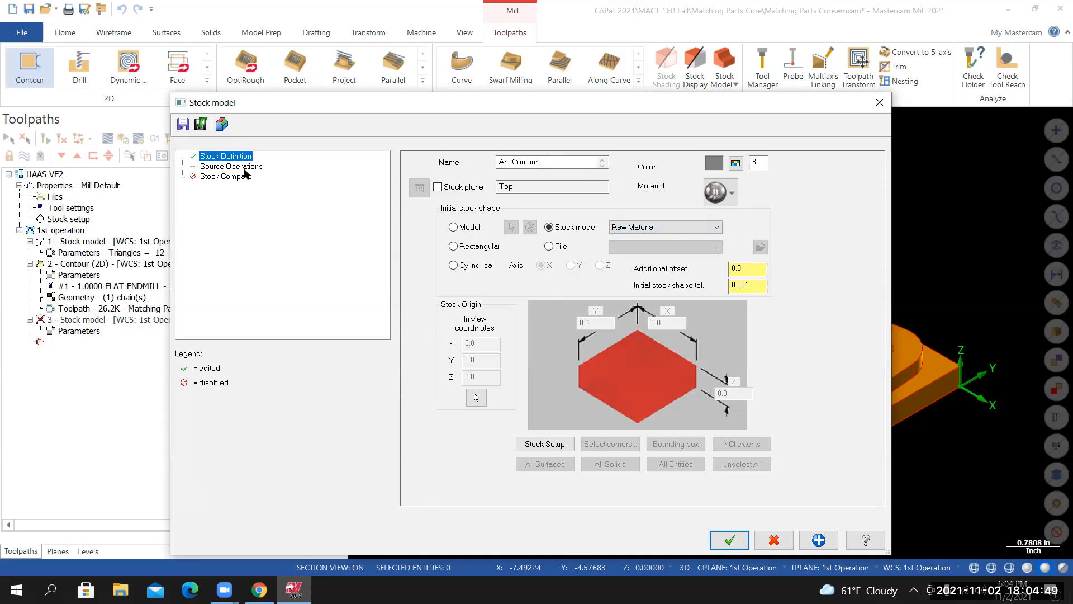
Set the 2D Contour arc profile operation as the stock model's source operation and generate the model
key(Down)
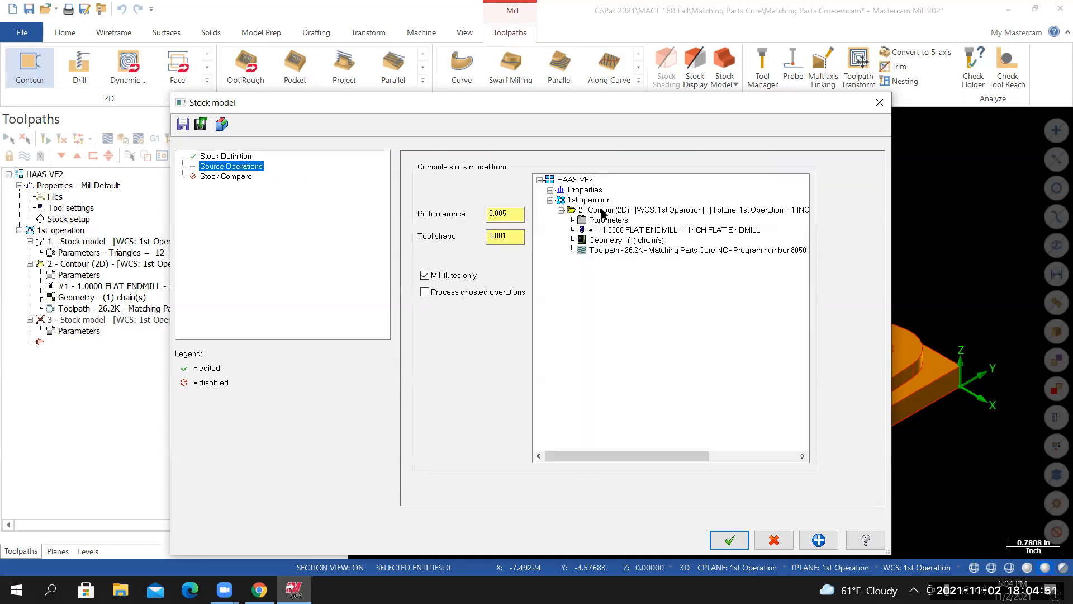
click(595, 213)
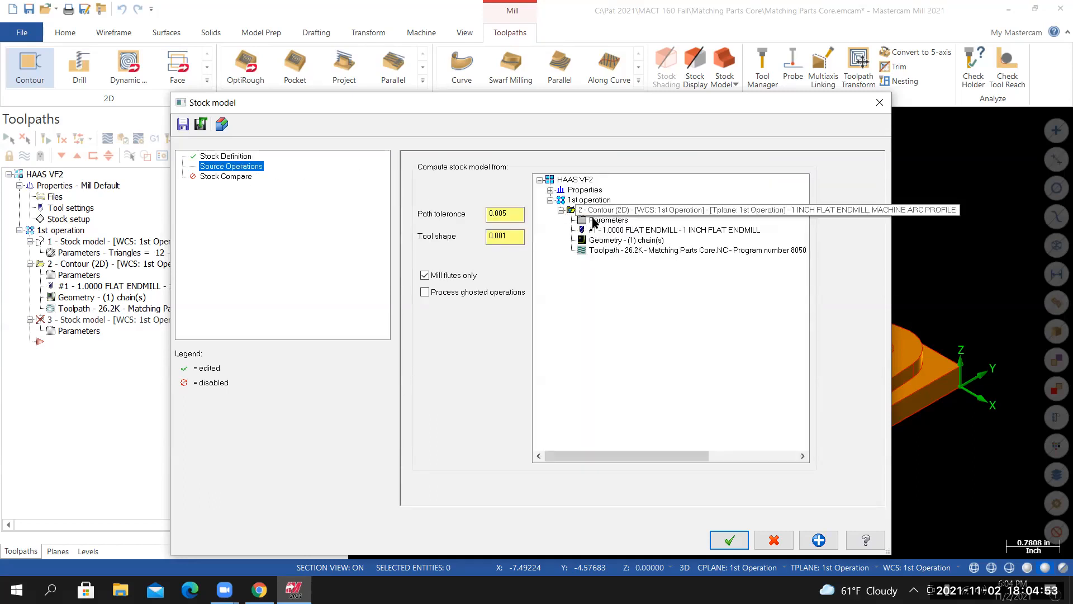
click(731, 536)
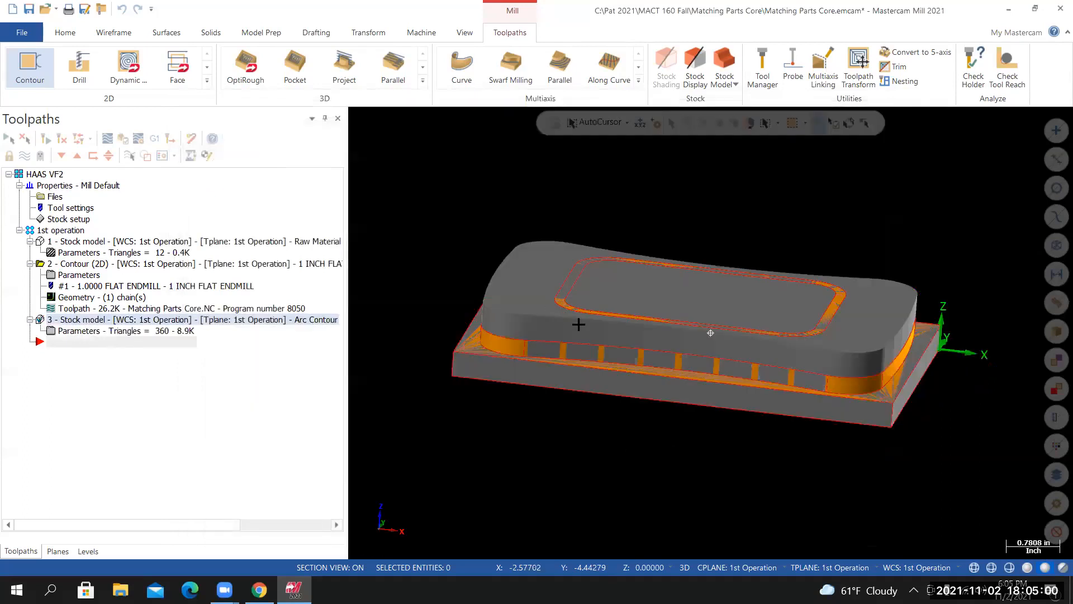
Examine the Arc Contour stock model against the part from several angles, especially along the arc profile walls
middle_drag(577, 324, 672, 339)
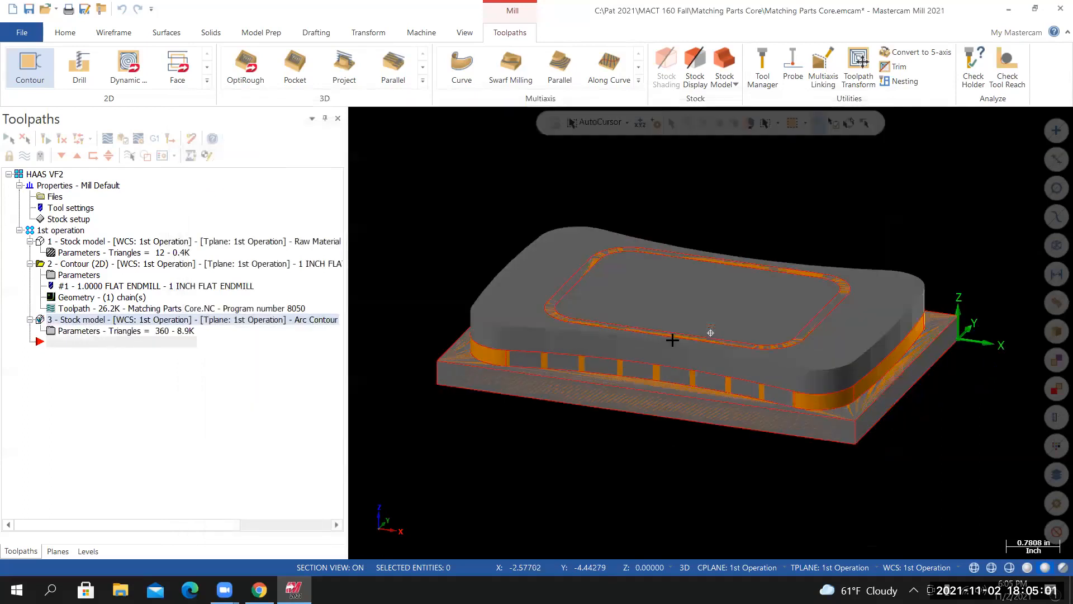
middle_drag(474, 314, 507, 284)
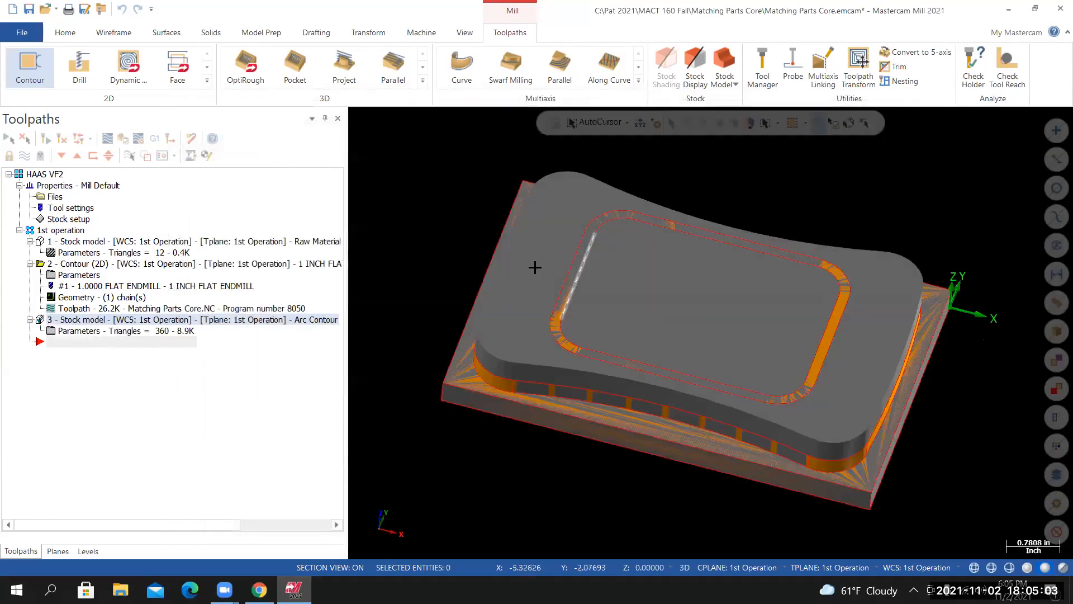
middle_drag(527, 376, 577, 389)
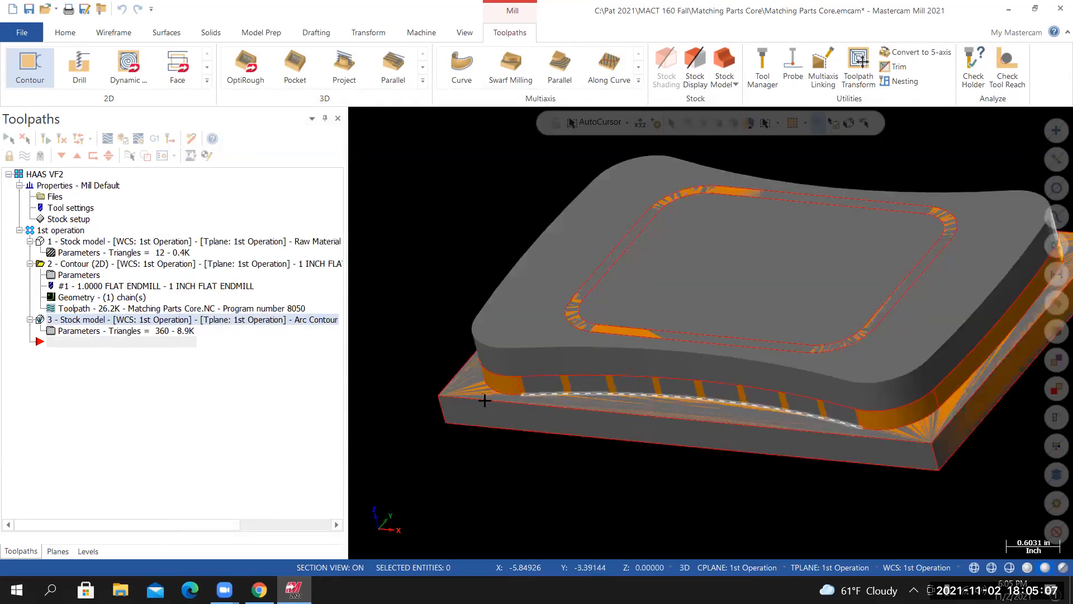
scroll(484, 400, up, 1)
scroll(642, 411, up, 1)
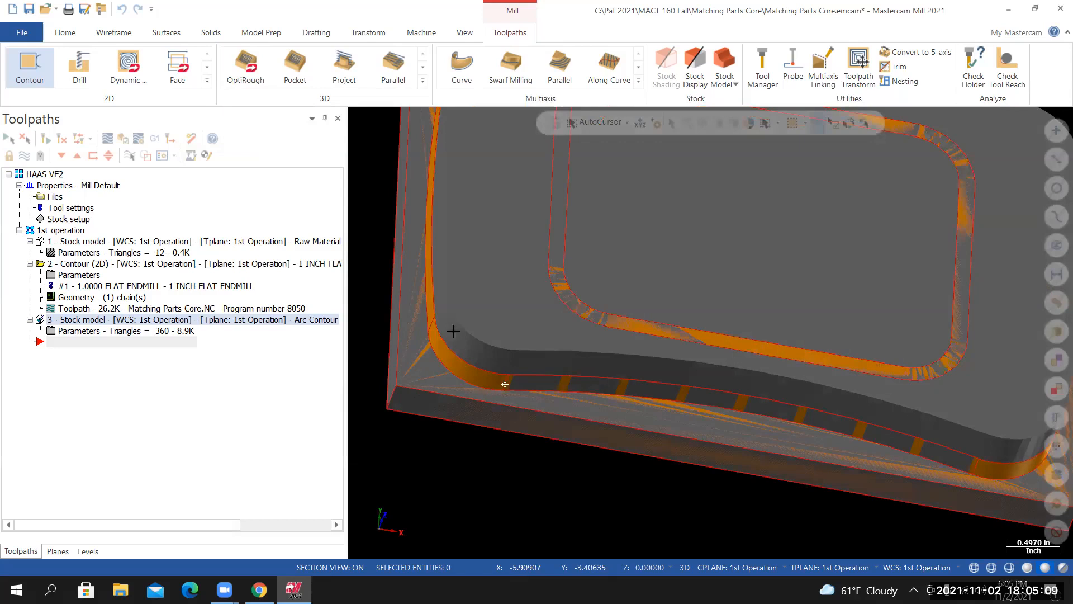
middle_drag(445, 311, 616, 371)
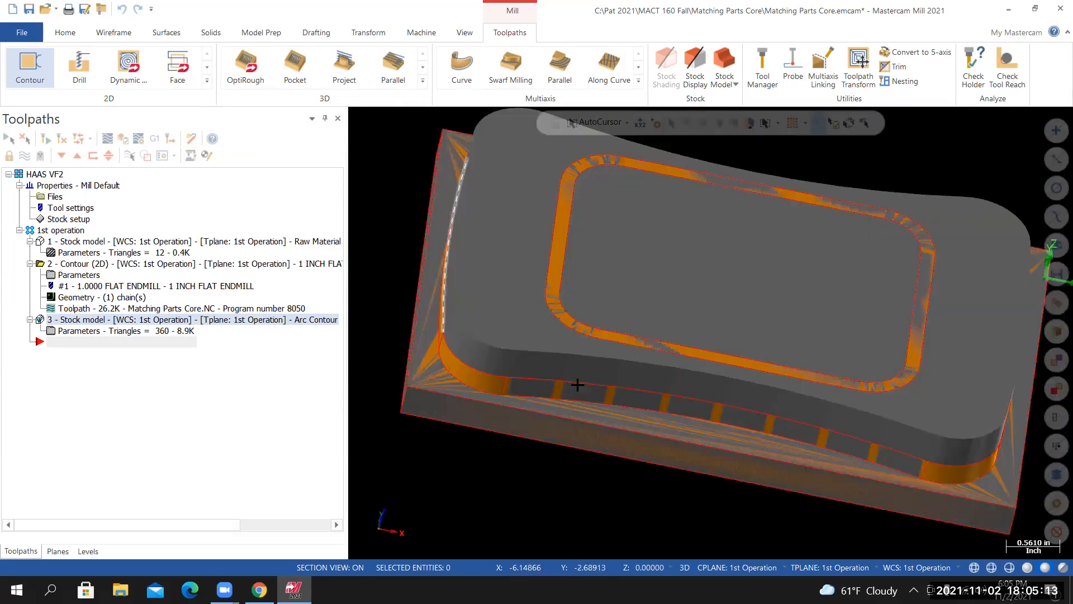
middle_drag(534, 400, 421, 417)
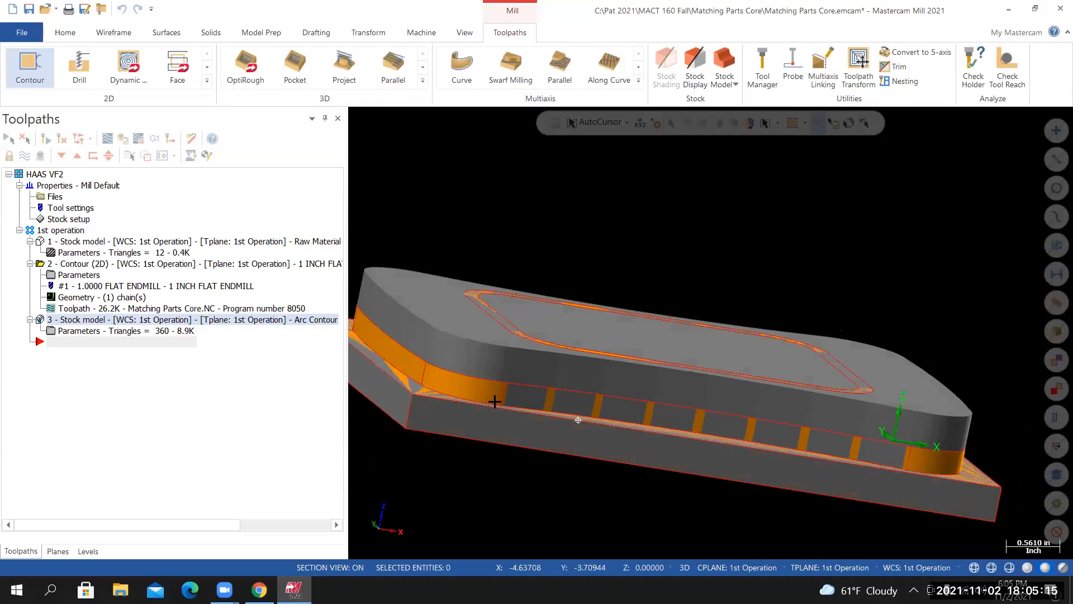
middle_drag(398, 372, 358, 359)
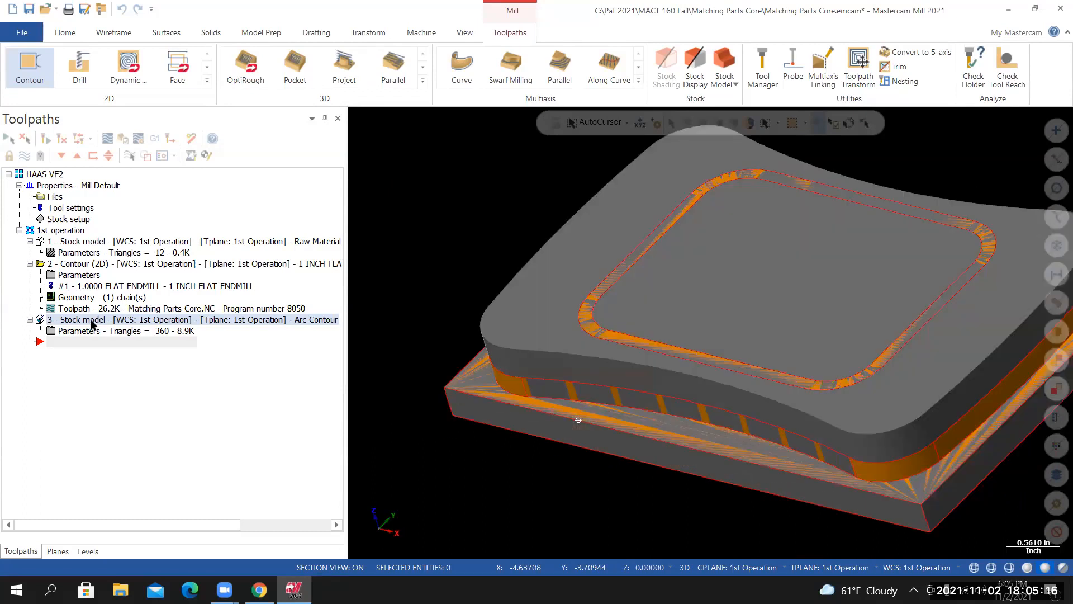
Hide the Arc Contour stock model, restore the isometric view and save the part file
click(25, 155)
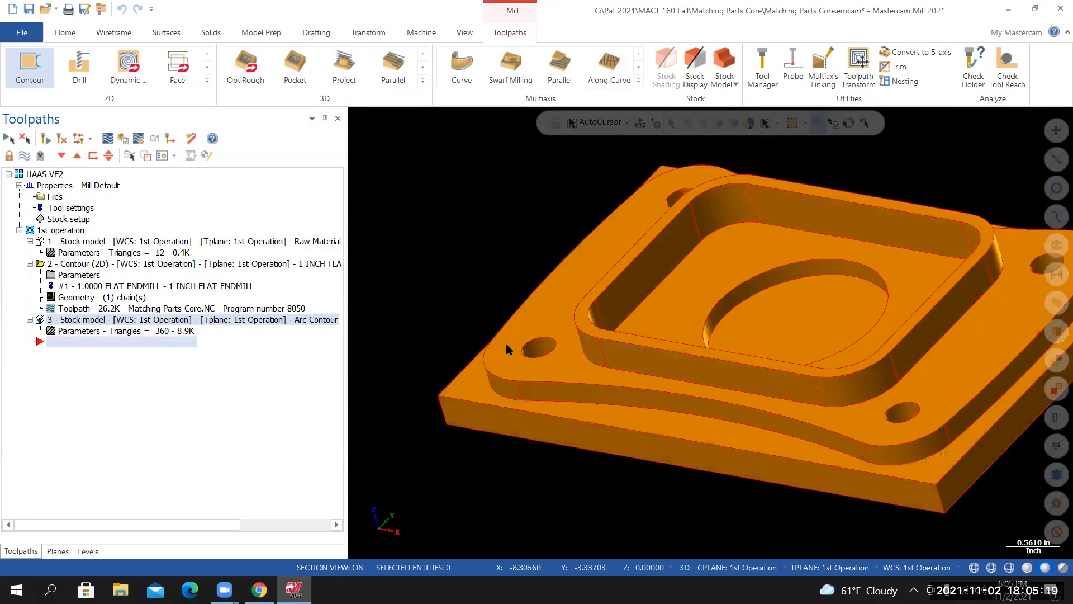
right_click(471, 215)
click(520, 340)
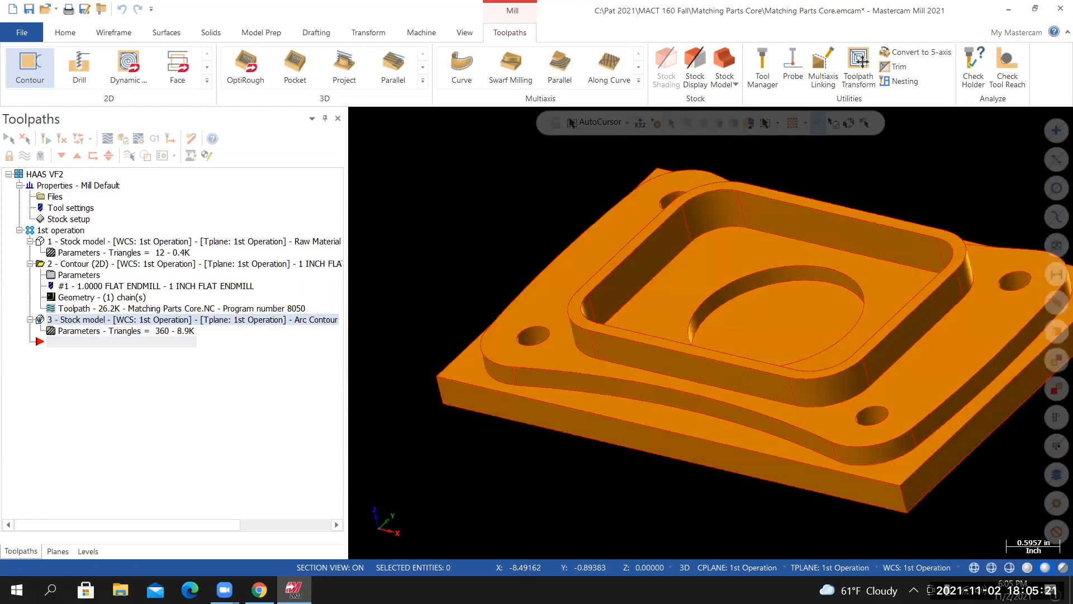
click(22, 32)
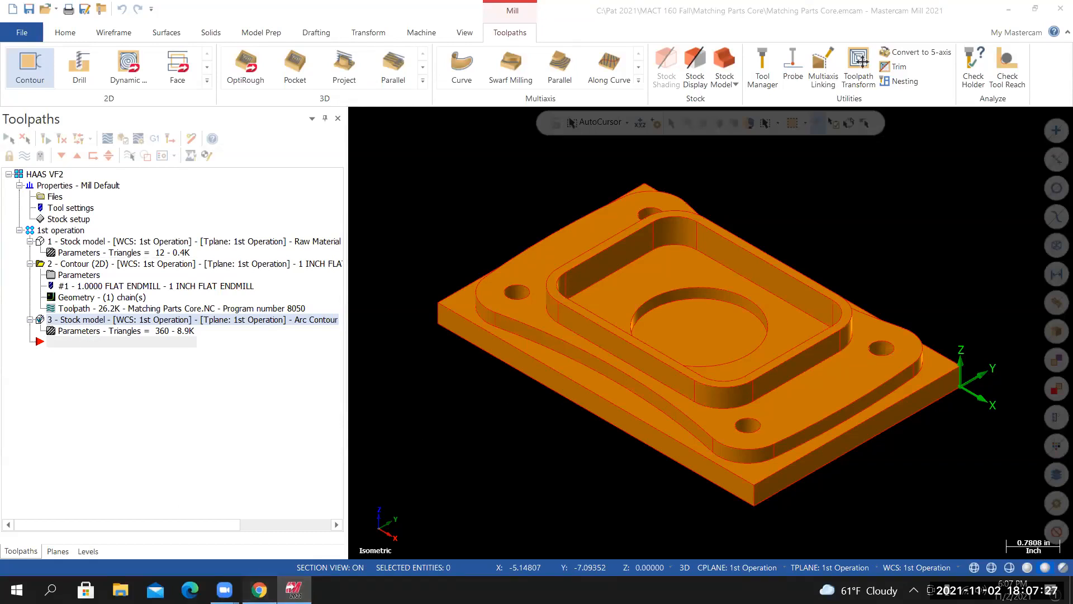
Switch to Chrome and review the Matching Parts Core toolpath step list and the Machine Group Properties reference pages
click(259, 590)
scroll(562, 398, up, 15)
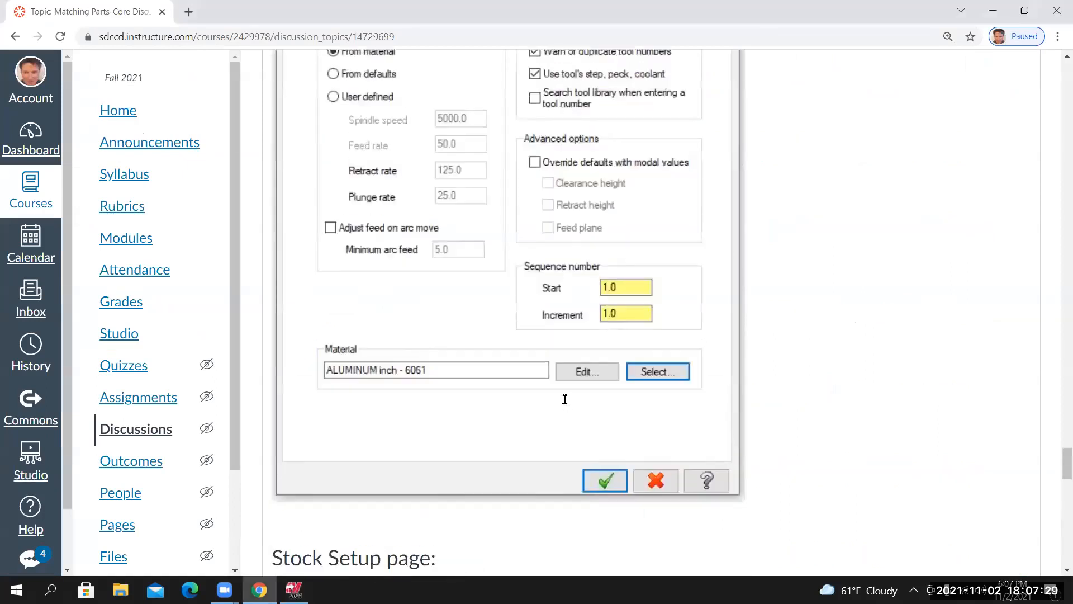
scroll(563, 400, up, 10)
scroll(363, 266, up, 6)
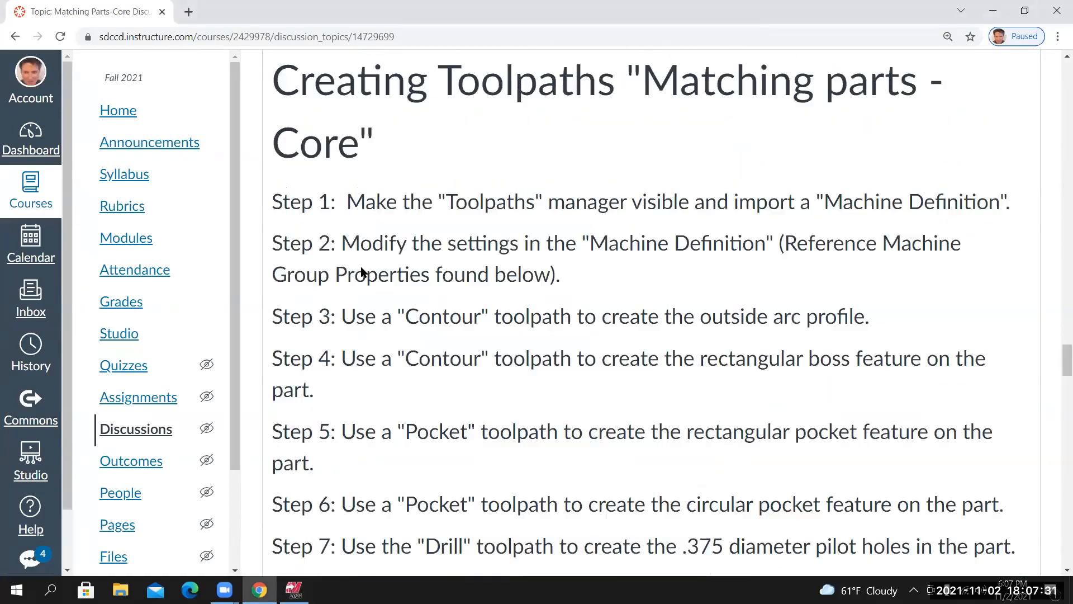
scroll(473, 281, down, 1)
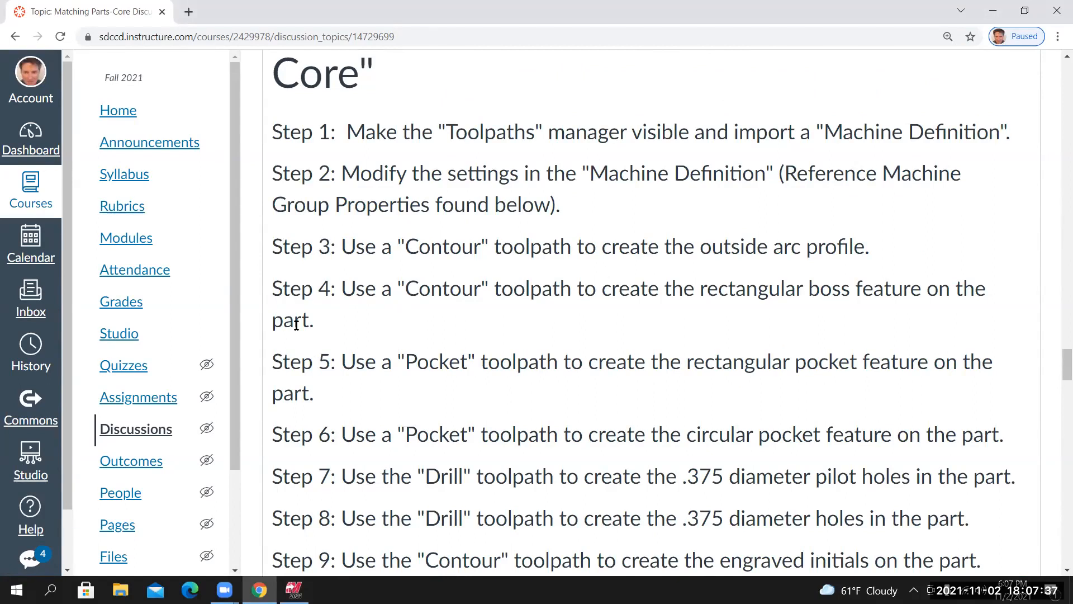
scroll(531, 378, down, 1)
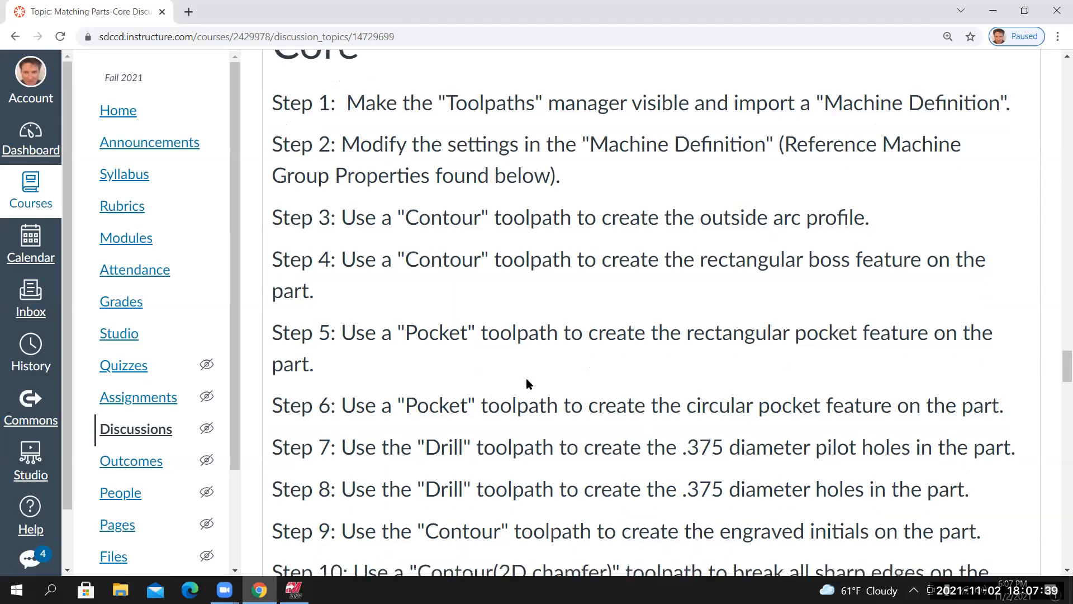
scroll(530, 384, down, 15)
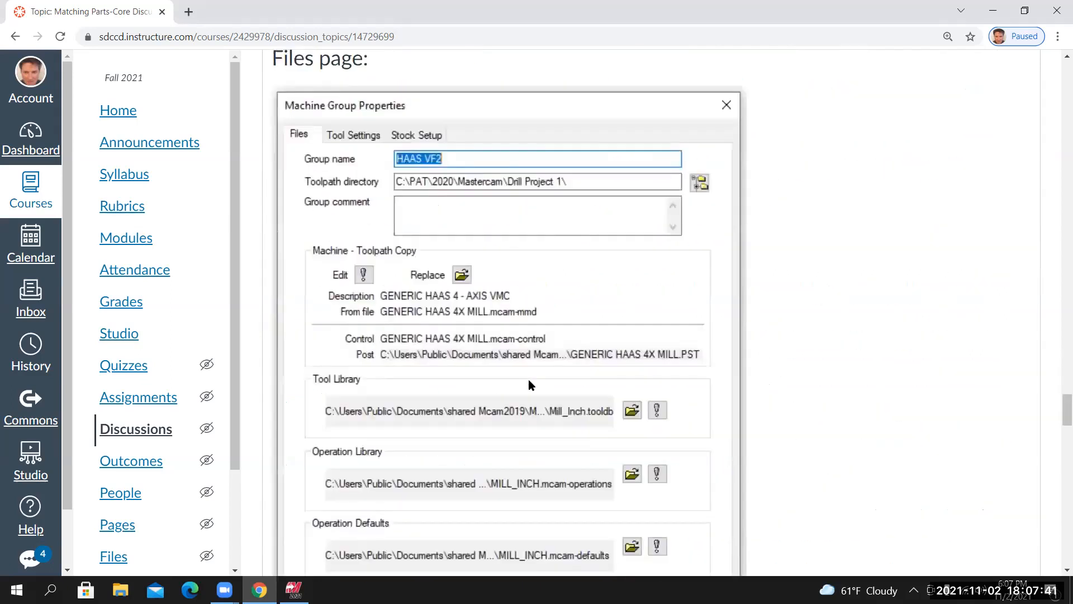
scroll(528, 385, down, 15)
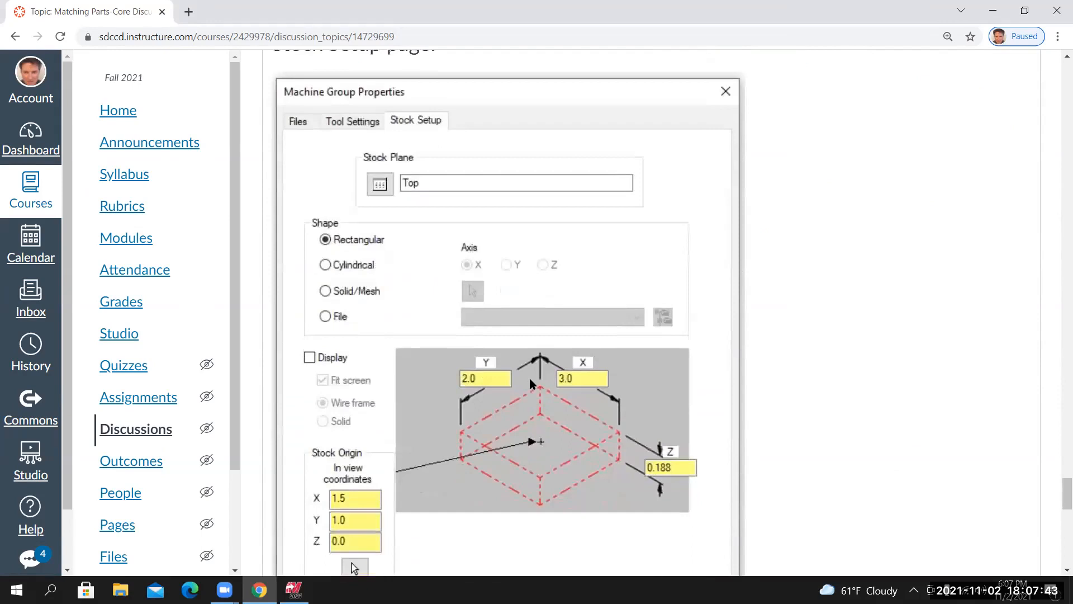
scroll(454, 322, down, 4)
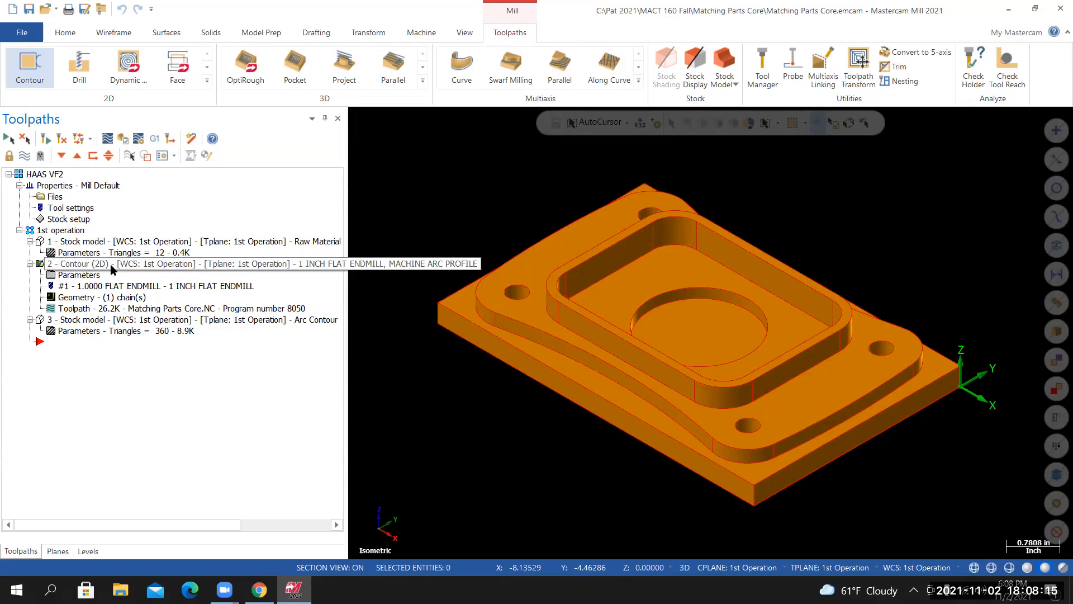
Copy the 2D Contour arc profile operation and paste it after the Arc Contour stock model in the 1st operation group
right_click(76, 268)
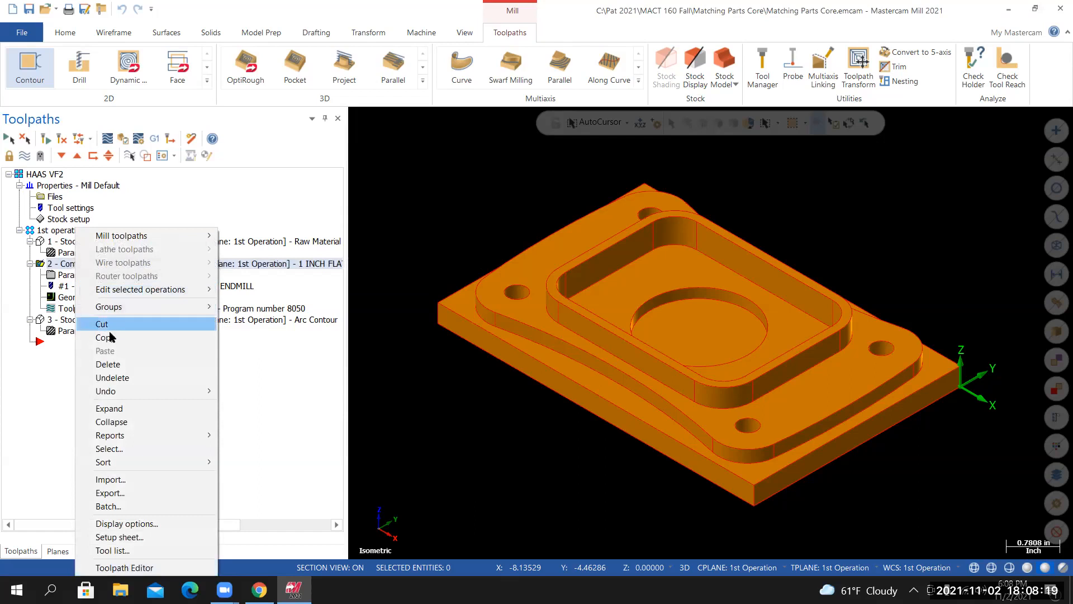
click(48, 384)
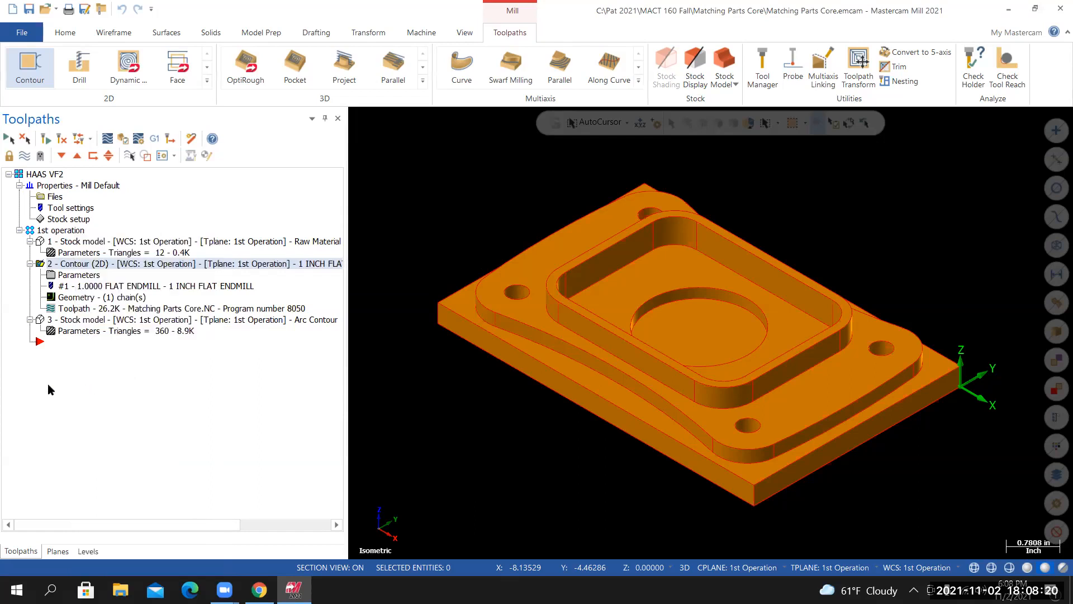
right_click(40, 343)
click(71, 353)
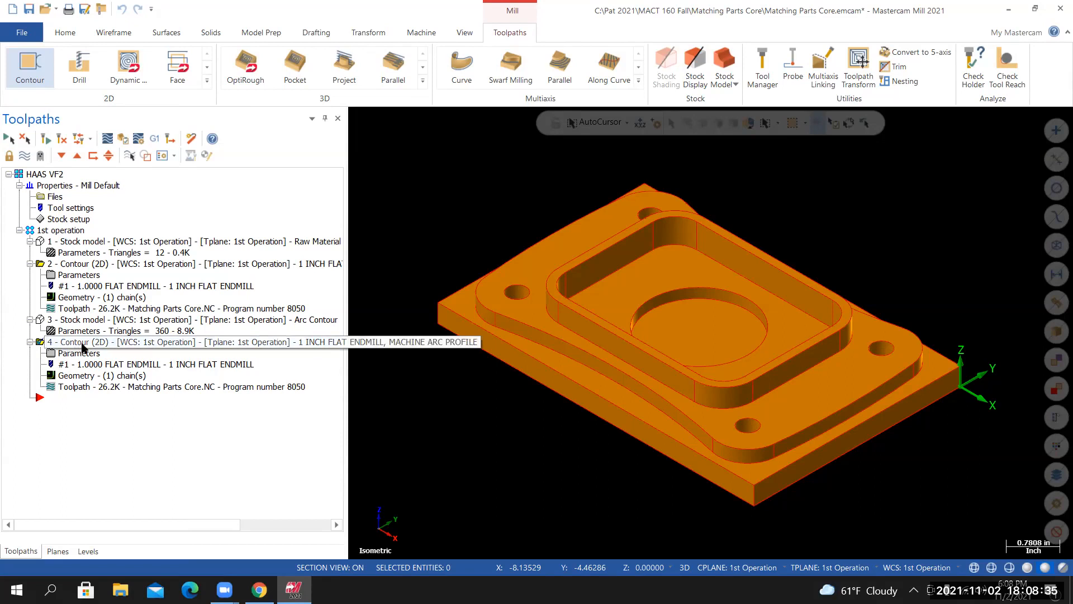
Rechain the copied contour operation's geometry to the outer top edge of the rectangular boss
click(77, 377)
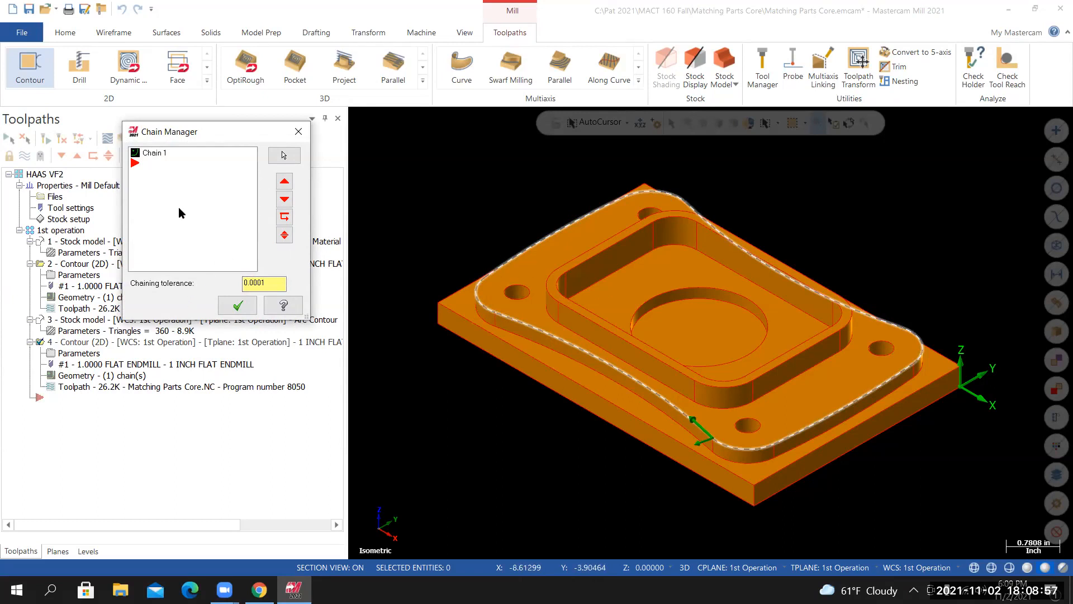
drag(188, 131, 196, 136)
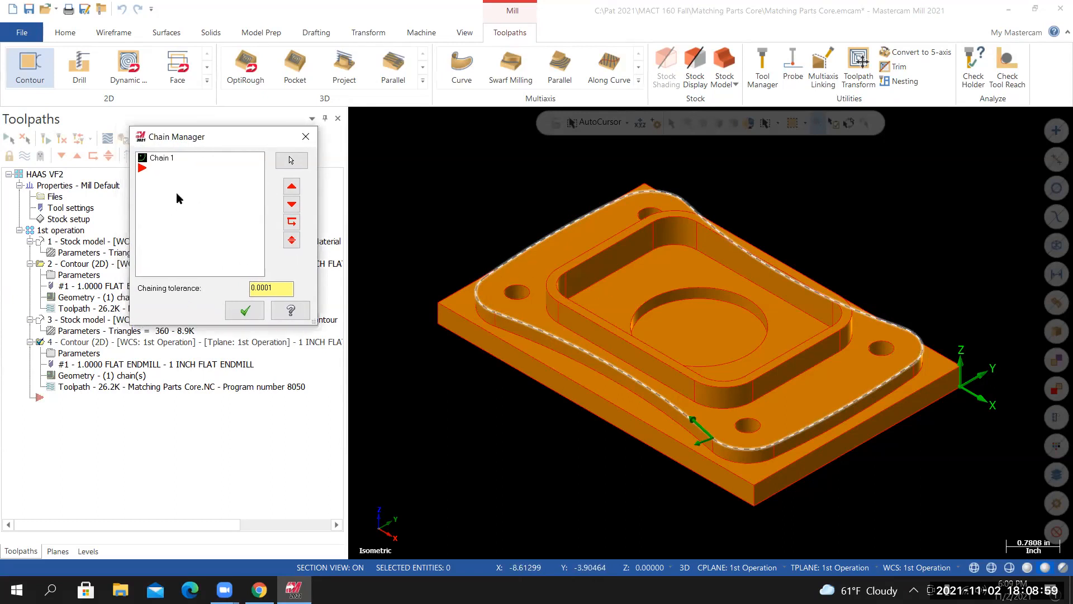
right_click(177, 194)
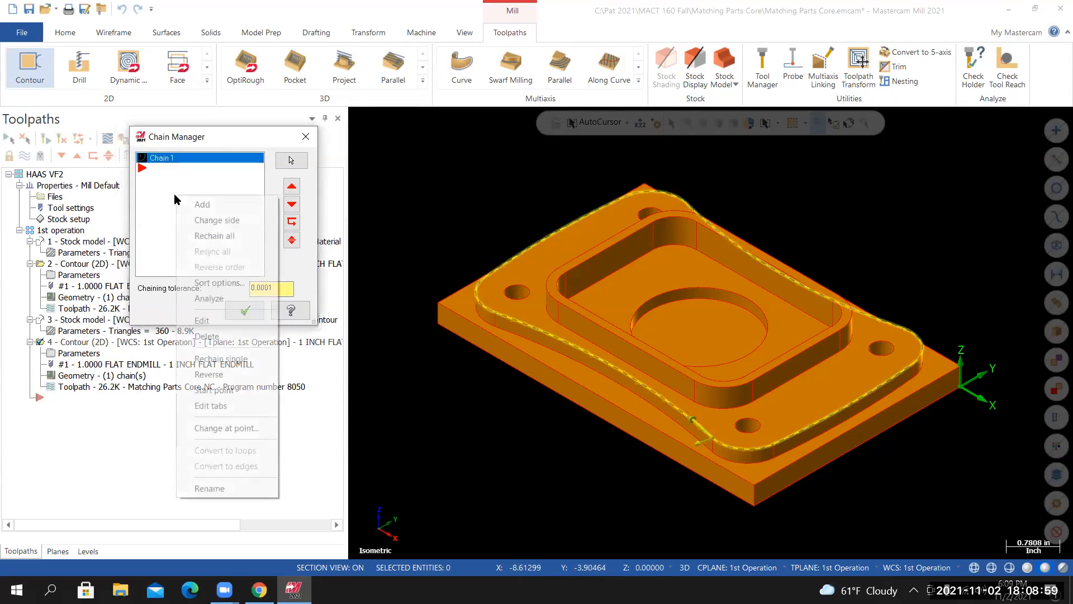
click(211, 236)
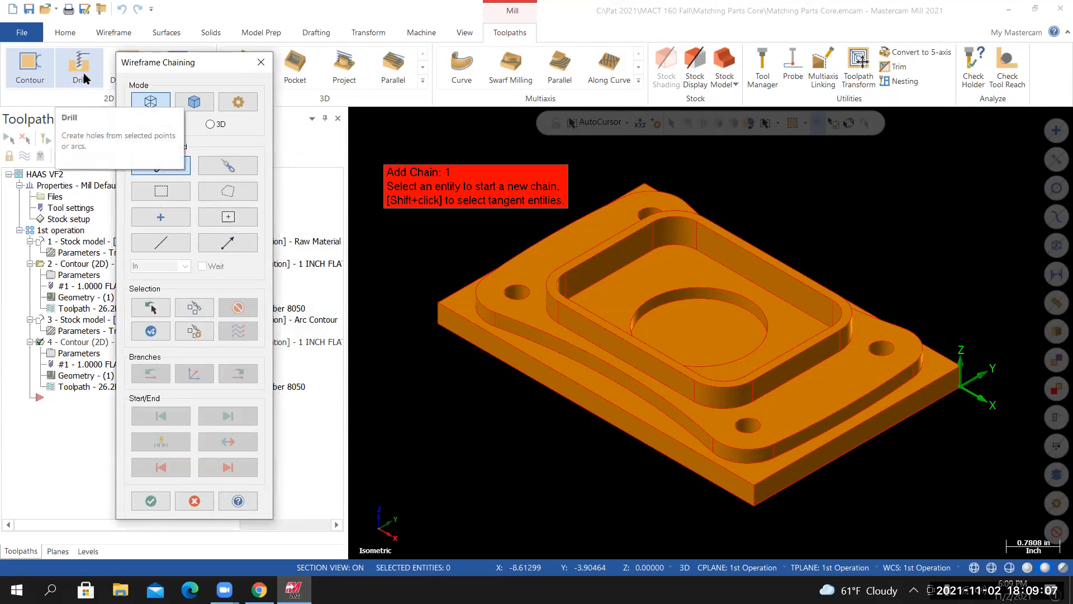
scroll(653, 413, up, 1)
scroll(656, 408, up, 1)
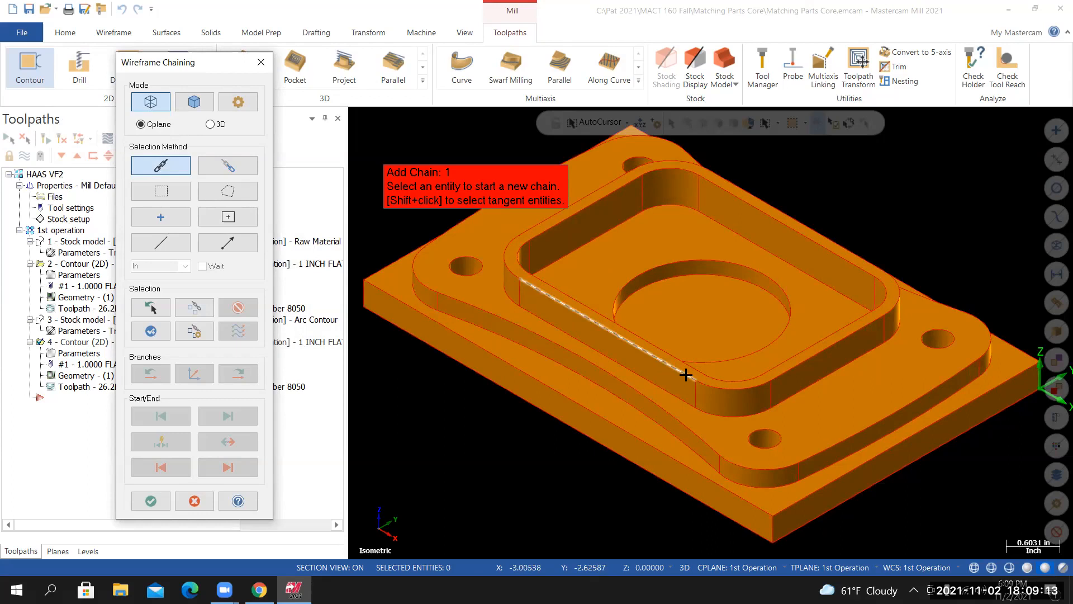
click(686, 374)
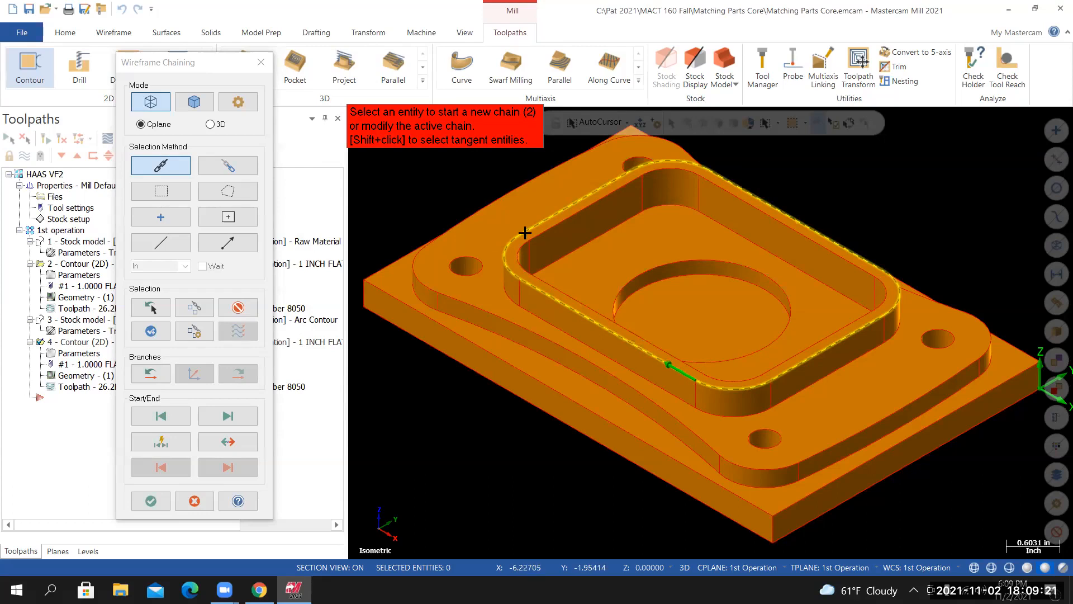
click(153, 501)
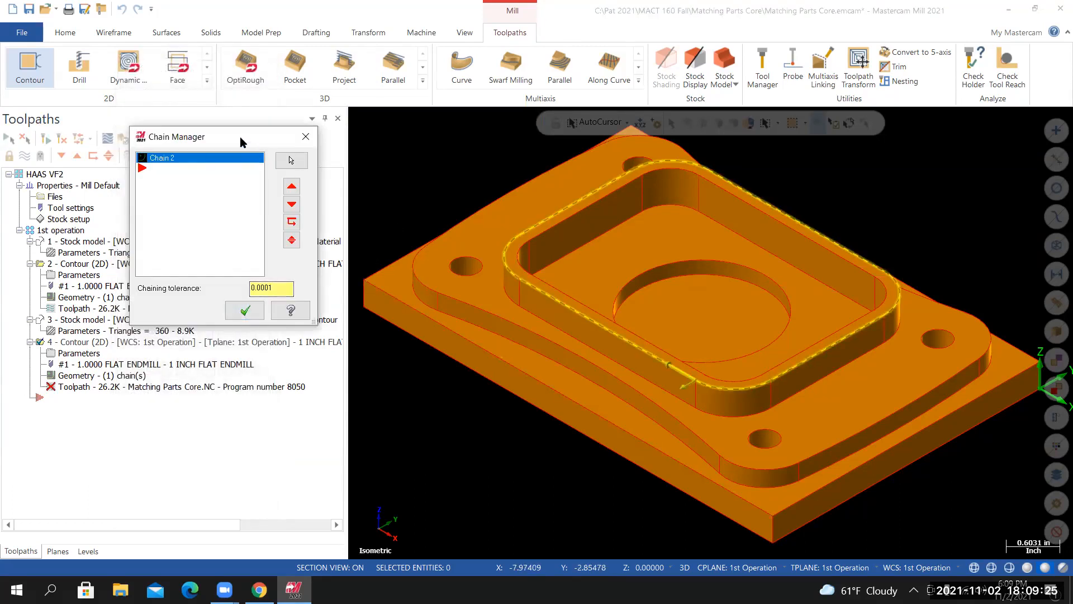
drag(279, 147, 316, 152)
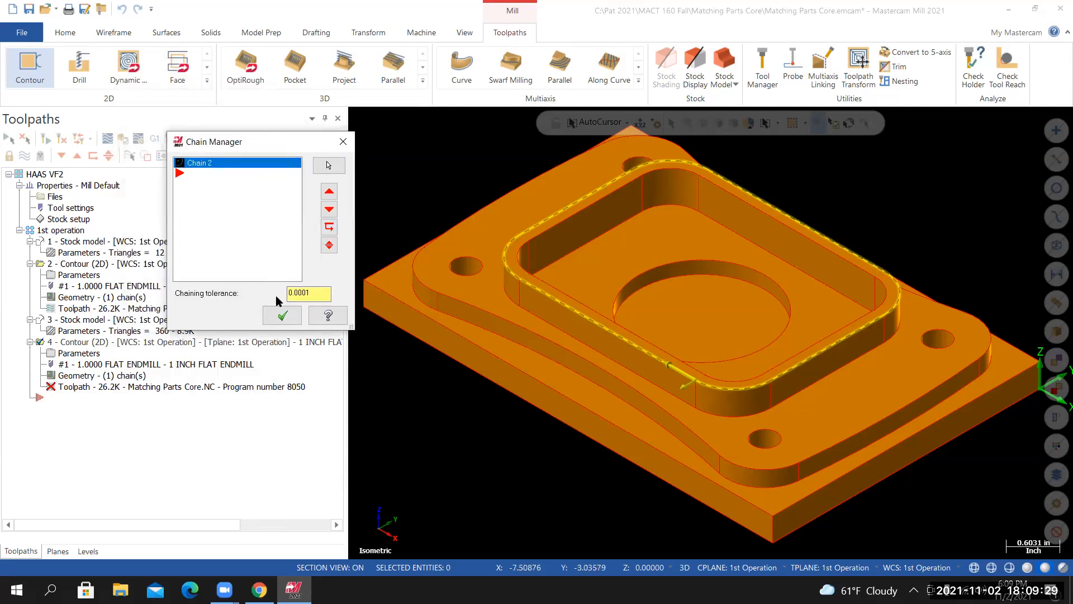
click(282, 317)
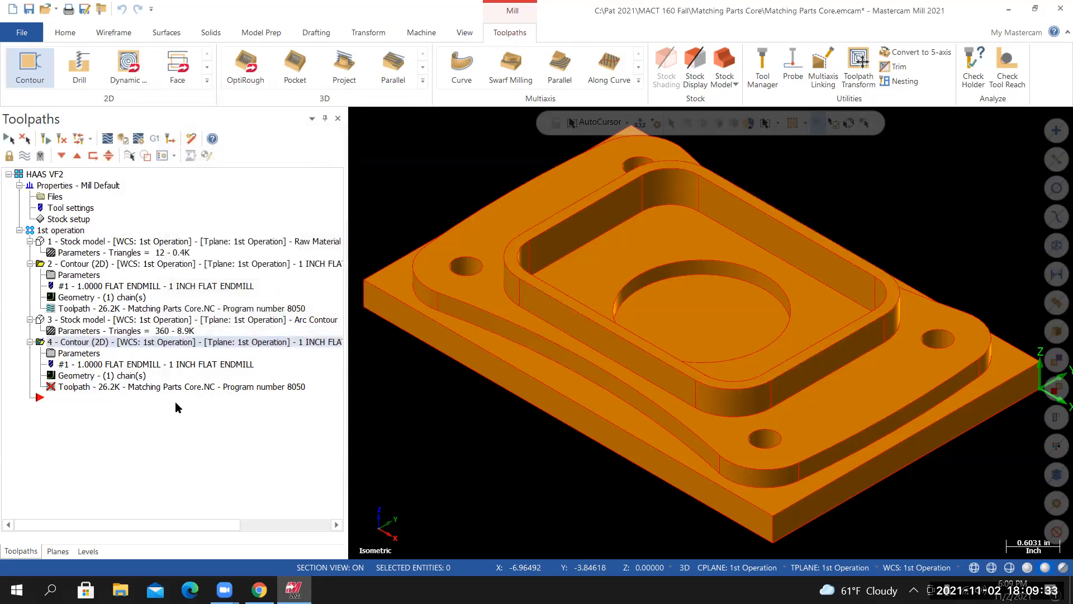
Change the copied contour's tool comment to "1 INCH FLAT ENDMILL, MACHINE RECTANGLE PROFILE"
click(95, 354)
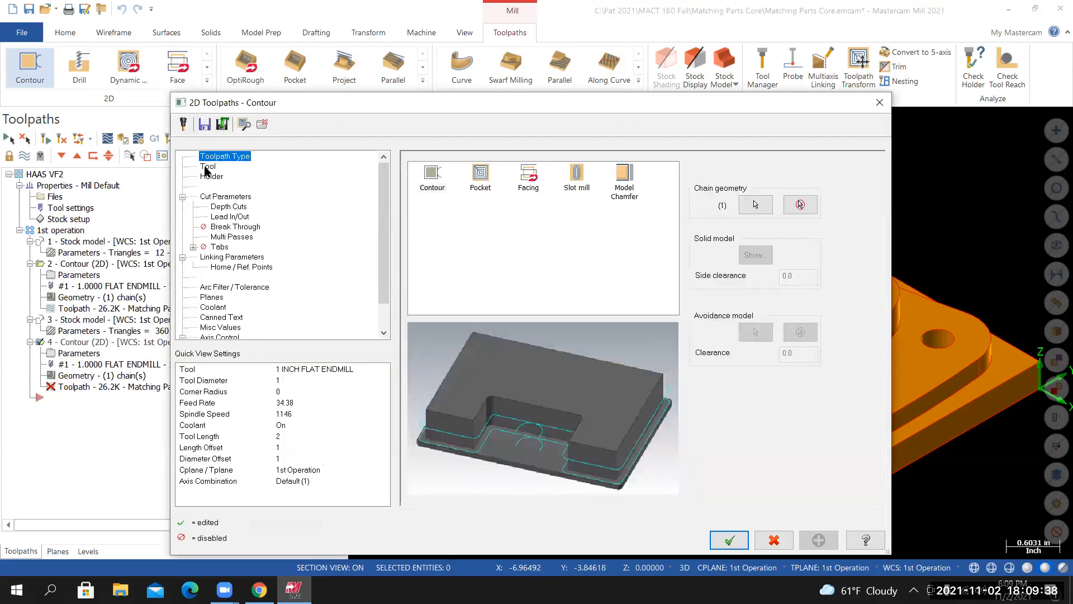
click(207, 166)
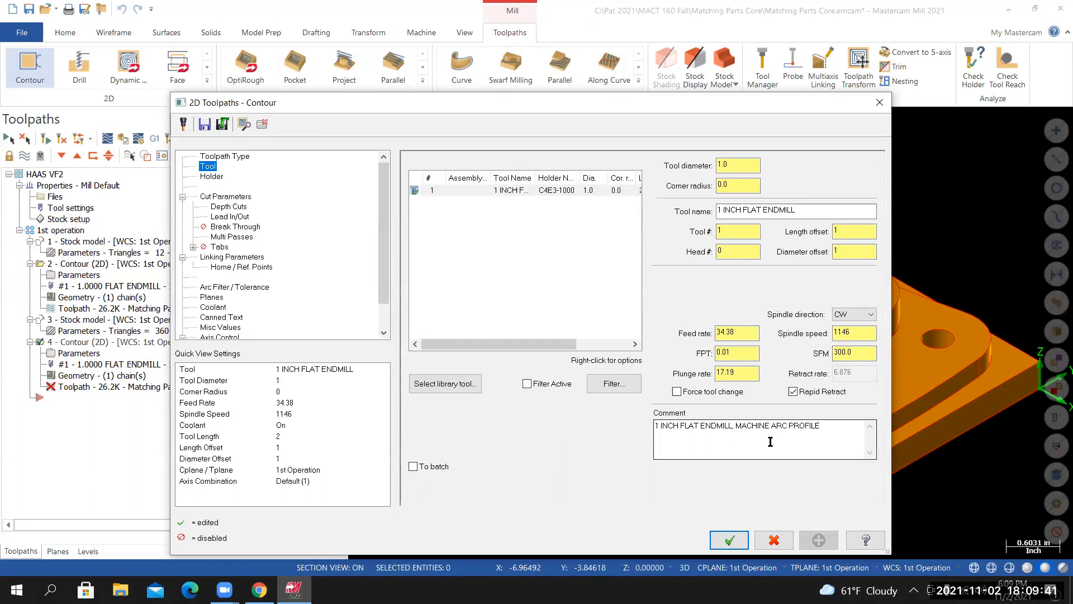
click(786, 425)
key(BackSpace)
key(BackSpace)
key(BackSpace)
key(BackSpace)
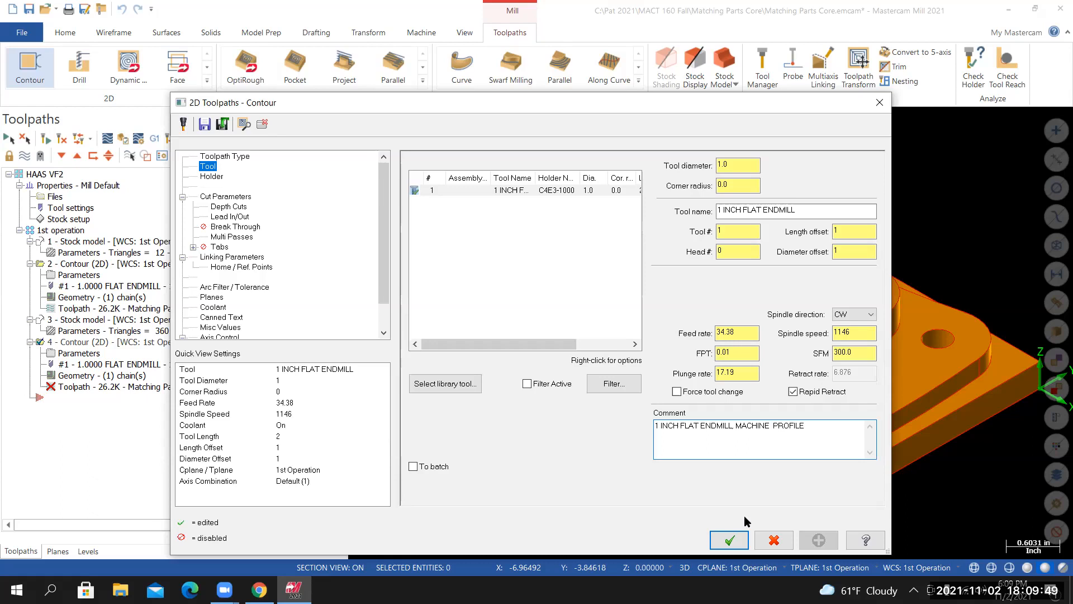
text(RECTANGLE)
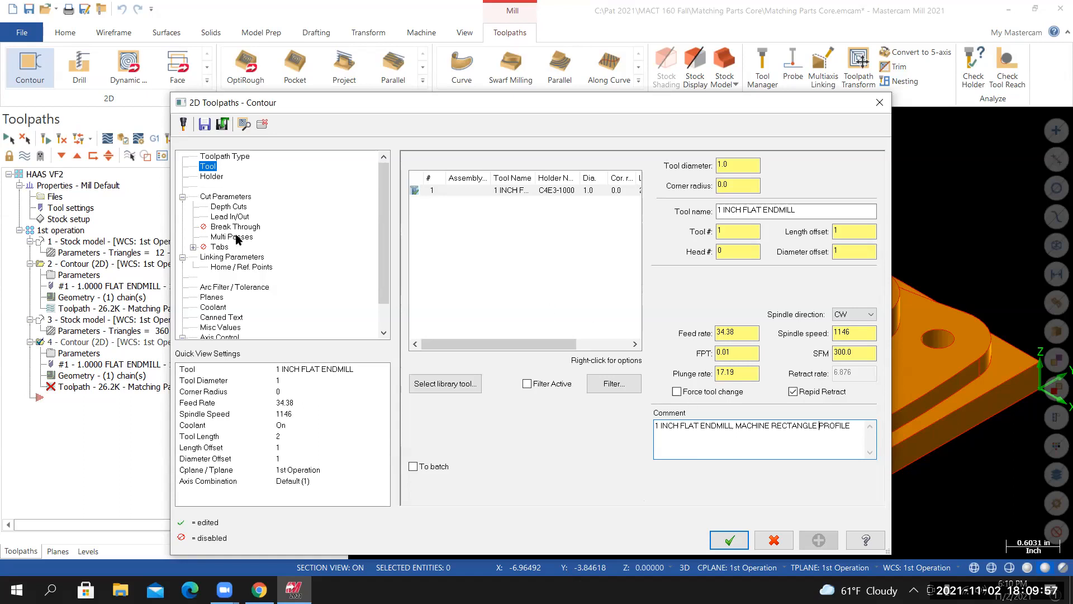
Review the contour's cut, depth cut, lead in/out and break-through settings, and set the number of rough multi passes to 2
click(234, 197)
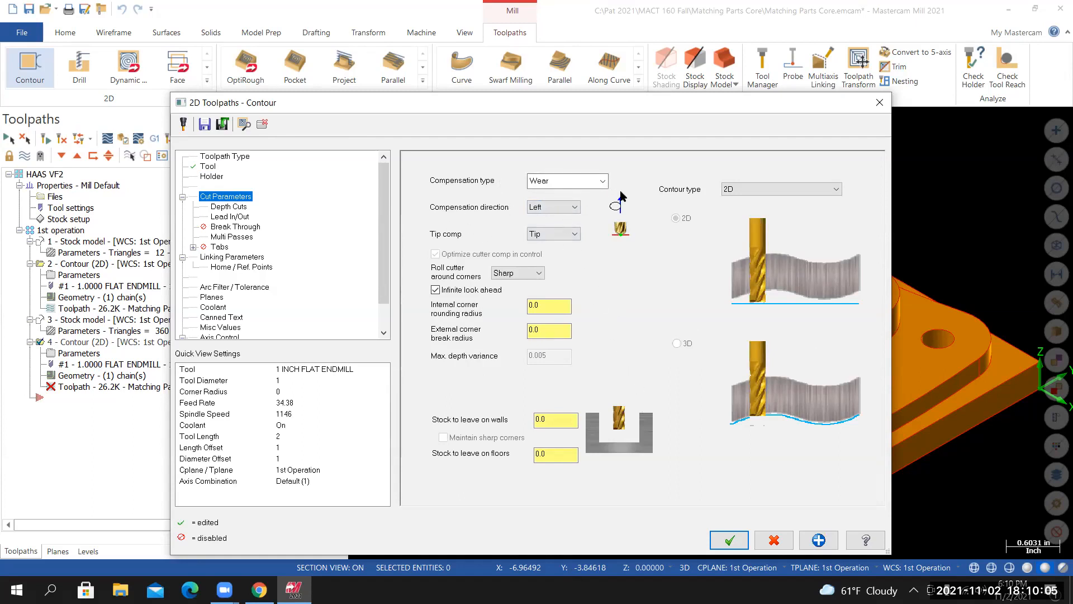
click(246, 208)
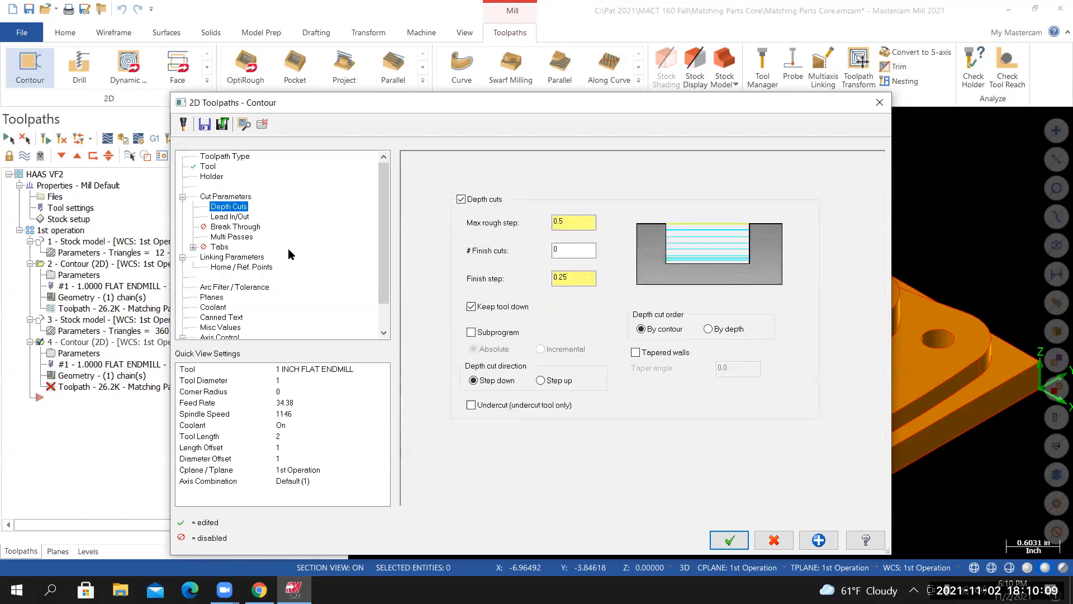
click(230, 216)
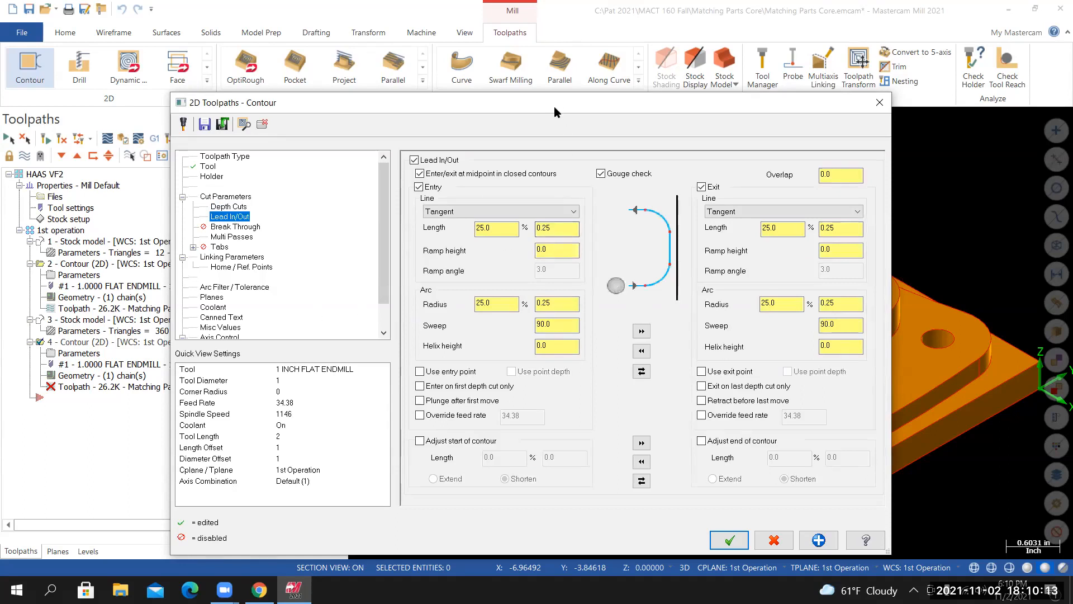
drag(544, 100, 555, 106)
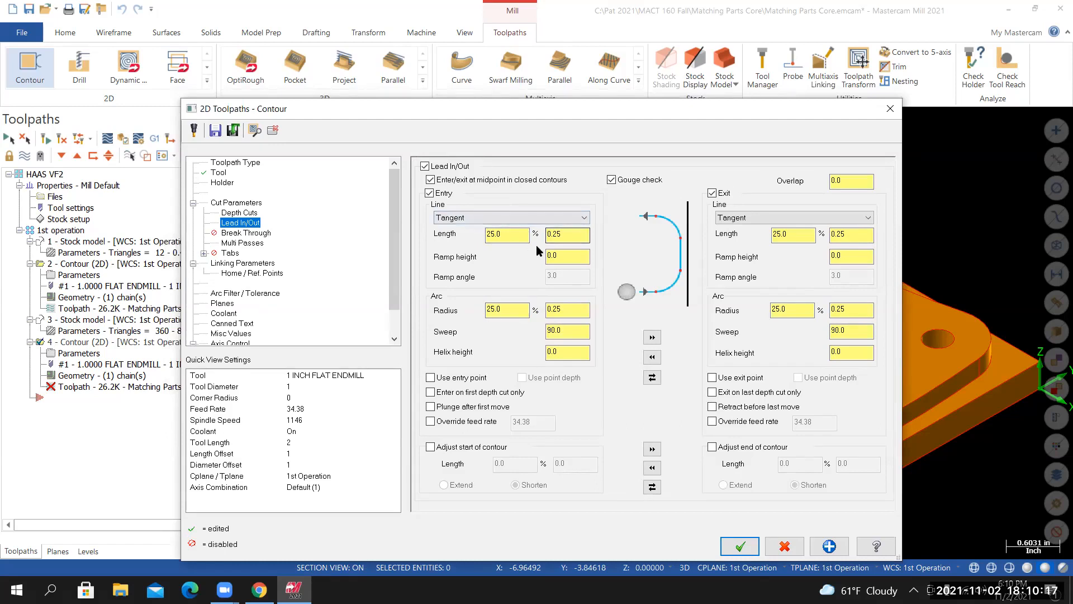
click(247, 232)
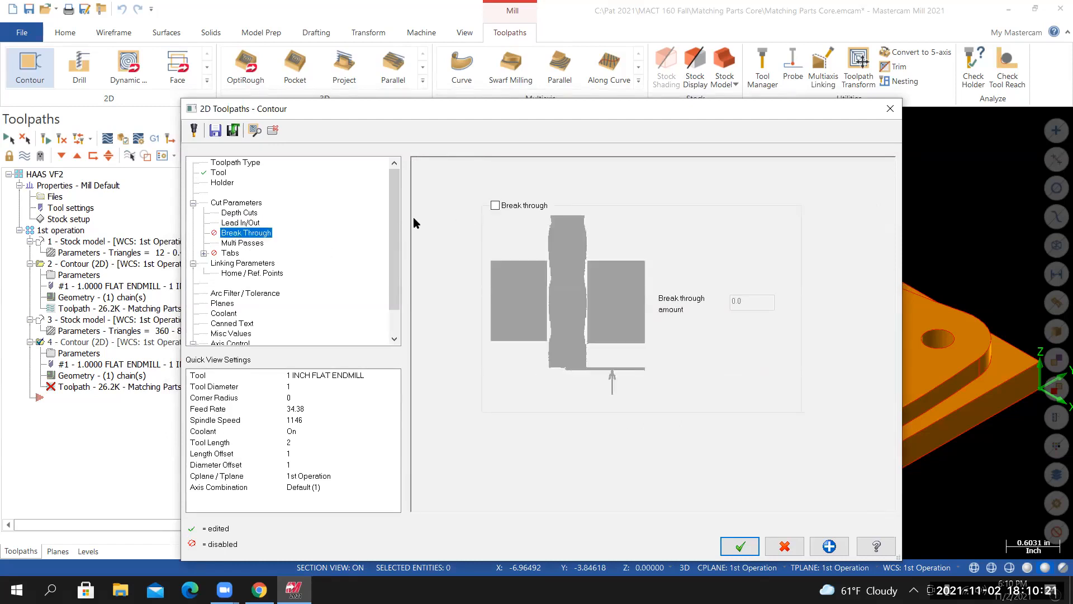
click(242, 243)
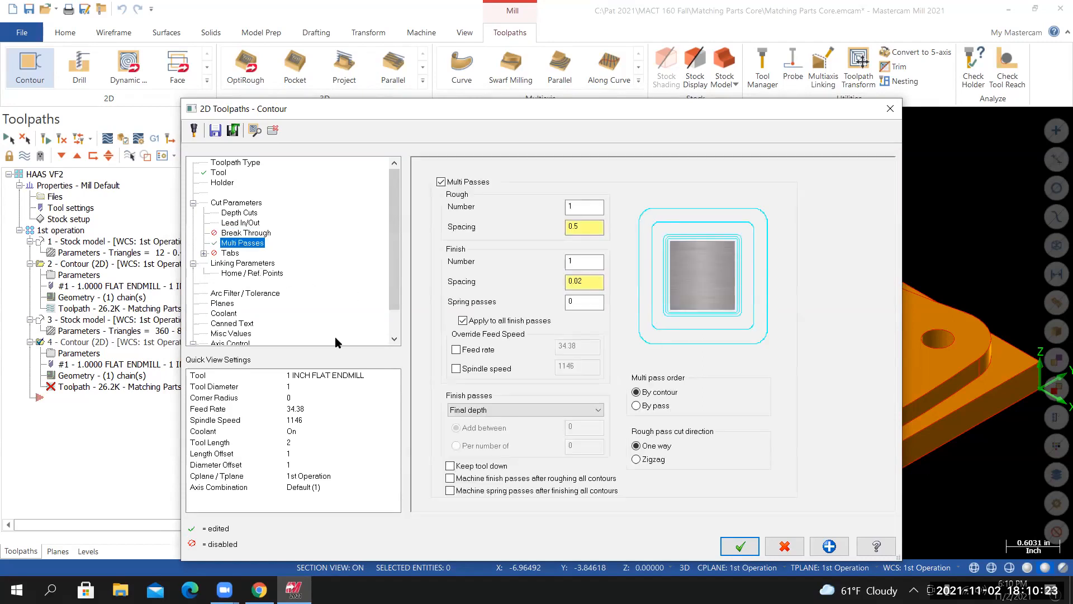
drag(591, 108, 575, 115)
click(562, 214)
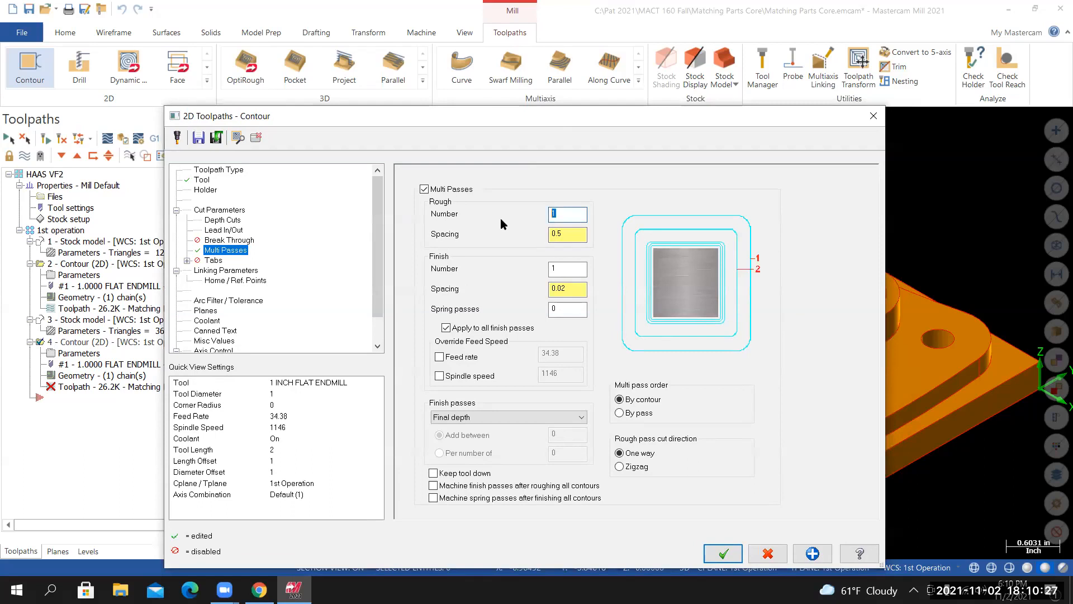
text(2)
Set the contour's absolute depth to 0.62 by picking a point on the rectangular boss's base edge, and regenerate the toolpath
click(233, 271)
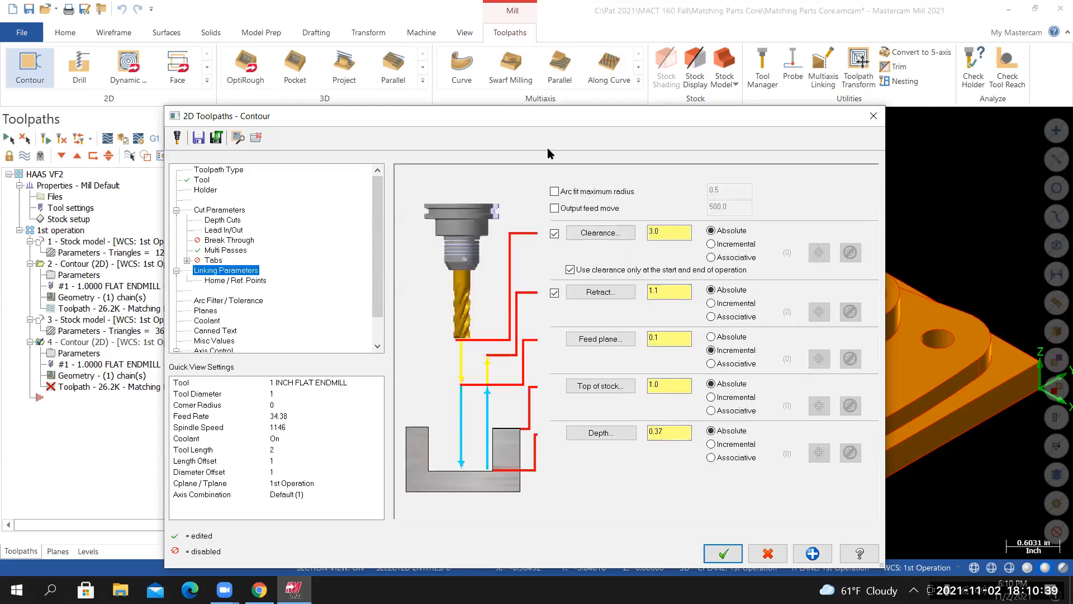
drag(555, 120, 452, 68)
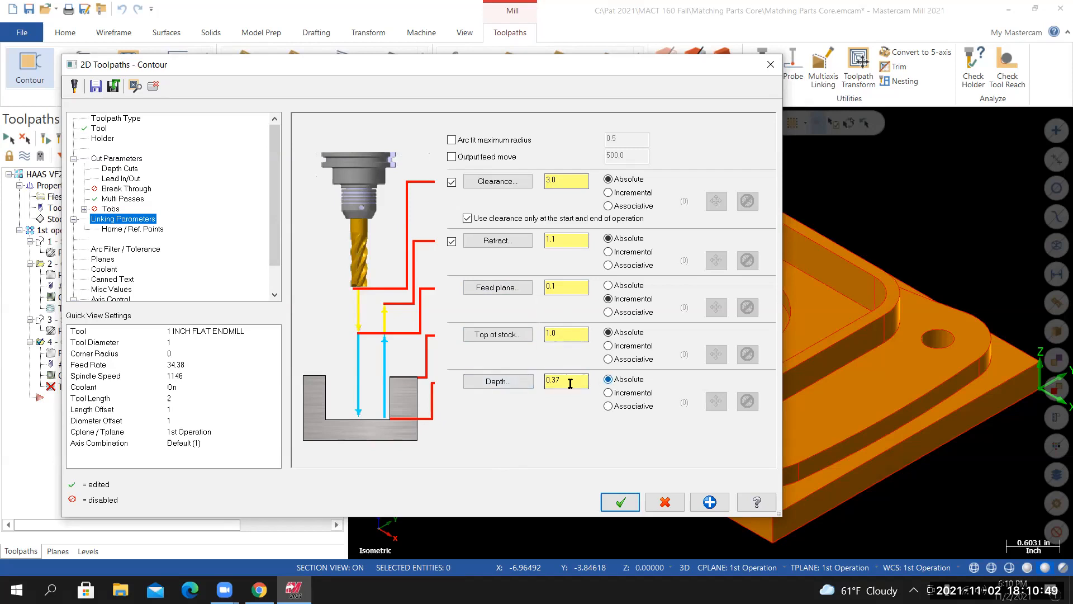
click(497, 381)
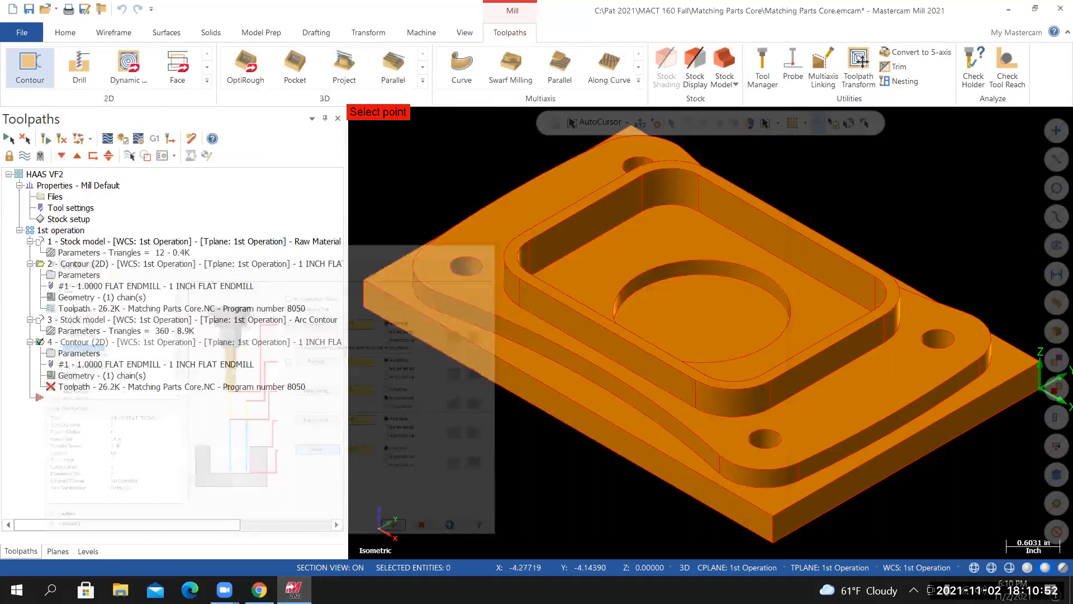
middle_drag(590, 431, 669, 413)
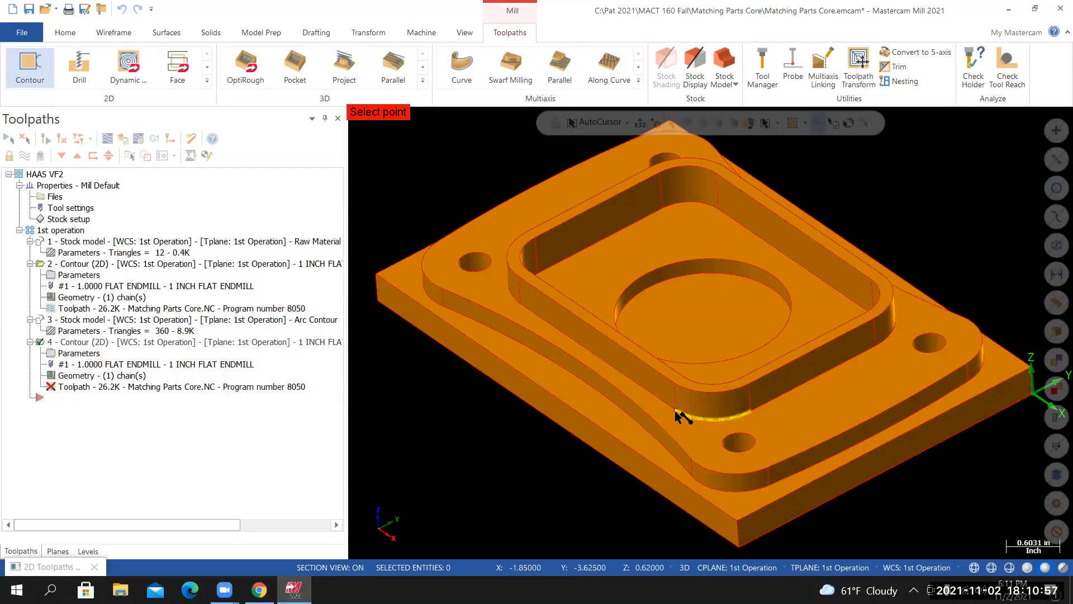
click(751, 412)
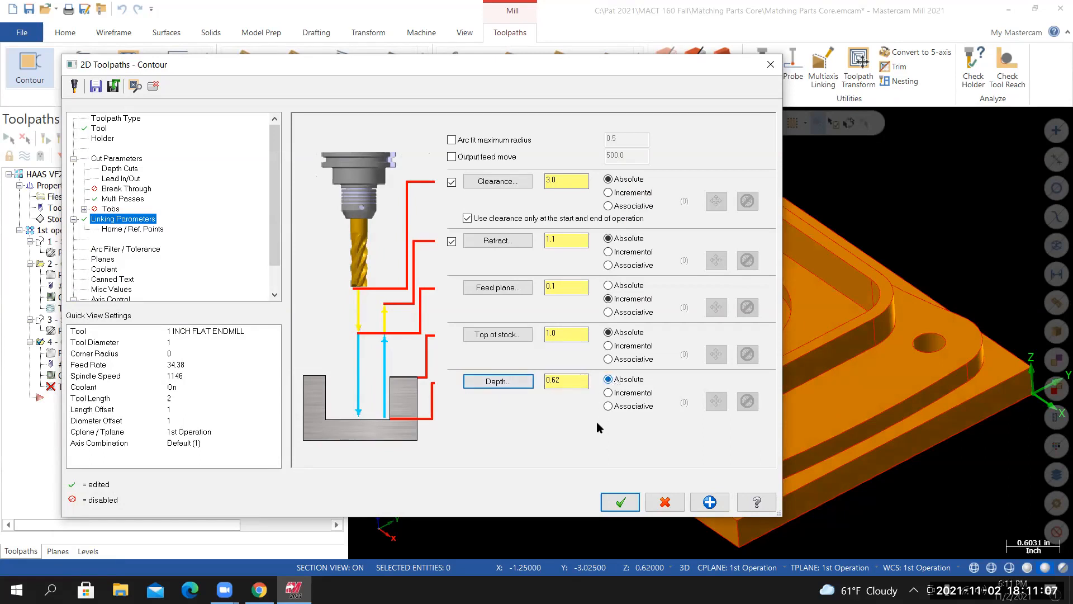
click(617, 500)
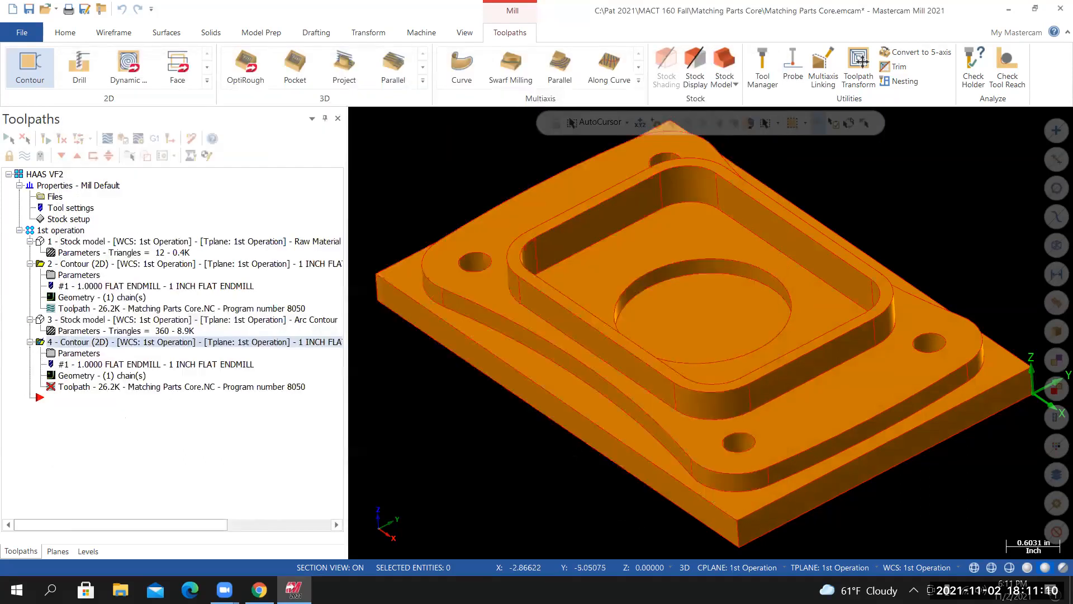
middle_drag(537, 472, 592, 461)
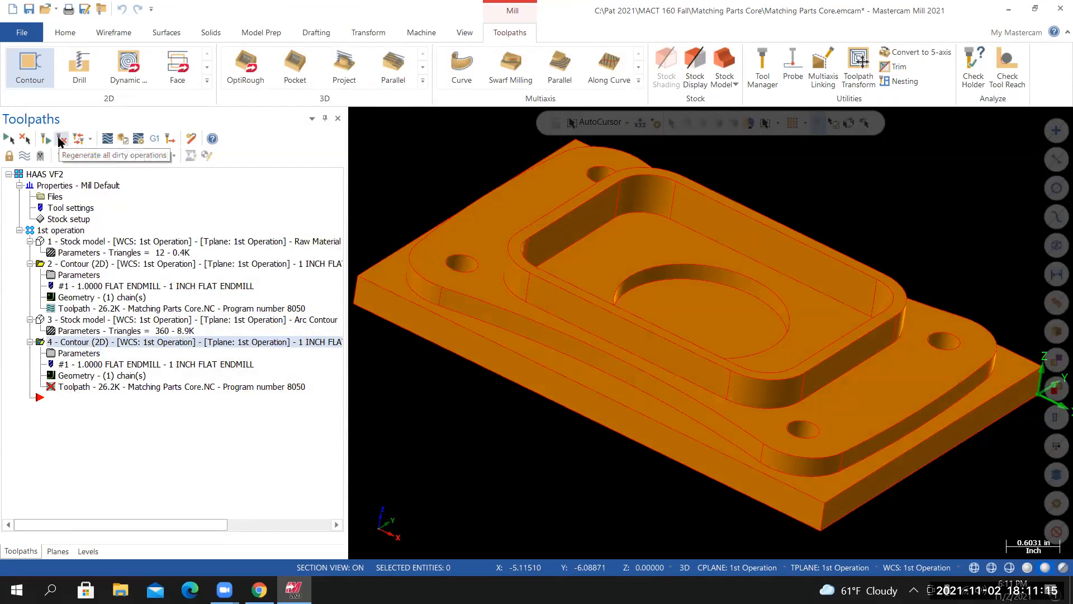
click(59, 140)
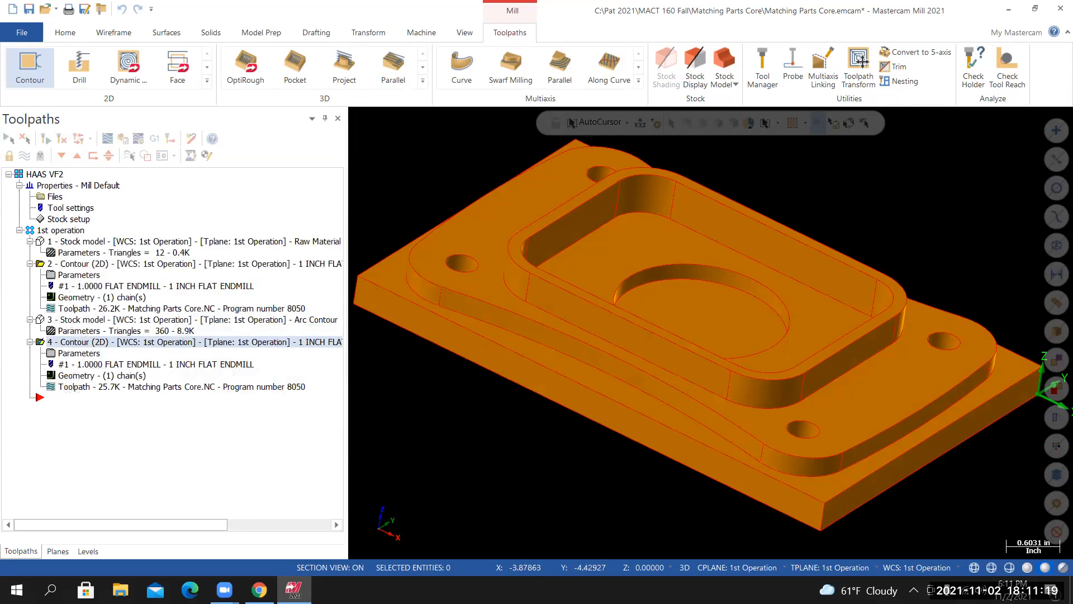
Backplot the rectangle contour toolpath and inspect its passes around the boss from several angles
middle_drag(531, 390, 503, 411)
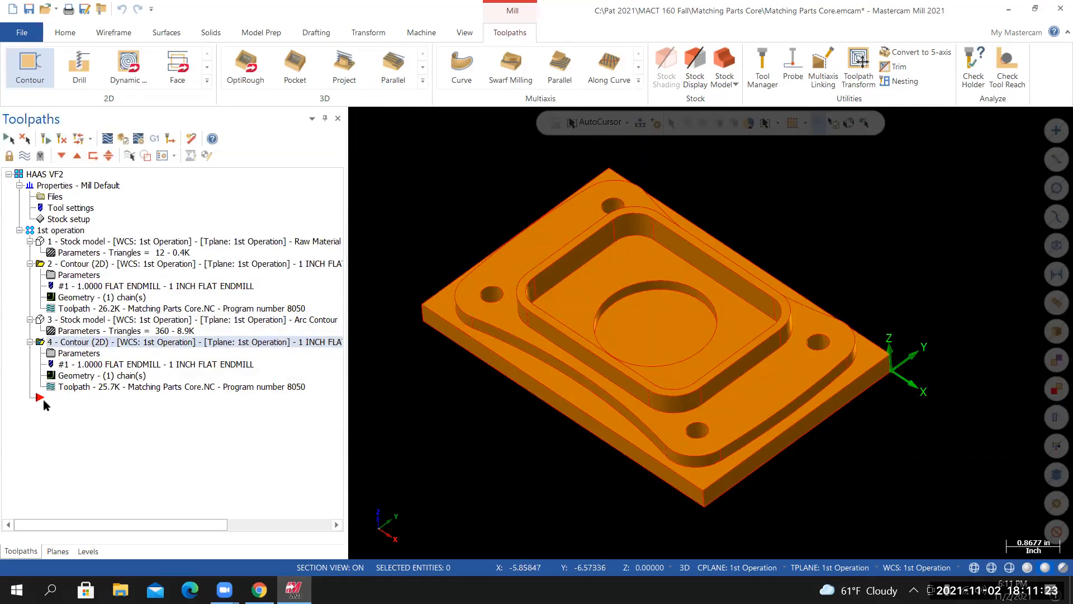
click(107, 139)
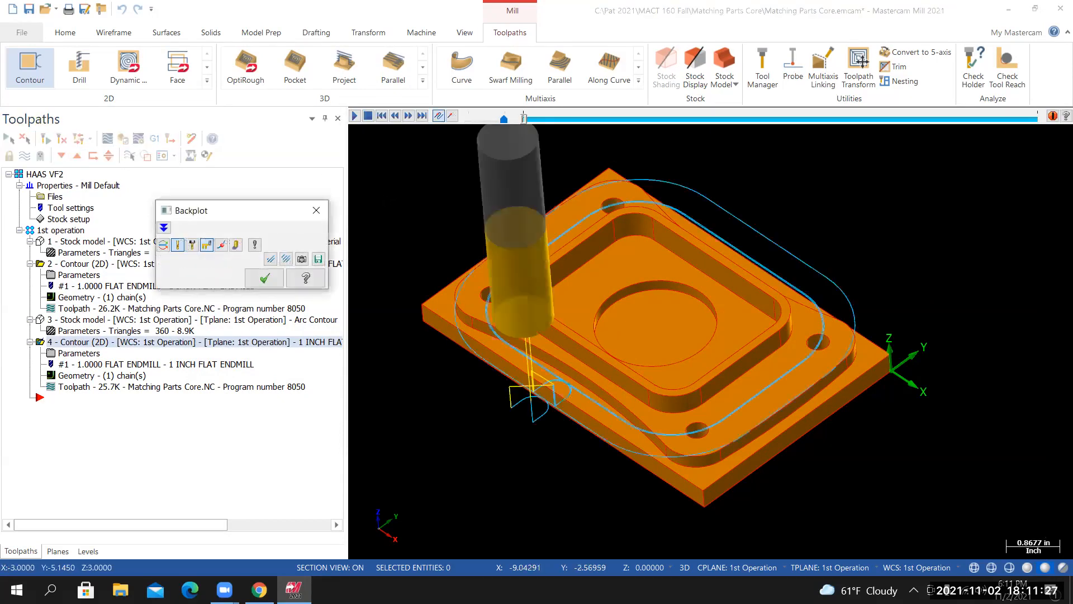
middle_drag(478, 288, 465, 345)
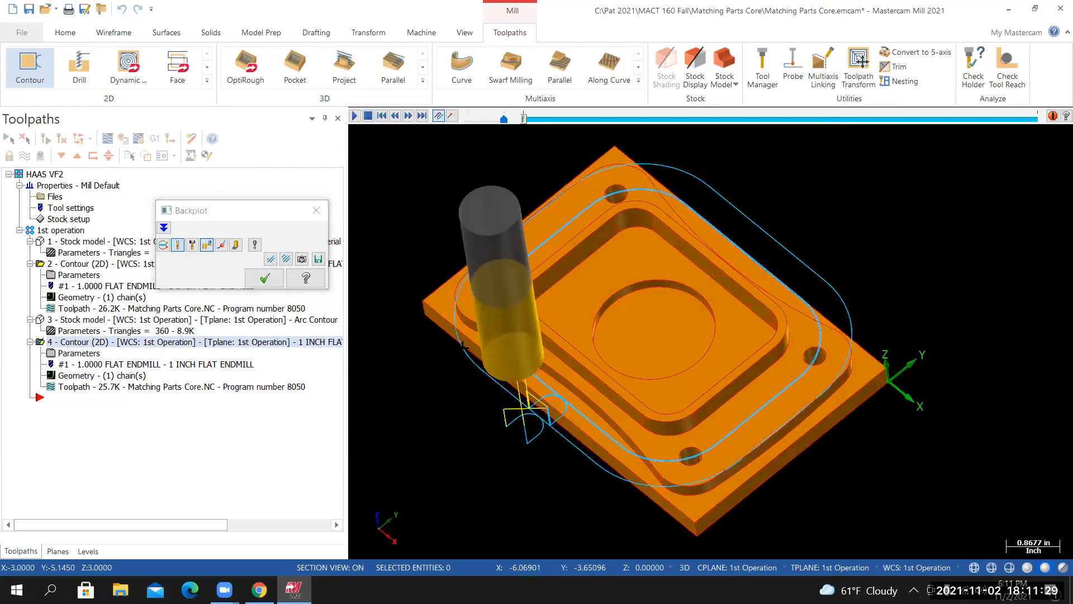
middle_drag(475, 309, 509, 293)
middle_drag(343, 107, 332, 117)
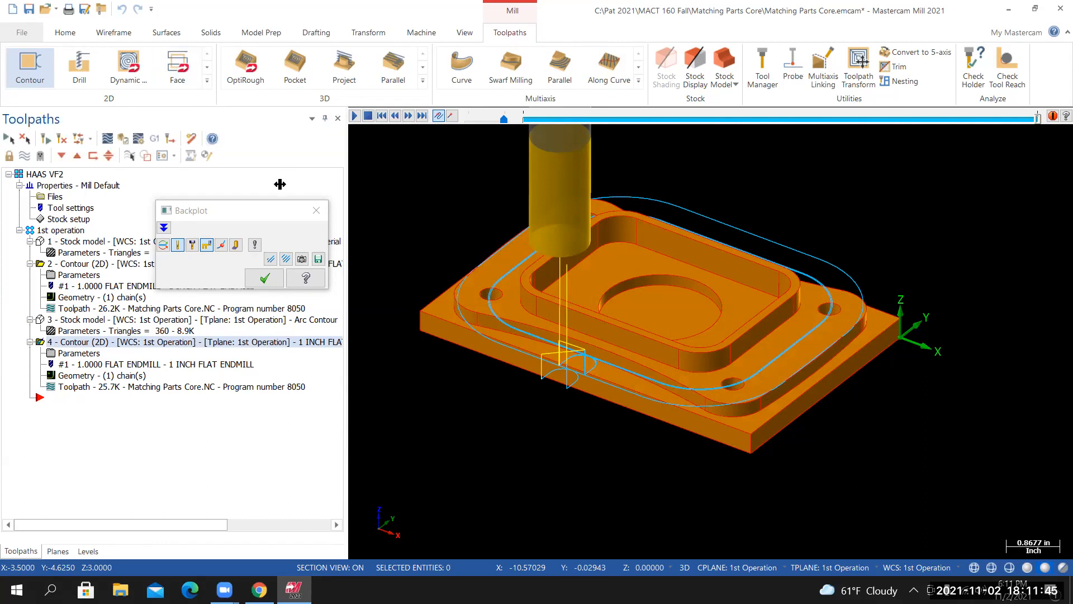
click(316, 211)
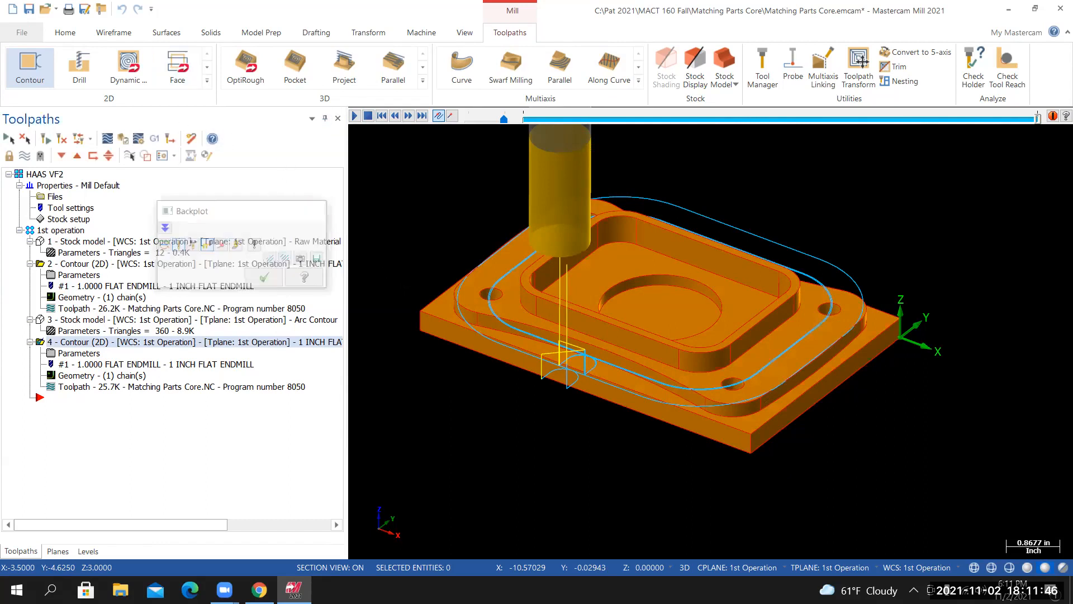
Save the Matching Parts Core part file
click(21, 32)
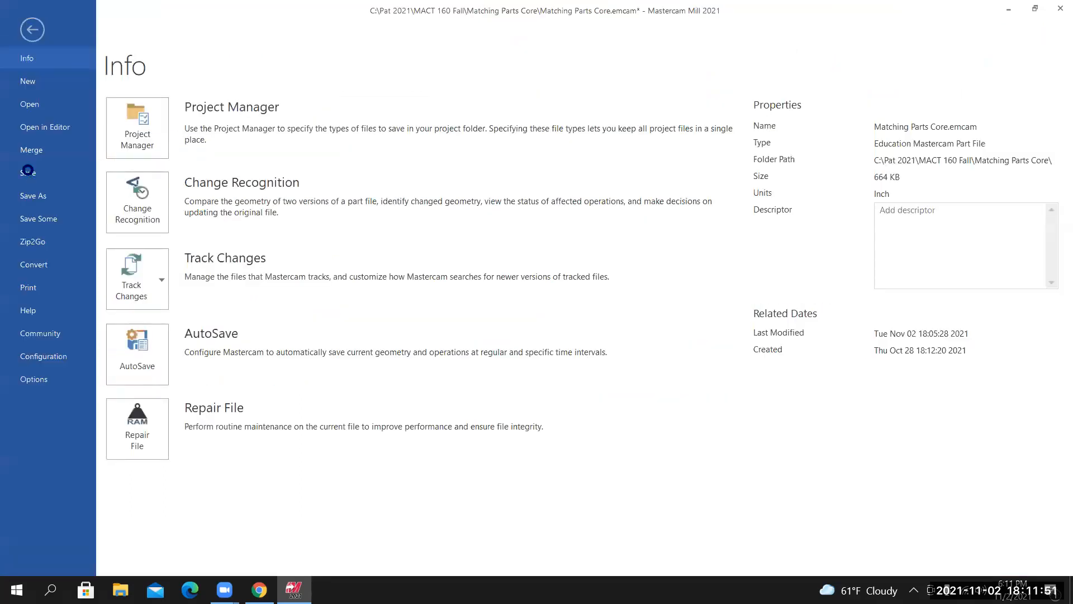
key(Escape)
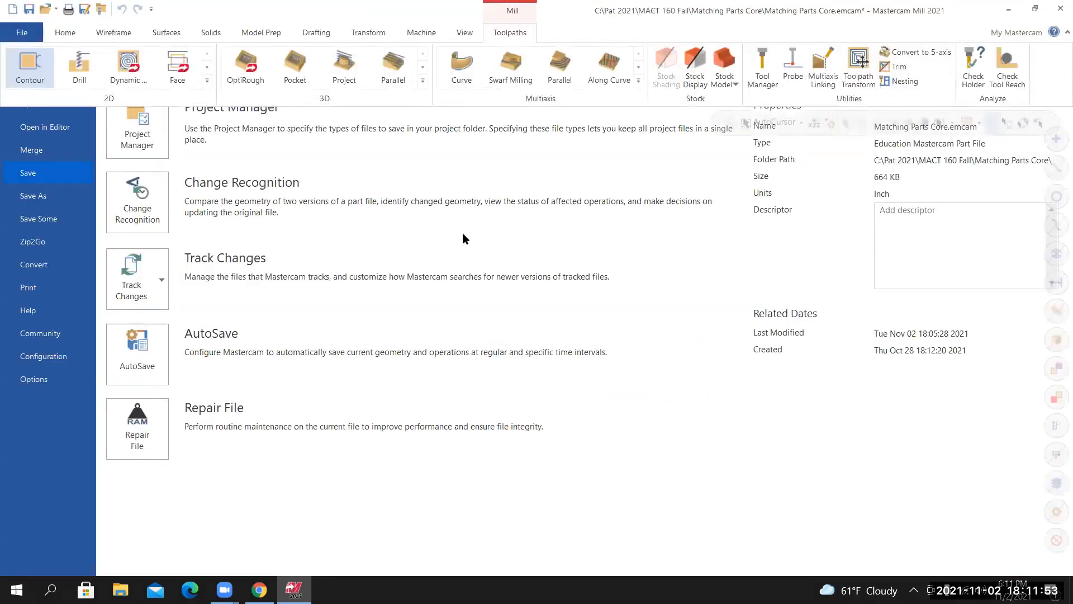
Run the Verify simulation of all toolpaths in the 1st operation group at a slightly slower playback speed
right_click(449, 222)
click(495, 343)
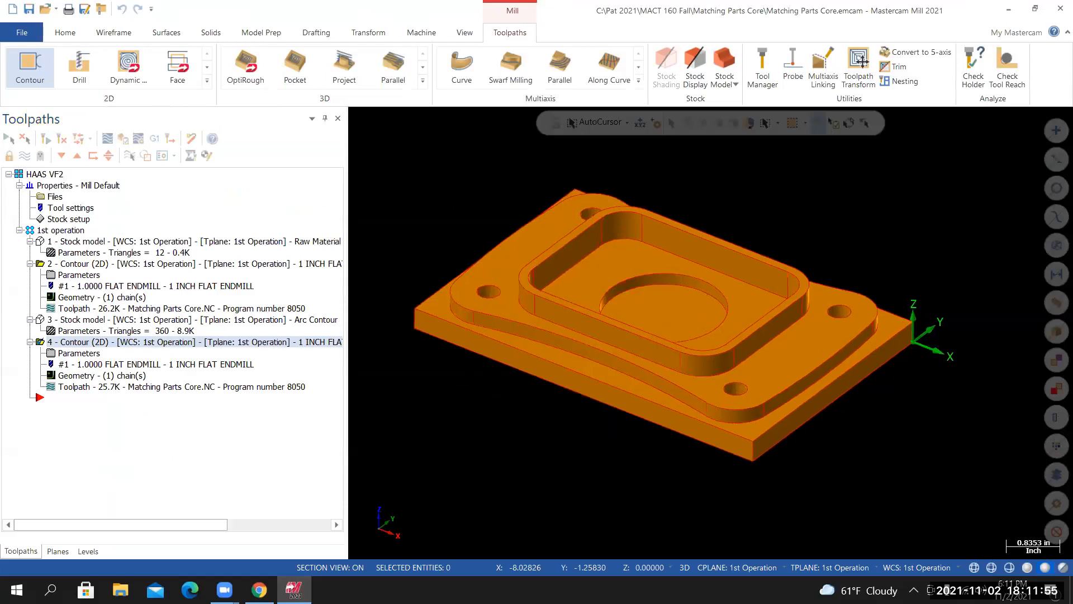
right_click(478, 241)
click(475, 228)
click(66, 231)
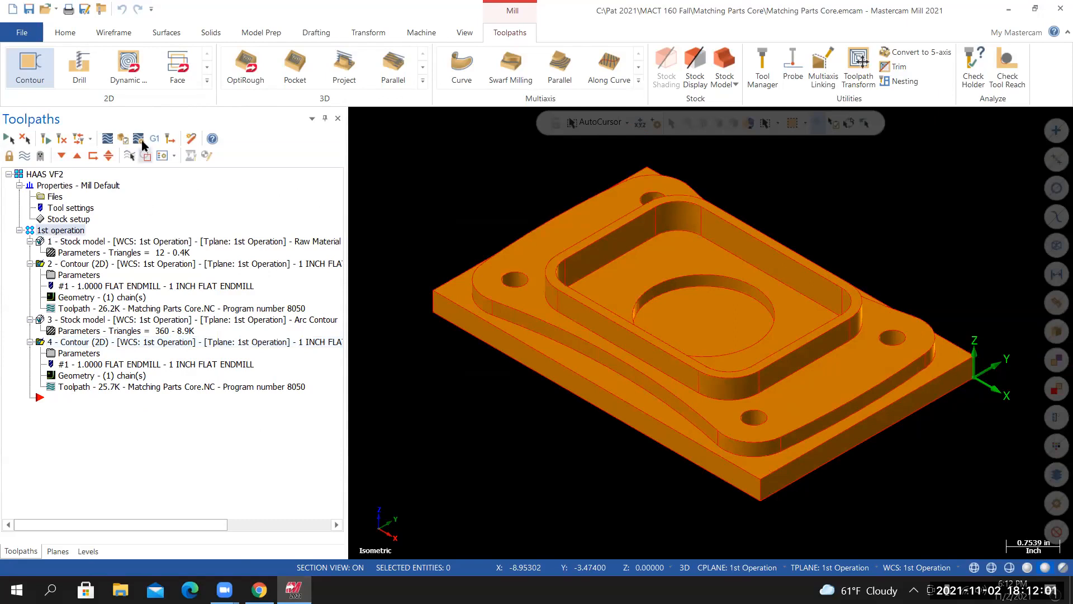
click(123, 139)
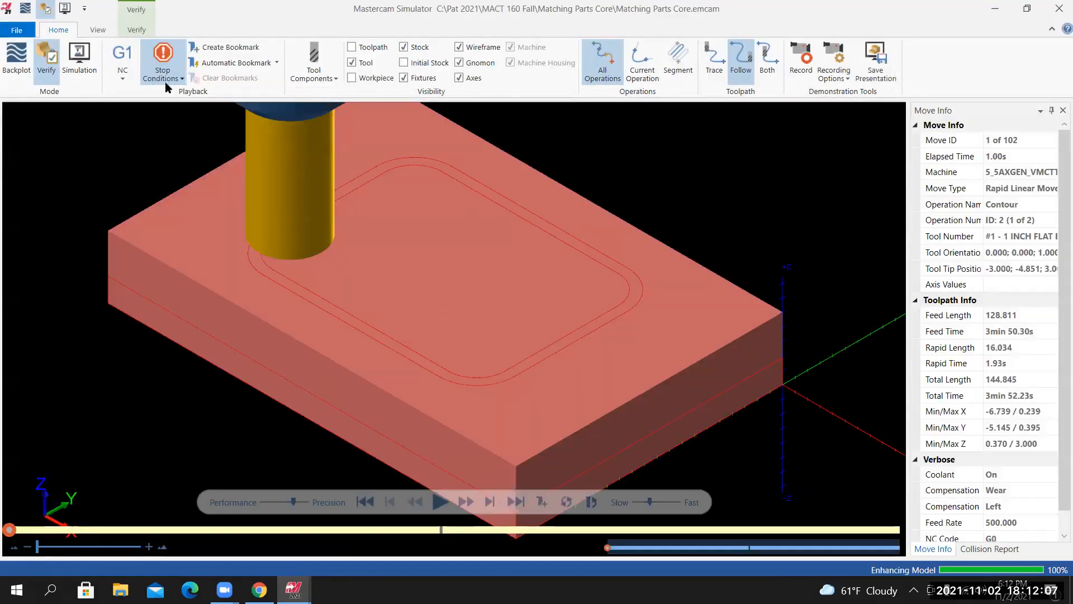
click(168, 81)
click(221, 15)
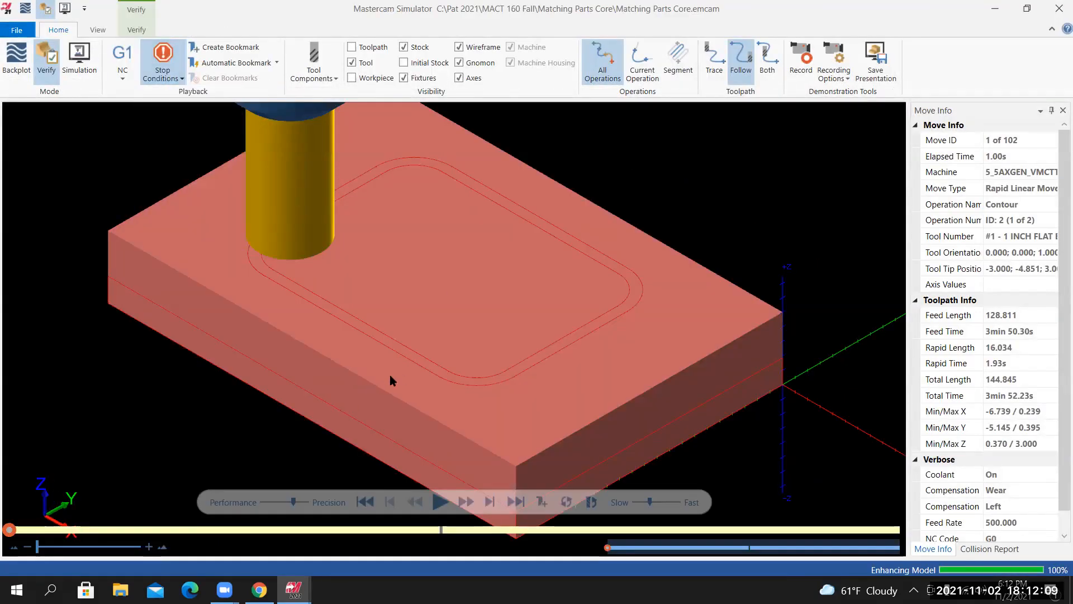
scroll(400, 372, down, 2)
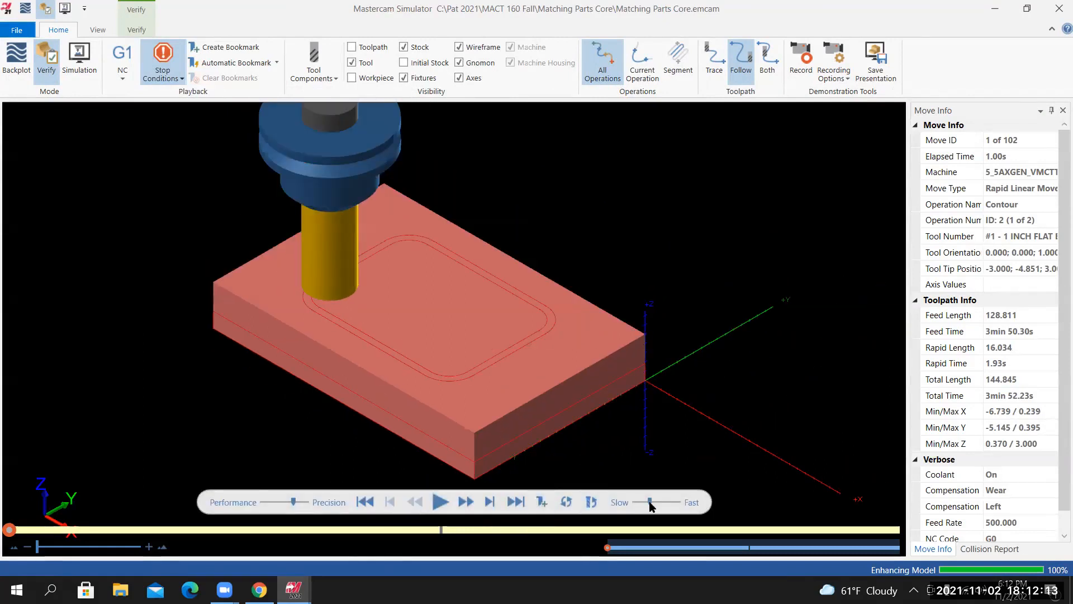
drag(650, 503, 643, 503)
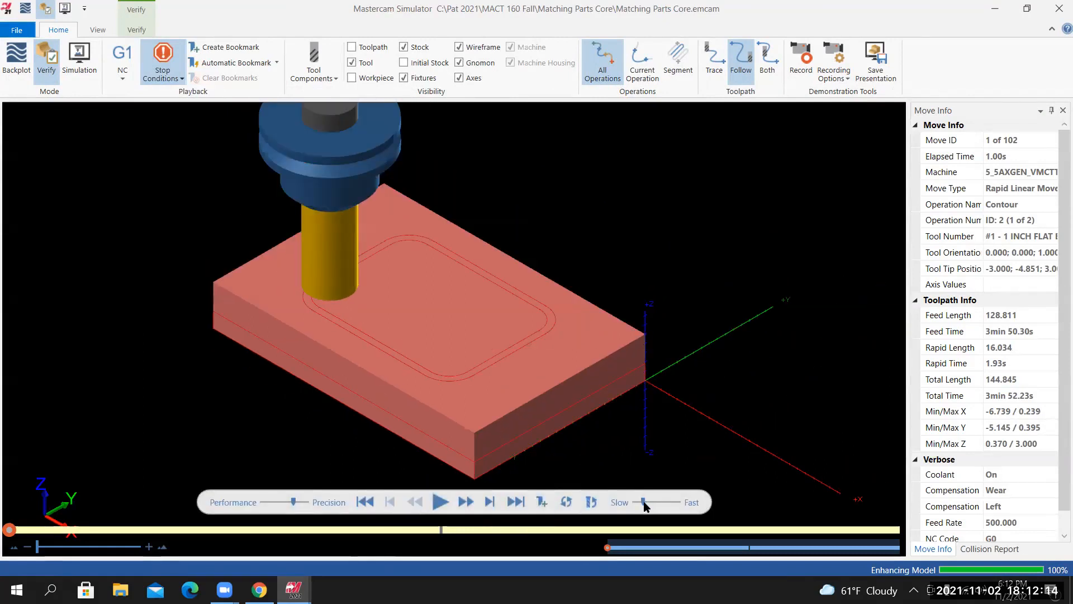
click(440, 504)
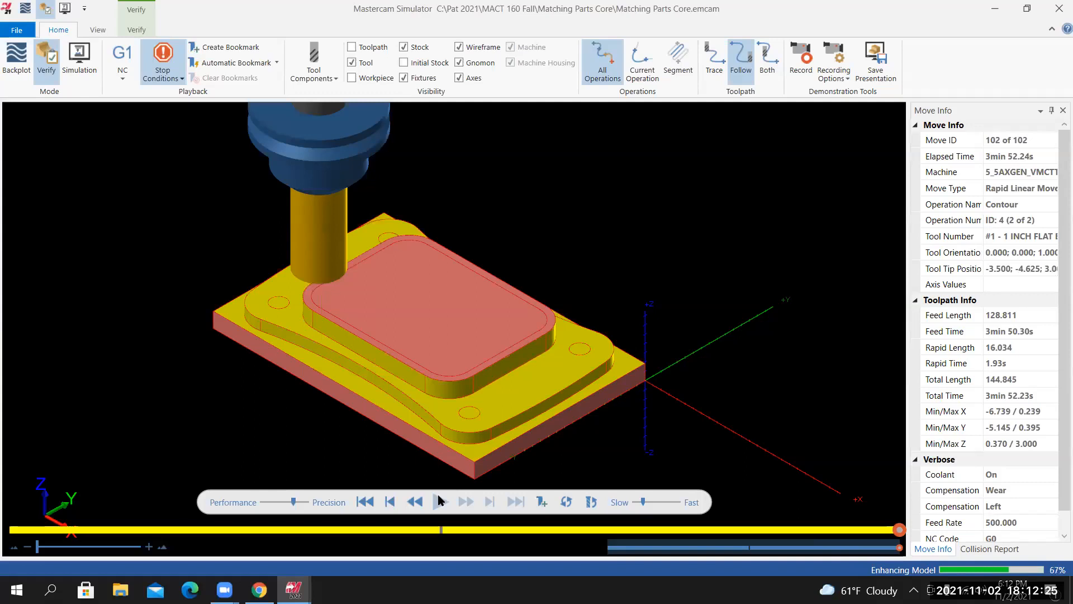
Inspect the simulated stock around the rectangular boss and arc profile from several angles, and close the simulator
scroll(280, 355, up, 3)
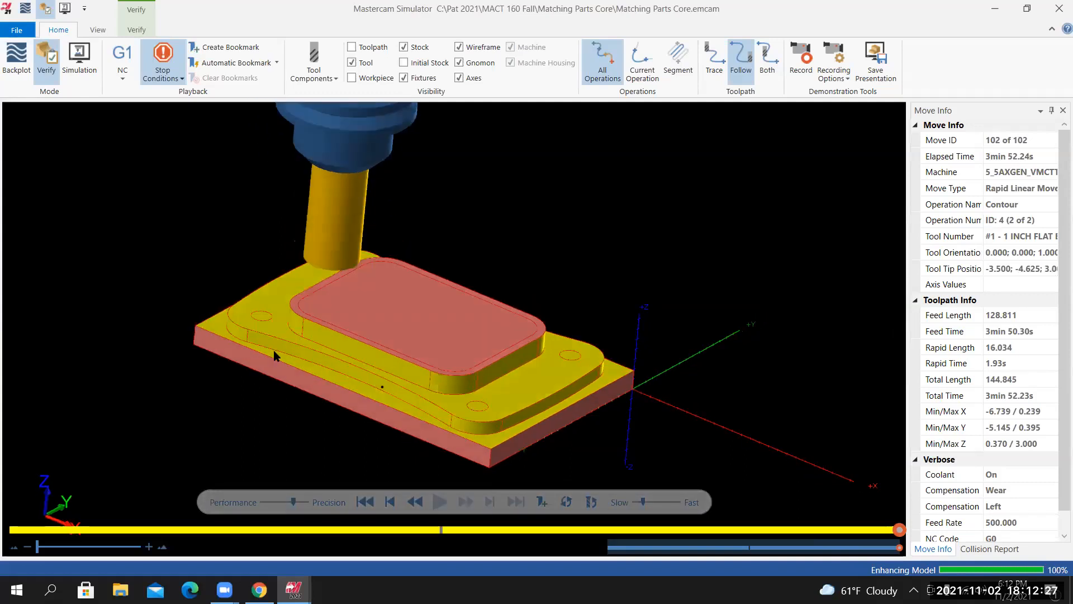
middle_drag(311, 375, 212, 262)
middle_drag(88, 250, 233, 233)
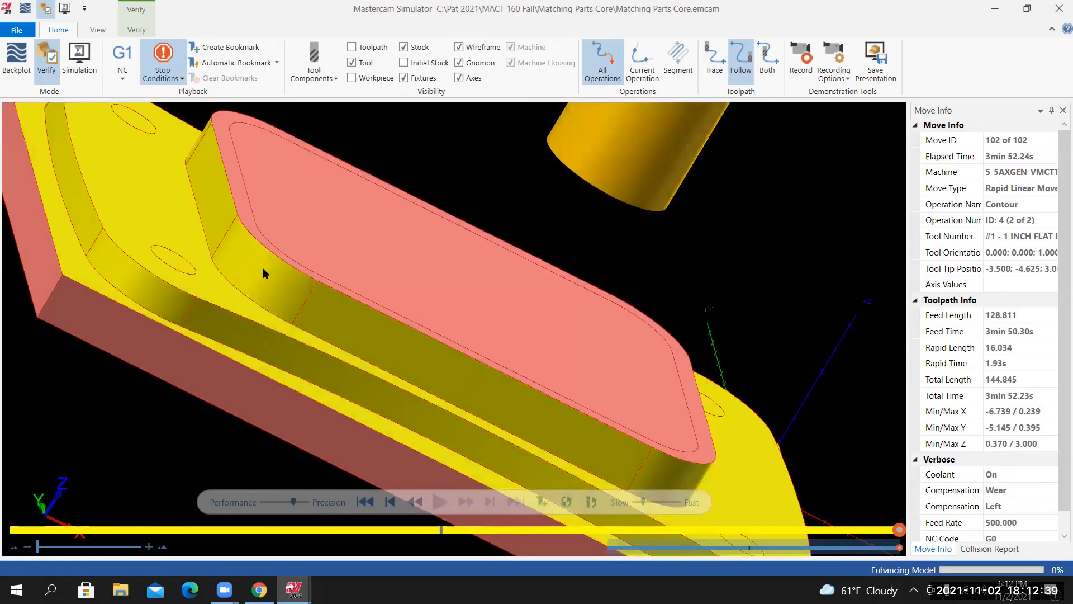
scroll(255, 285, up, 3)
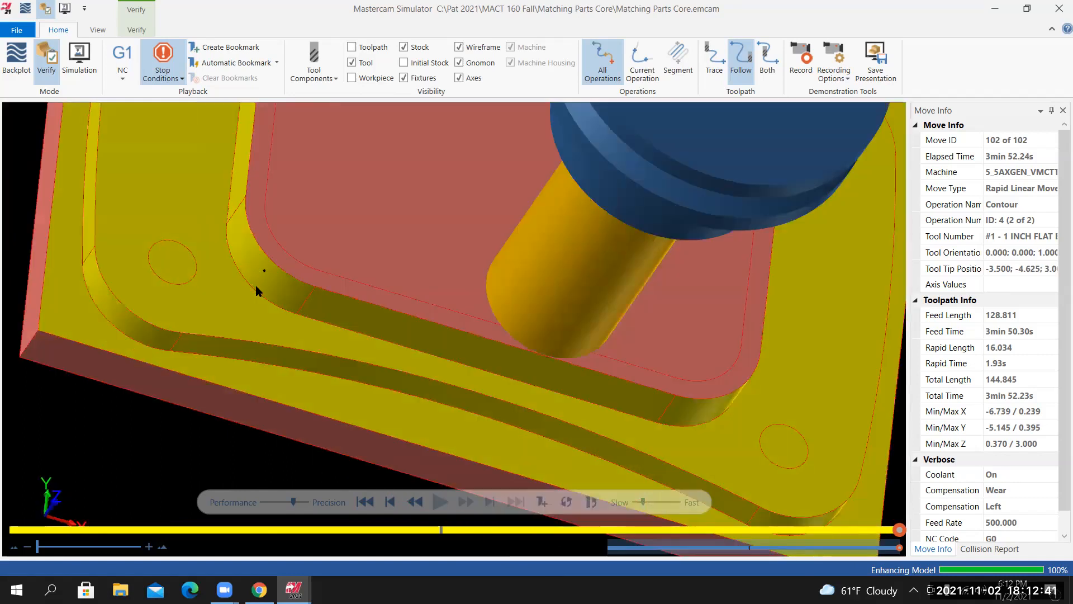
scroll(256, 287, up, 5)
scroll(284, 283, down, 8)
middle_drag(210, 264, 364, 287)
scroll(241, 270, down, 2)
scroll(252, 272, up, 4)
scroll(296, 282, up, 2)
mouse_move(445, 303)
middle_down()
mouse_move(455, 325)
mouse_move(443, 297)
middle_up()
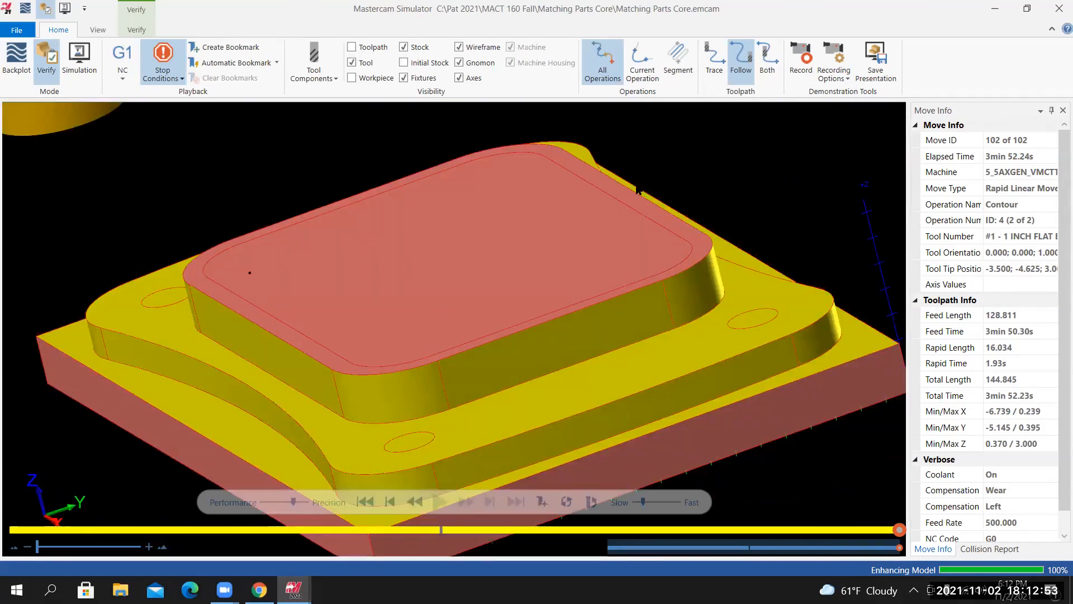
middle_drag(638, 192, 486, 270)
scroll(486, 271, down, 2)
click(1059, 9)
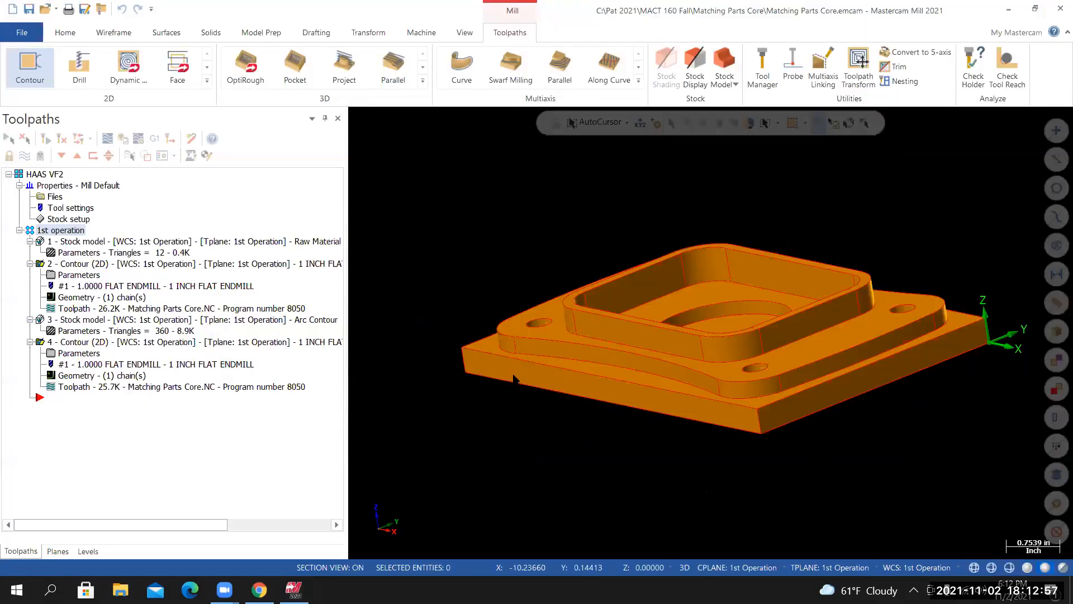
Start a new stock model named Rectangle Profile with the Arc Contour stock model as its initial shape
key(alt+7)
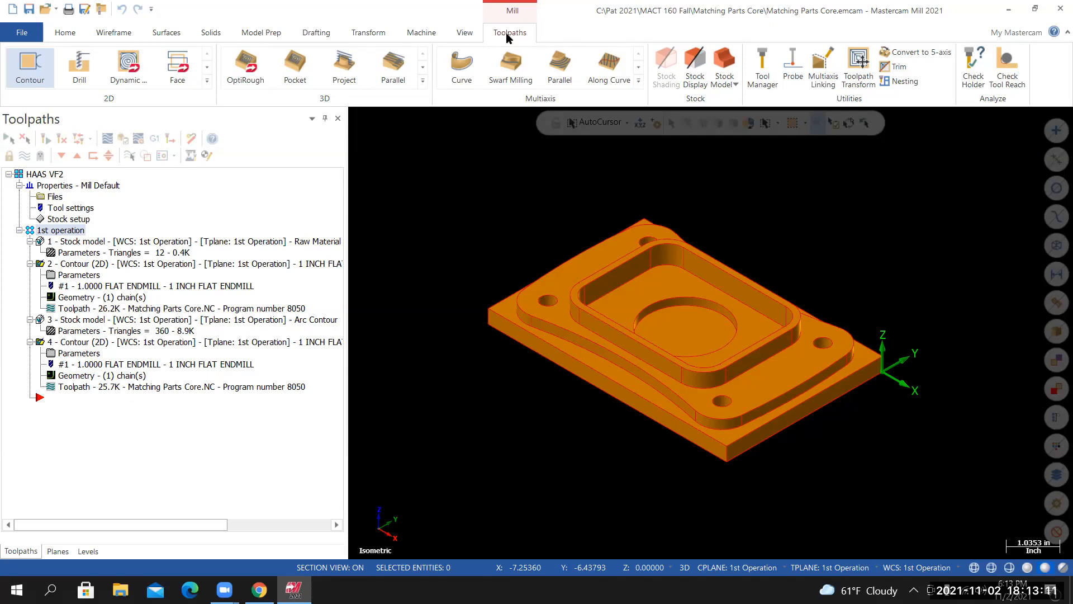
click(717, 84)
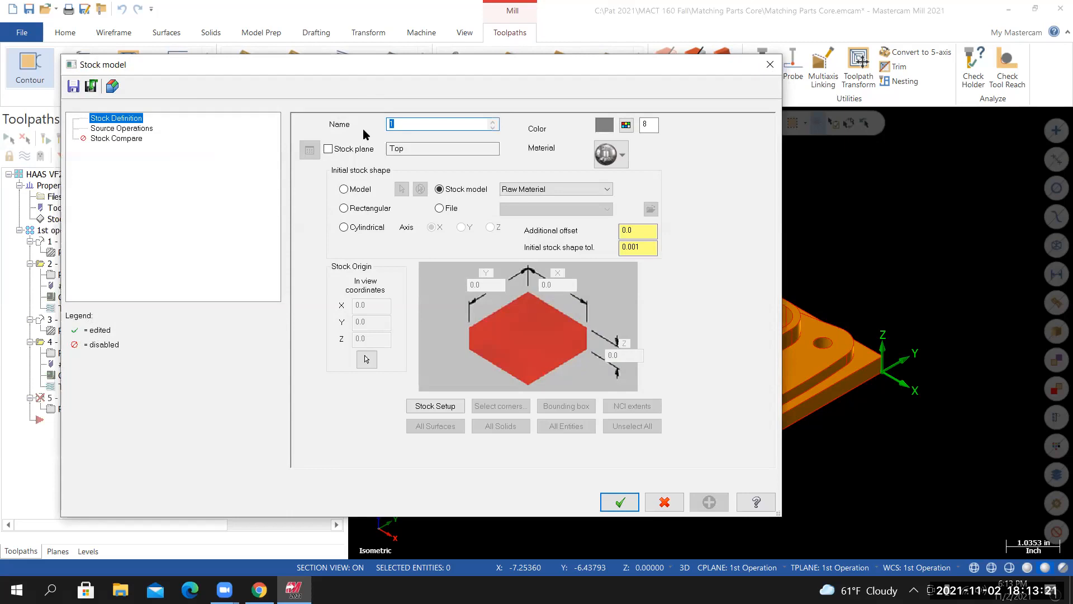
text(r)
text(ectagn)
text(gle)
key(BackSpace)
key(BackSpace)
key(BackSpace)
text(gle Por)
click(607, 190)
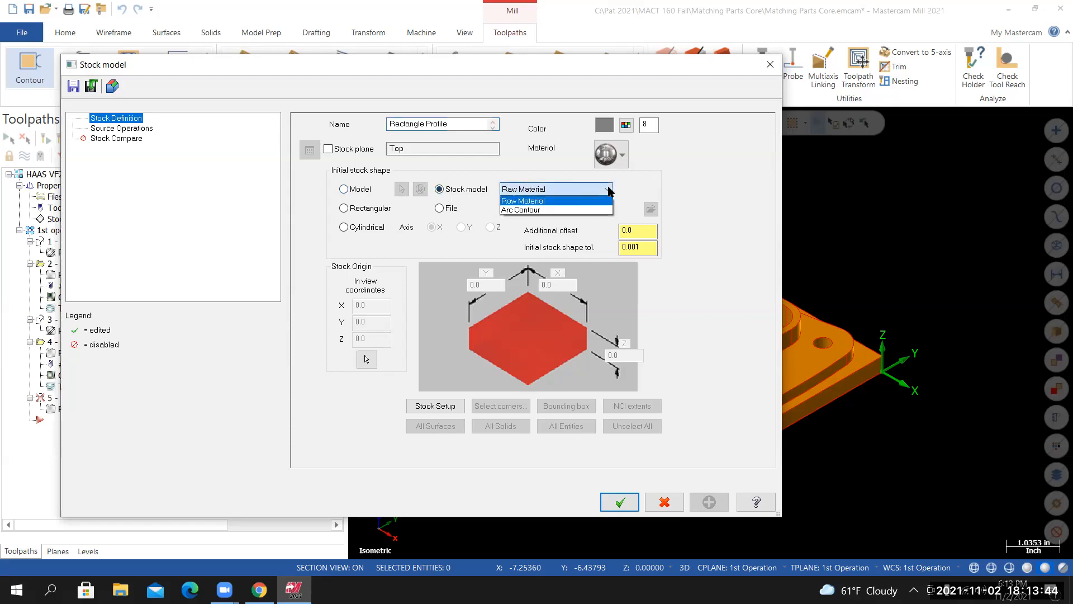
click(532, 210)
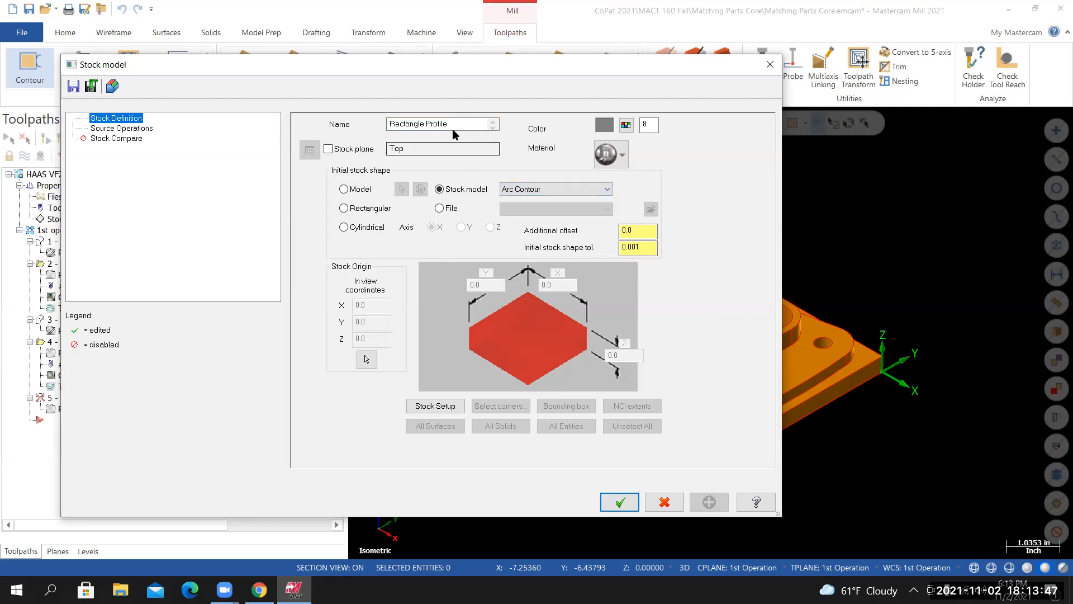
Change the stock model's name to Rectangle Contour and generate it with contour operation 4 as its source
key(BackSpace)
key(BackSpace)
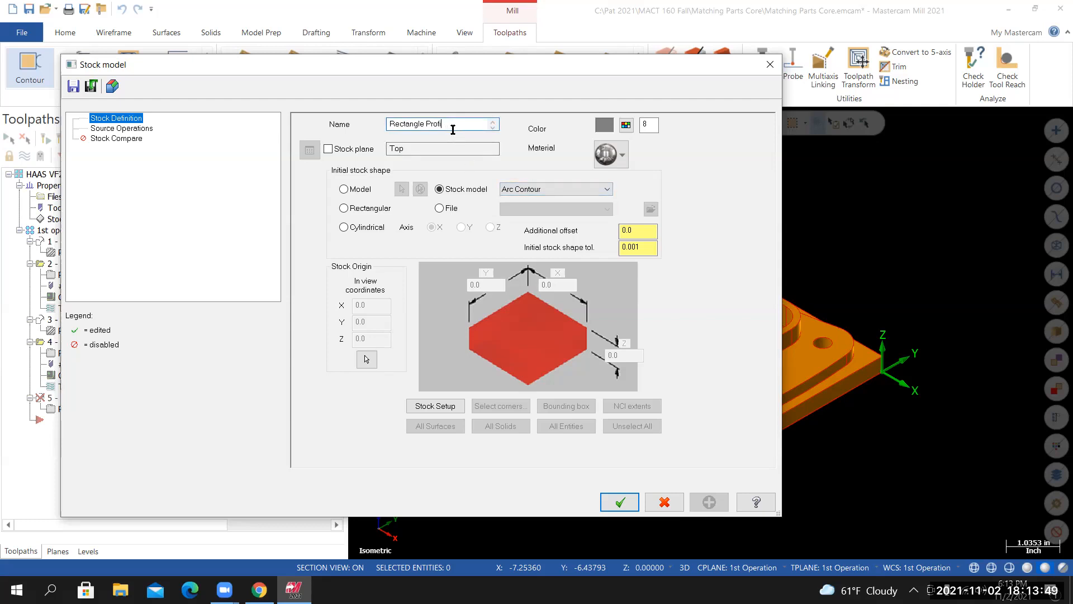
key(BackSpace)
key(BackSpace)
text(co"Co)
key(BackSpace)
key(BackSpace)
key(BackSpace)
text(Contour)
click(133, 130)
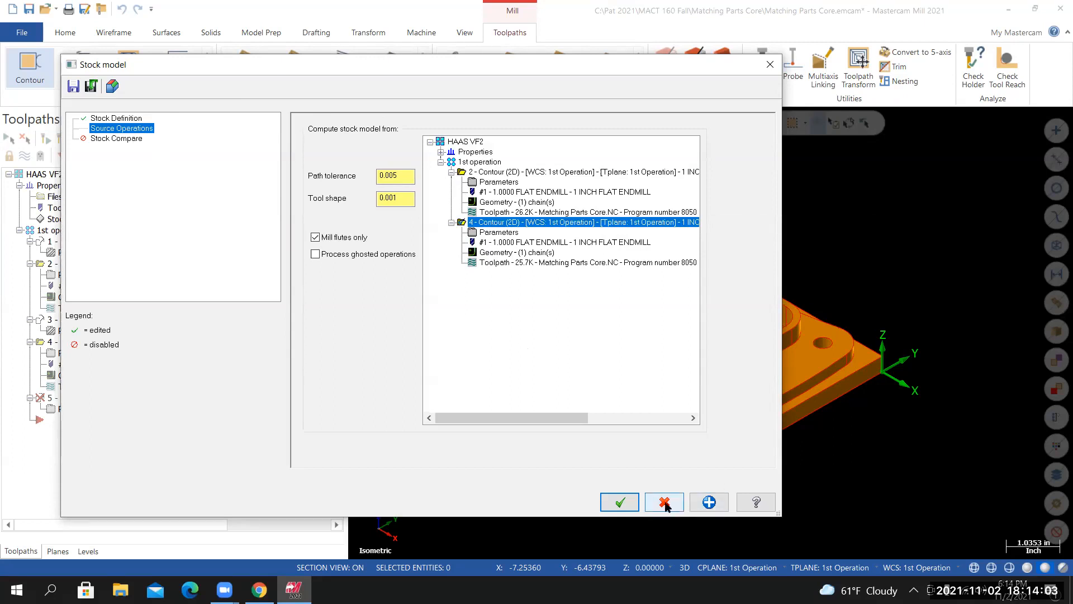
click(617, 501)
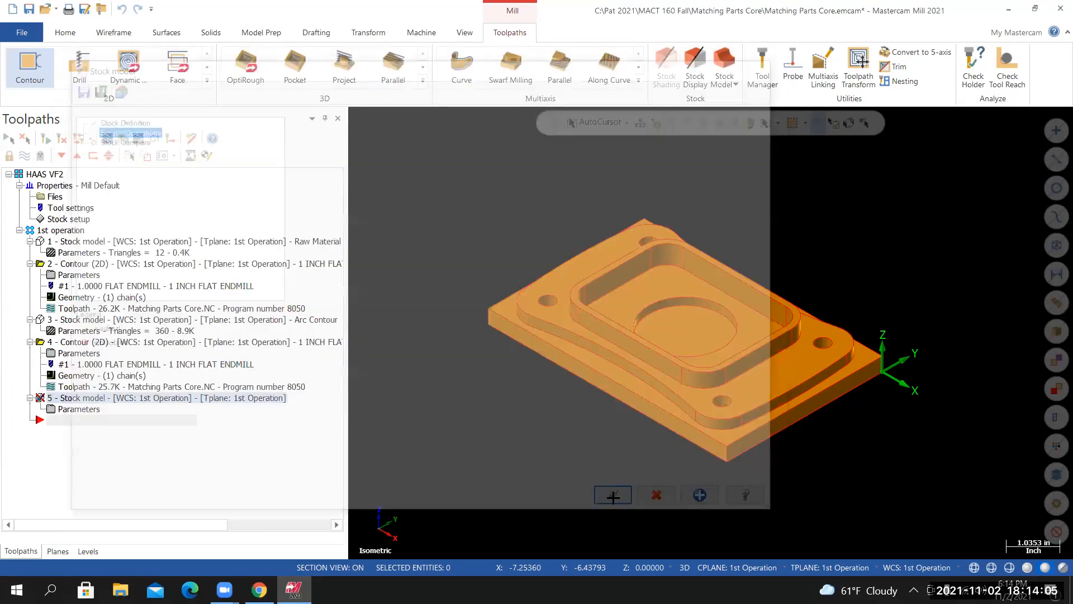
Inspect the Rectangle Contour stock model against the part from several angles, and hide its display
middle_drag(710, 333, 705, 391)
middle_drag(632, 357, 630, 347)
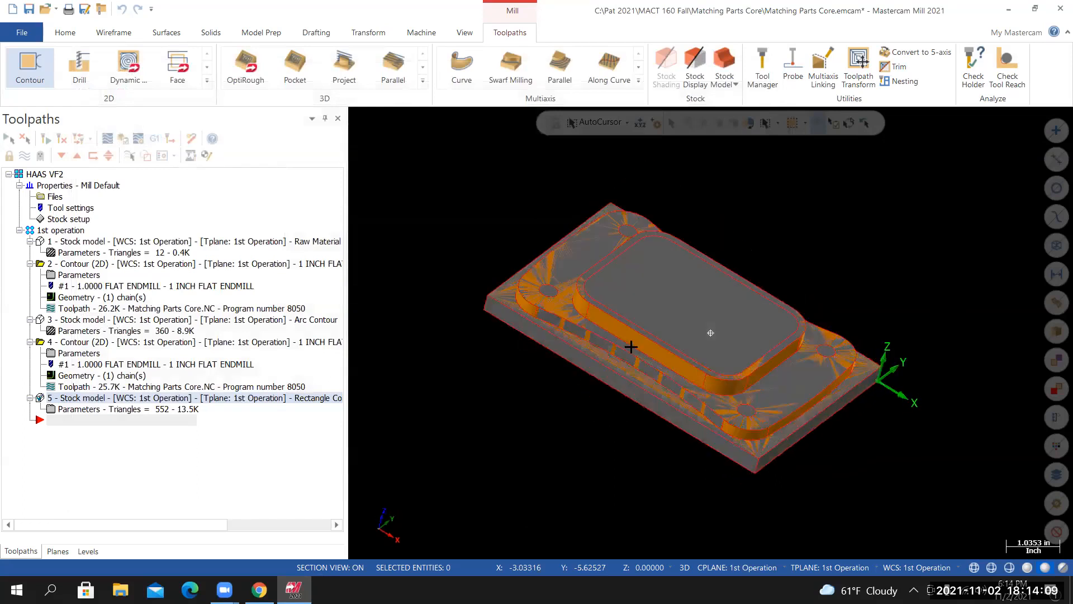
scroll(616, 350, up, 2)
scroll(622, 353, up, 3)
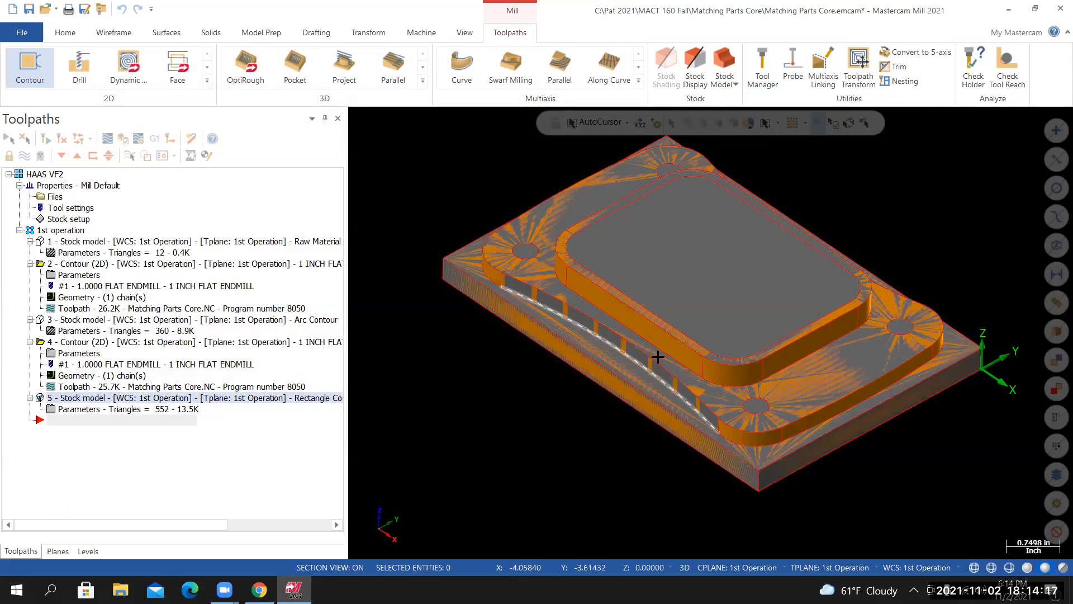
middle_drag(692, 334, 681, 347)
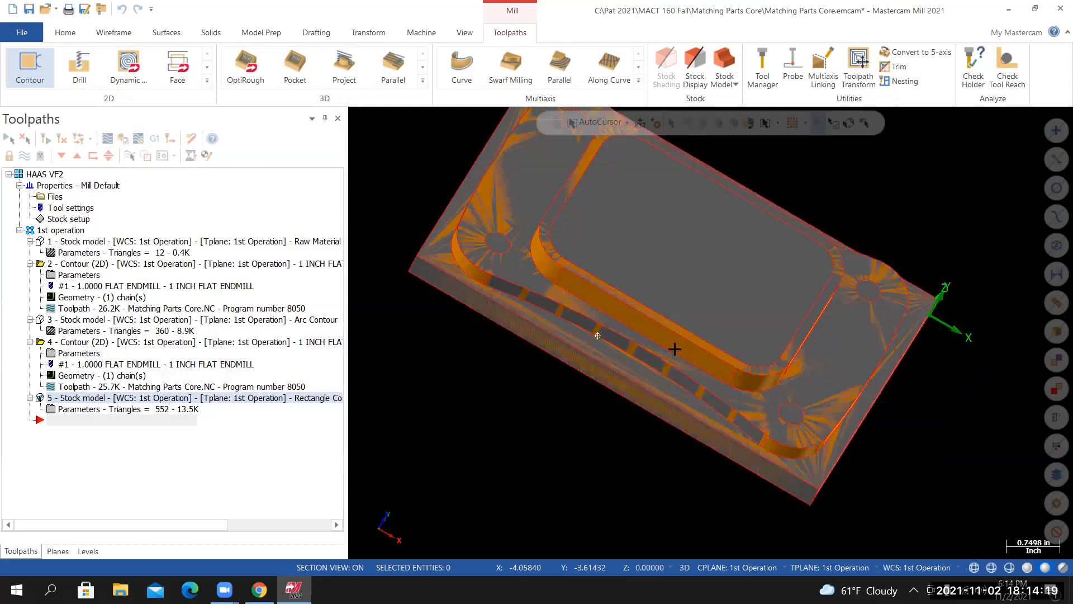
mouse_move(604, 339)
middle_down()
mouse_move(550, 351)
mouse_move(296, 360)
mouse_move(402, 369)
mouse_move(103, 245)
middle_up()
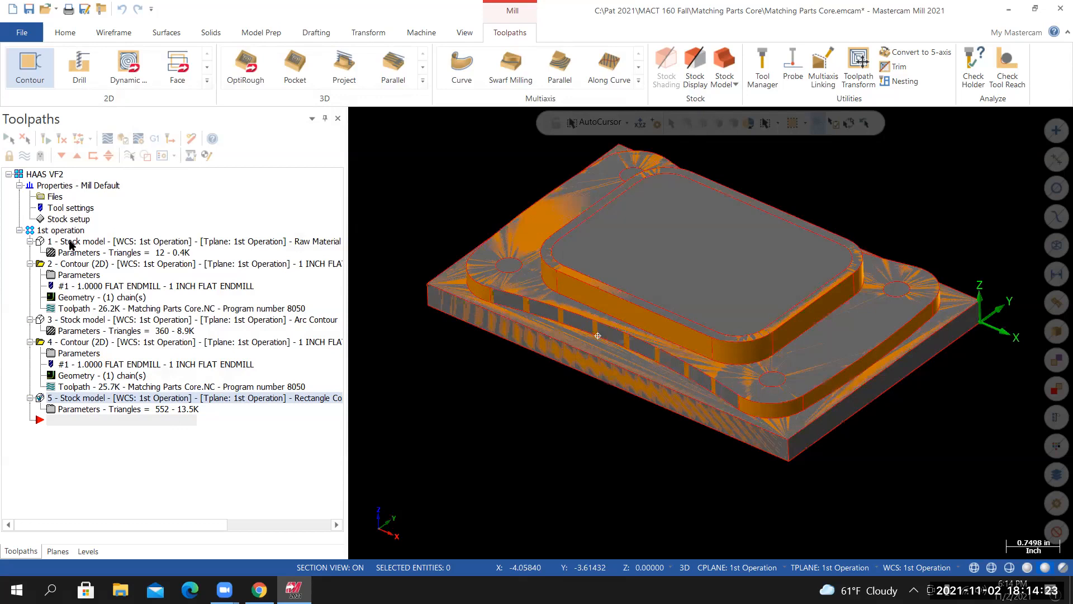
click(50, 141)
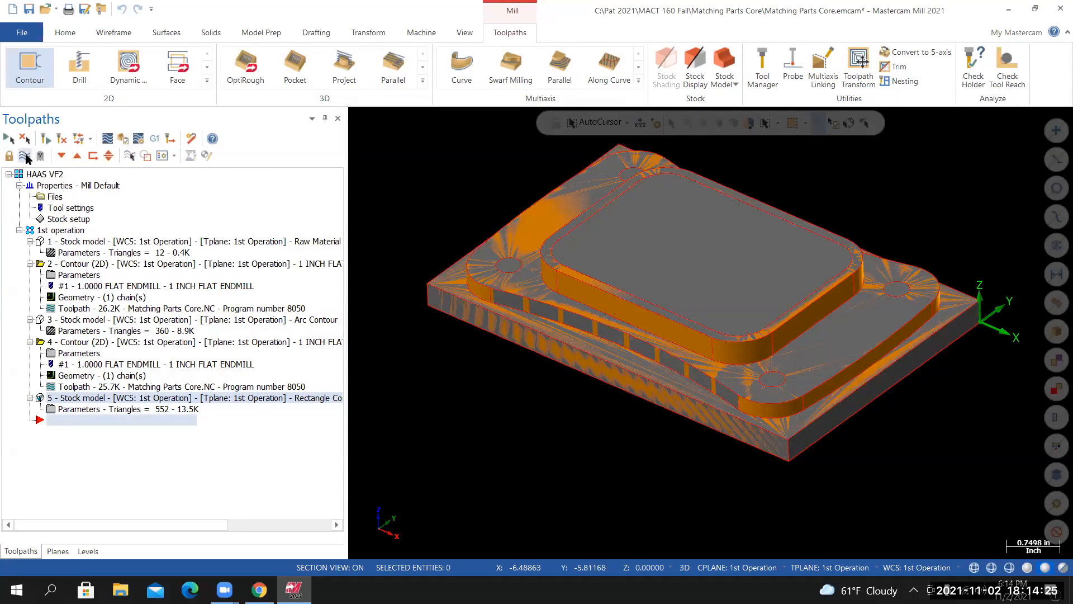
Return the part to the isometric view and save the Matching Parts Core file
right_click(434, 189)
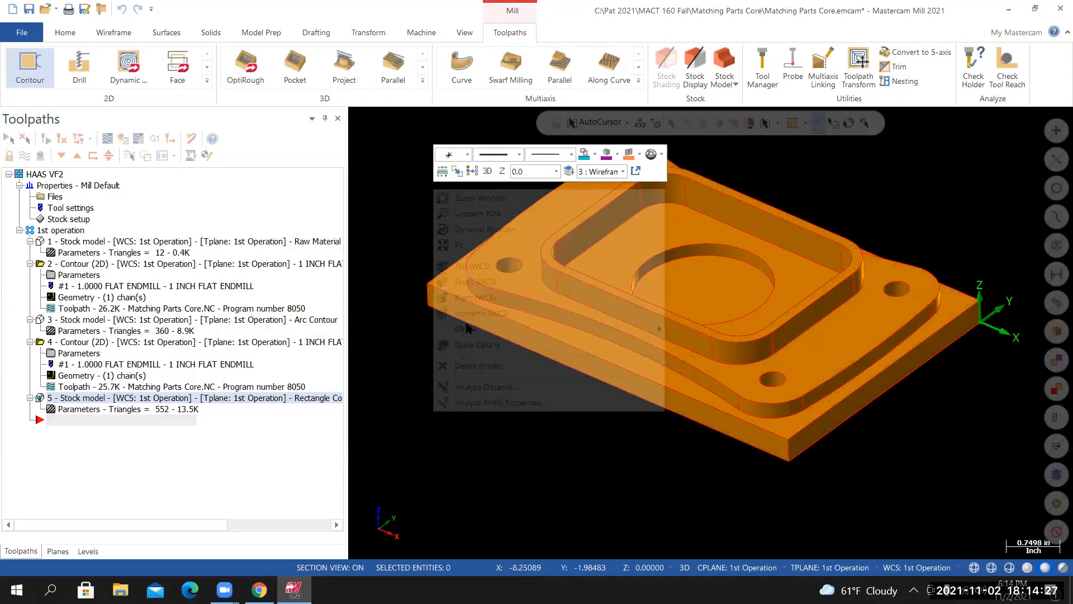
click(470, 314)
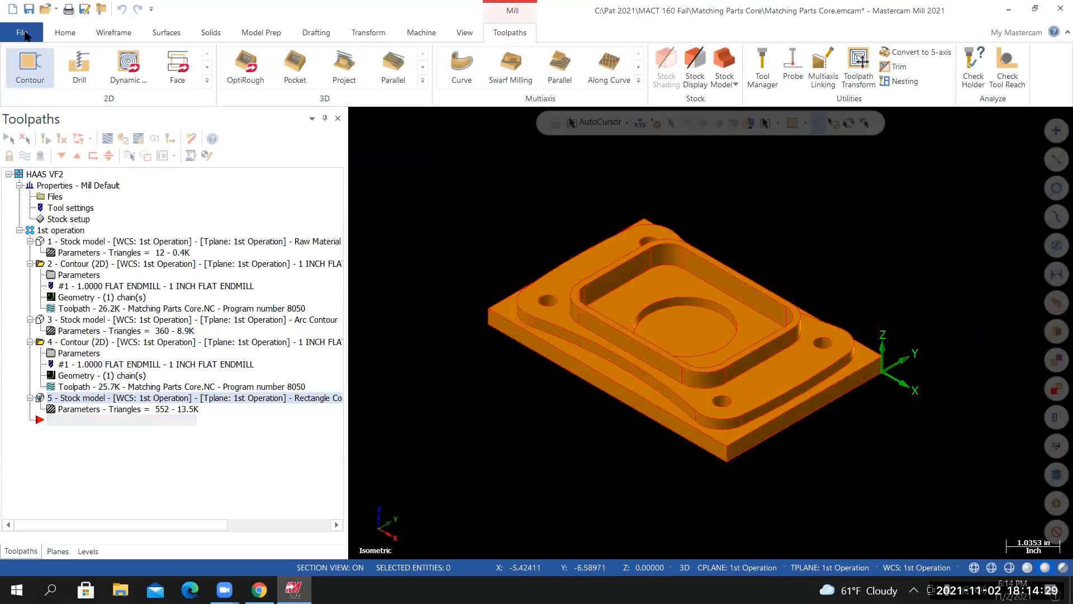
click(25, 35)
click(36, 175)
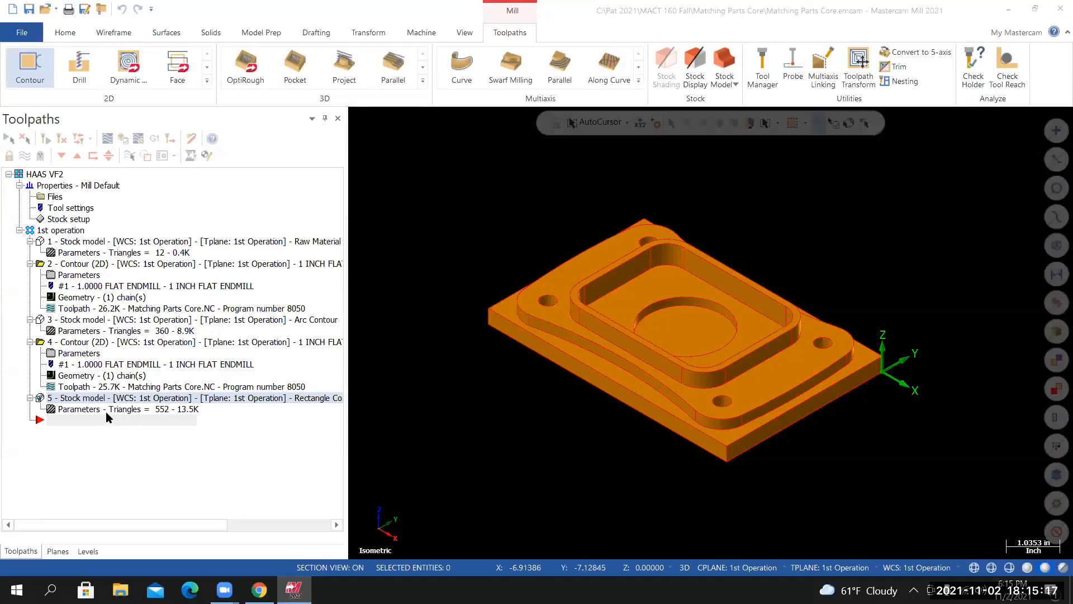
Collapse all five stock model and contour operations in the 1st operation group
click(30, 242)
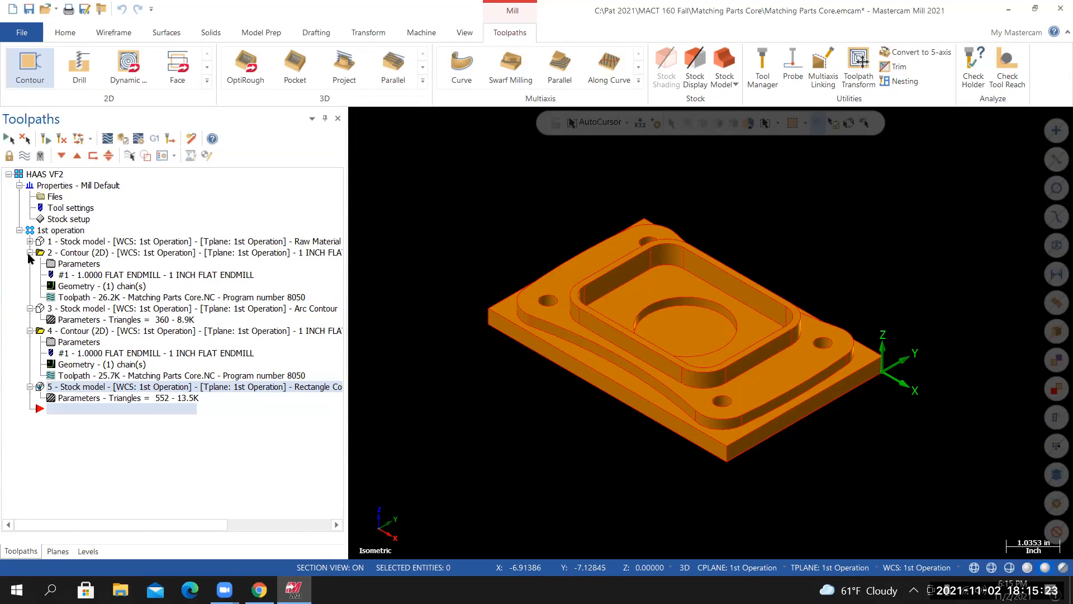
click(29, 252)
click(30, 263)
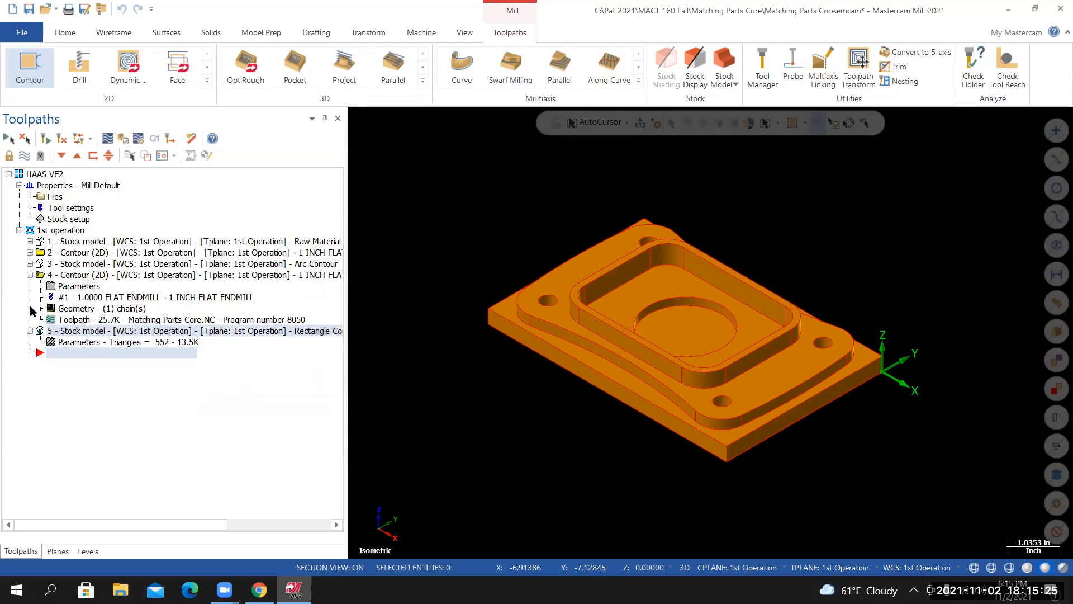
click(30, 275)
click(30, 286)
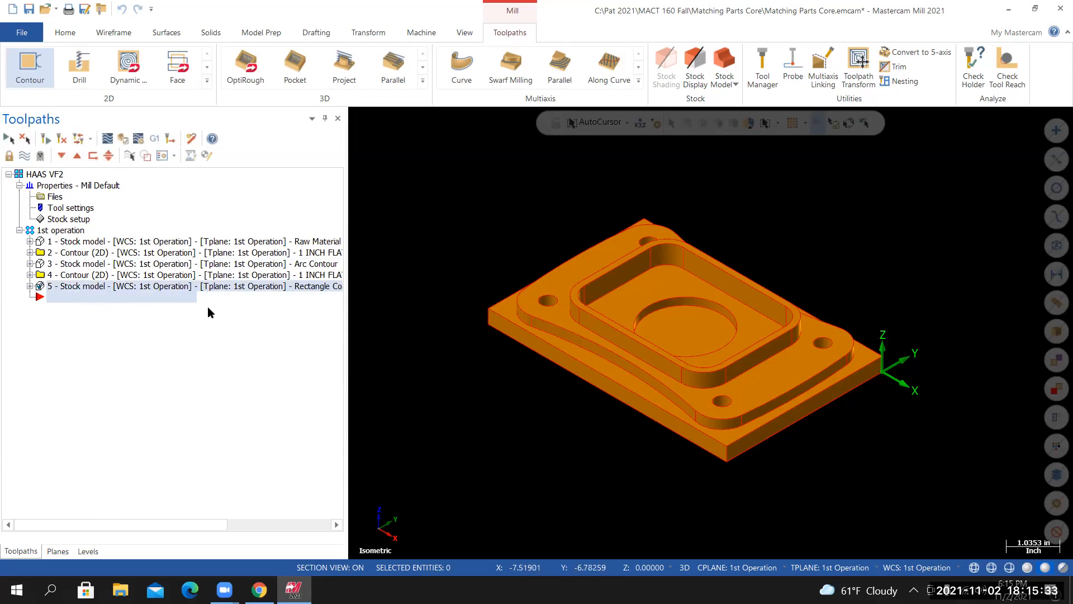
Switch to Chrome and review the Matching Parts Core assignment's toolpath steps, machine group properties and tool list
click(259, 590)
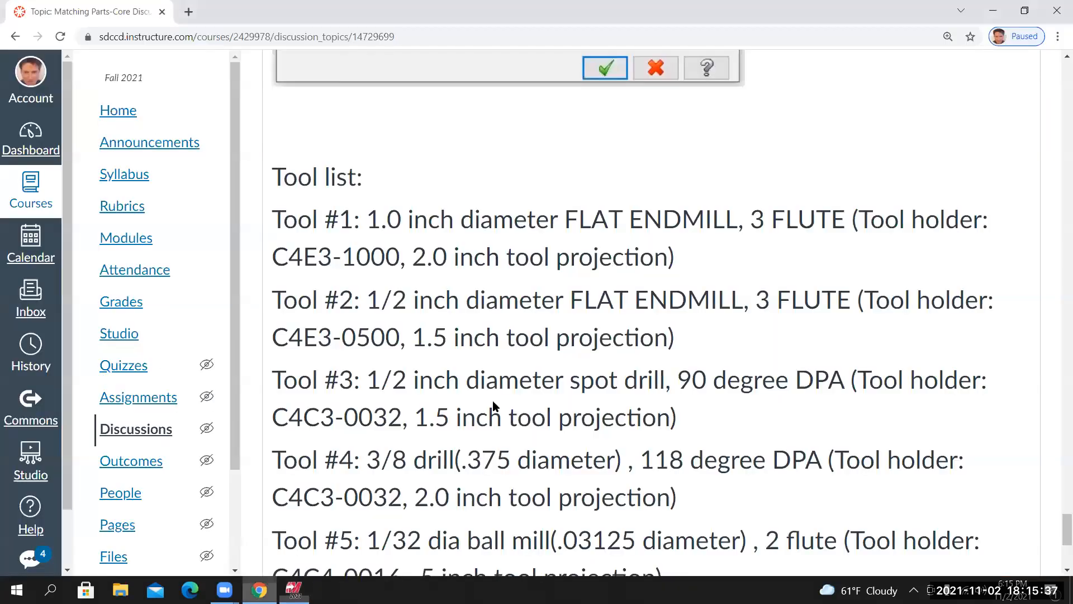
scroll(497, 400, up, 10)
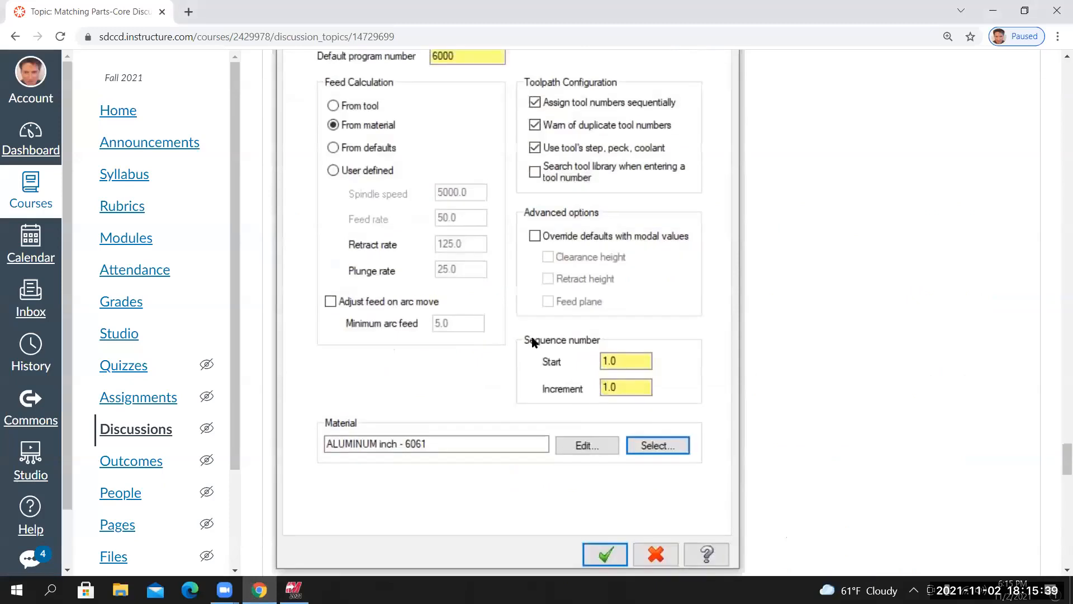
scroll(531, 344, up, 10)
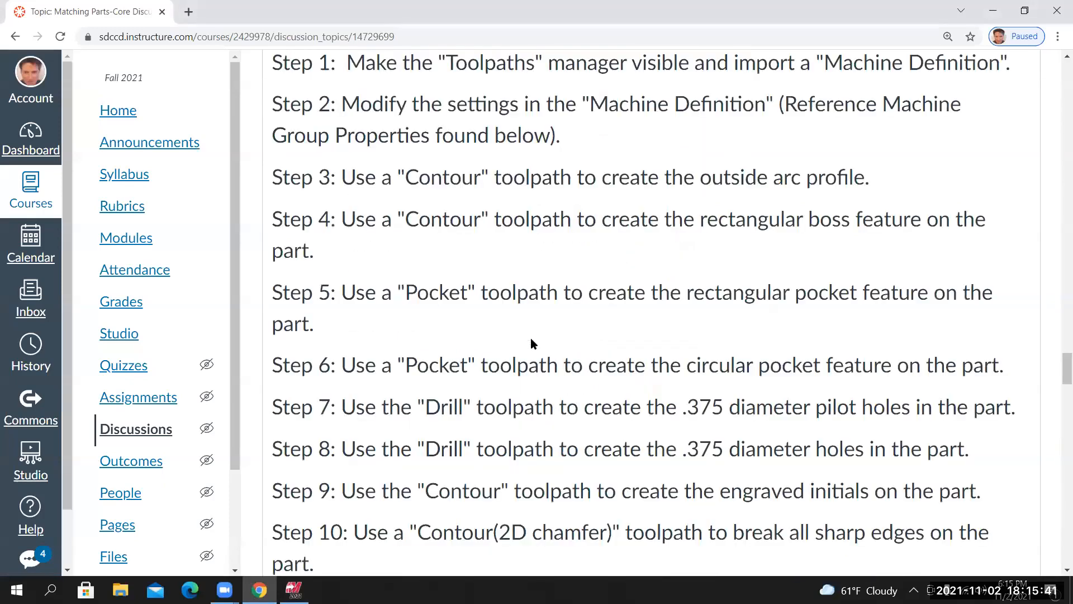
scroll(531, 343, up, 1)
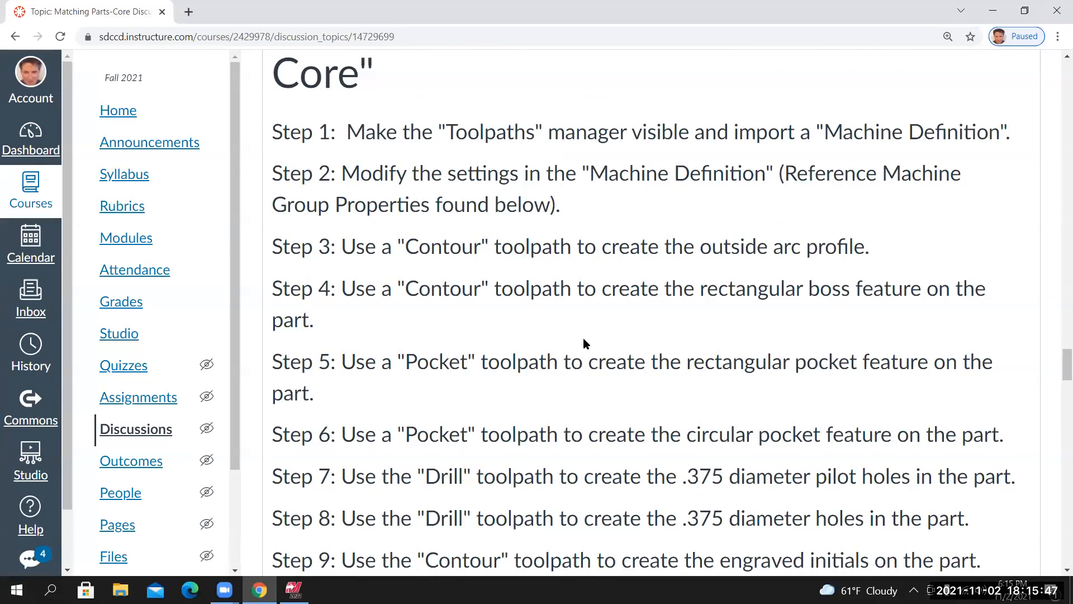
scroll(582, 341, down, 2)
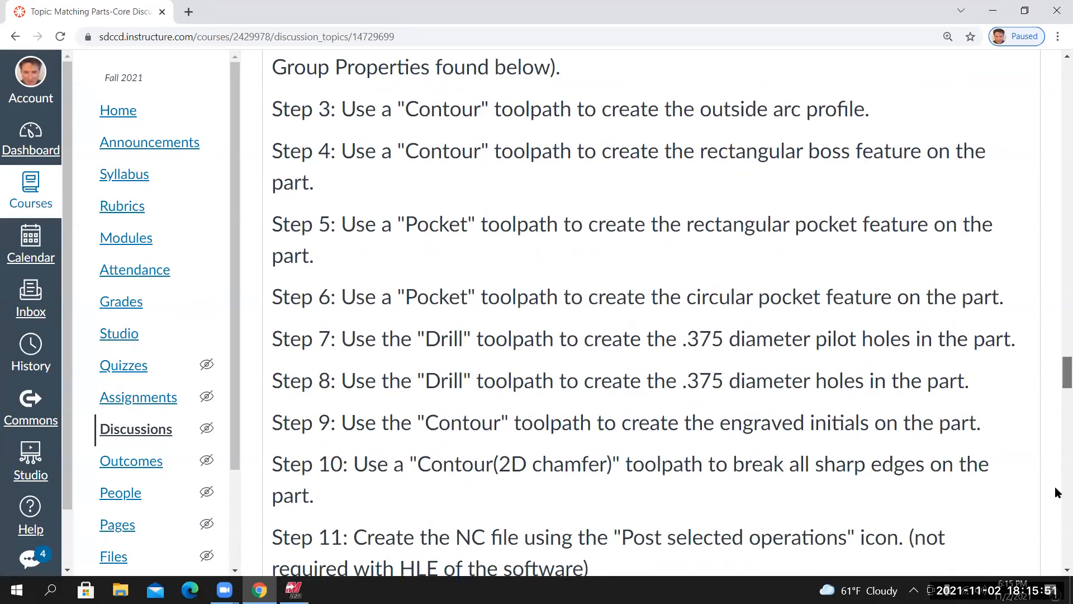
scroll(1058, 528, down, 1)
scroll(561, 363, down, 3)
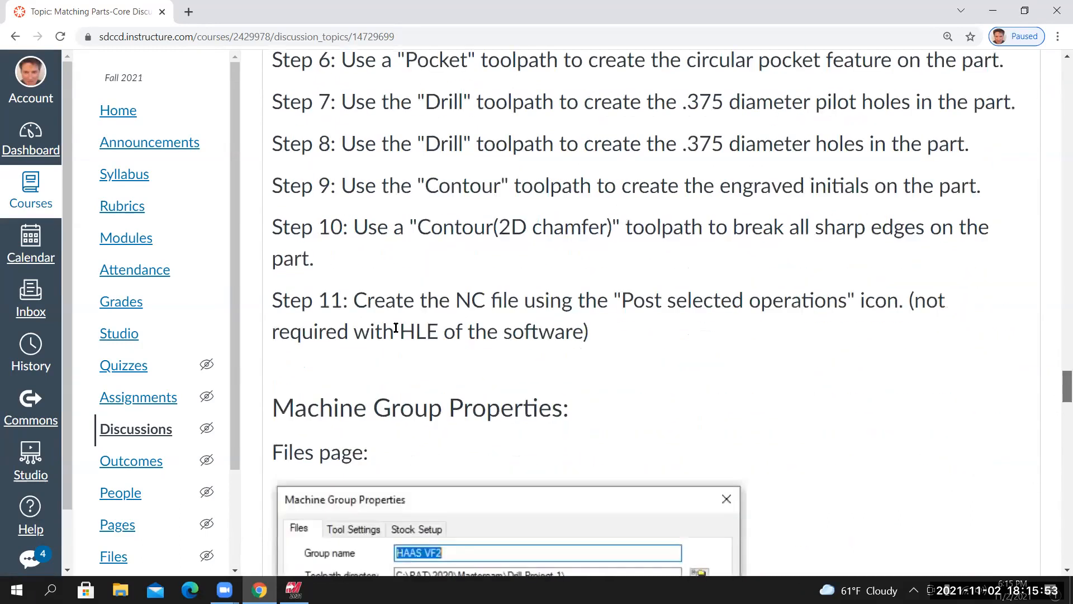
scroll(416, 301, down, 12)
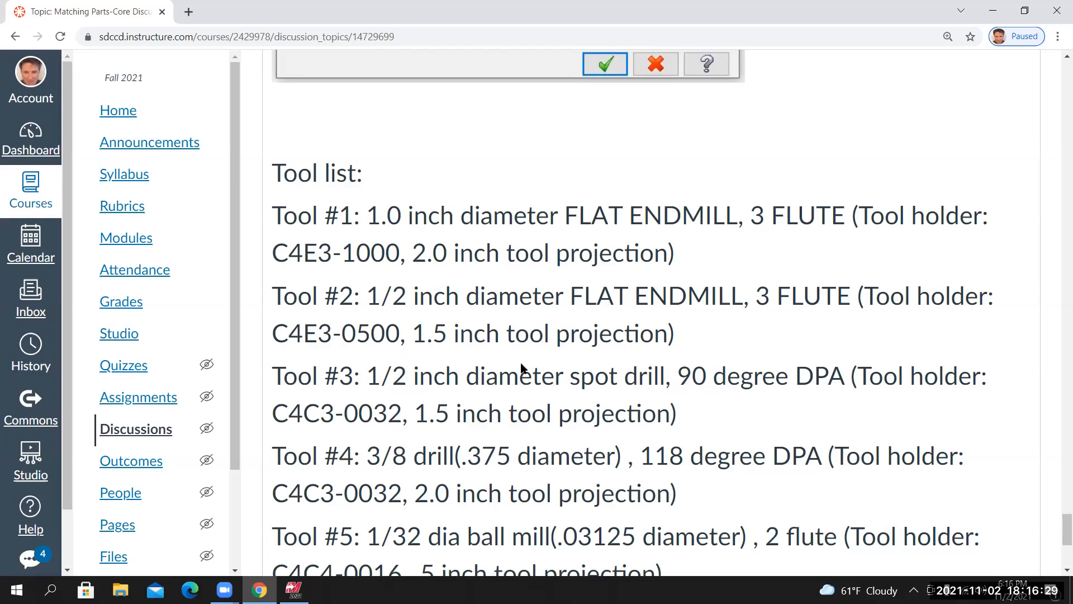
Switch to Mastercam and start a 2D Pocket toolpath, chaining the upper inside edge of the rectangular pocket
click(293, 589)
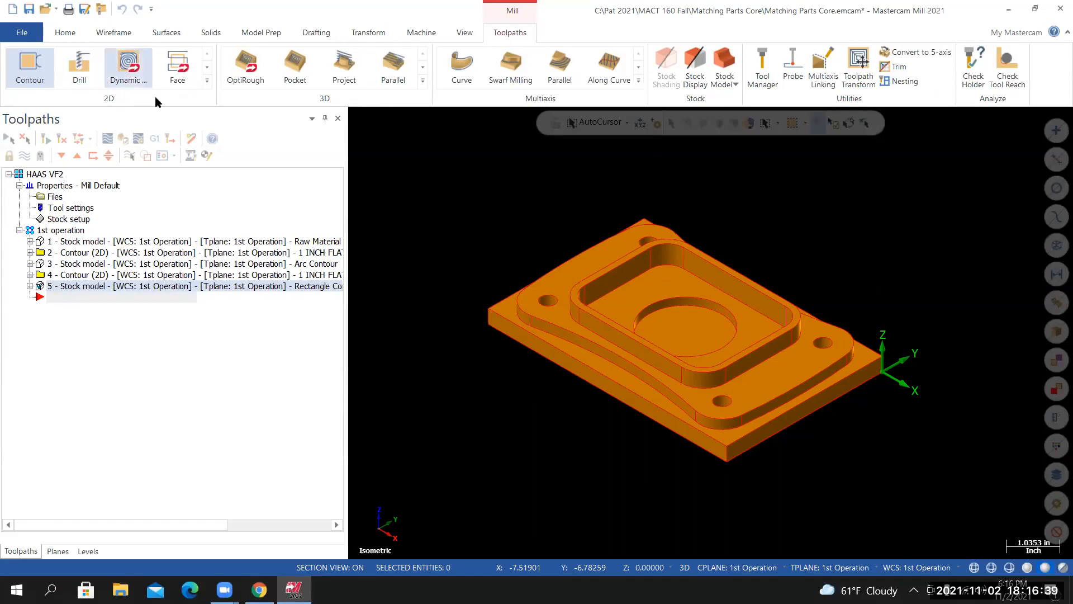
click(207, 83)
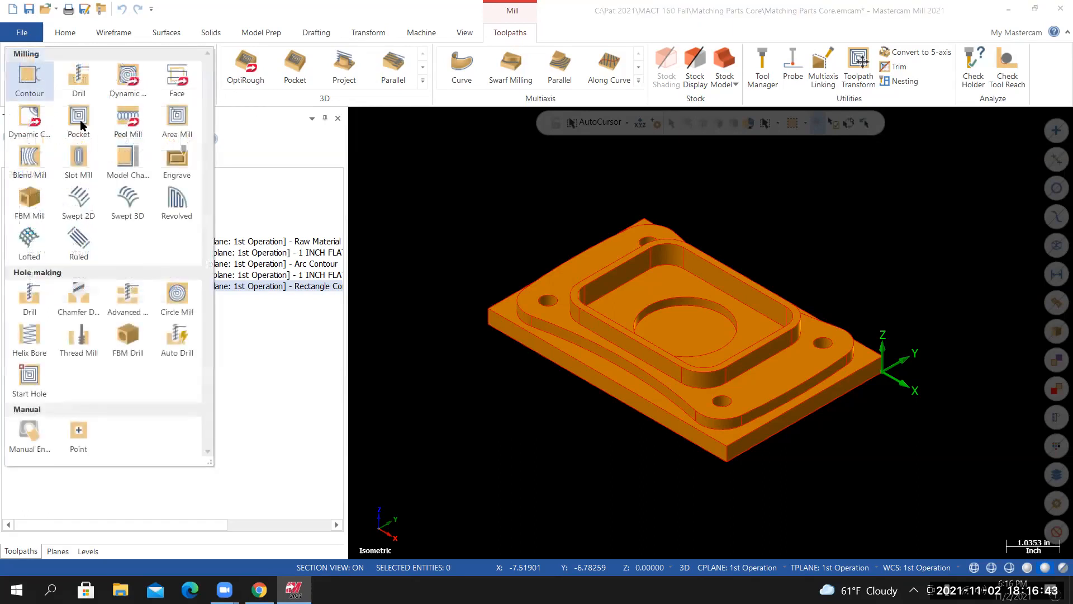
click(79, 119)
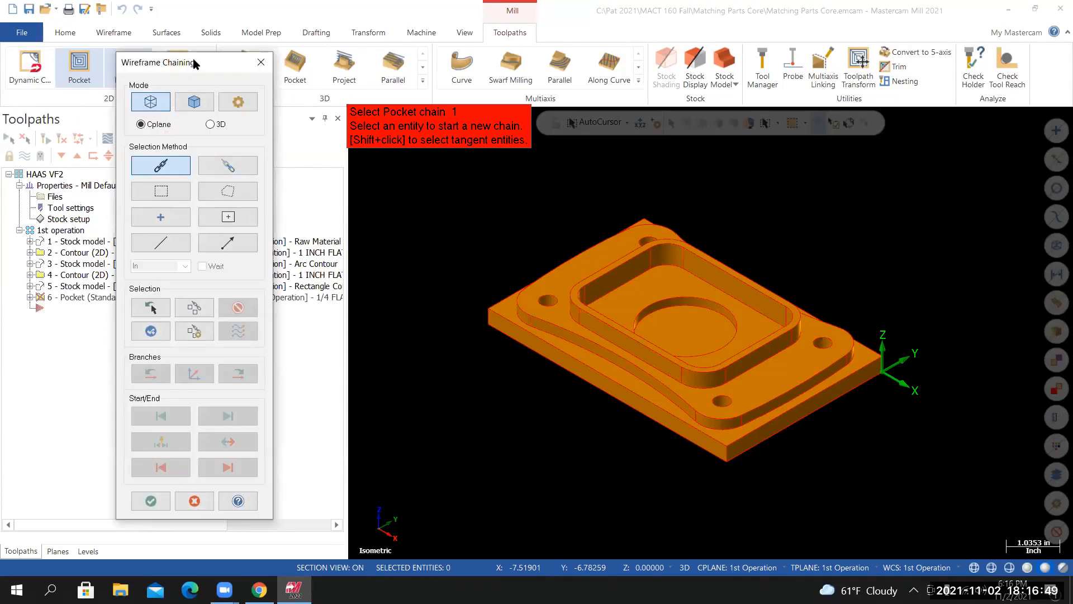
drag(154, 69, 189, 67)
scroll(702, 343, up, 2)
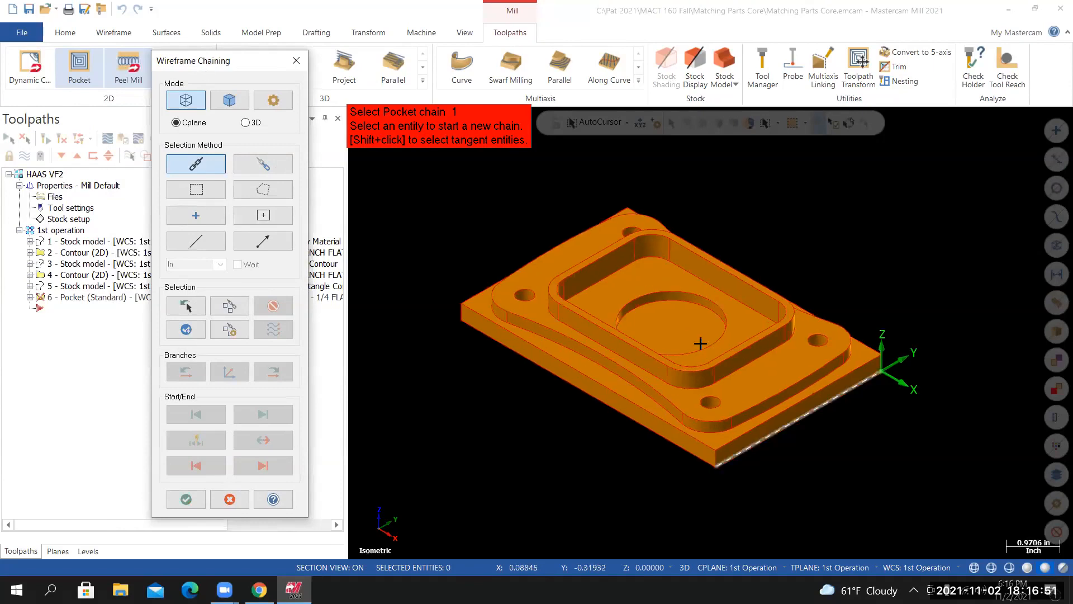
scroll(751, 273, up, 1)
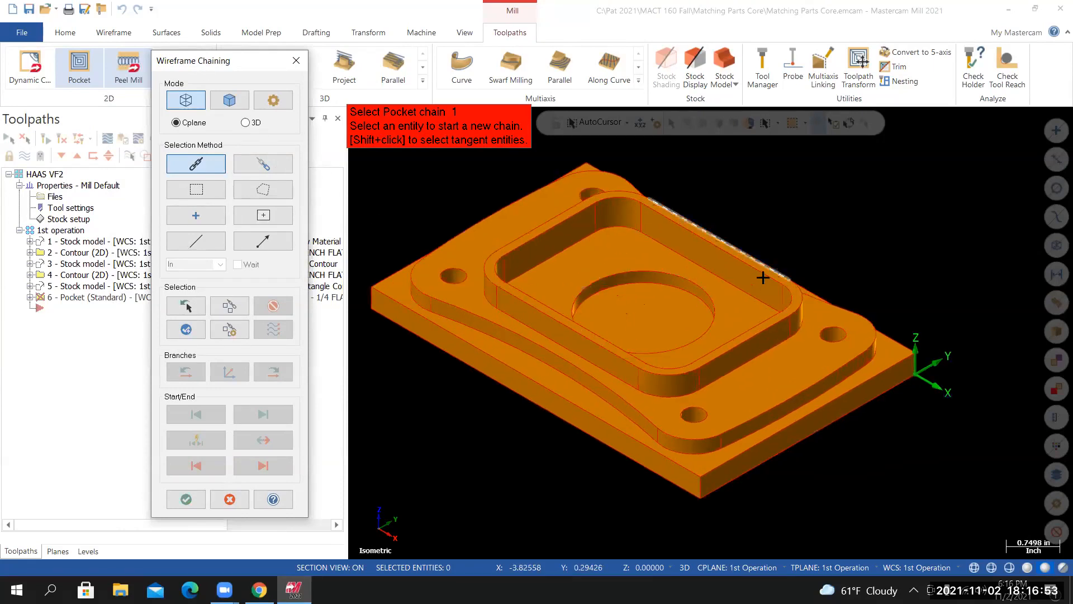
scroll(760, 278, up, 1)
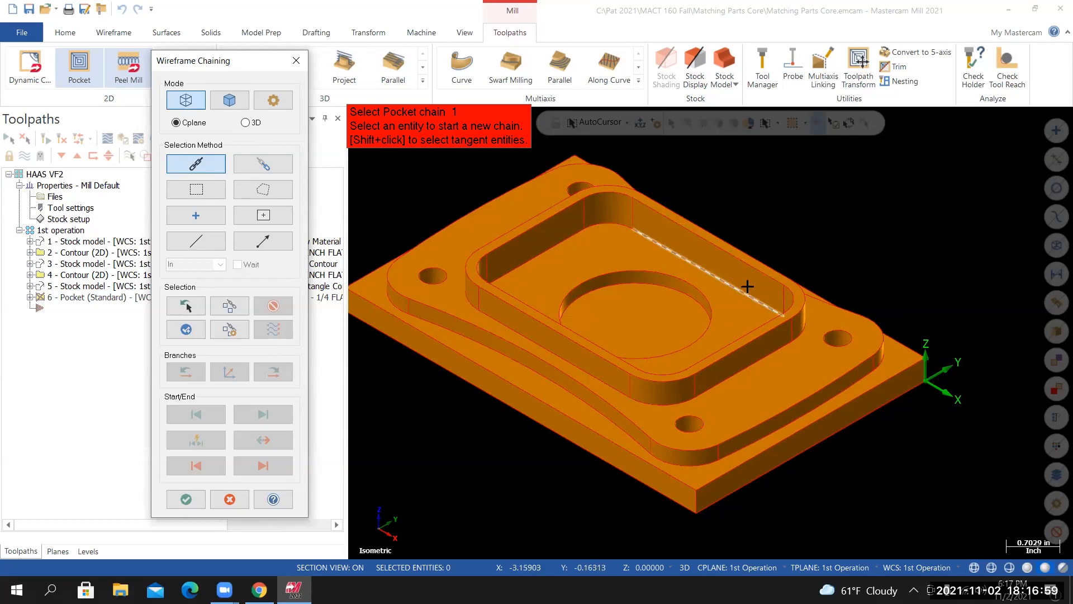
scroll(772, 281, up, 1)
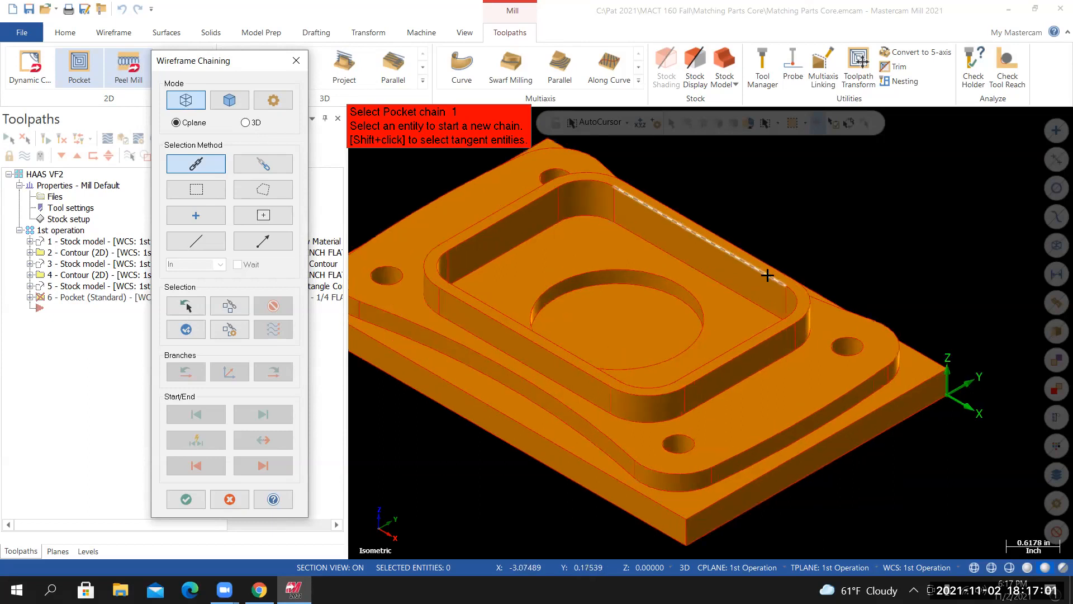
scroll(774, 280, up, 1)
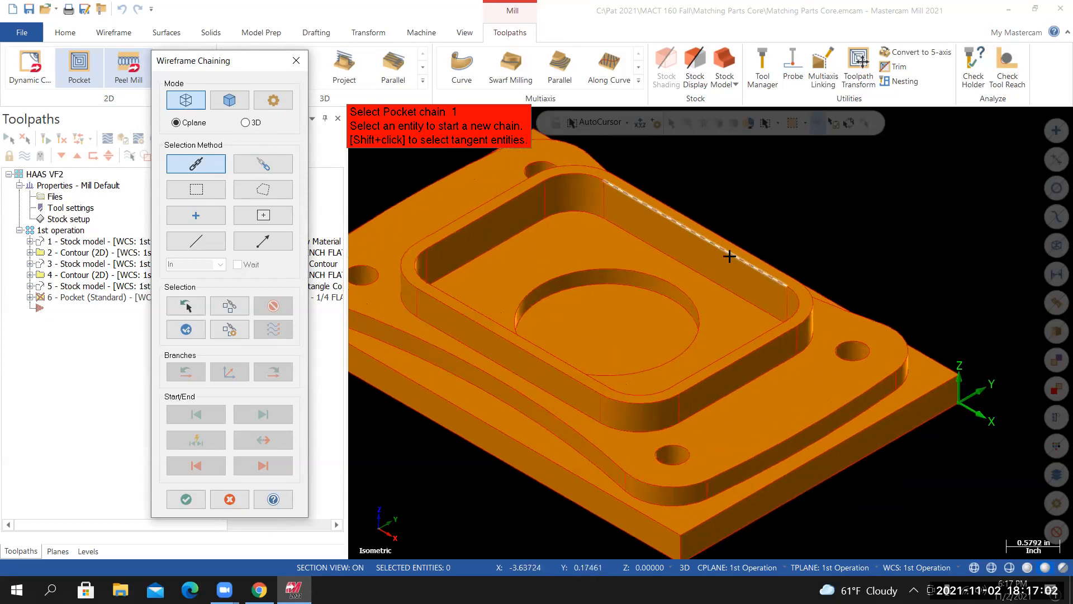
click(768, 276)
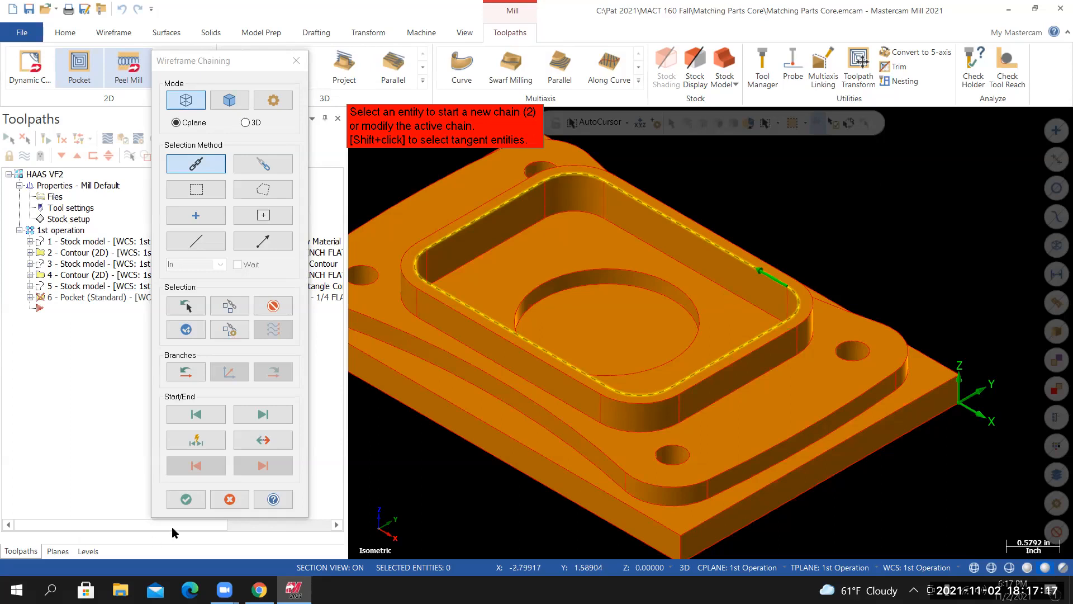
scroll(748, 250, down, 1)
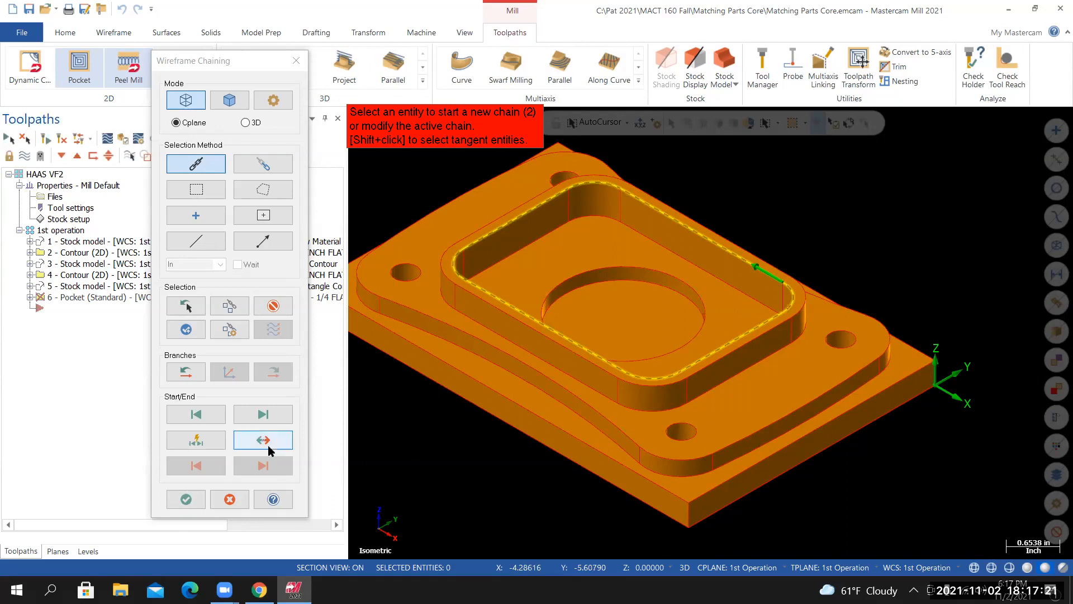
click(269, 444)
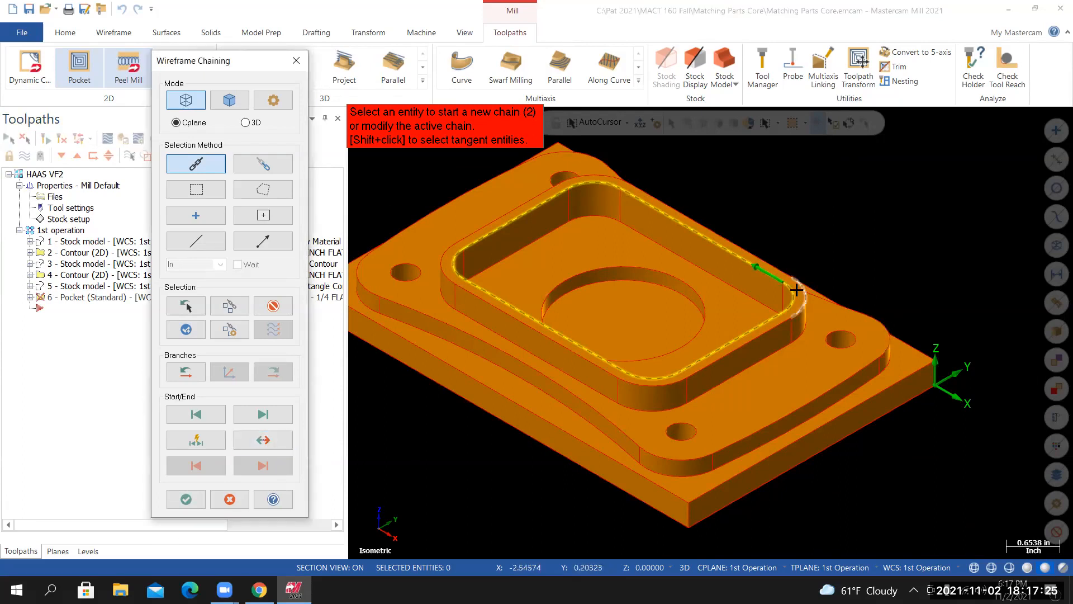
click(186, 499)
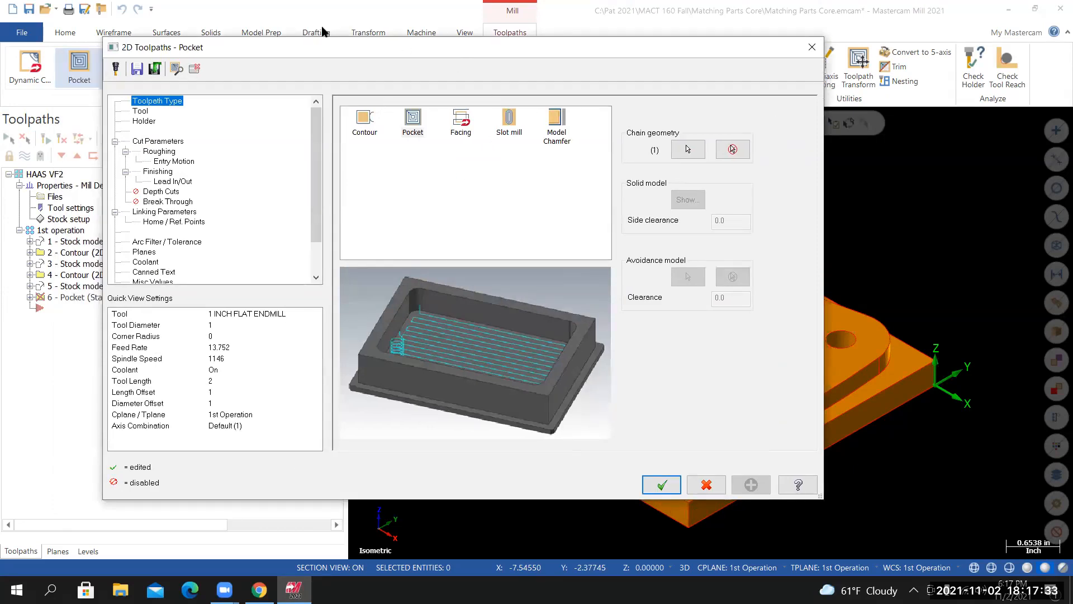
Filter the tool library to flat endmills of 0.5 inch diameter and load the 1/2 FLAT ENDMILL for the pocket toolpath
click(142, 111)
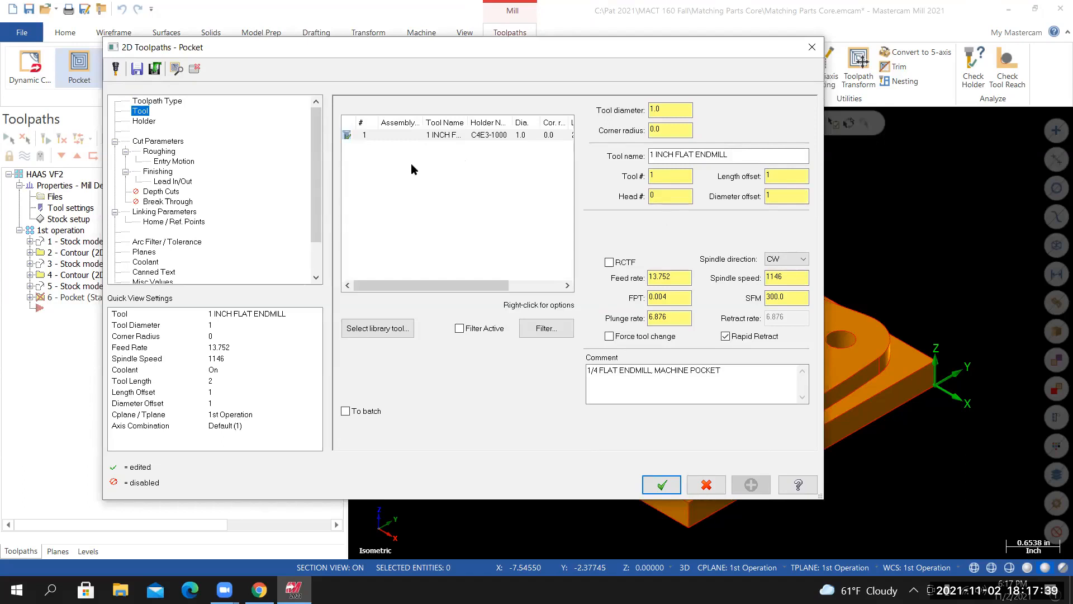
click(380, 331)
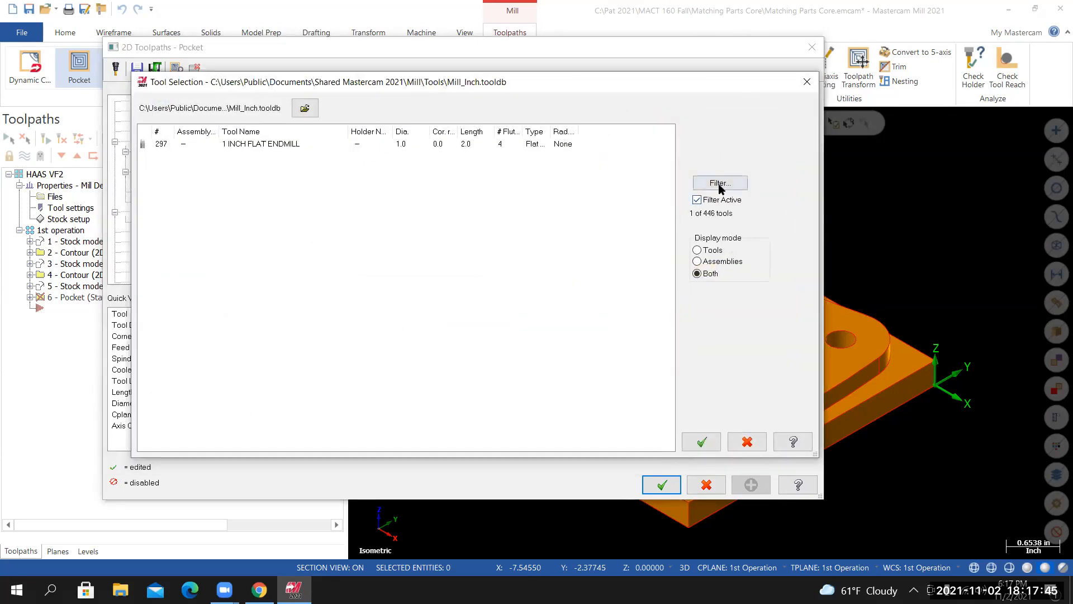
click(720, 183)
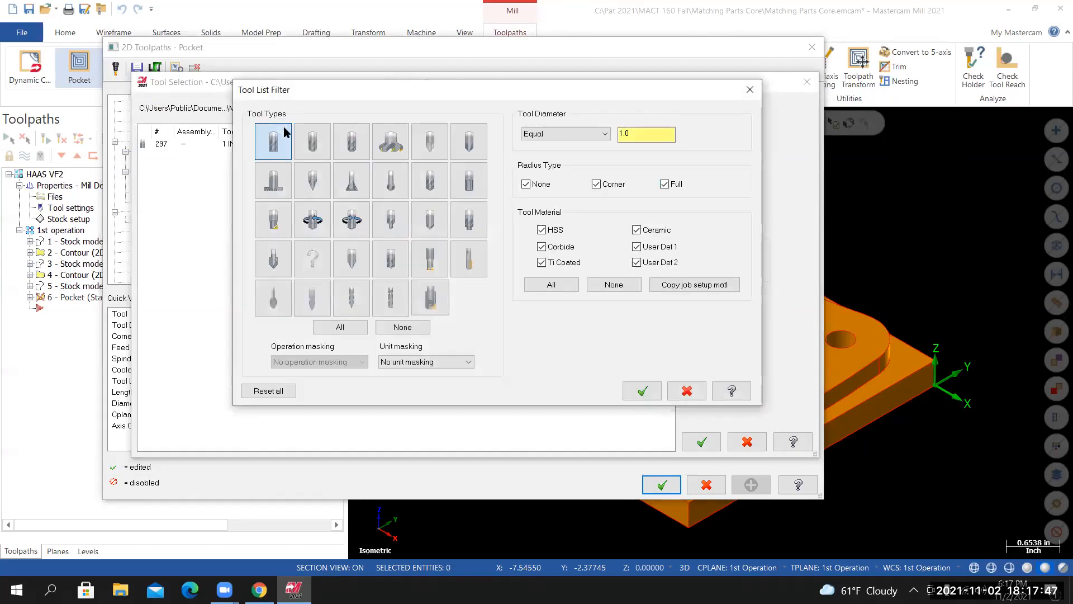
click(281, 144)
drag(632, 134, 615, 132)
text(0.5)
click(642, 391)
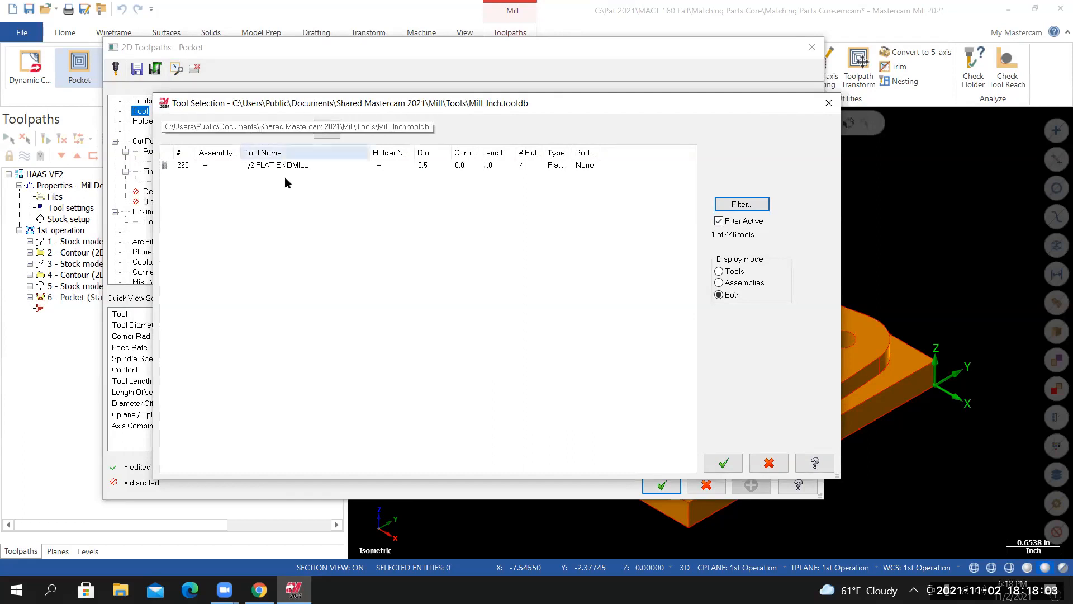
double_click(273, 164)
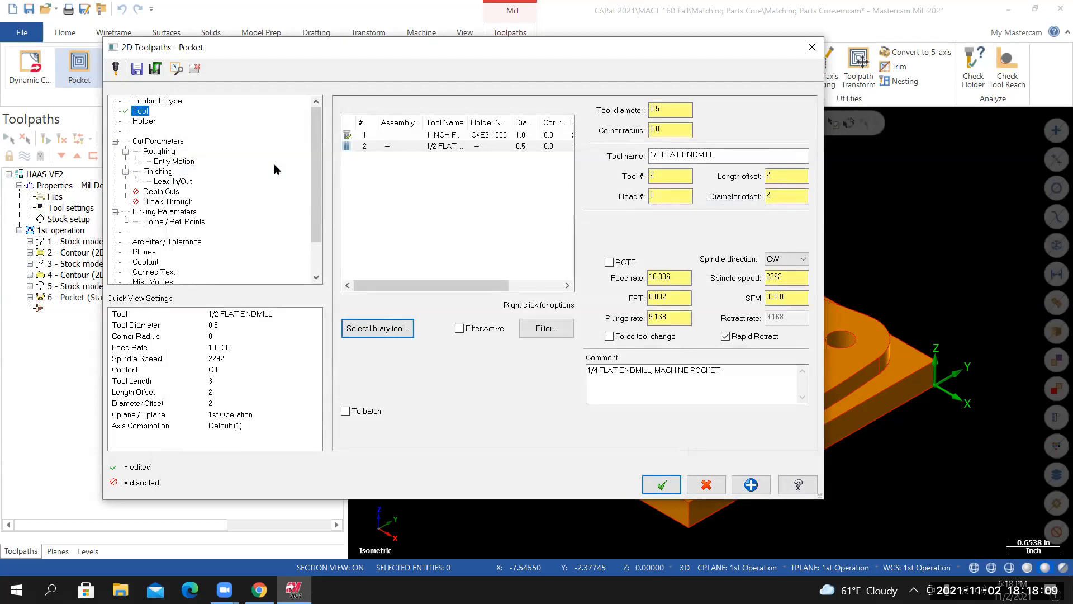
Open the 1/2 flat endmill for editing and compare its geometry with Tool #2 in the browser's course tool list
right_click(406, 149)
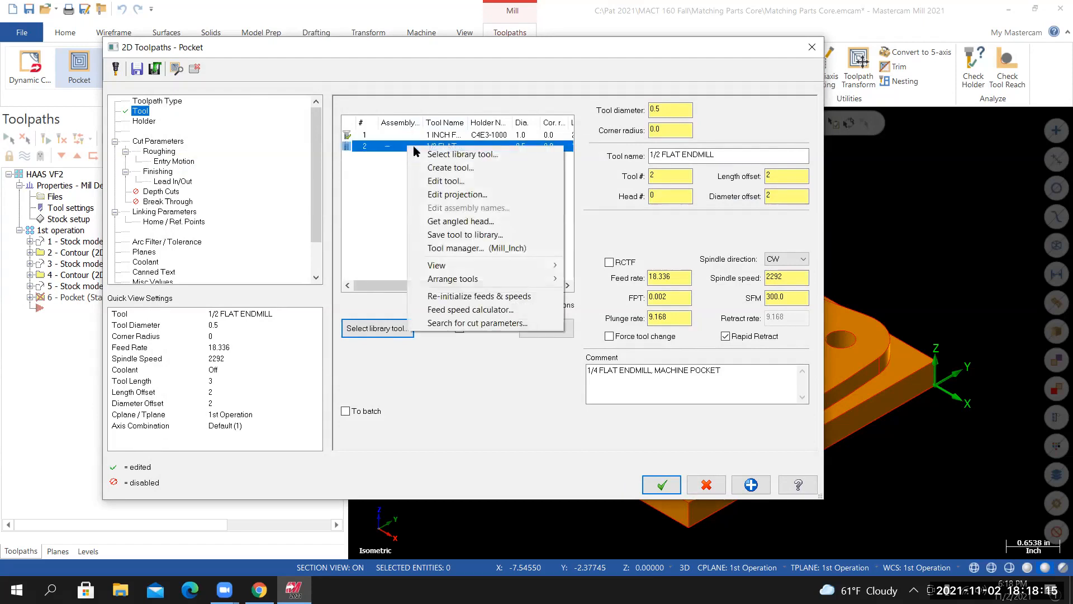
click(445, 181)
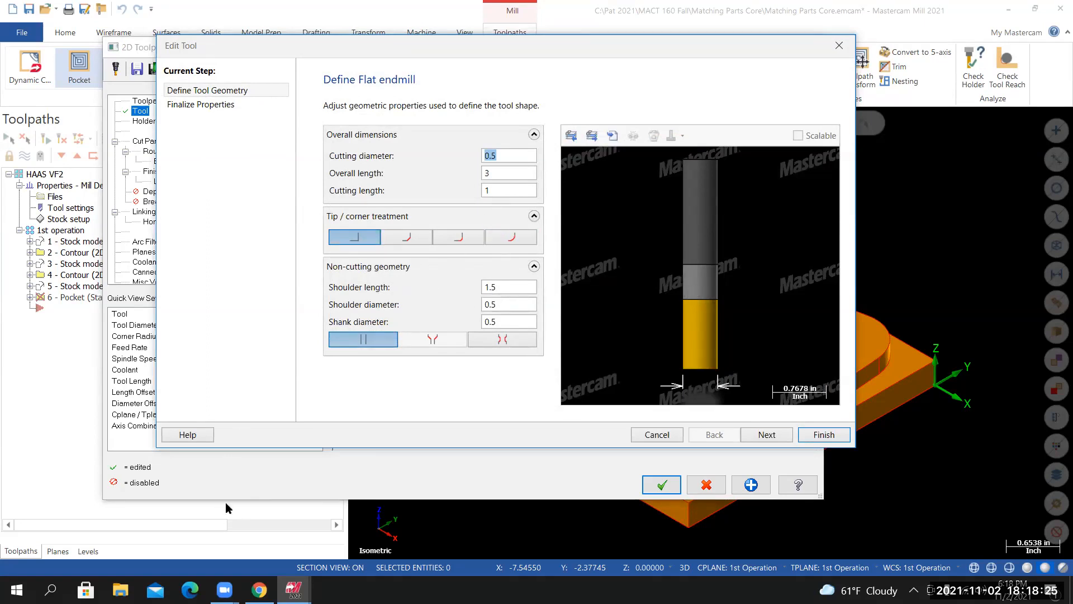
click(261, 587)
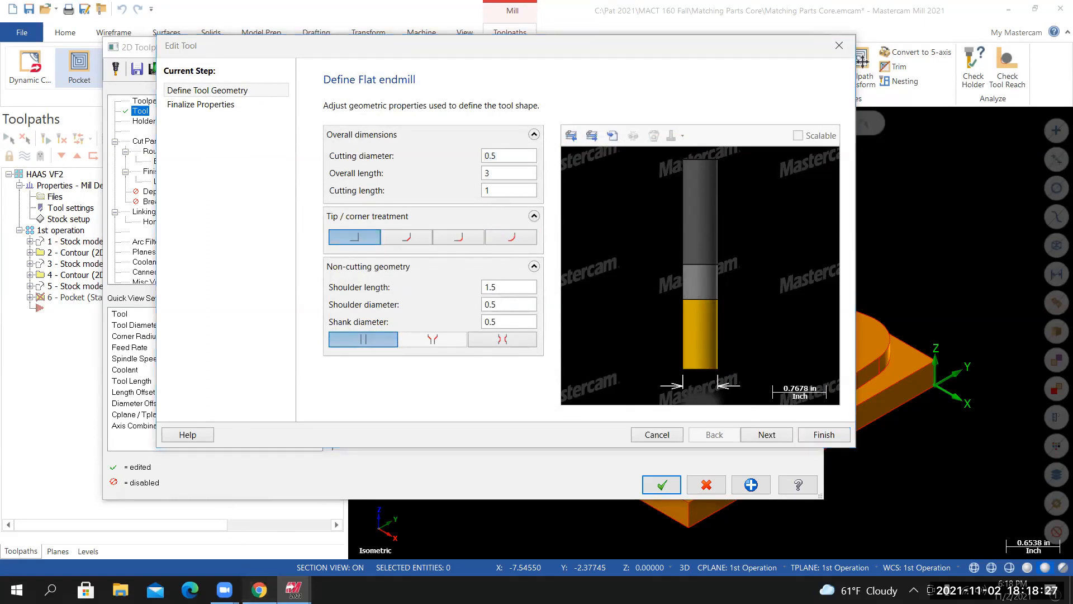
scroll(520, 378, down, 2)
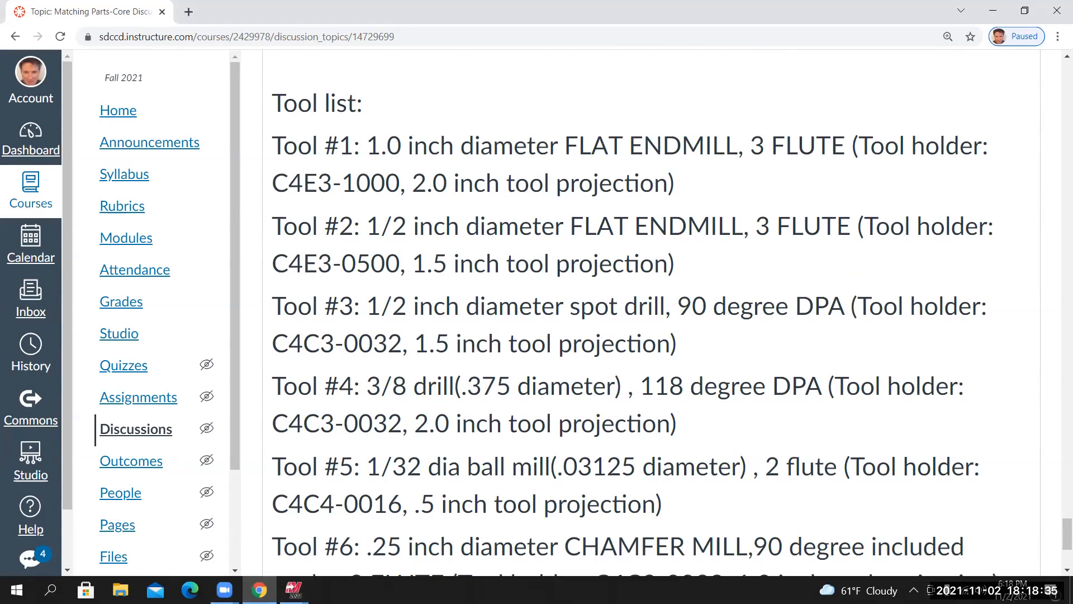
click(293, 590)
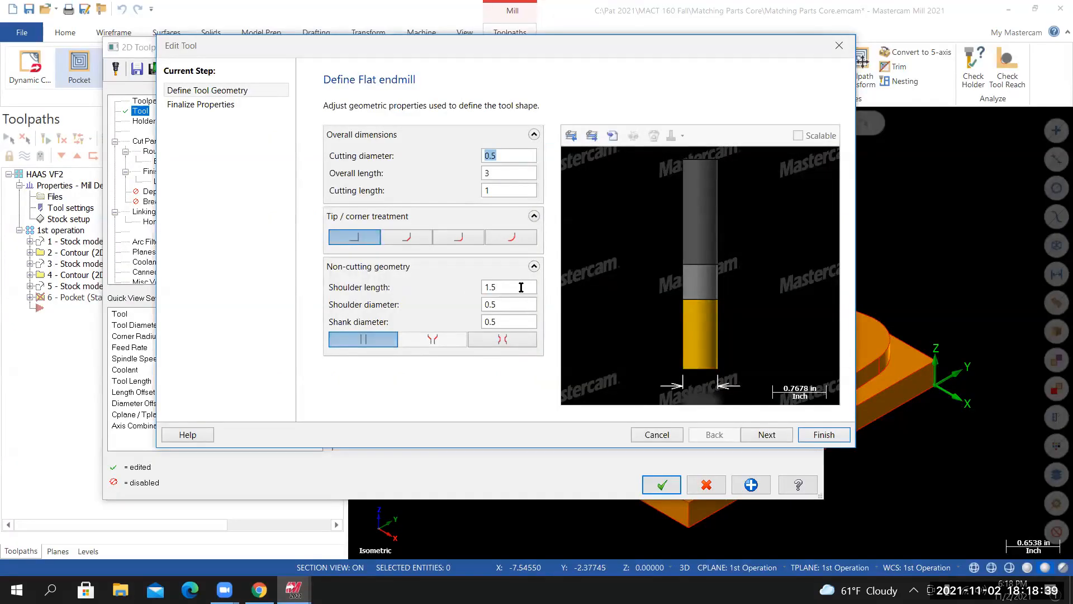
click(521, 286)
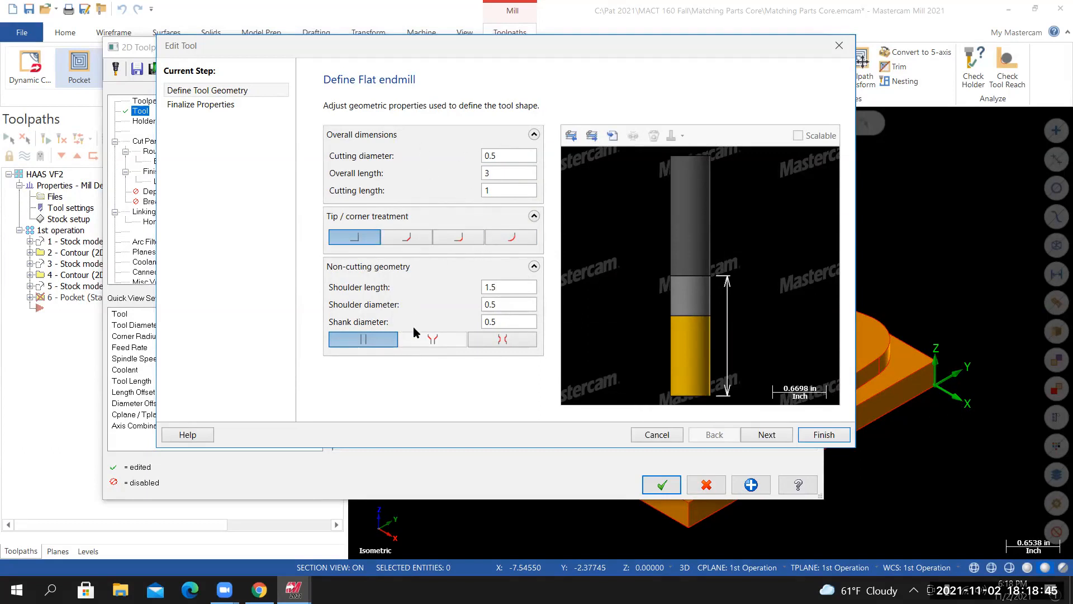
Set the endmill's number of flutes to 3 and recalculate its feed rates and spindle speed
click(766, 435)
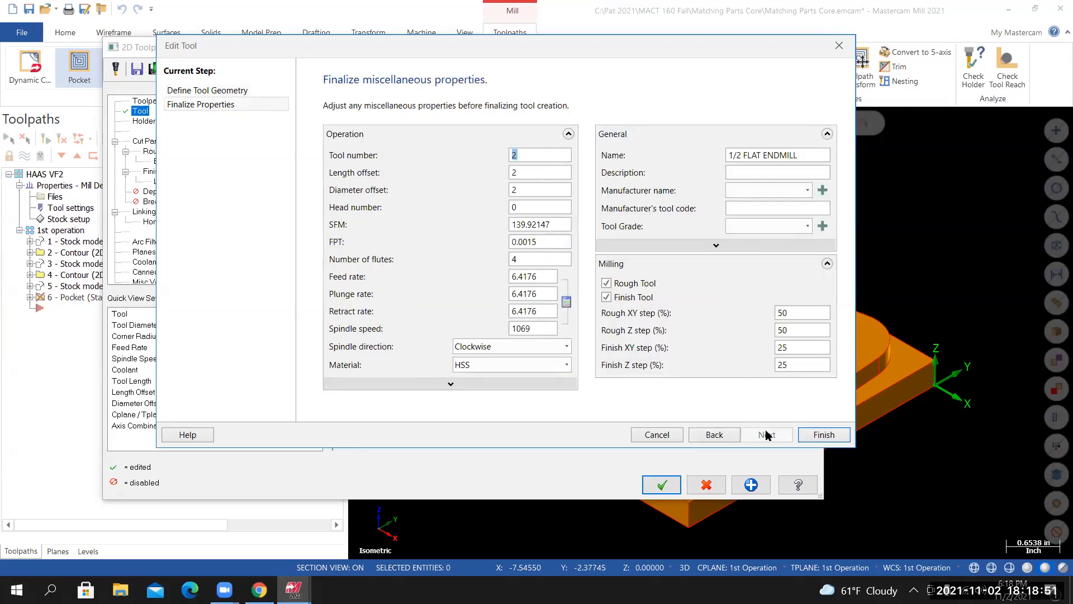
drag(536, 260, 451, 266)
text(3)
click(565, 301)
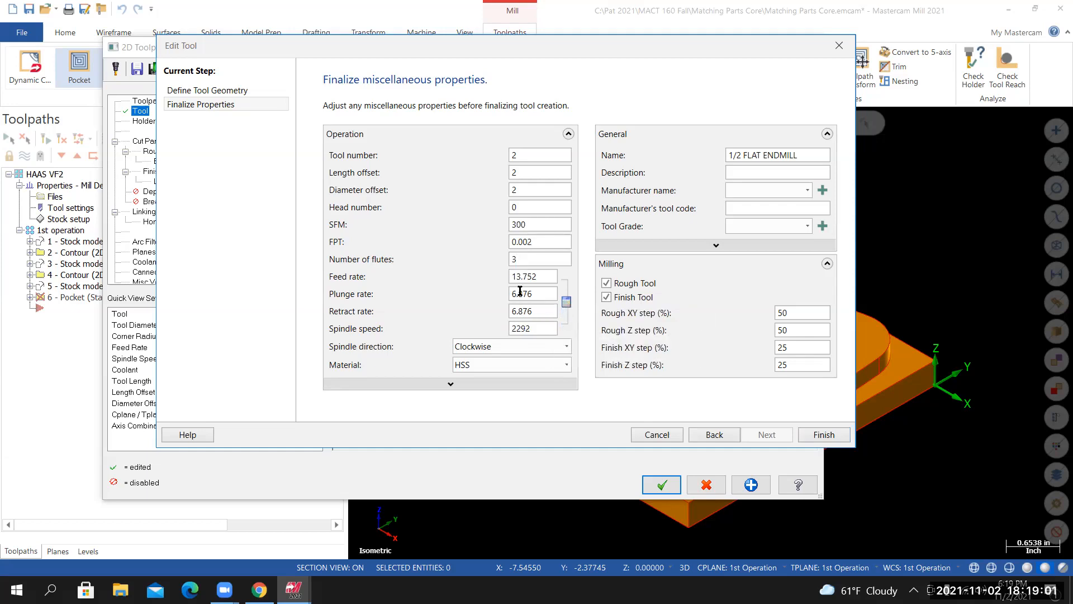
Turn on flood coolant in the 1/2 flat endmill's additional operation properties
click(418, 381)
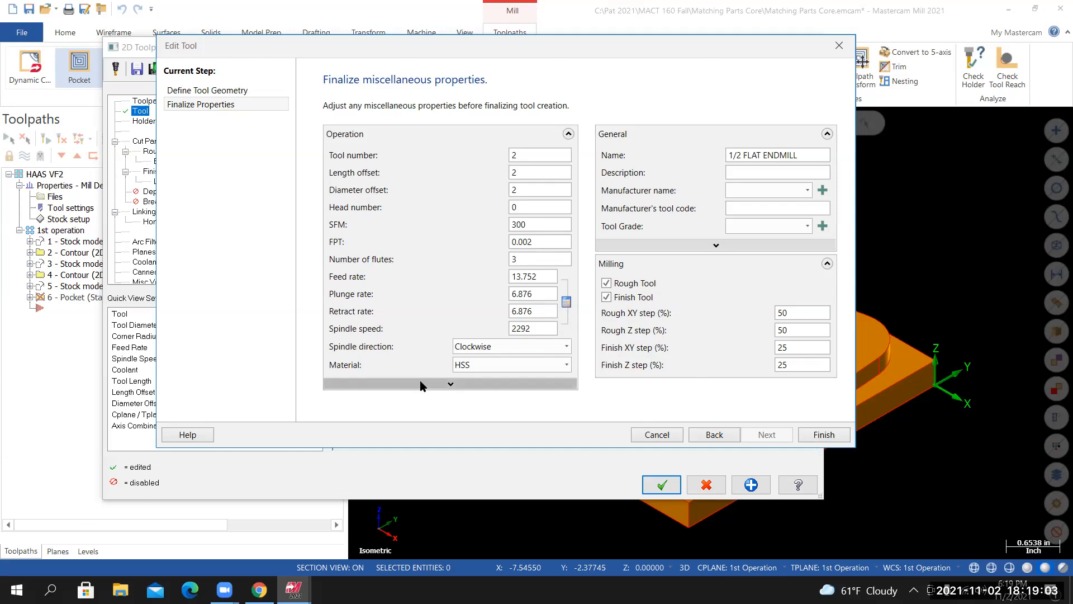
click(357, 368)
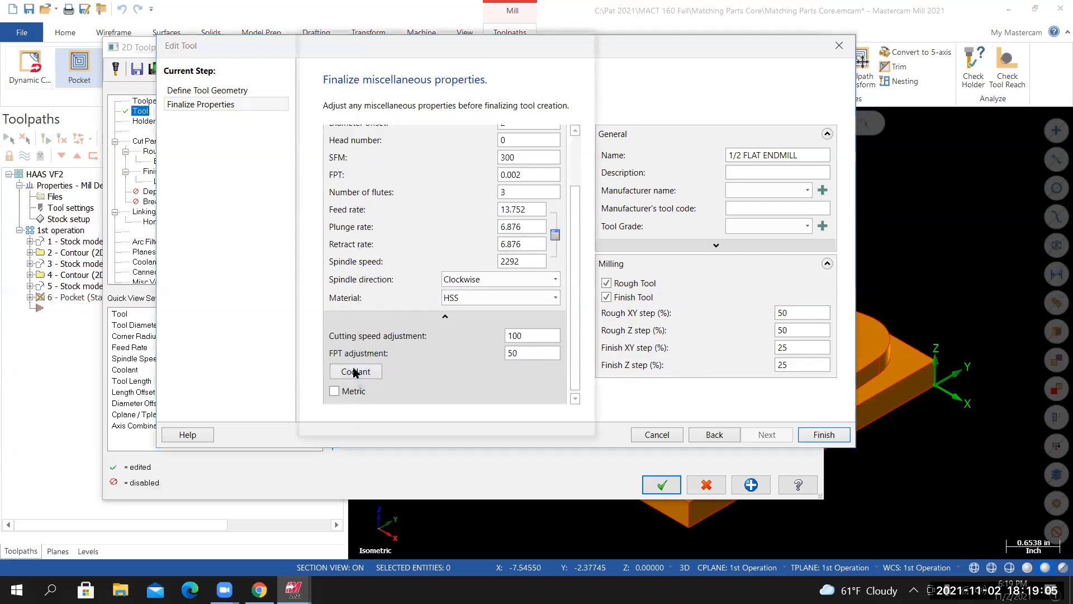
click(436, 96)
click(413, 125)
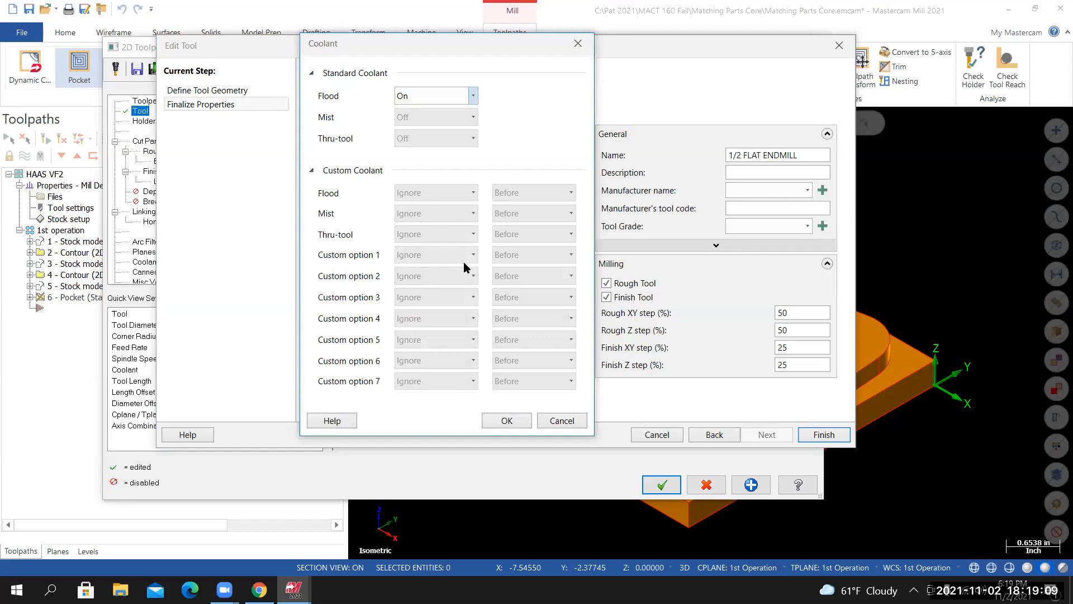
click(506, 420)
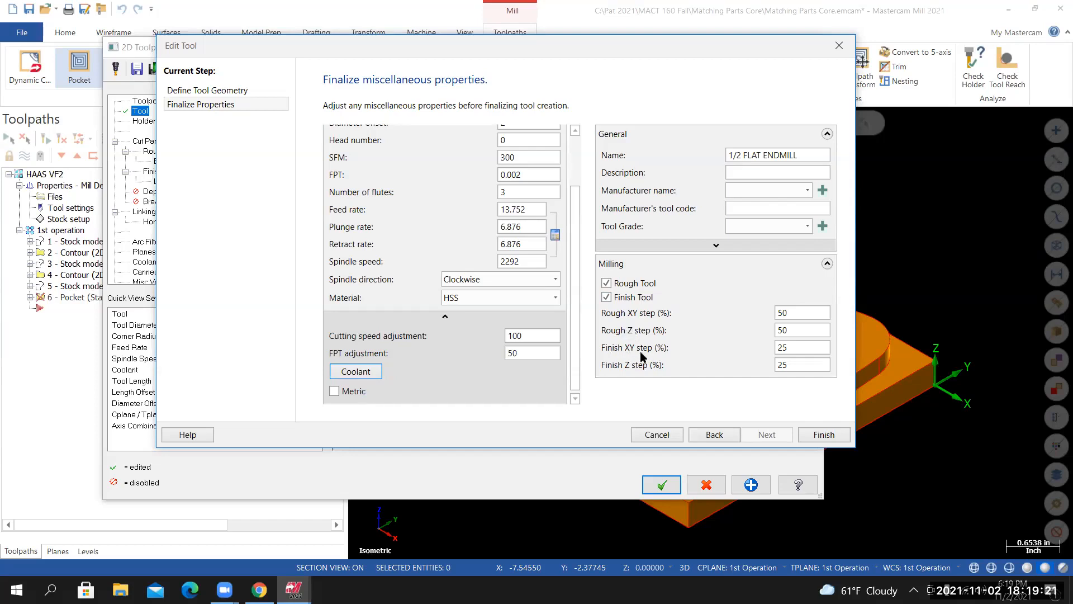
Set the endmill's finish XY step to 2% and finish editing the tool
double_click(785, 348)
text(2)
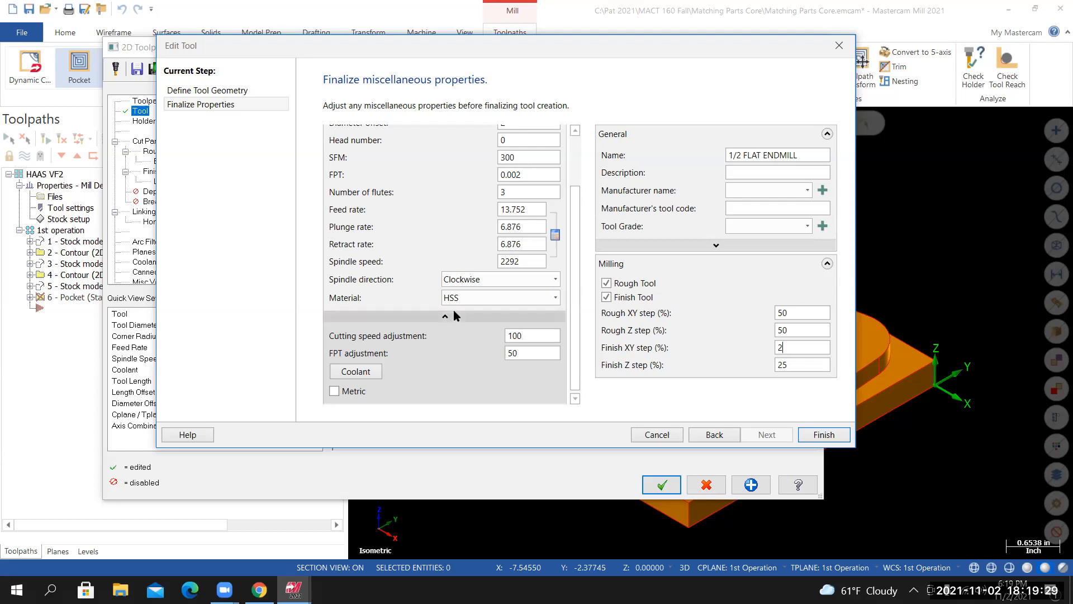
click(822, 435)
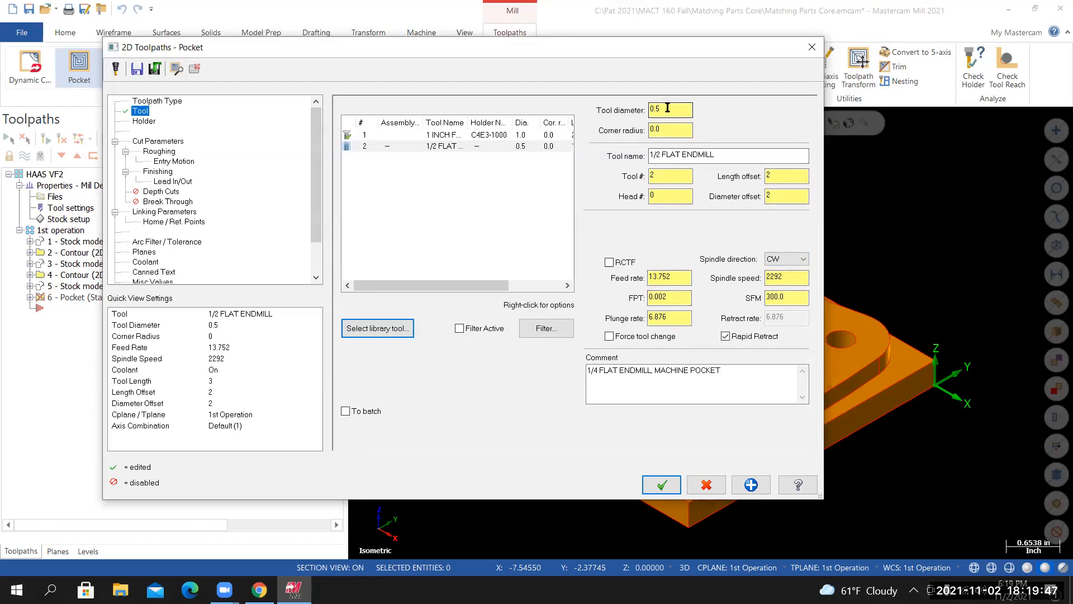
Set the pocket toolpath's feed per tooth to 0.005 and its plunge rate to half the feed rate, 34.38/2
double_click(689, 297)
key(BackSpace)
key(Return)
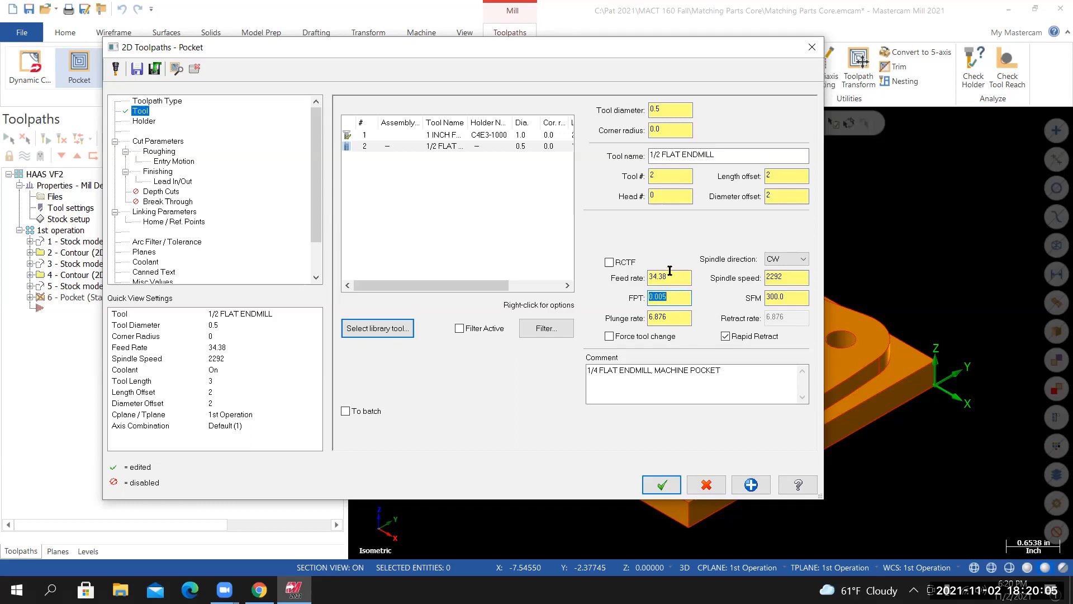
key(Tab)
text(34.38/2)
key(Return)
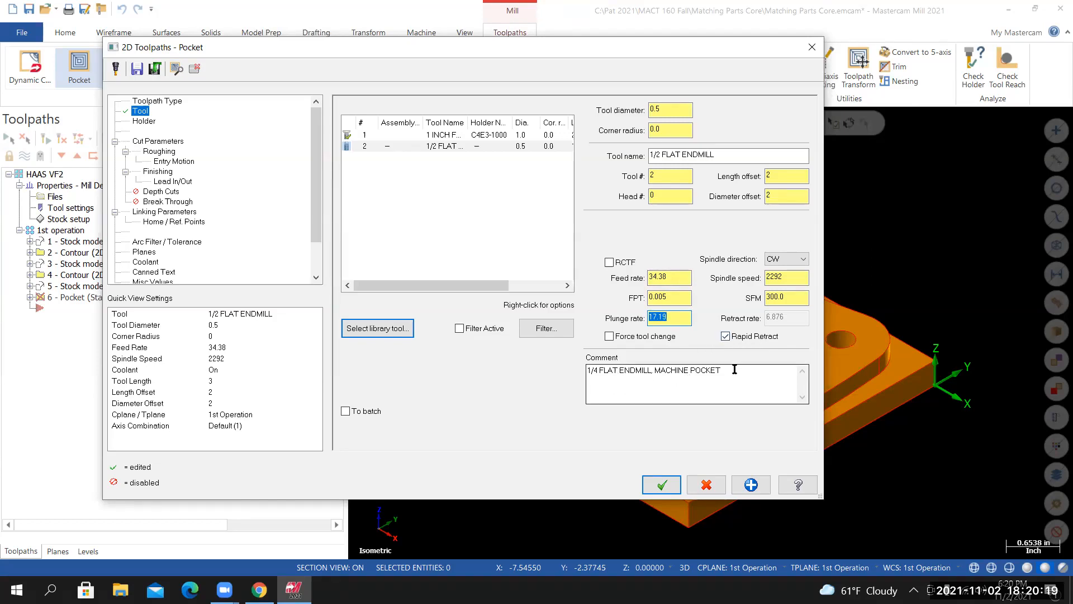
drag(734, 368, 482, 370)
drag(724, 155, 650, 155)
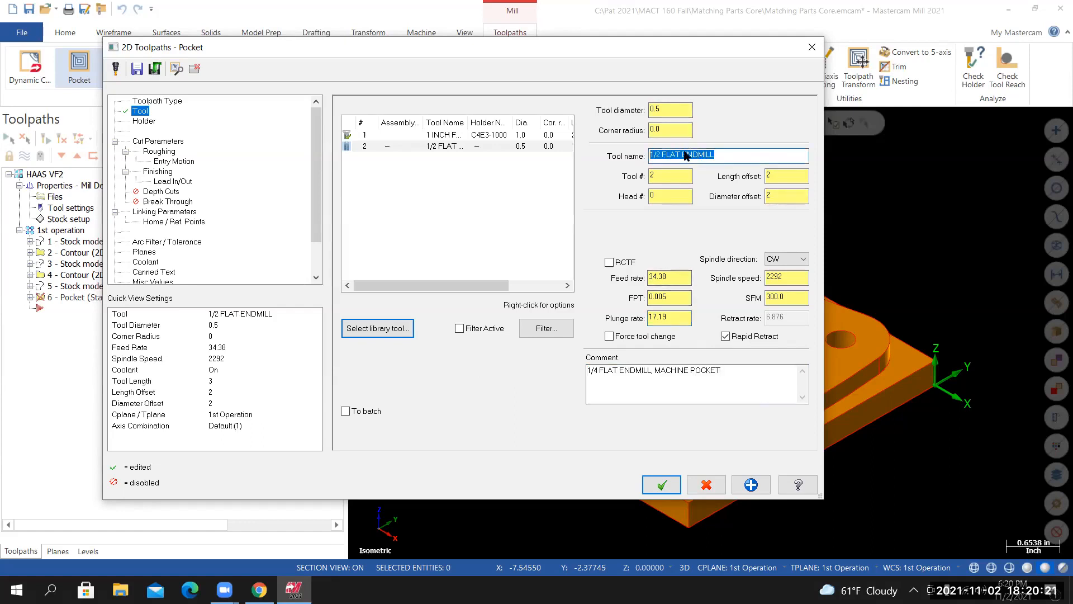
right_click(686, 155)
click(714, 191)
drag(722, 370, 586, 371)
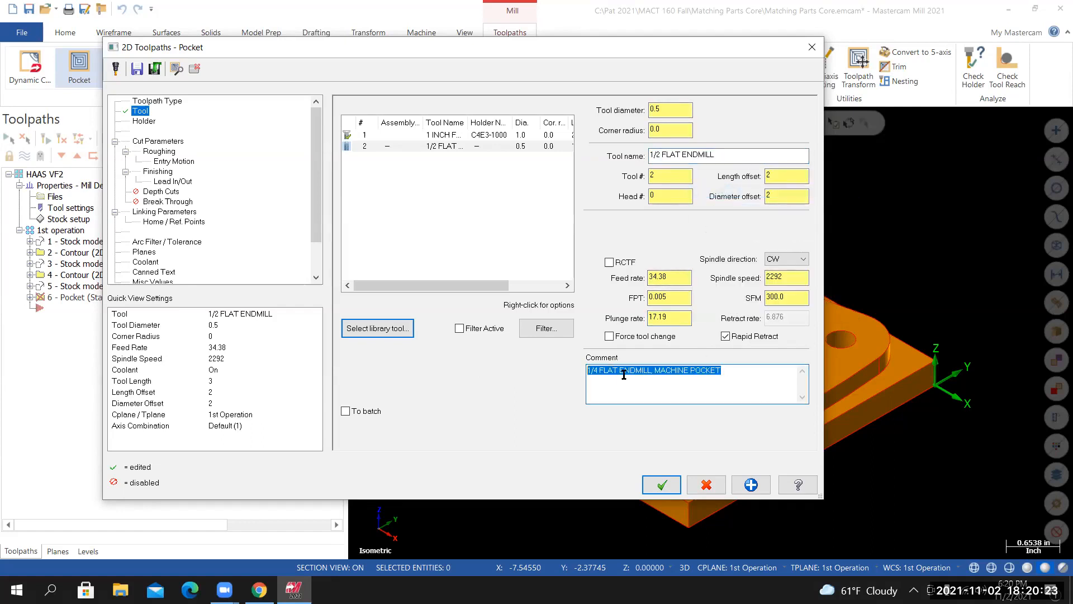
right_click(623, 374)
click(650, 415)
Replace the old toolpath comment with the copied tool name 1/2 FLAT ENDMILL
drag(718, 156, 650, 156)
right_click(674, 157)
click(700, 197)
drag(722, 370, 592, 371)
key(BackSpace)
key(BackSpace)
right_click(591, 377)
click(645, 428)
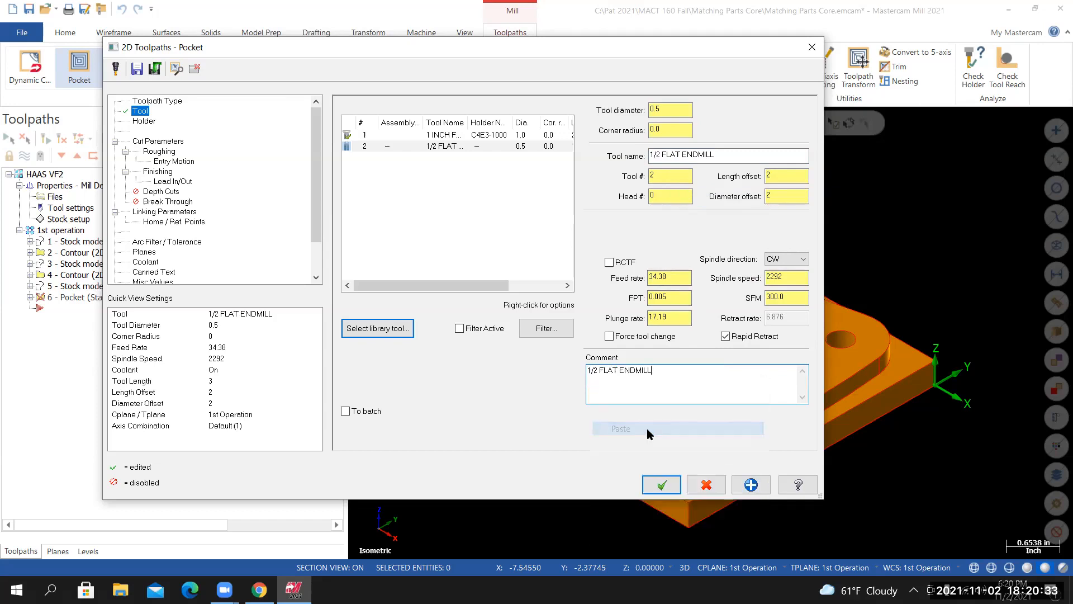
Complete the toolpath comment so it reads 1/2 FLAT ENDMILL, MACHINE RECTANGULAR POCKET
text(, )
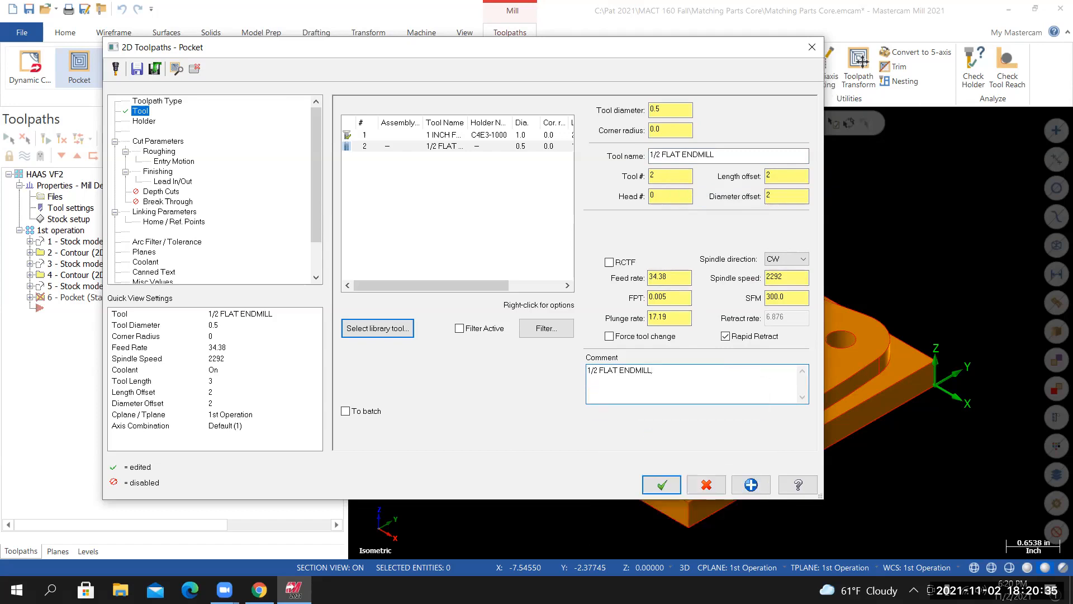
text(mMACHINE RA)
key(BackSpace)
text(ECTANGULAR POCKET)
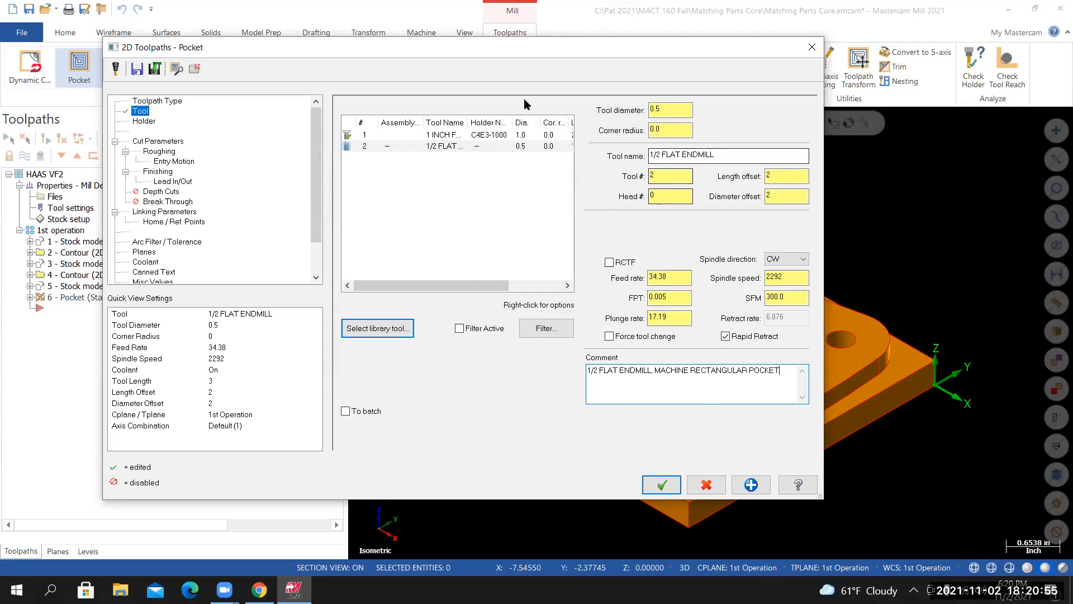
Load the CT40-in tool database as the holder library for the pocket toolpath
click(143, 123)
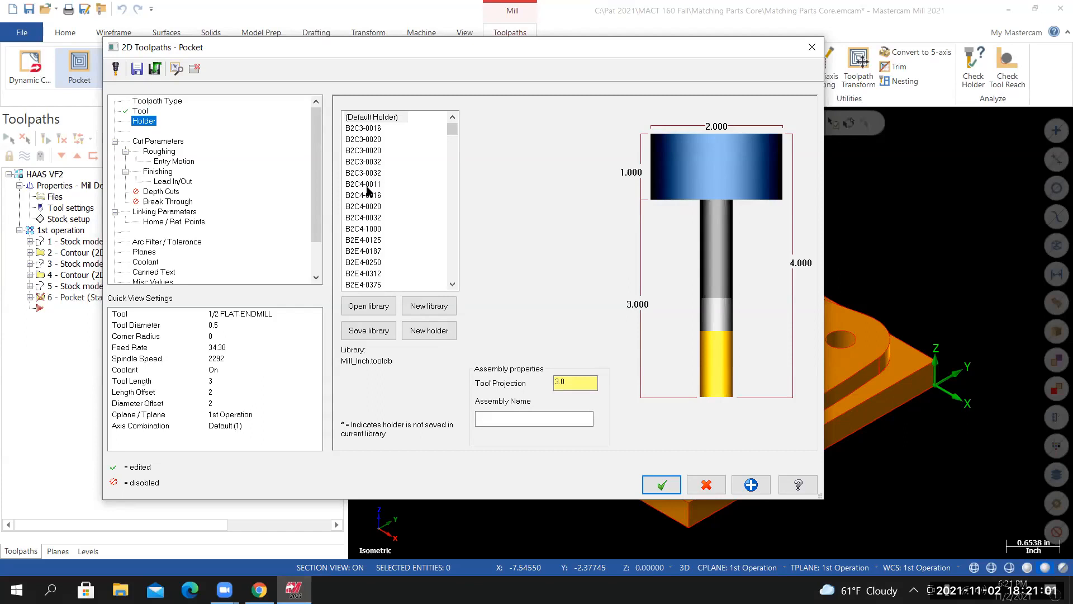
click(364, 305)
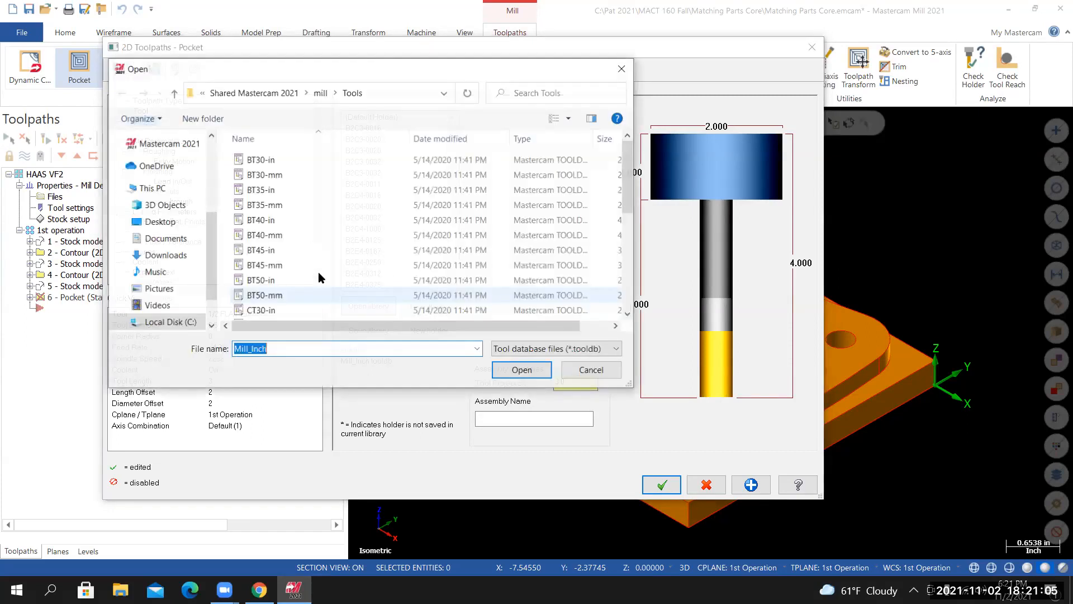
click(275, 306)
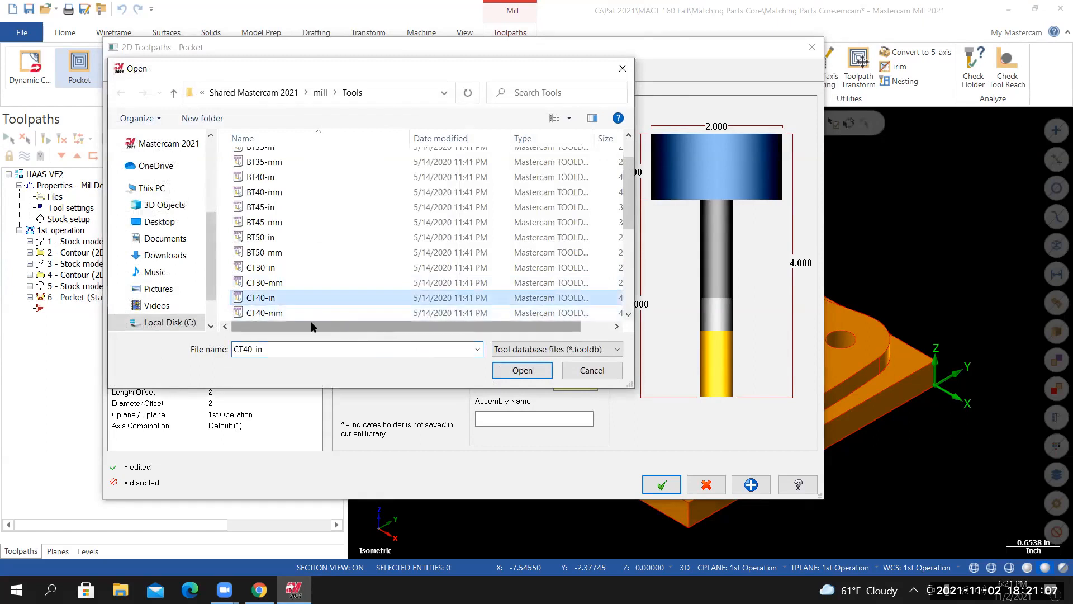
click(527, 376)
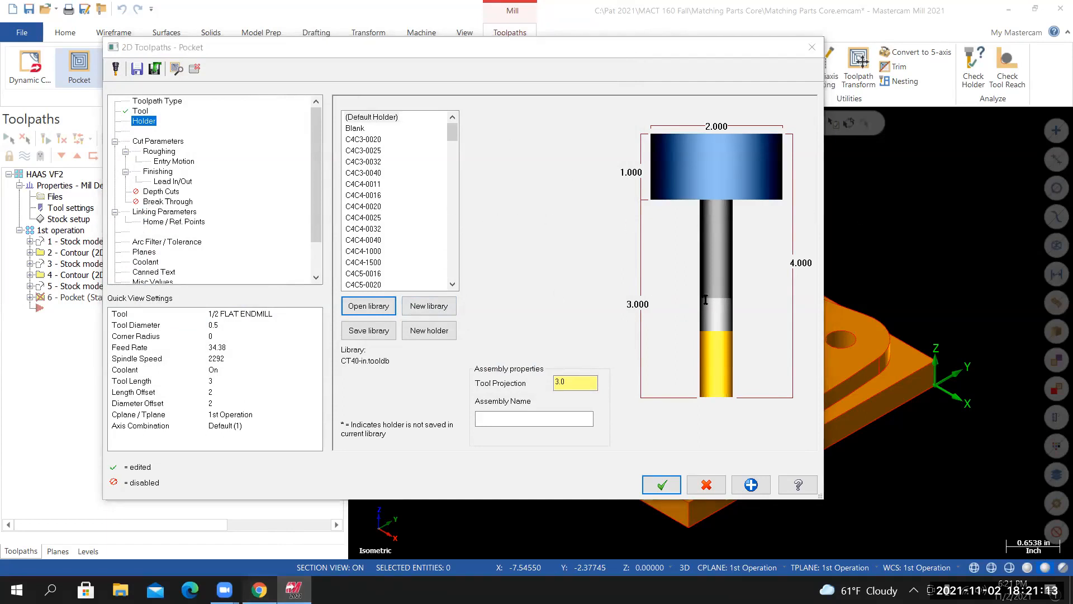
Assign holder C4E3-0500 to Tool #2 as given in the course tool list and set its tool projection to 1.5
key(alt+Tab)
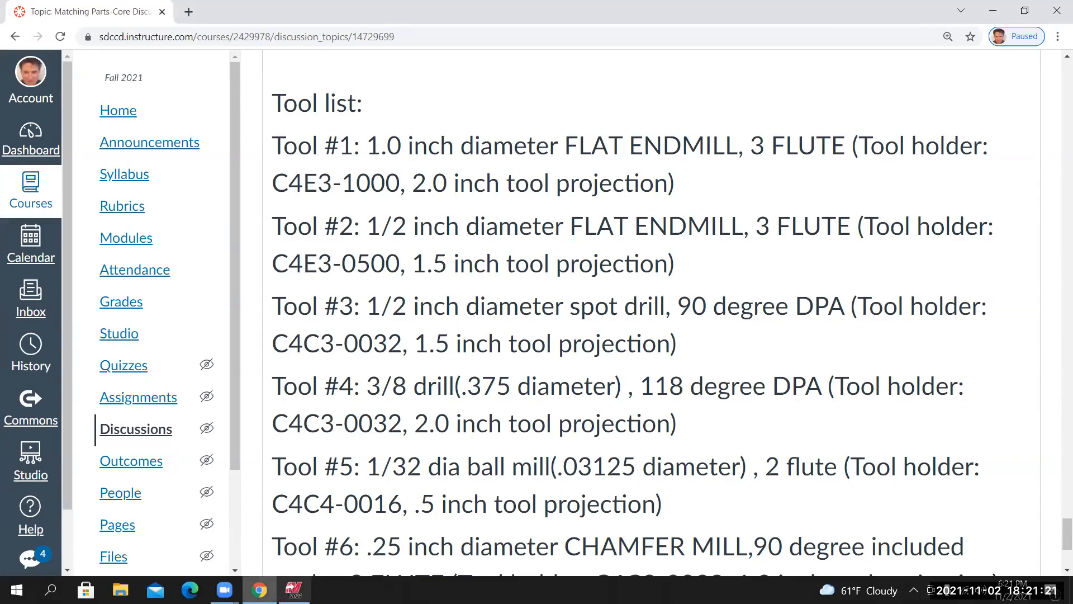
key(alt+Tab)
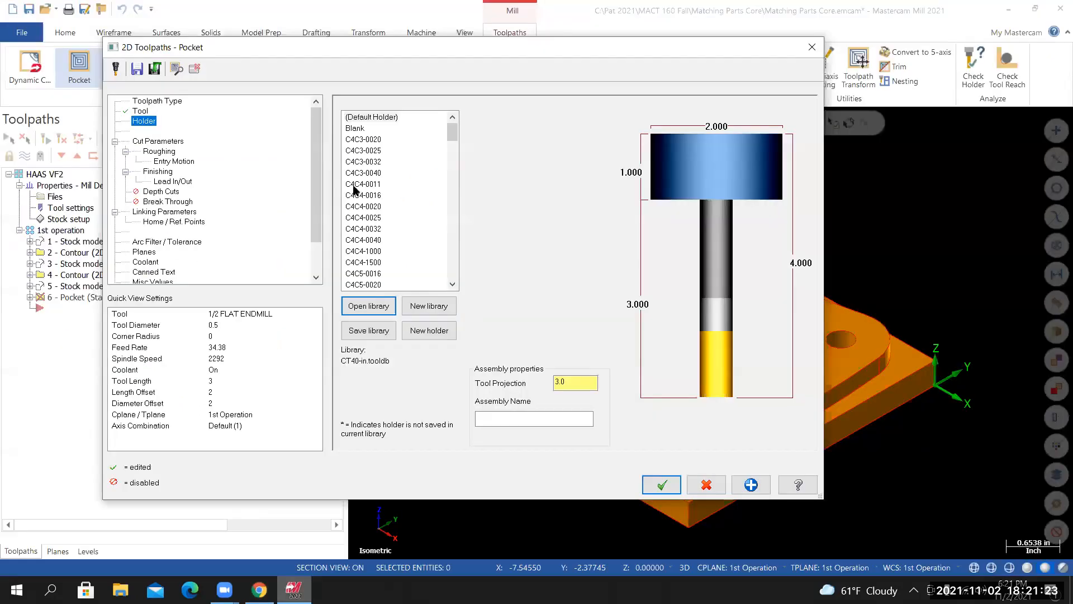
scroll(387, 235, down, 5)
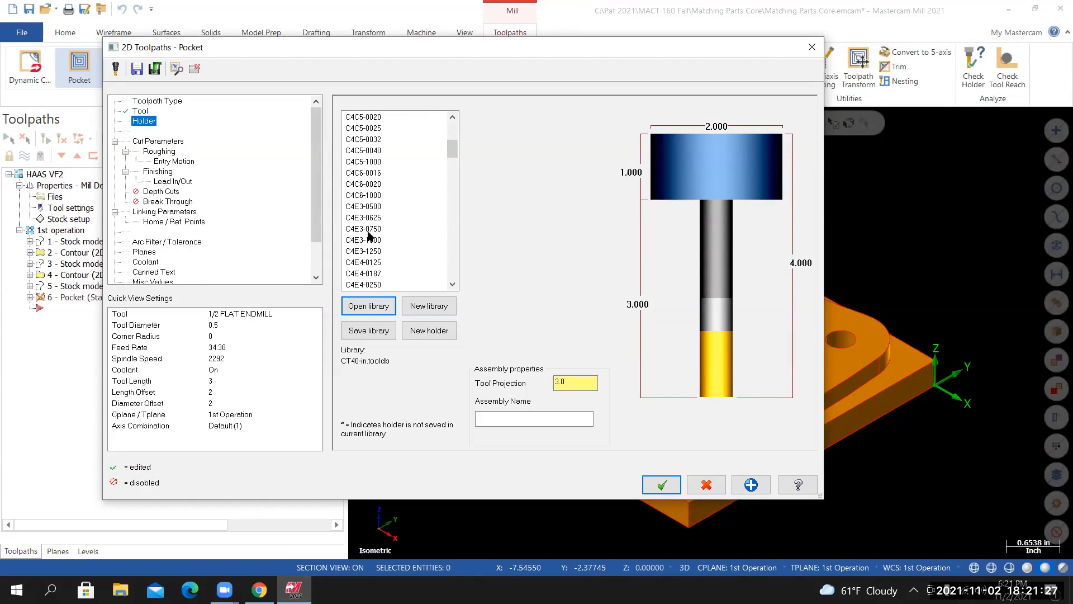
click(367, 207)
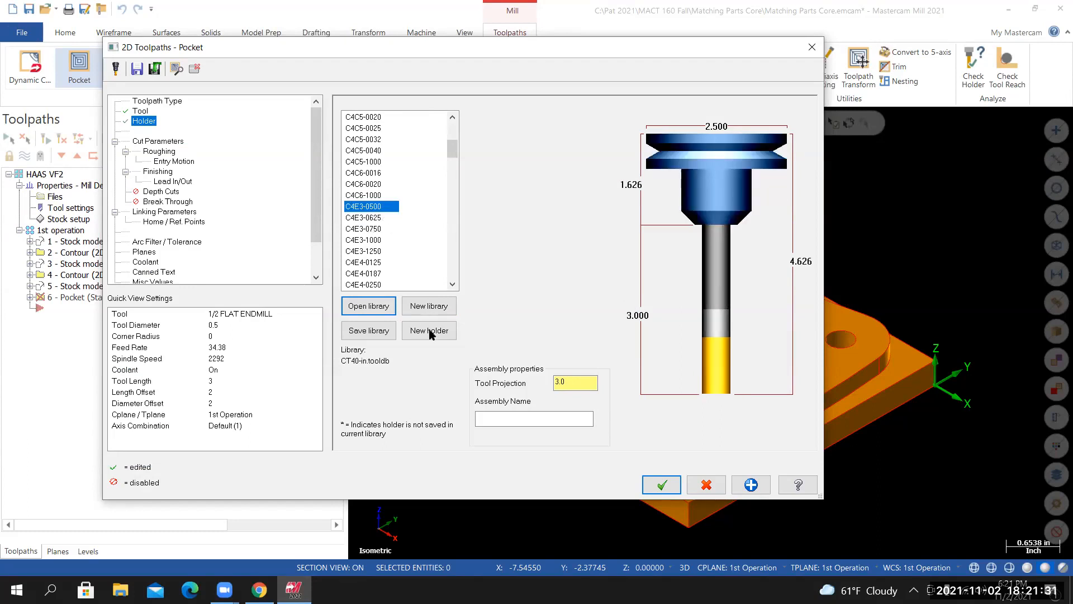
click(575, 383)
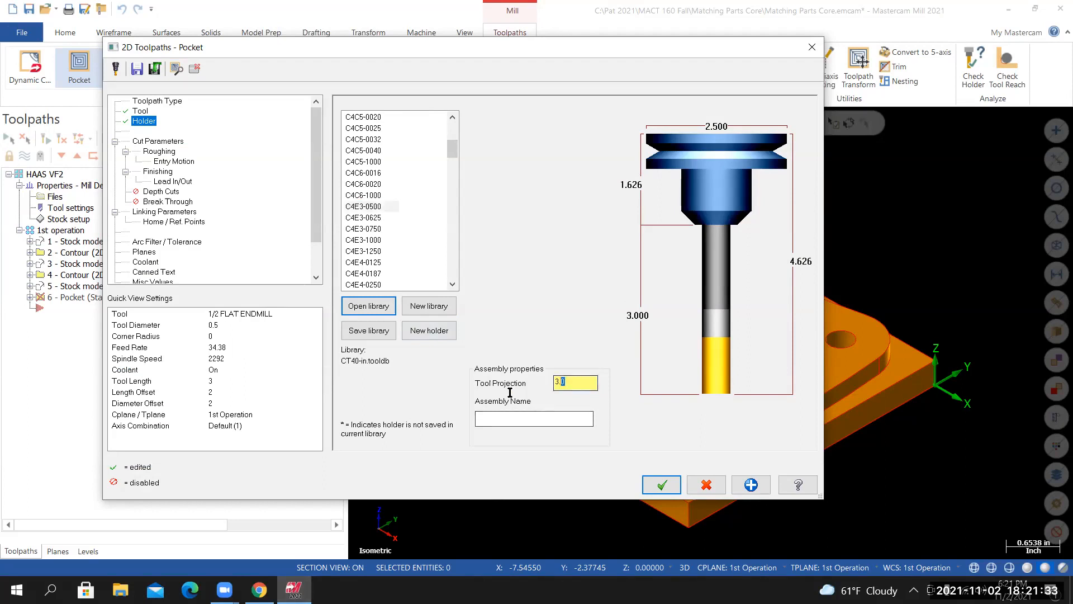
text(1.5)
key(Return)
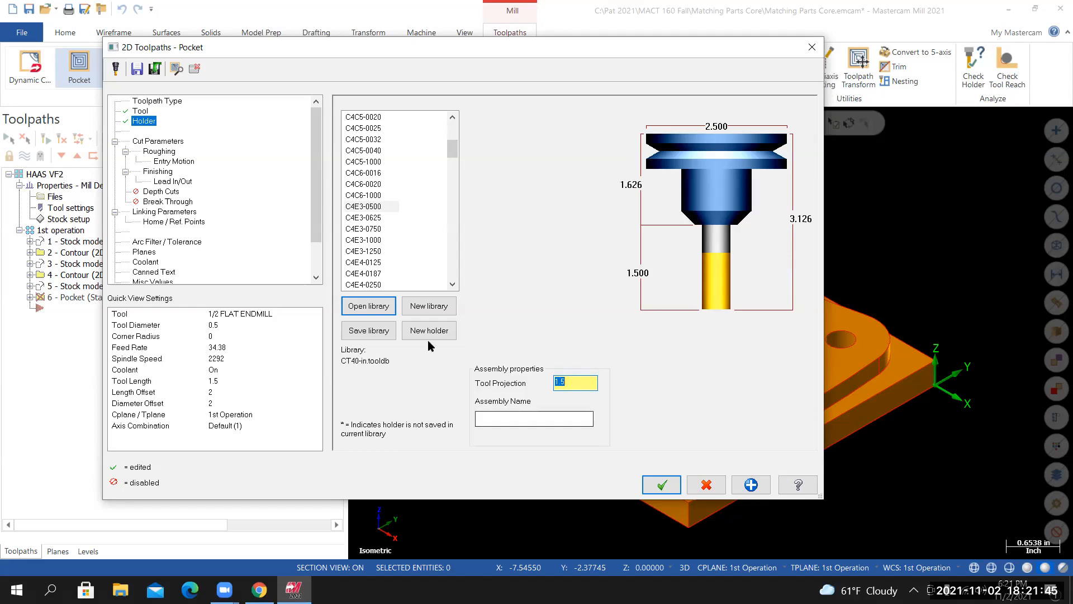
Review the pocket's cut parameters, roughing method, helix entry motion, finishing passes and lead in/out settings
click(165, 142)
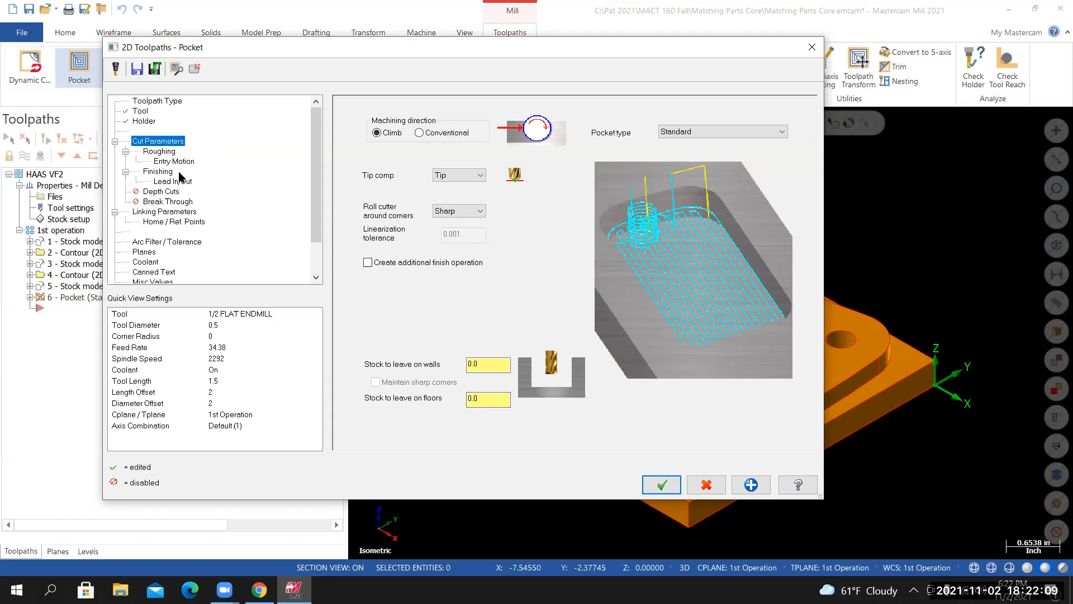
click(162, 153)
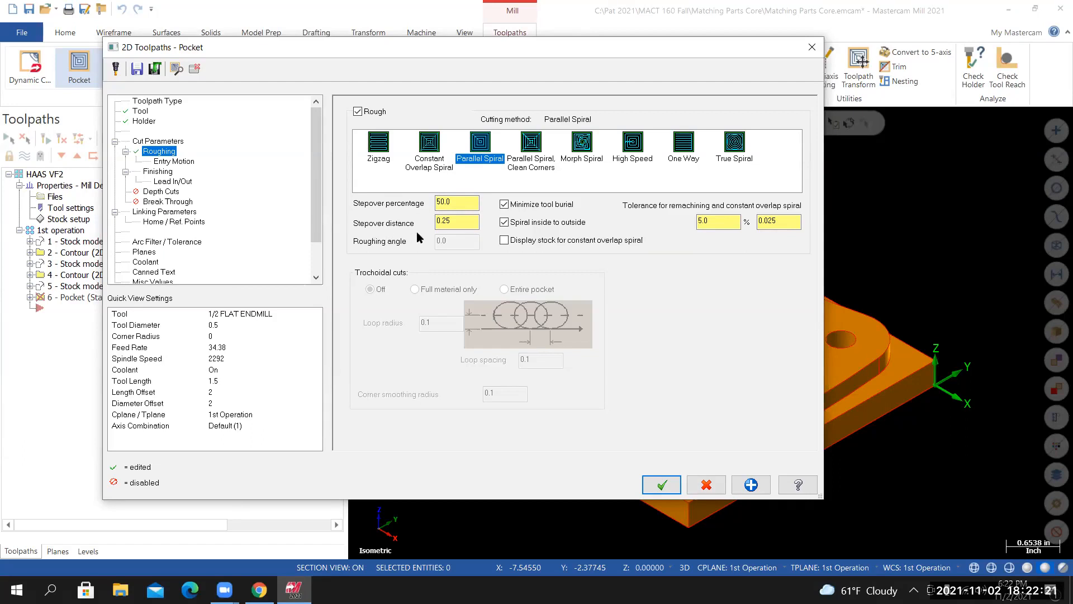
click(180, 162)
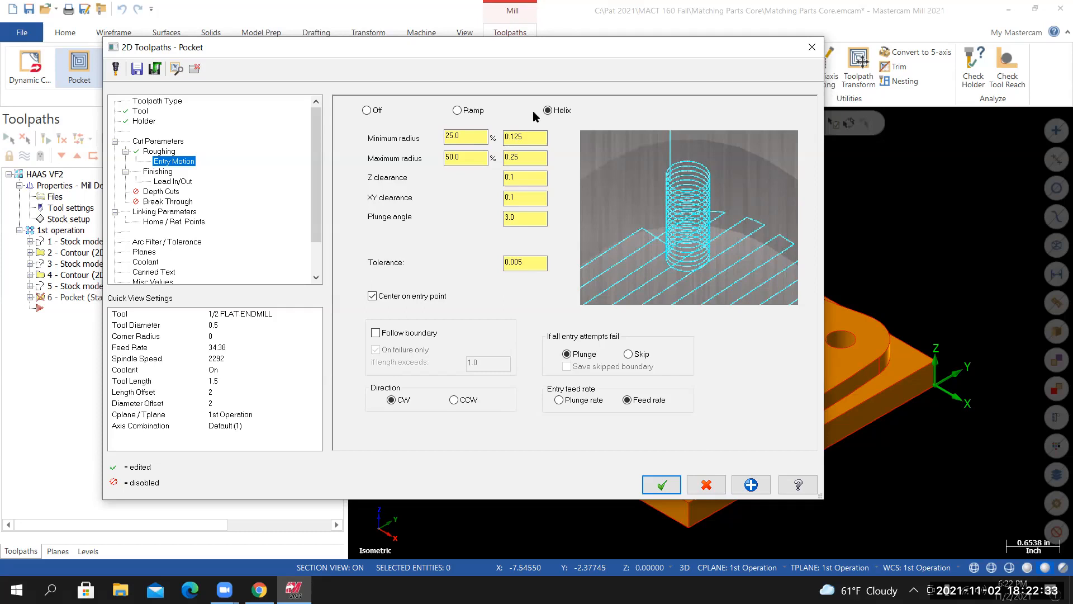
click(460, 140)
click(464, 160)
click(157, 173)
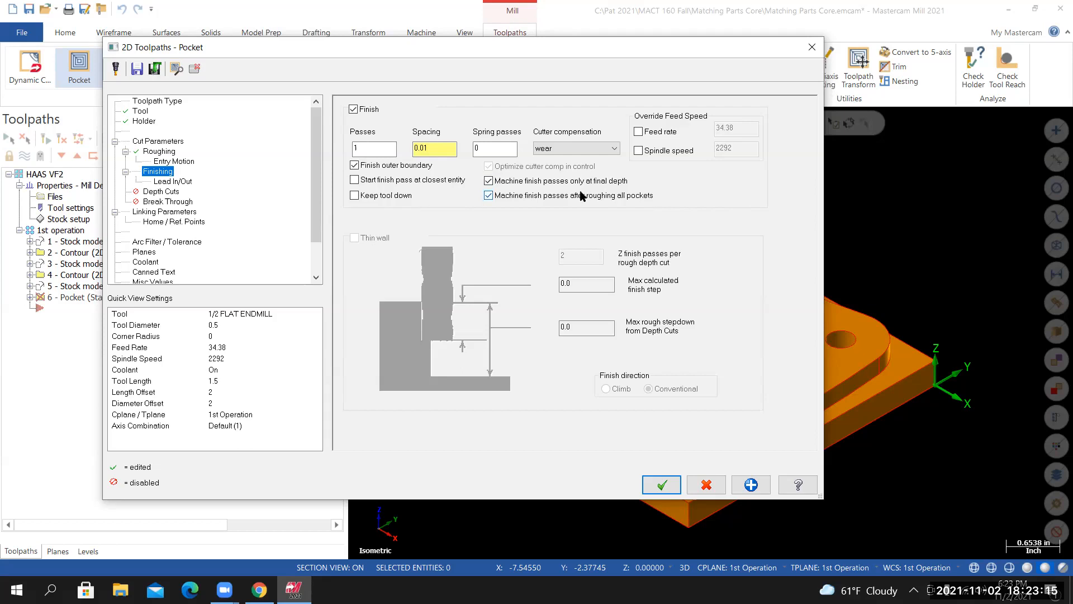
click(178, 181)
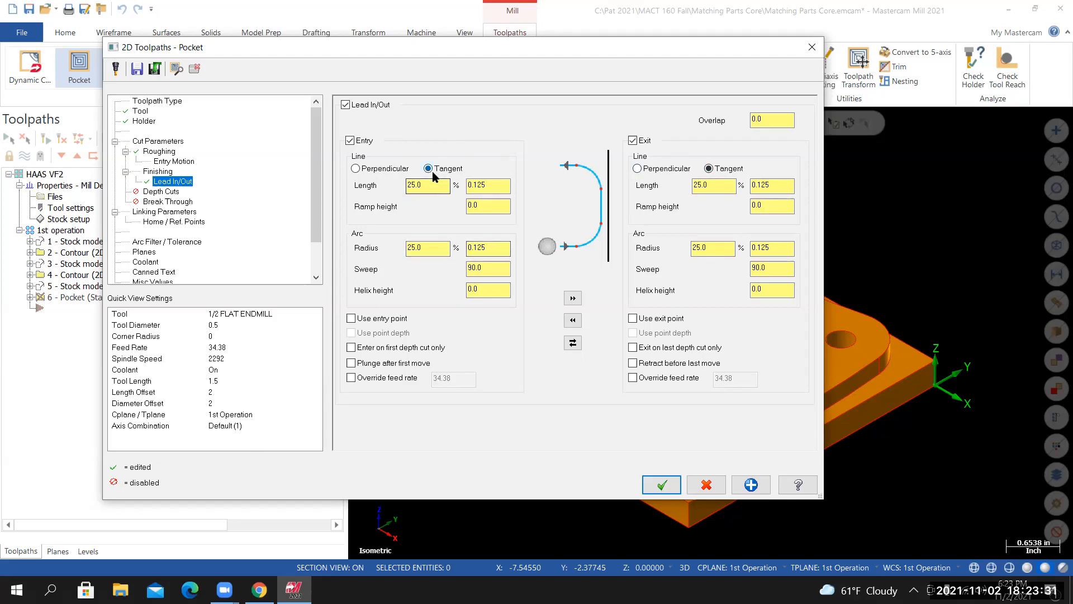
Save the current pocket toolpath parameters to the defaults library
click(138, 70)
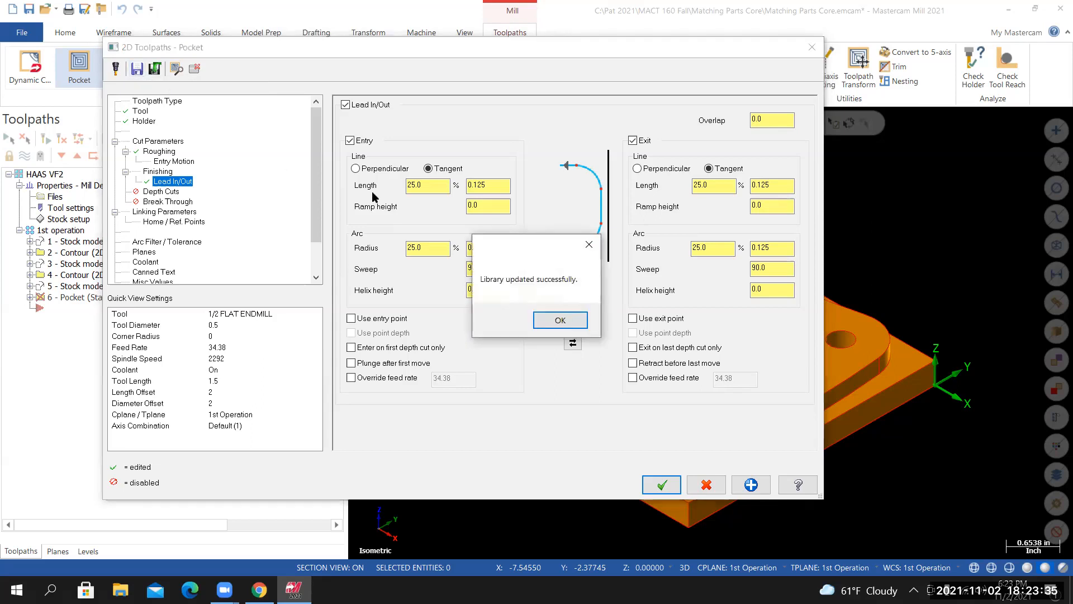
click(559, 320)
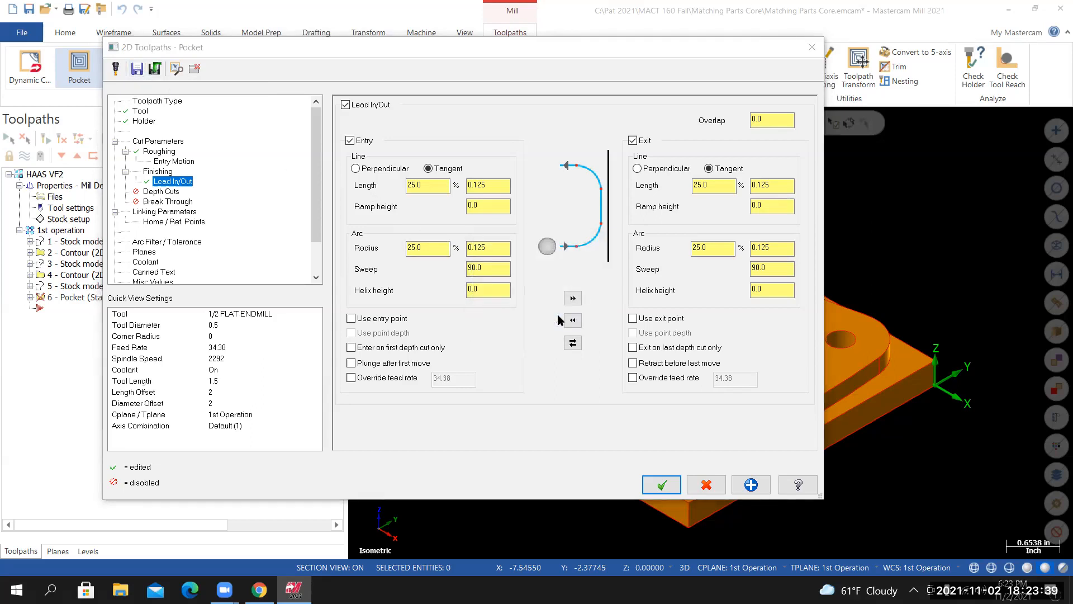
drag(467, 48, 469, 115)
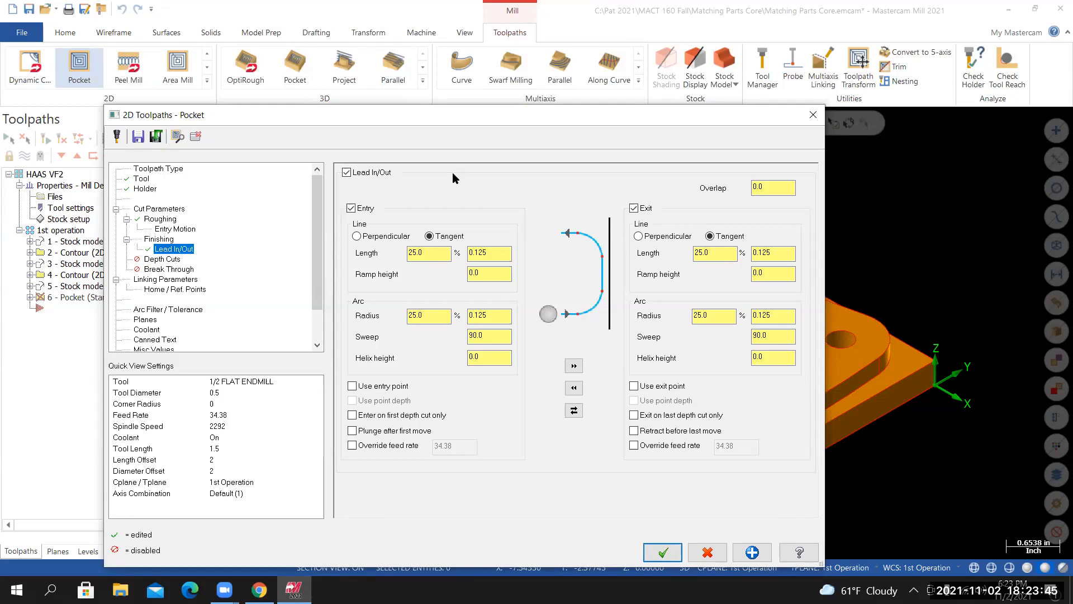
drag(458, 114, 491, 77)
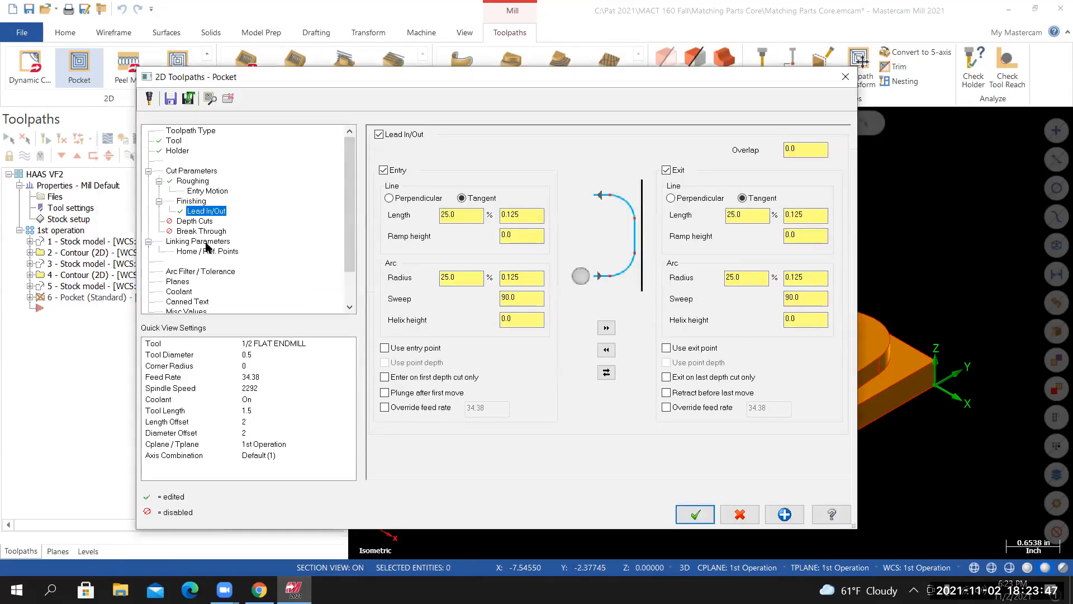
Enable depth cuts for the pocket toolpath and check its break through setting
click(194, 221)
click(403, 146)
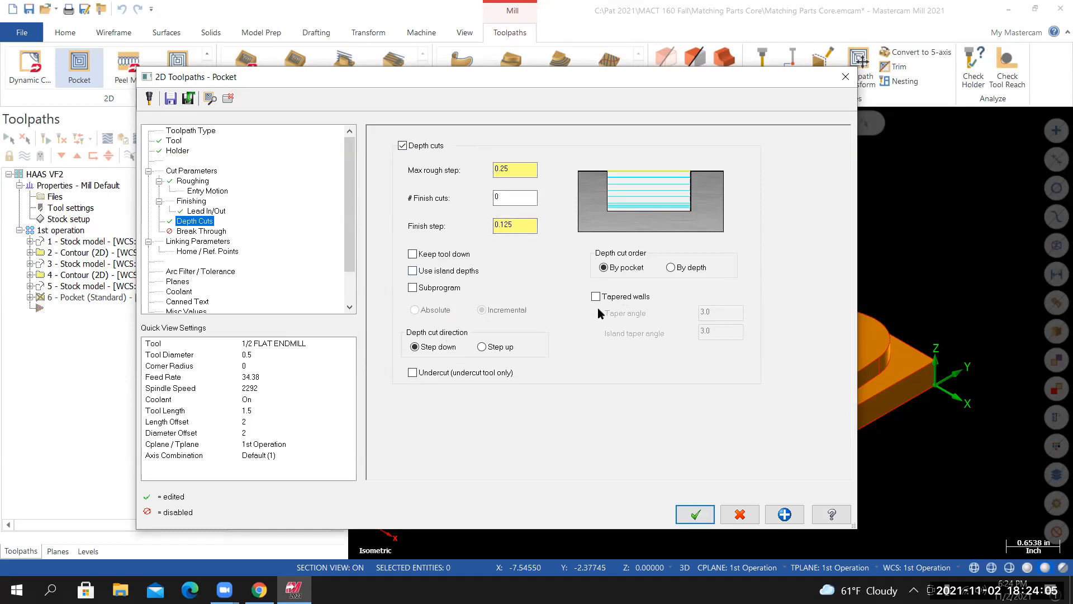
click(208, 231)
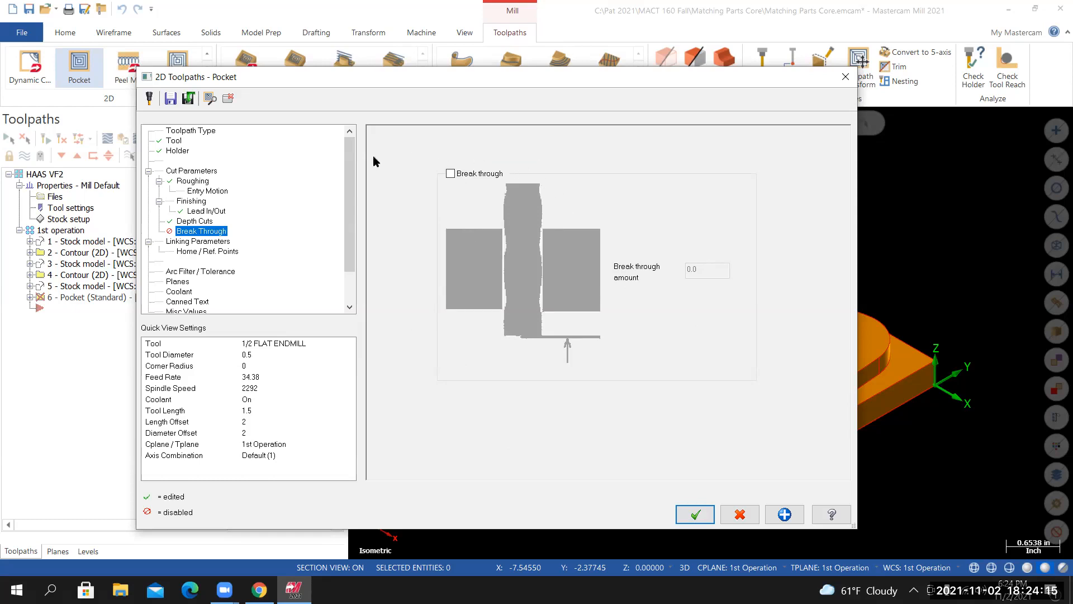
Enable the clearance plane at absolute 3.0 and use it only at the start and end of the operation
click(195, 241)
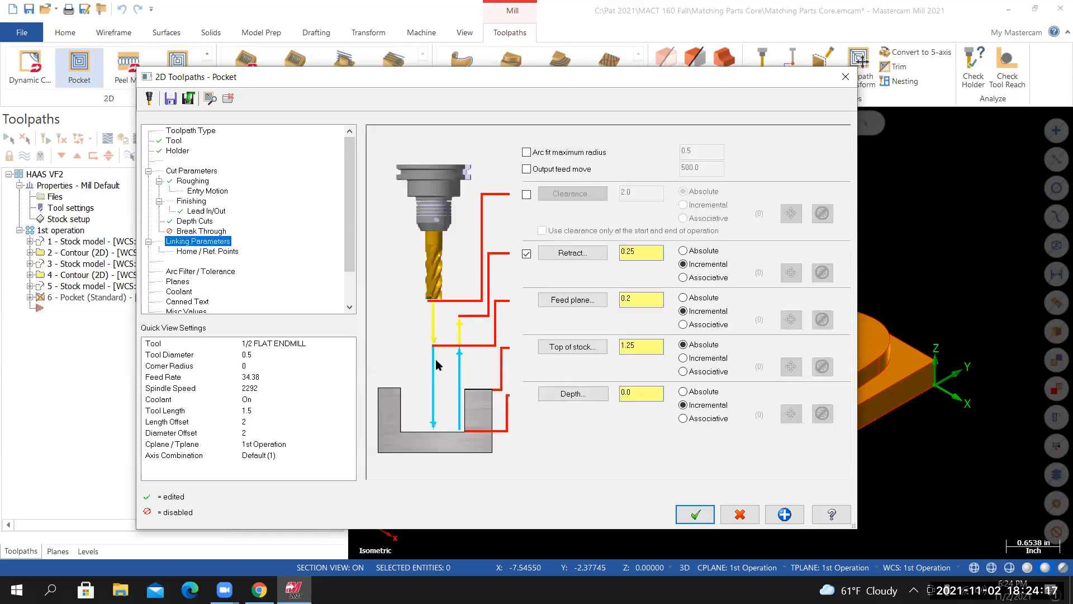
click(526, 194)
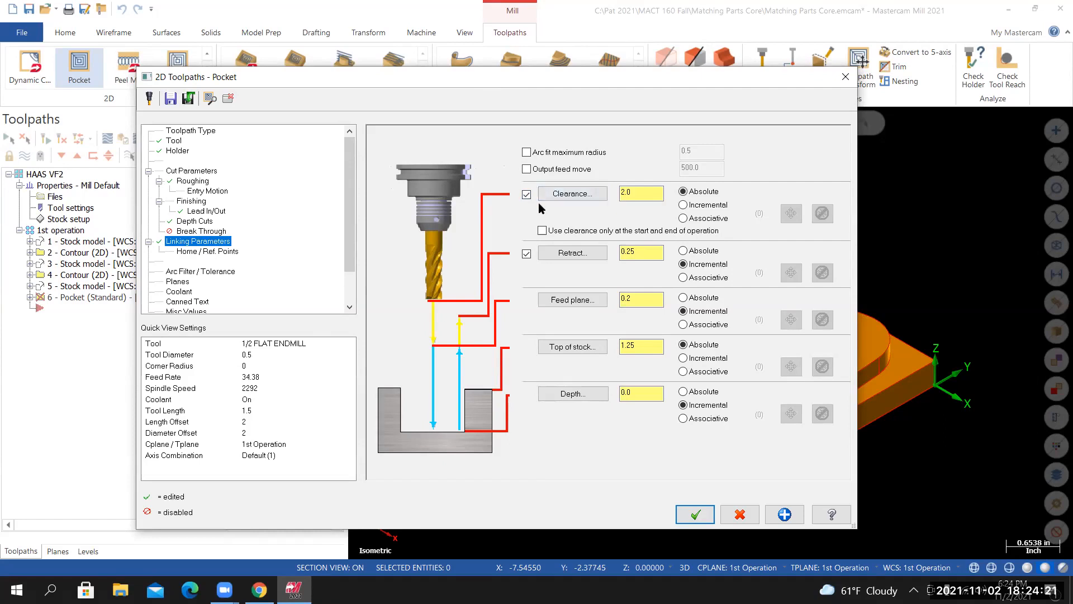
double_click(628, 193)
text(3)
click(542, 232)
Set the retract plane to absolute 1.1 and the incremental feed plane to 0.1
click(683, 252)
click(643, 253)
text(1.1)
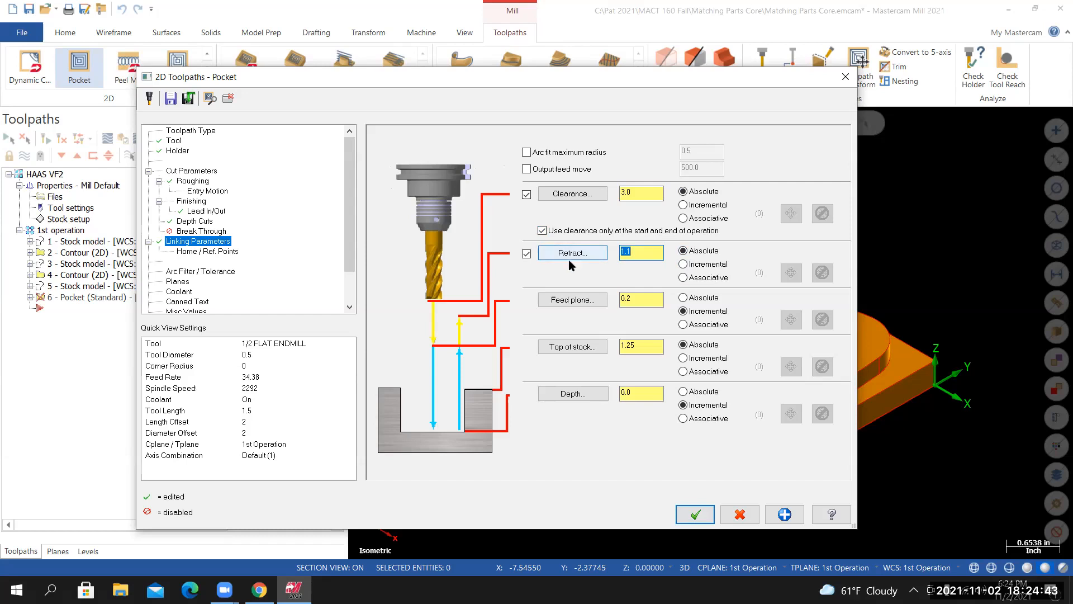
drag(639, 302, 588, 302)
text(1)
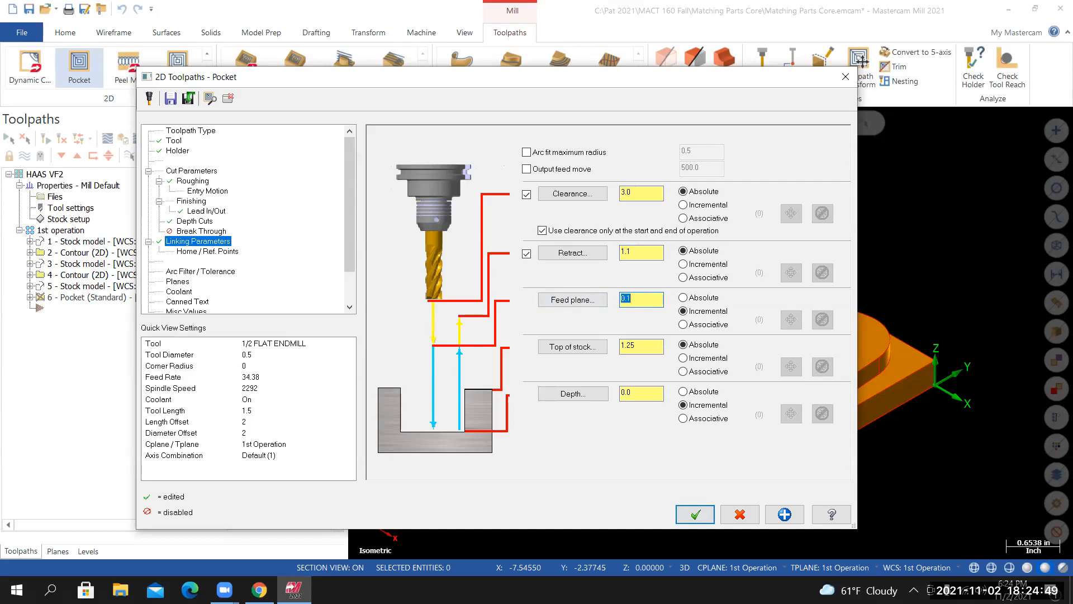
Take the top of stock, 1.0, from the pocket's upper rim corner and the absolute depth, 0.5, from its floor corner, and generate the toolpath
click(589, 348)
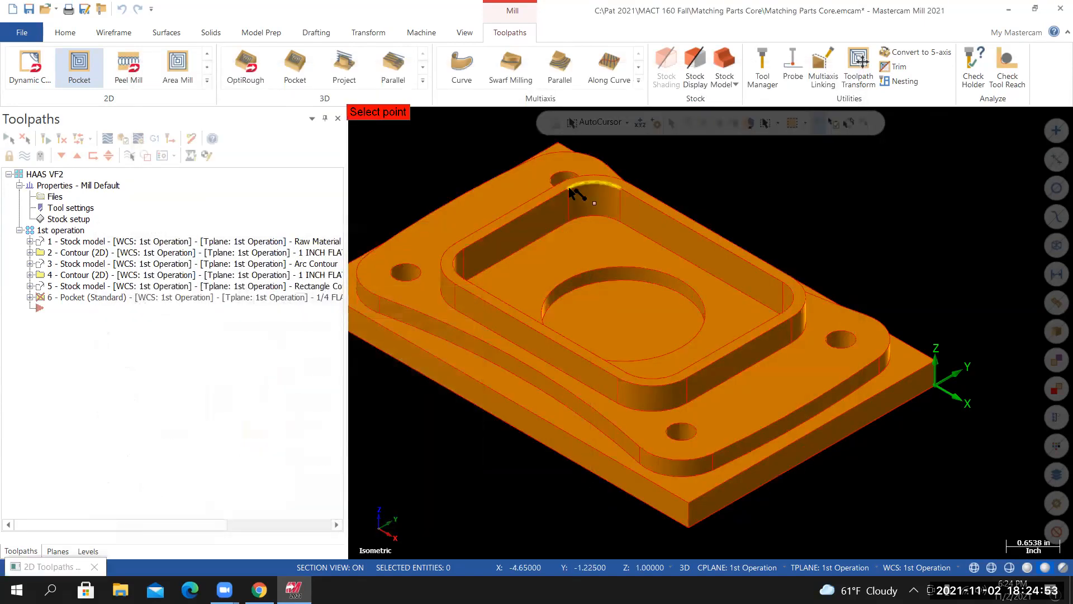
click(568, 191)
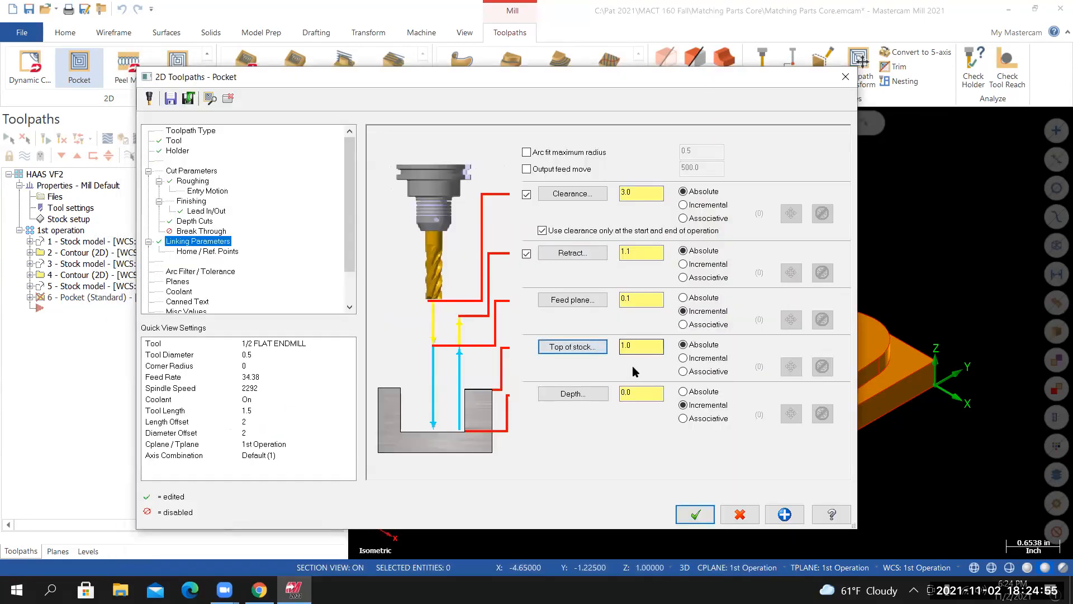
click(684, 392)
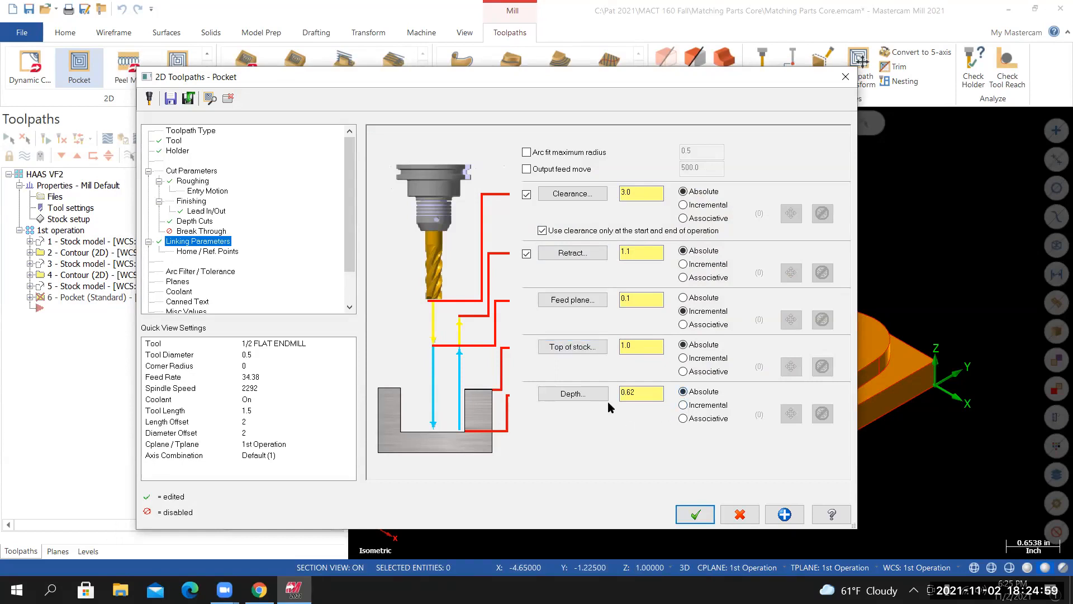
click(573, 394)
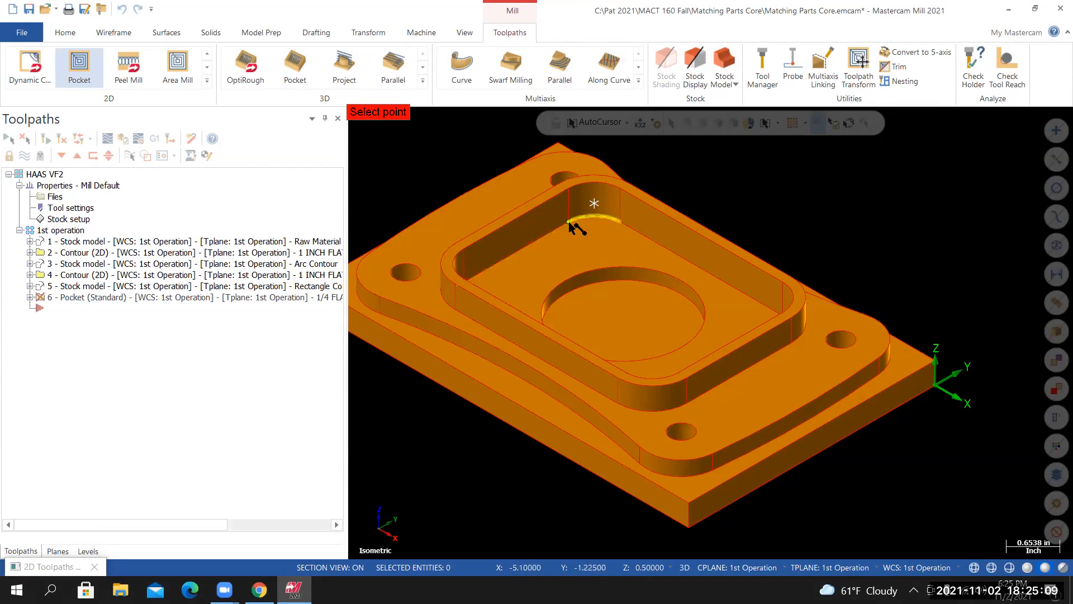
click(569, 222)
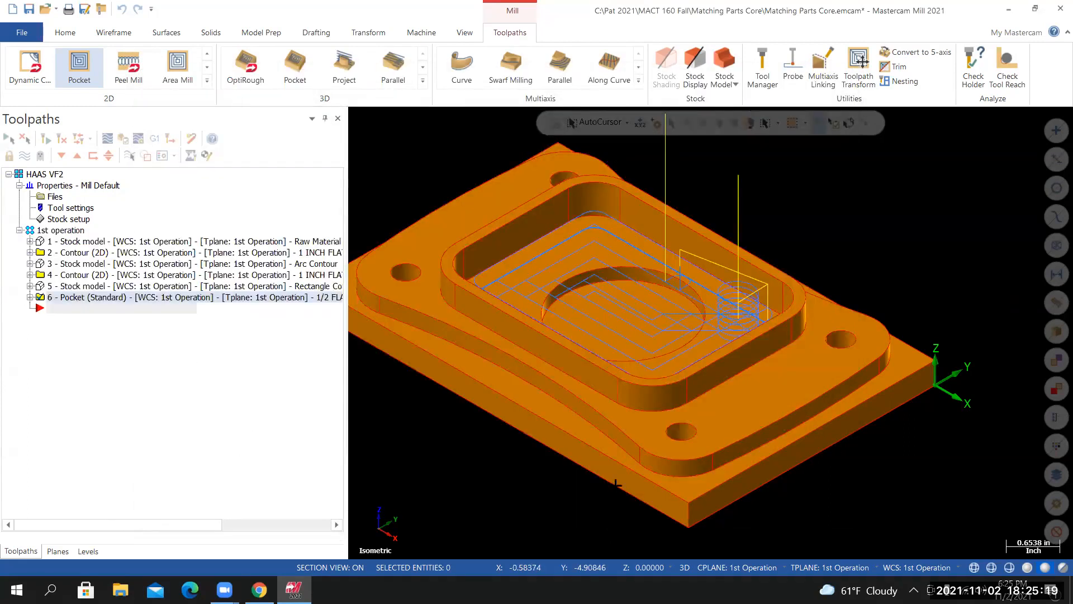
Examine the pocket toolpath's helical entry on the model and review the operation's entry motion settings
scroll(615, 447, up, 3)
middle_drag(709, 413, 641, 344)
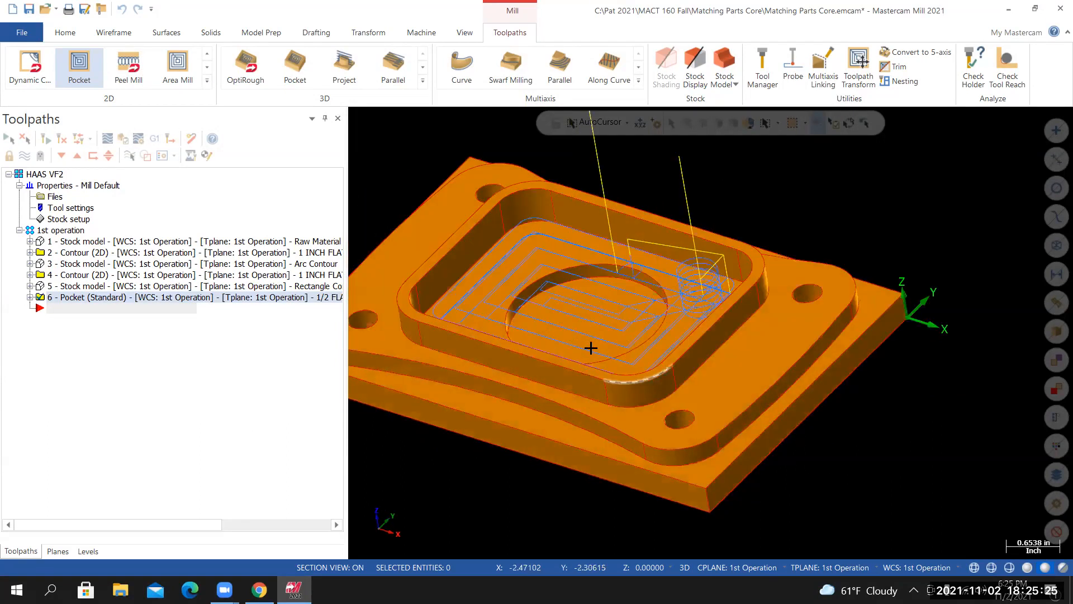
scroll(591, 348, up, 4)
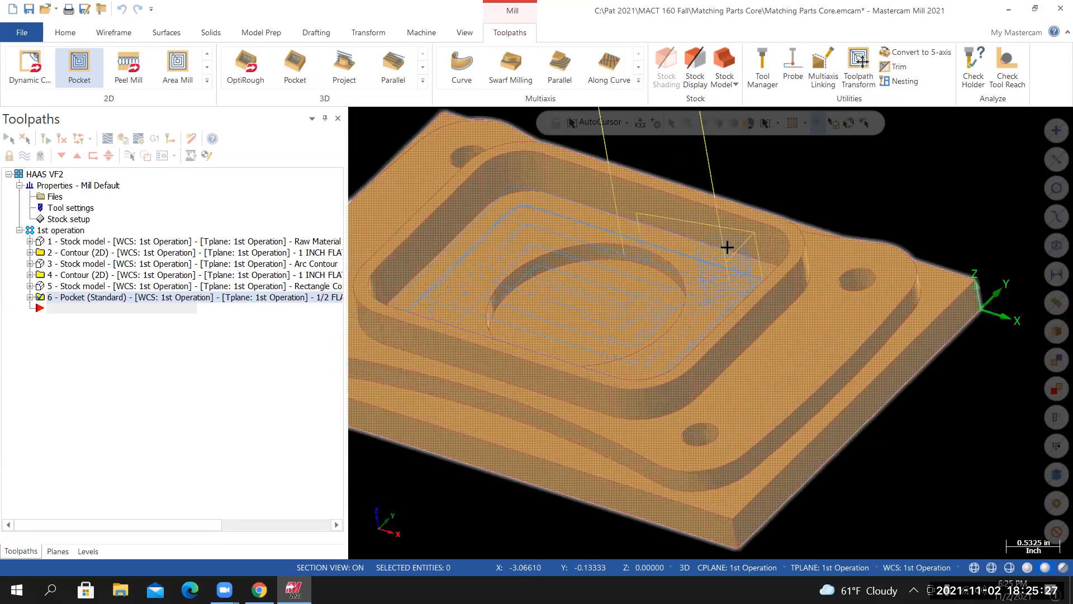
middle_drag(711, 332, 717, 260)
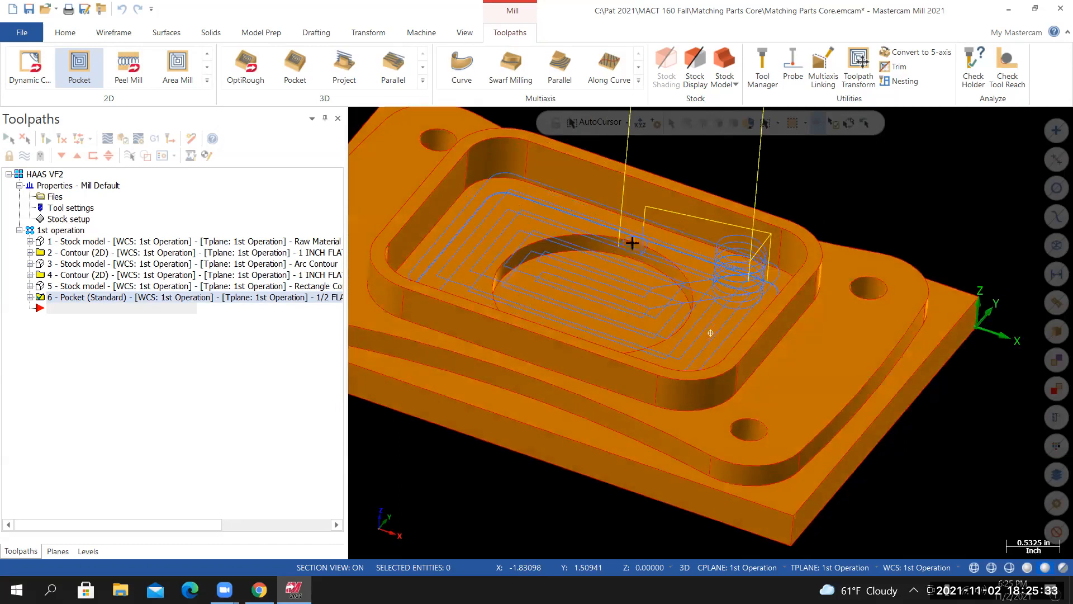
middle_drag(634, 243, 637, 262)
middle_drag(710, 333, 704, 338)
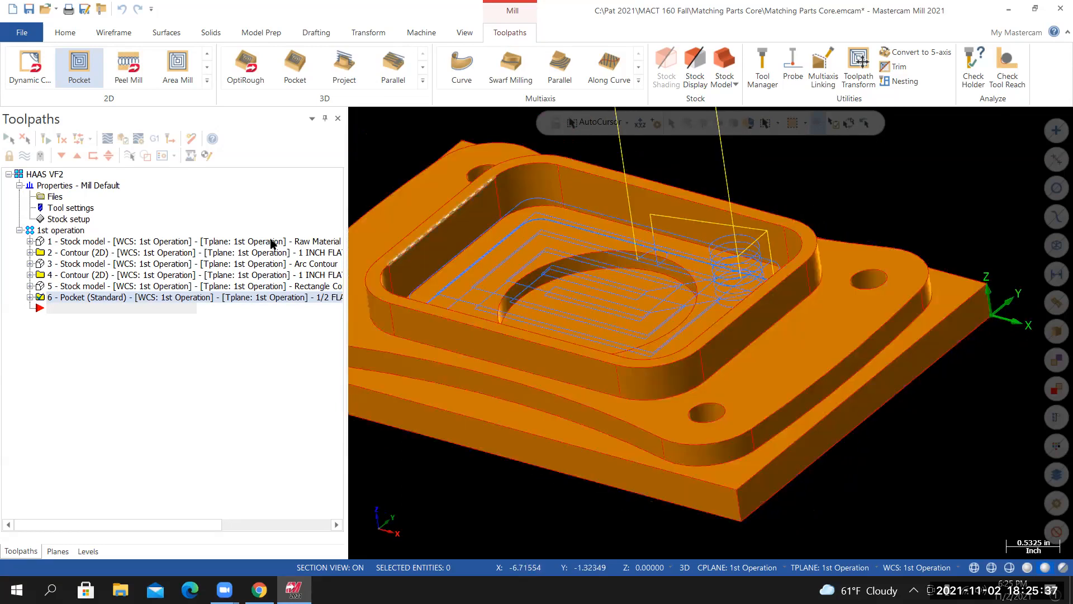
click(30, 297)
click(78, 308)
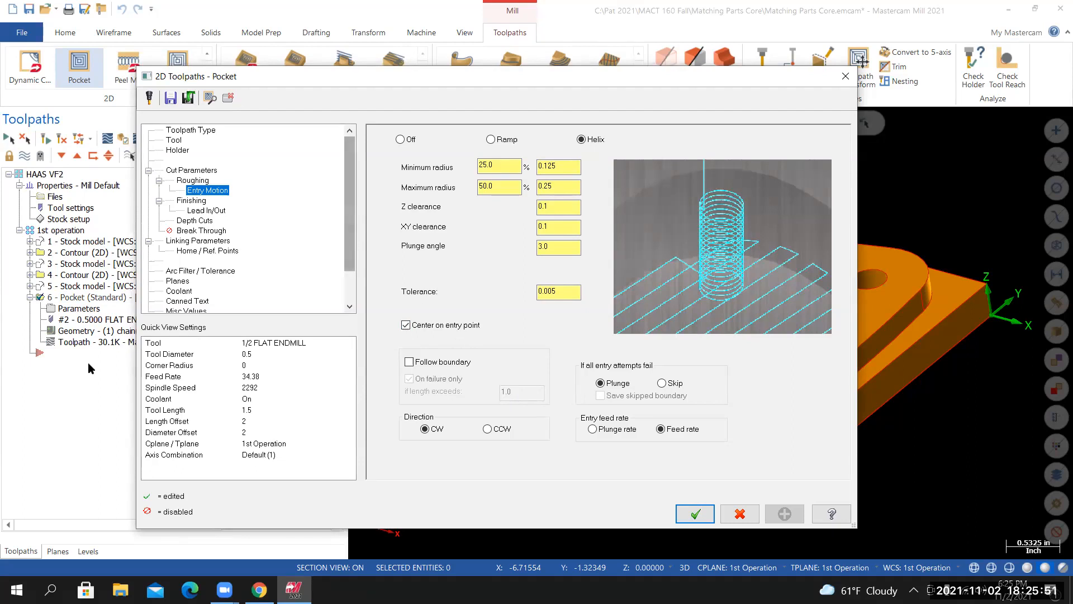
click(692, 512)
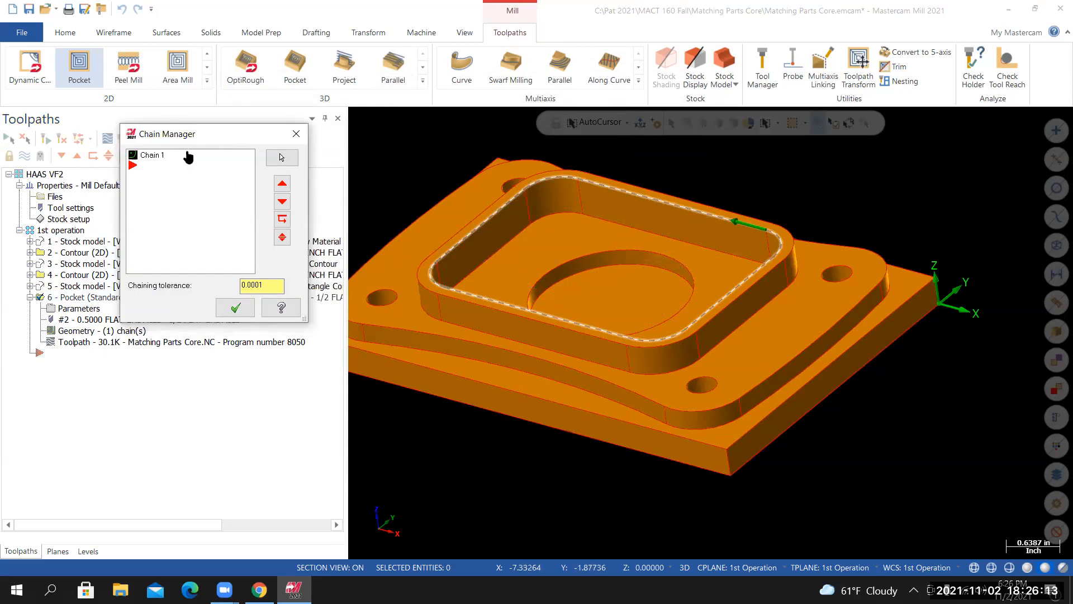
Add a point chain at the center of the circular recess to the pocket operation's geometry as the entry point
right_click(196, 199)
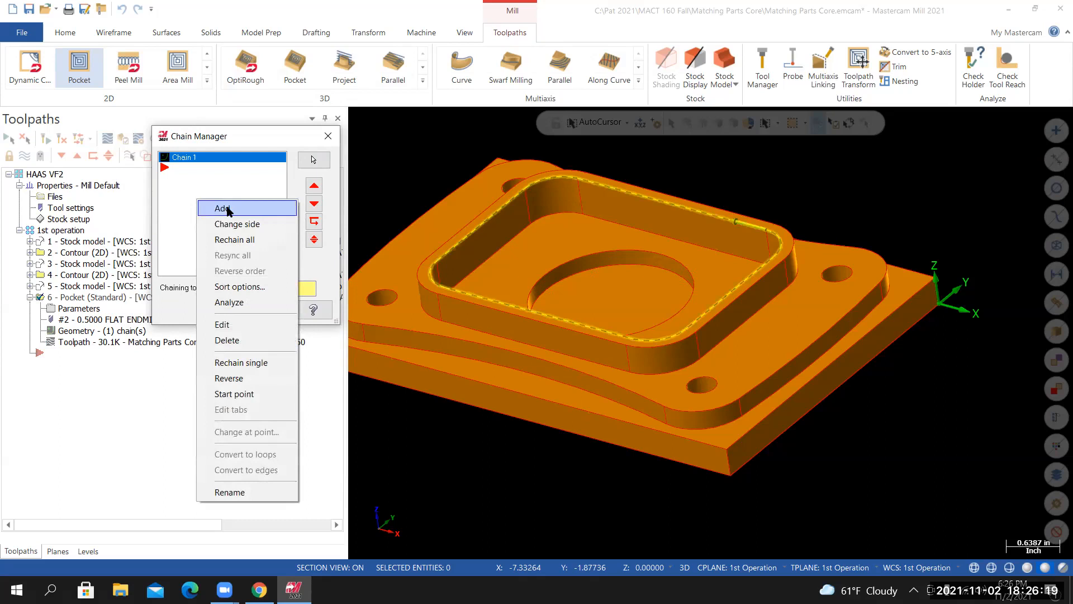
click(229, 208)
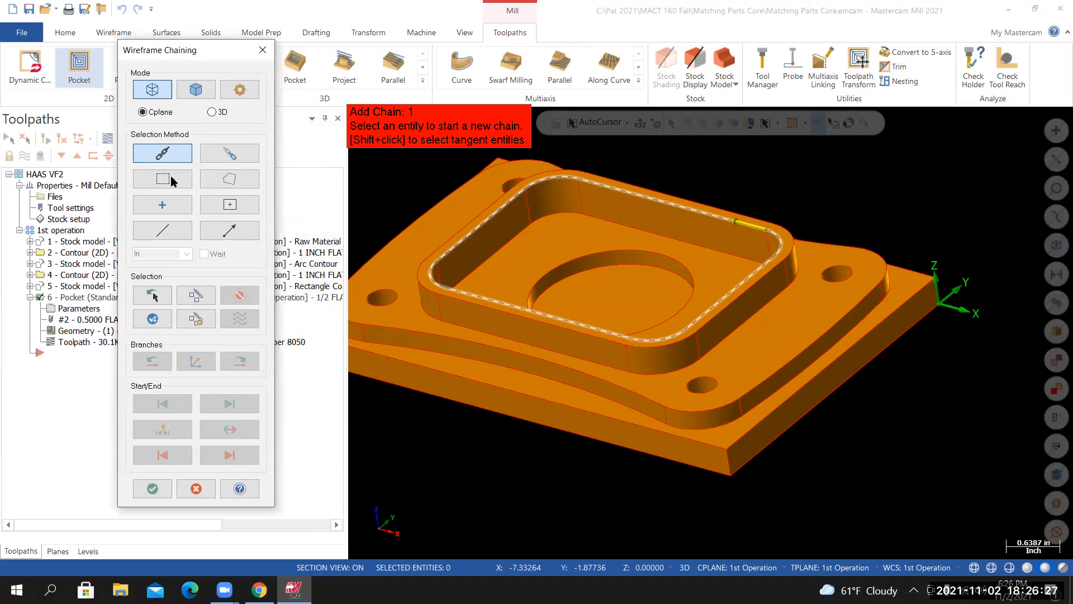
click(164, 207)
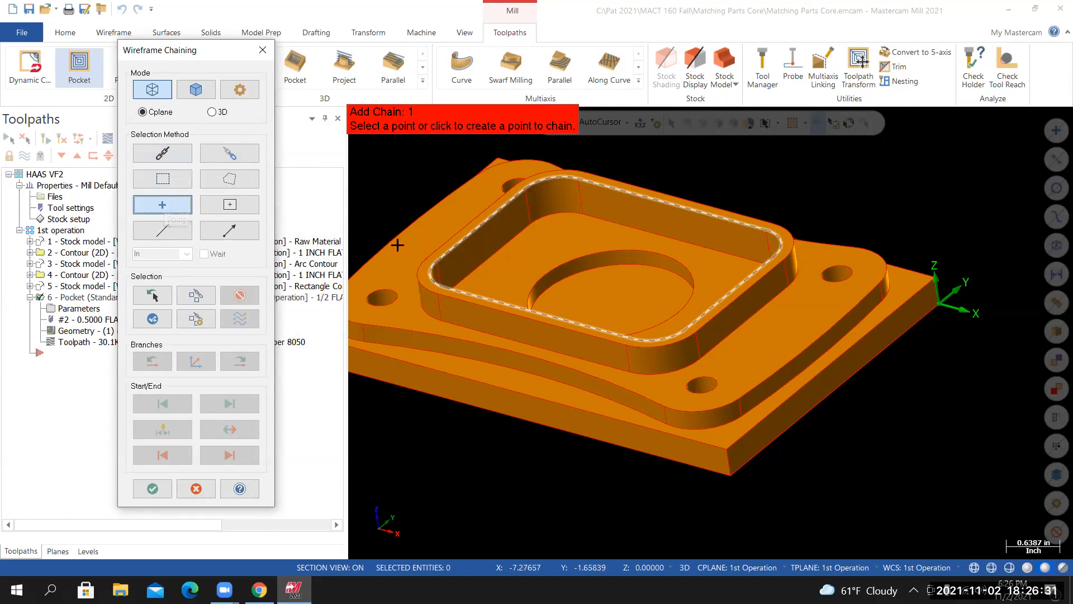
click(628, 253)
middle_drag(852, 249, 852, 291)
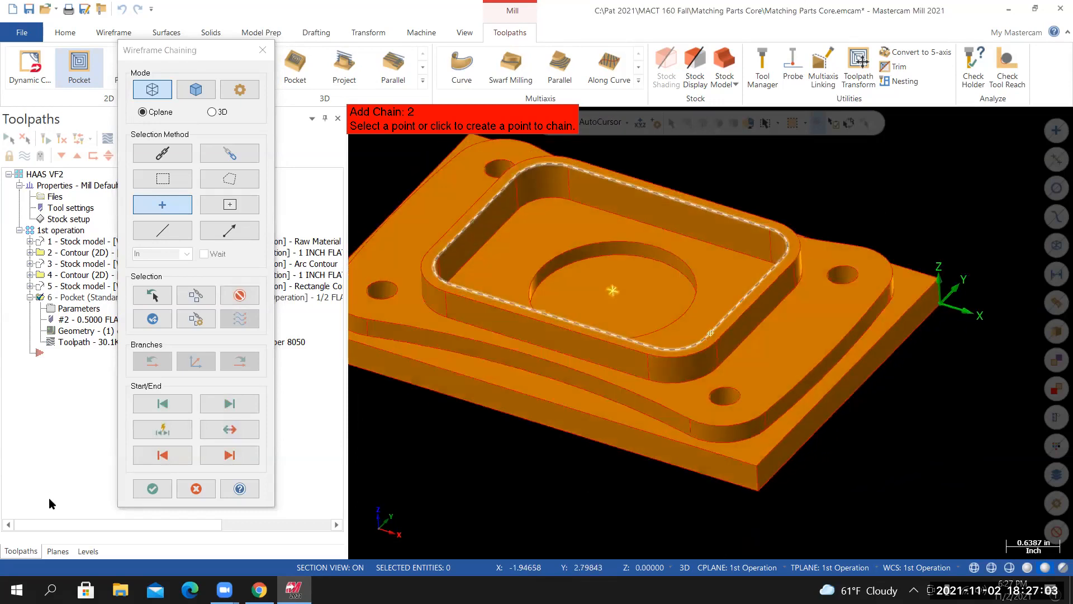
click(151, 488)
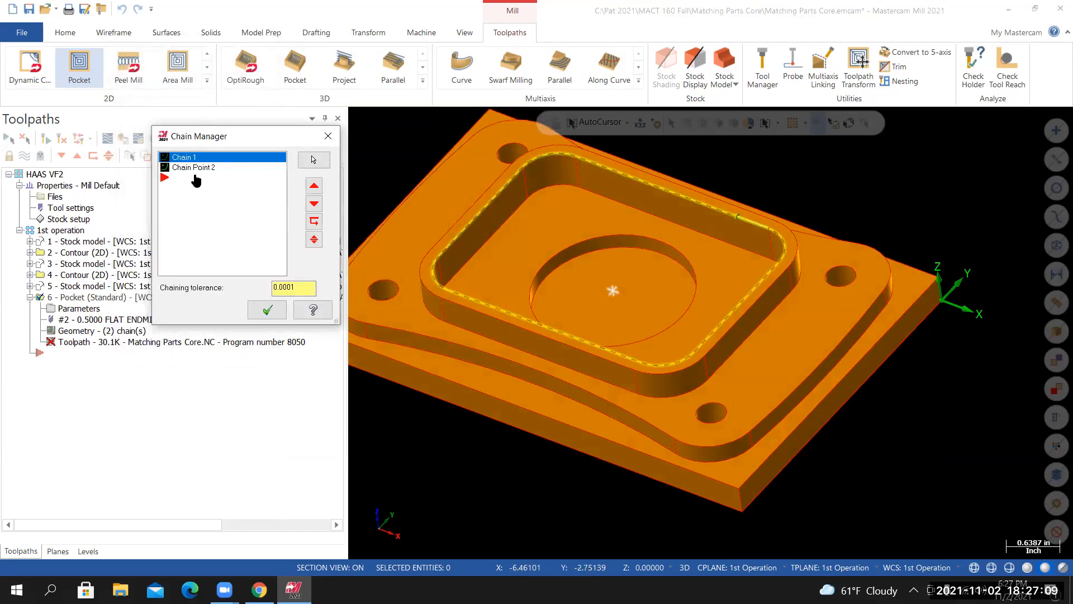
click(267, 310)
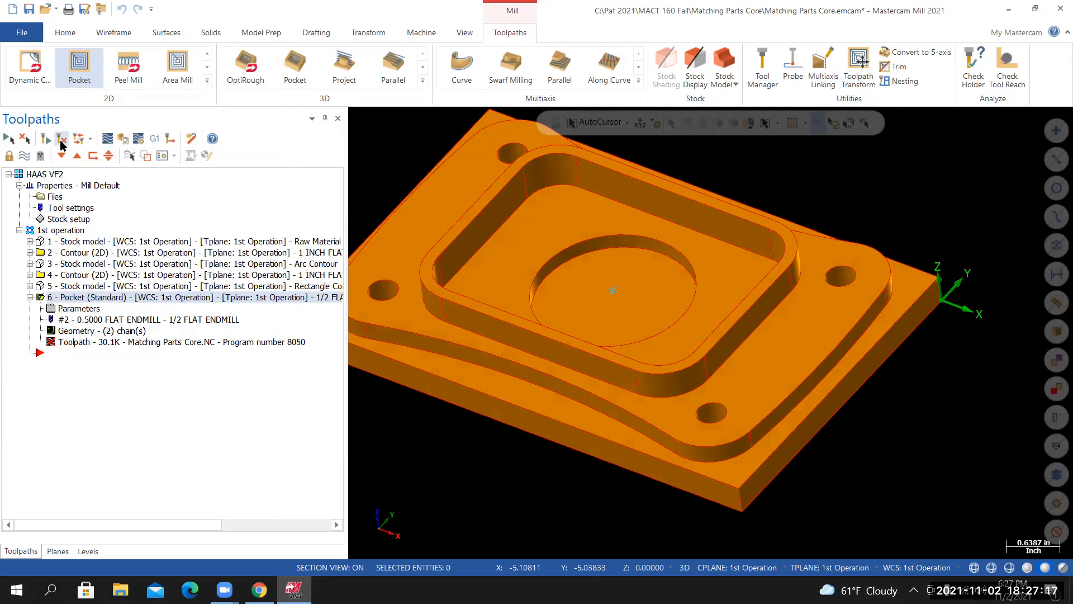
Regenerate the pocket toolpath with its new entry point and inspect the helix location on the model
click(63, 141)
middle_drag(631, 267, 635, 242)
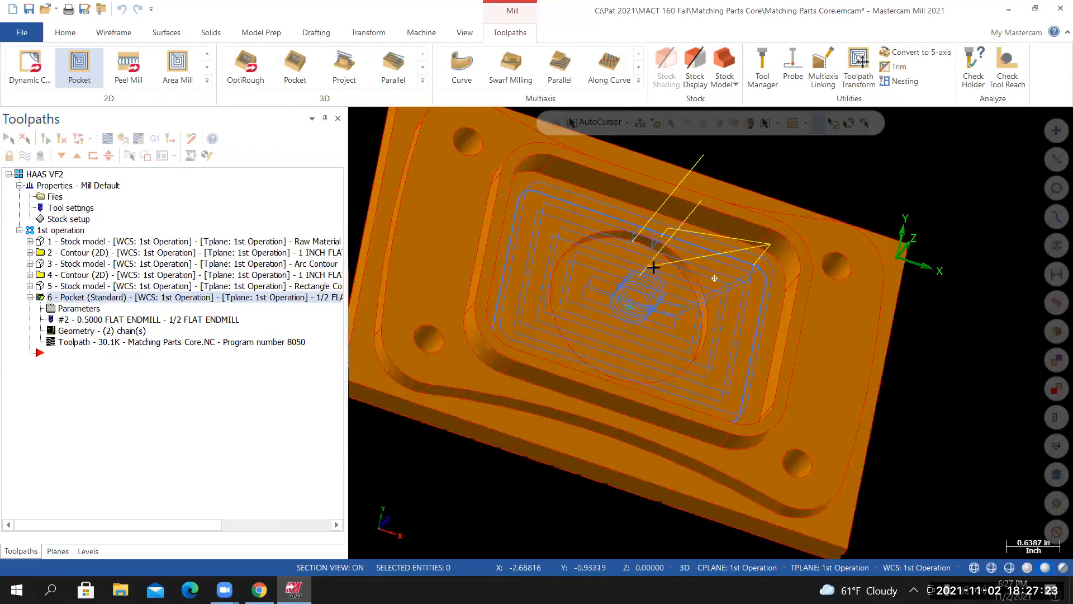
middle_drag(688, 300, 494, 463)
scroll(666, 334, up, 2)
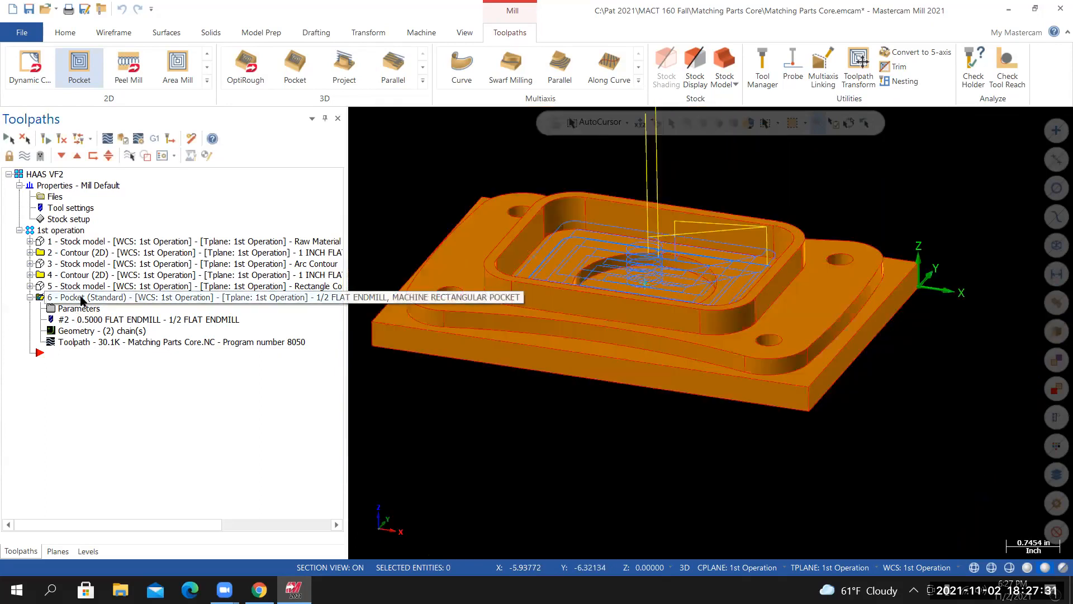
Backplot the pocket toolpath to check the tool's entry and cutting moves, and close the backplot
click(107, 138)
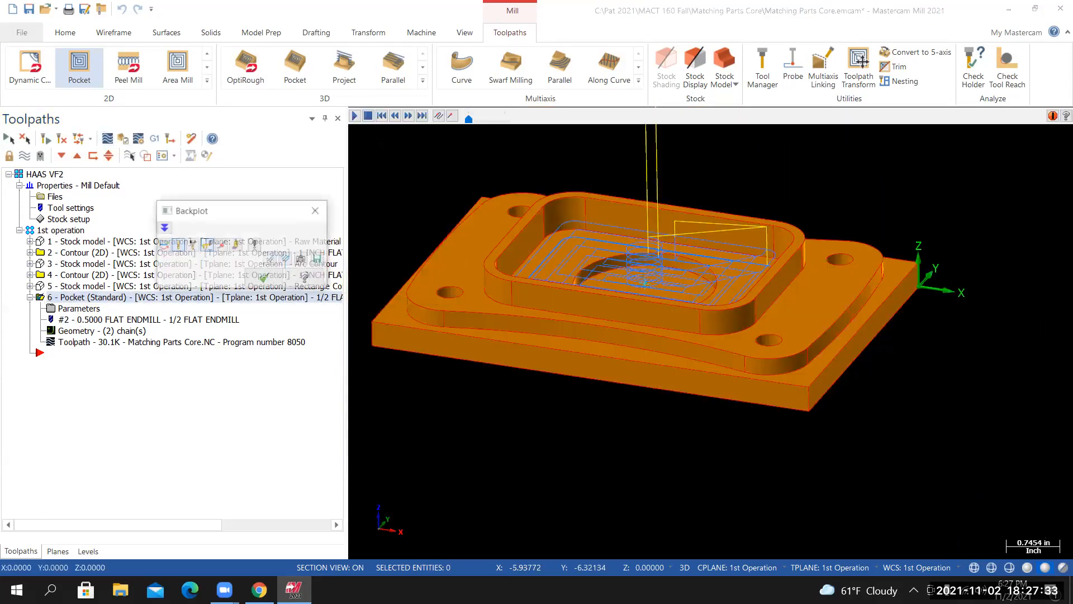
click(354, 116)
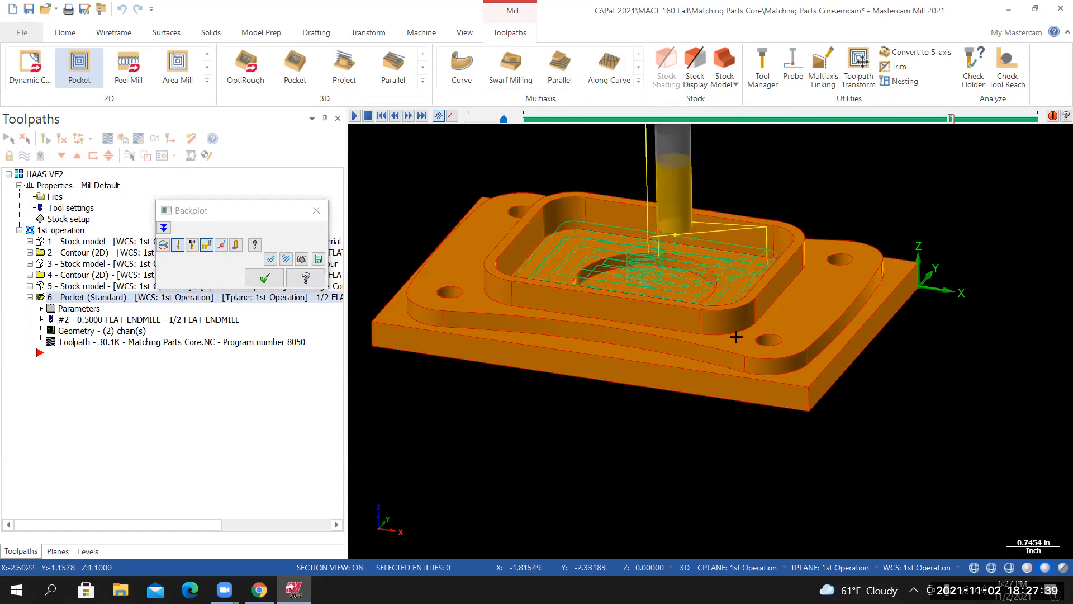
middle_drag(758, 333, 734, 399)
scroll(678, 206, up, 1)
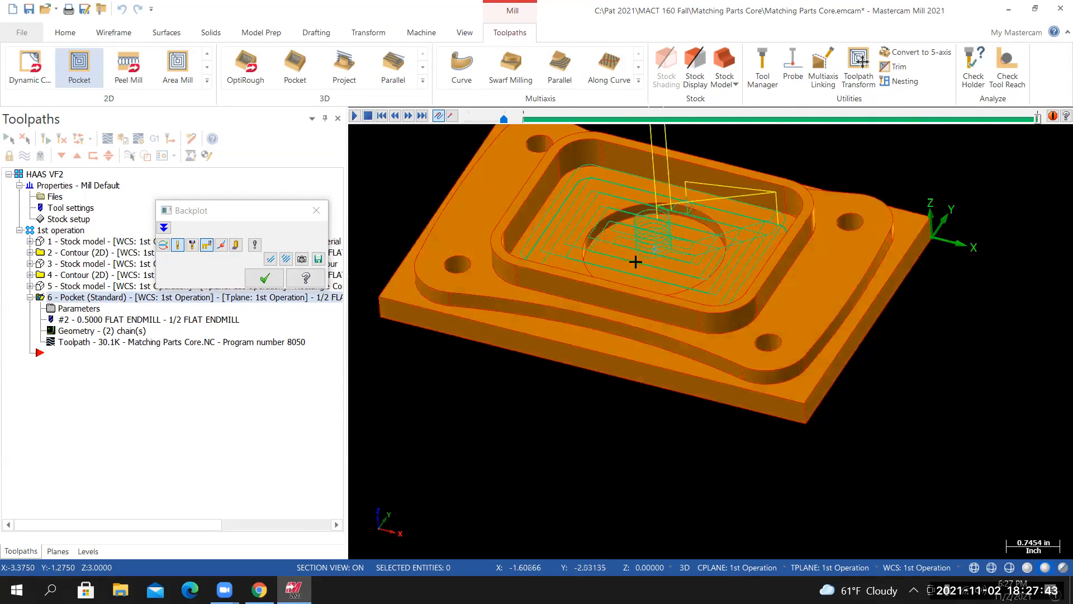
scroll(639, 260, up, 1)
scroll(755, 290, up, 1)
middle_drag(630, 263, 559, 246)
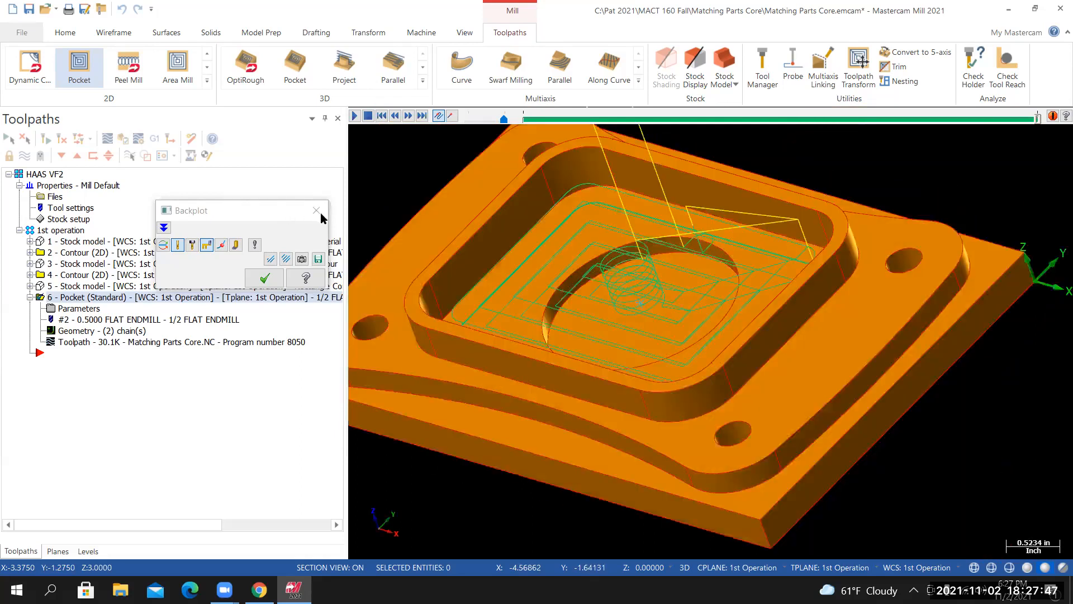
click(317, 211)
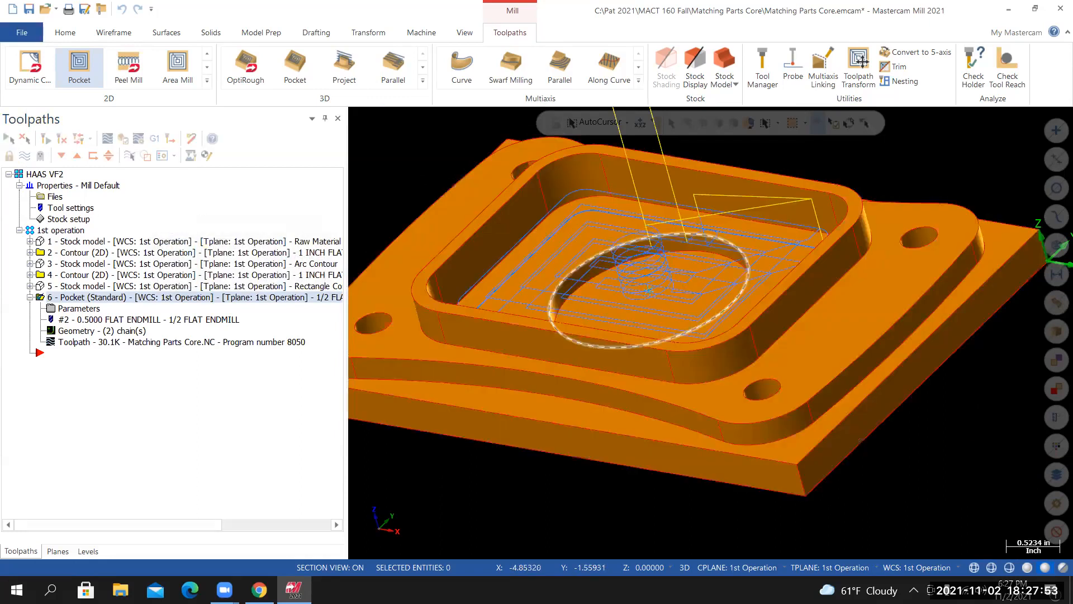
Hide the pocket's toolpath display and return the part to the isometric view
key(alt+t)
scroll(559, 277, down, 3)
middle_drag(473, 260, 467, 293)
right_click(426, 177)
click(481, 308)
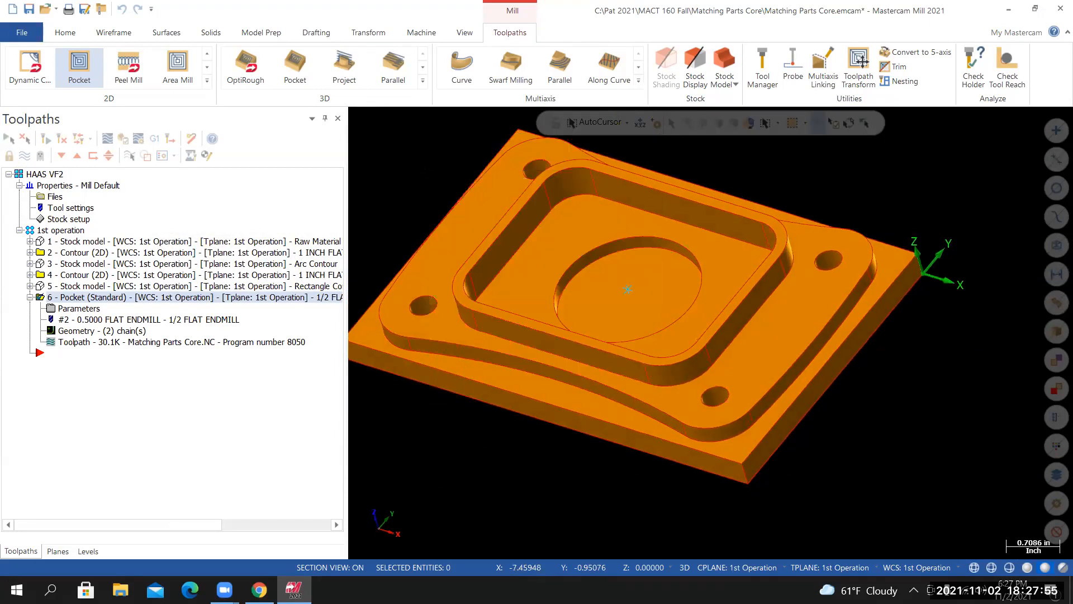
middle_drag(477, 242, 469, 239)
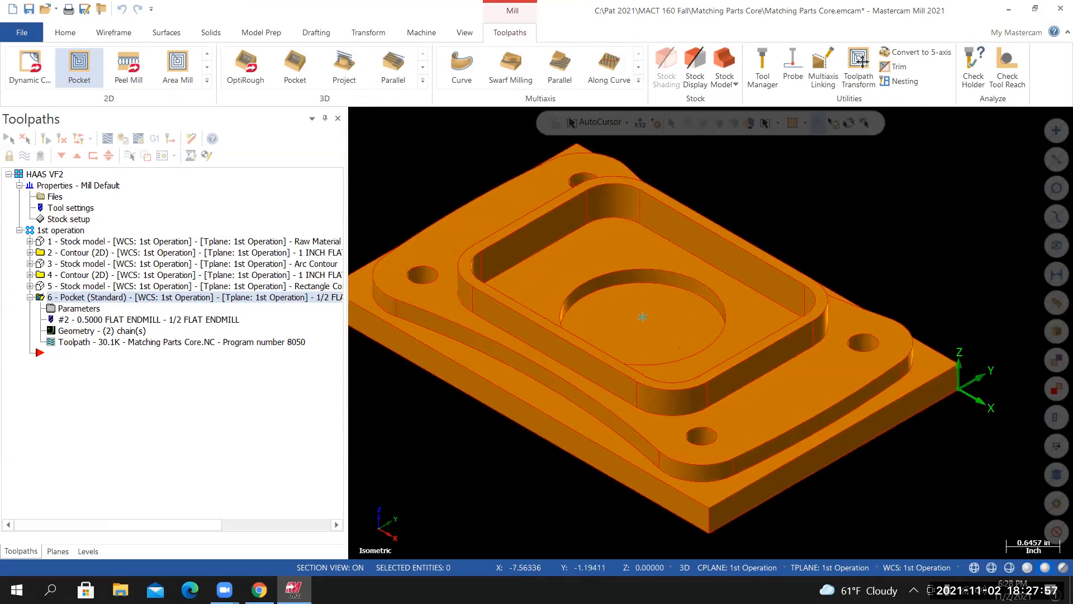
right_click(474, 173)
click(508, 201)
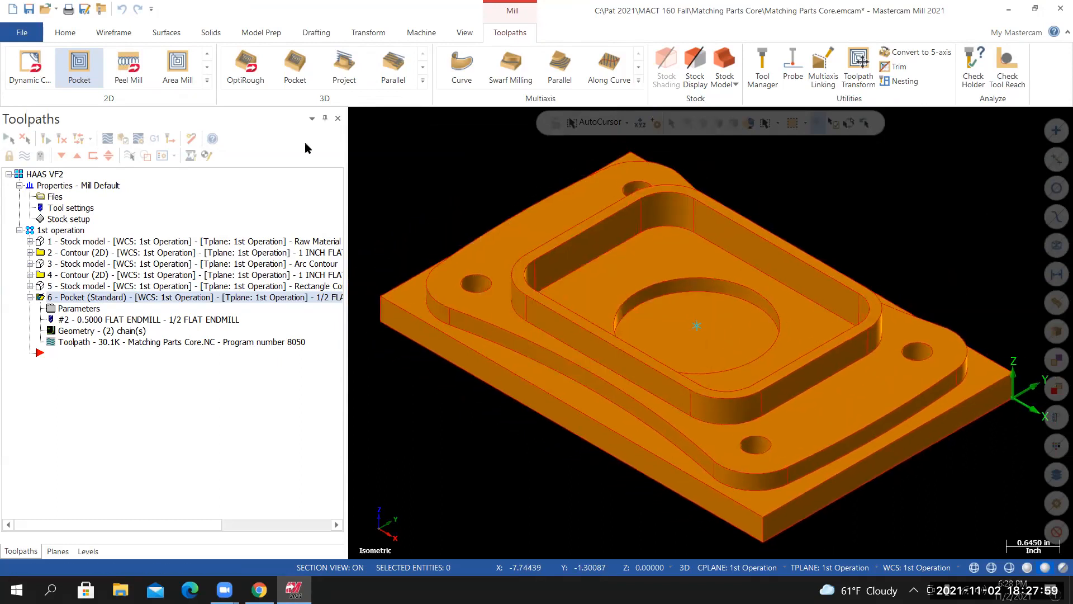
Save the Matching Parts Core file and collapse the pocket operation in the operations tree
click(22, 32)
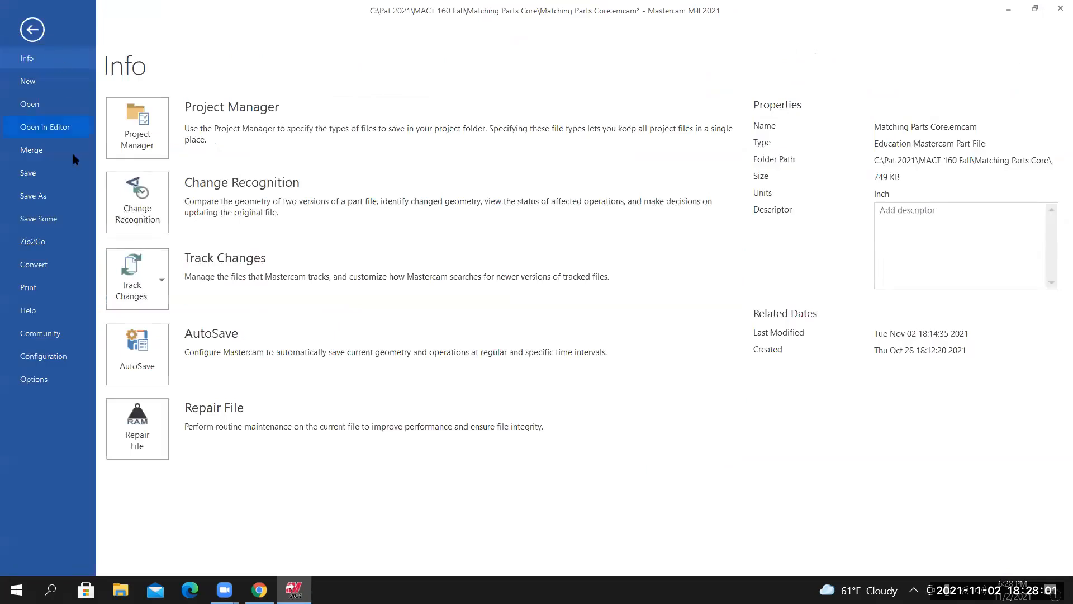
click(42, 167)
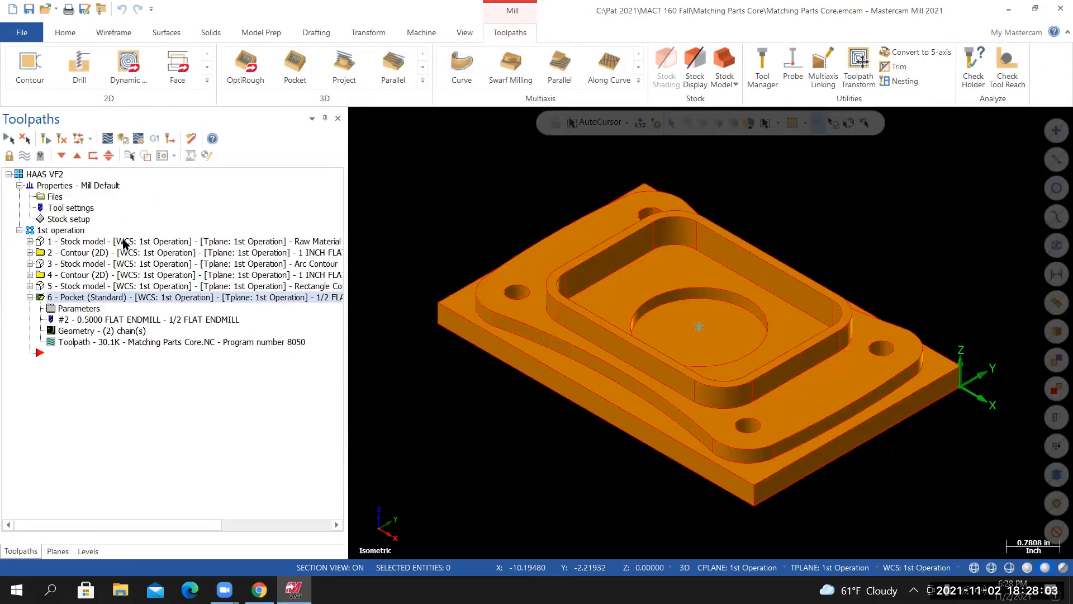
click(30, 298)
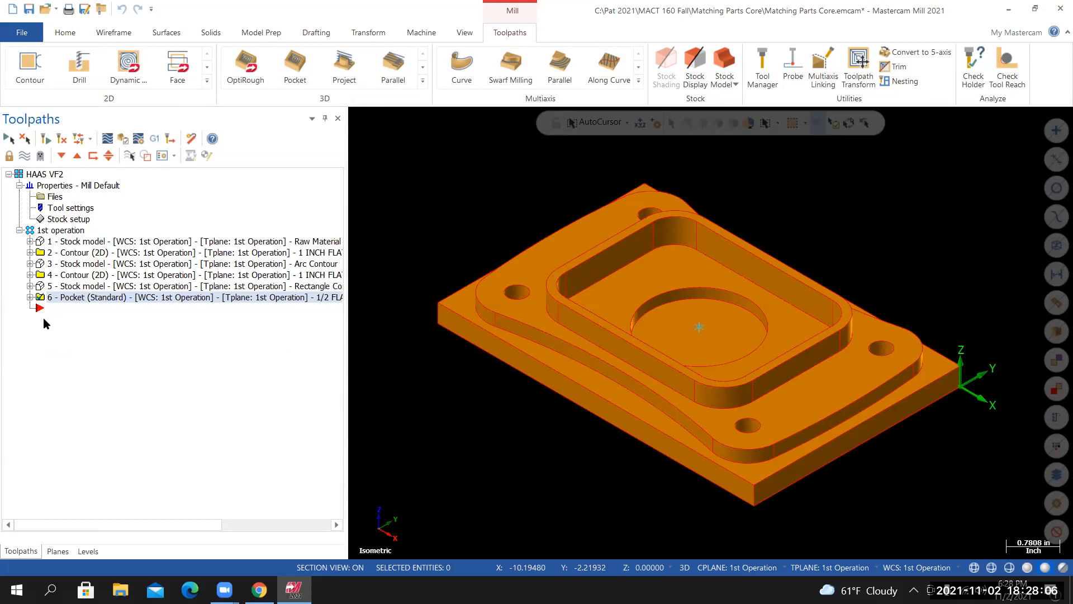
Verify all toolpaths of the 1st operation group, checking the stop conditions and running the simulation to the end
click(61, 231)
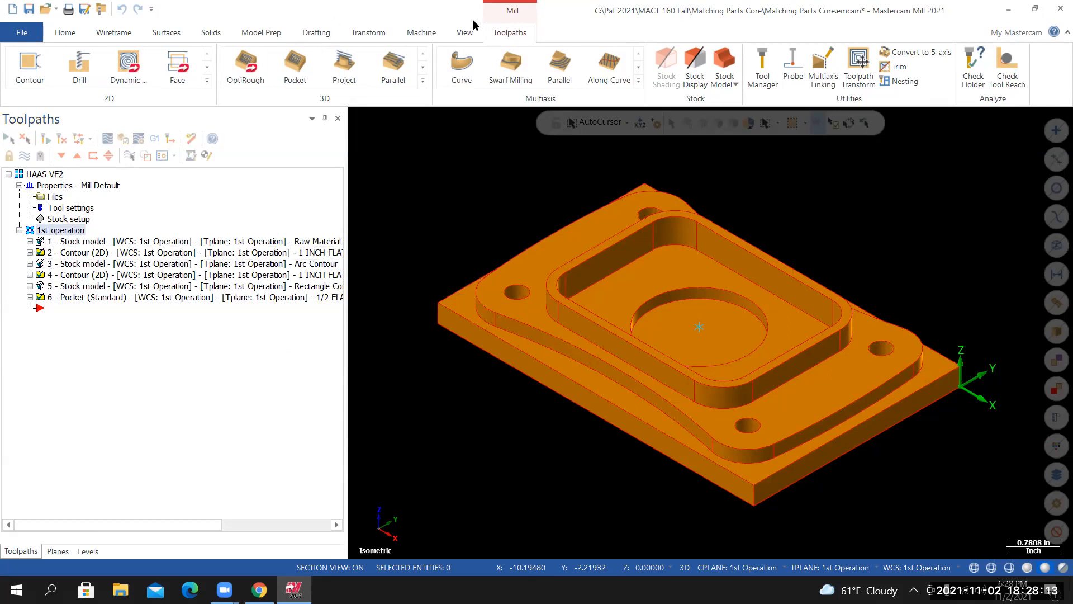
click(132, 145)
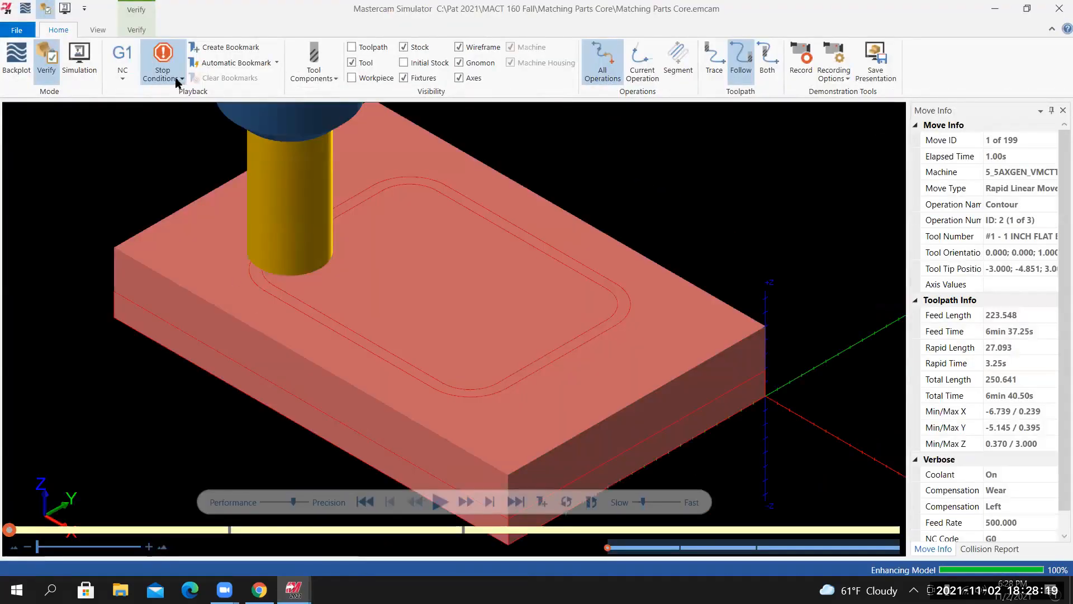
click(176, 78)
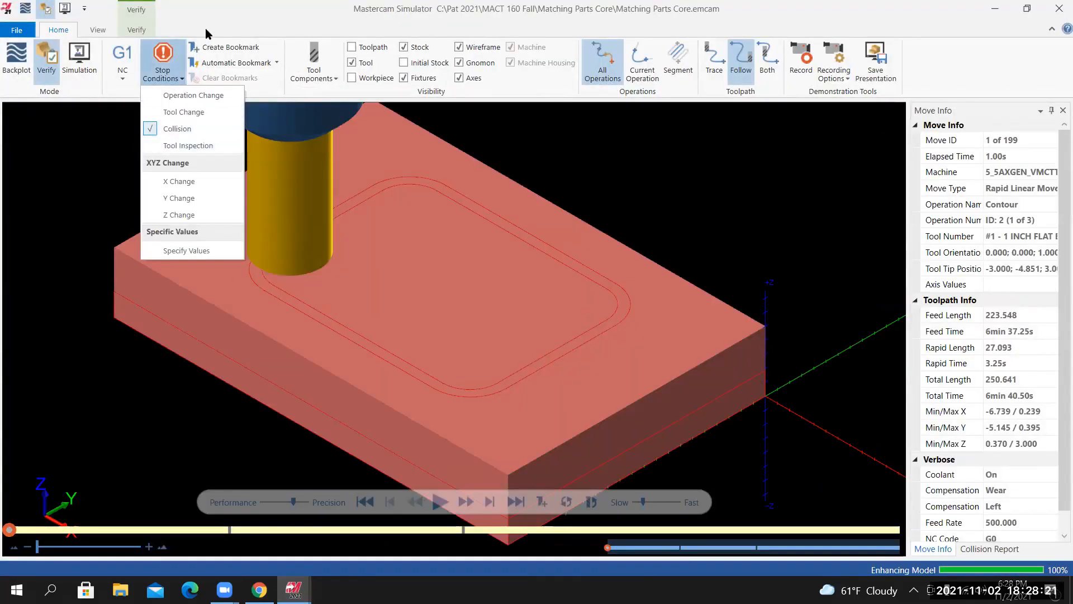
click(439, 502)
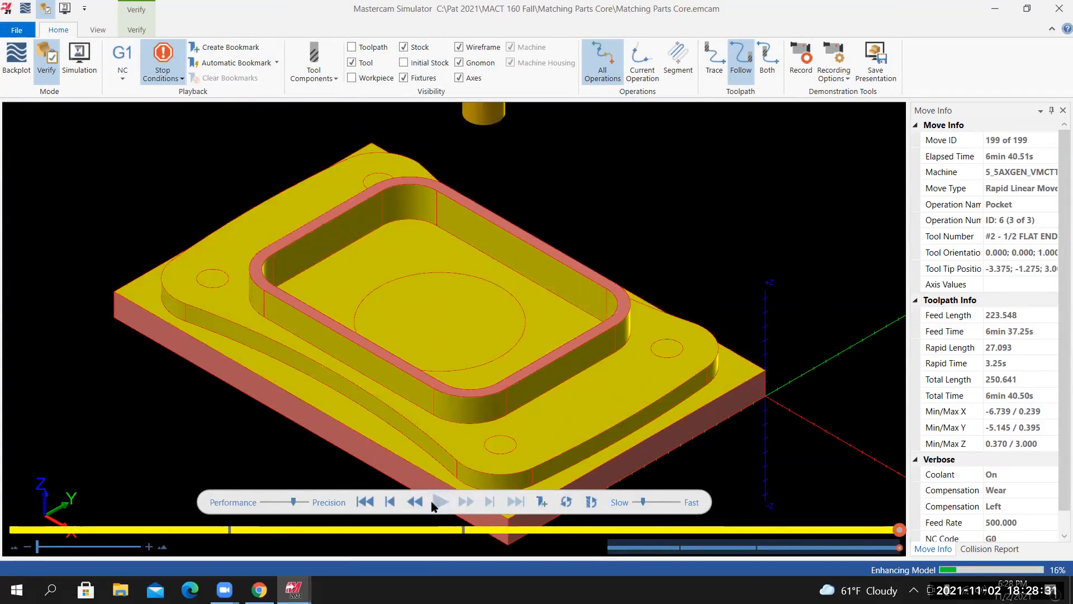
Examine the simulated rectangular pocket's corner walls and floor for machining quality
middle_drag(469, 414, 434, 374)
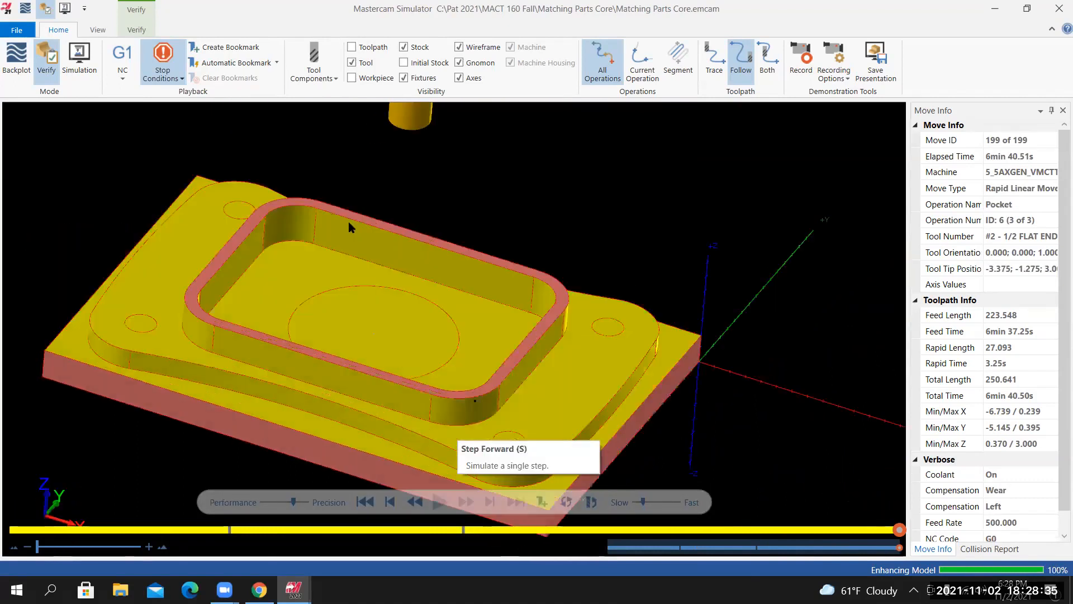
scroll(469, 273, up, 6)
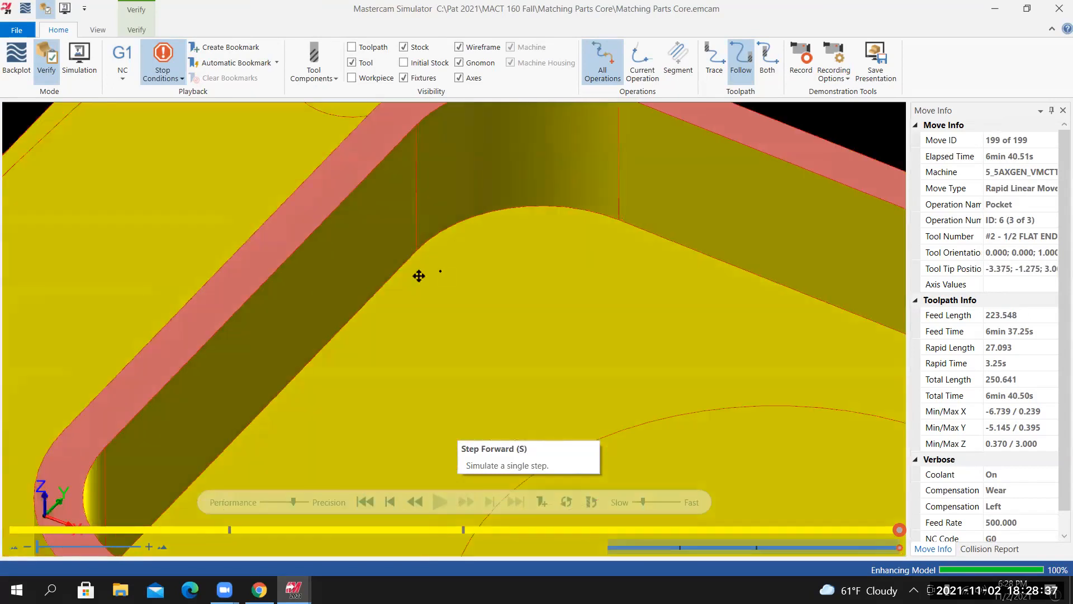
middle_drag(419, 275, 573, 207)
scroll(422, 261, down, 5)
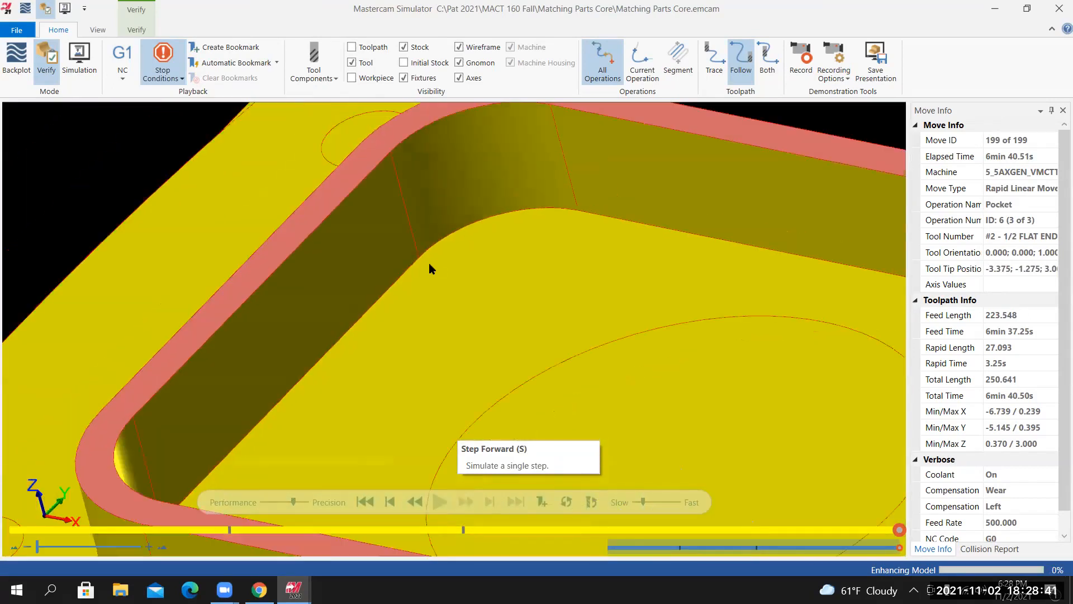
scroll(424, 261, up, 5)
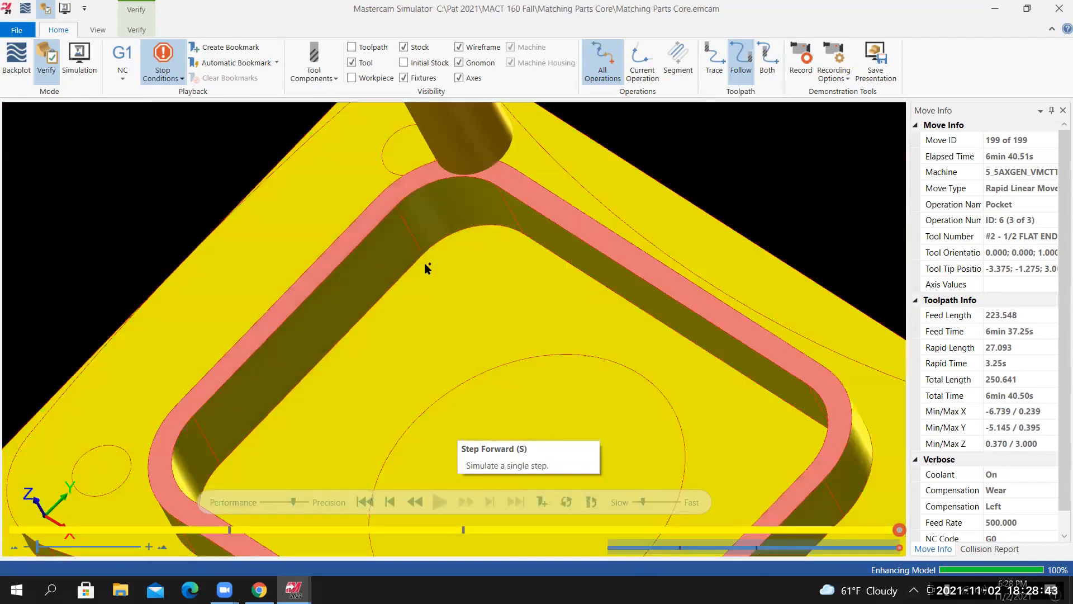
middle_drag(490, 208, 525, 290)
scroll(524, 290, down, 3)
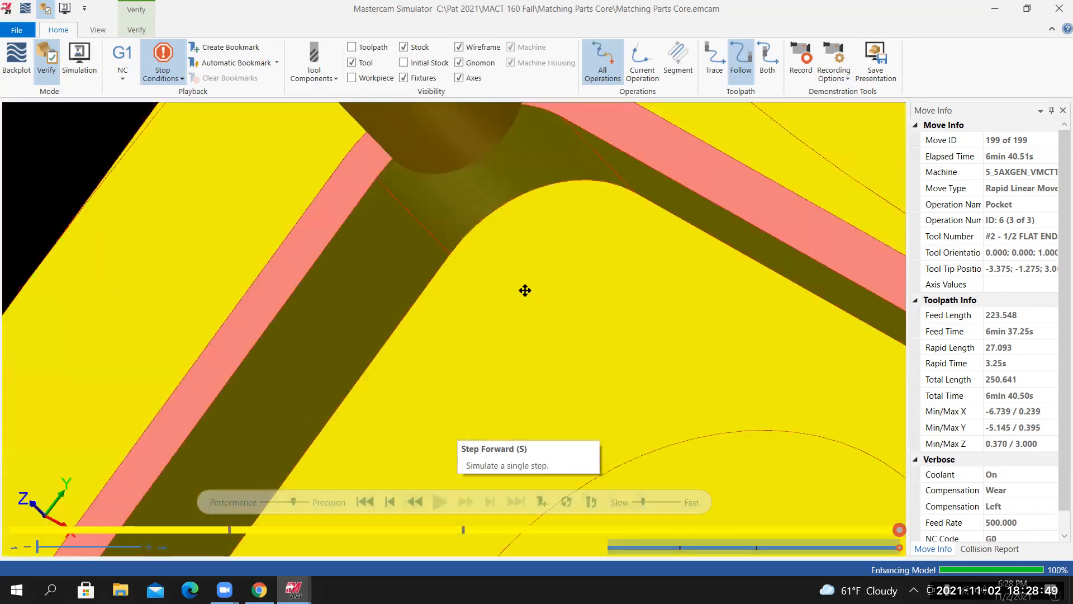
middle_drag(1058, 7, 570, 240)
scroll(570, 241, down, 6)
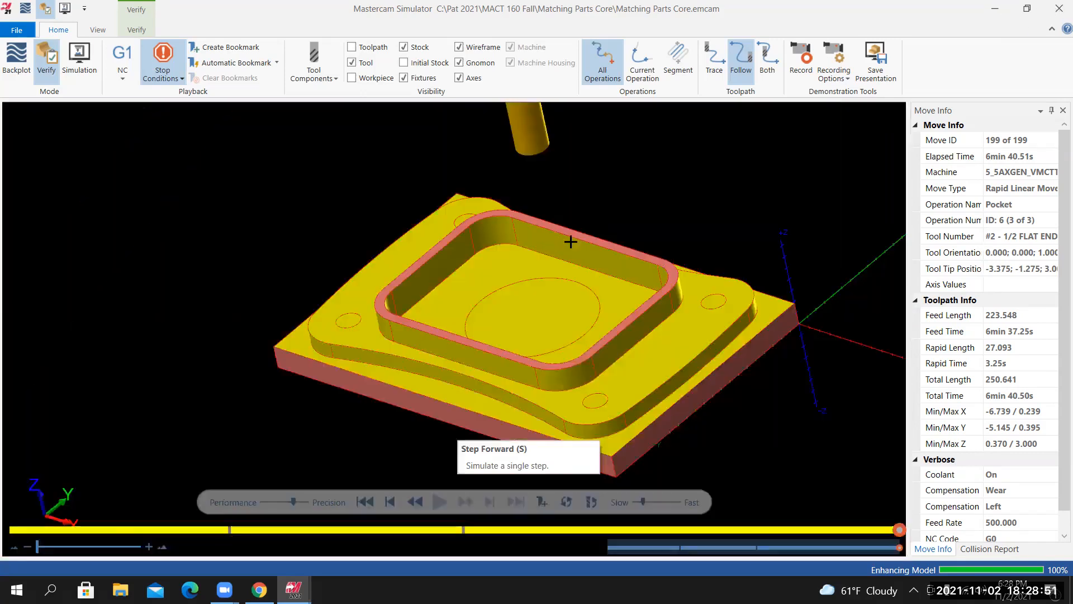
Close the toolpath simulation, return the part to the isometric view and save the Matching Parts Core file
click(1058, 7)
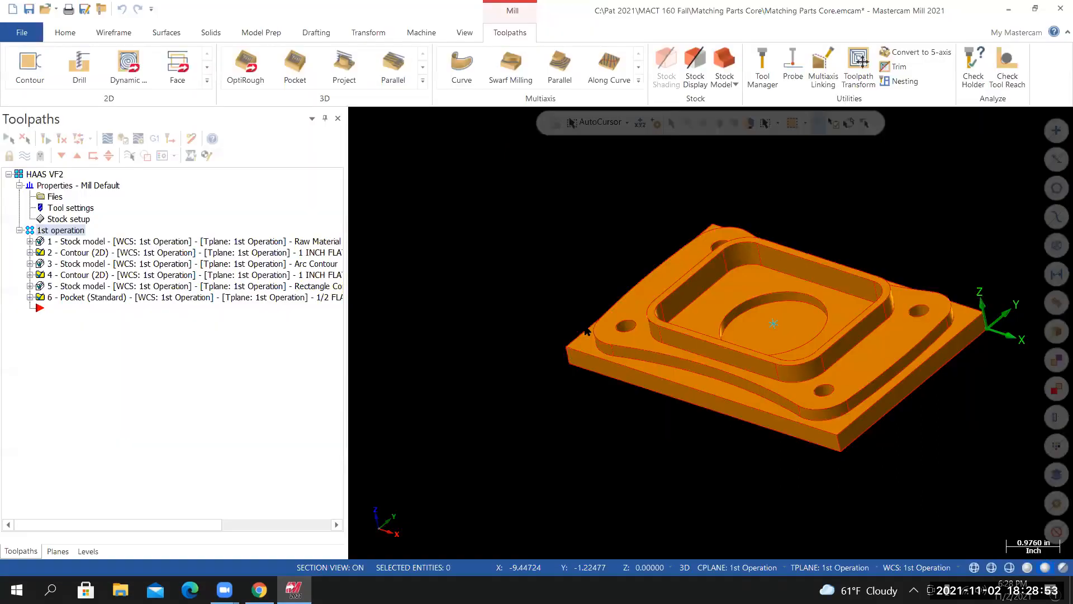
right_click(558, 202)
click(25, 33)
click(25, 34)
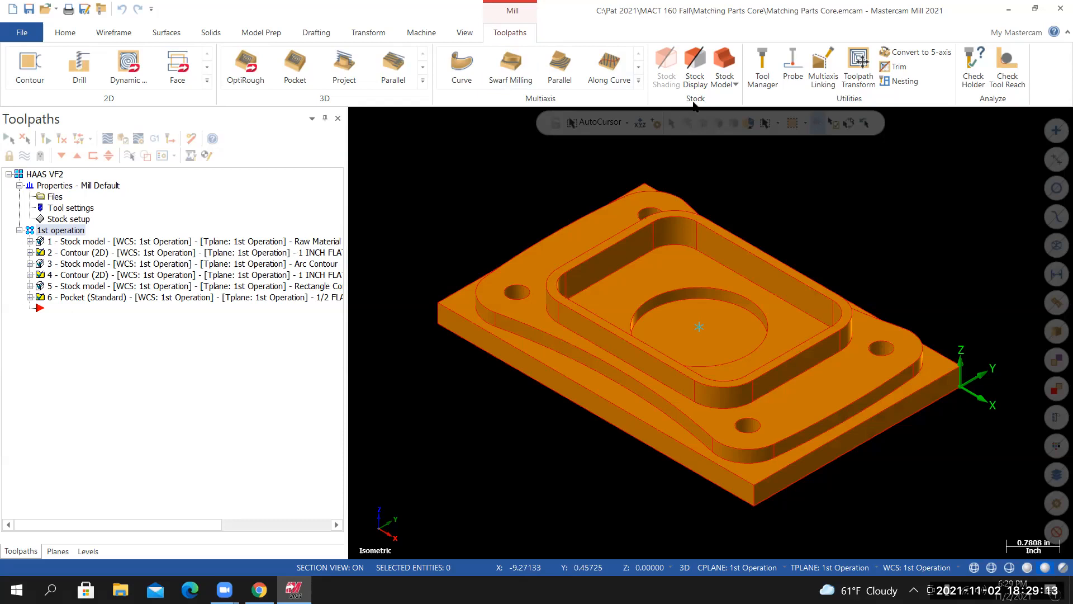
Create a stock model named Rectangular Pocket from the Rectangle Contour stock model, using the 6 - Pocket operation as its source
click(726, 64)
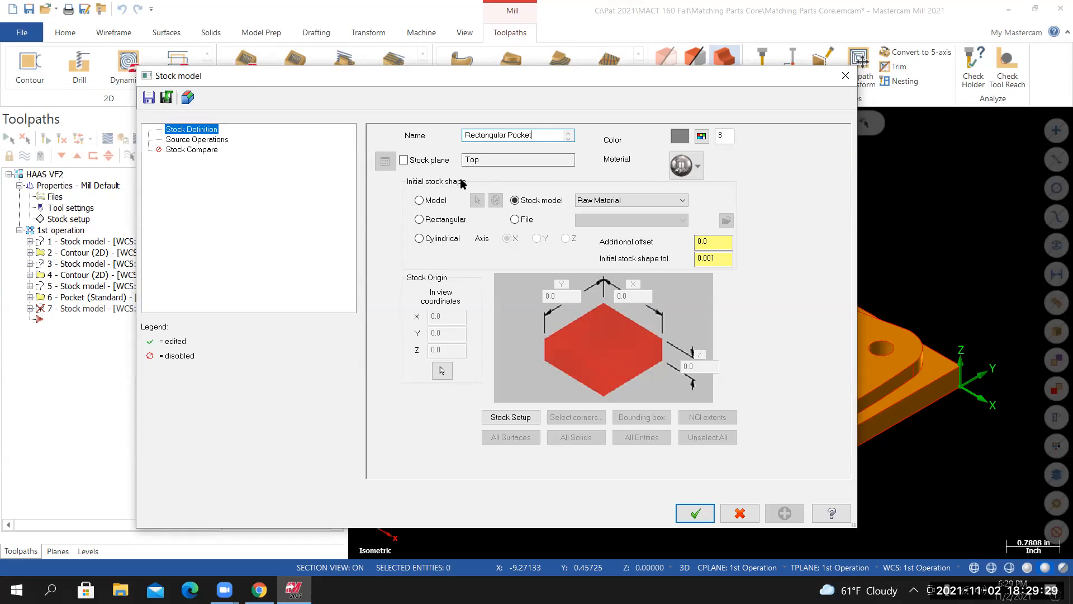
click(643, 201)
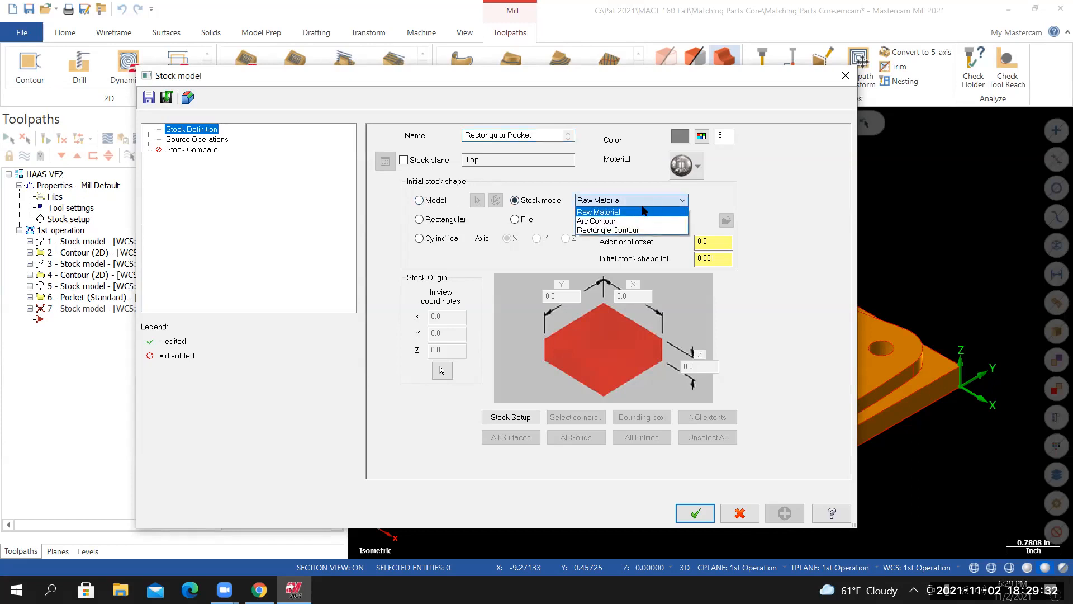
click(608, 230)
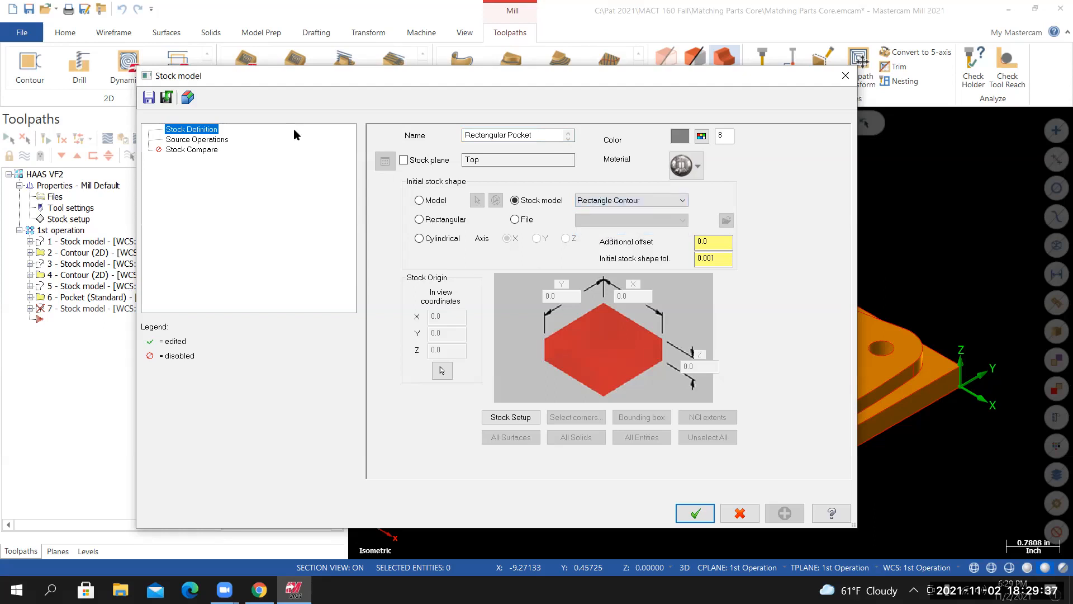
click(210, 140)
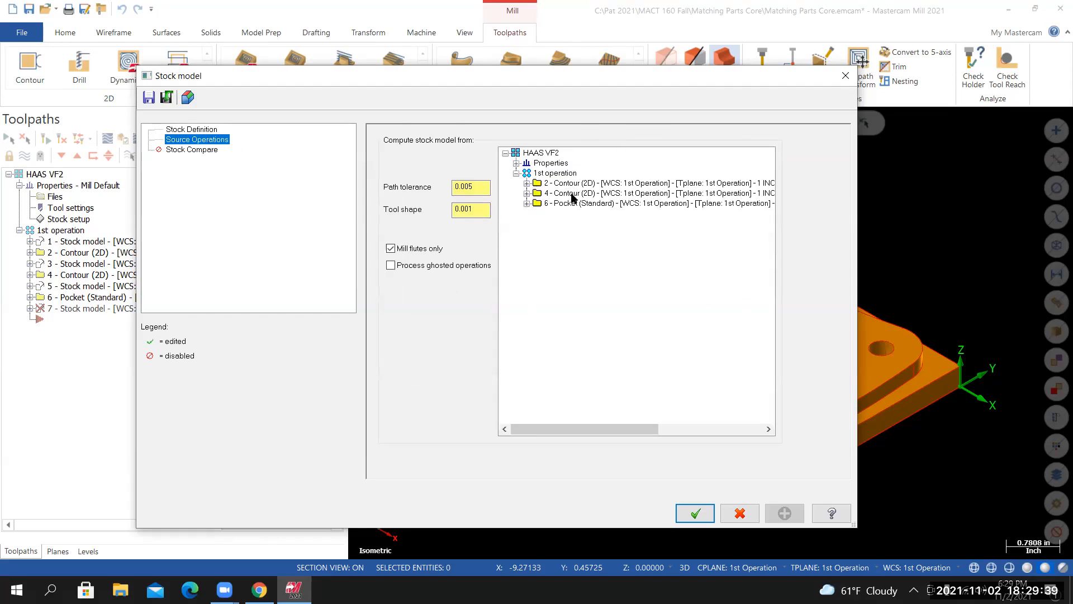
click(575, 207)
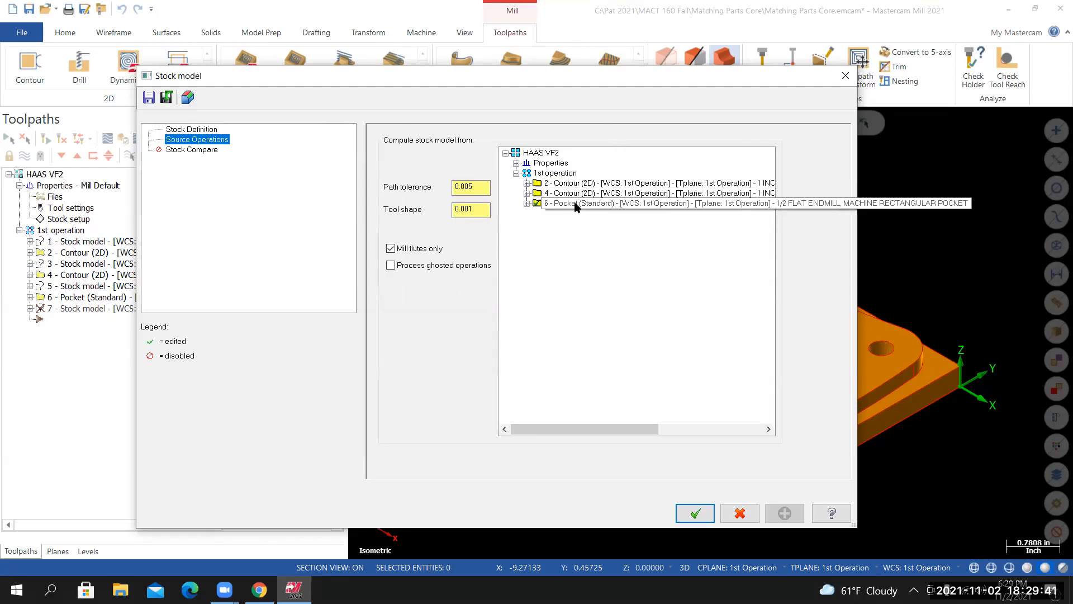
click(695, 511)
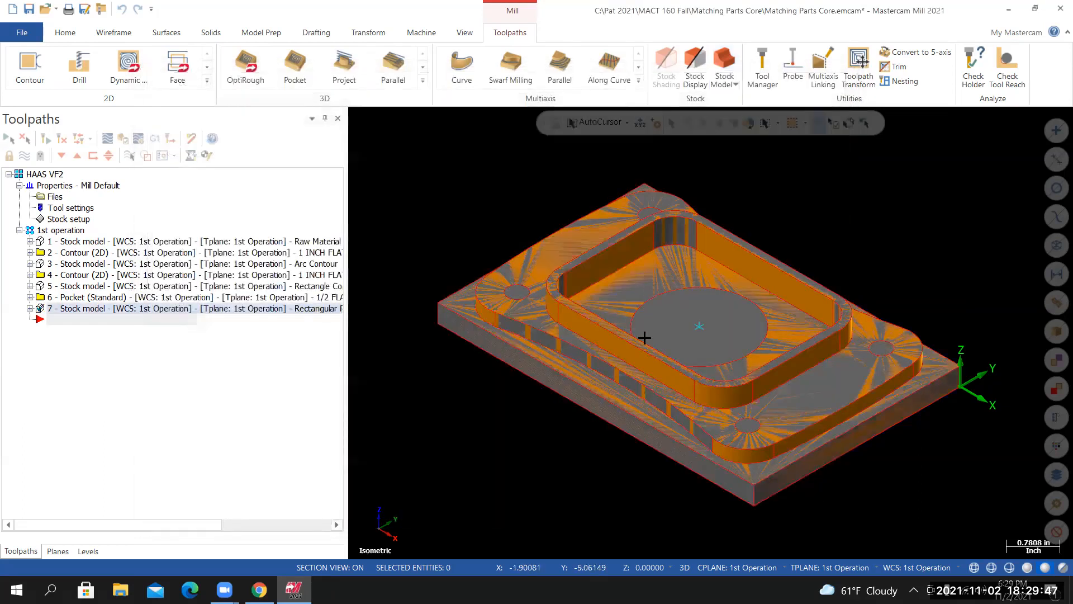
Examine the Rectangular Pocket stock model's walls, floor and corners against the solid part from several angles
mouse_move(649, 296)
middle_down()
mouse_move(661, 283)
mouse_move(719, 271)
mouse_move(655, 277)
mouse_move(594, 322)
mouse_move(592, 304)
mouse_move(619, 281)
mouse_move(652, 293)
middle_up()
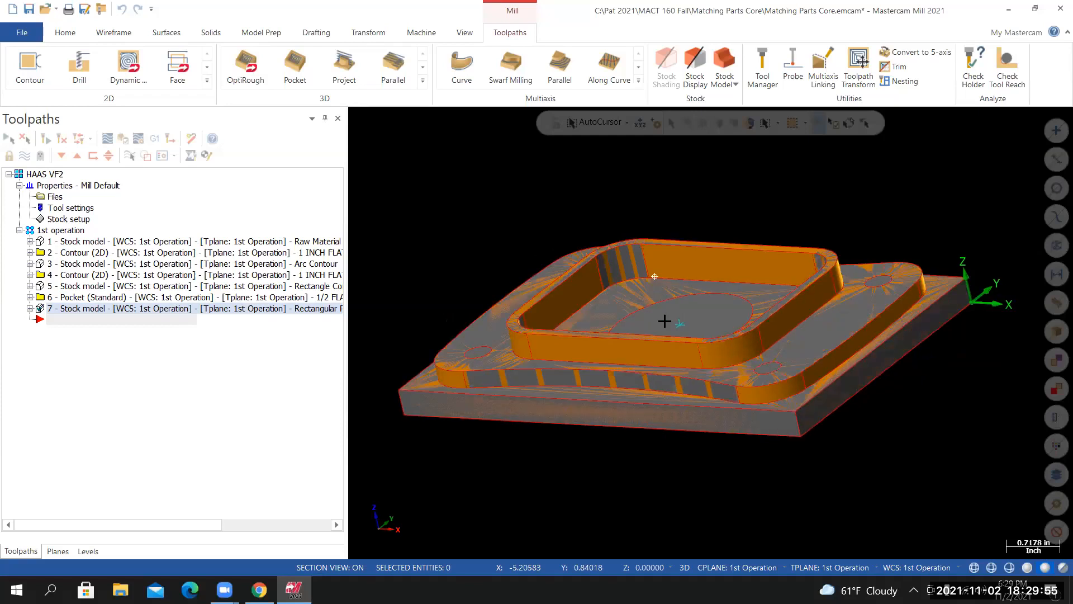
middle_drag(709, 335, 572, 235)
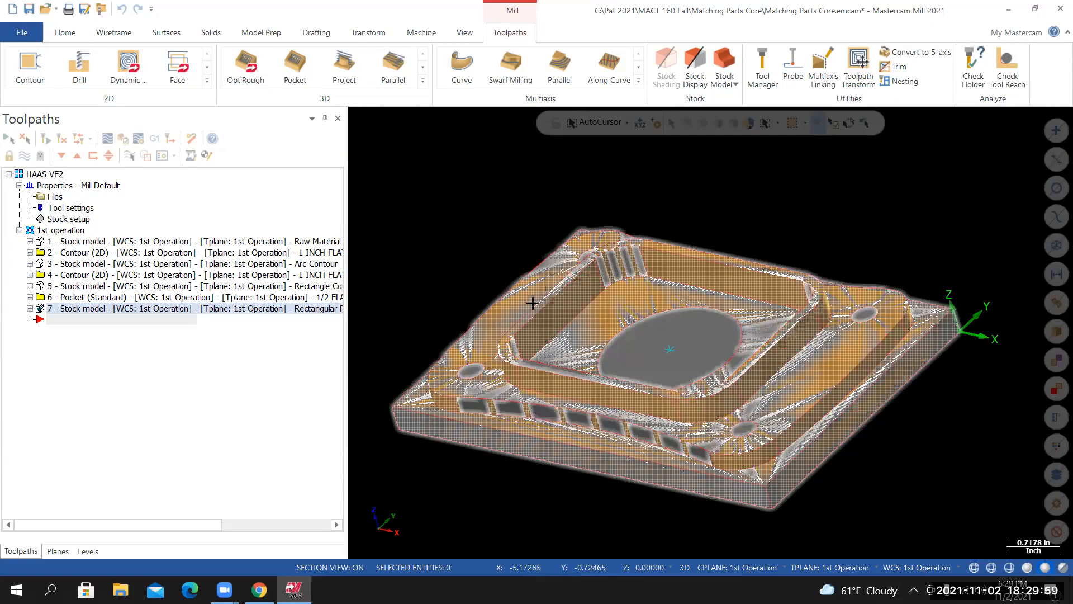
middle_drag(531, 302, 567, 175)
middle_drag(531, 256, 560, 265)
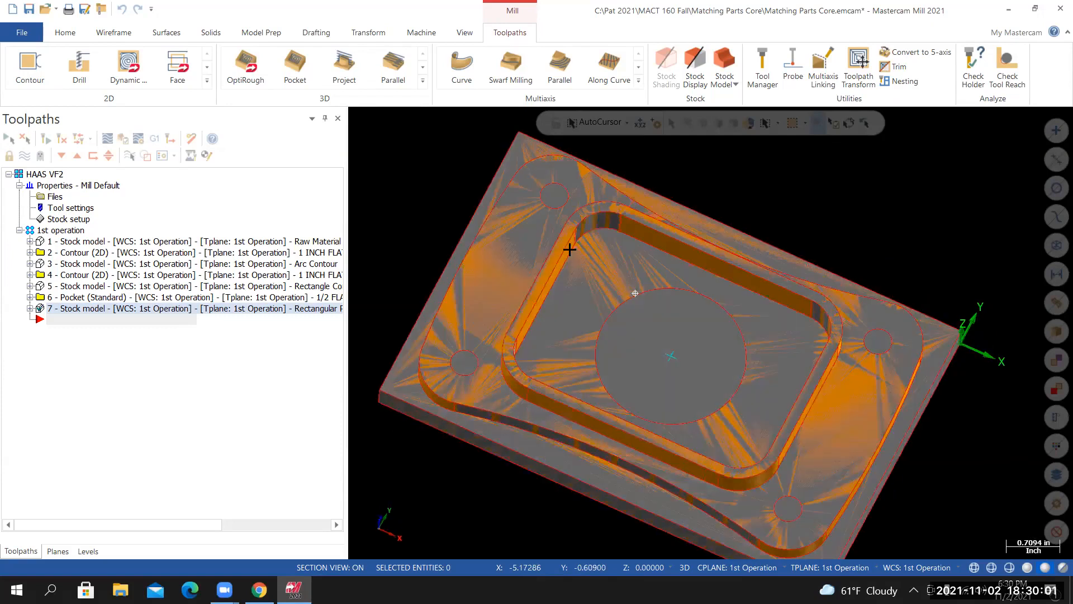
middle_drag(541, 227, 529, 272)
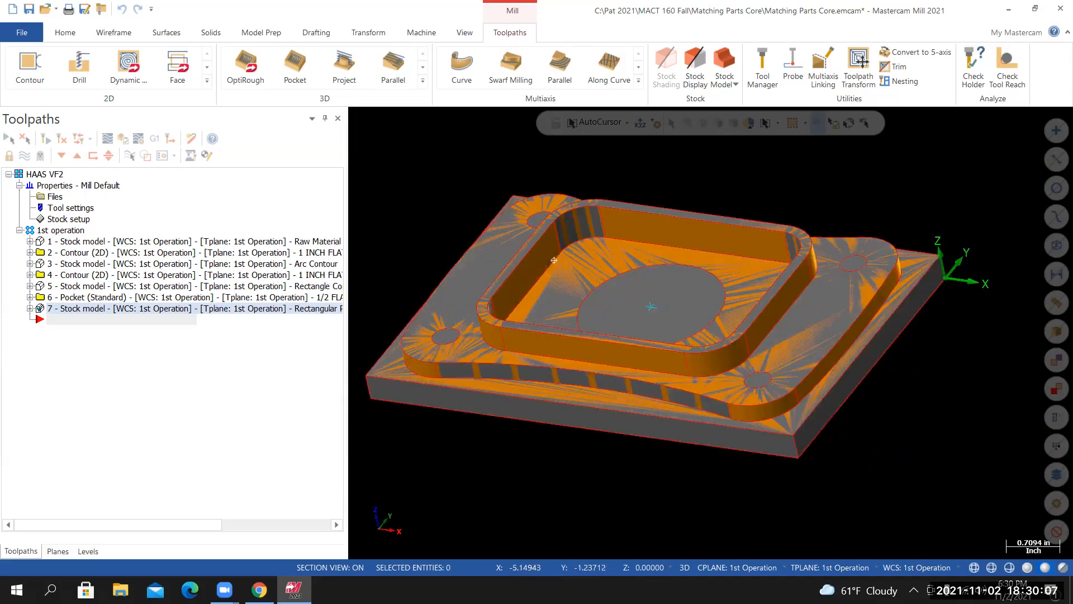
Return the part to the isometric view with the stock model hidden and save the file
right_click(439, 201)
click(468, 328)
click(24, 31)
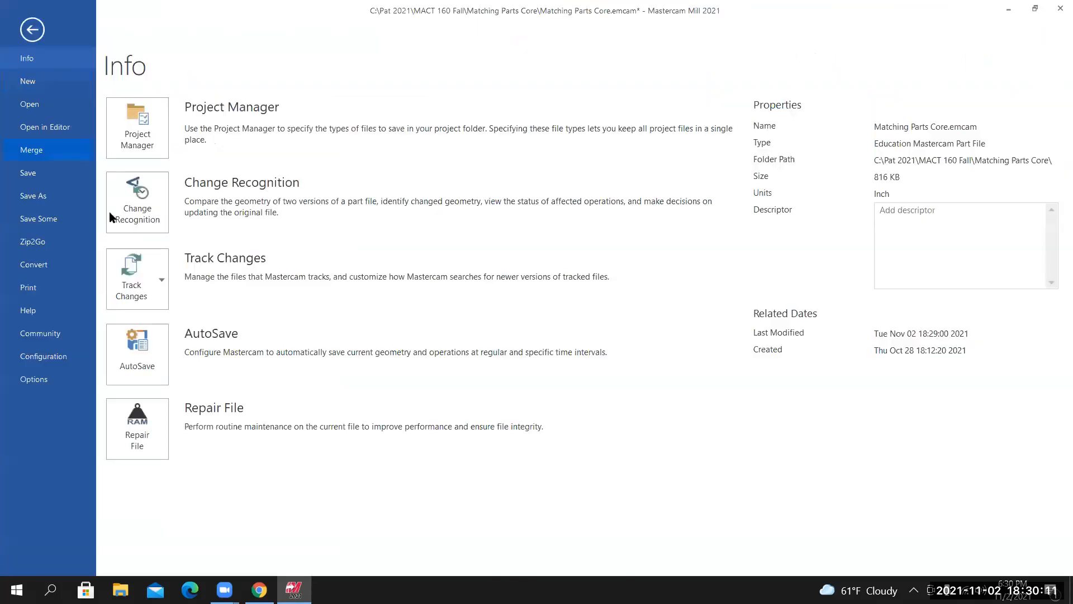
key(Escape)
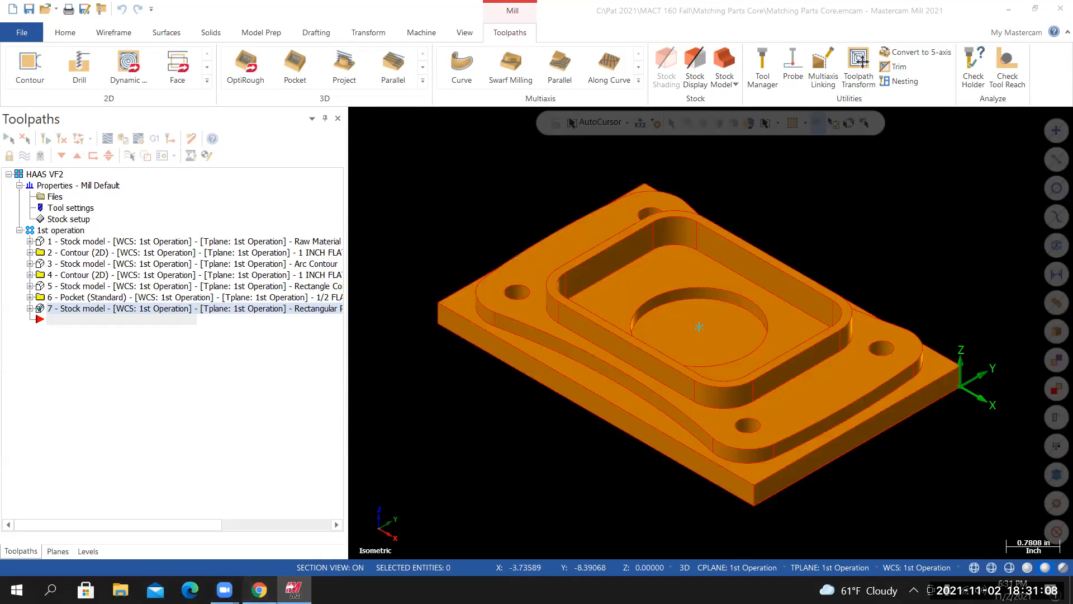
Switch to Chrome and look up the machining instruction for the circular pocket in the Matching Parts-Core discussion
click(258, 590)
scroll(1052, 443, up, 20)
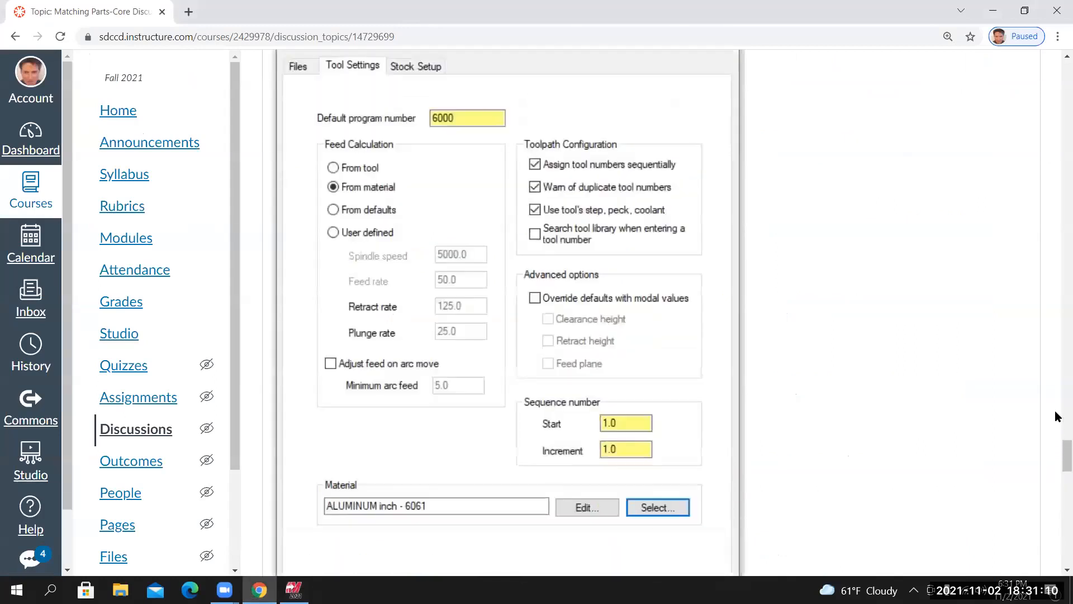
scroll(1057, 366, up, 3)
scroll(1057, 363, up, 10)
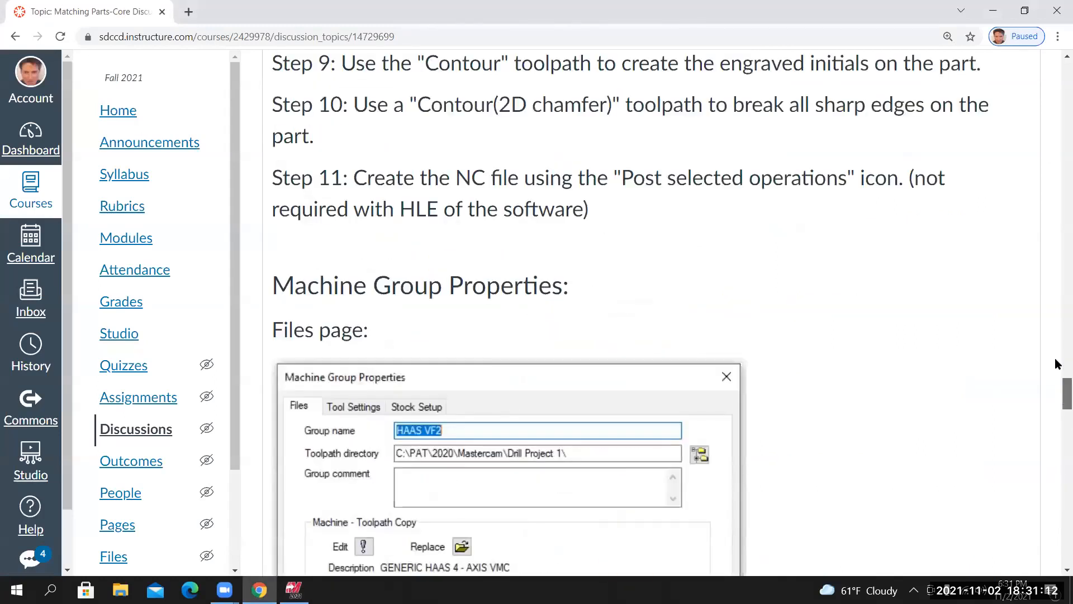
scroll(351, 297, up, 5)
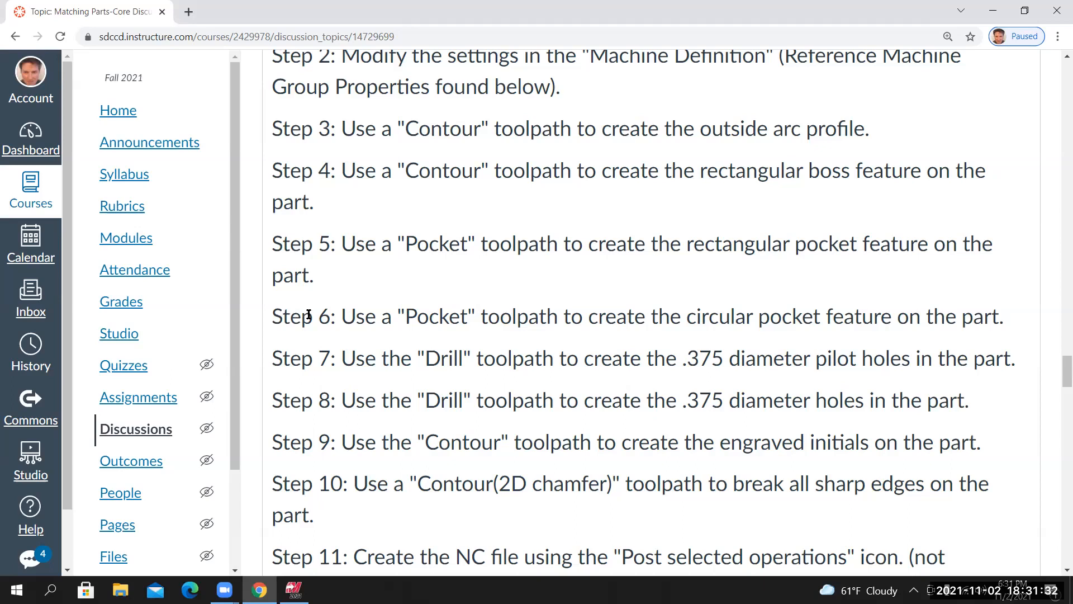
Switch back to Mastercam and paste a copy of the rectangular pocket operation after the Rectangular Pocket stock model
key(alt+Tab)
click(75, 301)
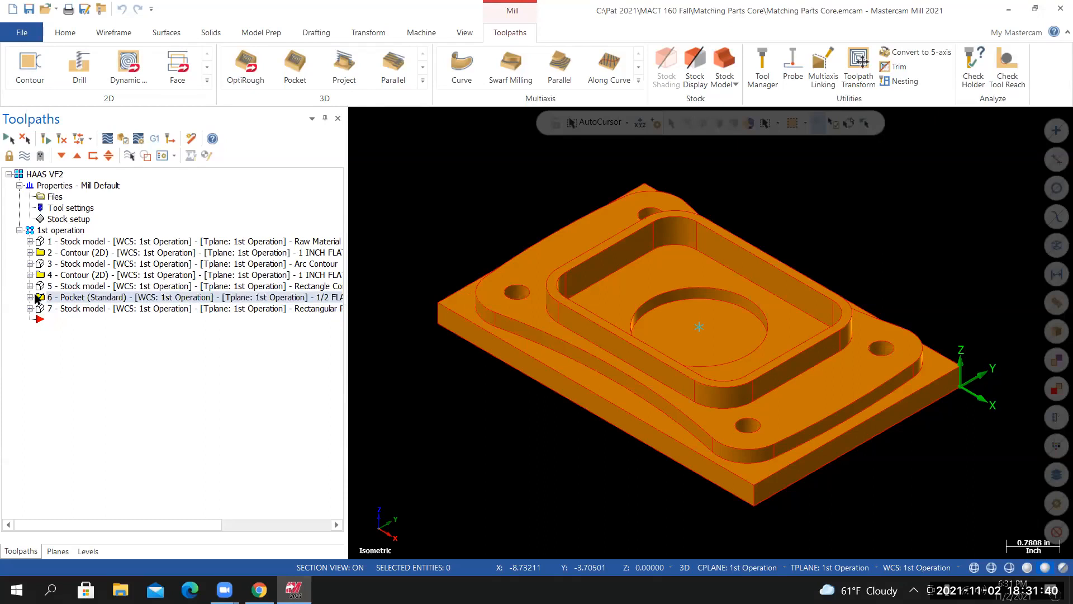
right_click(65, 298)
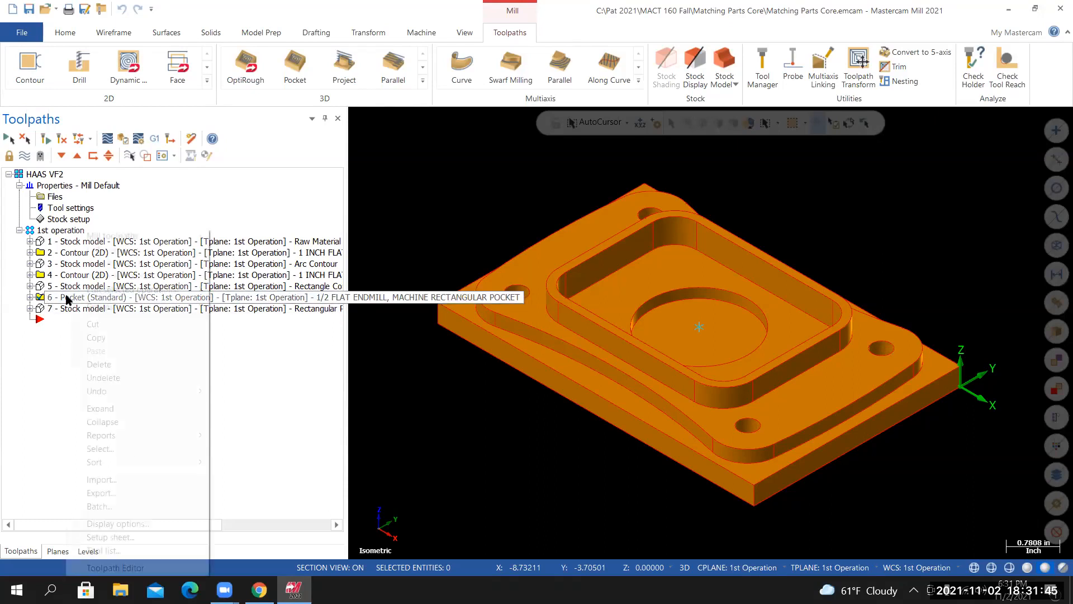
click(97, 339)
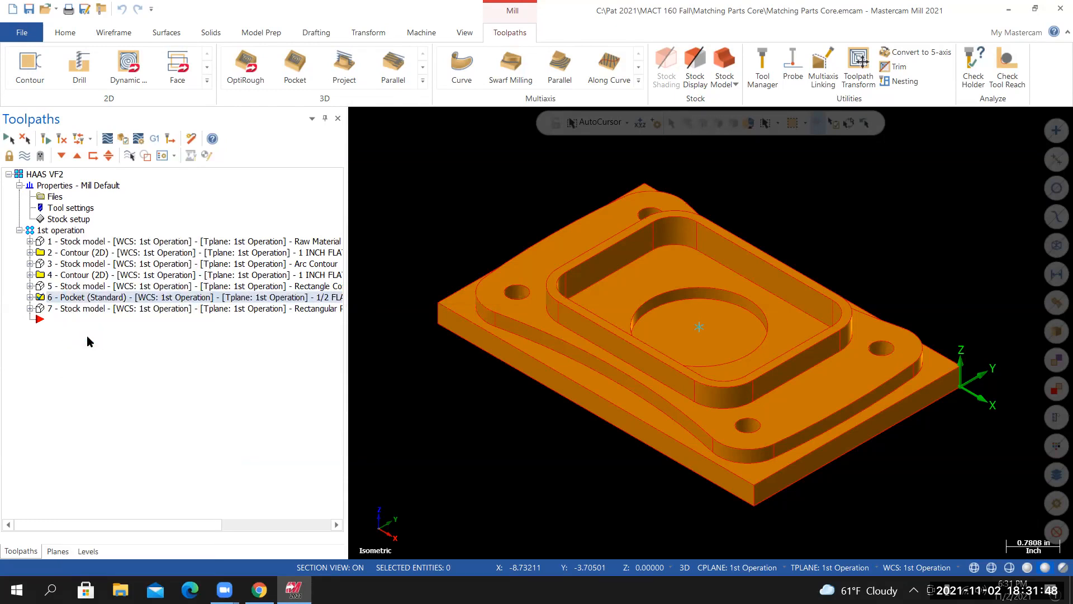
right_click(41, 321)
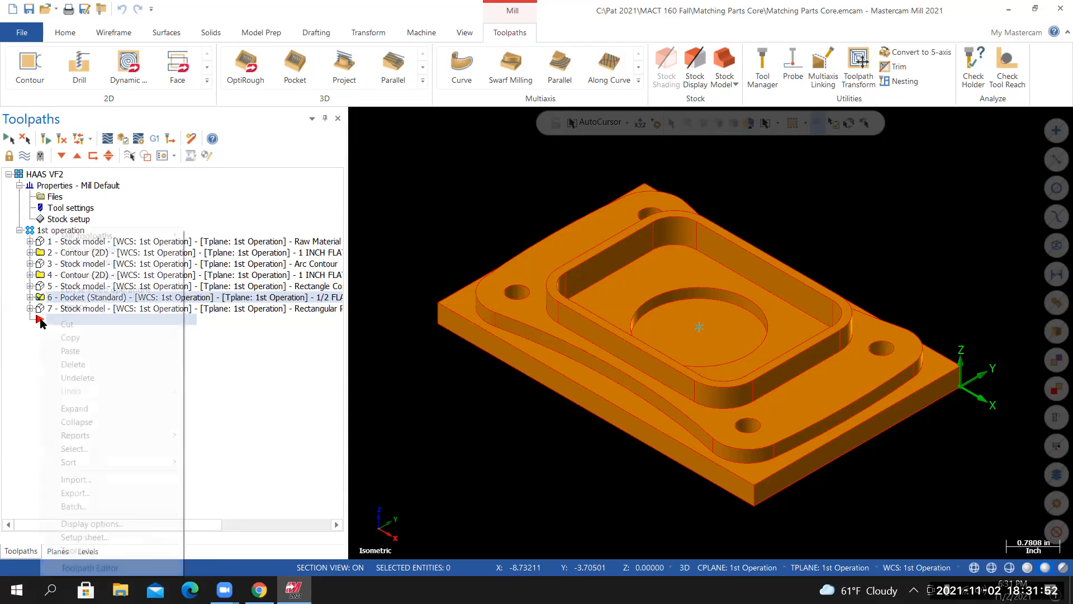
click(84, 351)
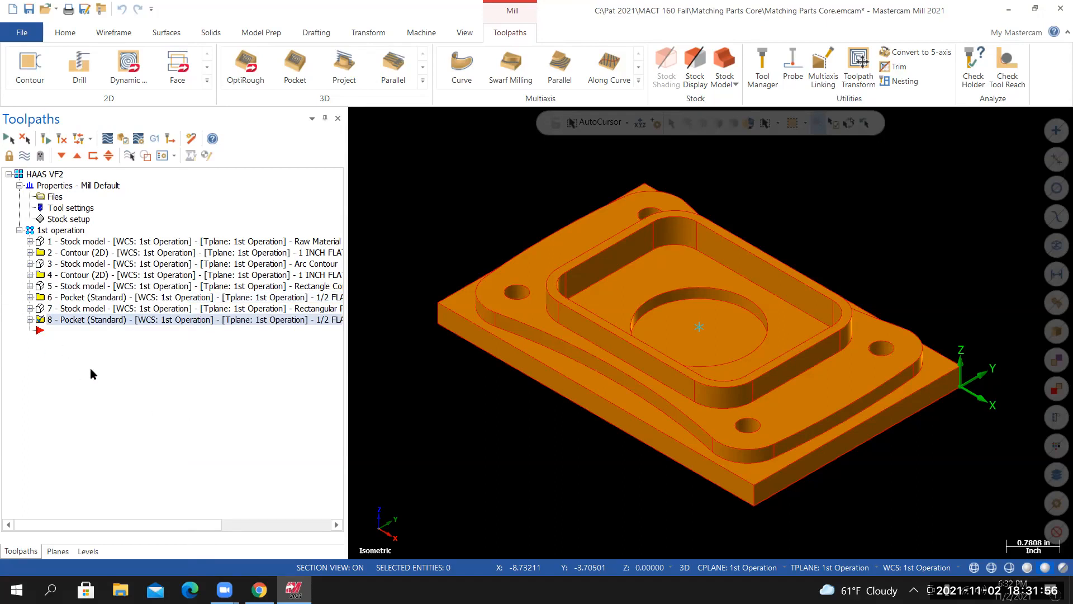
Delete the rectangular pocket chain from the copied pocket operation's geometry, keeping the center point chain
click(29, 320)
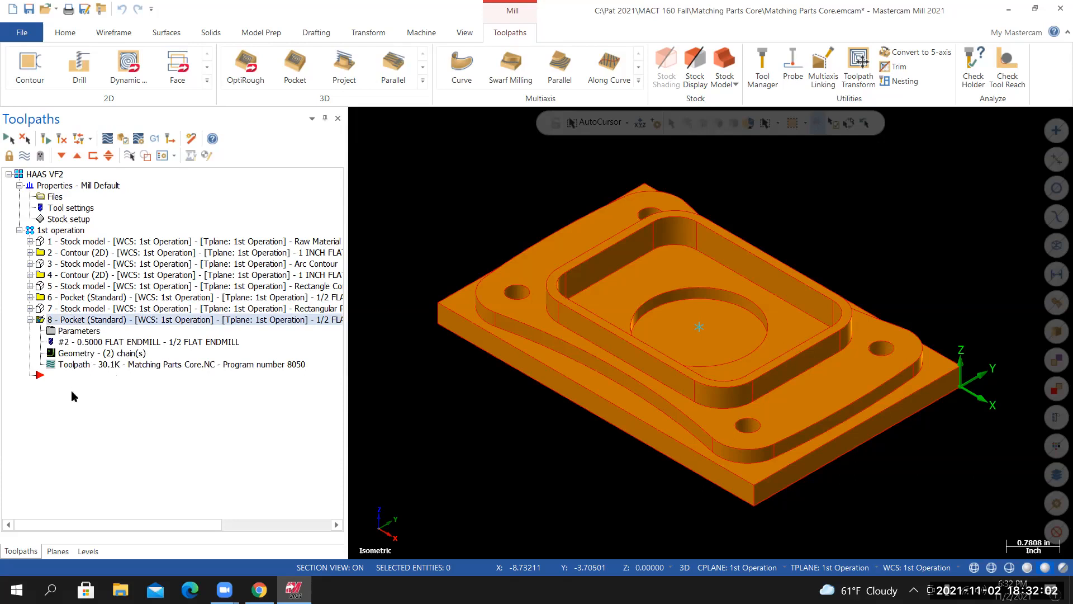
click(77, 353)
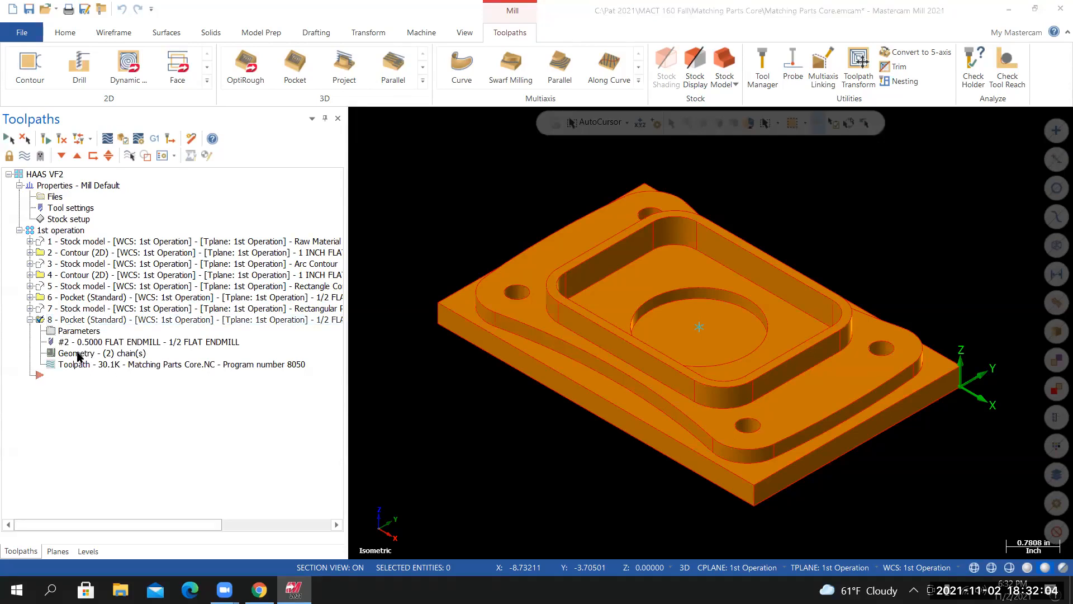
drag(236, 136, 238, 142)
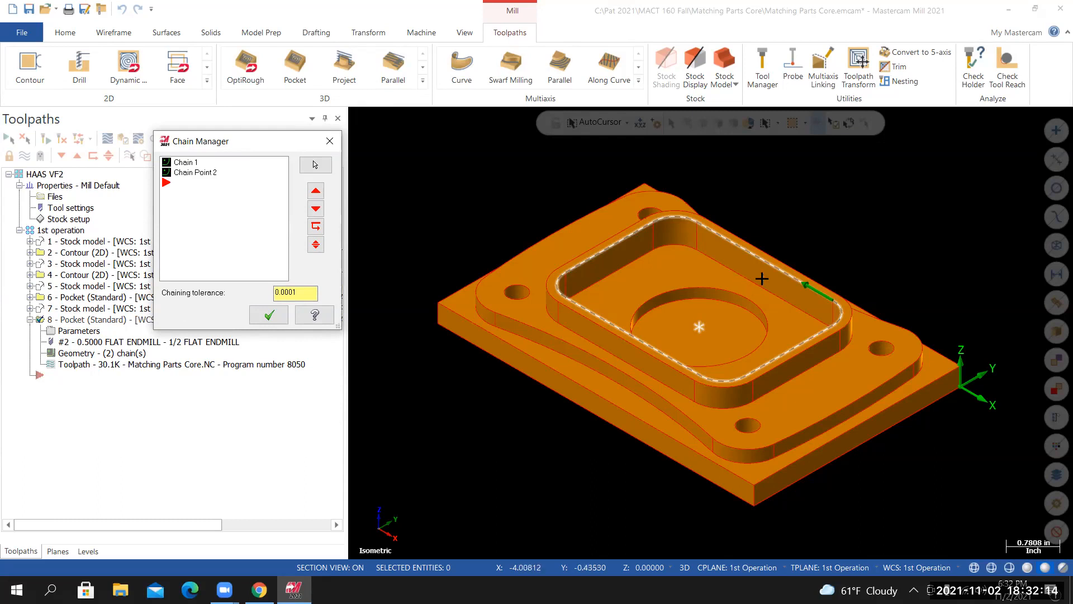
click(184, 163)
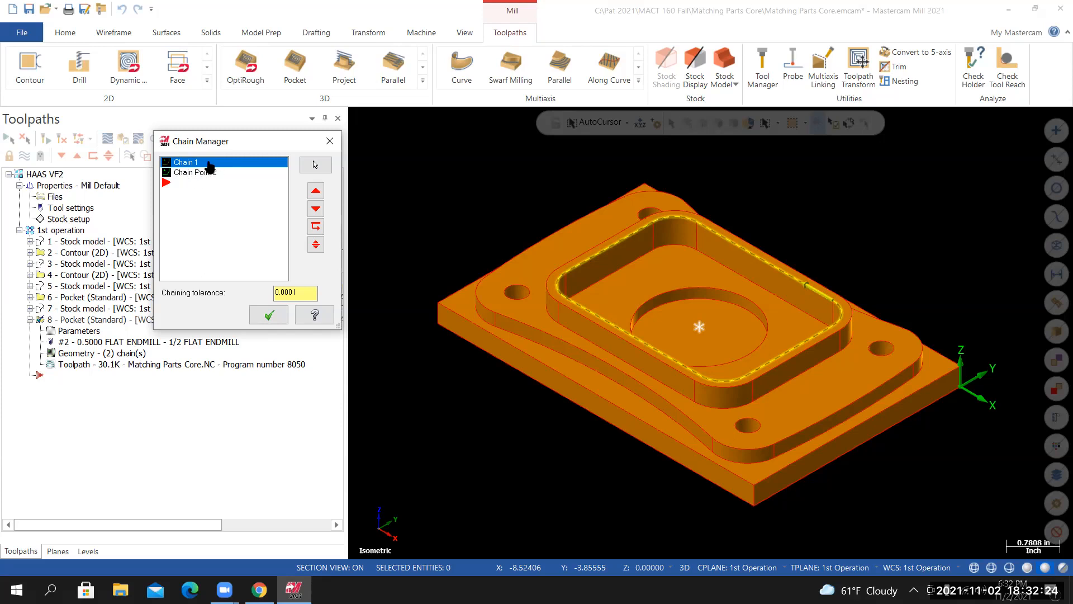
right_click(208, 162)
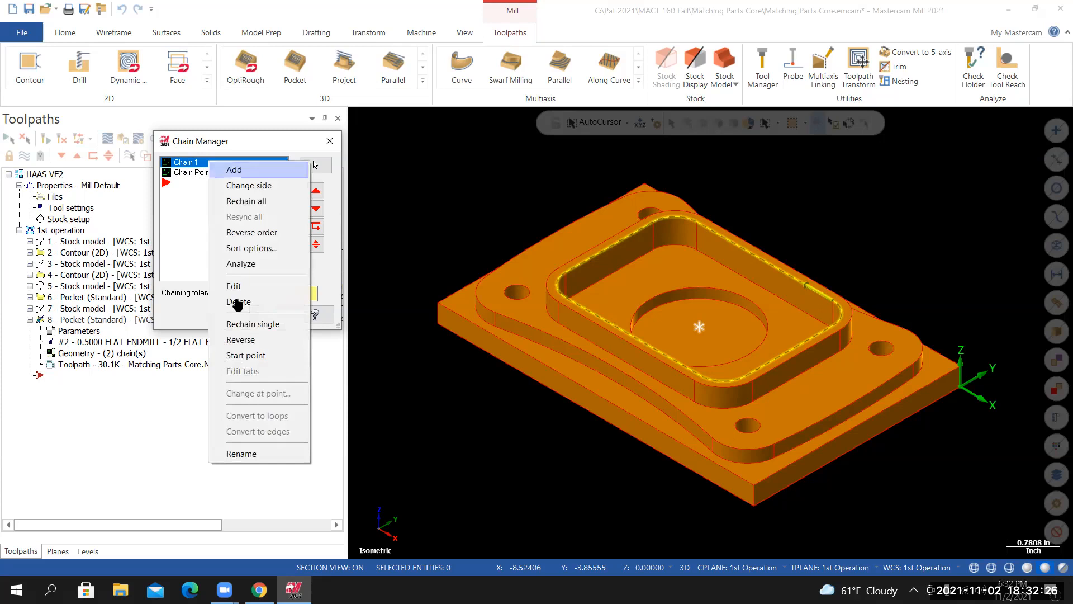
click(237, 301)
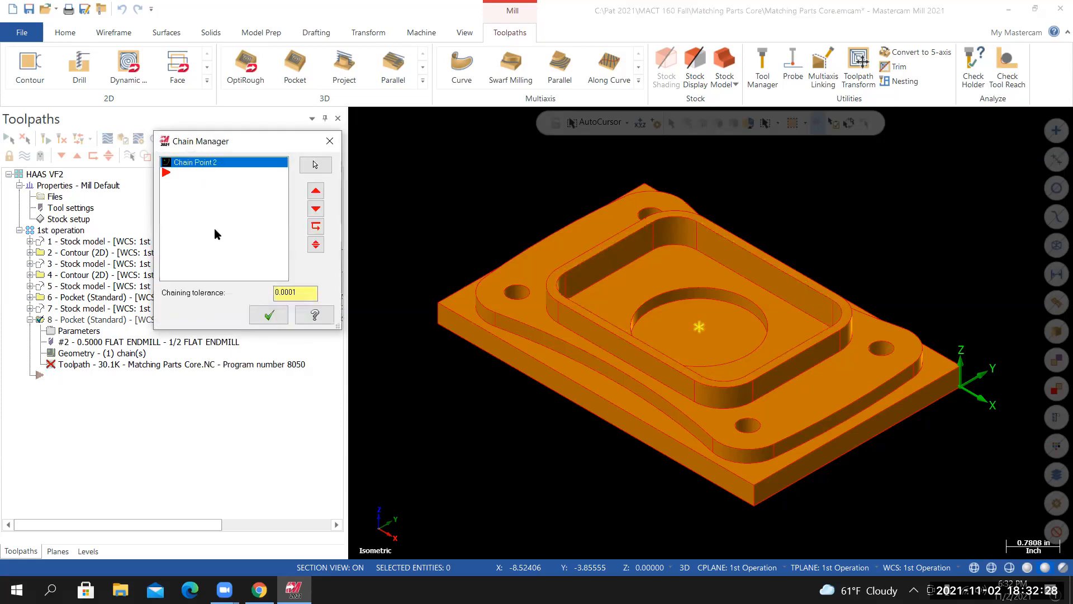
Add the circular pocket's edge as a chain with its direction reversed and accept the copied pocket operation's geometry
right_click(201, 178)
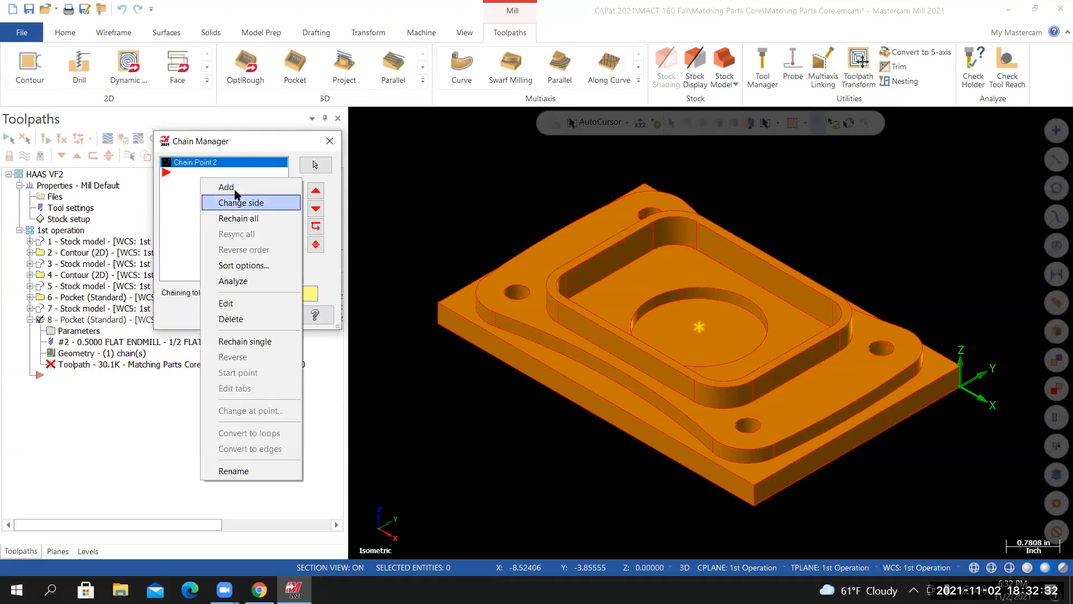
click(235, 190)
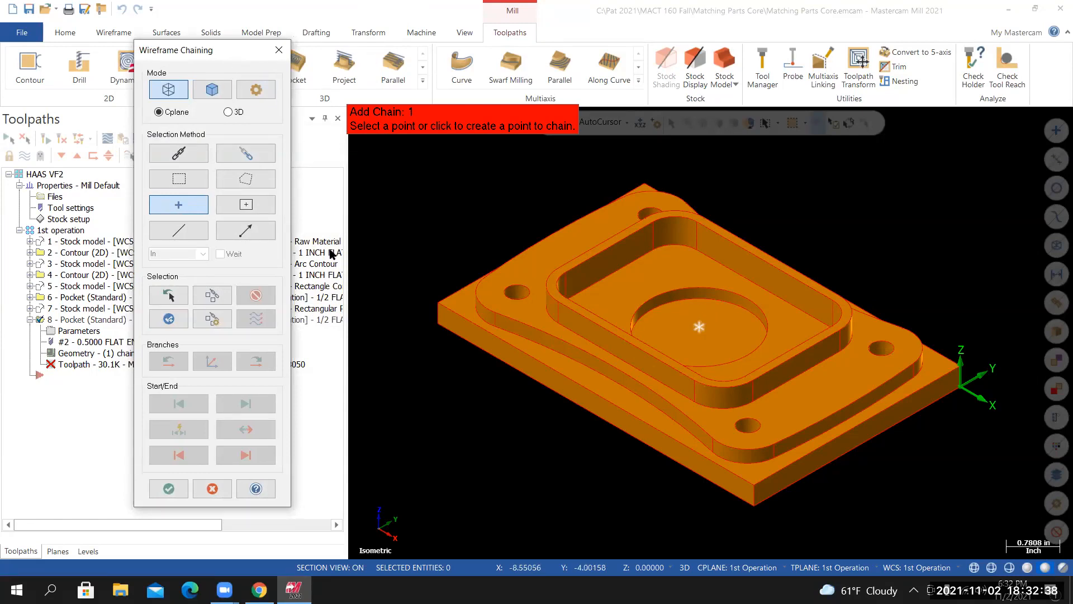
click(180, 152)
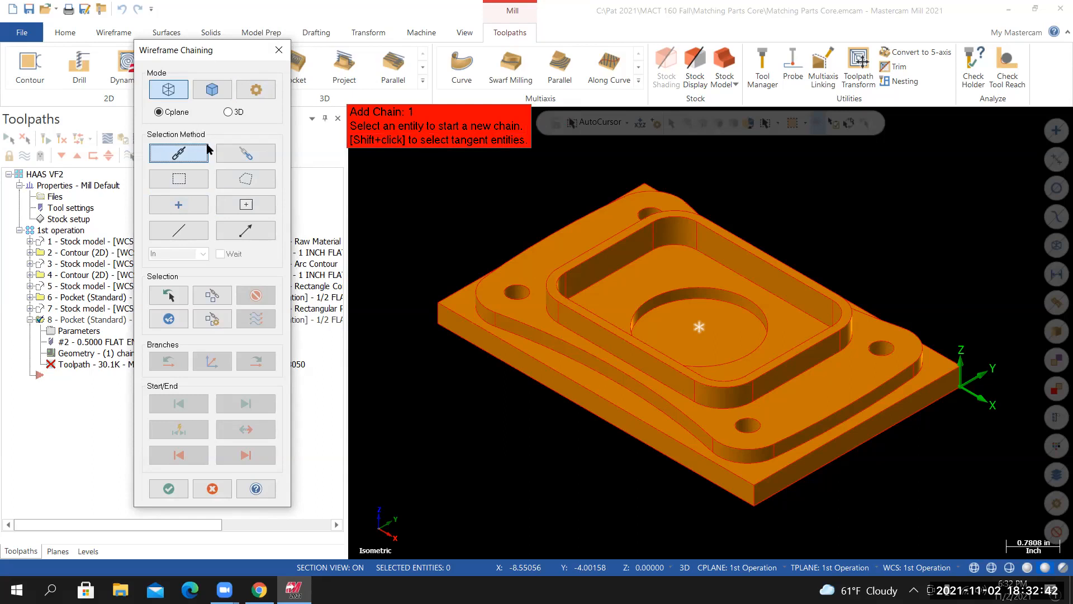
click(769, 314)
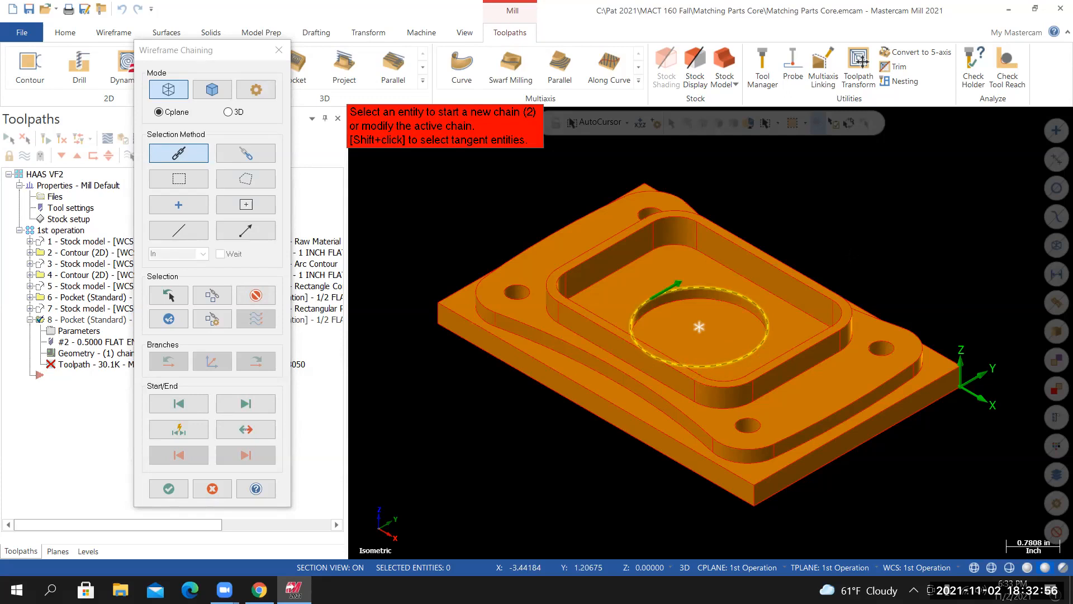
click(246, 428)
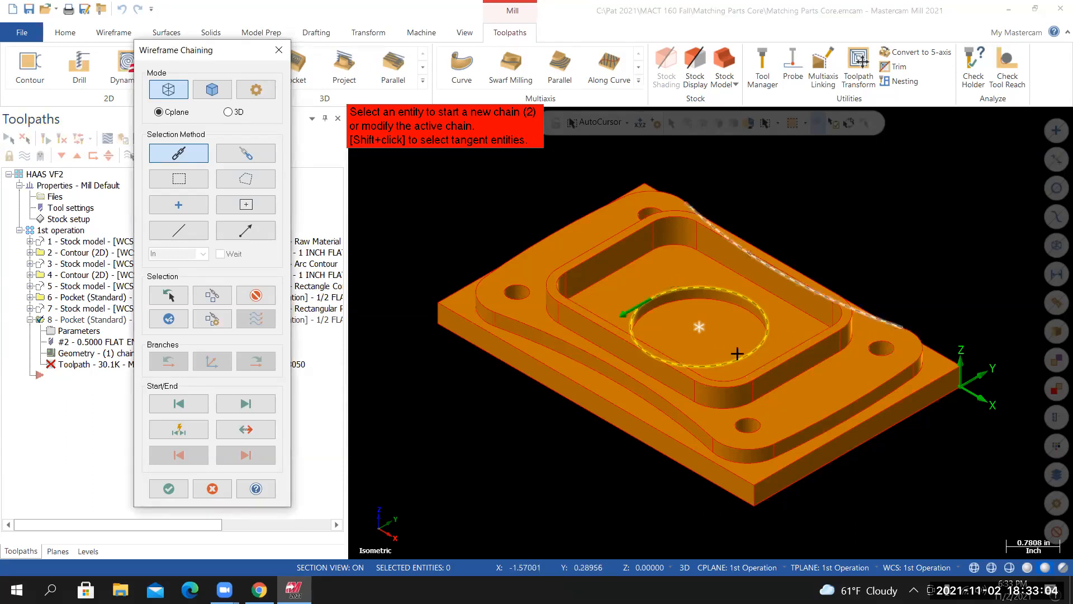
click(168, 488)
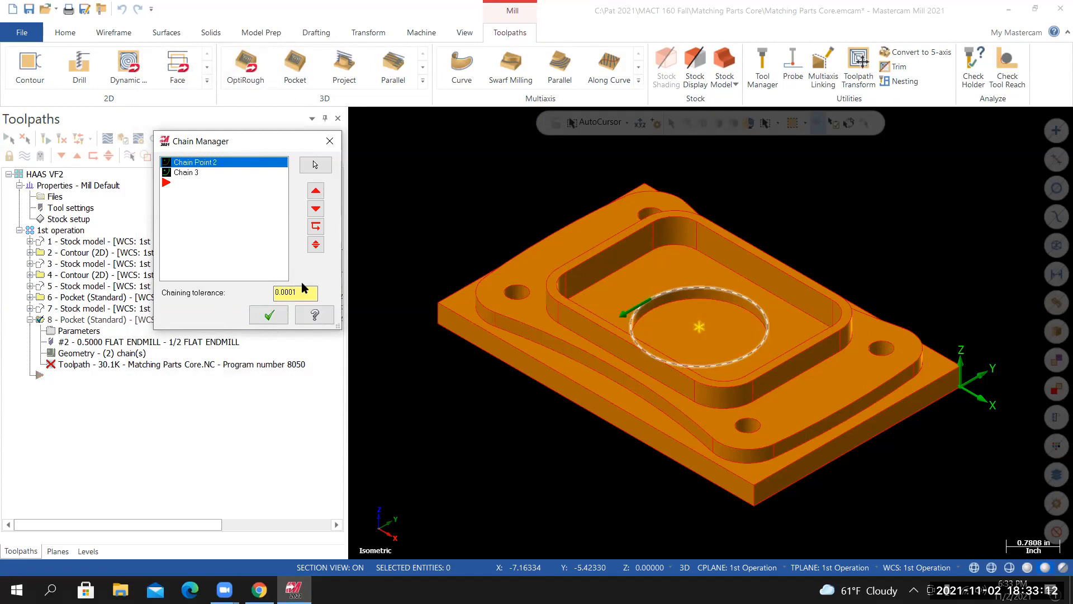
click(270, 316)
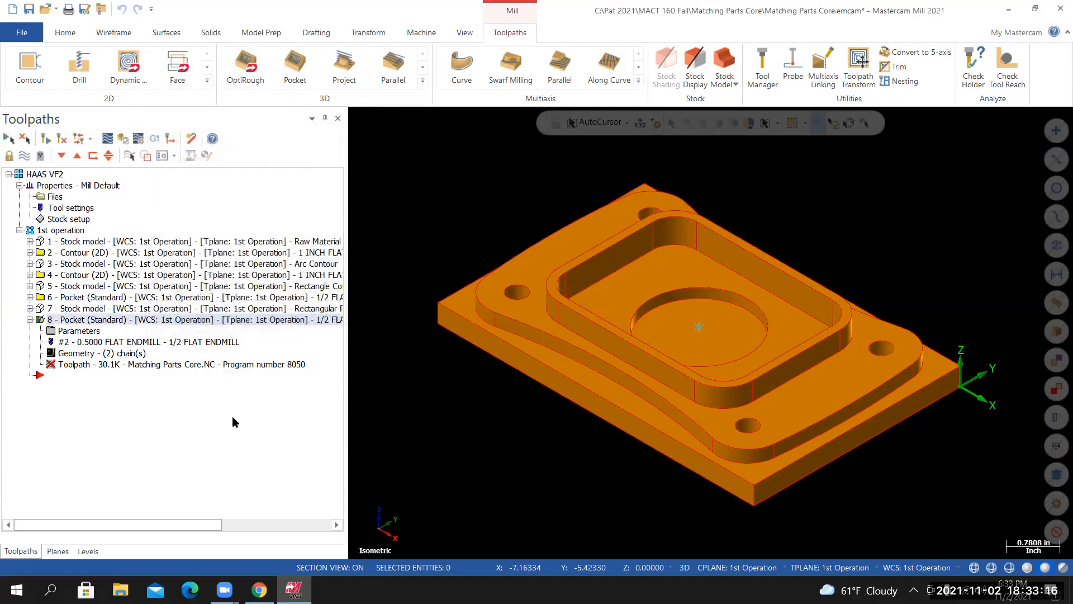
Change the copied pocket operation's tool comment to "1/2 FLAT ENDMILL, MACHINE CIRCULAR POCKET"
click(73, 333)
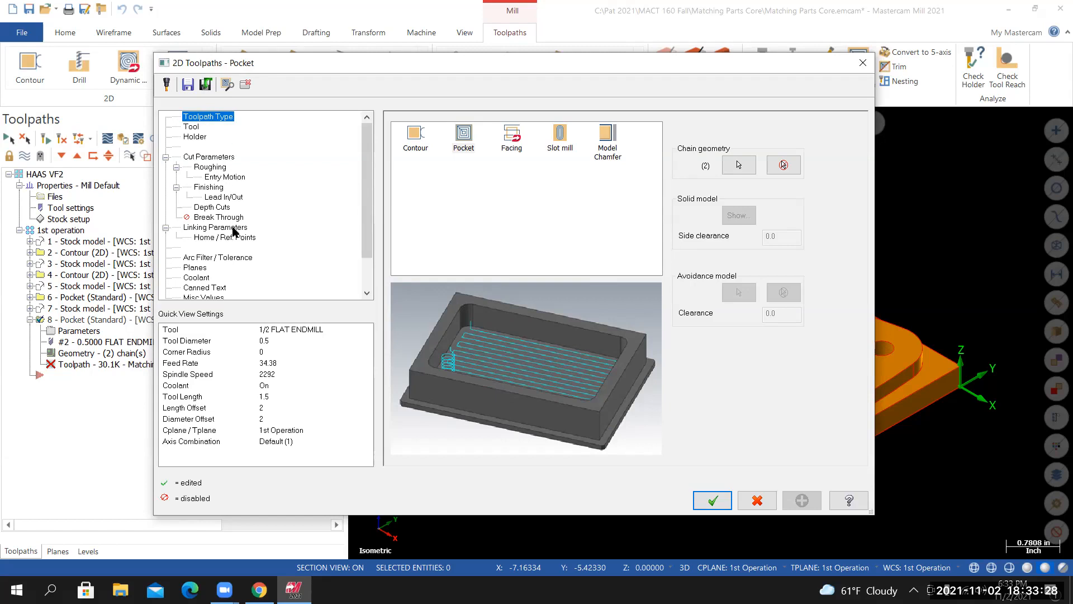
click(191, 127)
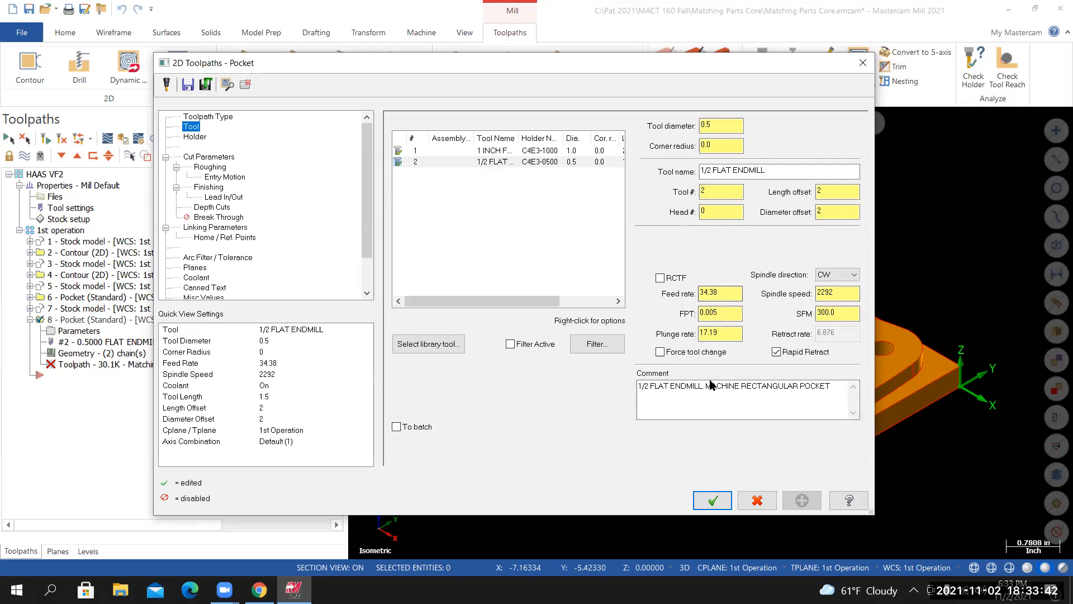
click(797, 387)
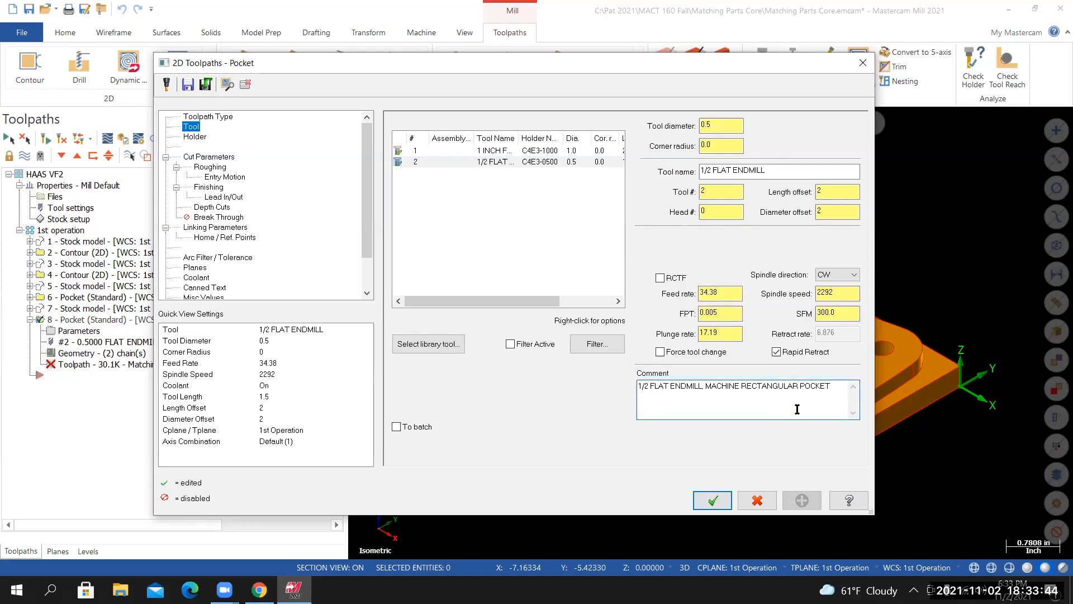
key(BackSpace)
key(BackSpace)
key(BackSpace)
key(BackSpace)
key(BackSpace)
key(BackSpace)
key(BackSpace)
key(BackSpace)
key(BackSpace)
key(BackSpace)
key(BackSpace)
key(BackSpace)
text(CIR)
text(AR)
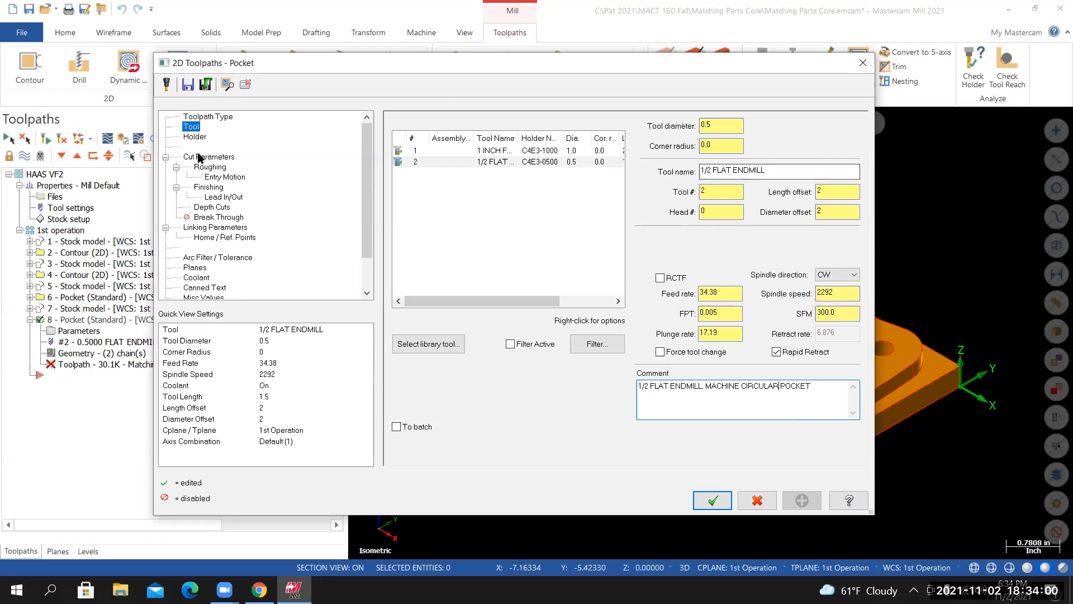
Review the copied pocket operation's holder, cut, roughing, entry motion, finishing, lead in/out, depth cut and break through settings
key(Down)
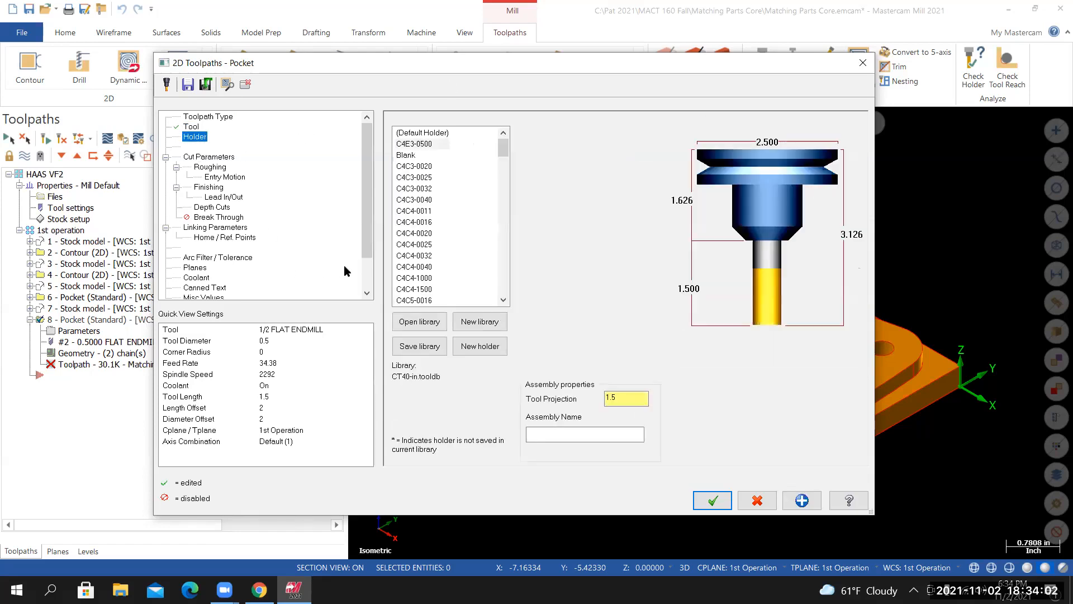
key(Down)
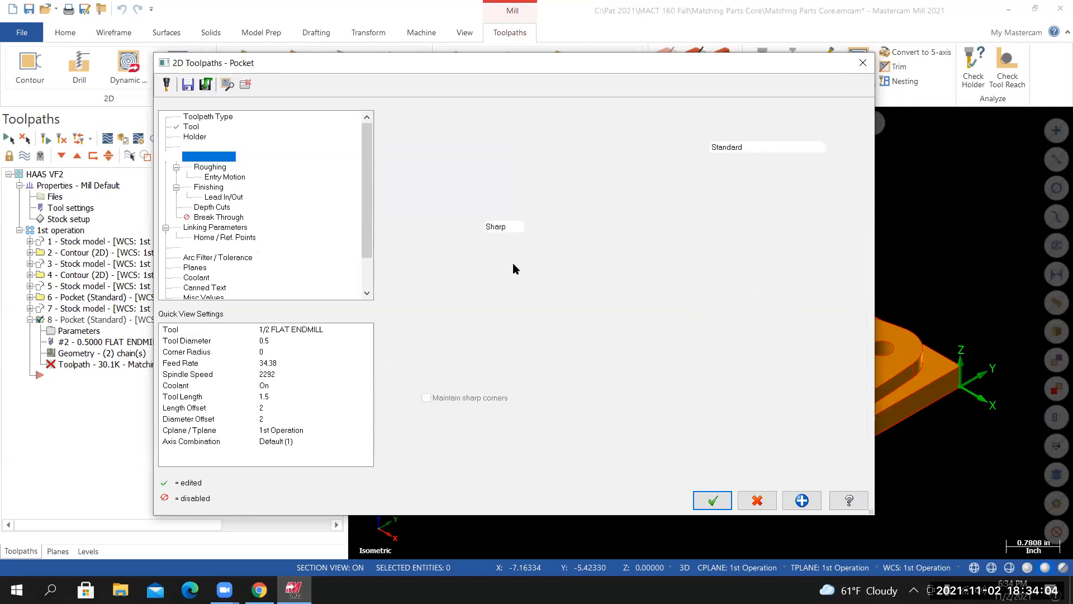
click(214, 168)
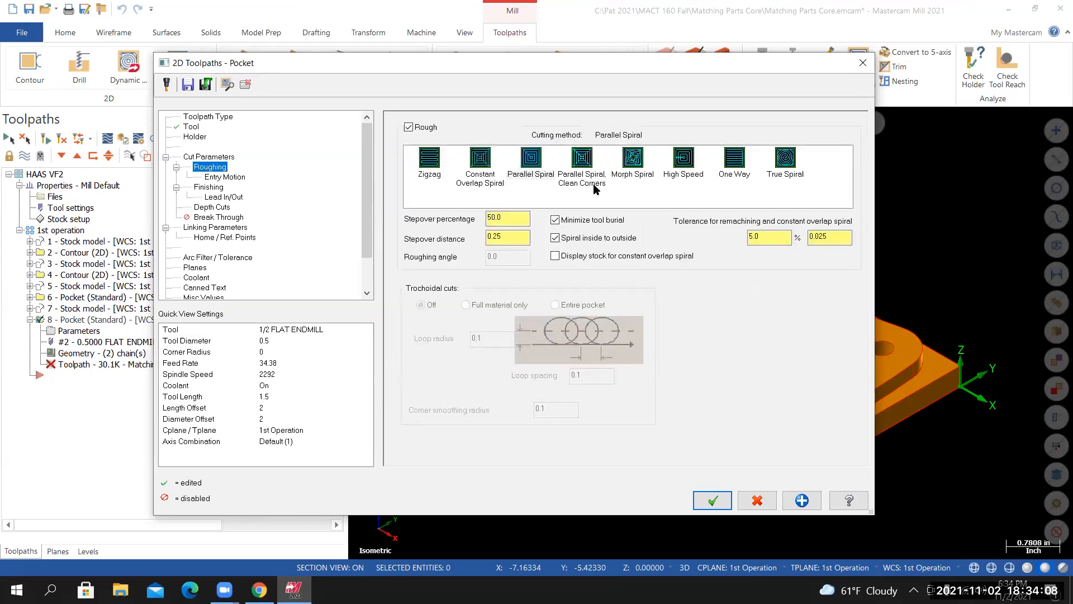
click(230, 178)
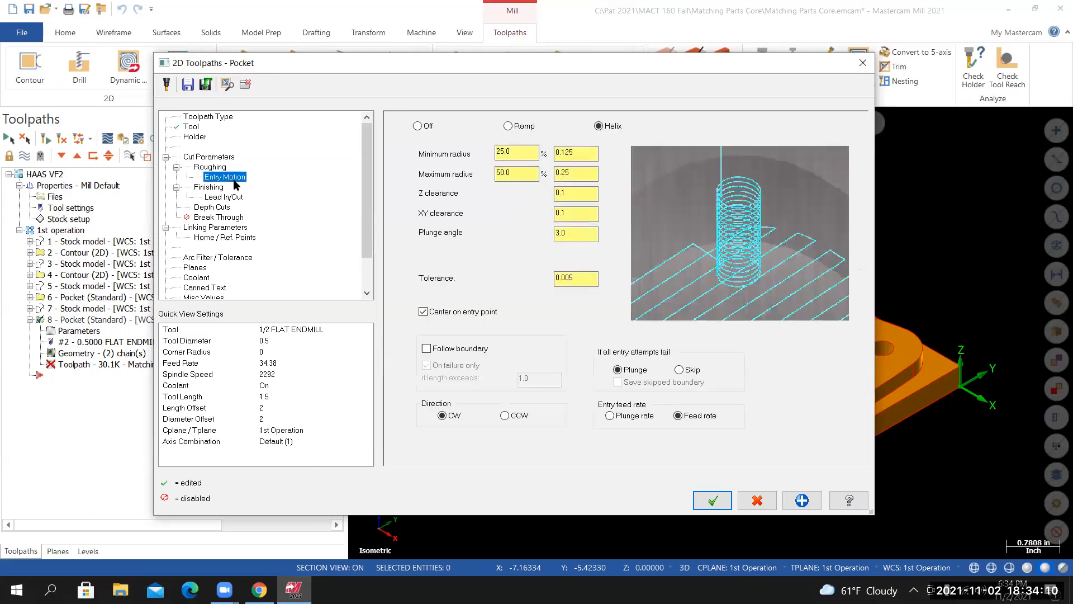
click(214, 189)
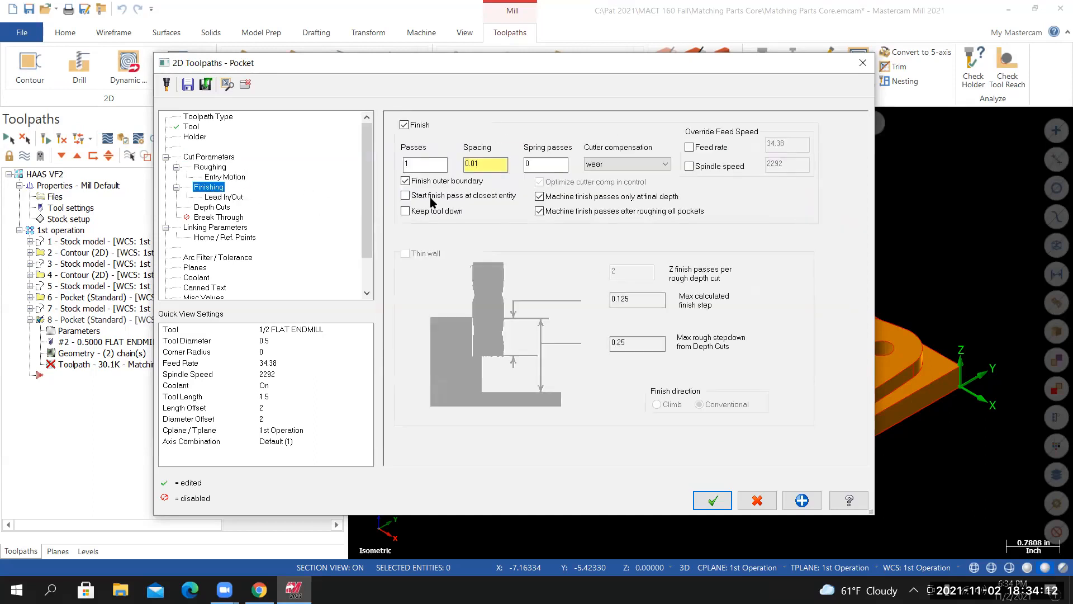
click(235, 198)
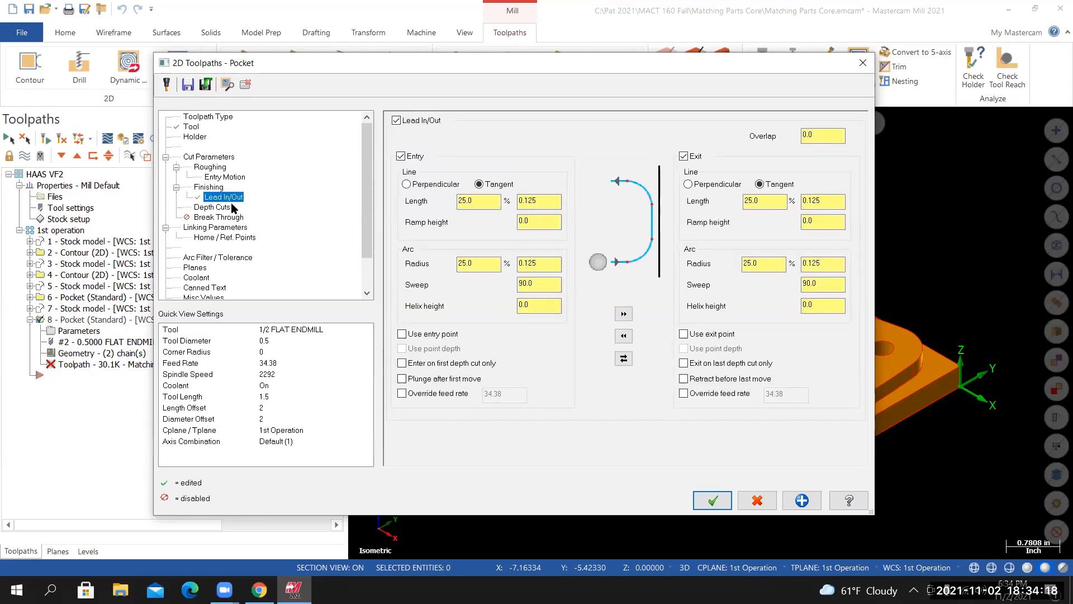
click(216, 209)
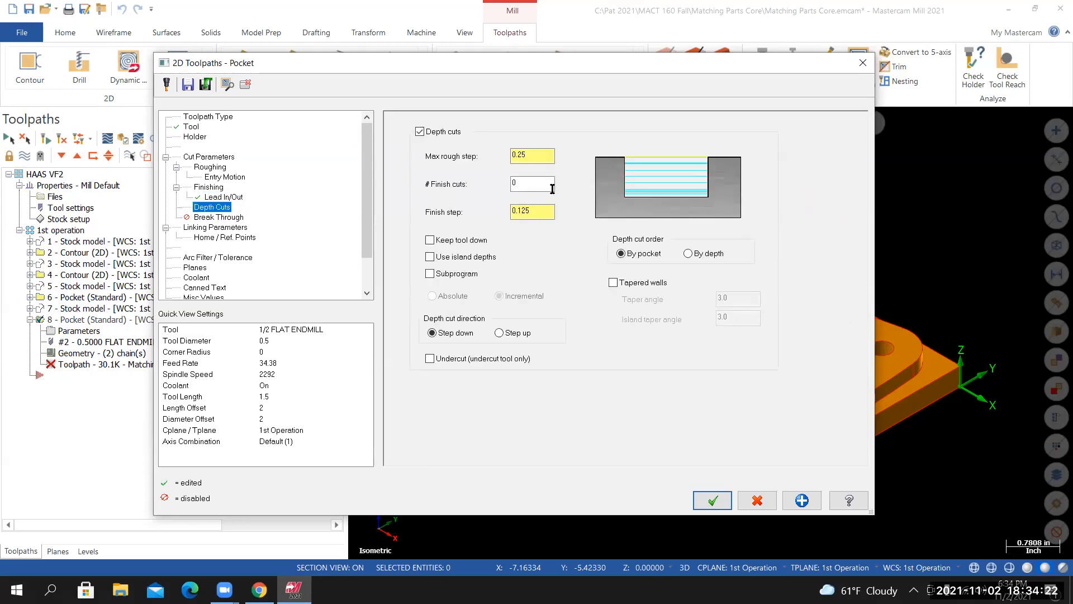
click(239, 219)
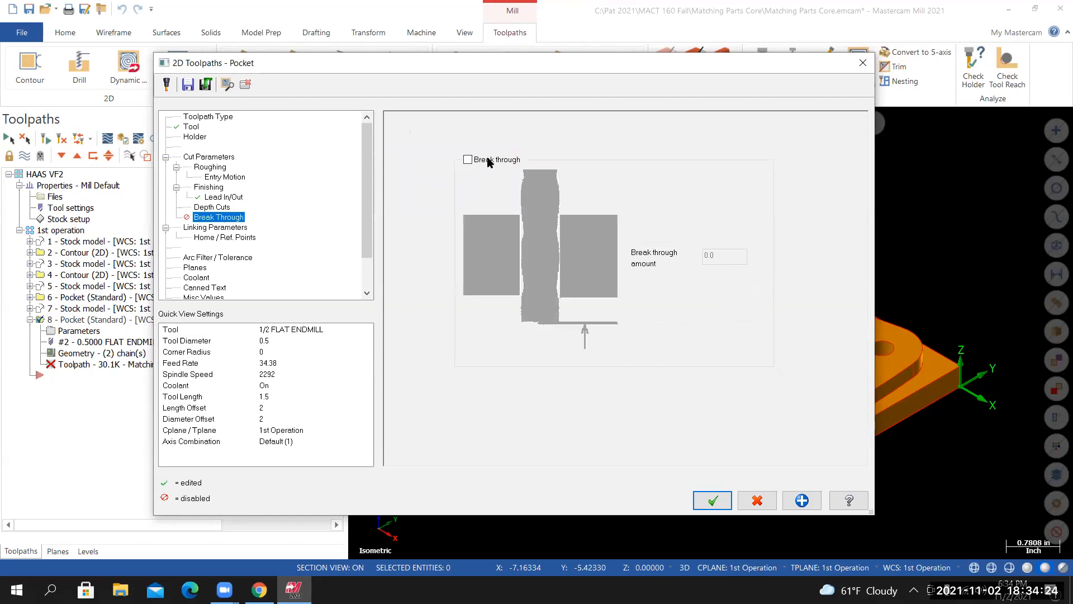
Set the circular pocket's top of stock to 0.5 and depth to 0.3 from points on the model, and accept the parameters
click(226, 229)
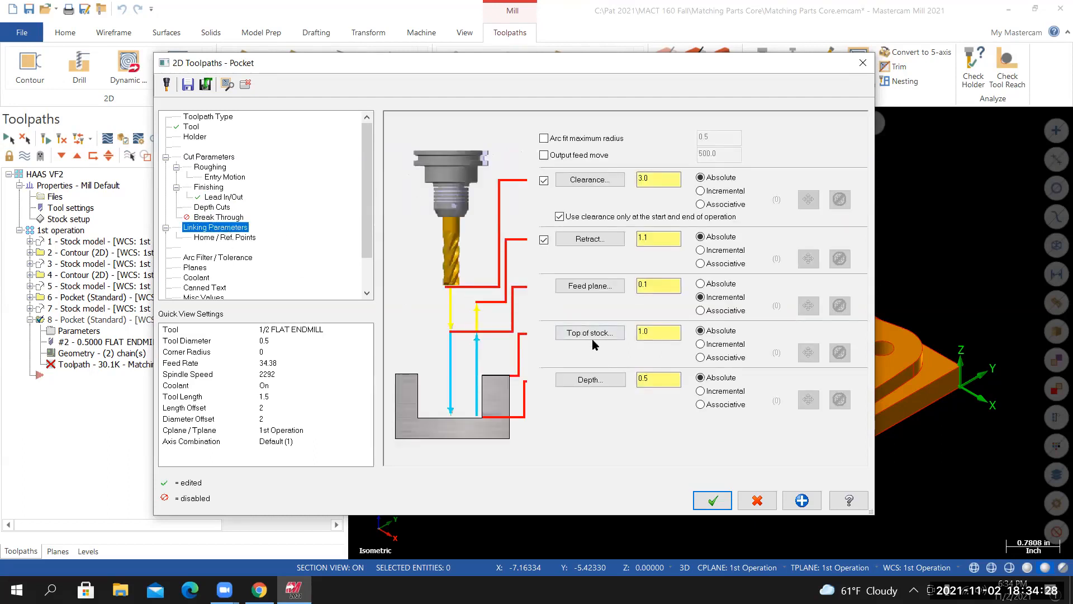
drag(665, 68, 325, 67)
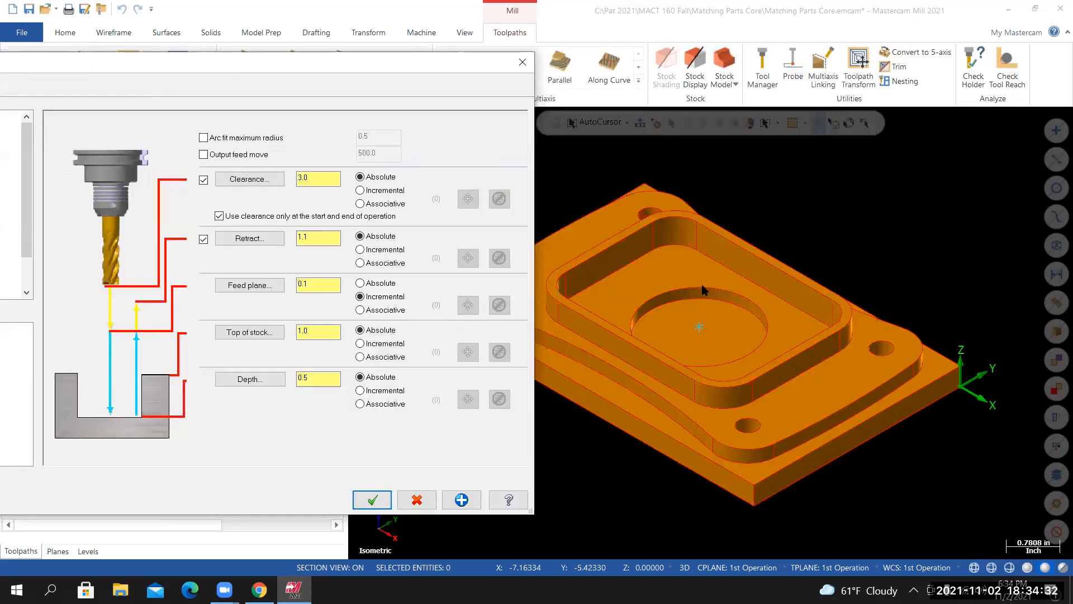
click(249, 332)
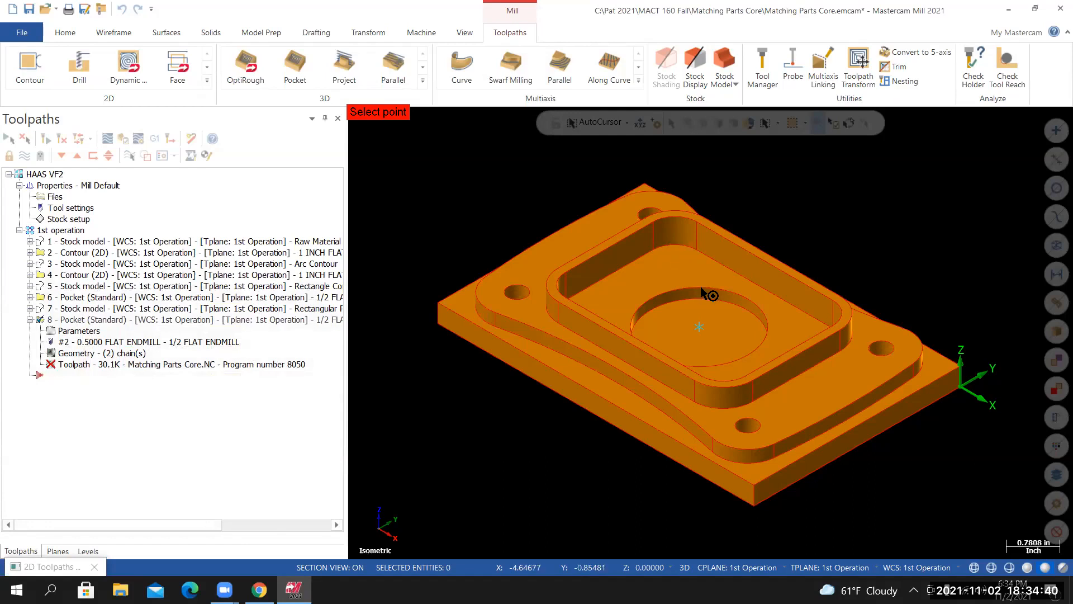
click(636, 308)
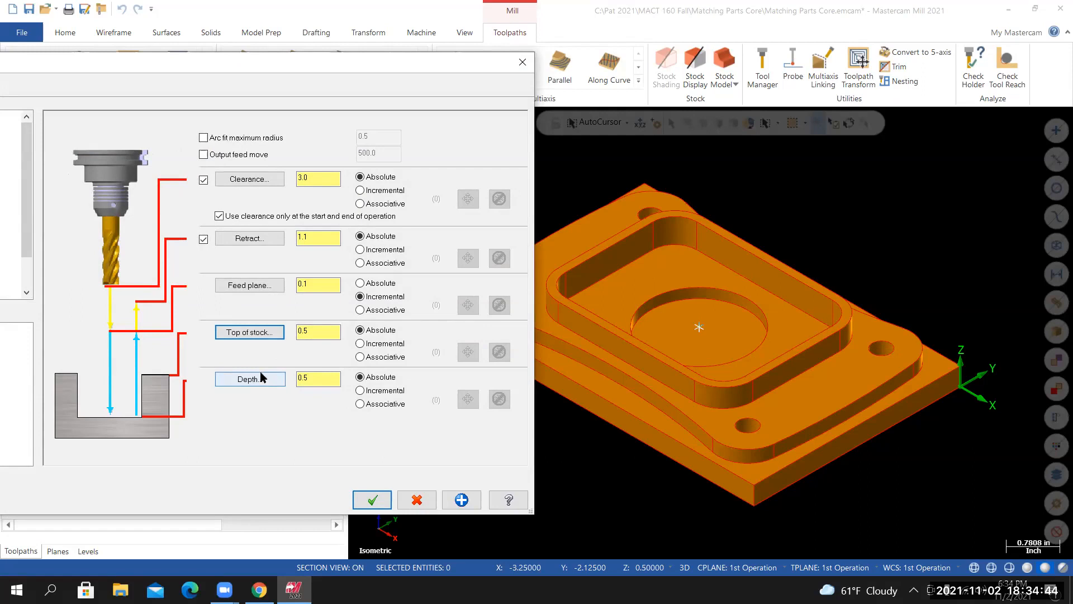
click(258, 379)
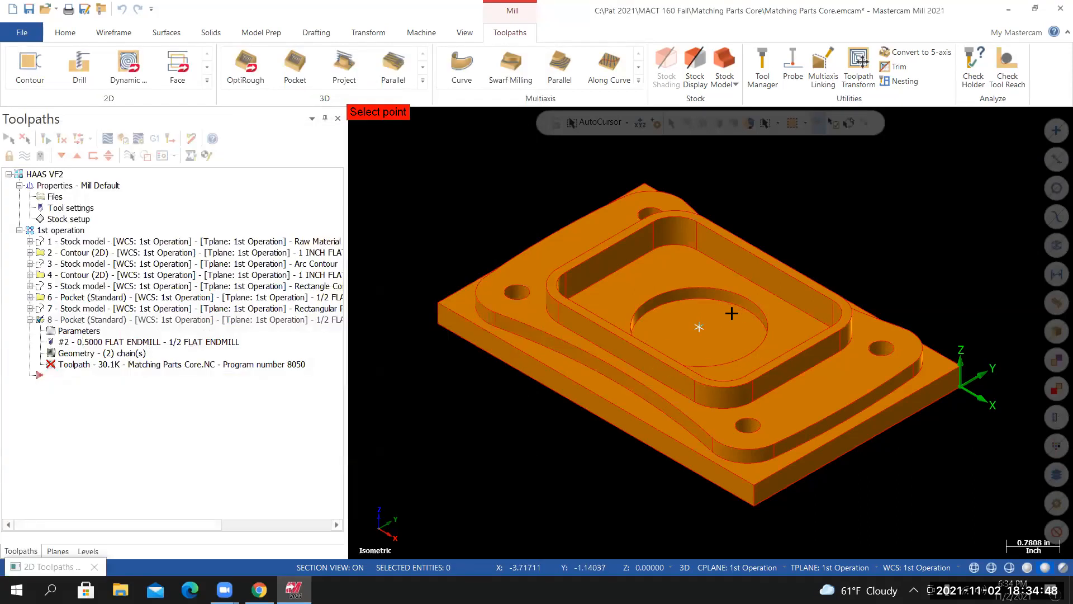
click(739, 312)
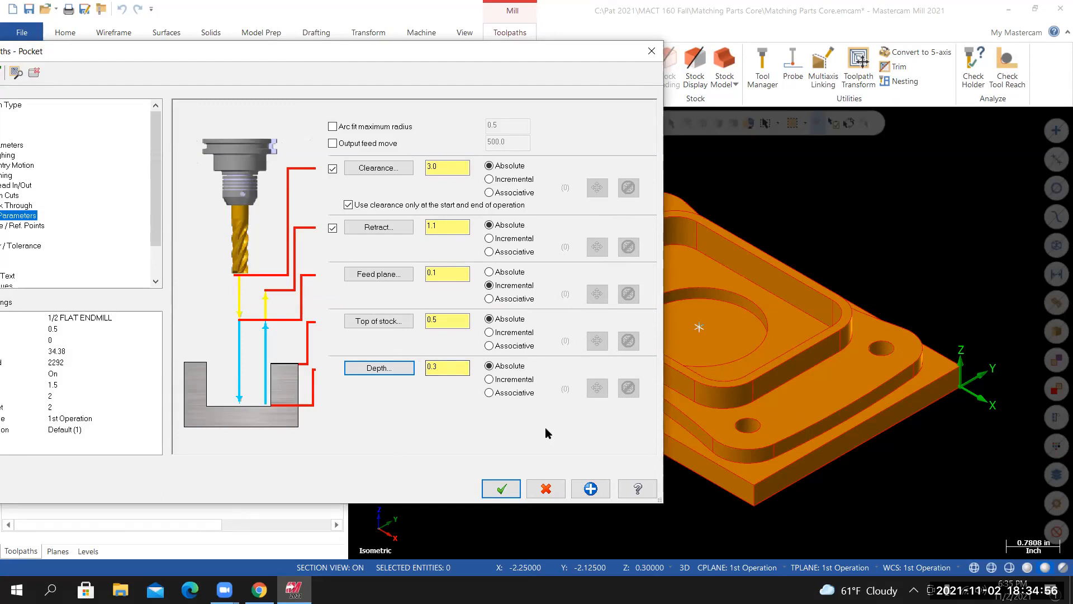
drag(369, 58, 510, 55)
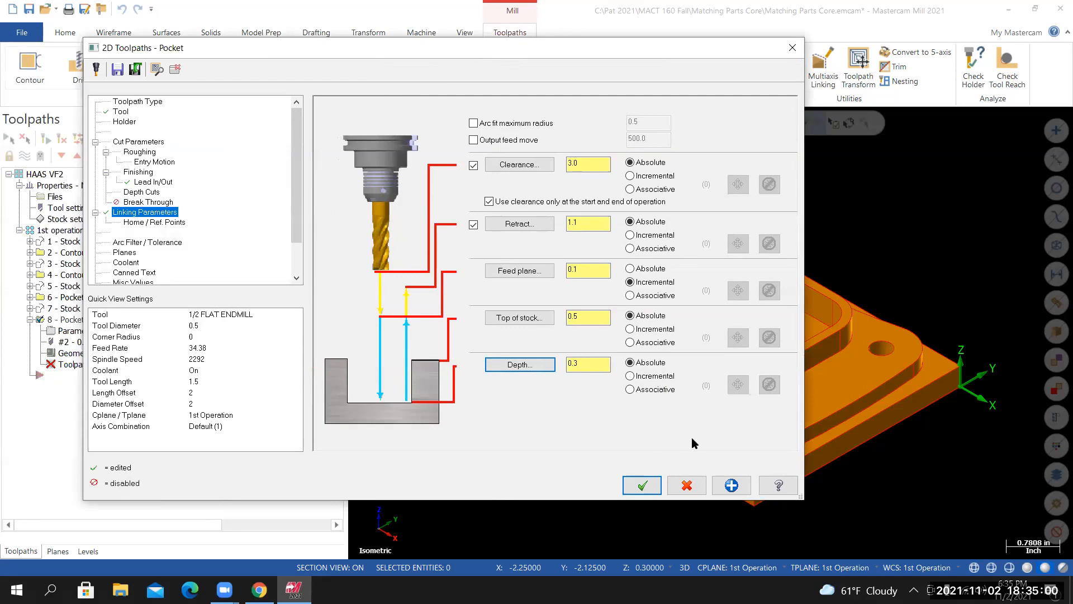
click(637, 483)
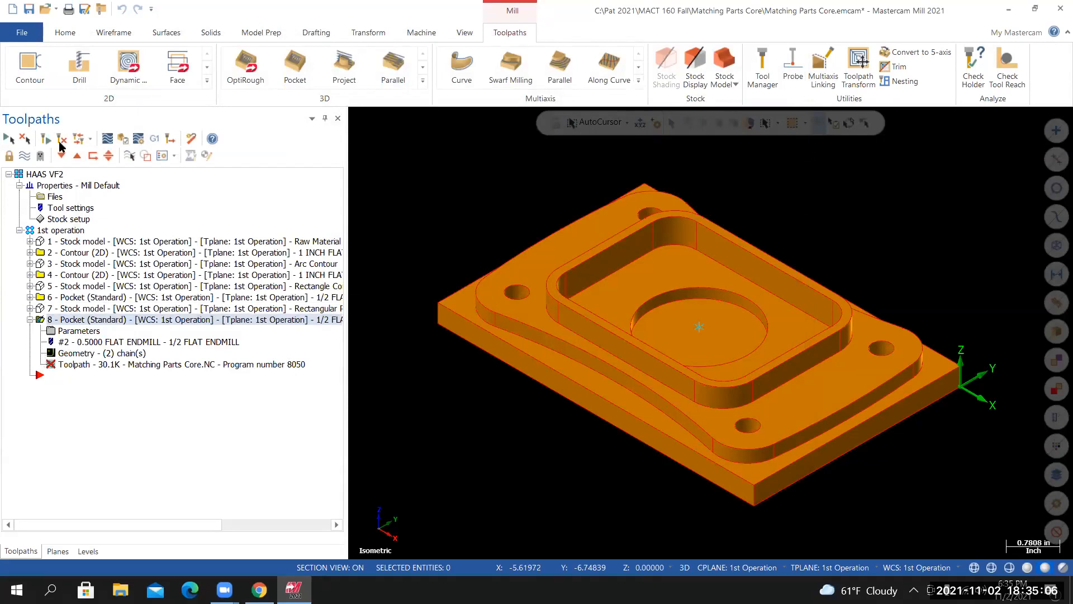
Regenerate the circular pocket toolpath and play its backplot to check the tool motion
click(61, 139)
click(107, 138)
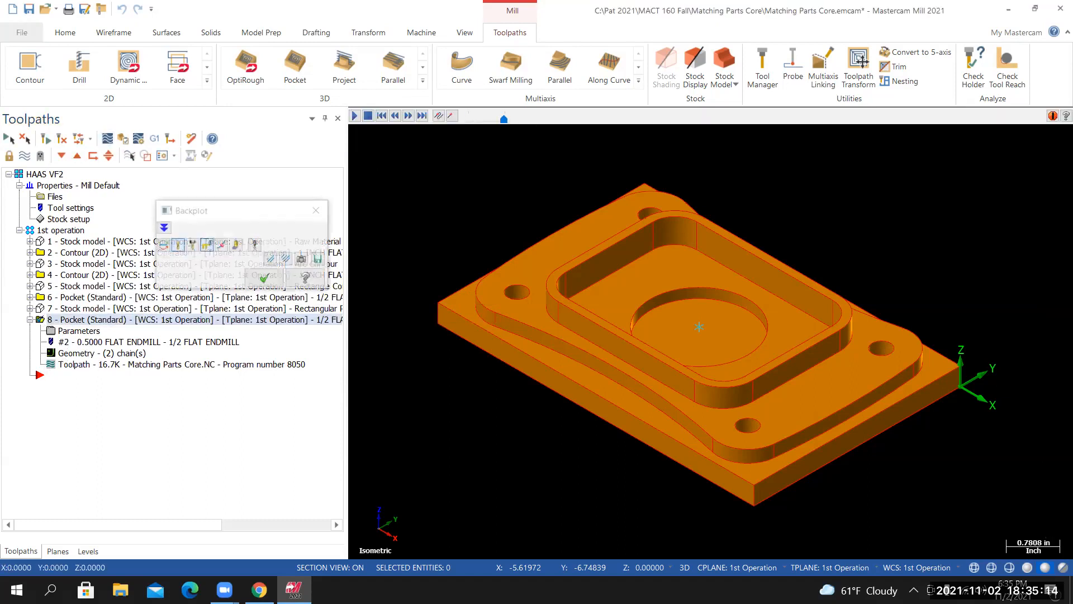
click(353, 117)
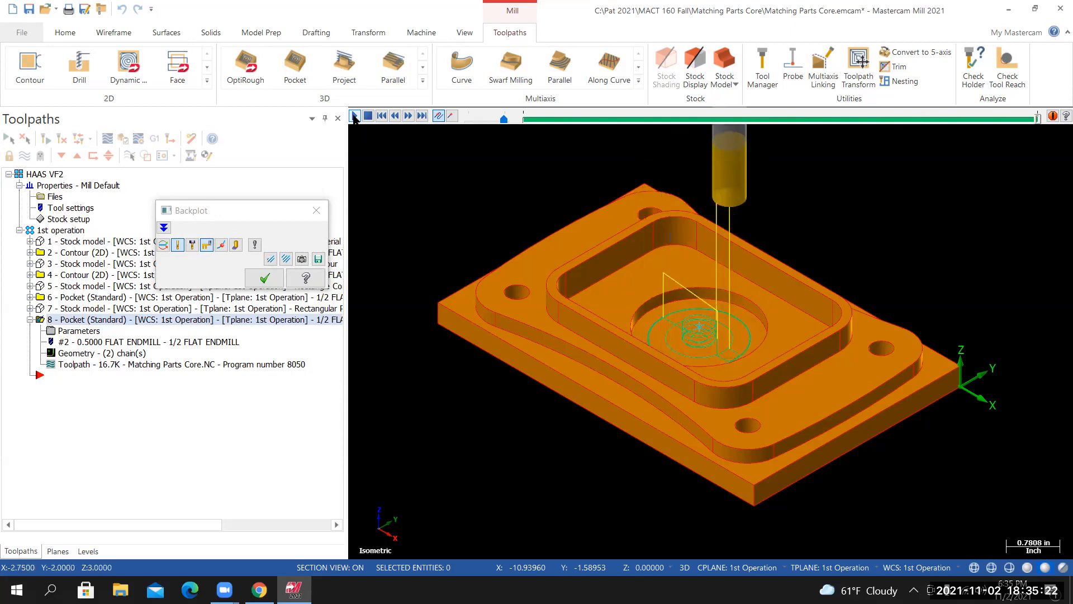
middle_drag(755, 404, 715, 357)
middle_drag(619, 354, 557, 371)
middle_drag(648, 339, 522, 319)
key(Escape)
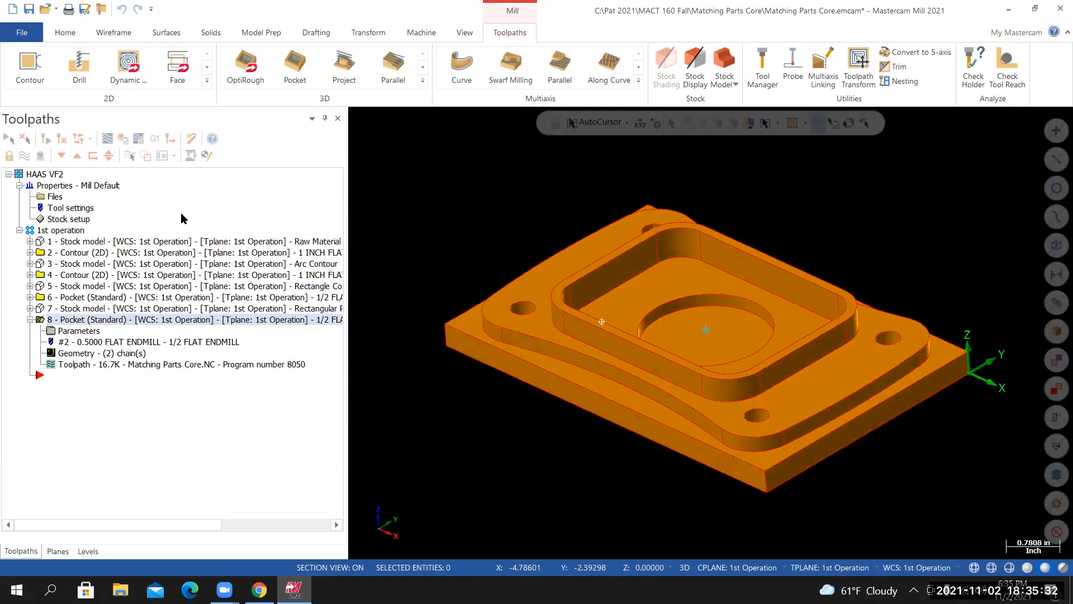
Save the part file and run a Verify simulation of all toolpaths in the 1st operation group
key(ctrl+s)
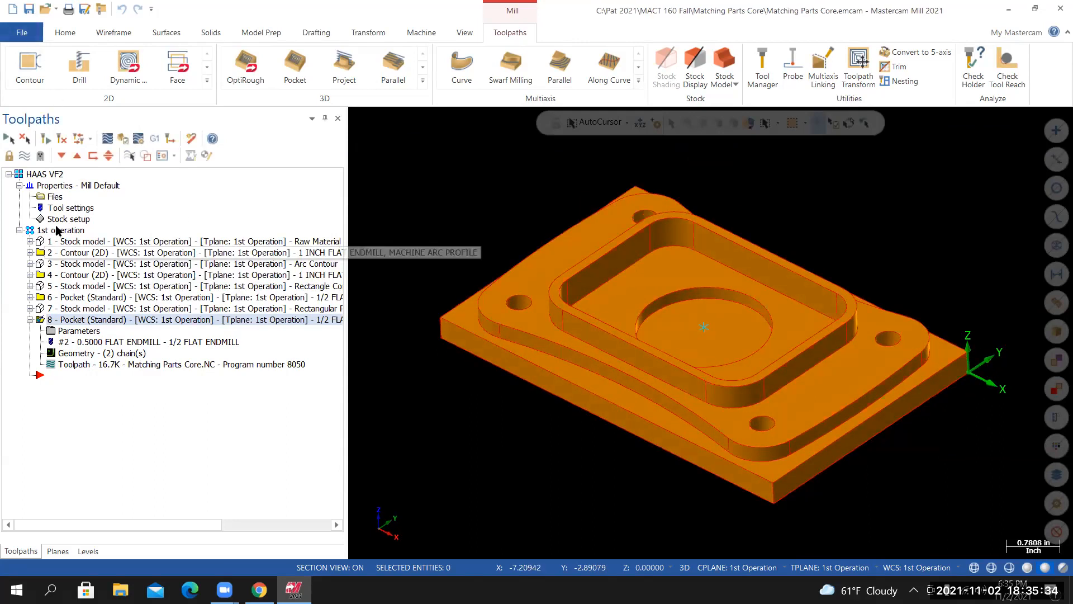
click(61, 231)
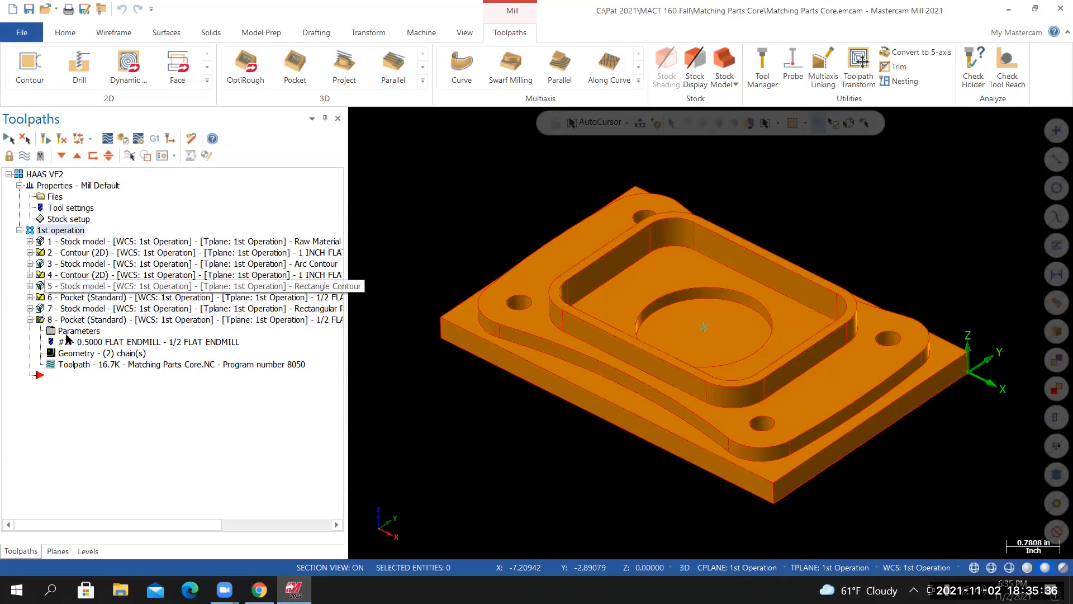
click(123, 139)
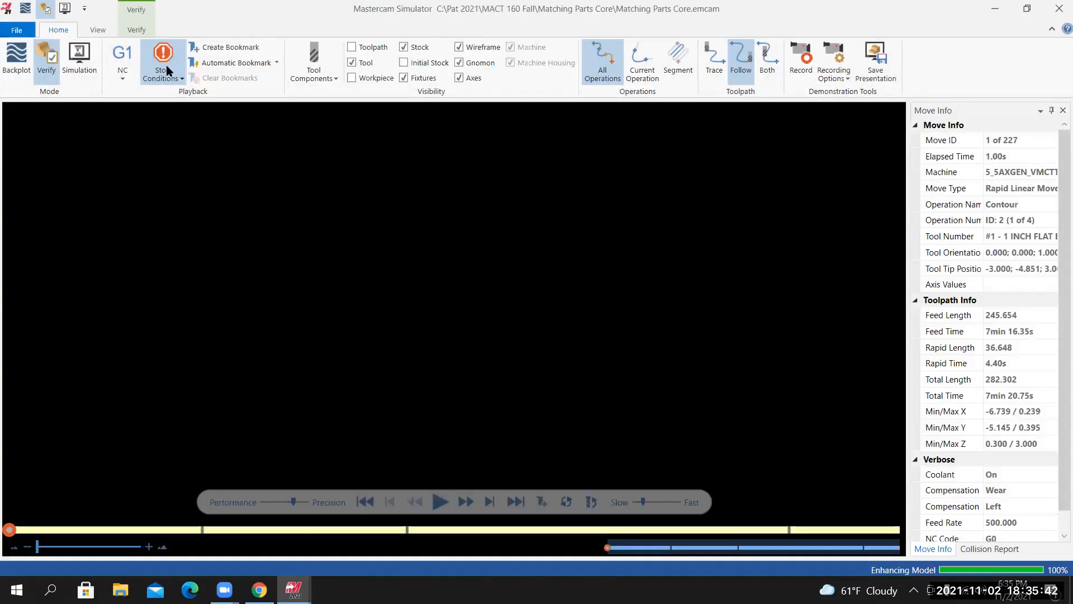
click(178, 78)
click(455, 502)
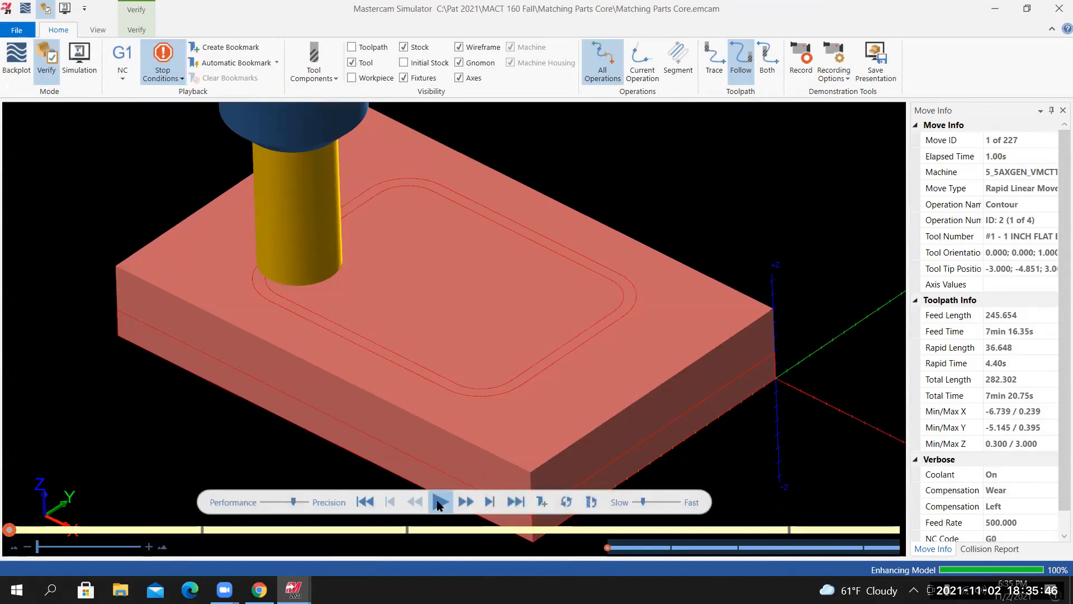
click(440, 503)
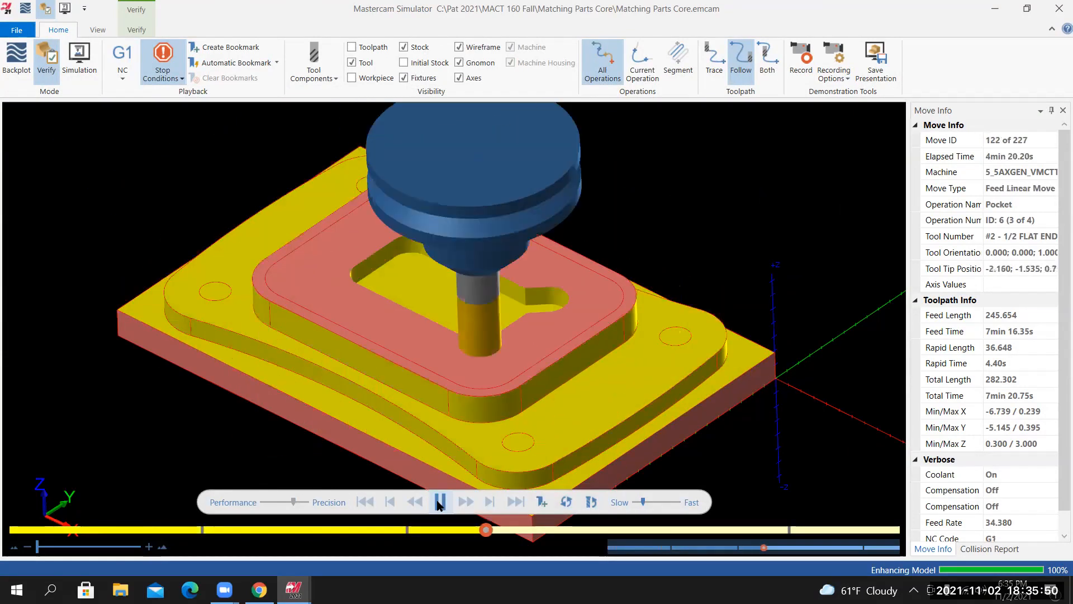
click(440, 502)
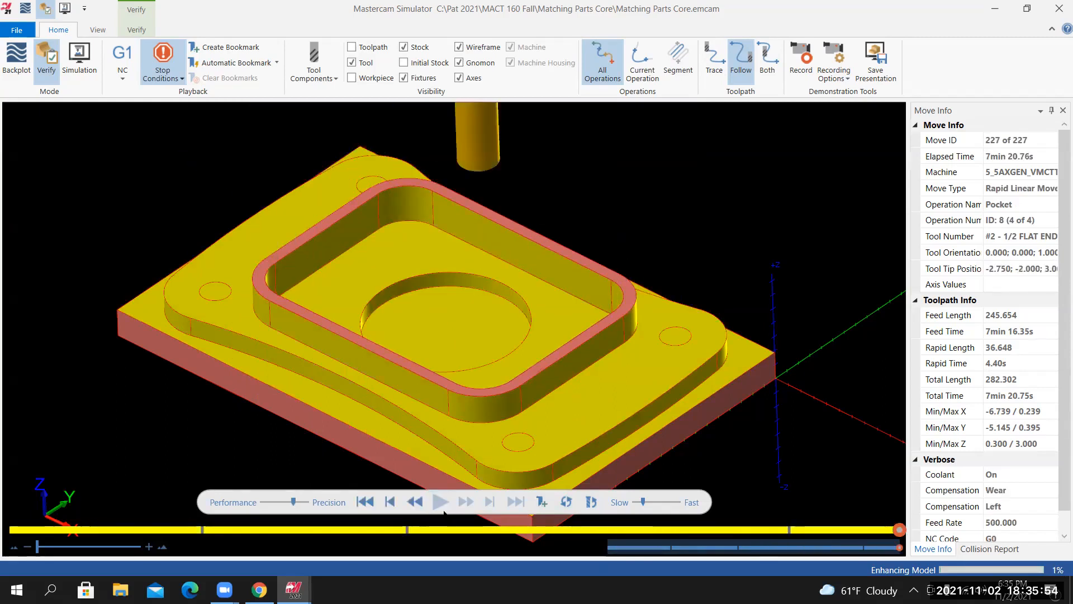
middle_drag(539, 428, 559, 393)
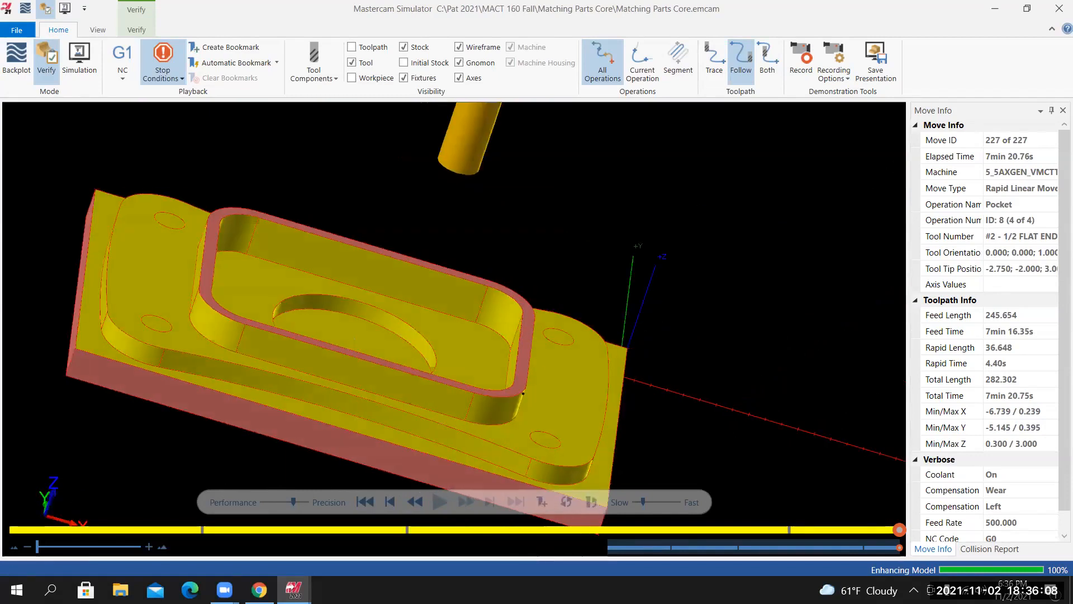
click(1055, 8)
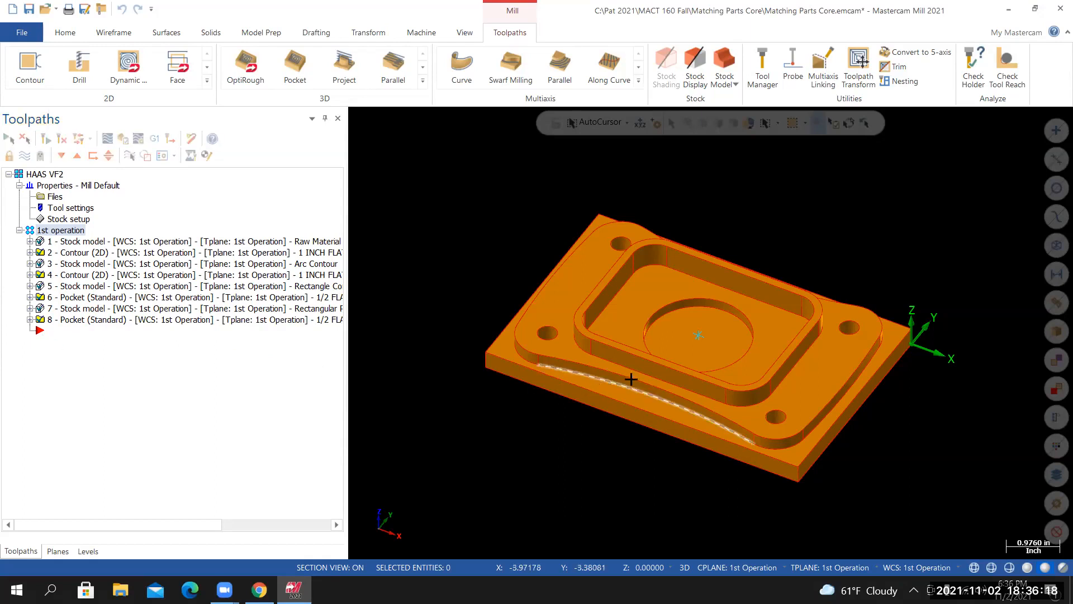
Create a stock model named Circular Pocket from the Rectangular Pocket stock model, with pocket operation 8 as its source operation
middle_drag(630, 380, 767, 384)
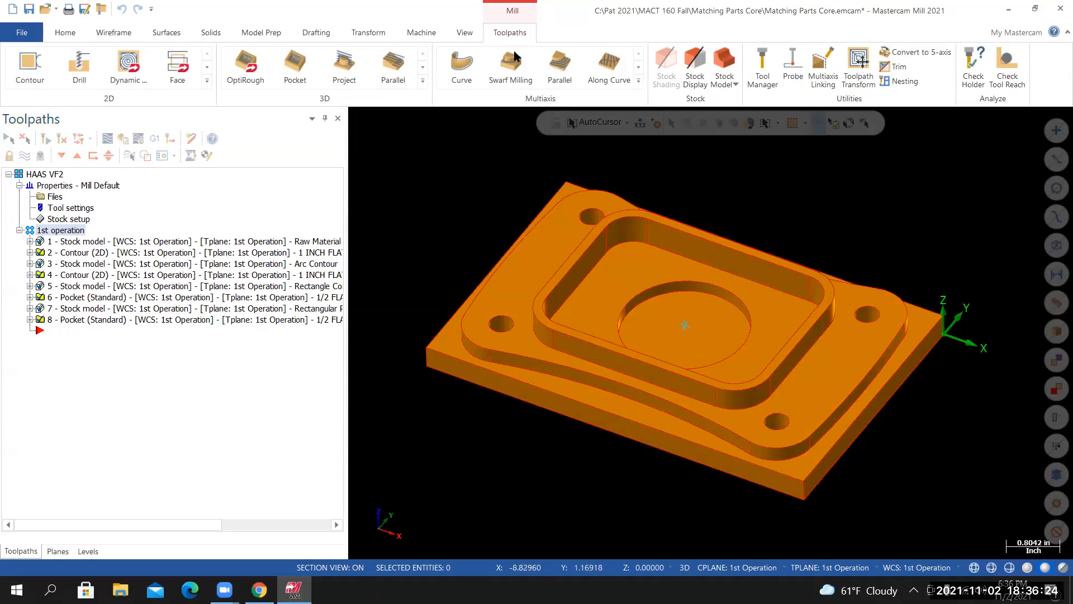
click(730, 68)
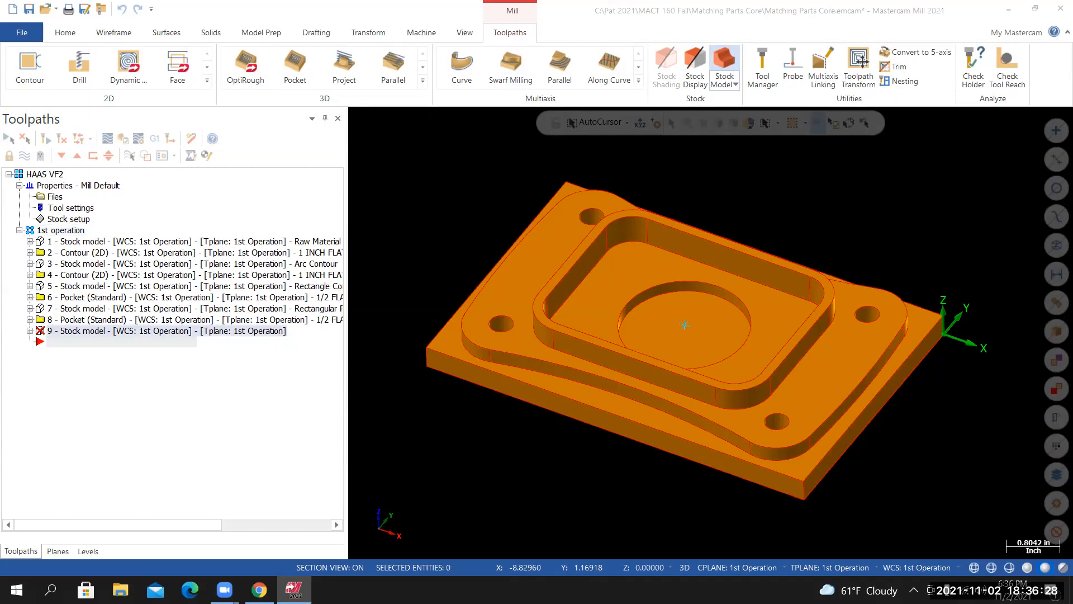
text(cl)
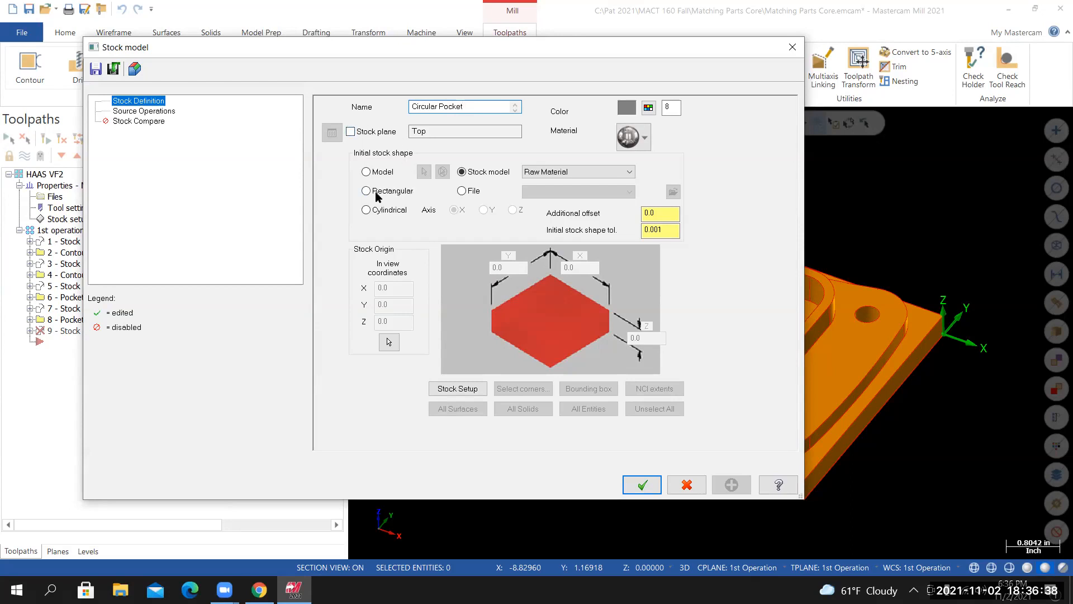
click(629, 172)
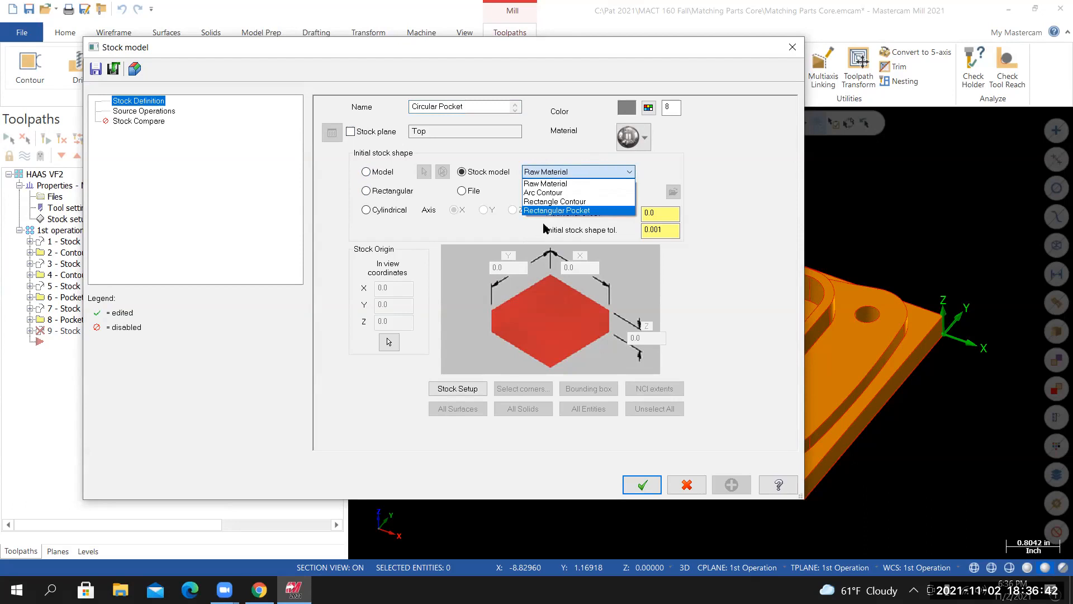
click(558, 210)
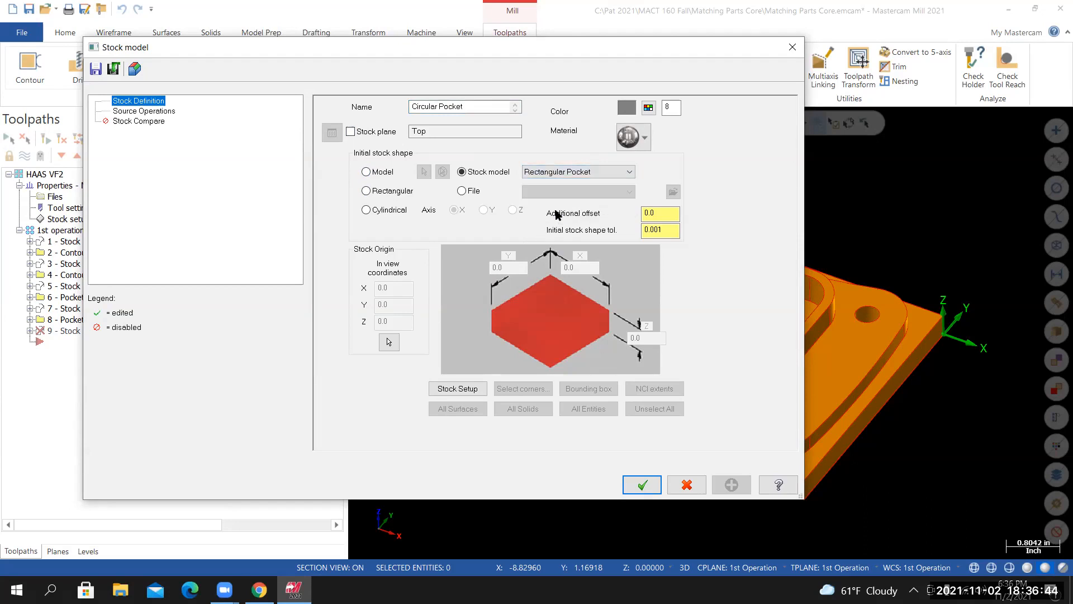
click(156, 114)
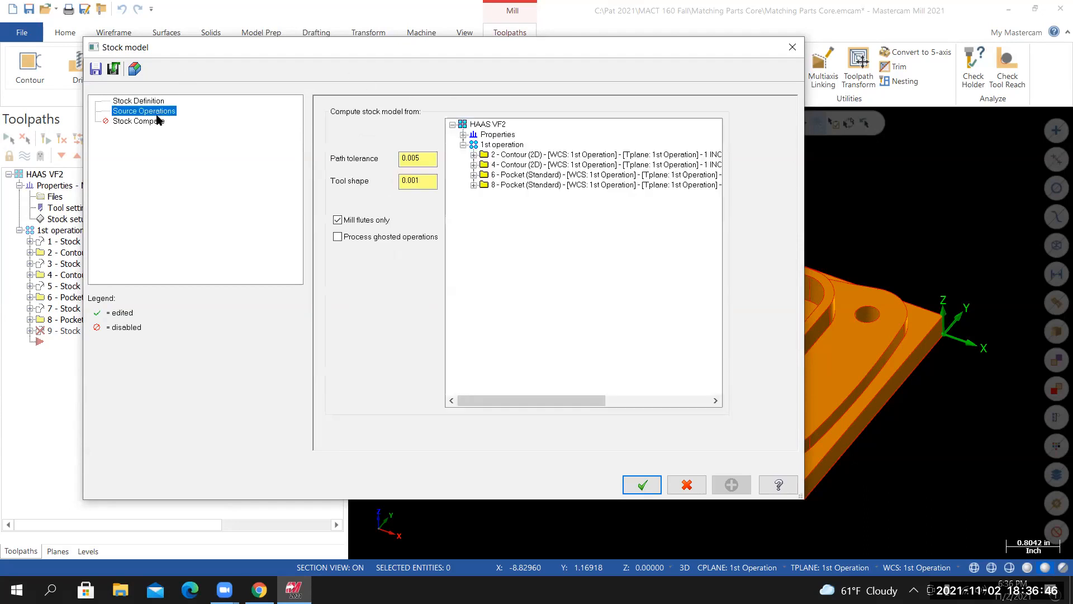
click(515, 185)
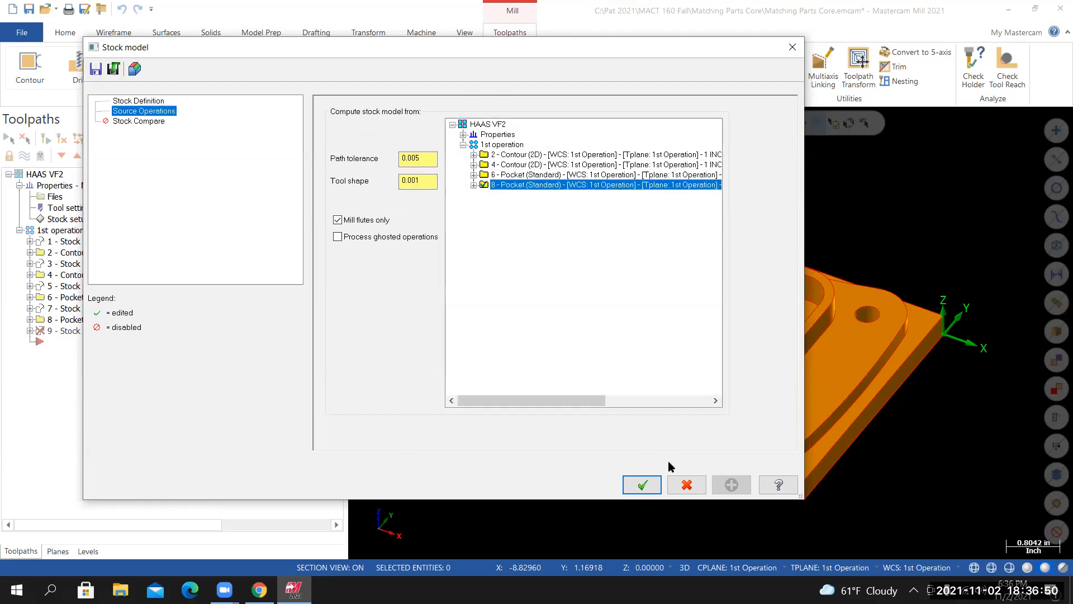
click(643, 484)
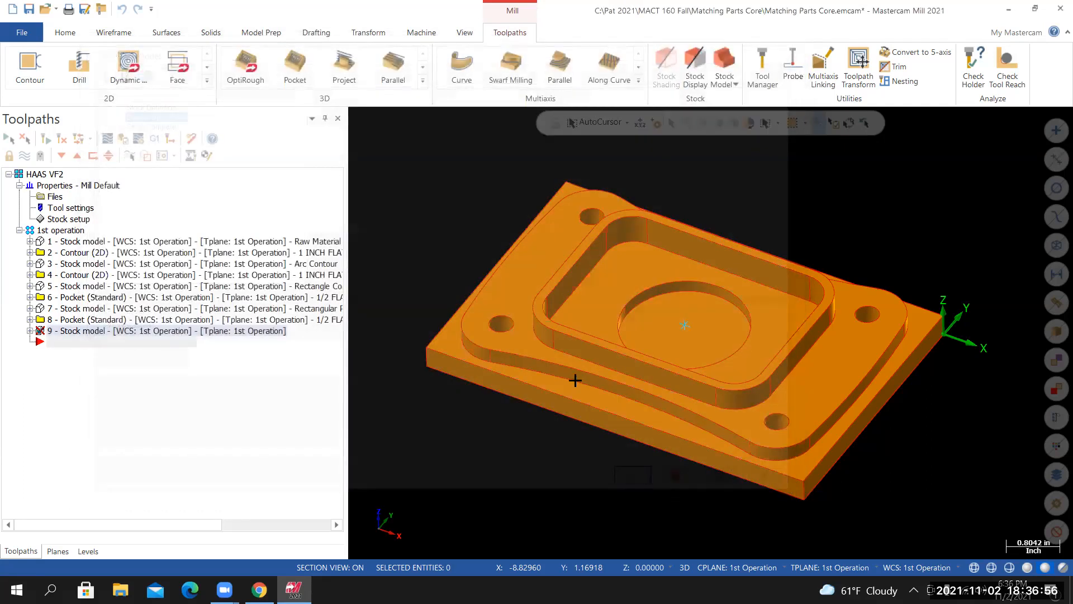
Examine the machined circular pocket in the new stock model, with the Solid Model level hidden for the check and shown again
middle_drag(570, 362, 657, 377)
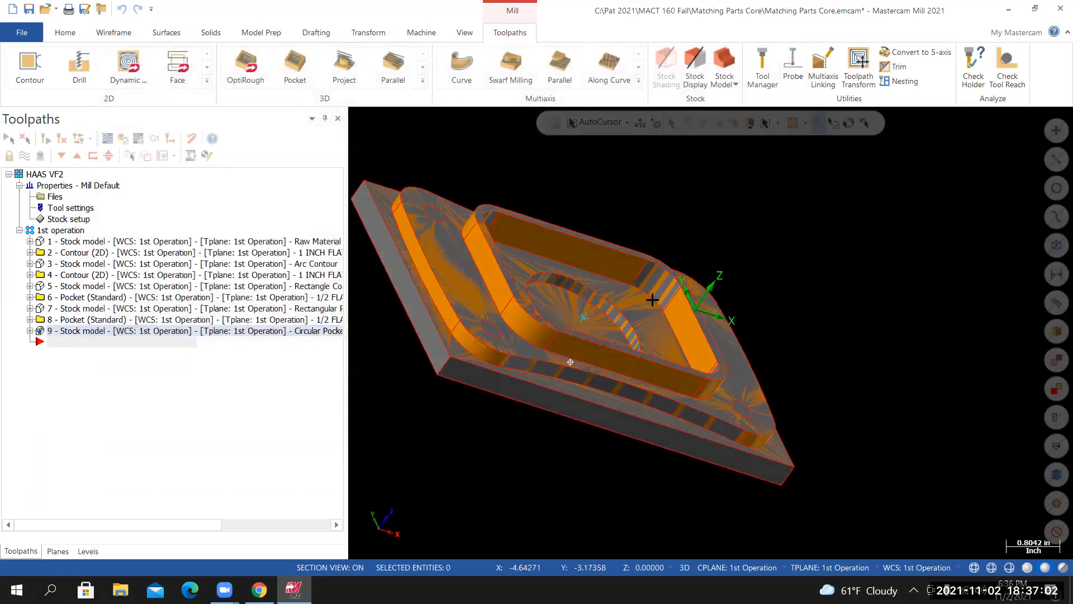
middle_drag(570, 361, 721, 261)
scroll(720, 261, up, 3)
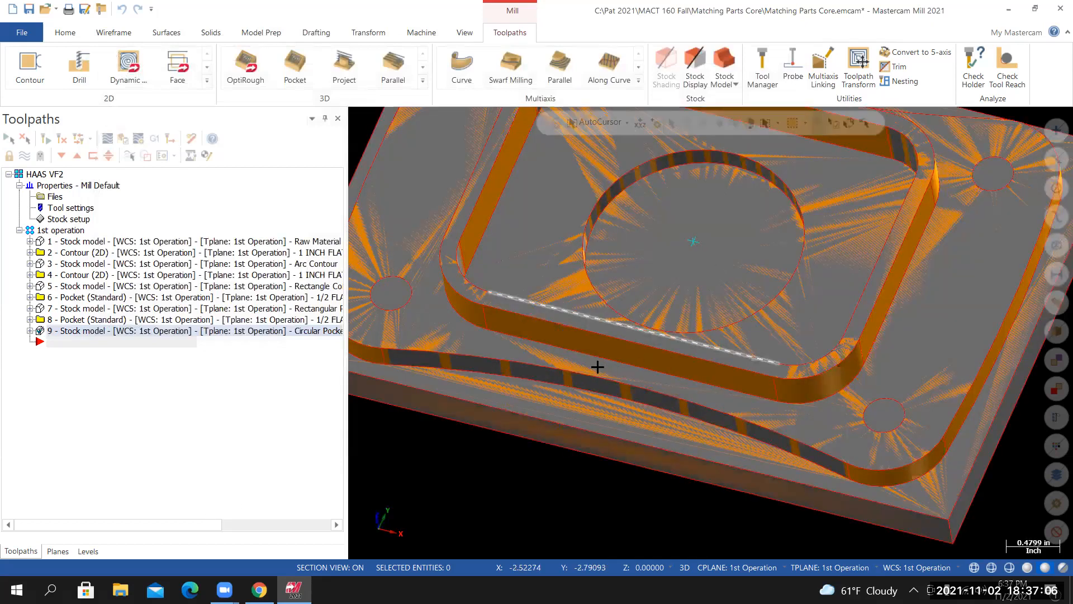
scroll(687, 327, down, 2)
middle_drag(636, 348, 666, 325)
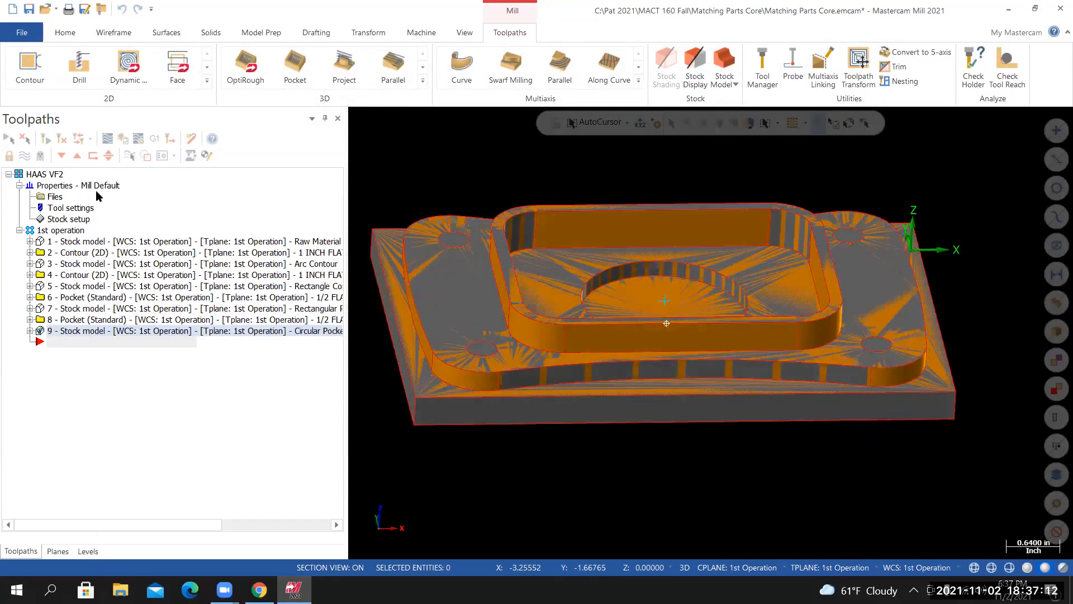
click(88, 551)
middle_drag(670, 390, 637, 410)
click(93, 190)
mouse_move(677, 361)
middle_down()
mouse_move(702, 376)
mouse_move(748, 366)
mouse_move(717, 363)
middle_up()
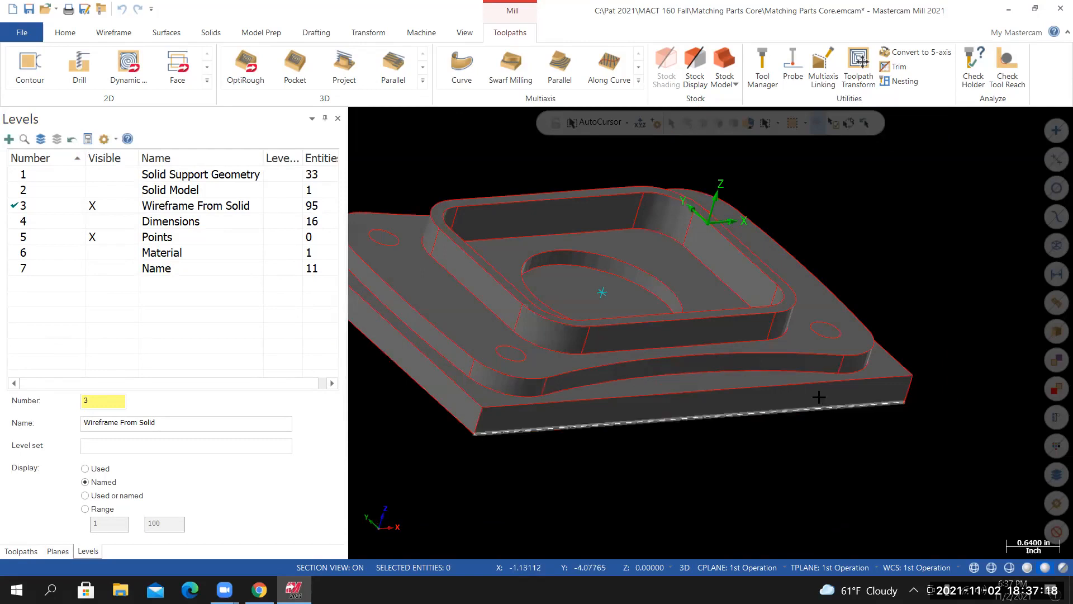
middle_drag(786, 385, 625, 260)
scroll(624, 260, up, 3)
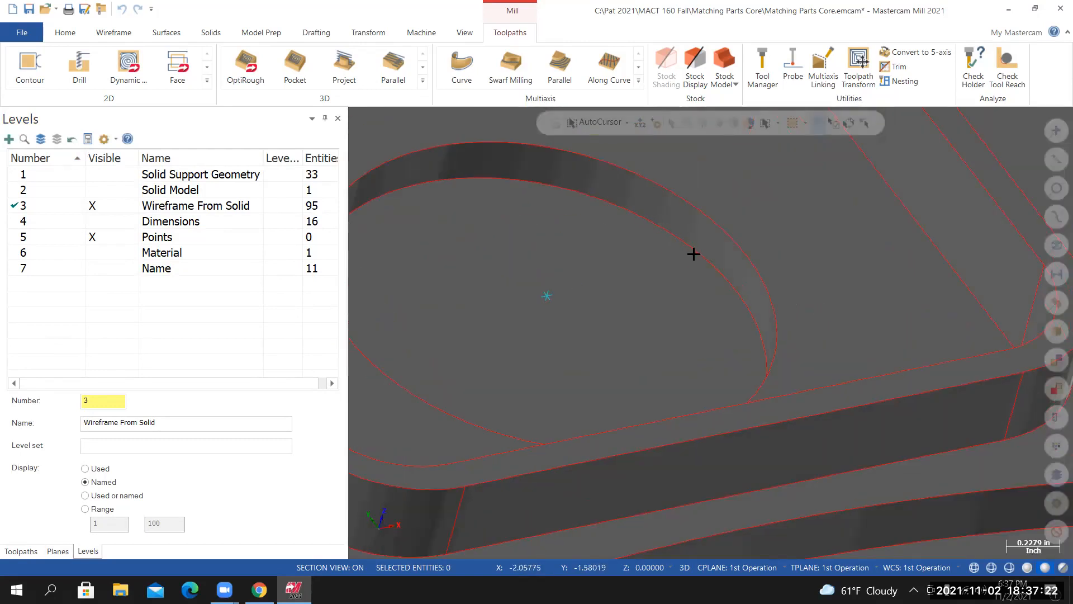
scroll(643, 315, down, 2)
scroll(500, 340, down, 1)
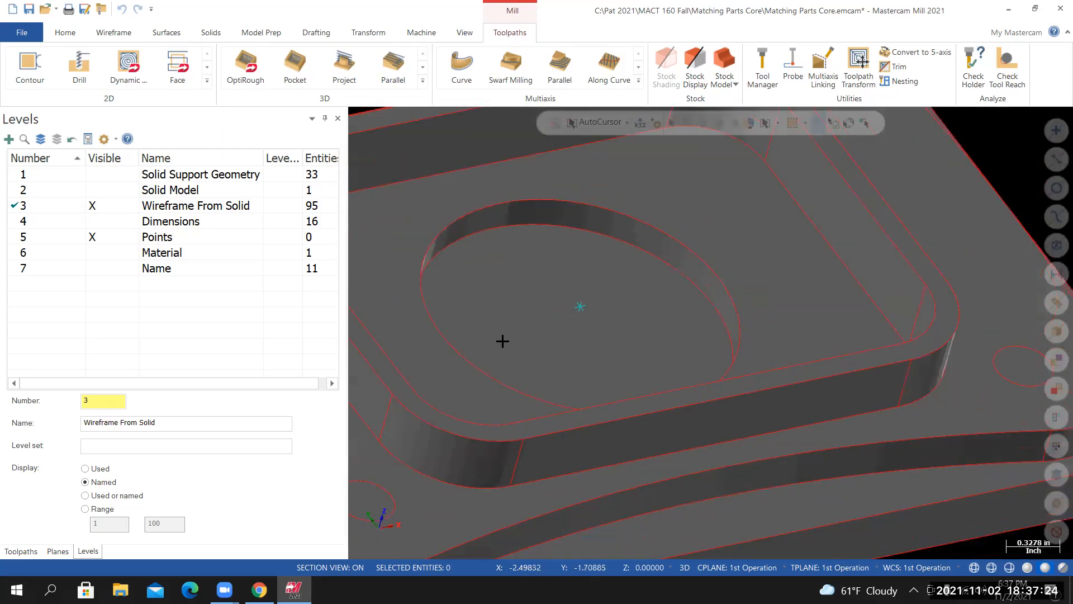
middle_drag(594, 304, 117, 287)
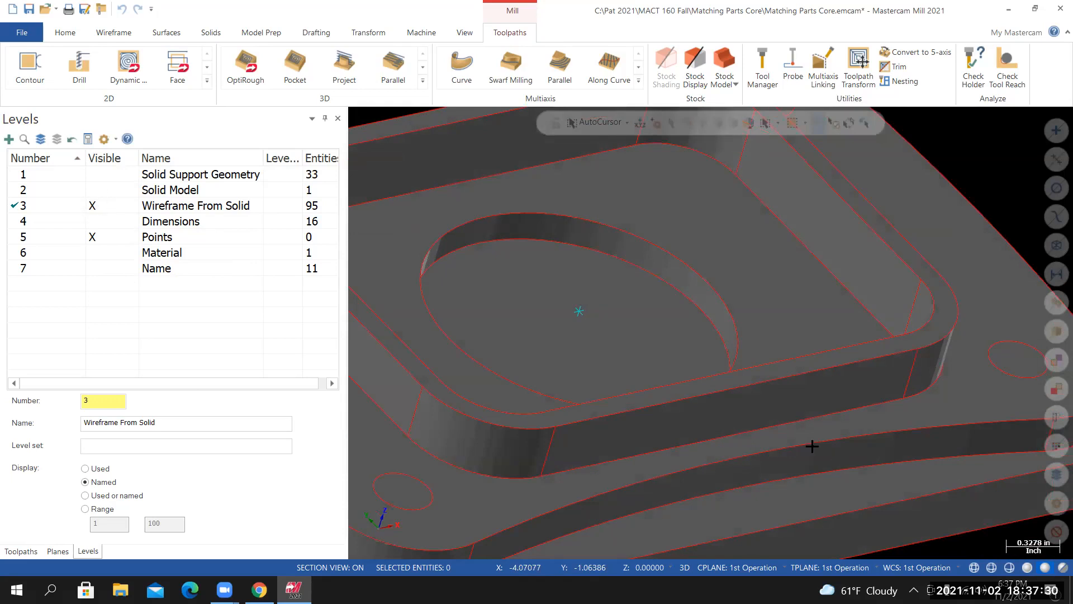
scroll(937, 456, down, 3)
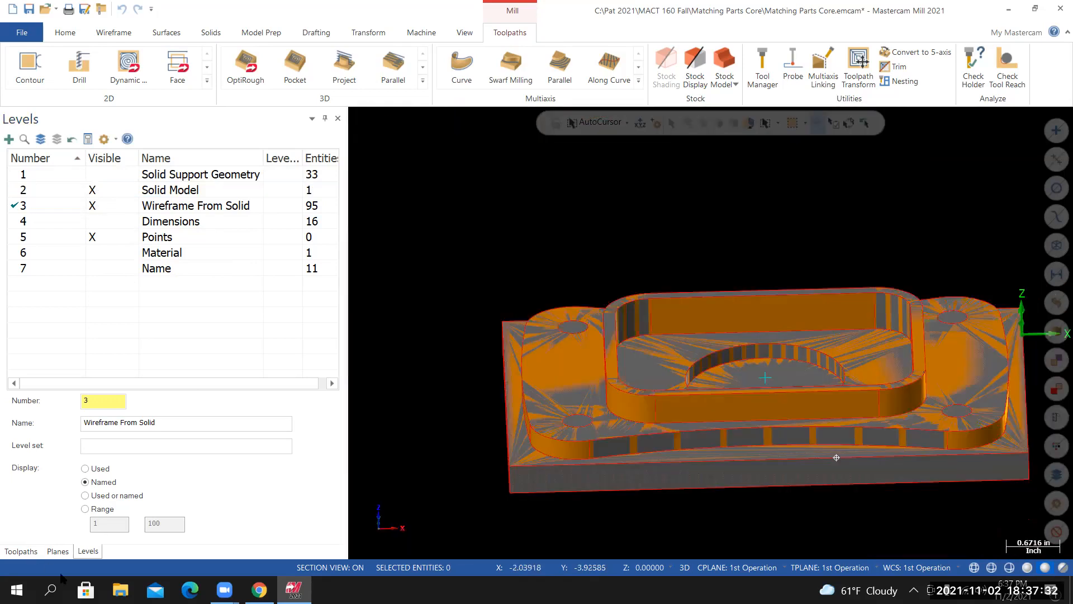
Turn off the display of the Circular Pocket stock model and save the part file
click(21, 550)
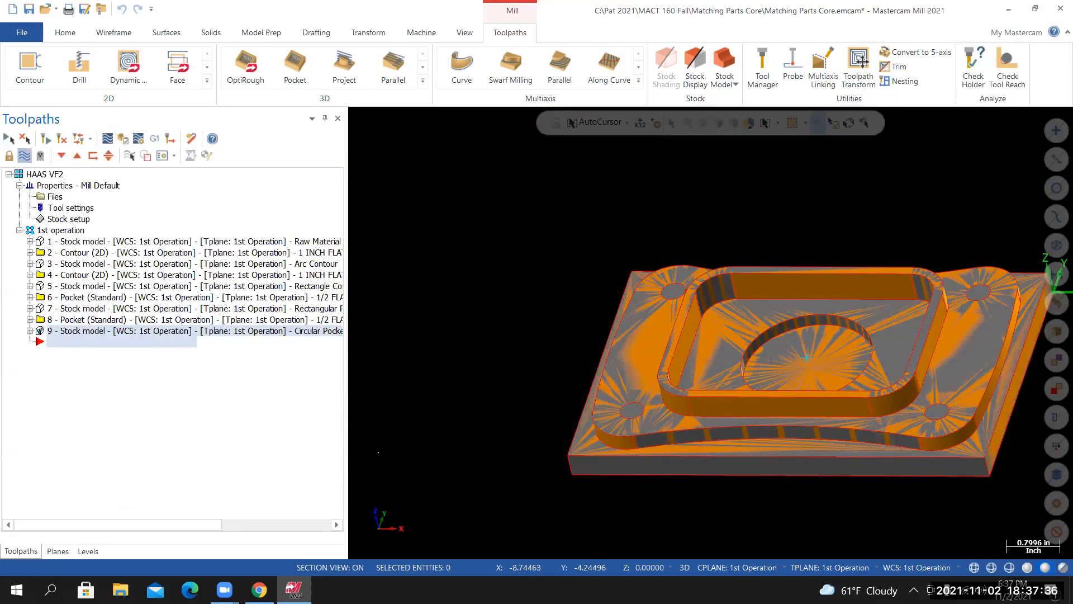
click(24, 156)
right_click(541, 278)
click(577, 407)
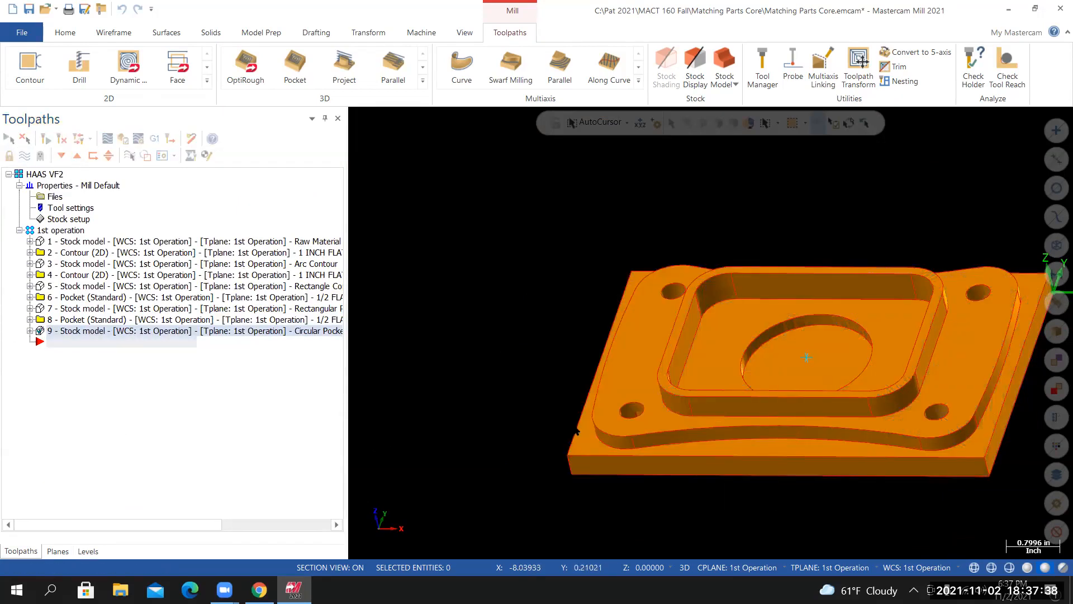
click(20, 34)
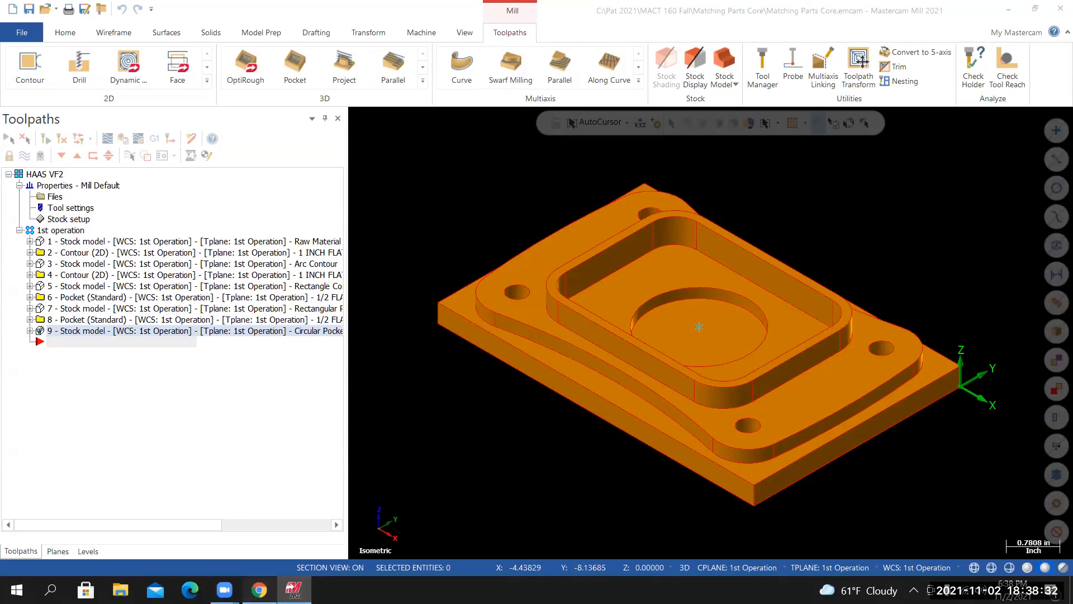
Switch to Chrome and read the remaining machining steps and the tool list on the Matching Parts-Core assignment page
click(259, 590)
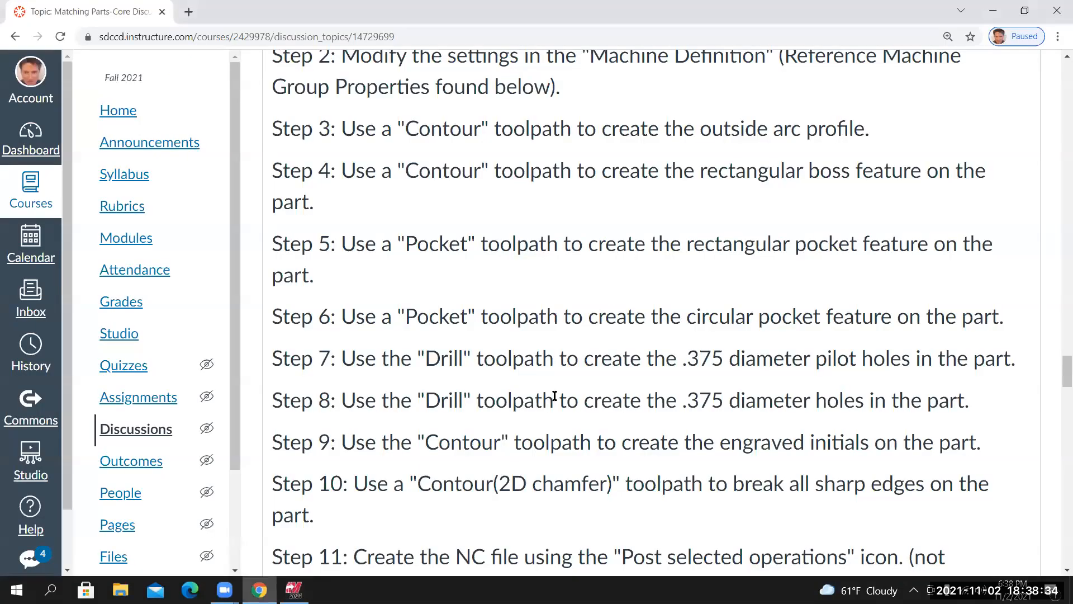
scroll(548, 400, down, 1)
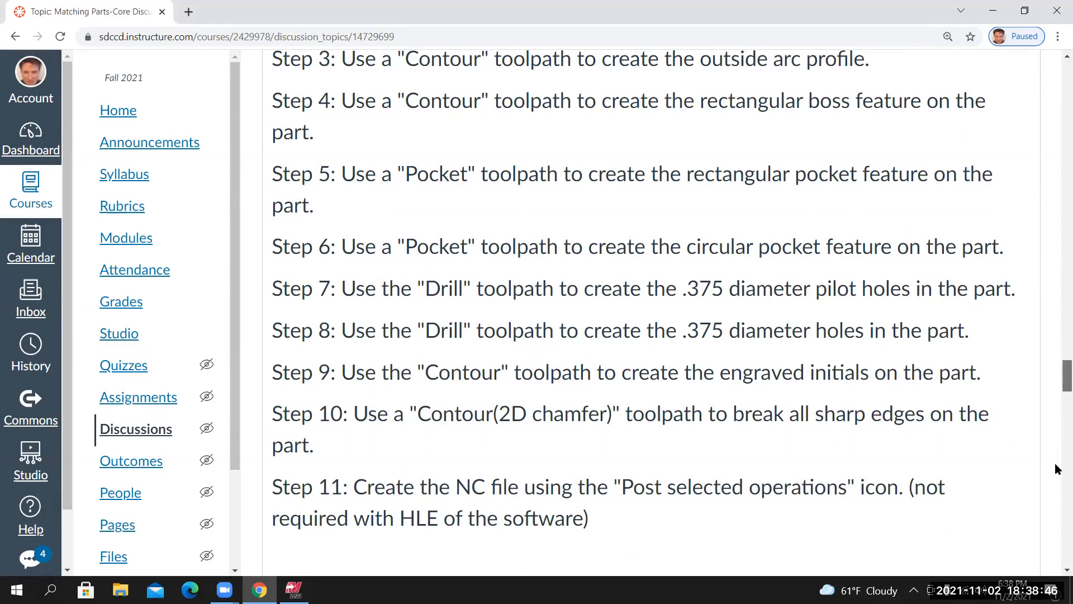
scroll(1056, 486, down, 10)
scroll(1056, 530, down, 15)
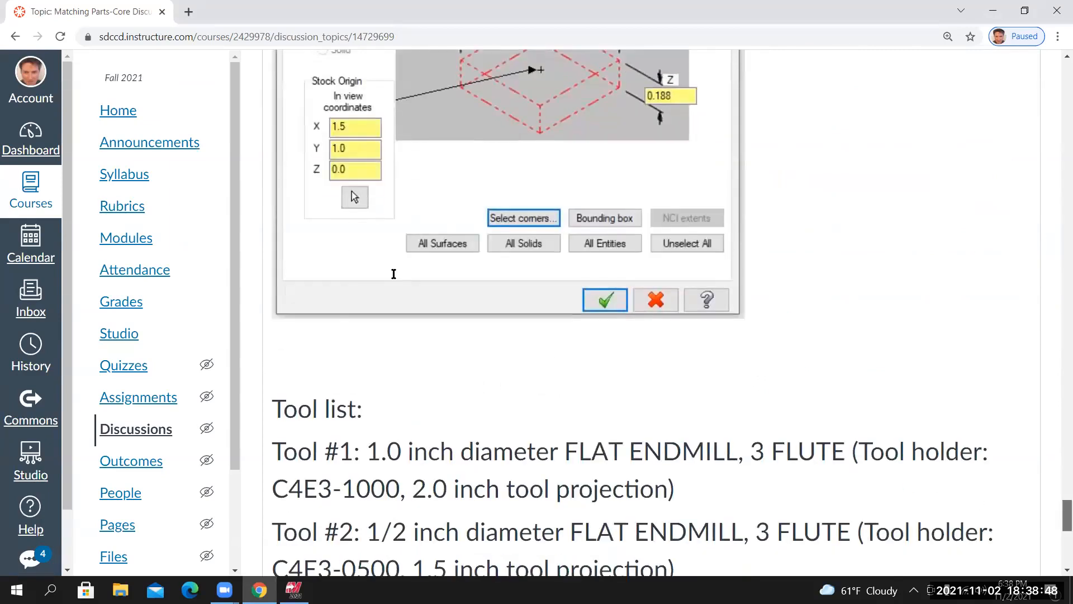
scroll(345, 257, down, 5)
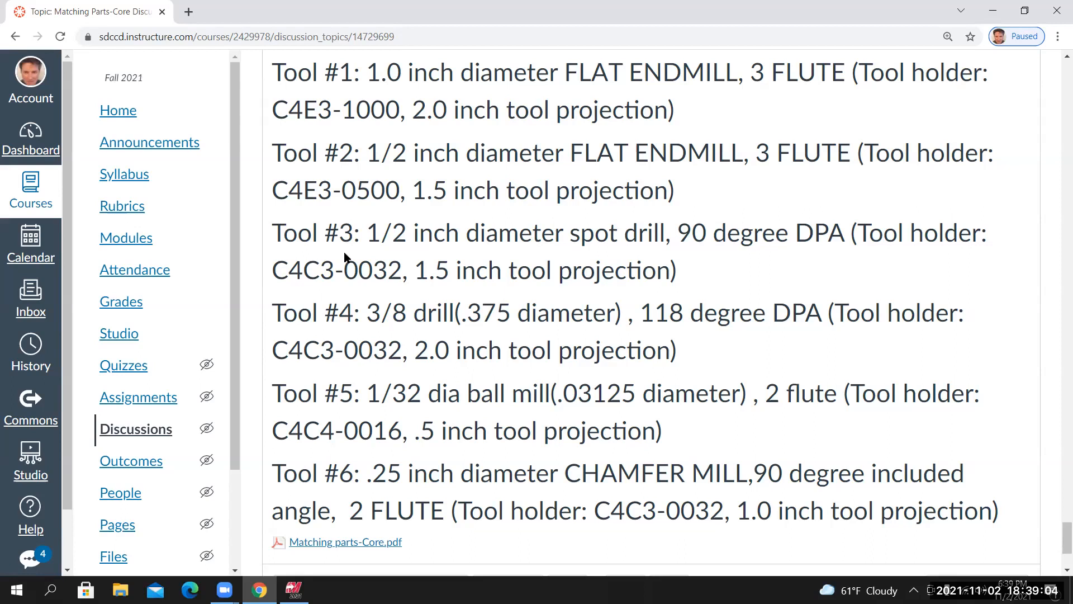
In Mastercam, start a Drill toolpath and select all arcs matching the radius of one of the corner holes
click(293, 590)
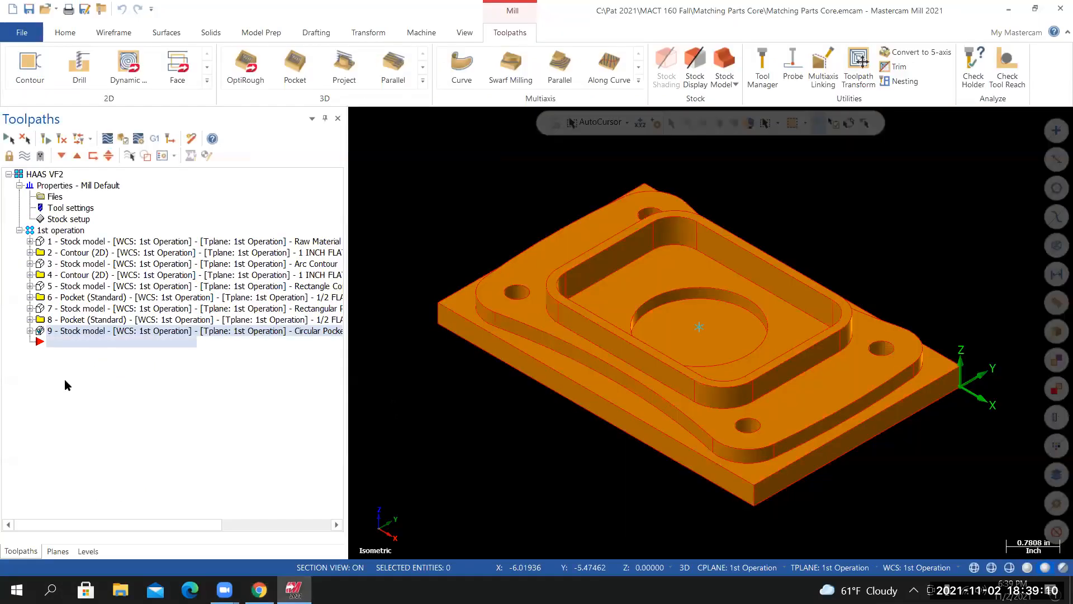
click(506, 33)
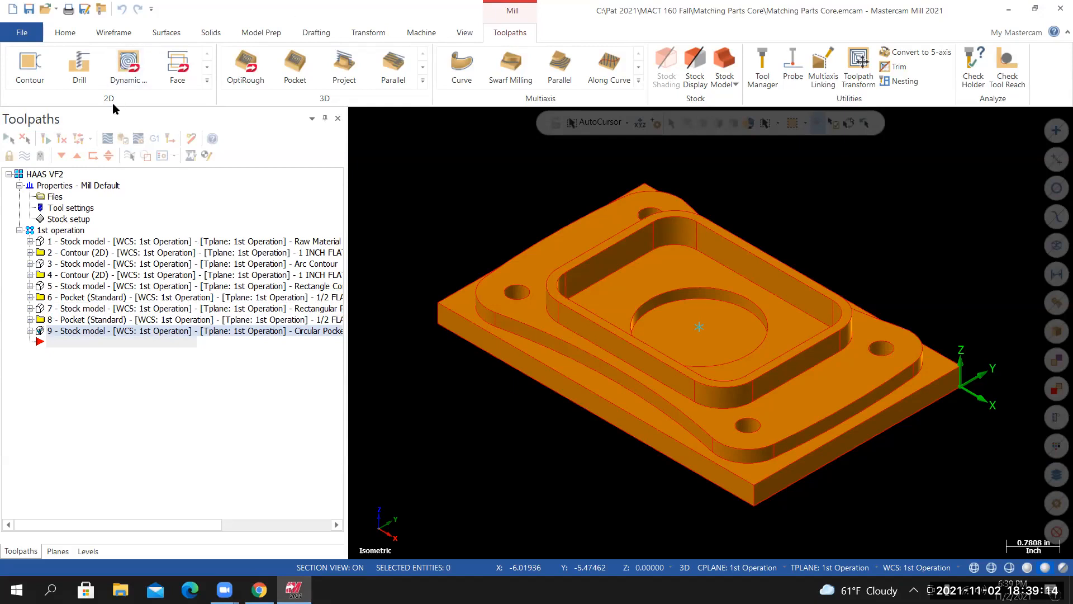
click(84, 70)
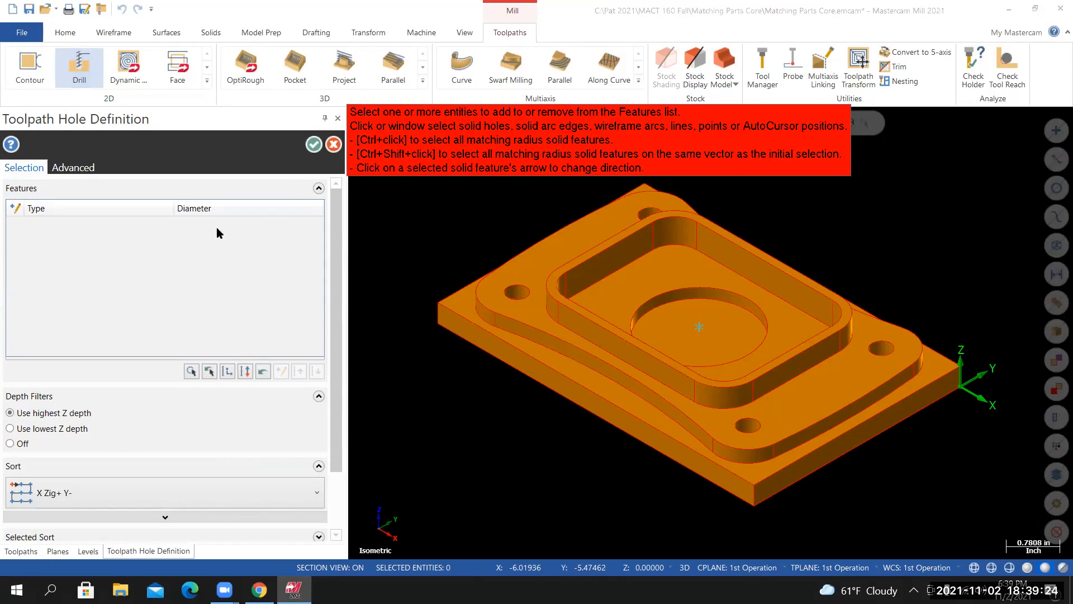
drag(467, 109, 457, 27)
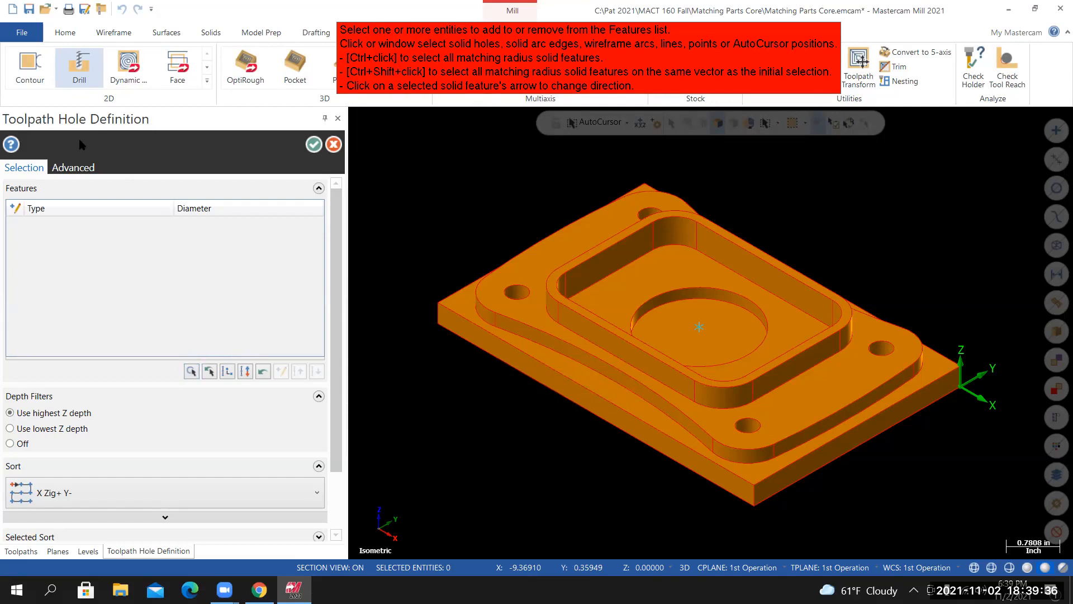
click(191, 371)
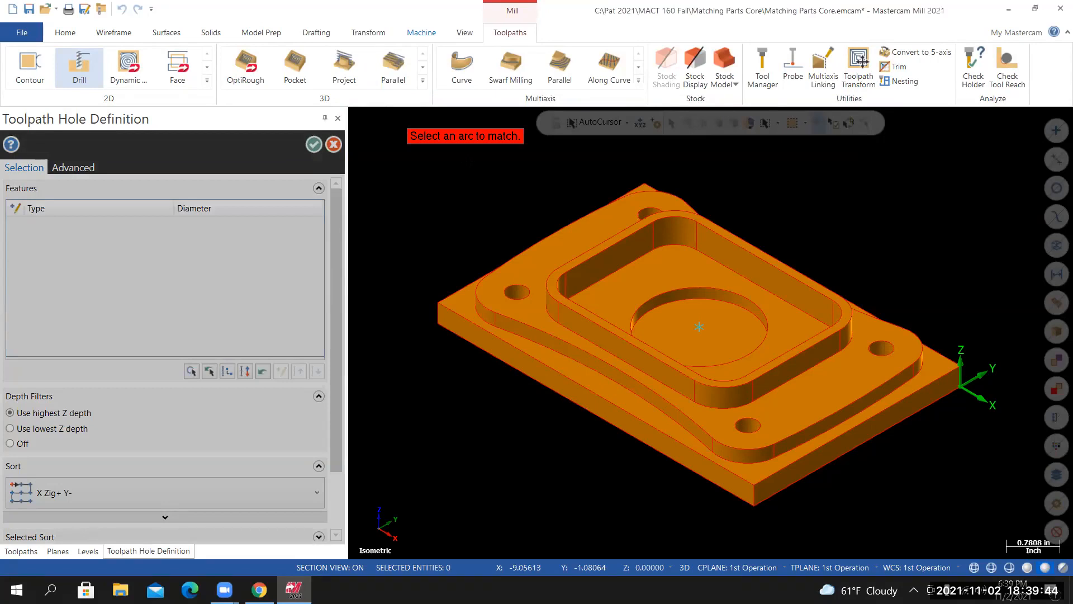
click(524, 283)
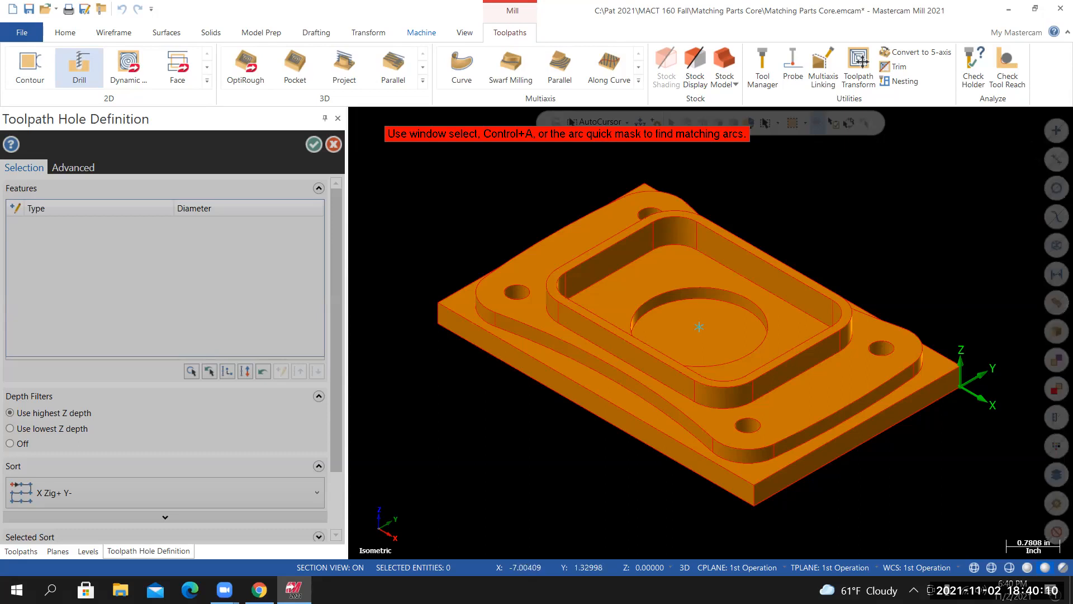
click(1055, 187)
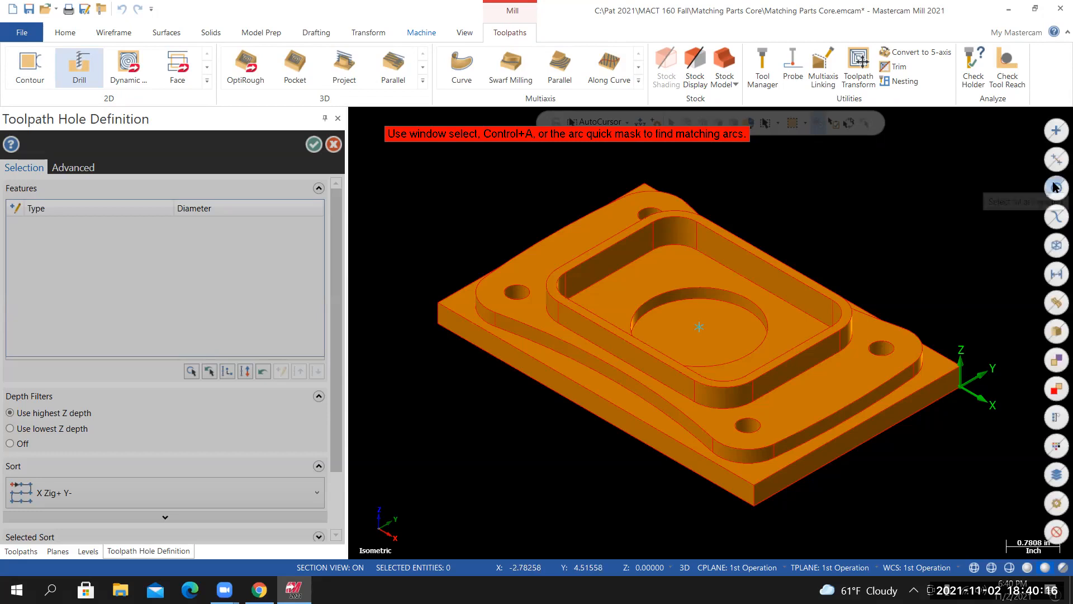
Examine the selected corner hole positions and their drilling order on the model from several angles
middle_drag(661, 403, 723, 381)
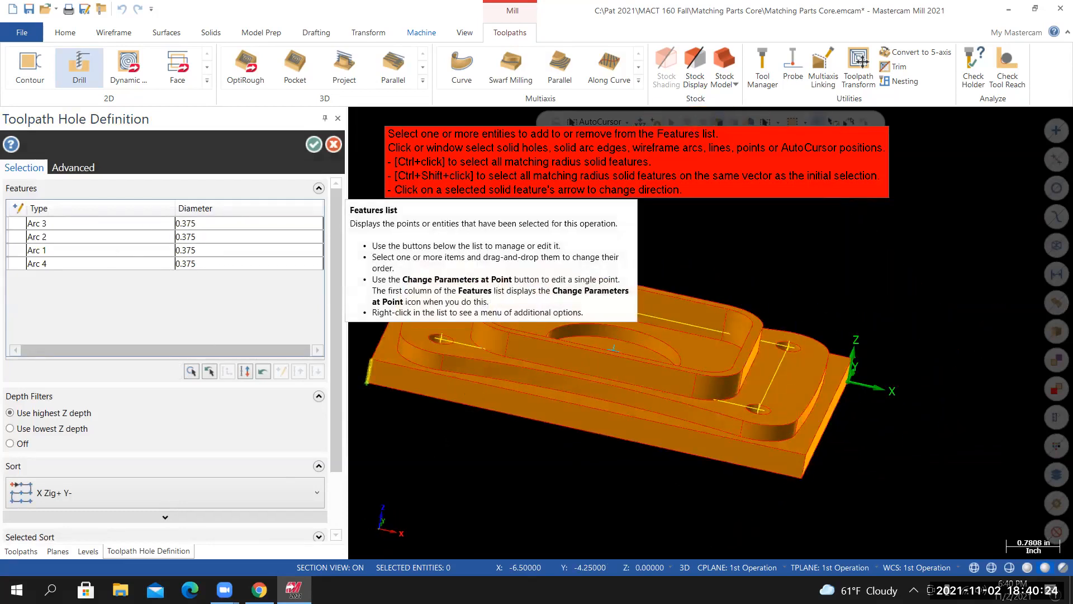
middle_drag(497, 410, 500, 380)
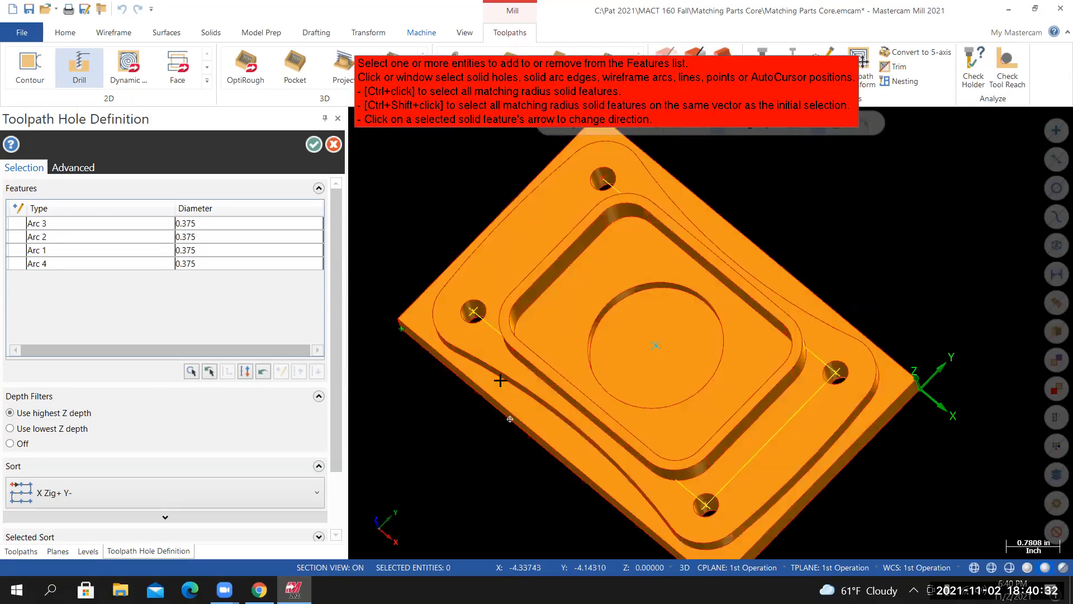
middle_drag(473, 329, 492, 335)
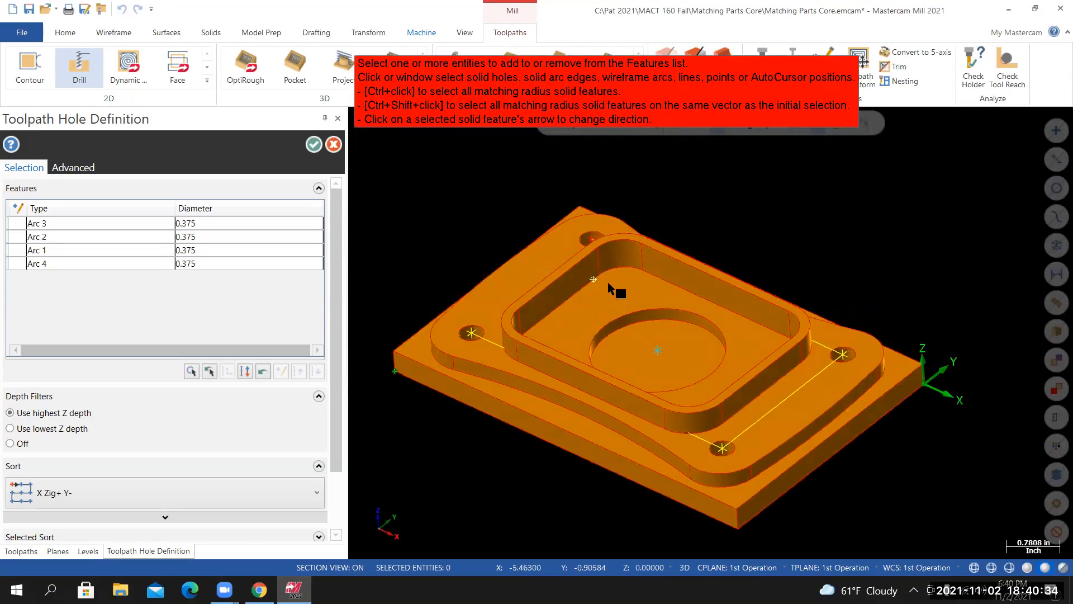
middle_drag(808, 388, 825, 358)
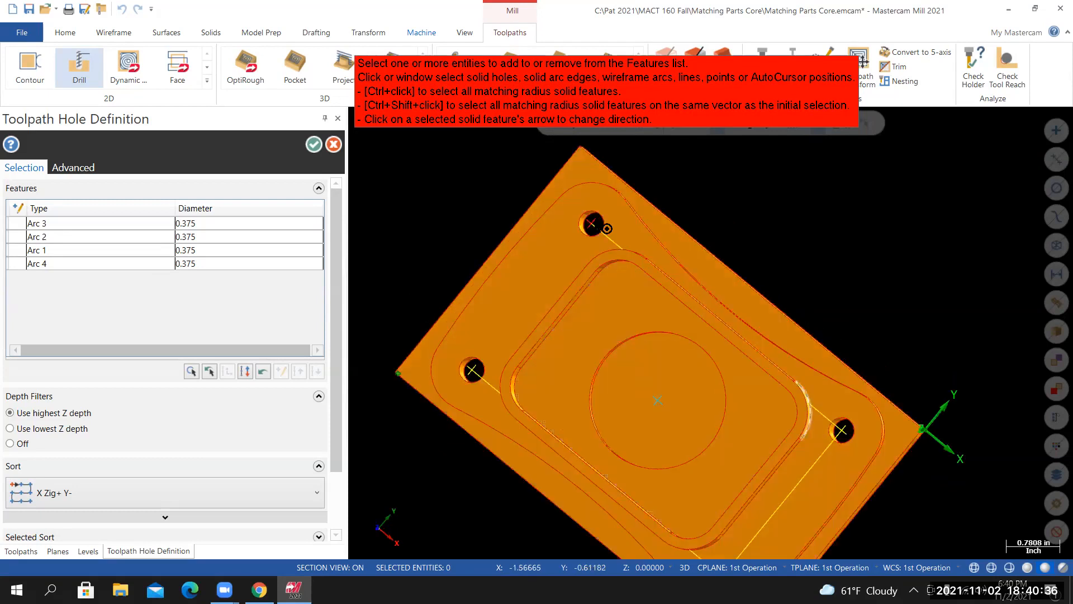
mouse_move(670, 268)
middle_down()
mouse_move(710, 332)
mouse_move(710, 295)
mouse_move(702, 352)
mouse_move(712, 319)
middle_up()
middle_drag(805, 324, 776, 357)
middle_drag(710, 333, 727, 285)
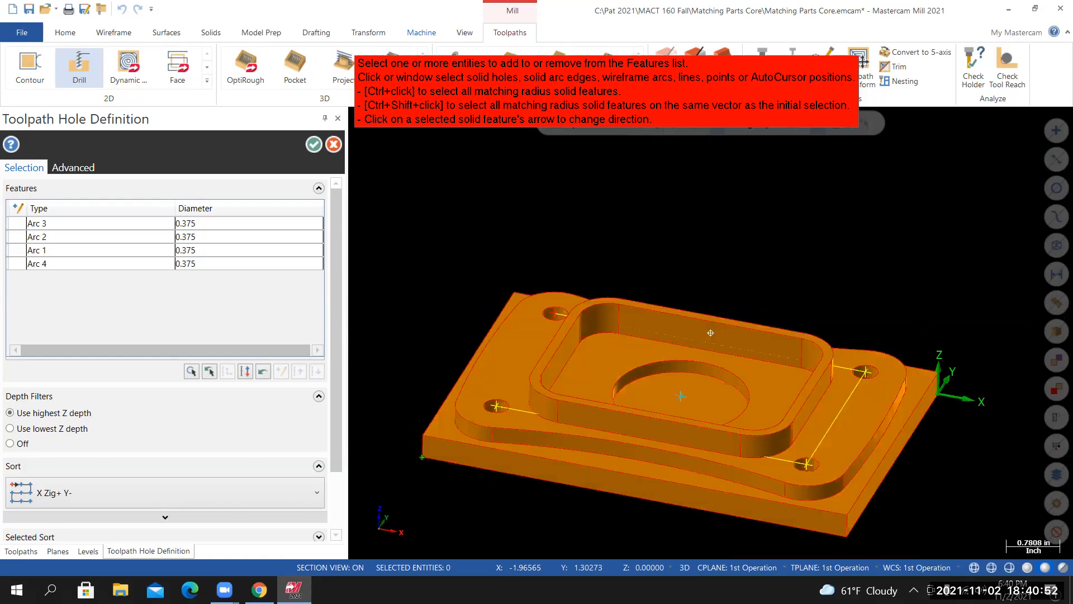
Accept the four .375 diameter corner holes as the geometry for the drill toolpath
key(alt+1)
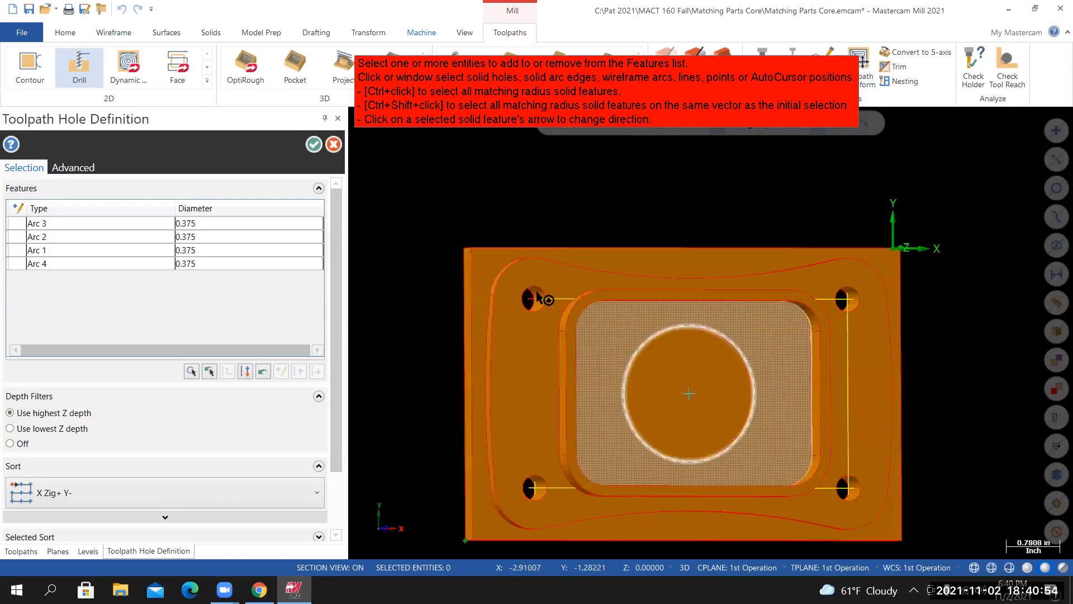
middle_drag(530, 295, 538, 296)
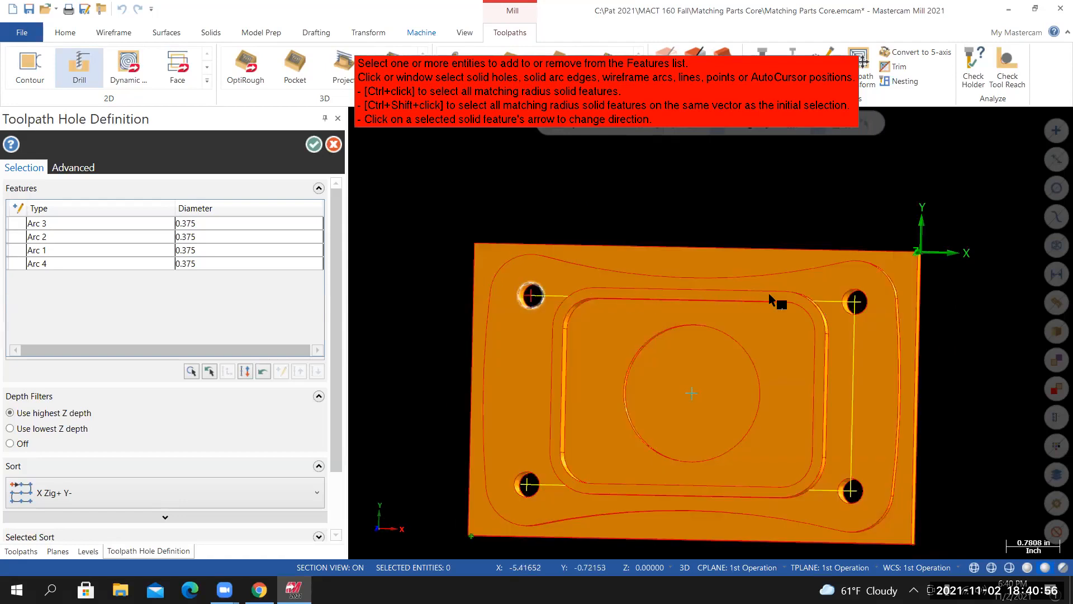
mouse_move(843, 304)
middle_down()
mouse_move(533, 330)
mouse_move(535, 353)
mouse_move(648, 283)
mouse_move(565, 241)
mouse_move(566, 284)
middle_up()
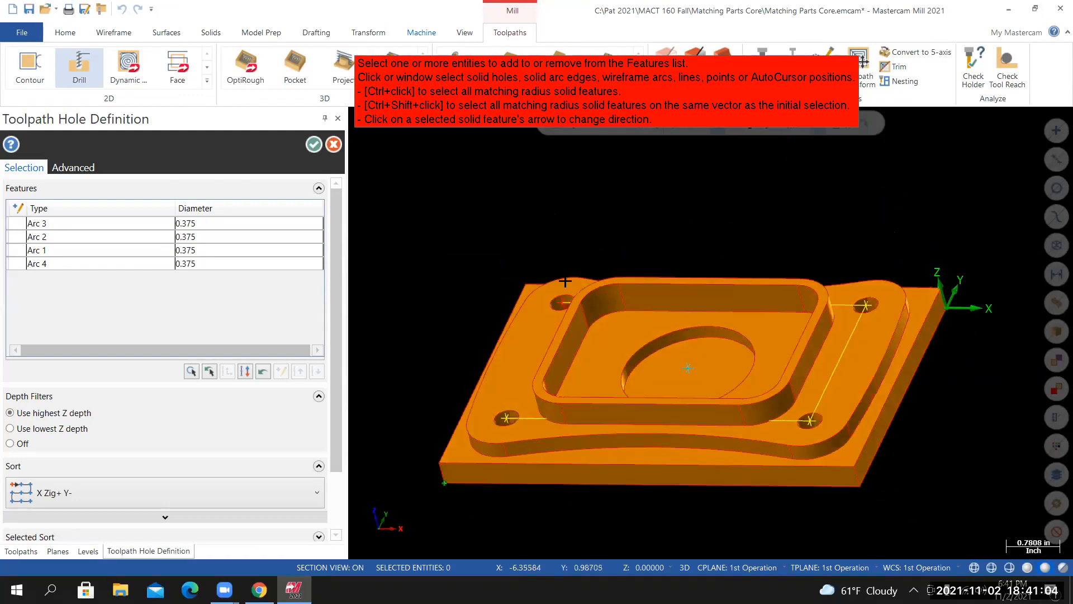
mouse_move(637, 309)
middle_down()
mouse_move(670, 247)
mouse_move(686, 250)
mouse_move(507, 275)
middle_up()
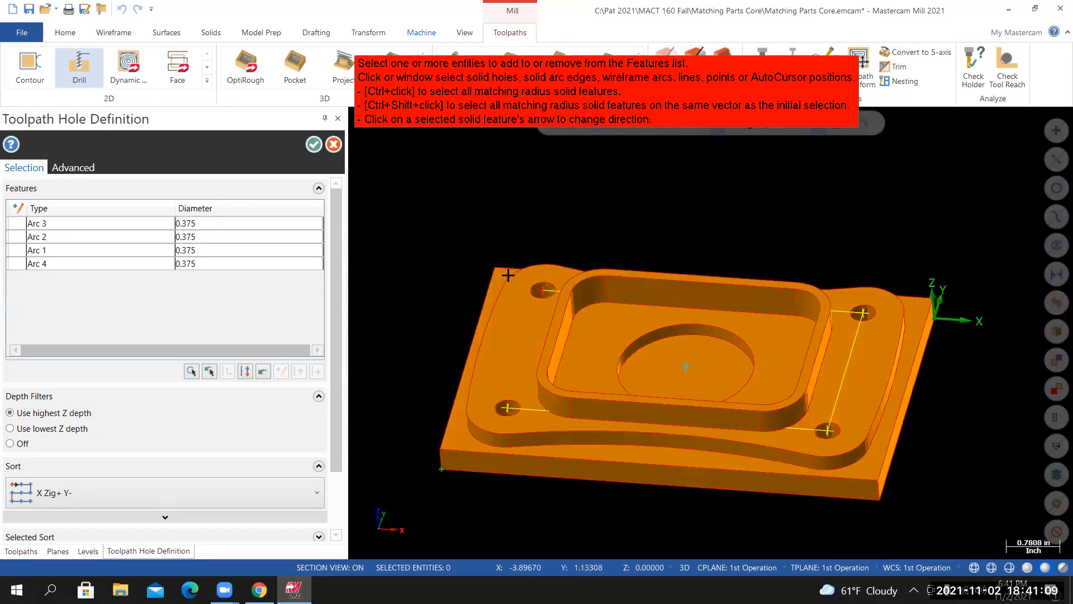
click(313, 146)
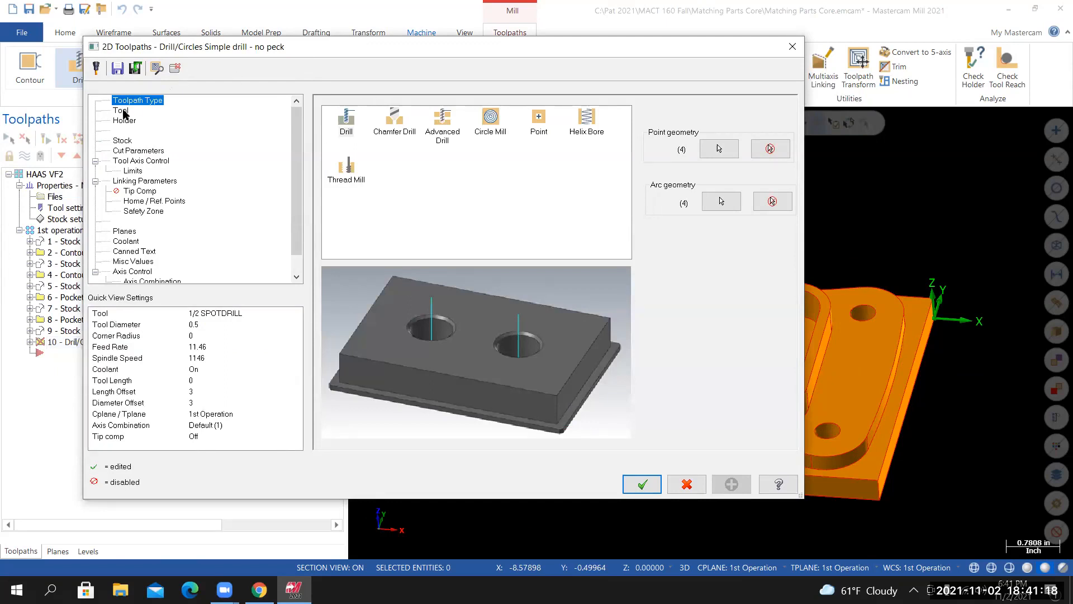
Filter the tool library to spot drills of any diameter and choose the 1/2 SPOTDRILL for the drill toolpath
click(123, 111)
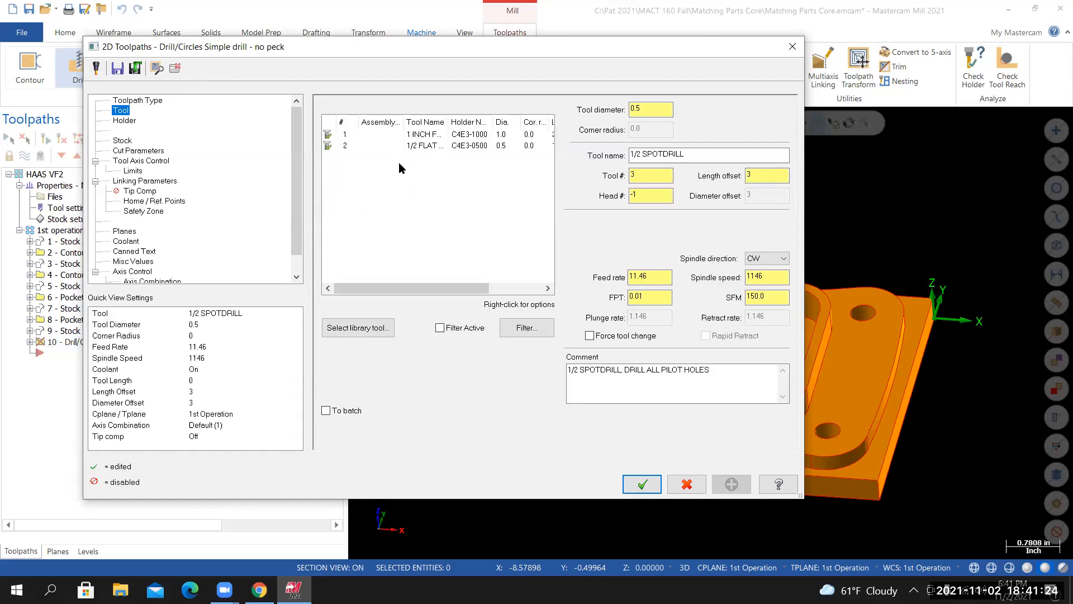
click(353, 325)
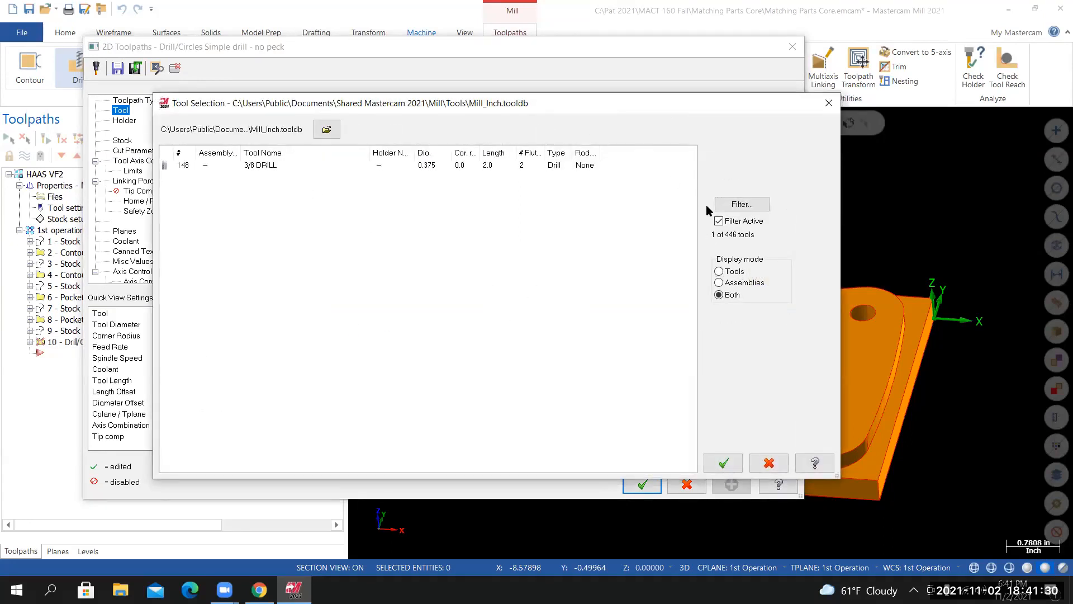
click(742, 204)
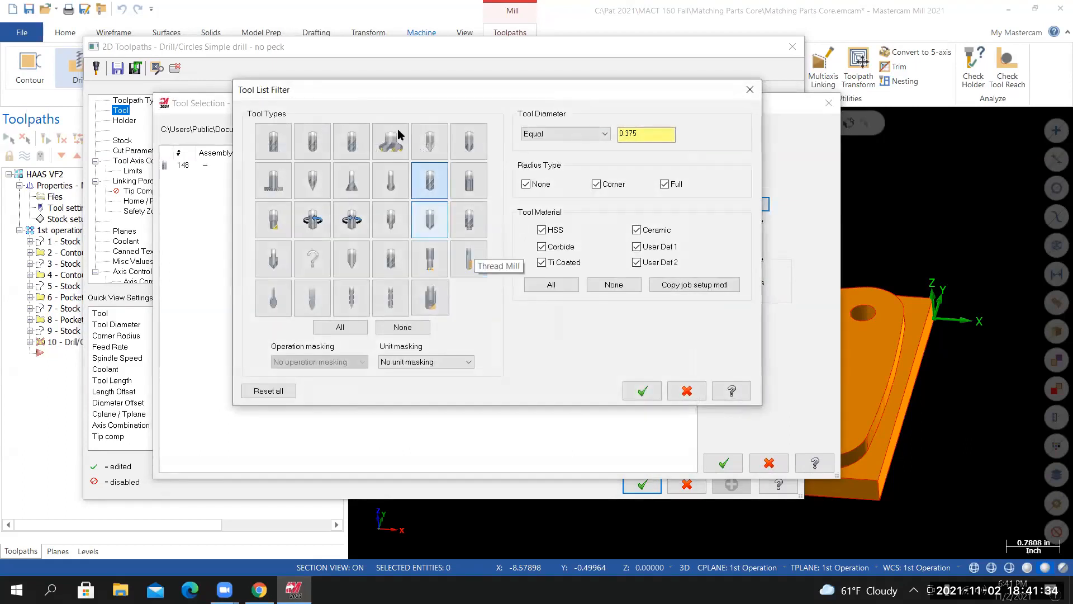
click(401, 328)
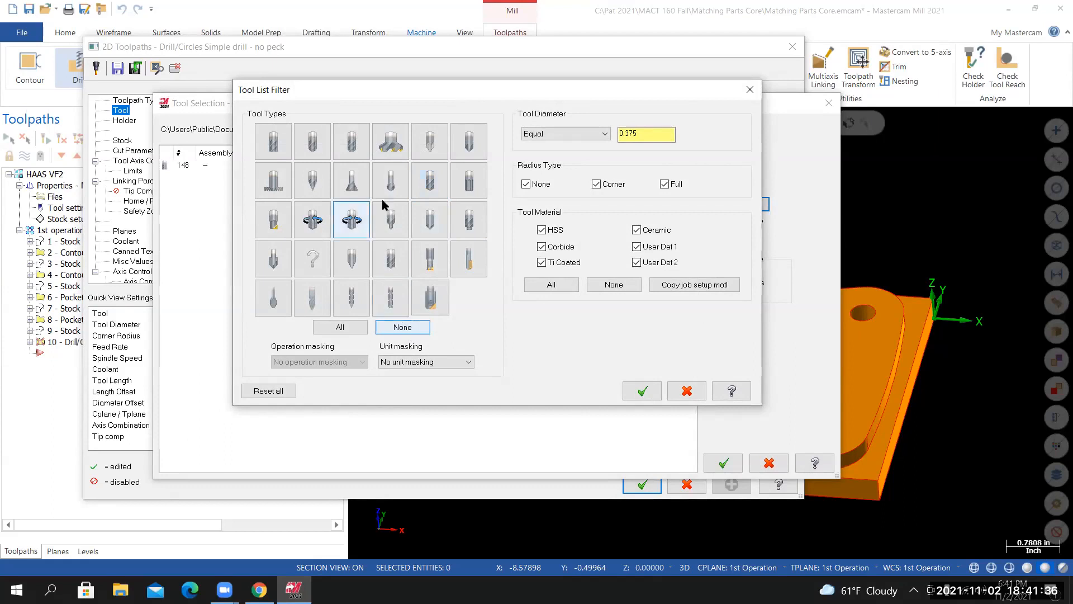
click(432, 224)
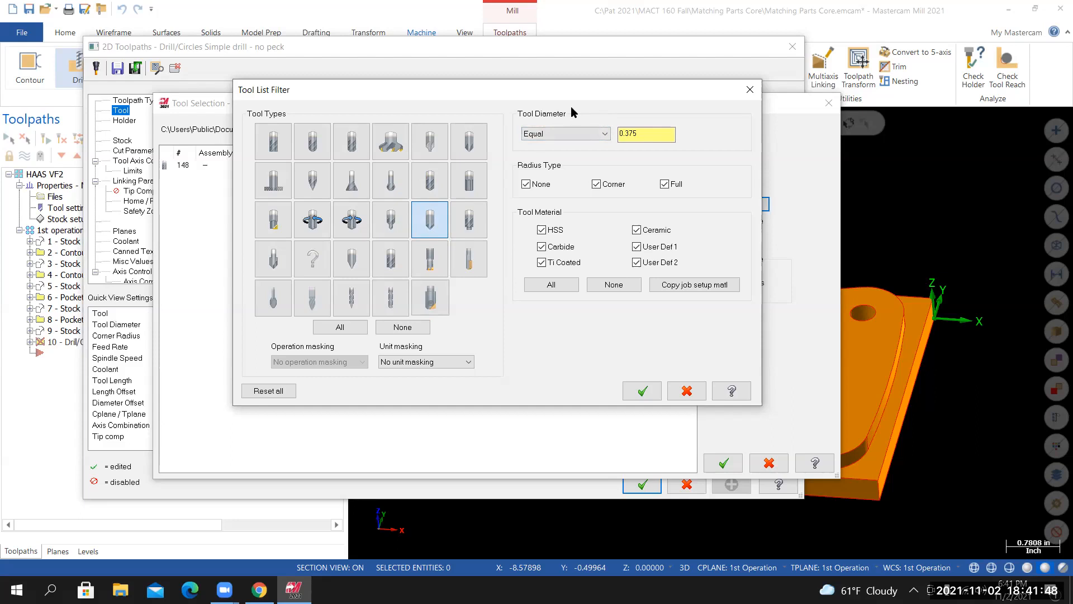
click(556, 133)
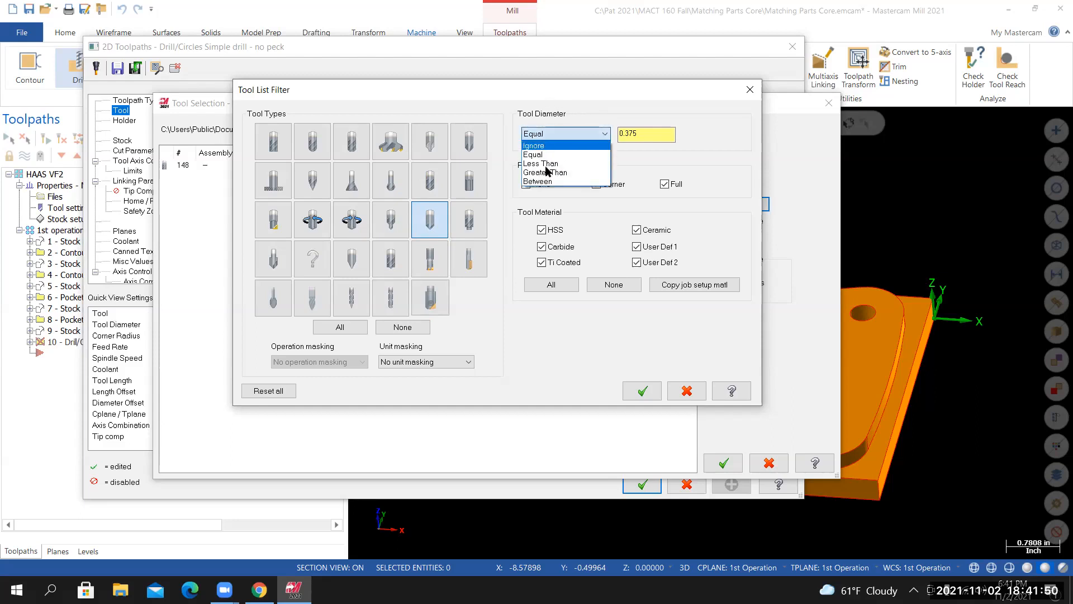
click(554, 169)
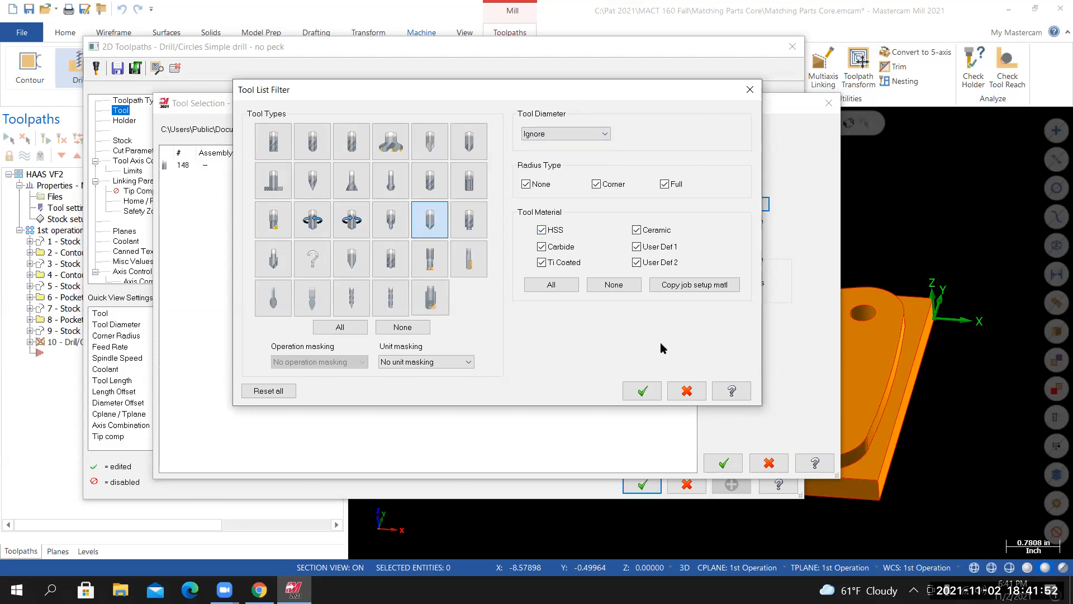
click(641, 391)
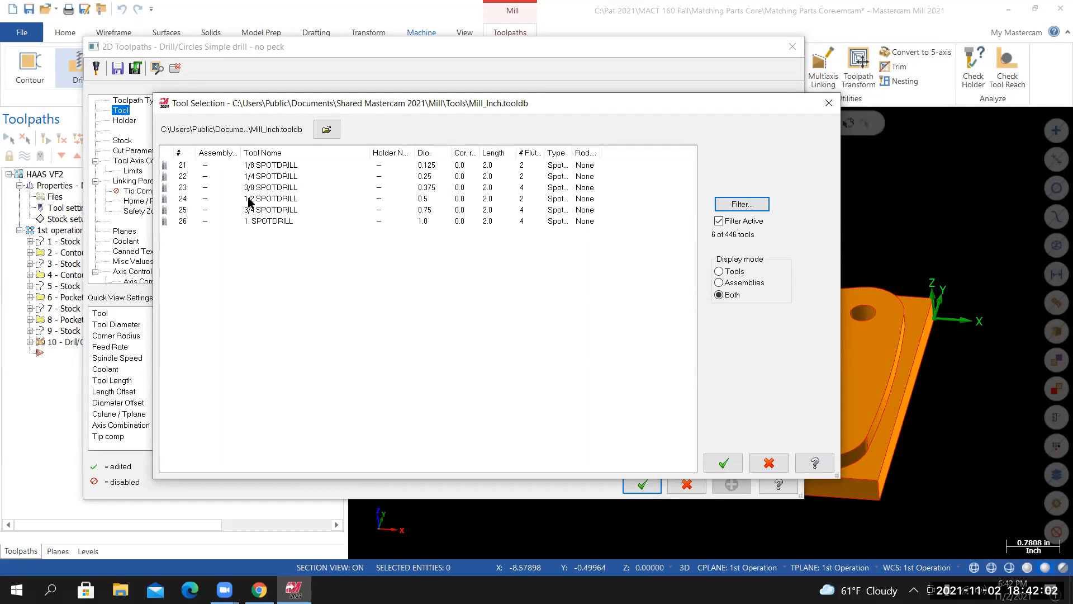
double_click(279, 199)
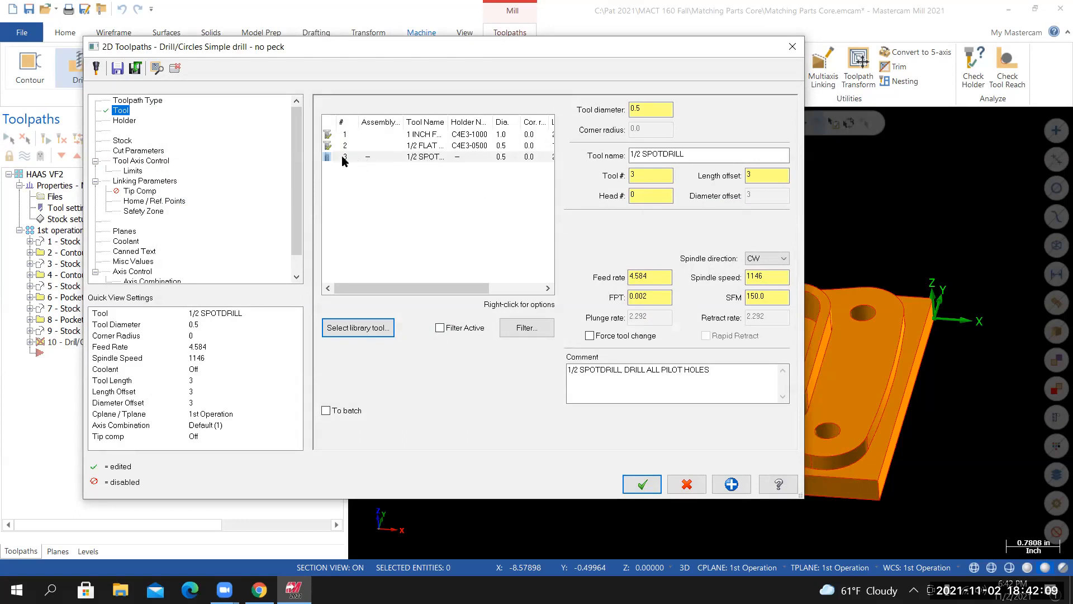
Edit the 1/2 spot drill's geometry to a cutting length of 0.25 and a shoulder length of 1
right_click(419, 157)
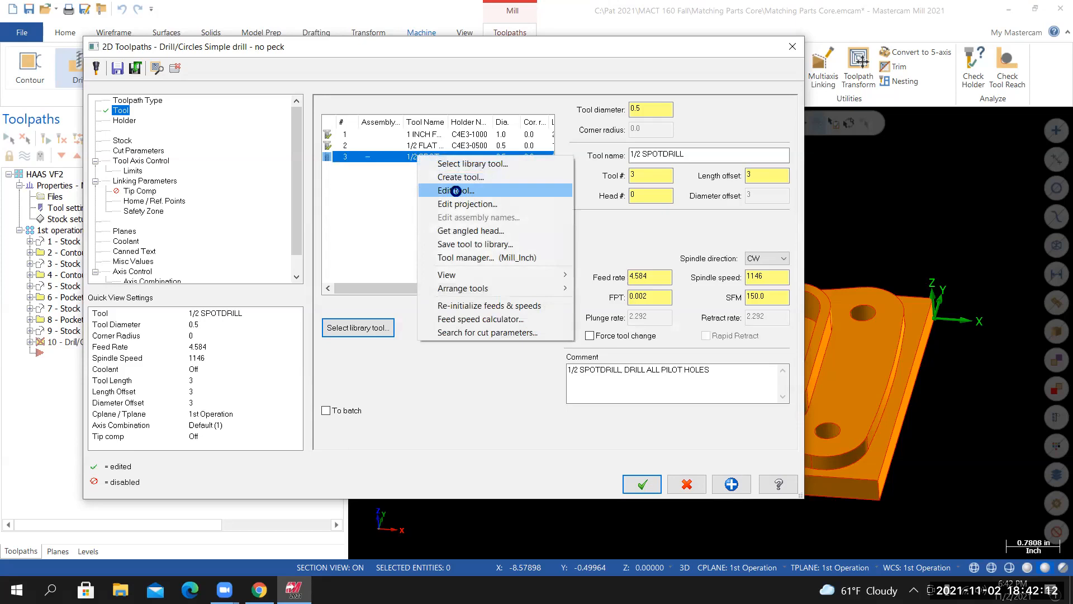
click(456, 190)
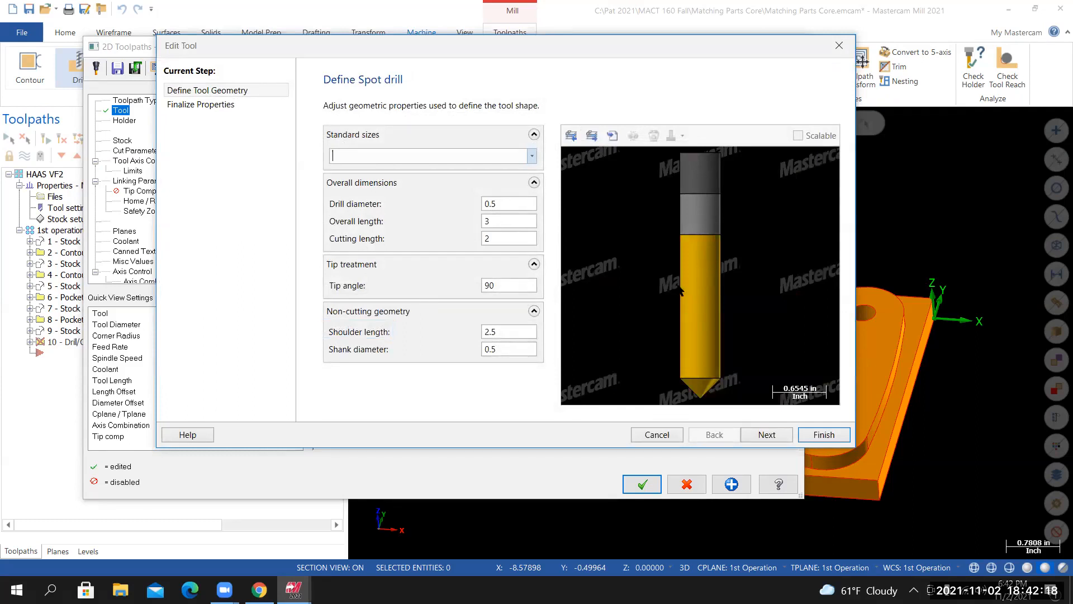
double_click(484, 239)
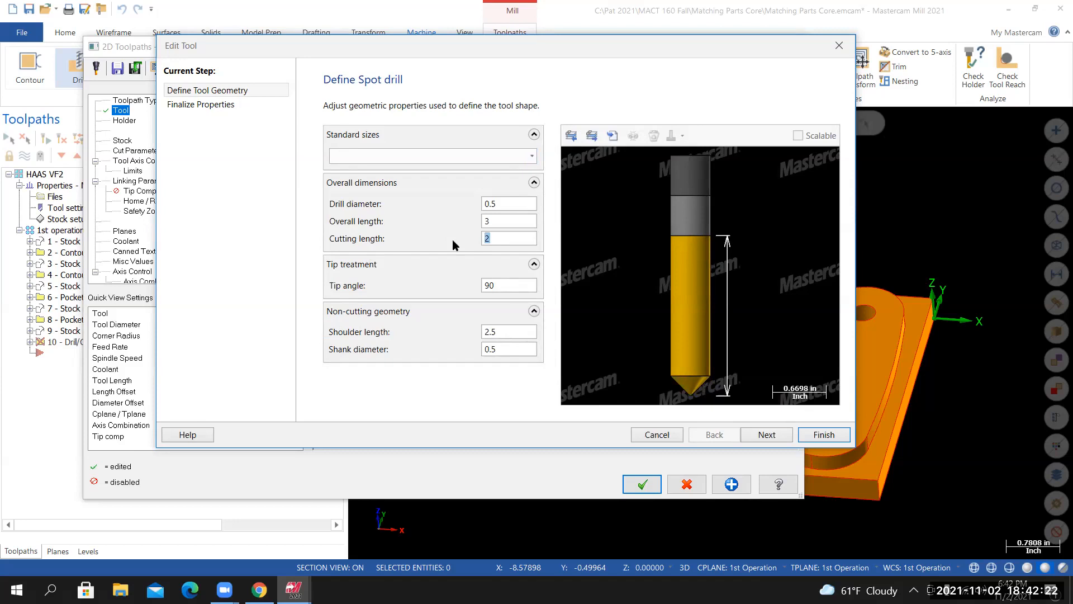
text(0.25)
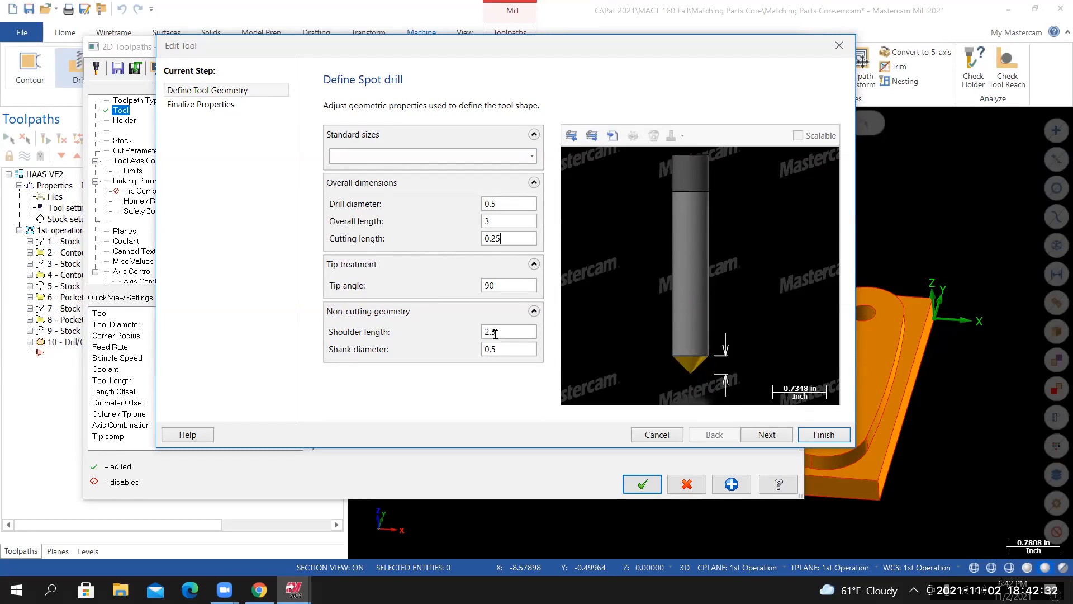
drag(540, 332, 431, 338)
text(1)
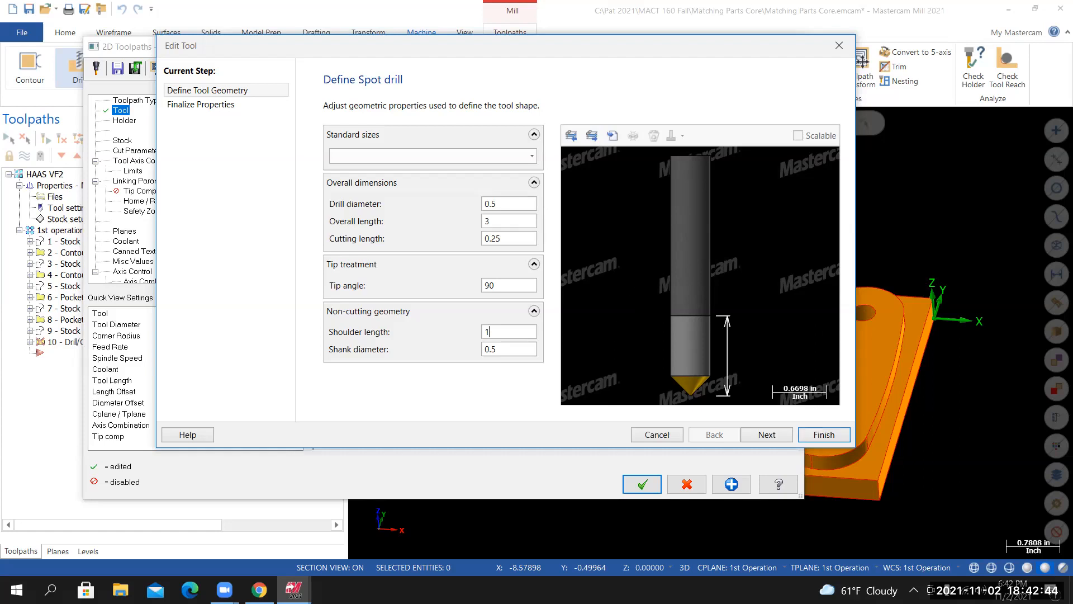
Set the spot drill's number of flutes to 1 and recalculate its feeds and speeds from the material
click(763, 435)
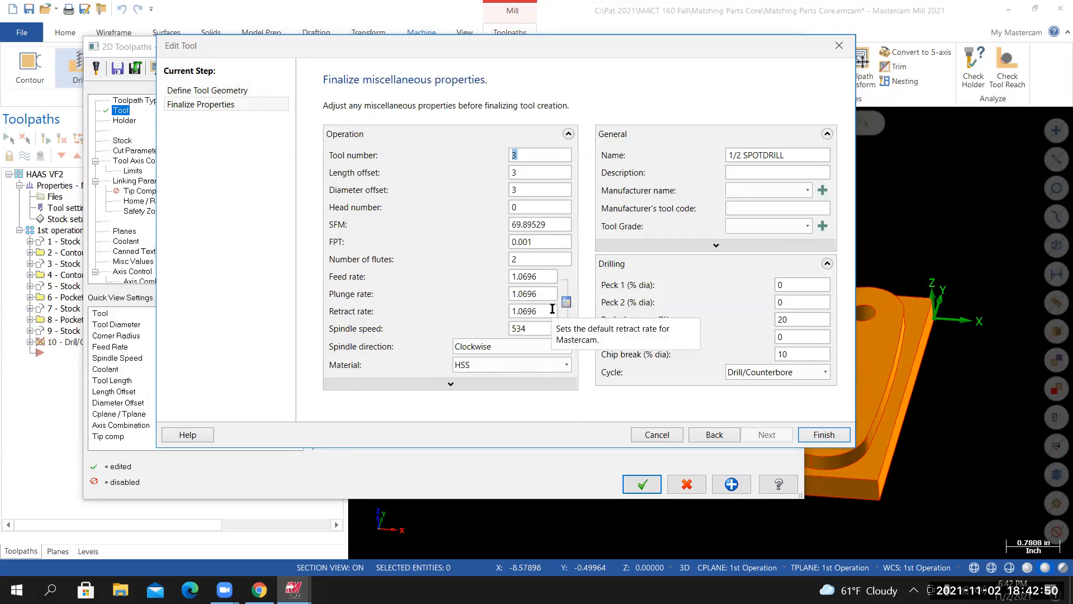
drag(527, 260, 483, 257)
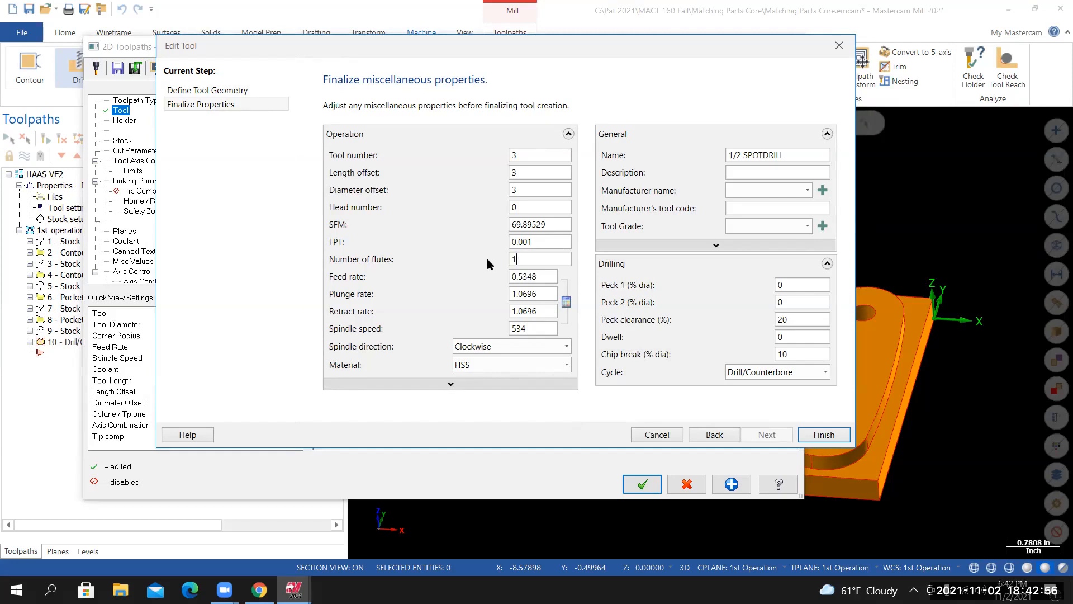
click(566, 302)
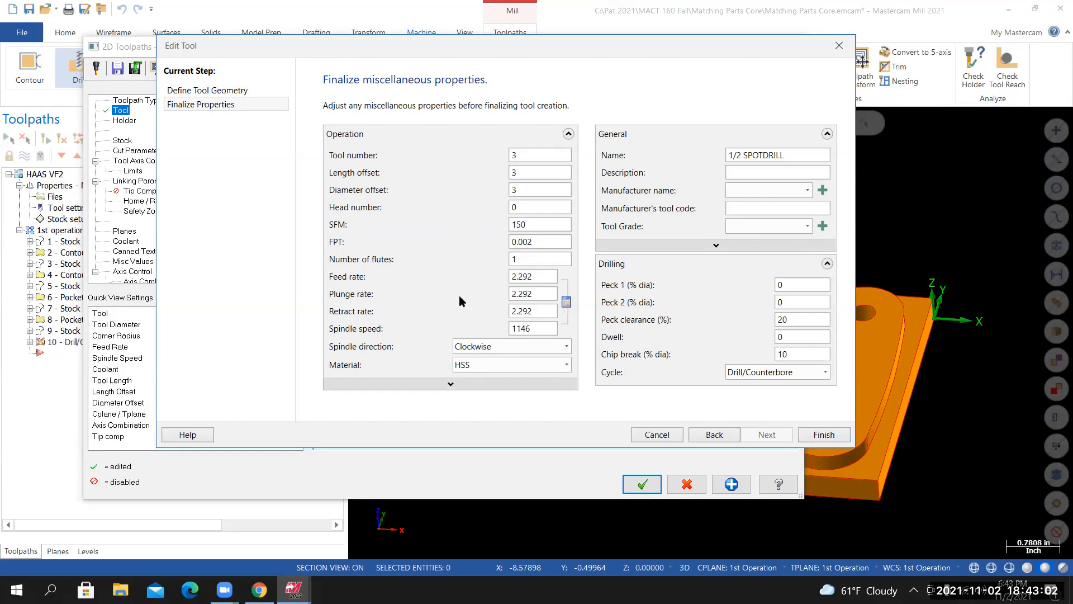
Turn flood coolant on in the spot drill's properties and finish editing the tool
click(400, 384)
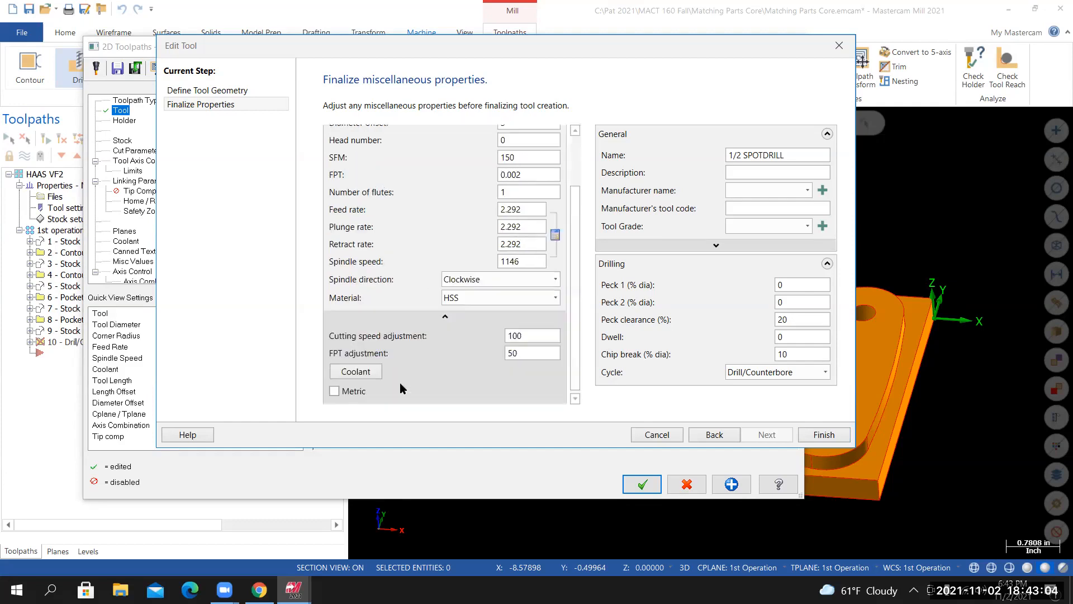
scroll(485, 313, up, 3)
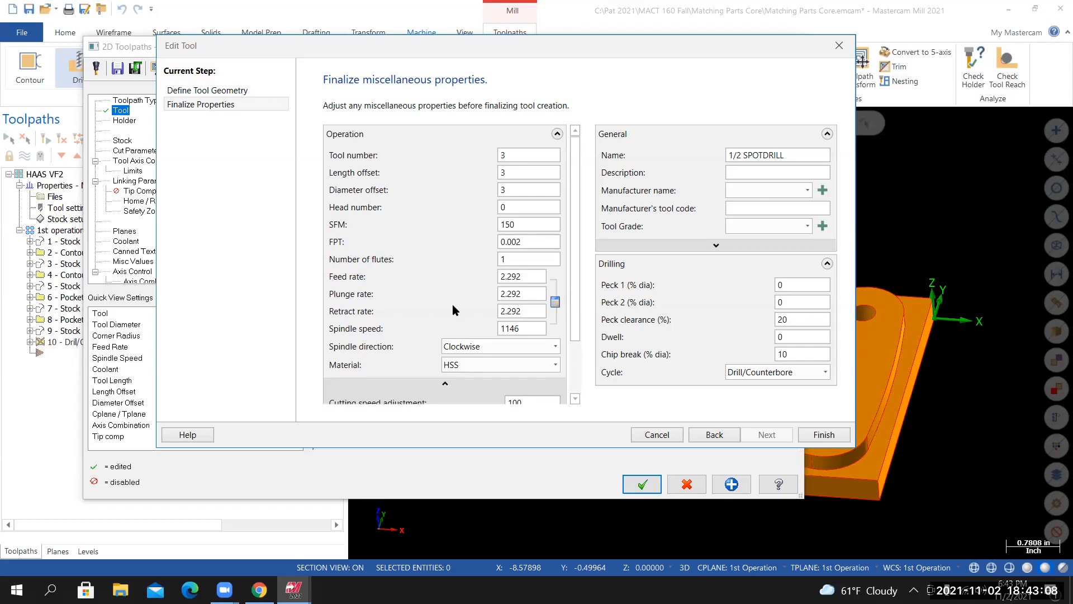
scroll(453, 305, down, 3)
click(355, 368)
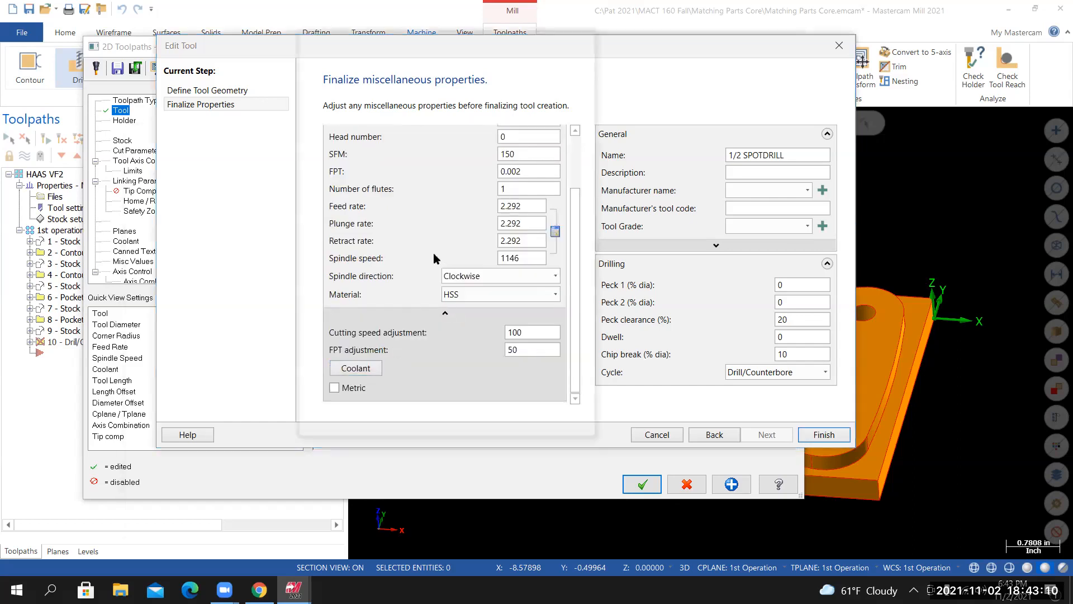
click(434, 96)
click(425, 117)
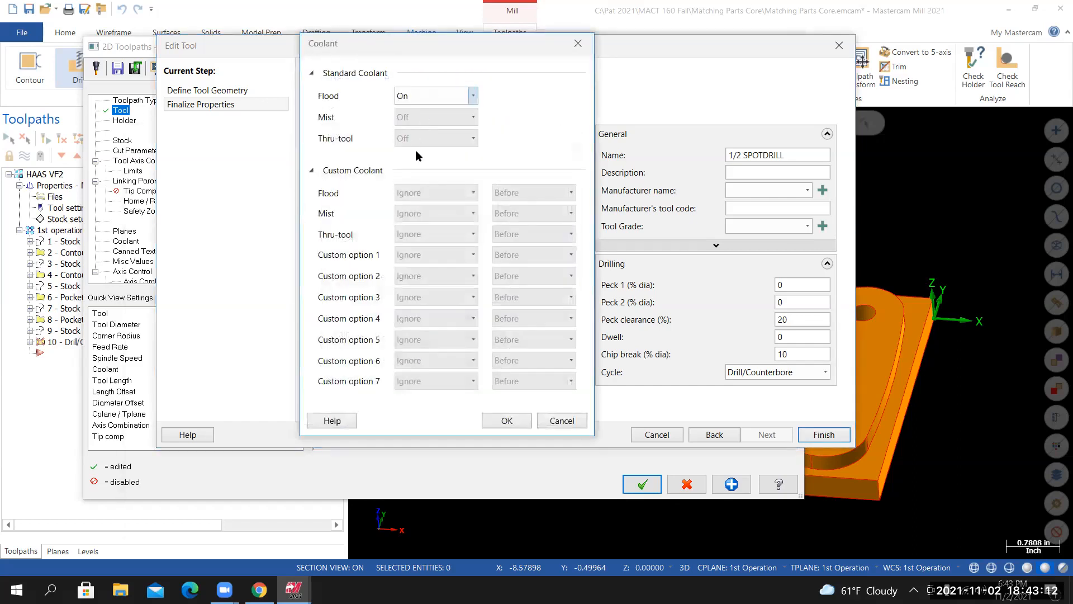
click(507, 421)
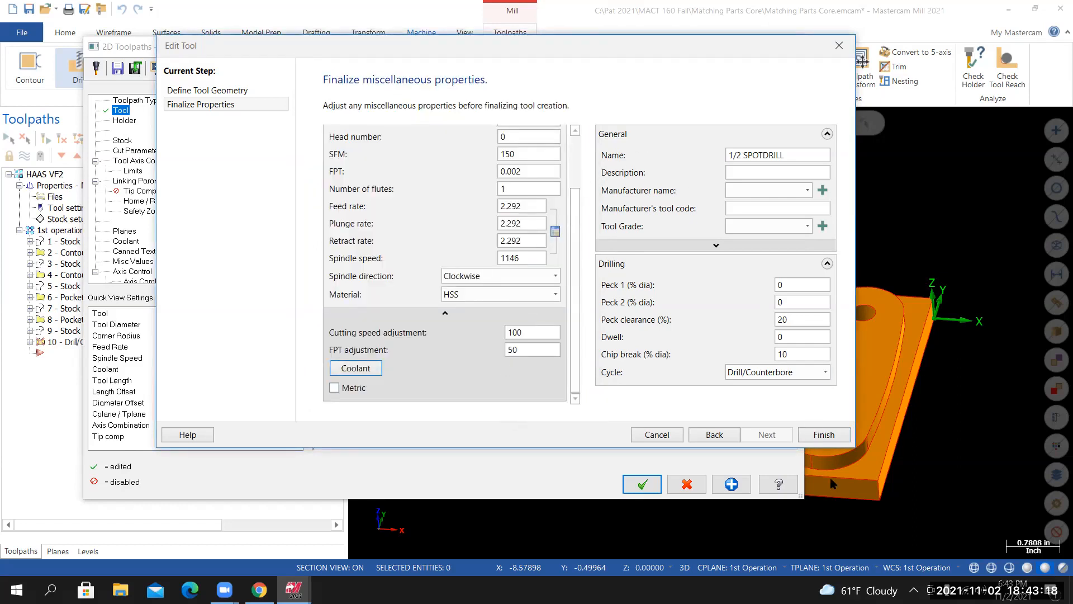
click(824, 434)
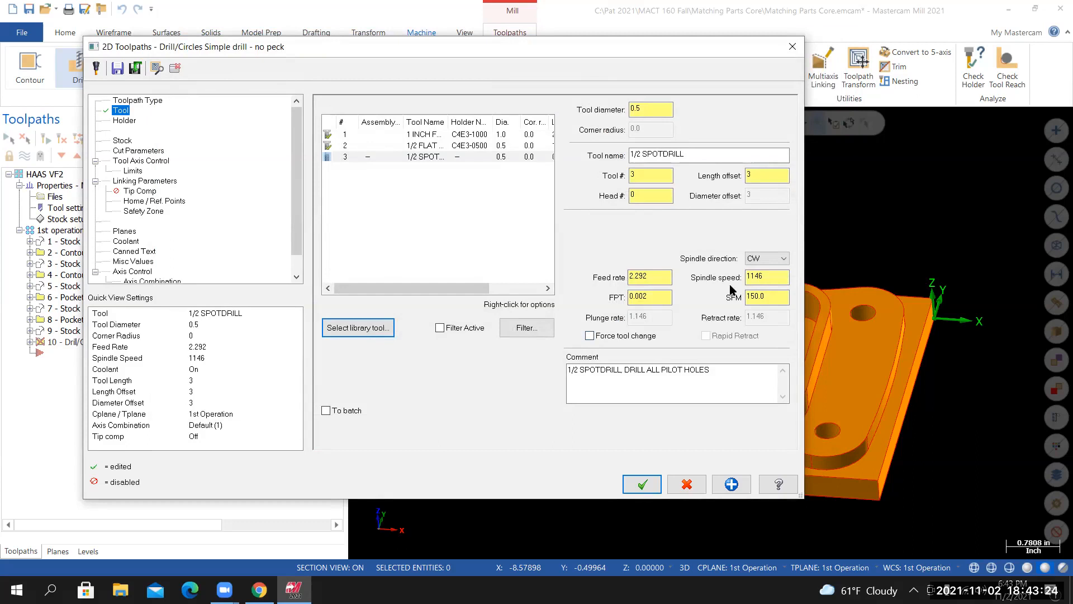
Set the spot drill's feed per tooth to 0.01 by entering the formula .5*.02
click(646, 298)
drag(657, 299, 629, 299)
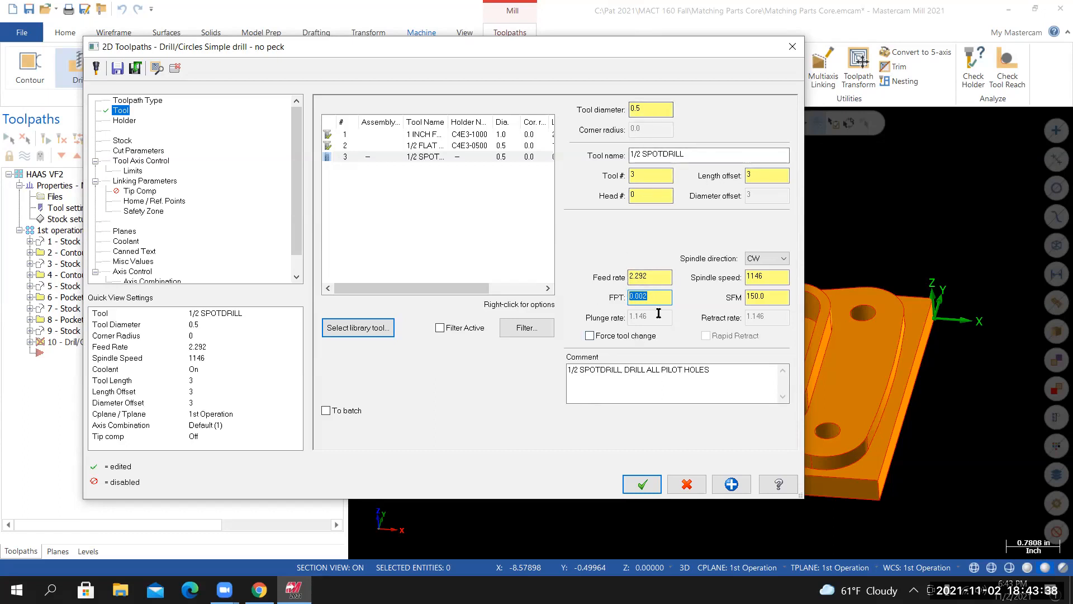
text(.5)
text(*.02)
key(Return)
Replace the toolpath comment with the copied tool name 1/2 SPOTDRILL followed by DRILL ALL PILOT HOLES
drag(718, 376, 426, 383)
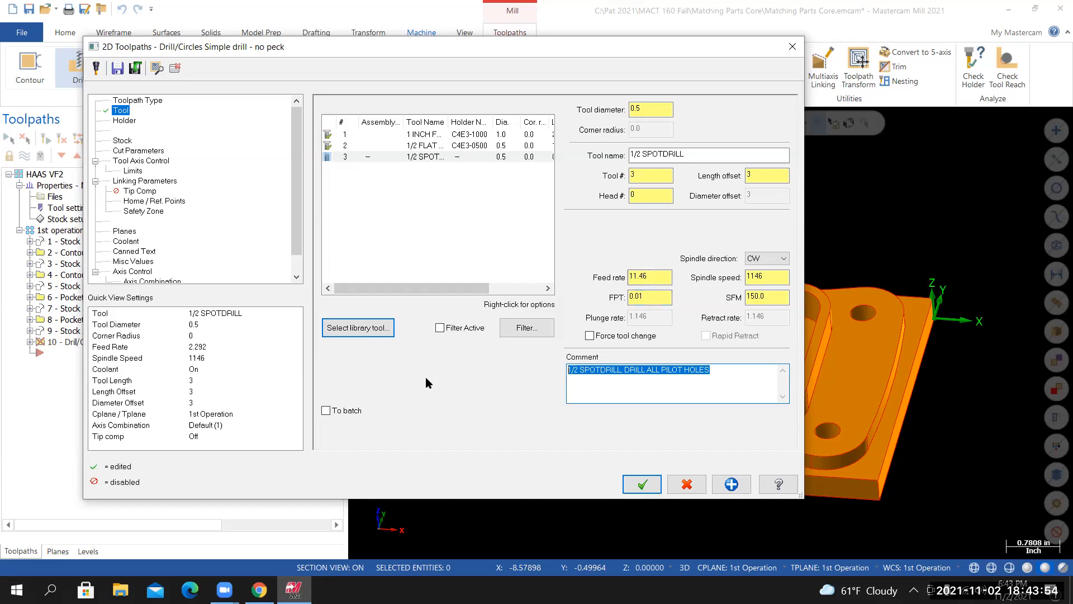
key(Delete)
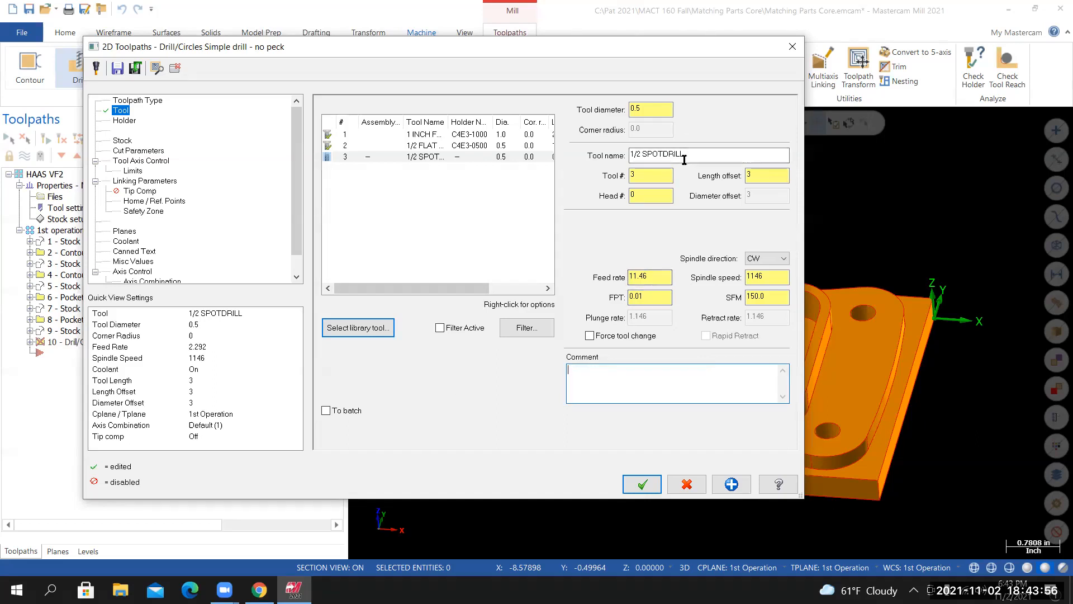
click(684, 155)
key(ctrl+c)
right_click(665, 159)
click(687, 199)
click(590, 369)
right_click(587, 374)
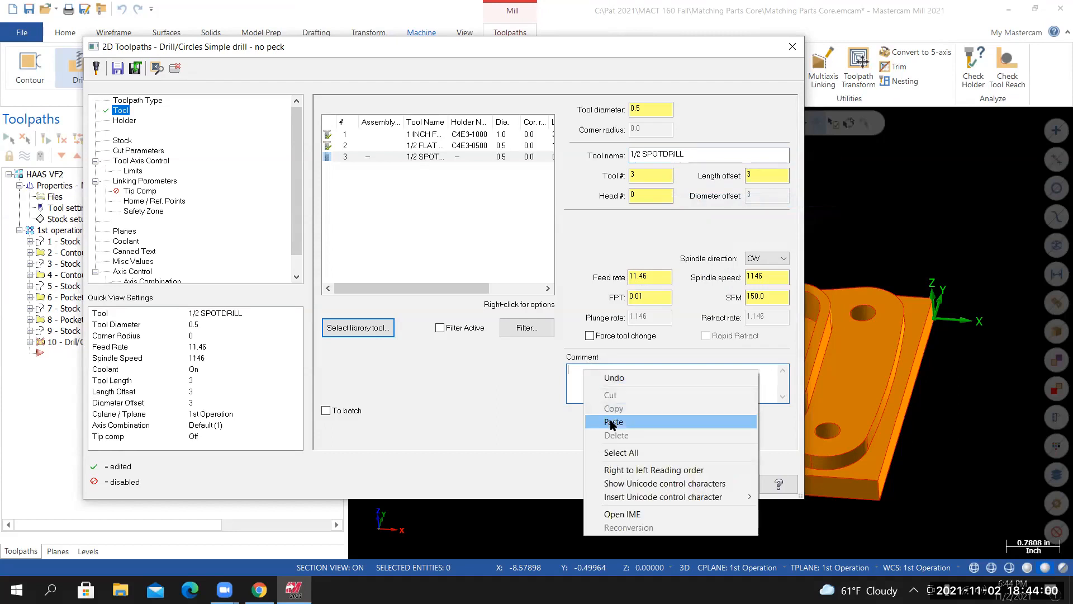
click(615, 422)
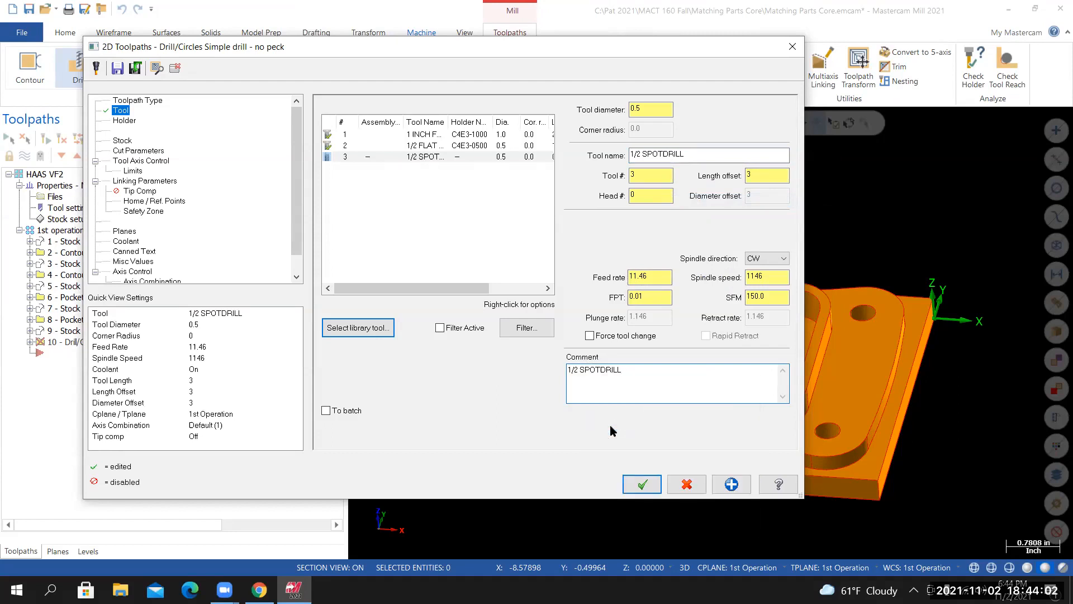
text(. dRILL ALL PILOT HOLES)
Load the CT40-in holder library and assign holder C4C3-0032 to the spot drill
click(133, 124)
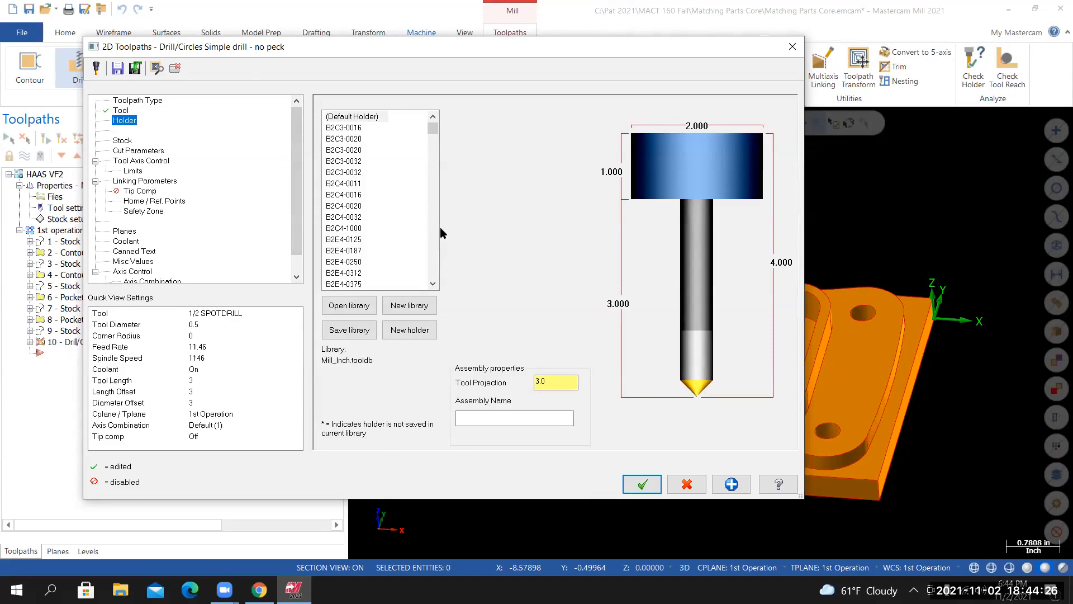
click(348, 307)
scroll(459, 291, down, 2)
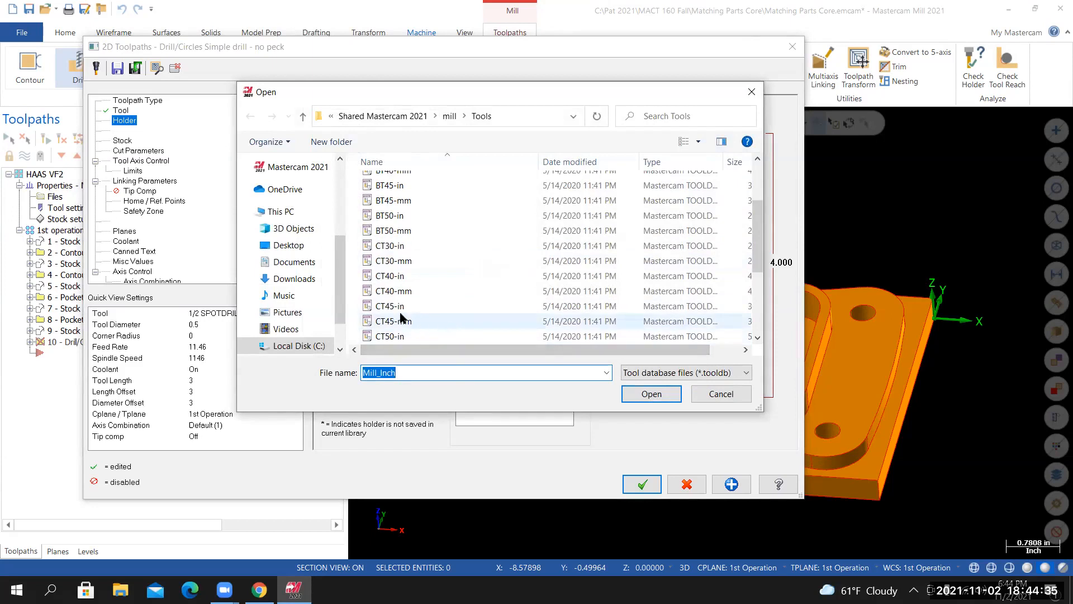
click(389, 275)
click(649, 394)
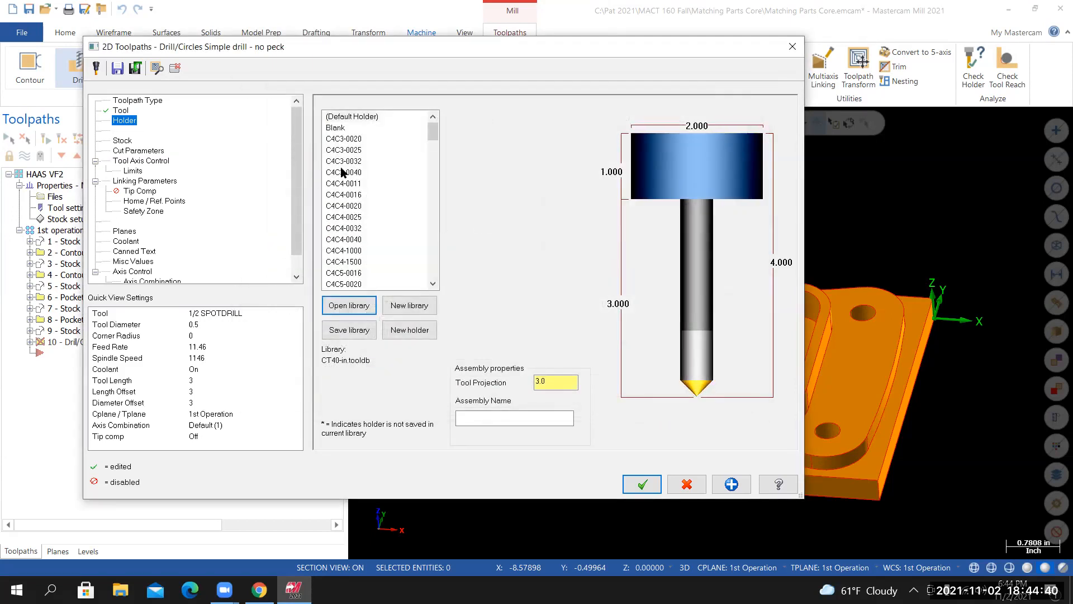
click(342, 162)
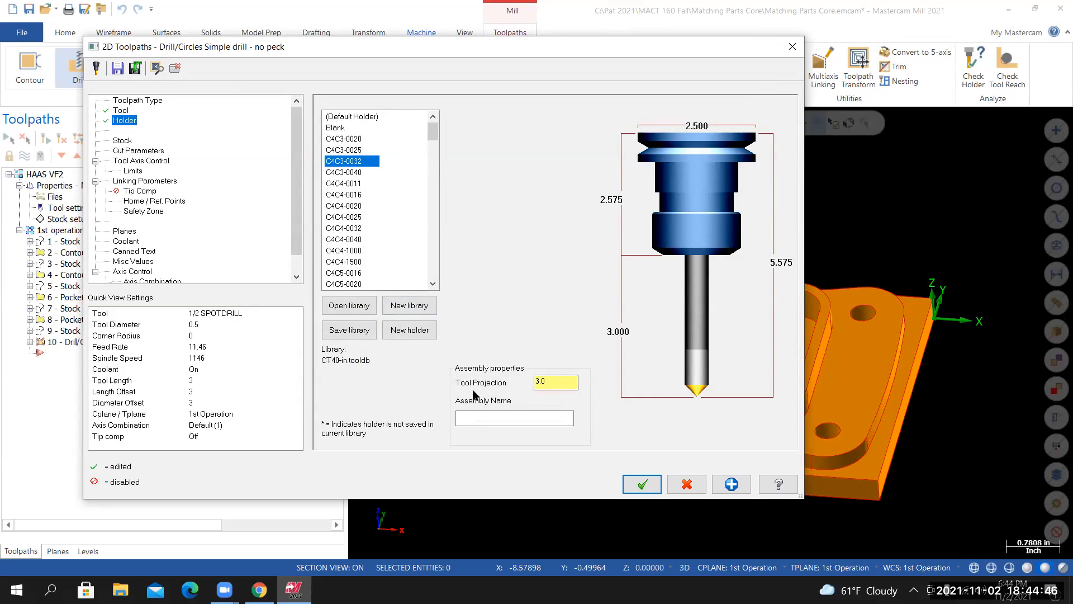
Set the spot drill's tool projection to 1.5 and check the holder data against the course's tool list in Chrome
drag(548, 381, 525, 382)
text(1.5)
key(Return)
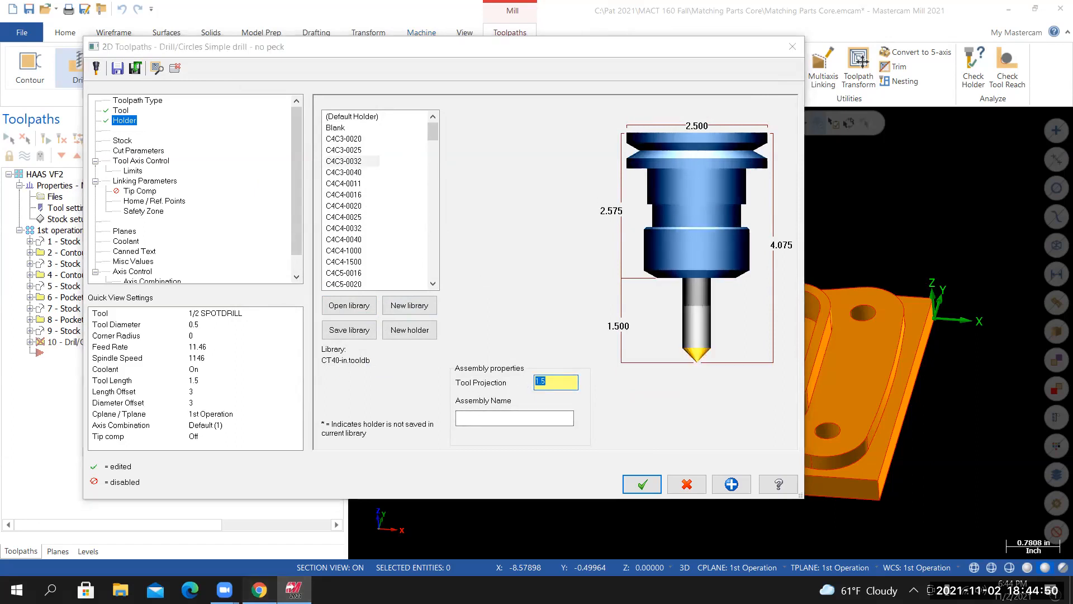
click(259, 589)
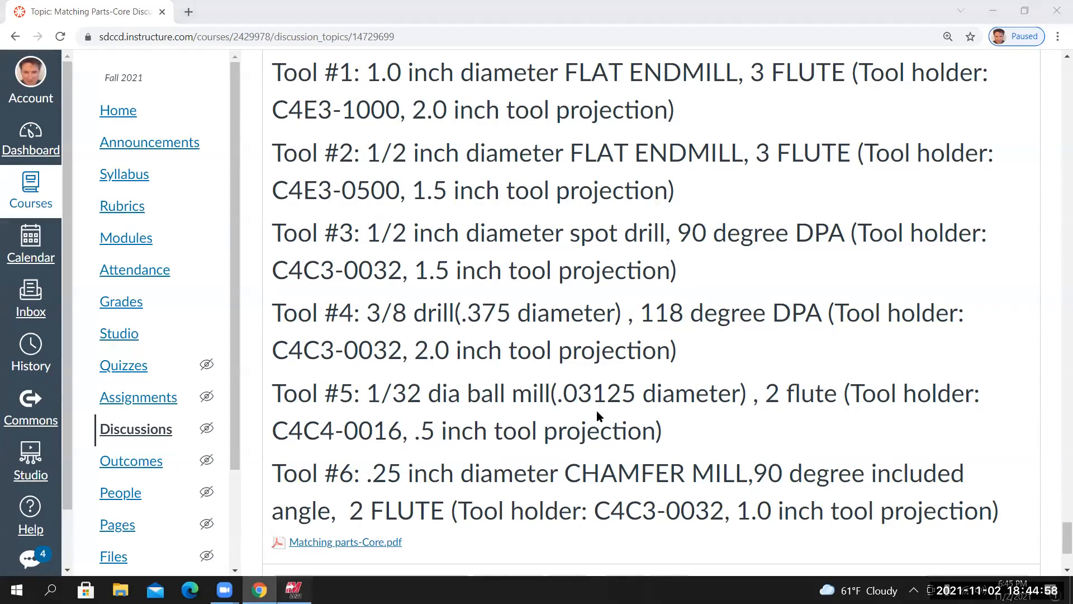
key(alt+Tab)
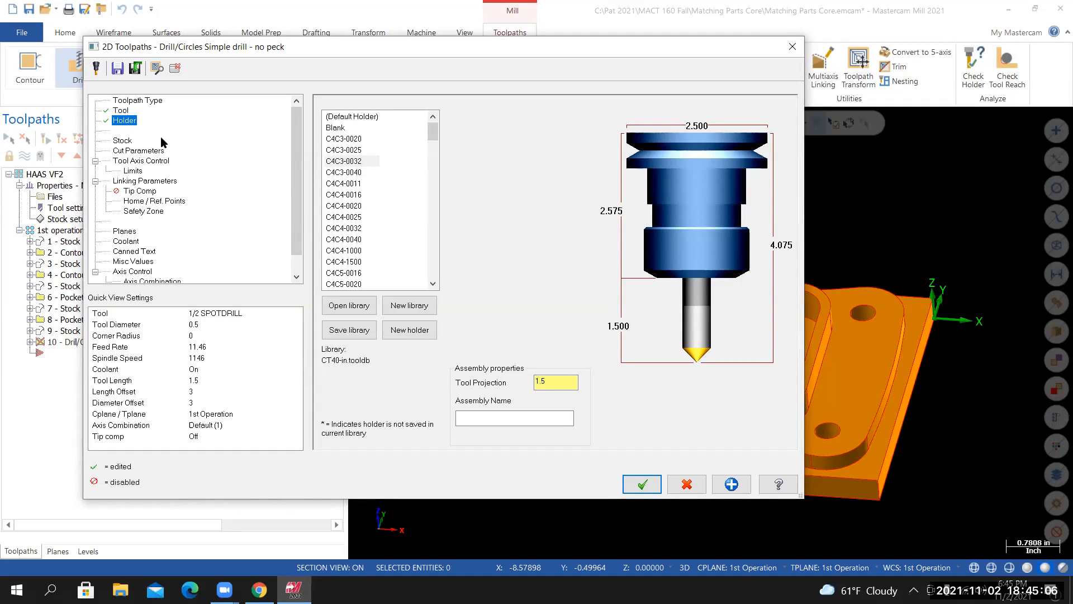
Enable the clearance height in the drilling toolpath's linking parameters and set it to 3.0 absolute
click(140, 150)
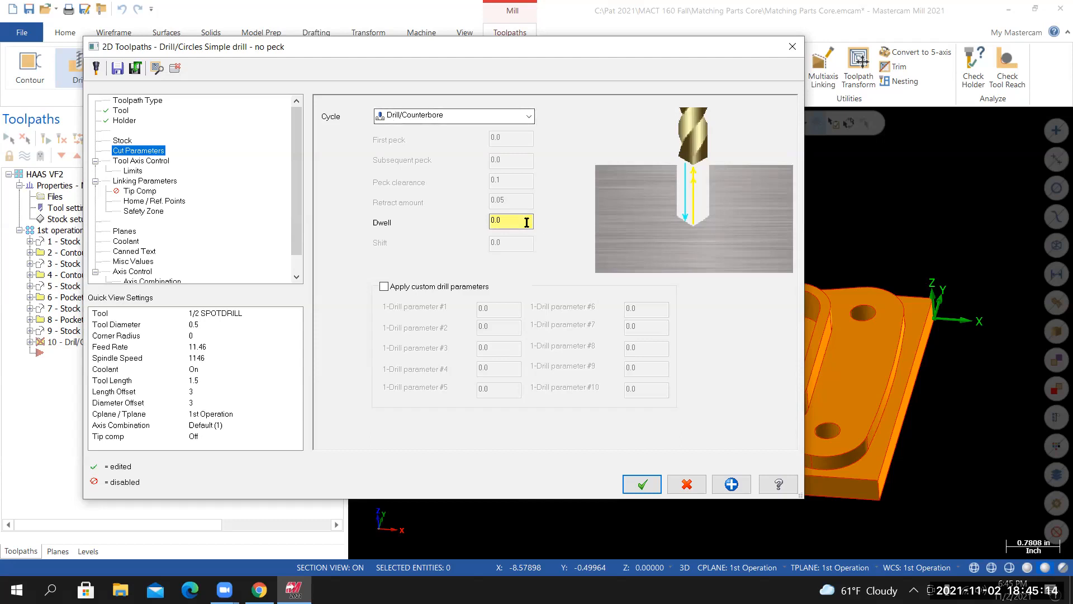
drag(514, 221, 495, 219)
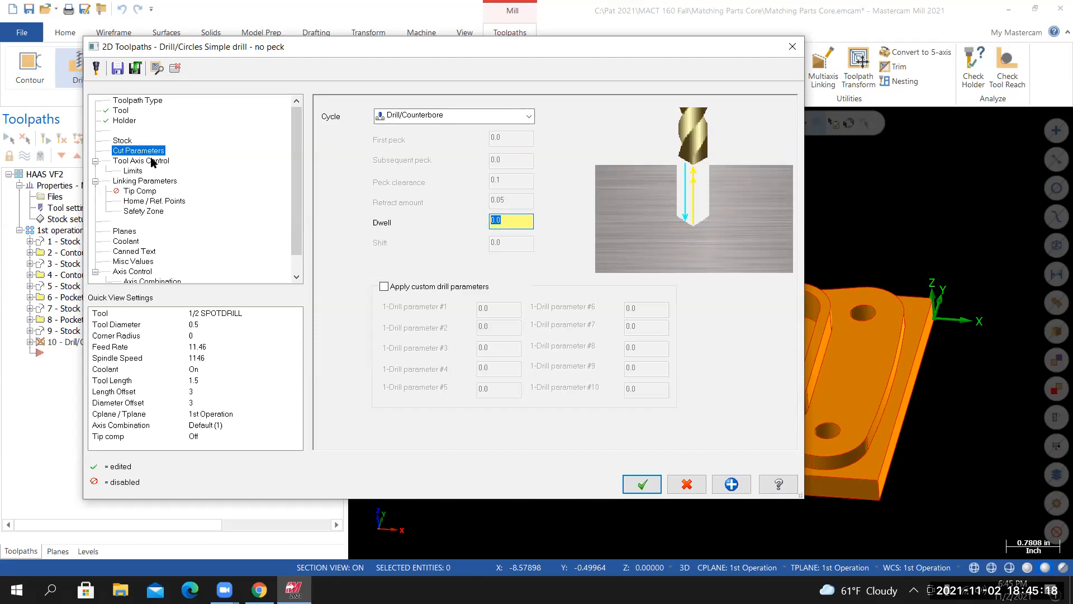
click(154, 182)
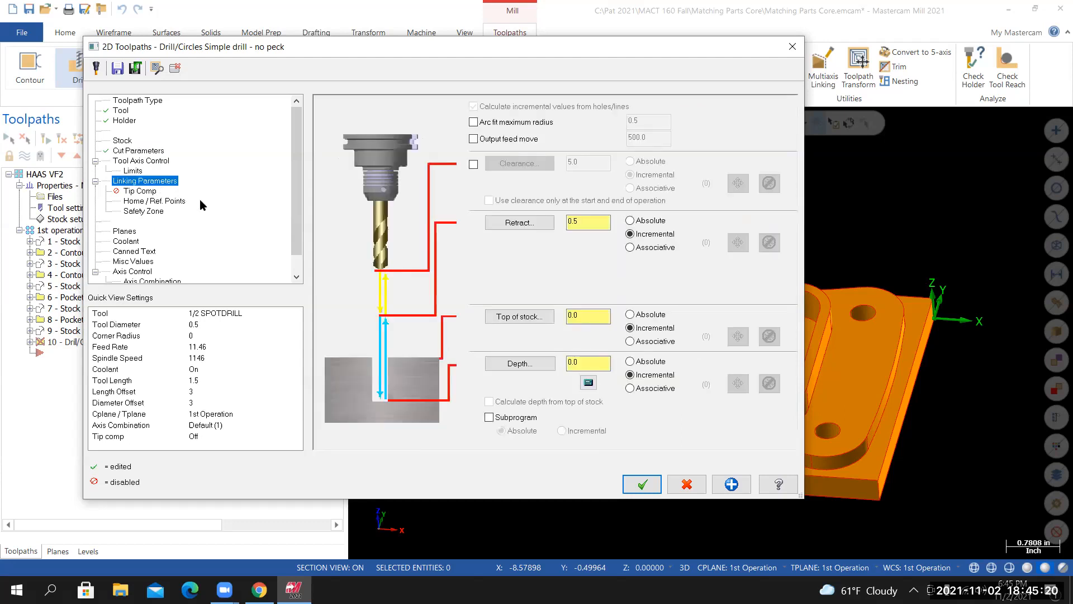
click(473, 164)
drag(598, 165, 540, 165)
text(3)
key(Return)
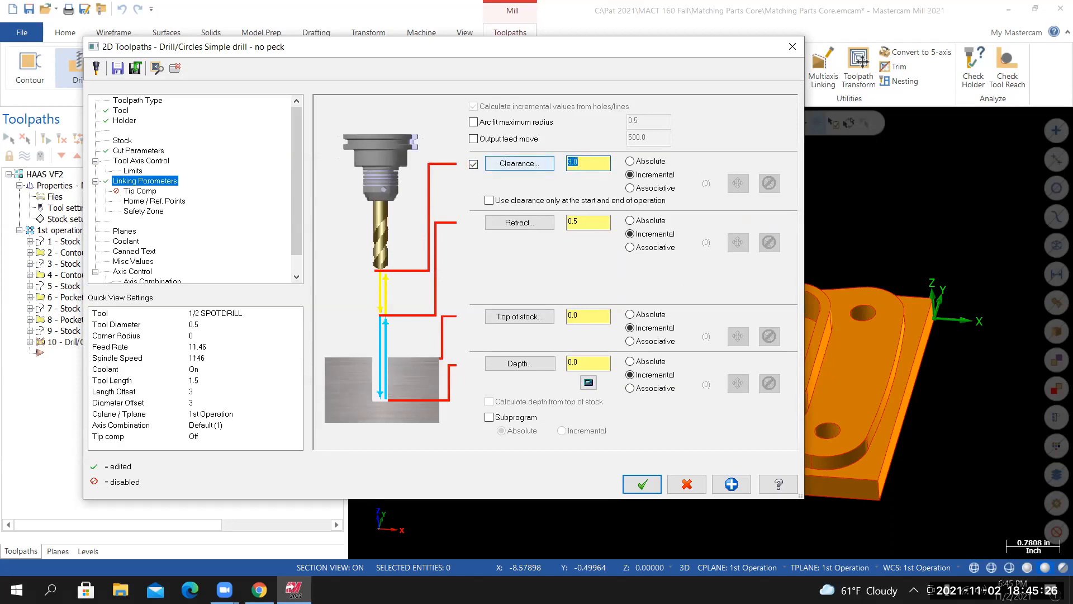
click(630, 162)
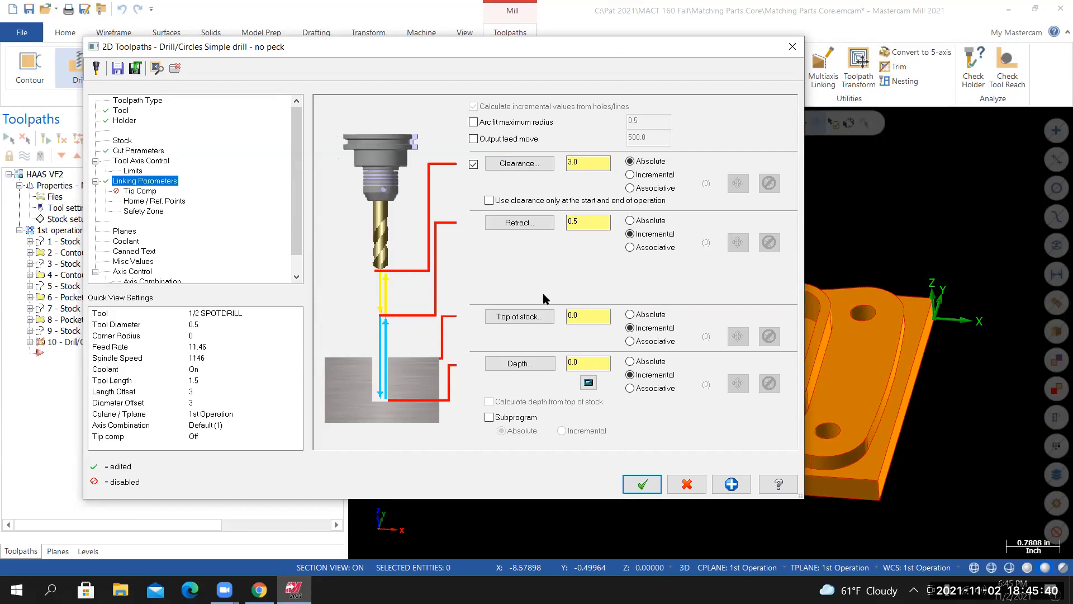
drag(550, 47, 355, 448)
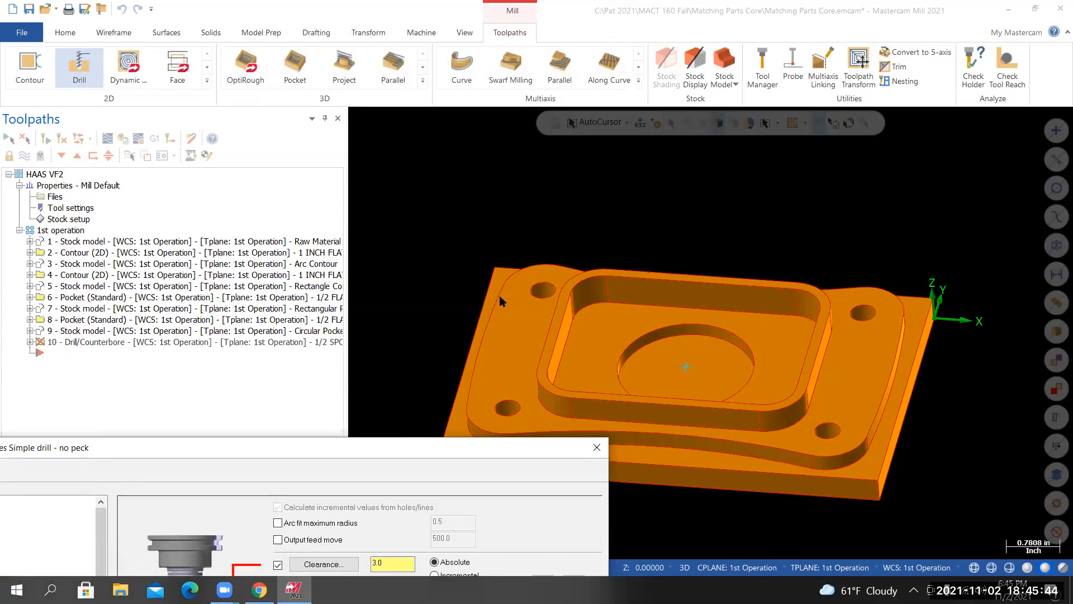
drag(341, 448, 542, 106)
click(494, 260)
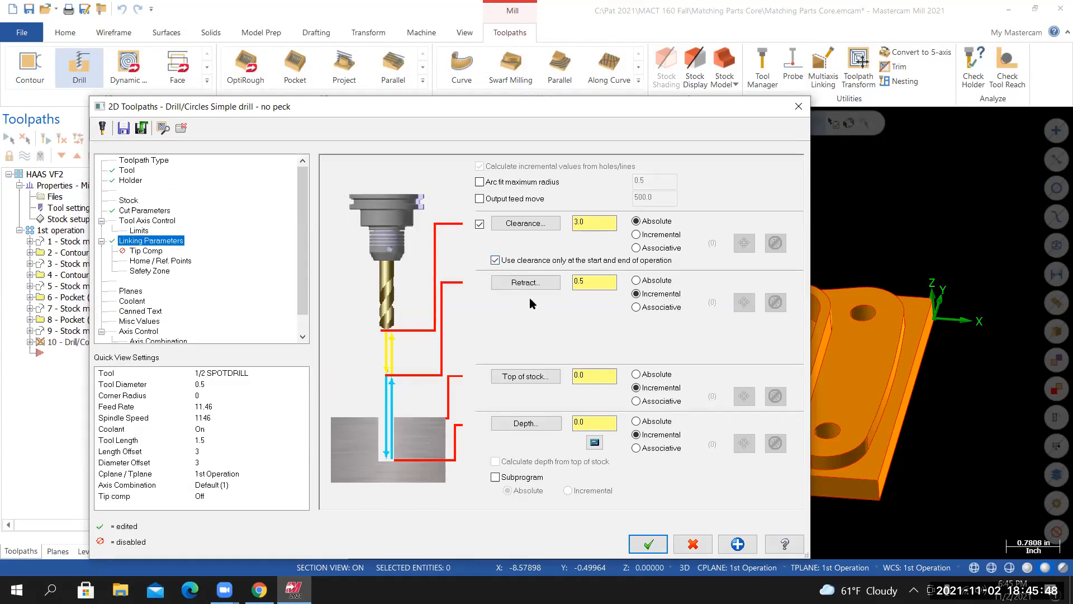
click(495, 260)
Set the retract to 1.1 absolute and pick the absolute top of stock, 0.62, from the surface around the corner holes
click(598, 285)
text(1.1)
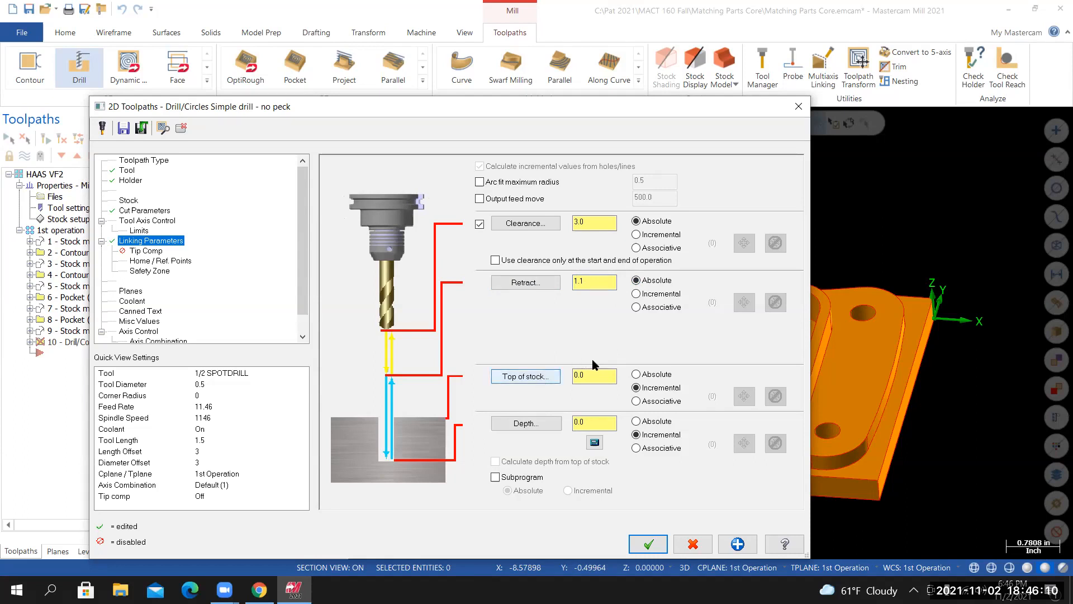
click(636, 374)
click(533, 373)
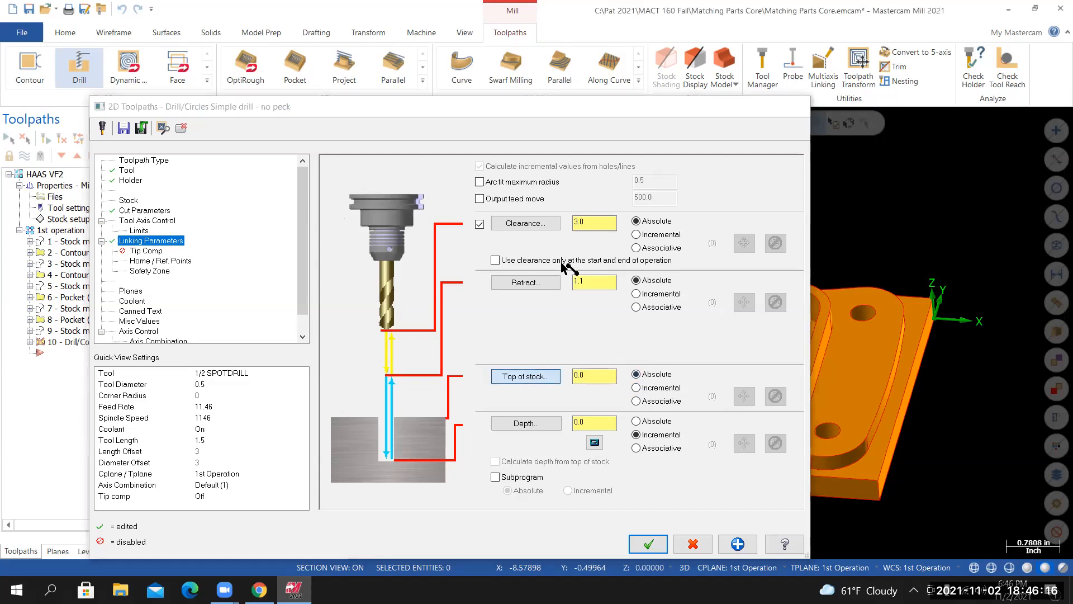
click(538, 283)
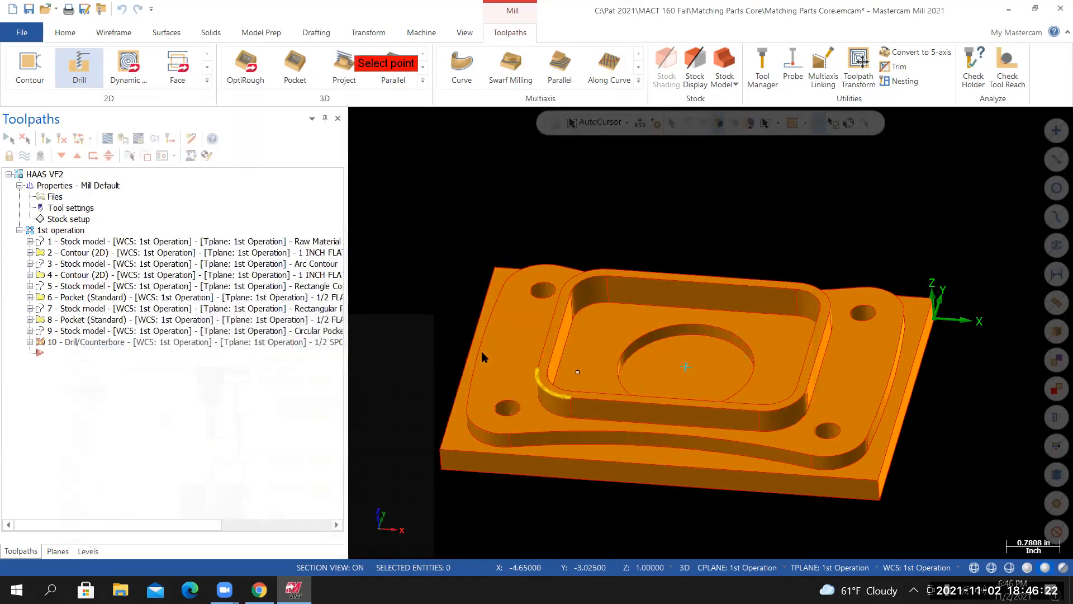
click(481, 351)
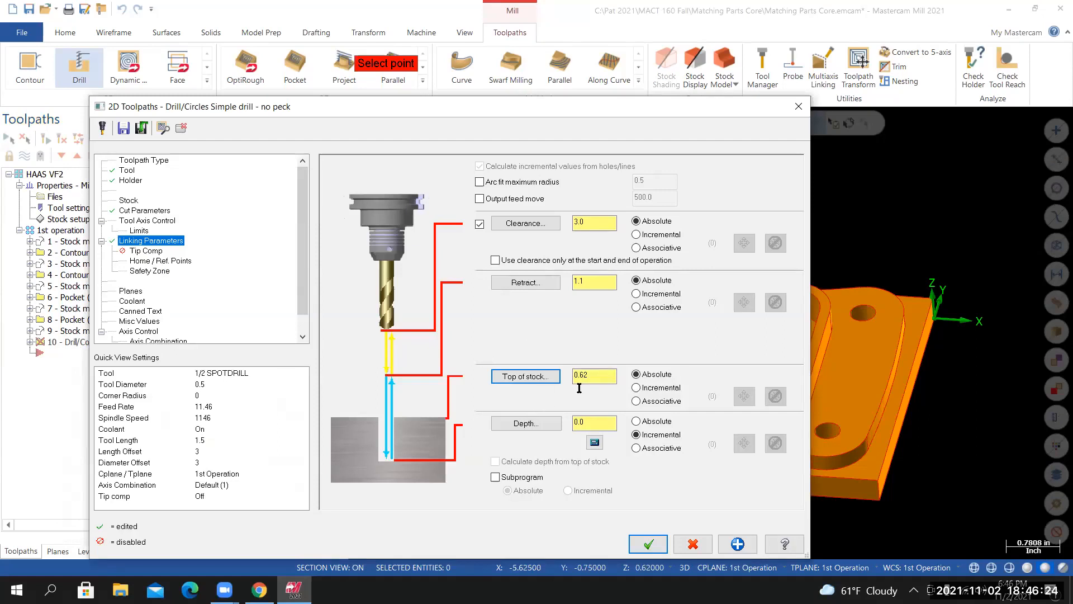
Set the absolute depth to 0.4325 using the depth calculator with a .375 finish diameter, and generate the spot drill toolpath
click(637, 421)
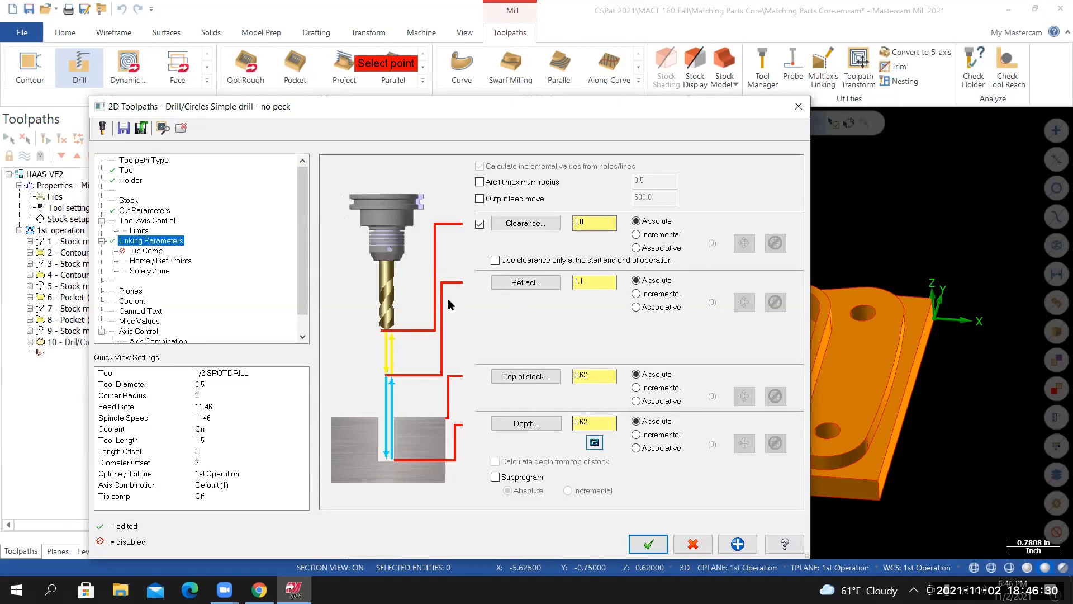
click(570, 209)
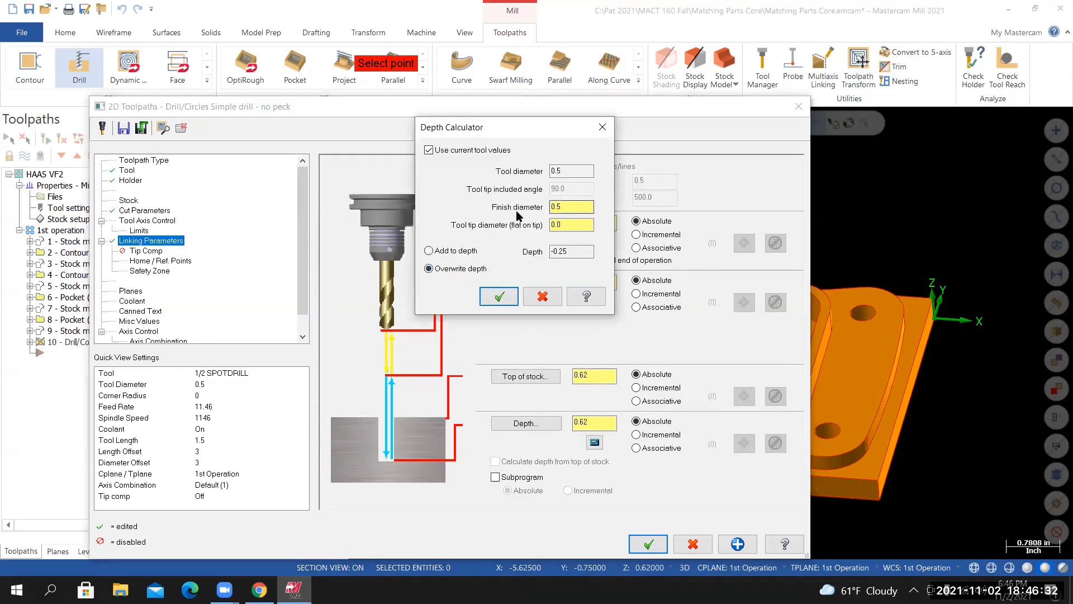
key(BackSpace)
key(BackSpace)
key(BackSpace)
text(.375)
key(Tab)
click(498, 296)
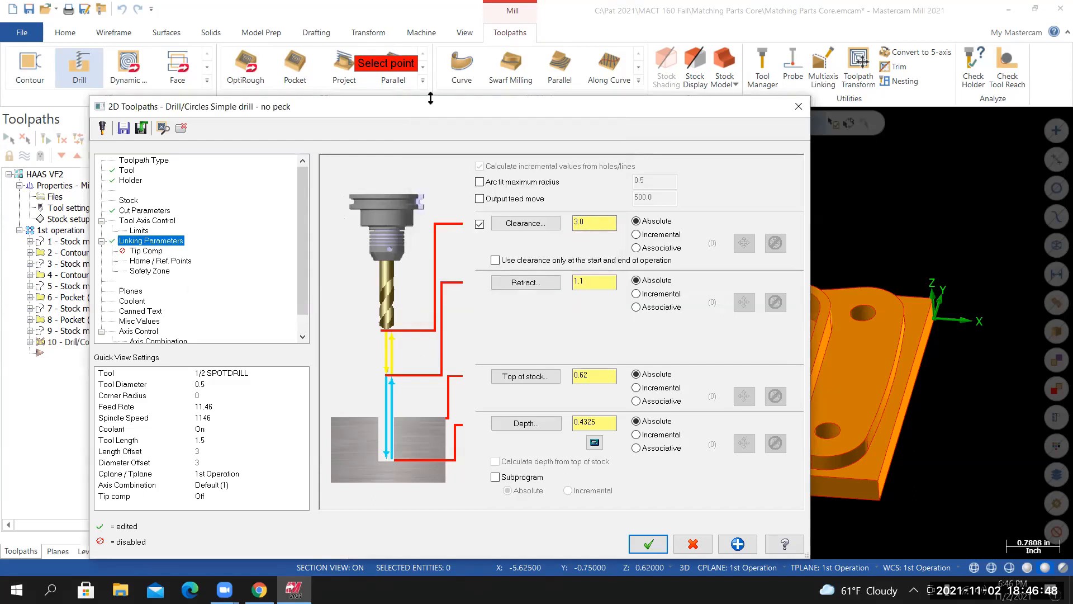
click(648, 544)
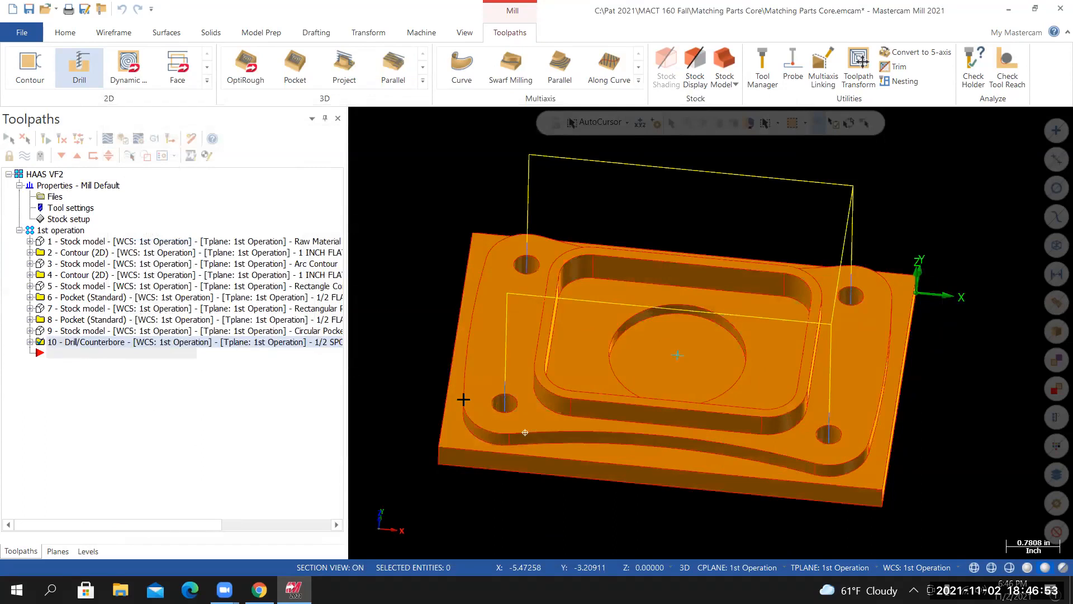
Reopen the spot drill operation's linking parameters and repick the top of stock at a corner hole
middle_drag(463, 398, 500, 399)
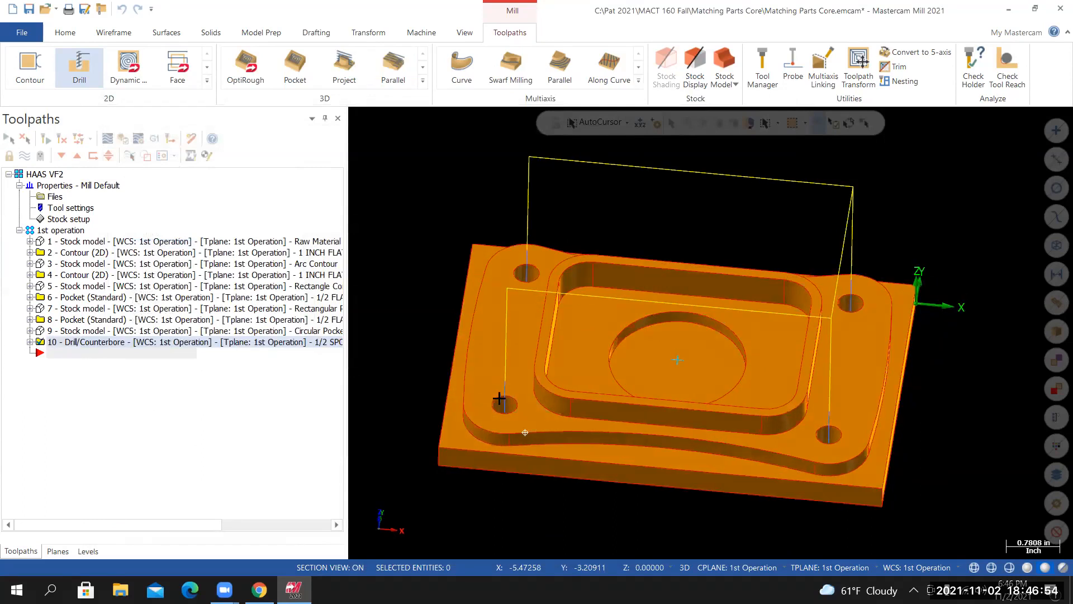
click(30, 342)
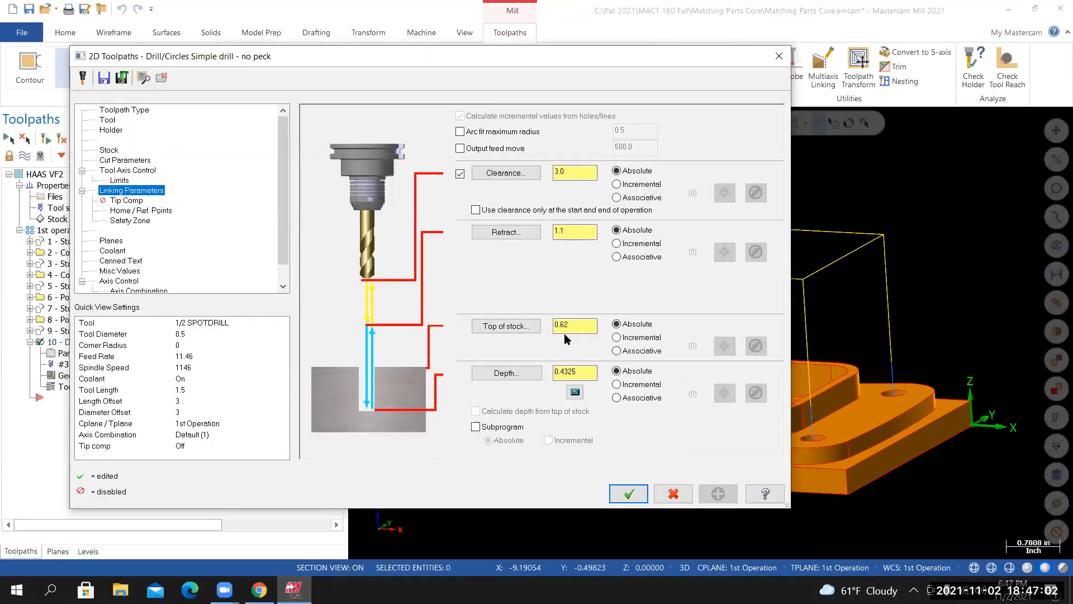
click(506, 326)
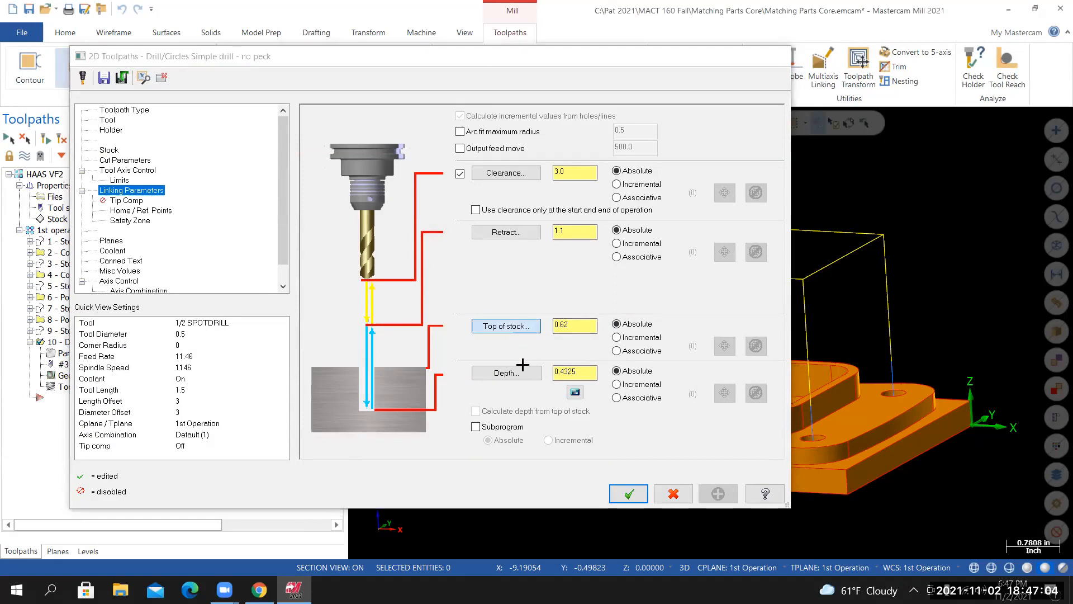
middle_drag(529, 445, 477, 453)
click(521, 442)
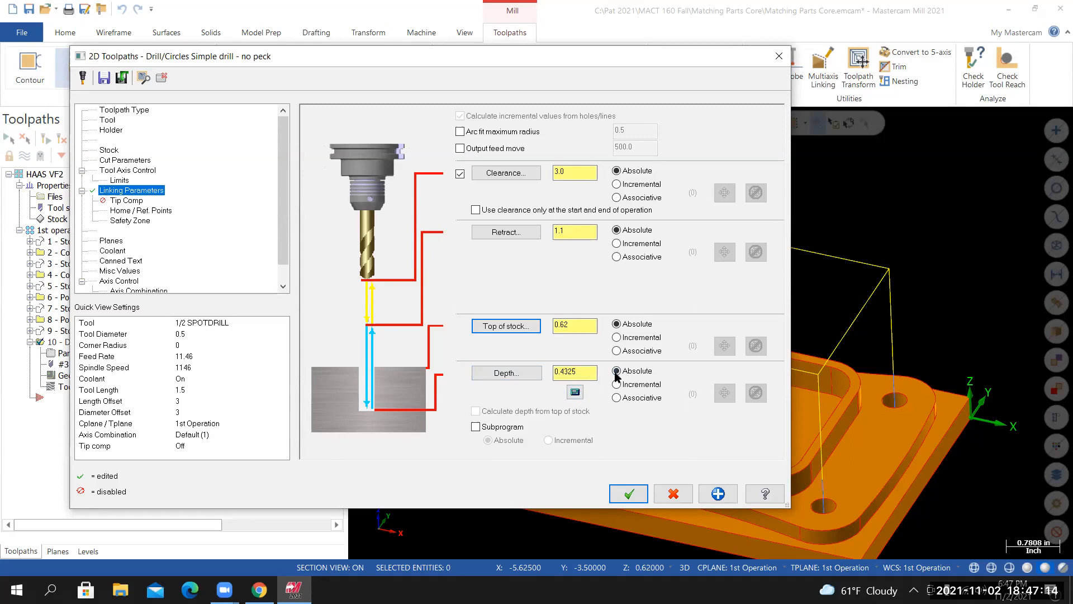
Review the finish diameter and depth options in the depth calculator and accept the spot drill's parameters
click(576, 393)
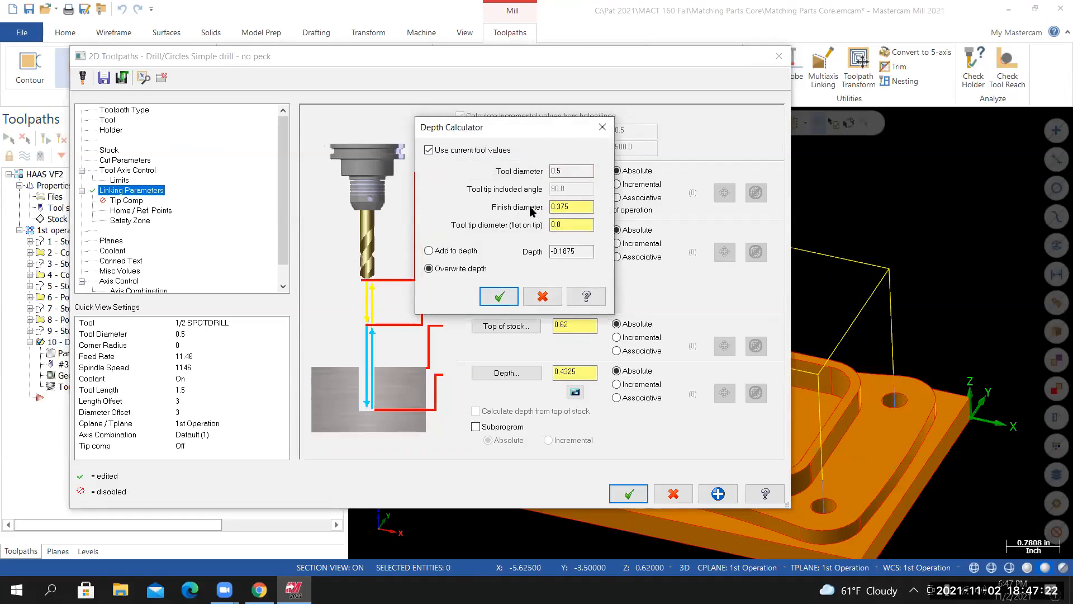
double_click(560, 206)
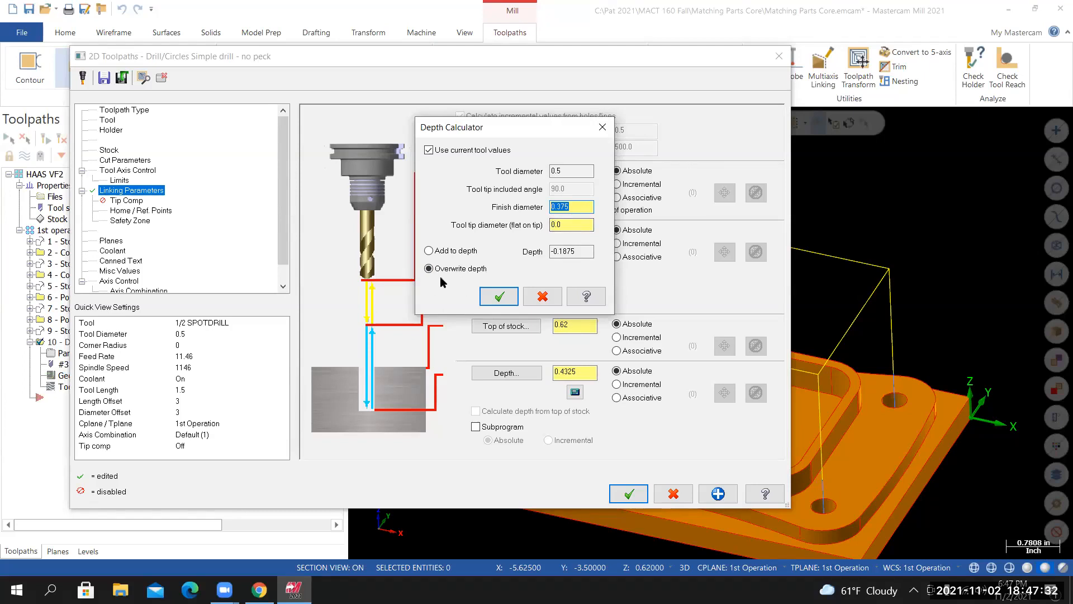
click(498, 297)
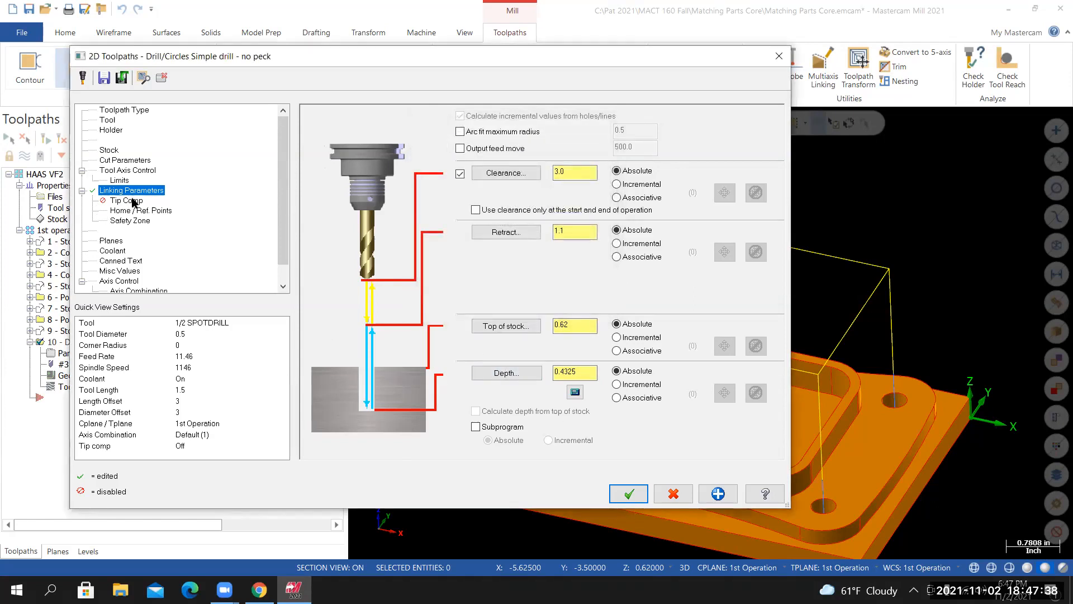
click(630, 494)
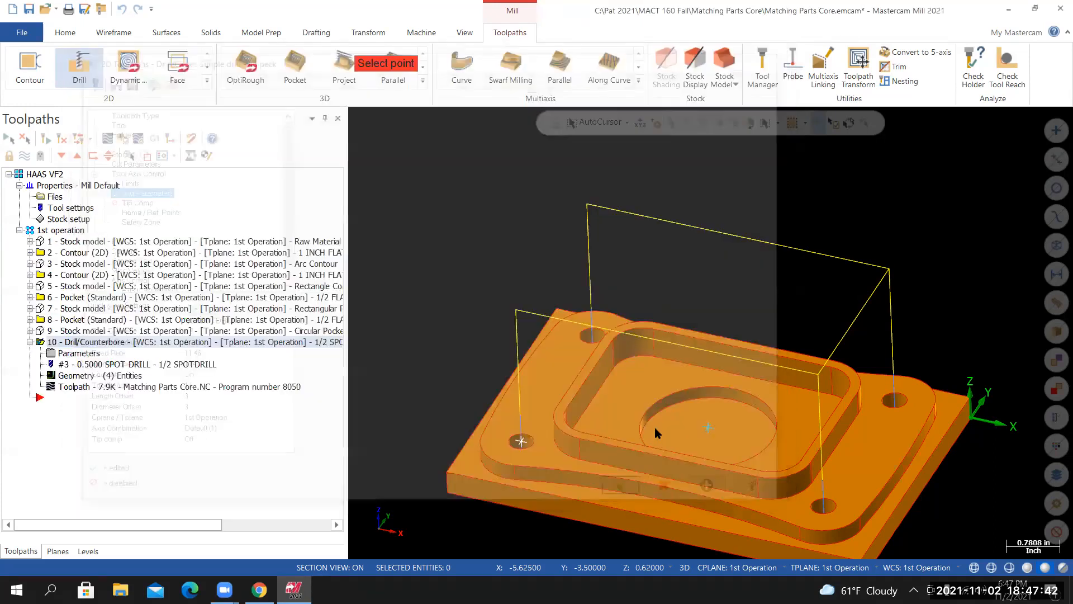
Inspect the spot drill's moves between holes and restrict clearance to the start and end of the operation
middle_drag(650, 446, 685, 501)
scroll(686, 501, down, 2)
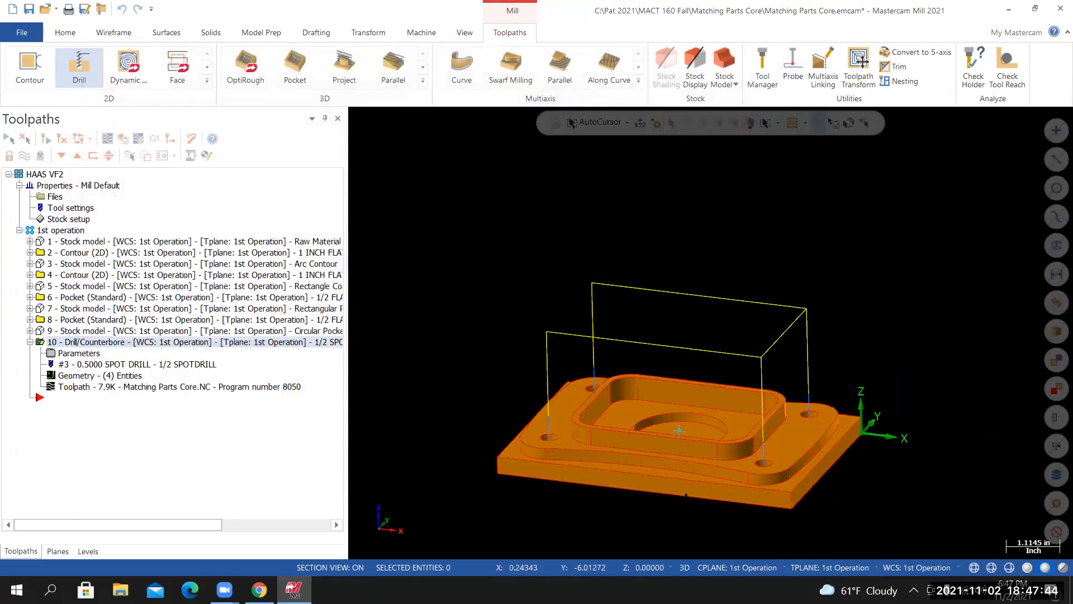
scroll(690, 495, up, 3)
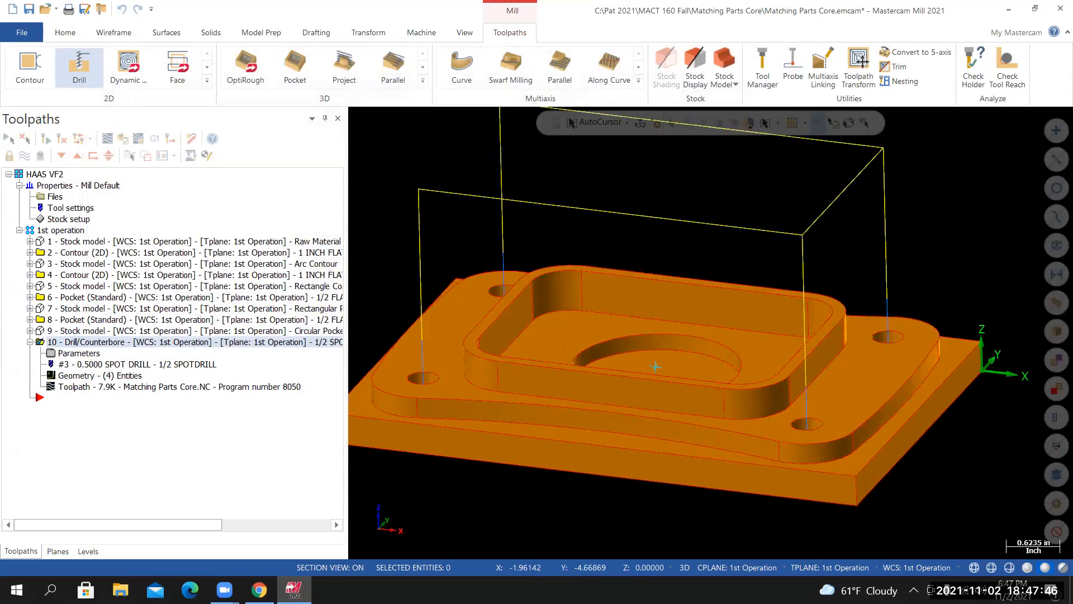
scroll(649, 481, down, 5)
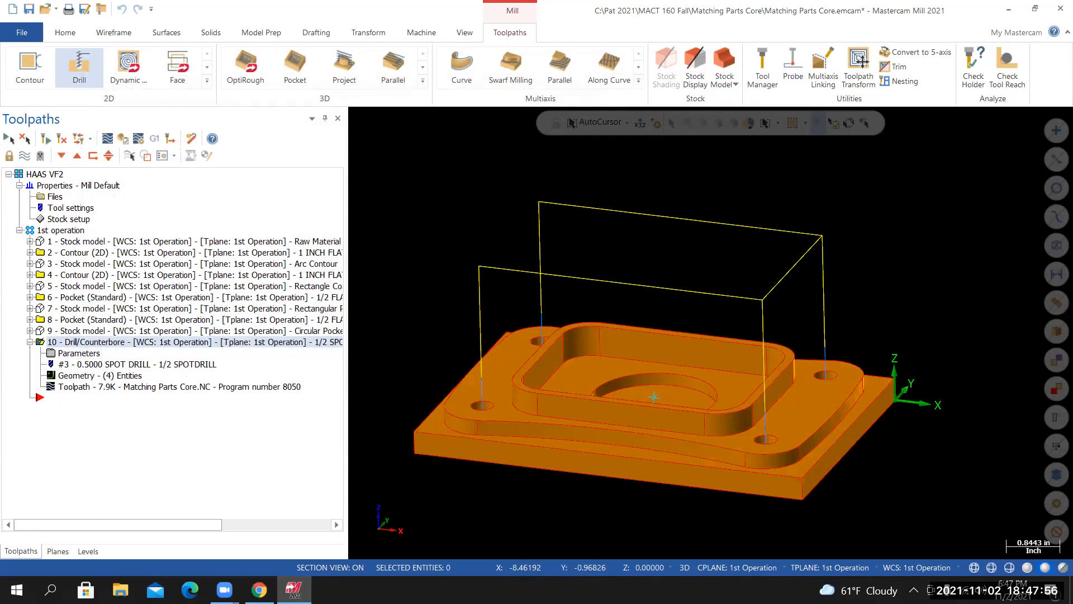
click(78, 353)
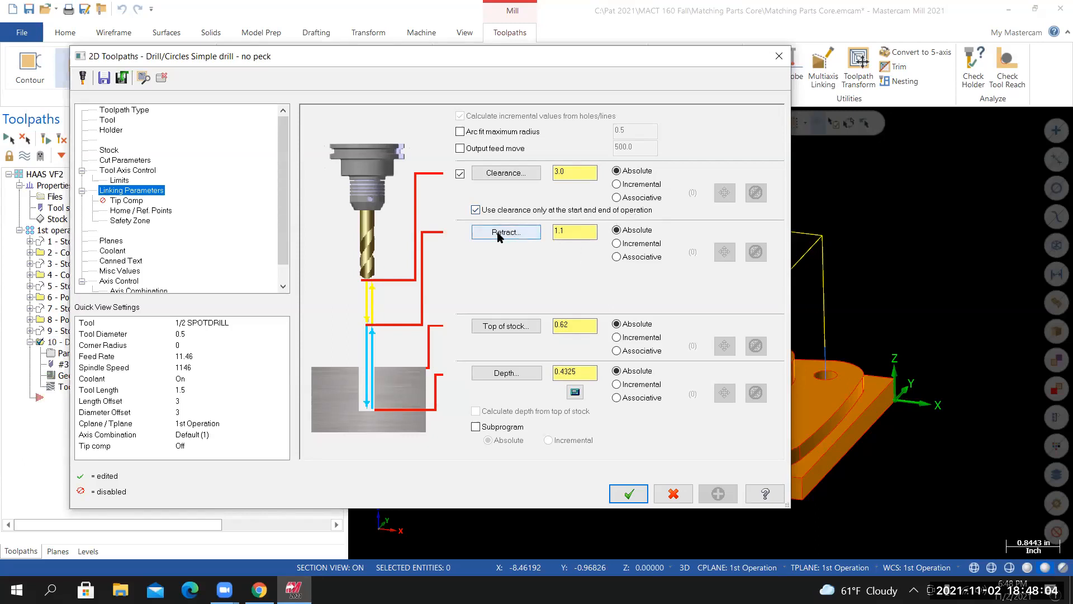
click(629, 494)
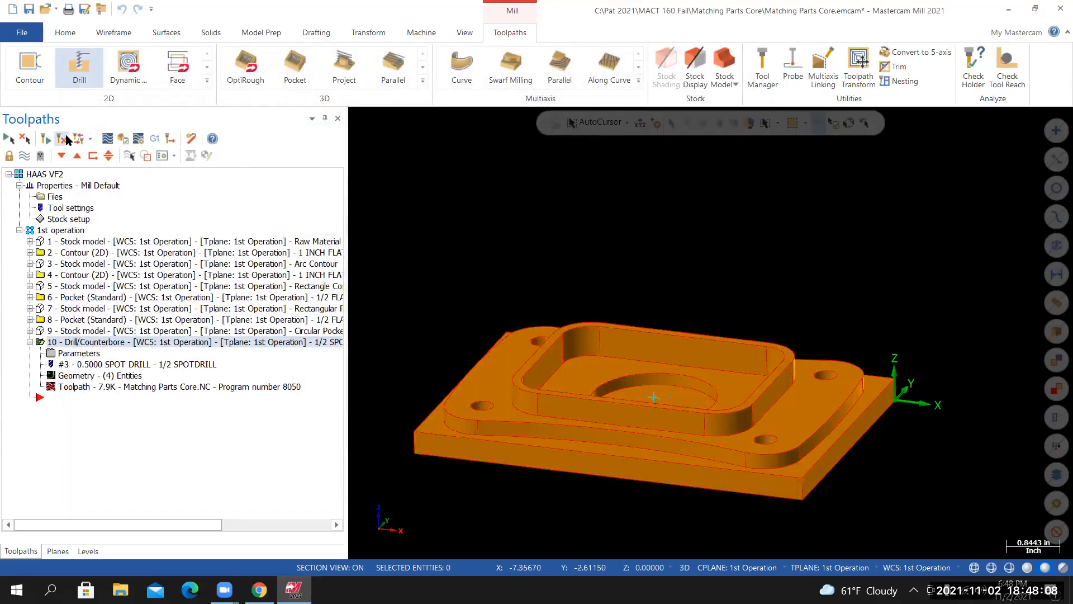
Regenerate the spot drill operation's toolpath and inspect its clearance and retract moves around the four corner holes
click(66, 139)
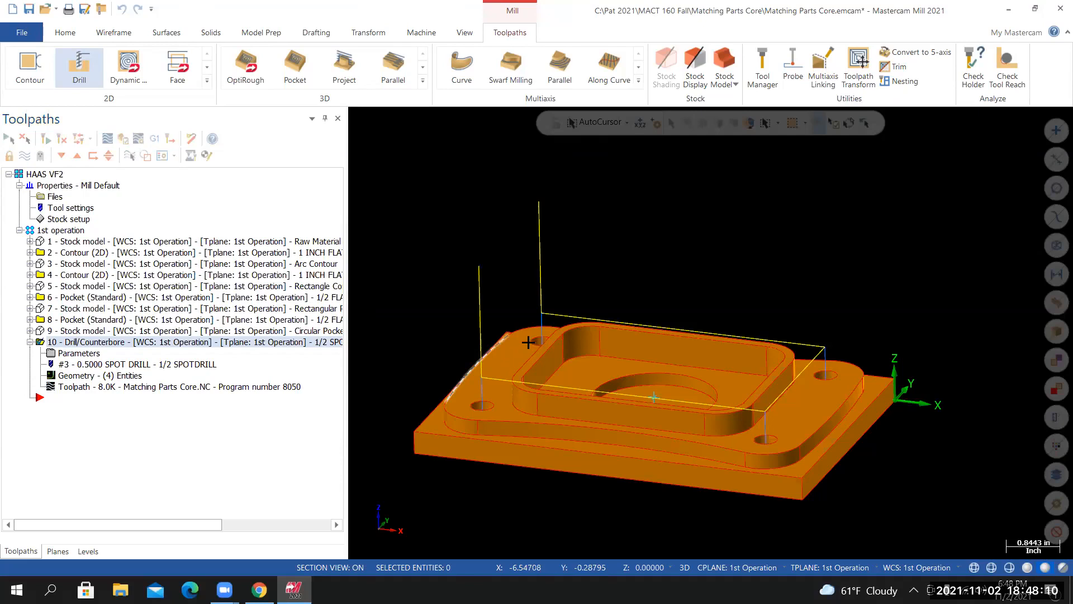
middle_drag(523, 347, 501, 357)
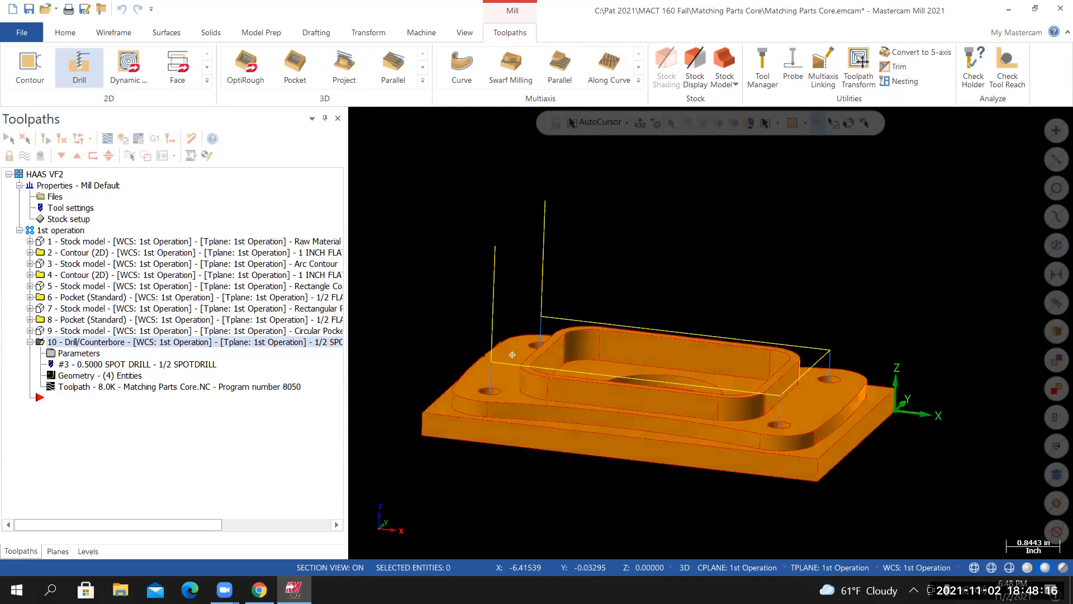
middle_drag(635, 371, 604, 304)
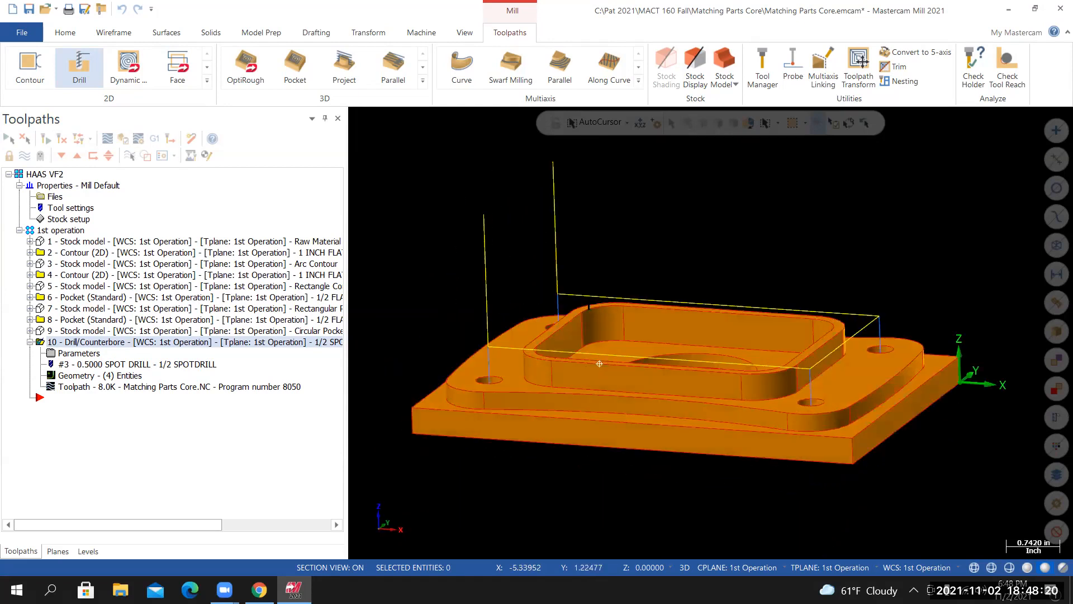
mouse_move(558, 364)
middle_down()
mouse_move(548, 376)
mouse_move(569, 350)
middle_up()
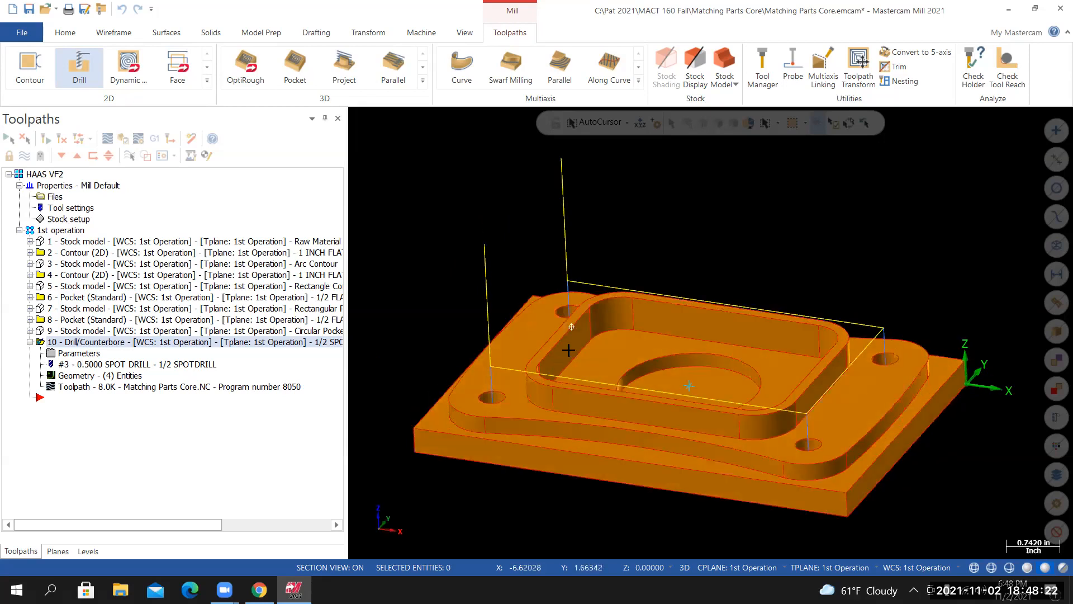
middle_drag(697, 412, 620, 415)
scroll(651, 410, up, 3)
scroll(620, 414, down, 2)
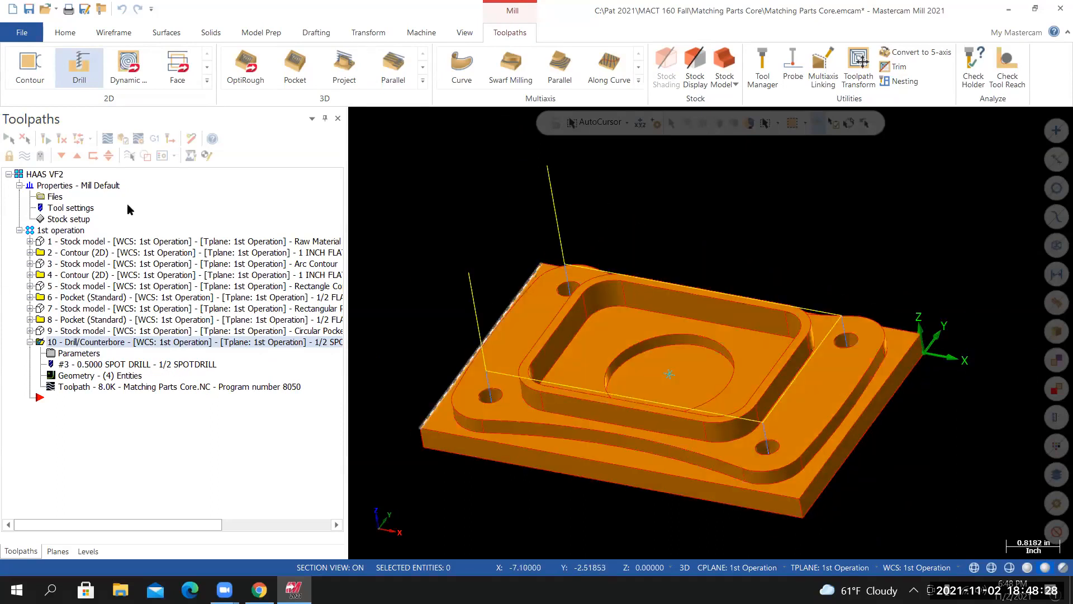
Backplot the spot drill operation to check the tool's travel between the corner holes
click(108, 139)
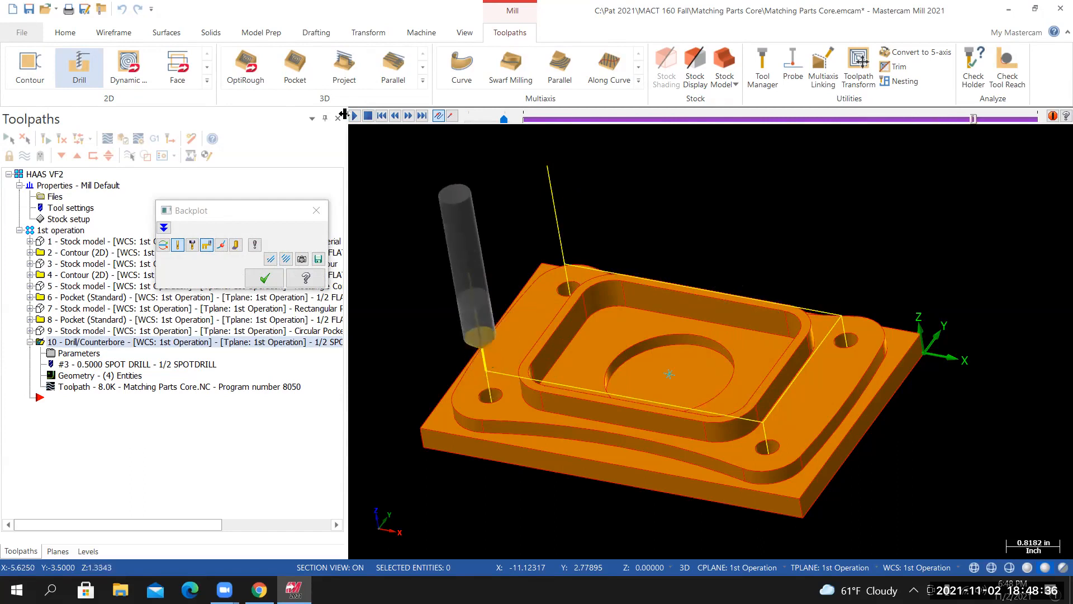
middle_drag(505, 310, 576, 267)
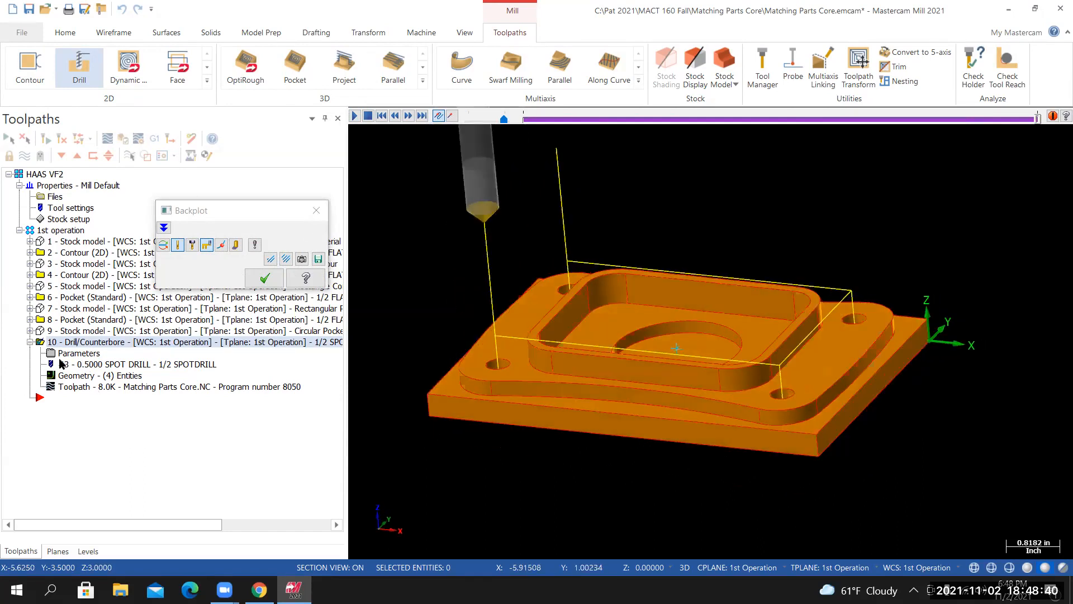
click(317, 210)
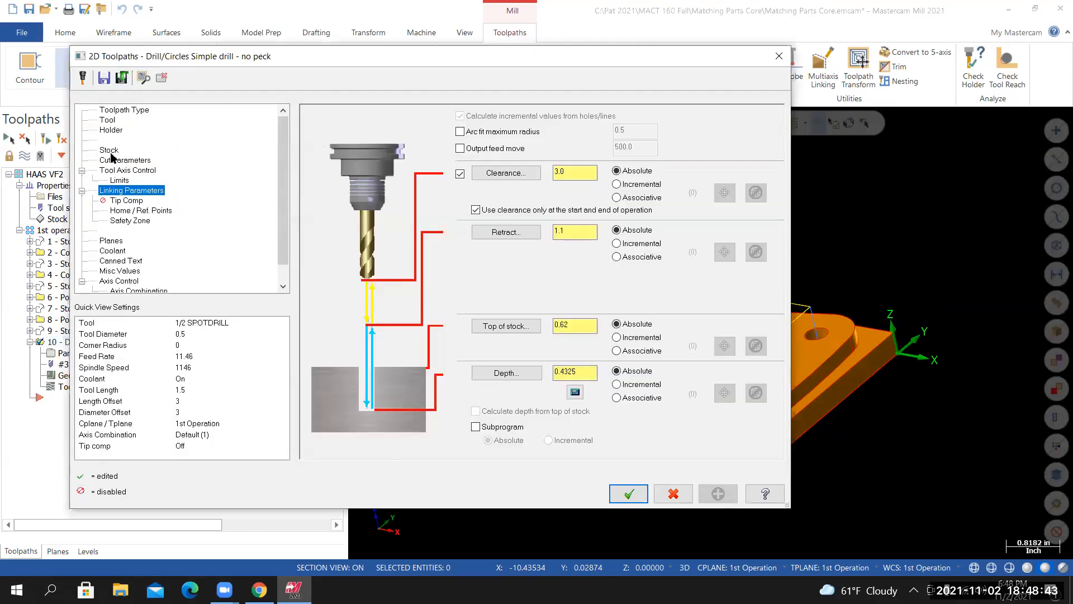
Review the stock options in the spot drill operation's parameters and accept the parameters
click(109, 150)
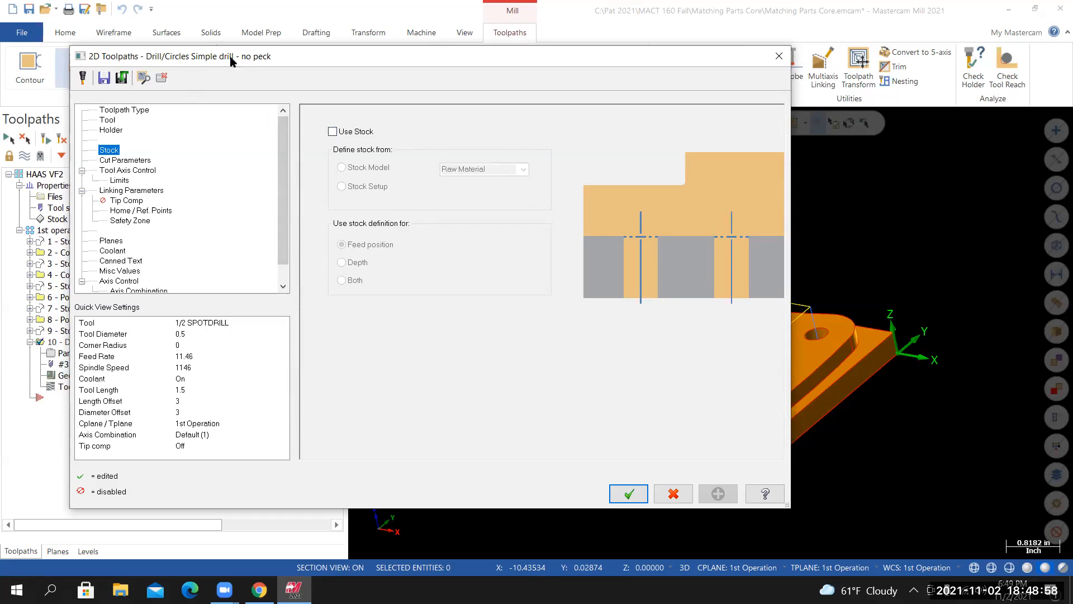
drag(231, 60, 271, 49)
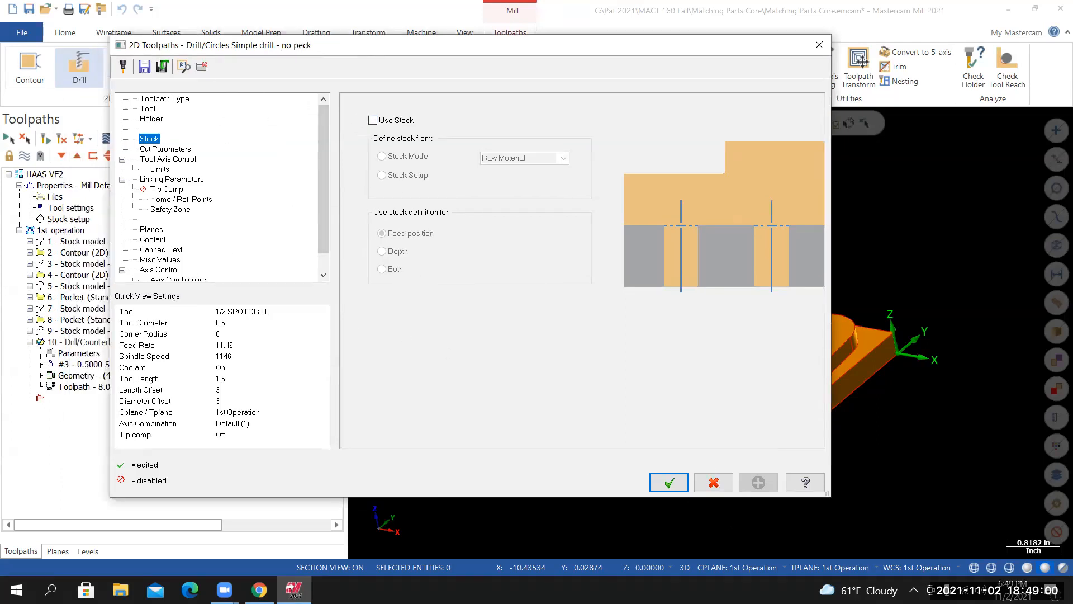
click(669, 482)
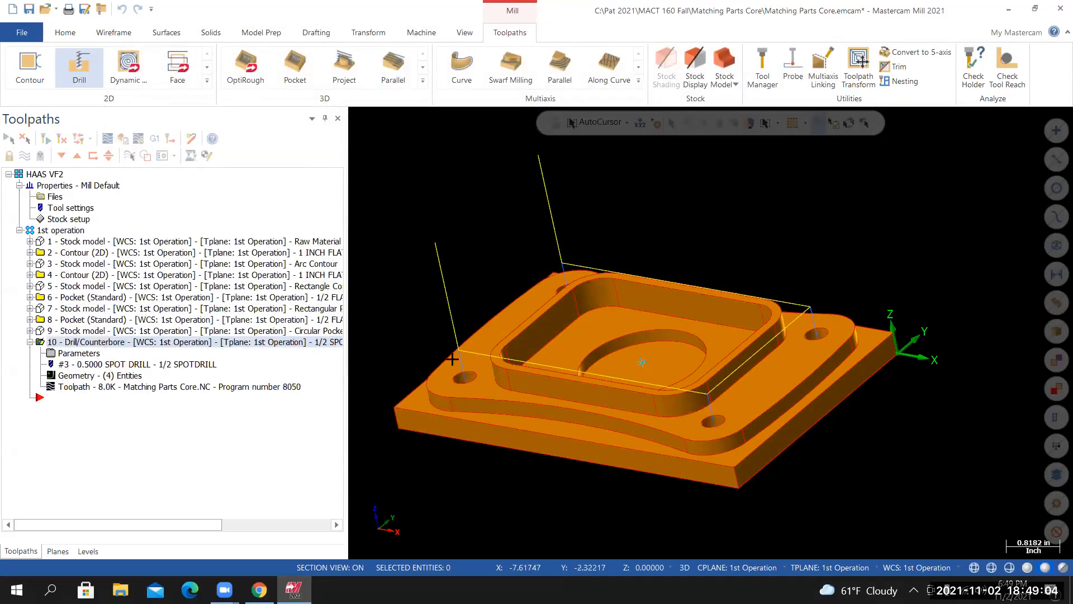
Hide the spot drill operation's toolpath display and collapse the operation in the tree
middle_drag(534, 349, 443, 352)
middle_drag(21, 277, 25, 162)
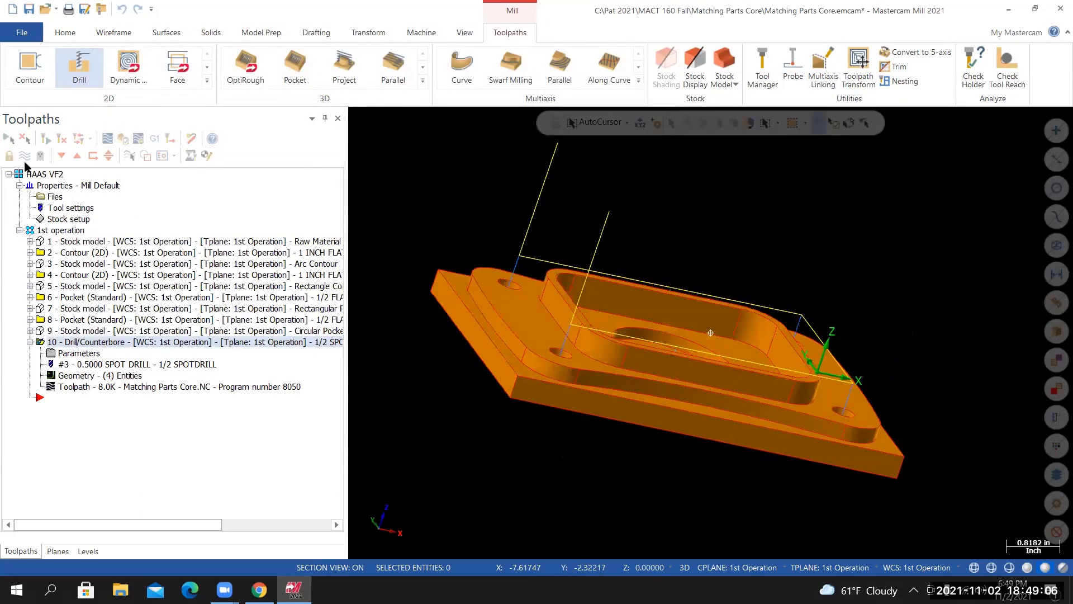
middle_drag(140, 242, 228, 313)
key(alt+t)
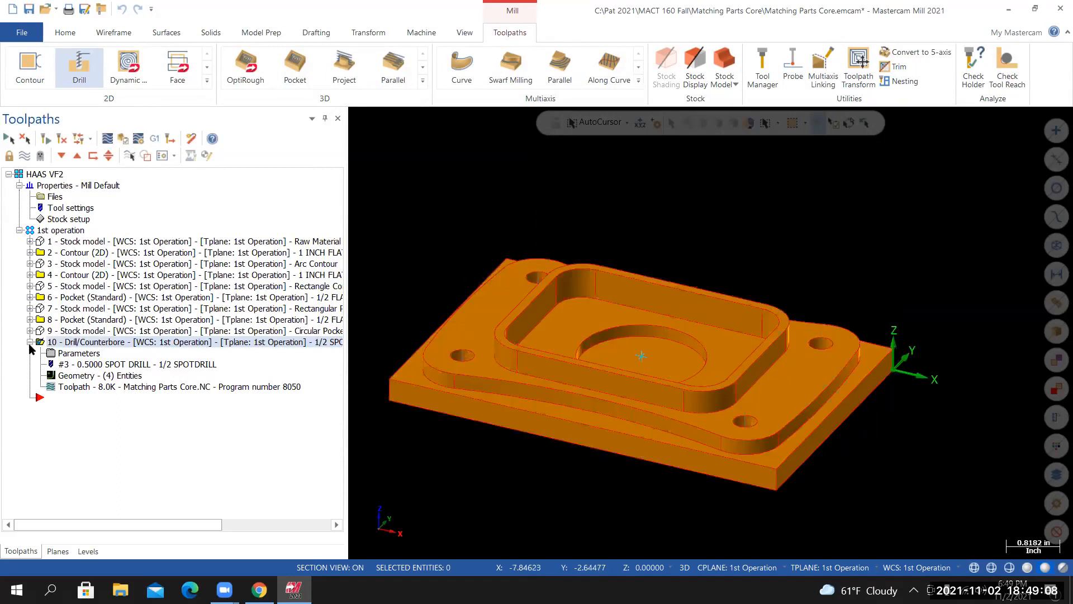
click(29, 343)
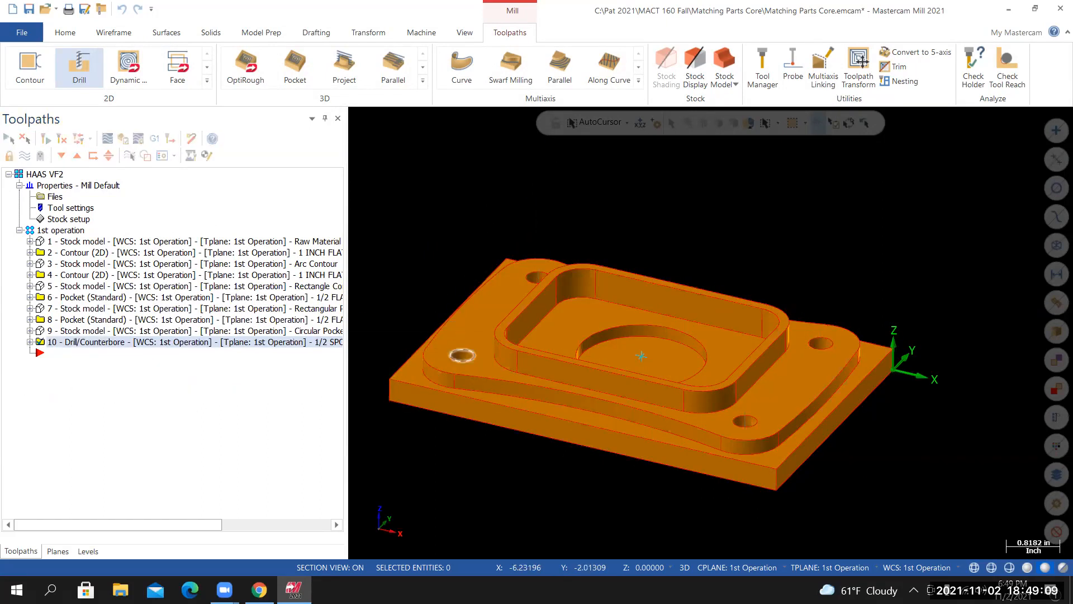
Return the part to the isometric view and save the Matching Parts Core file
right_click(508, 337)
key(Return)
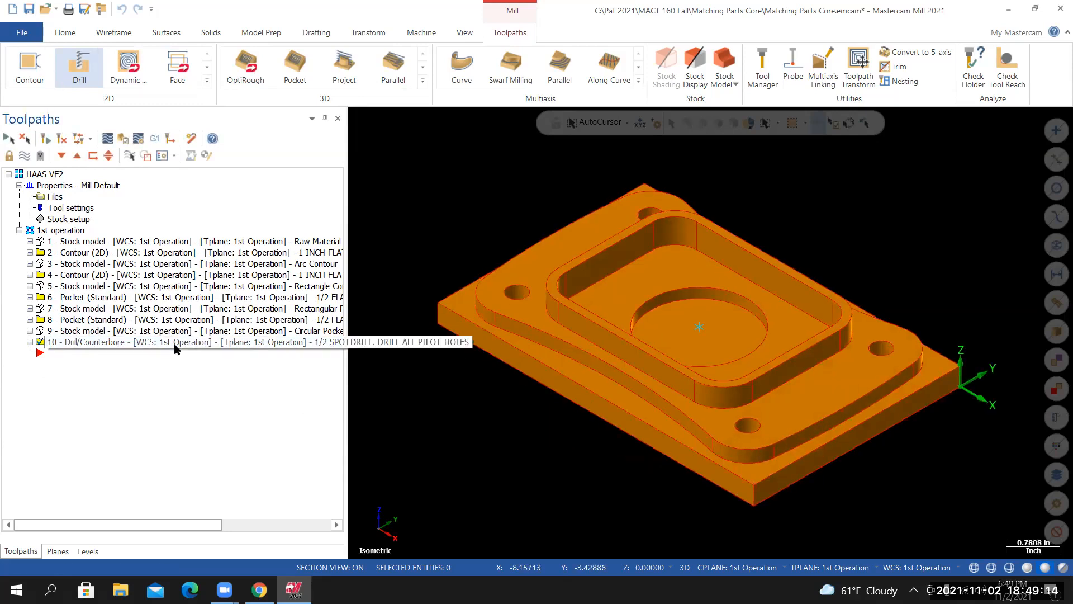
click(22, 33)
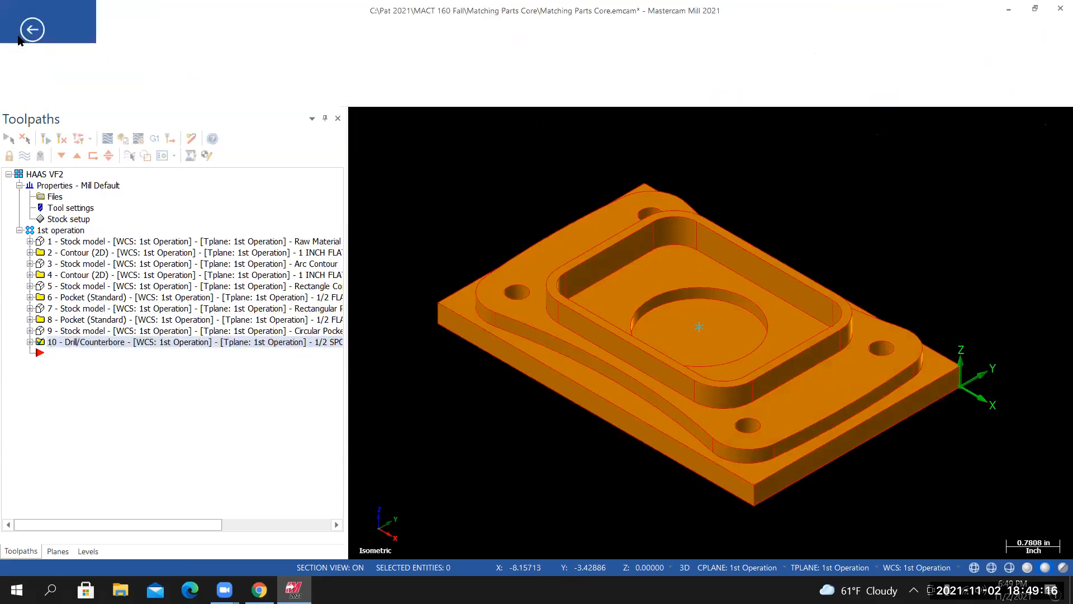
click(34, 173)
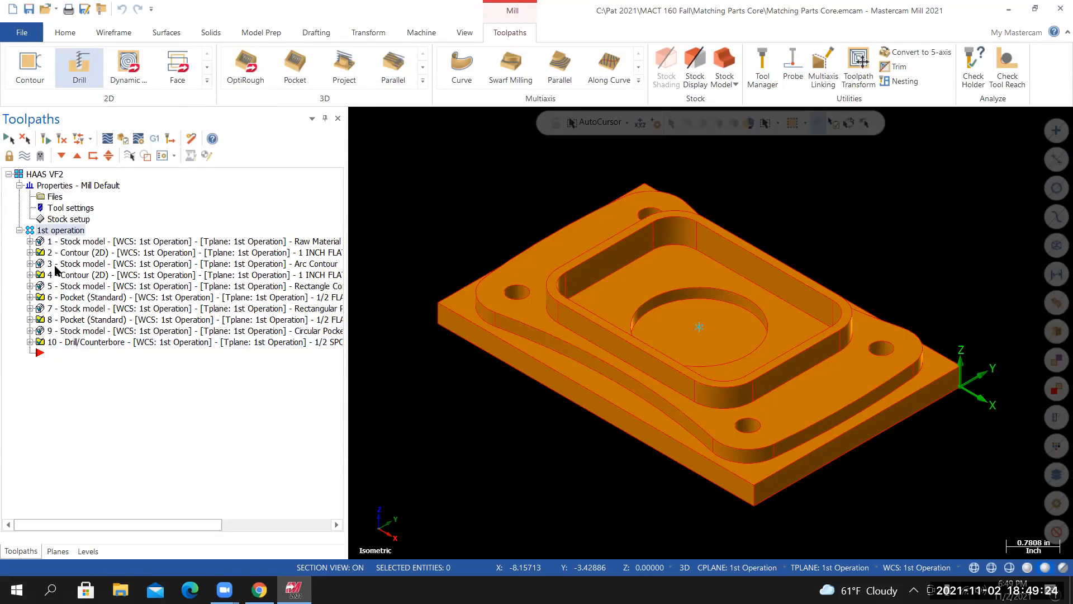
Verify all toolpaths of the 1st operation group in the simulator and examine the spot-drilled corner holes up close
click(126, 141)
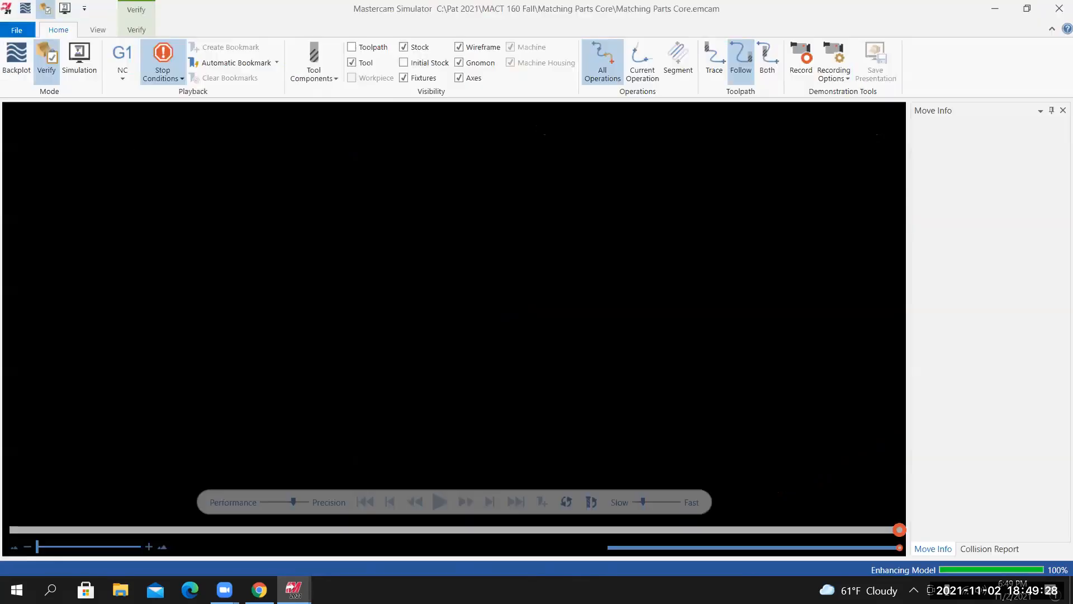
click(440, 501)
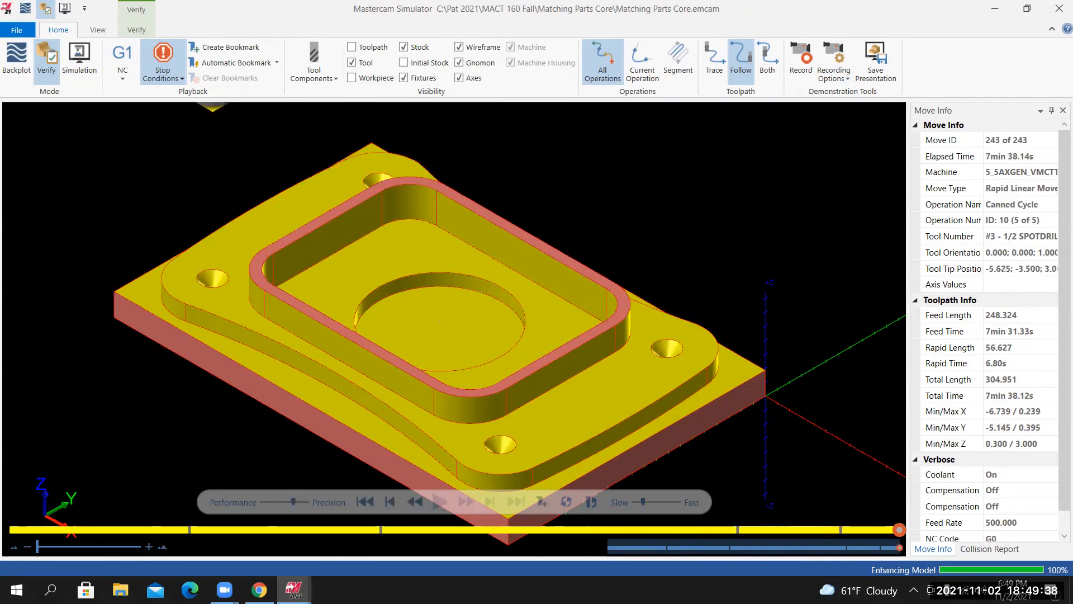
middle_drag(215, 371, 227, 268)
scroll(209, 293, up, 4)
scroll(226, 268, up, 5)
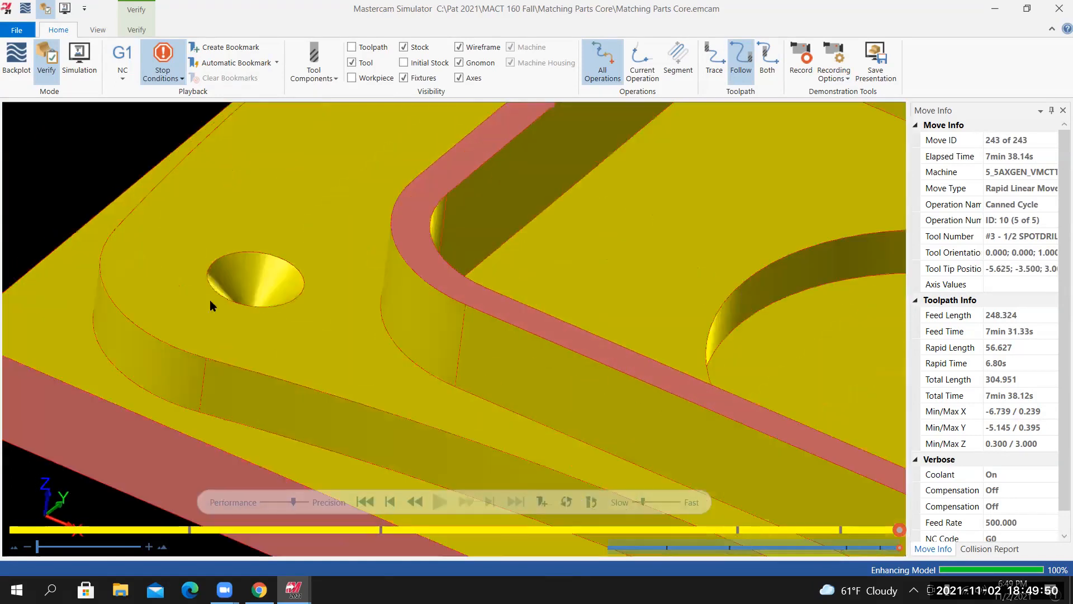
middle_drag(205, 310, 276, 271)
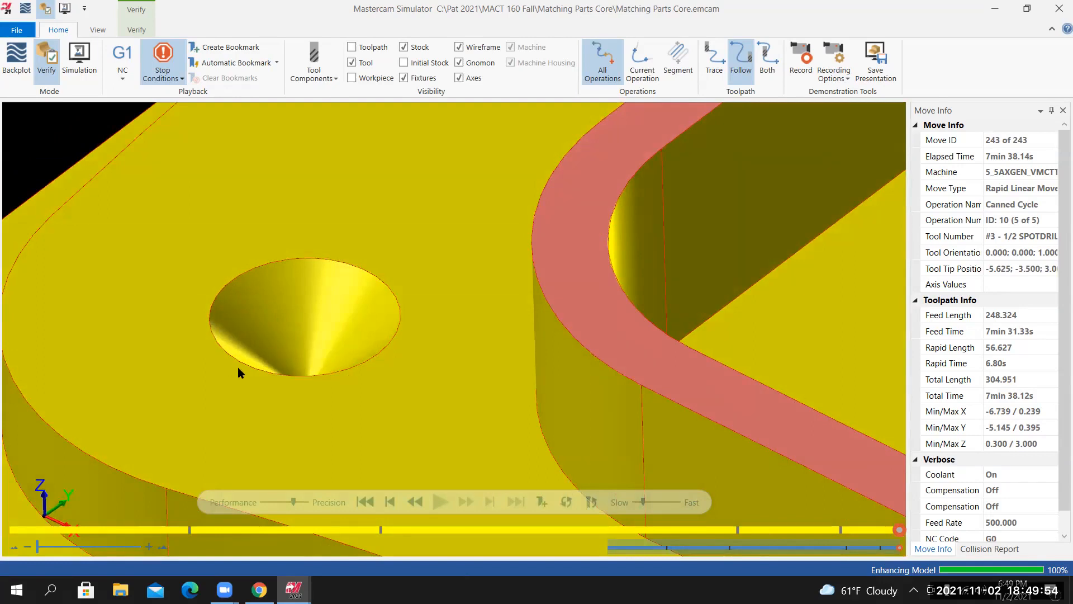
middle_drag(317, 371, 163, 213)
scroll(228, 343, up, 5)
scroll(163, 213, down, 5)
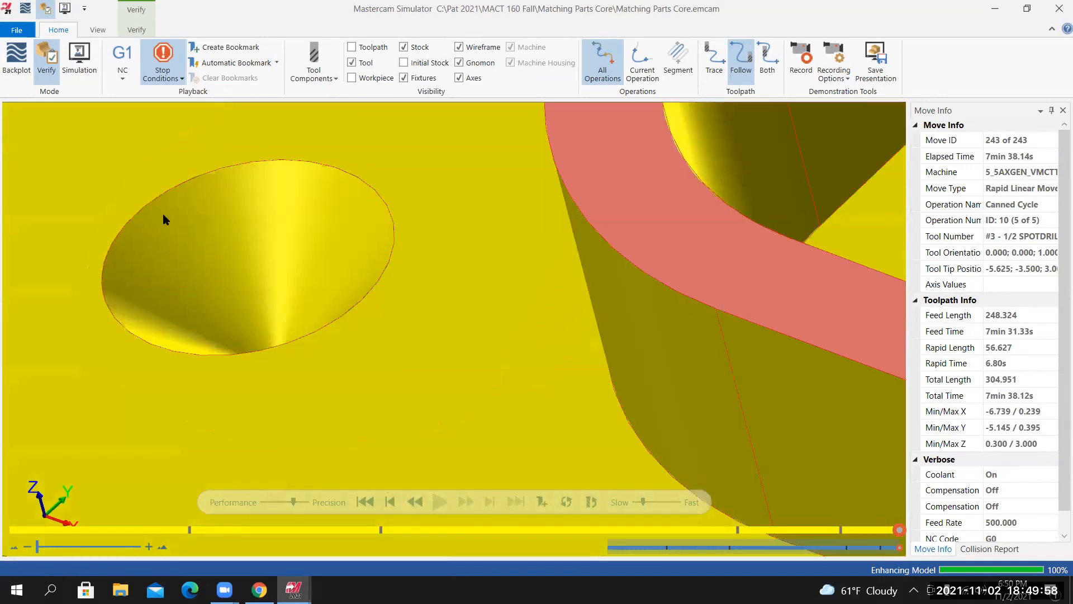
middle_drag(279, 309, 422, 340)
scroll(424, 324, down, 10)
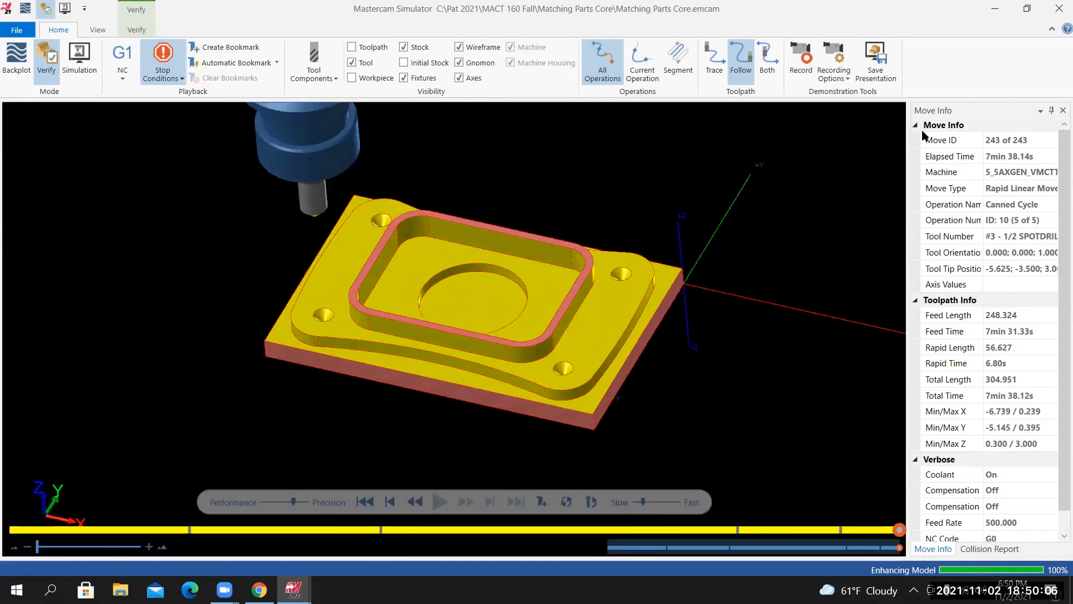
click(1055, 10)
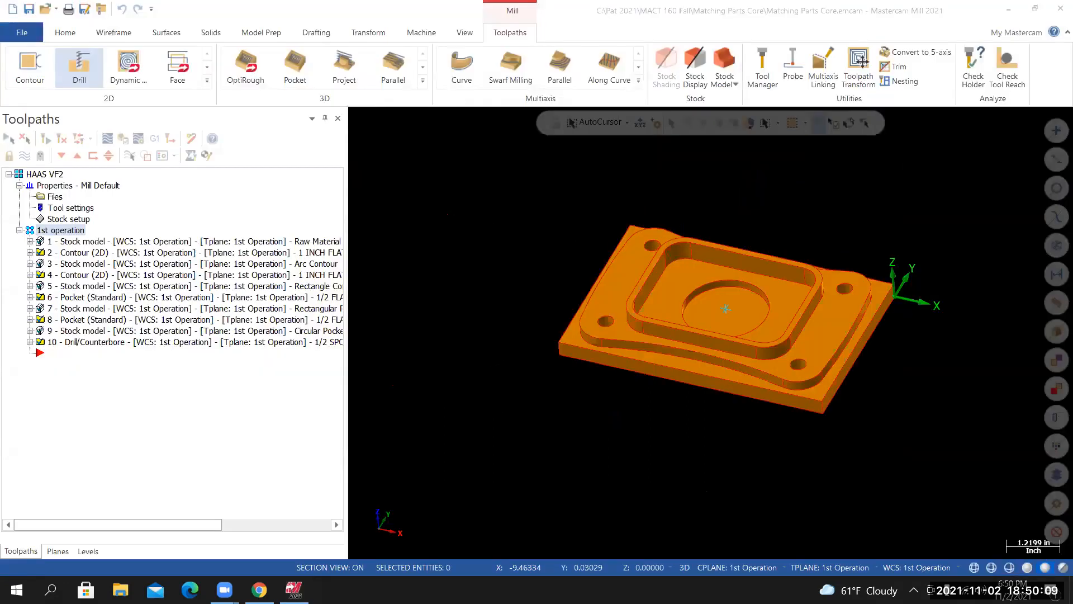
Start a stock model named Pilot Holes, using the Circular Pocket stock model as its initial stock shape
right_click(439, 207)
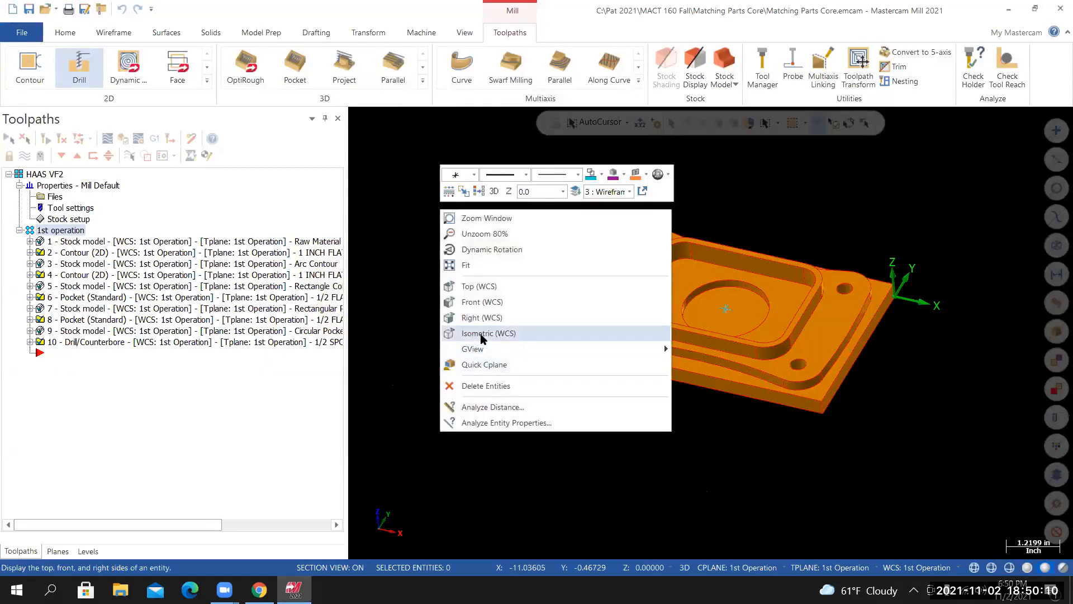
click(480, 335)
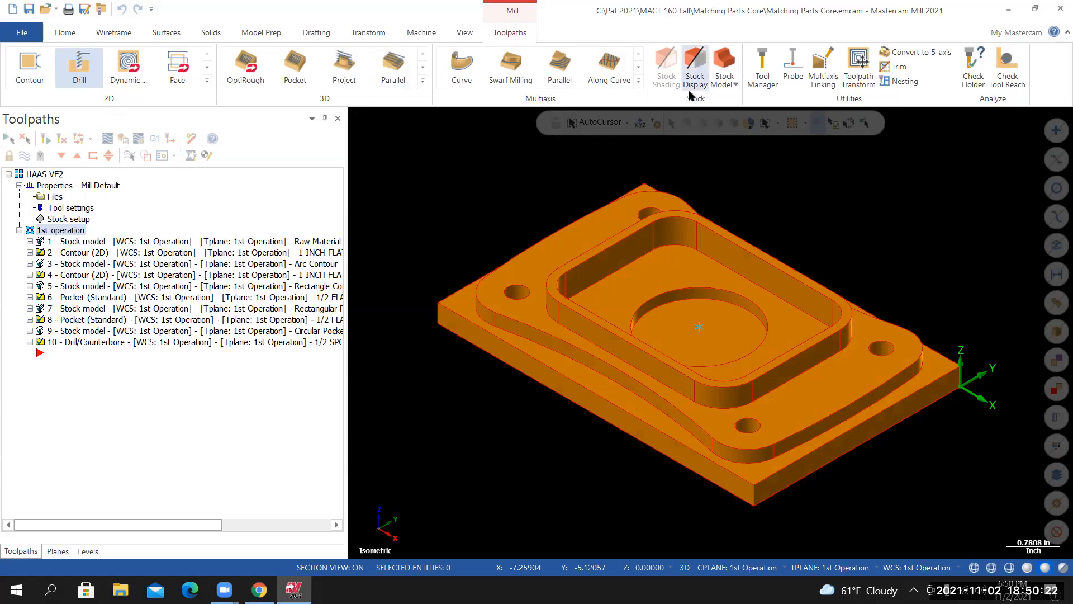
click(727, 65)
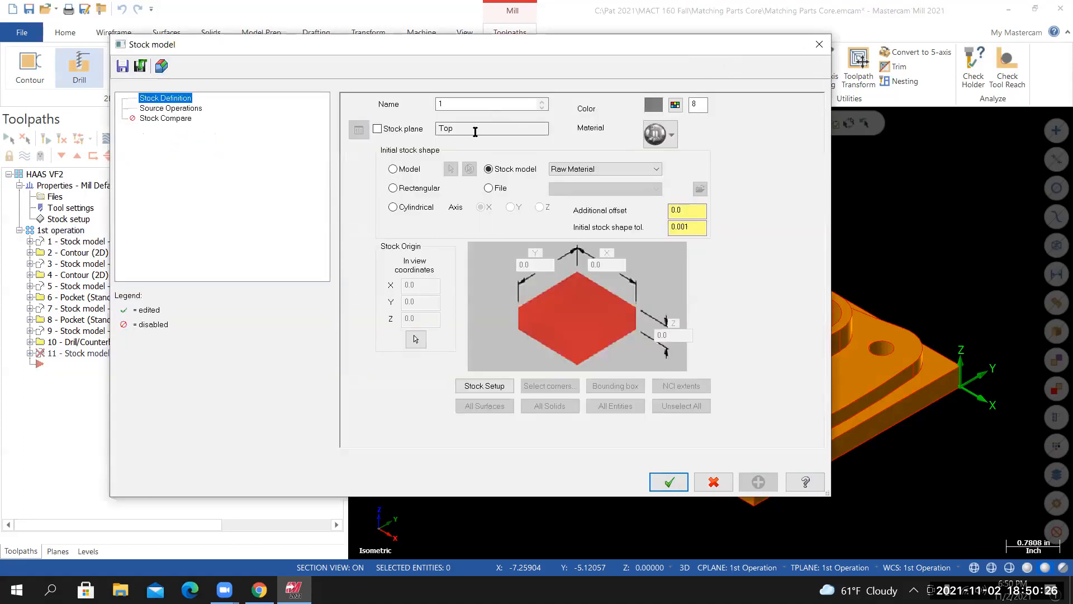
drag(479, 104, 408, 119)
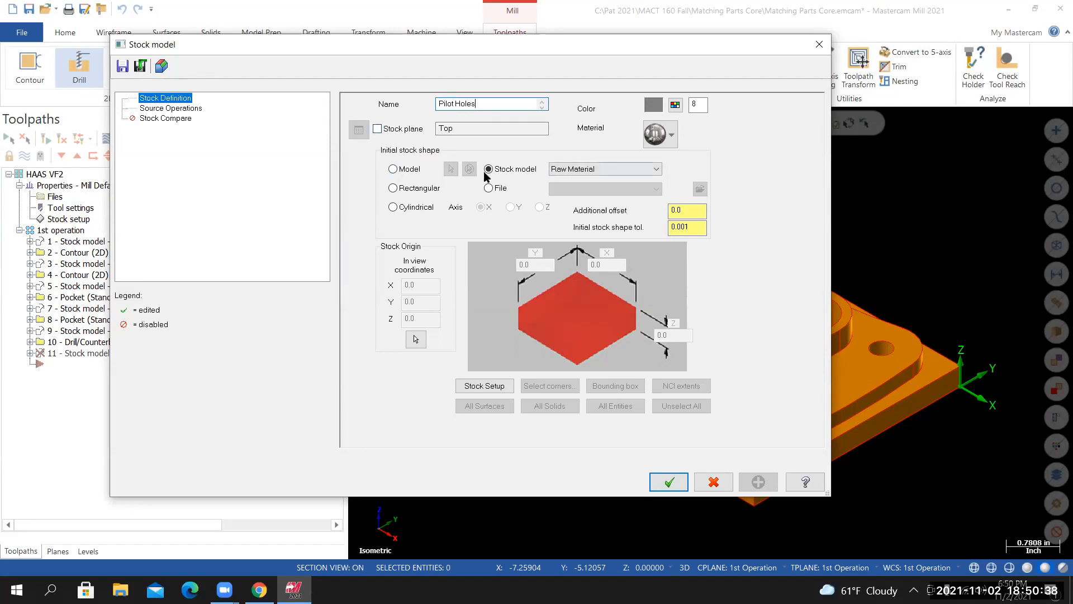
click(601, 178)
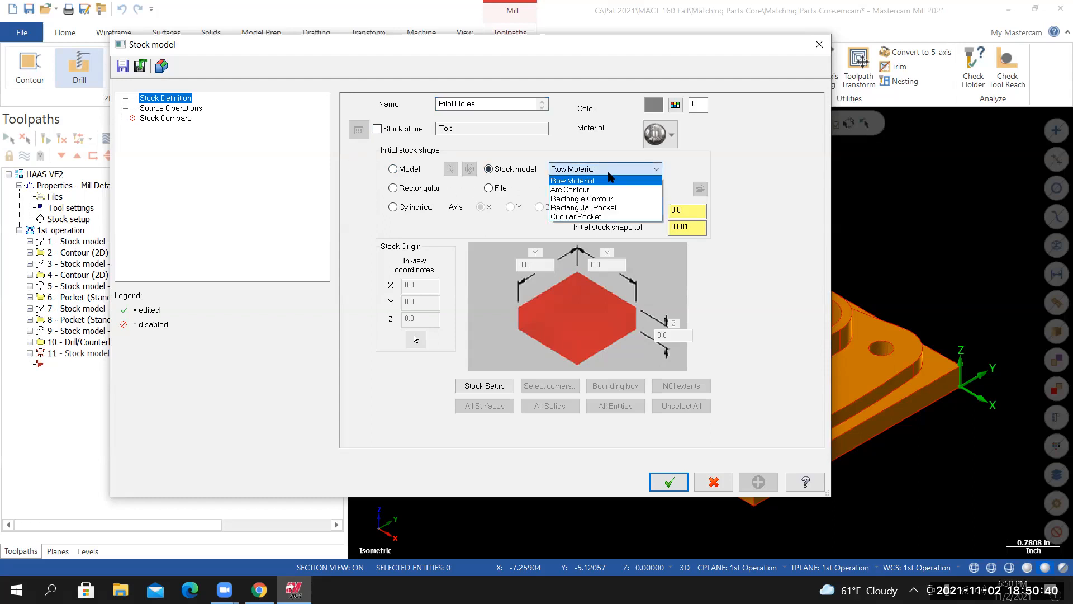
click(581, 217)
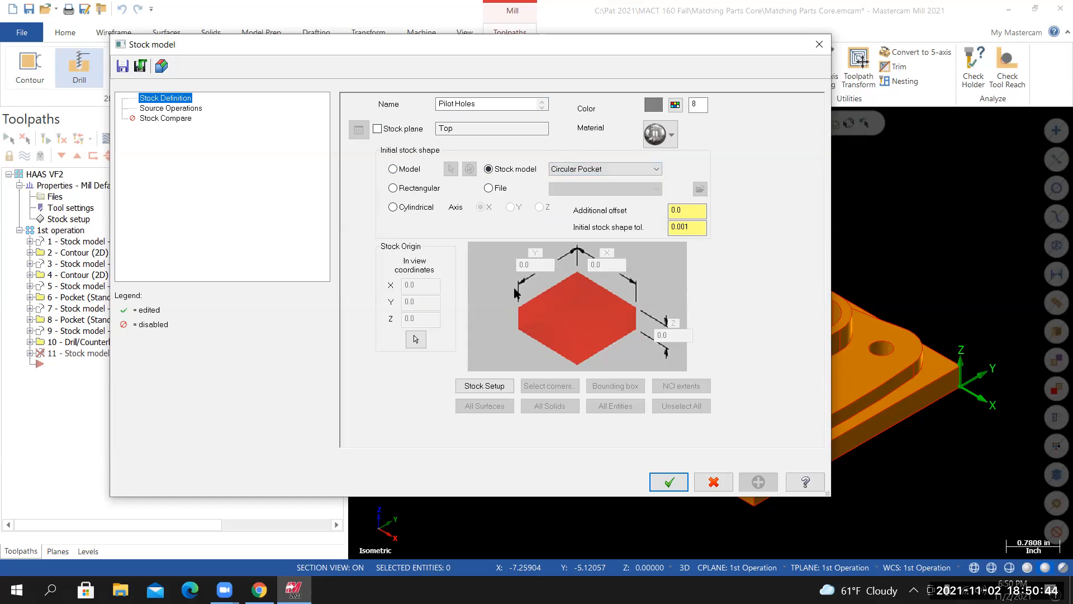
Compute the Pilot Holes stock model from the Drill/Counterbore operation and inspect the resulting corner holes
click(195, 109)
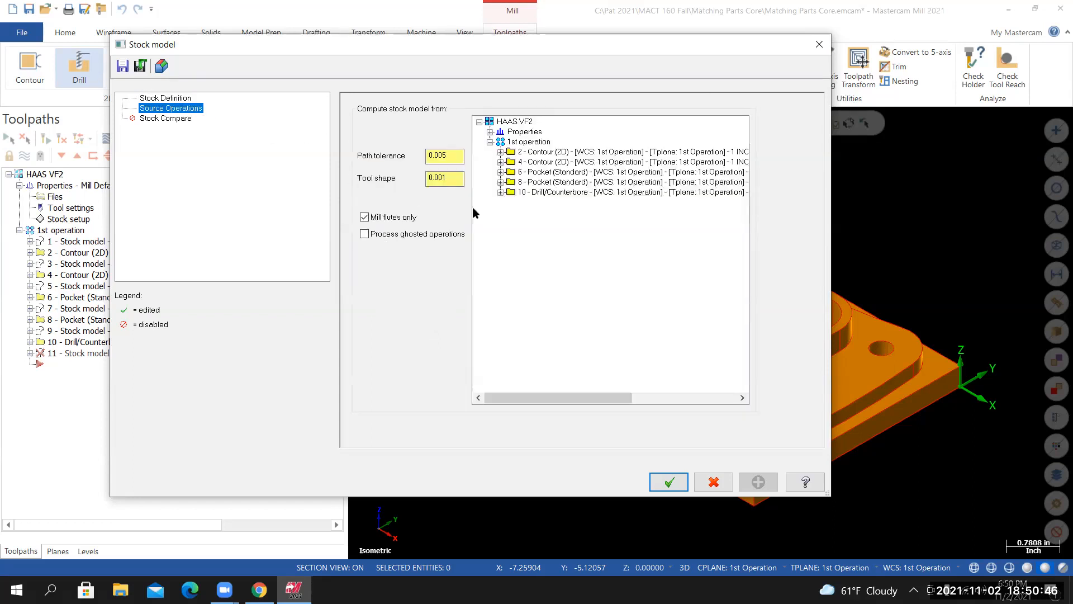
click(551, 192)
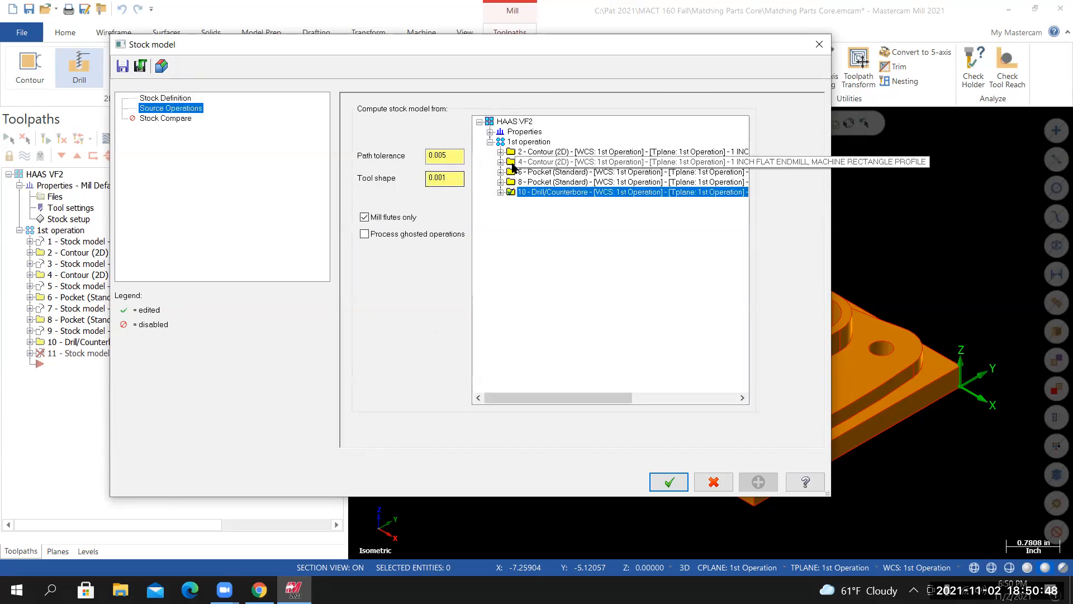
click(672, 481)
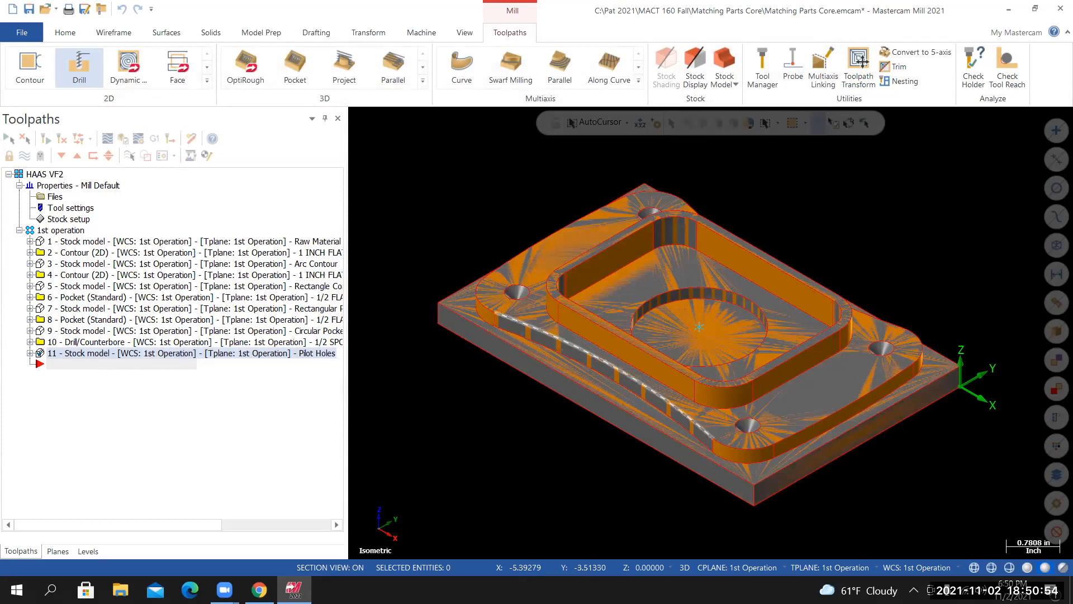
middle_drag(495, 320, 507, 321)
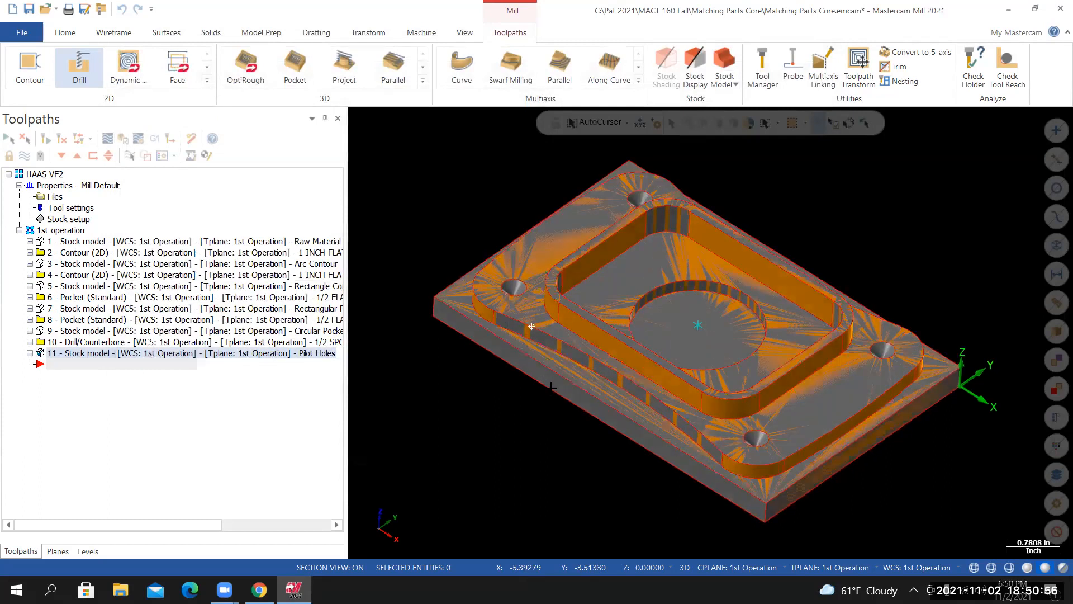
scroll(571, 316, up, 2)
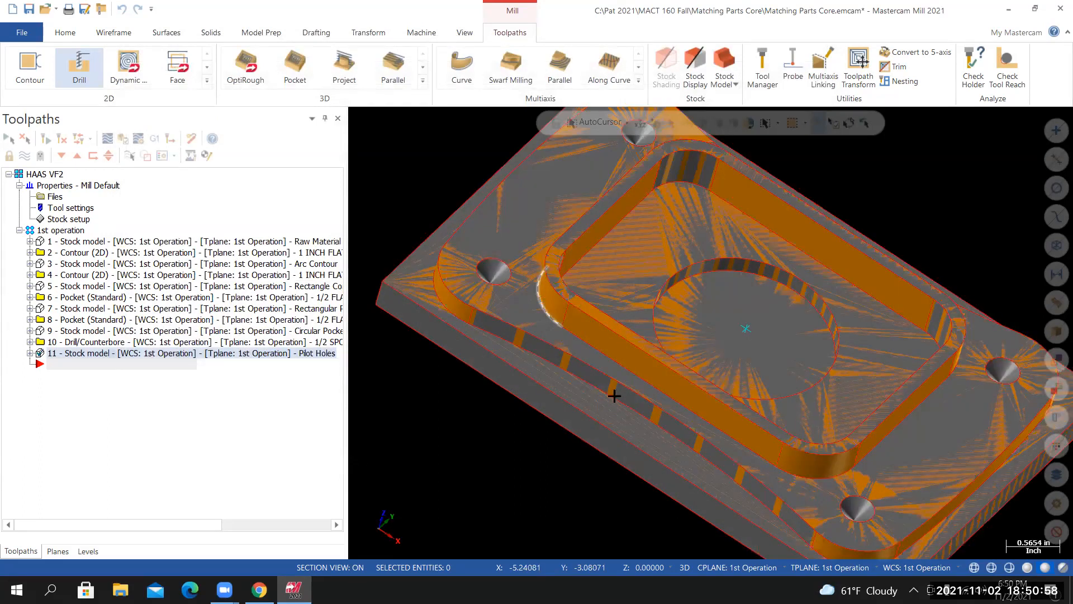
Turn off the display of the Pilot Holes stock model so only the solid part is shown
click(123, 141)
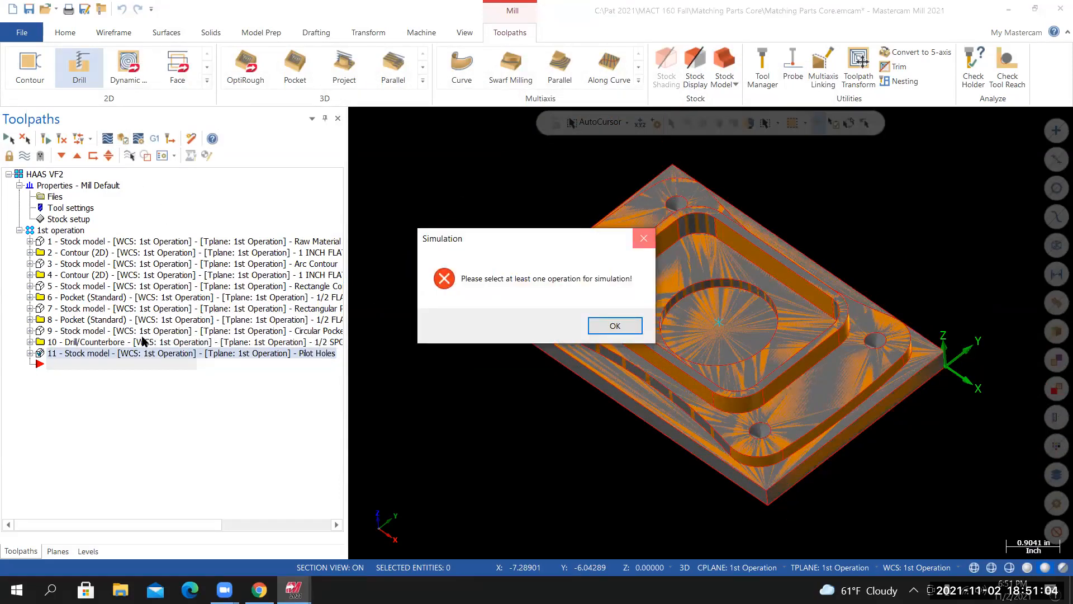
click(644, 238)
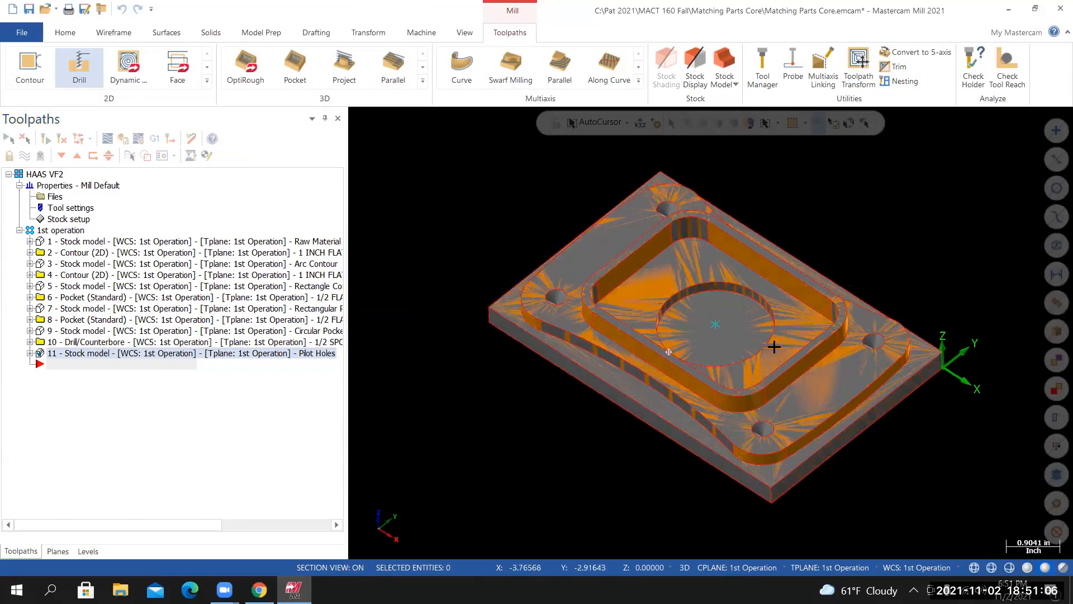
scroll(773, 346, up, 3)
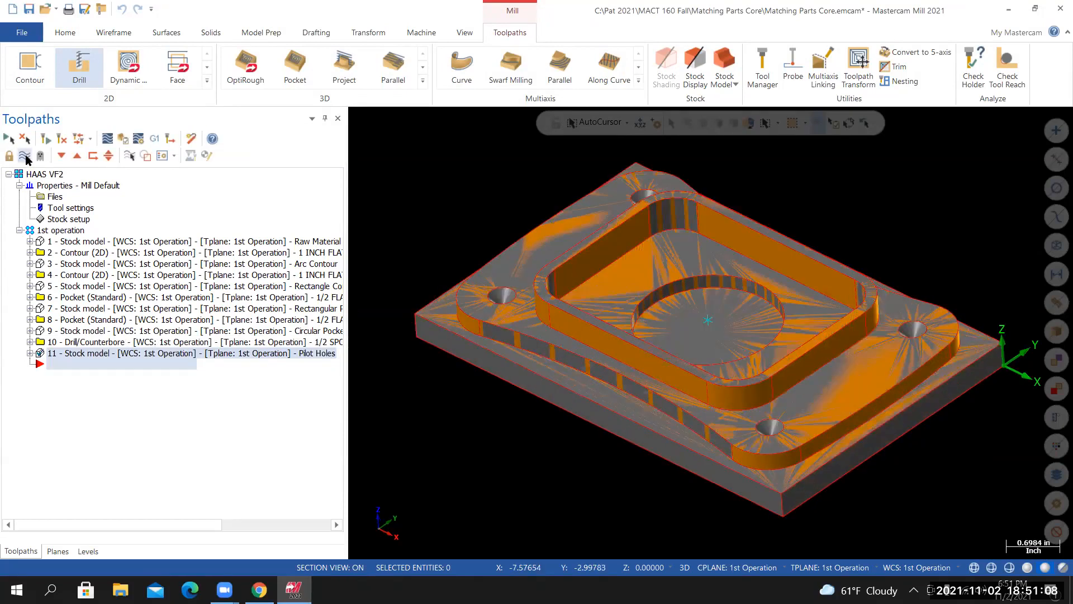
click(26, 157)
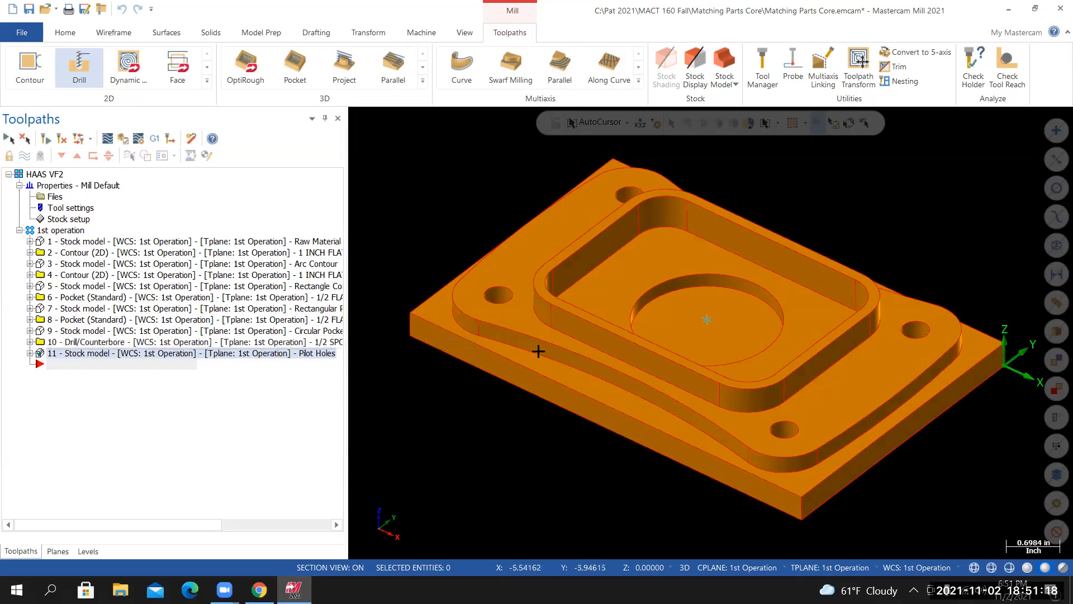
scroll(517, 296, down, 2)
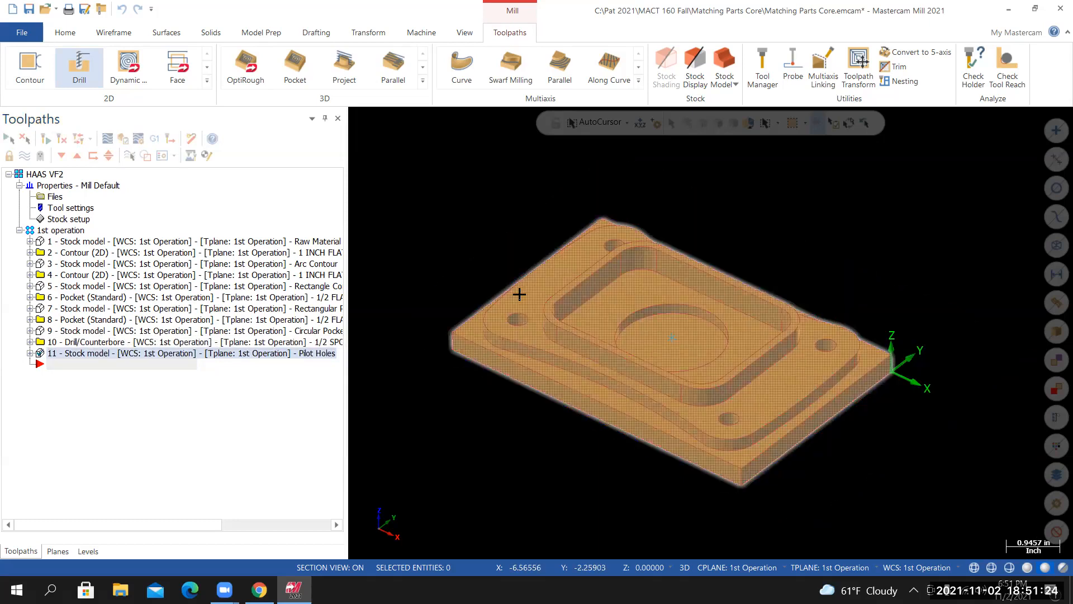
Review the machining steps on the Chrome assignment page, and paste a copy of the Drill/Counterbore operation after the Pilot Holes stock model in Mastercam
click(259, 589)
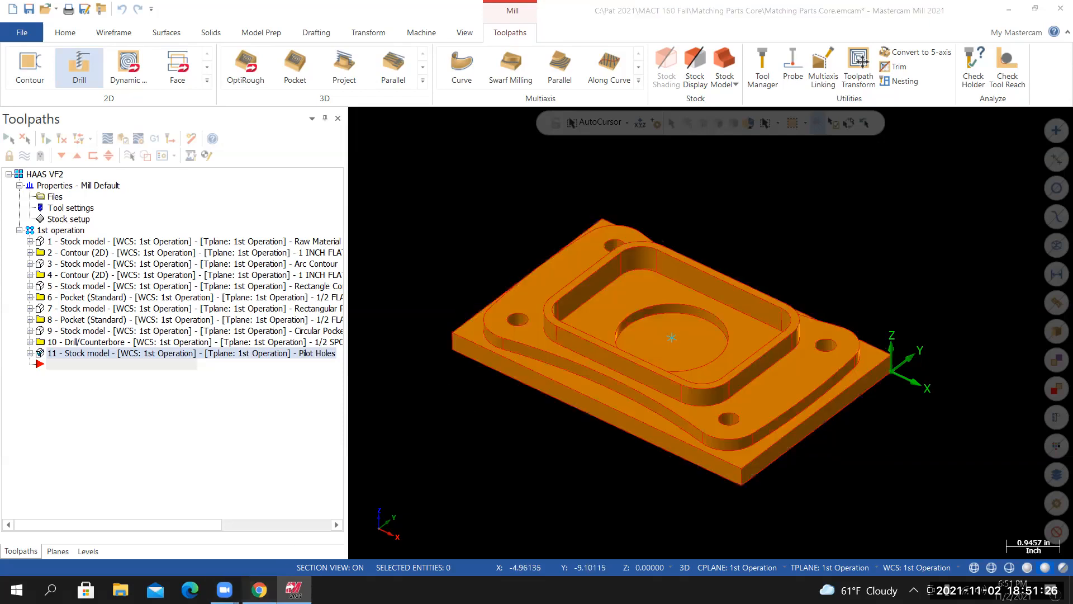
scroll(958, 438, up, 10)
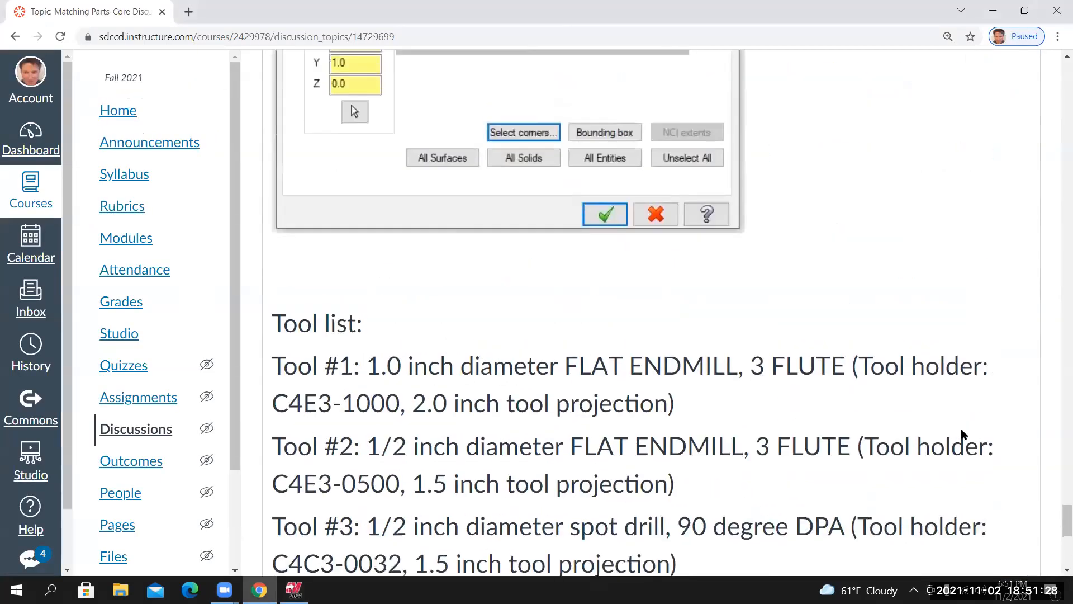
scroll(1058, 429, up, 15)
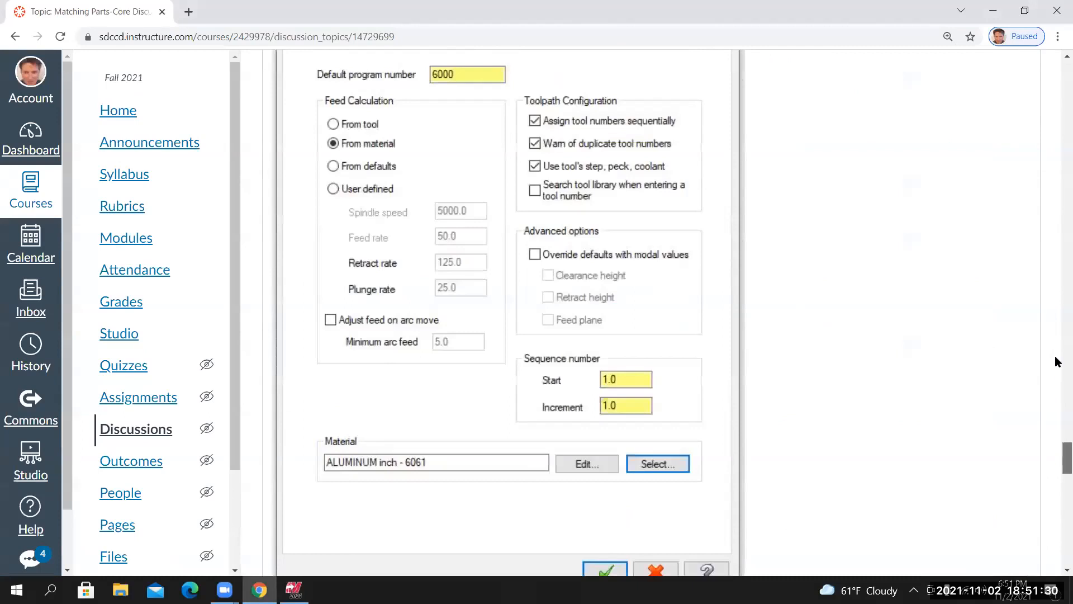
scroll(620, 462, up, 5)
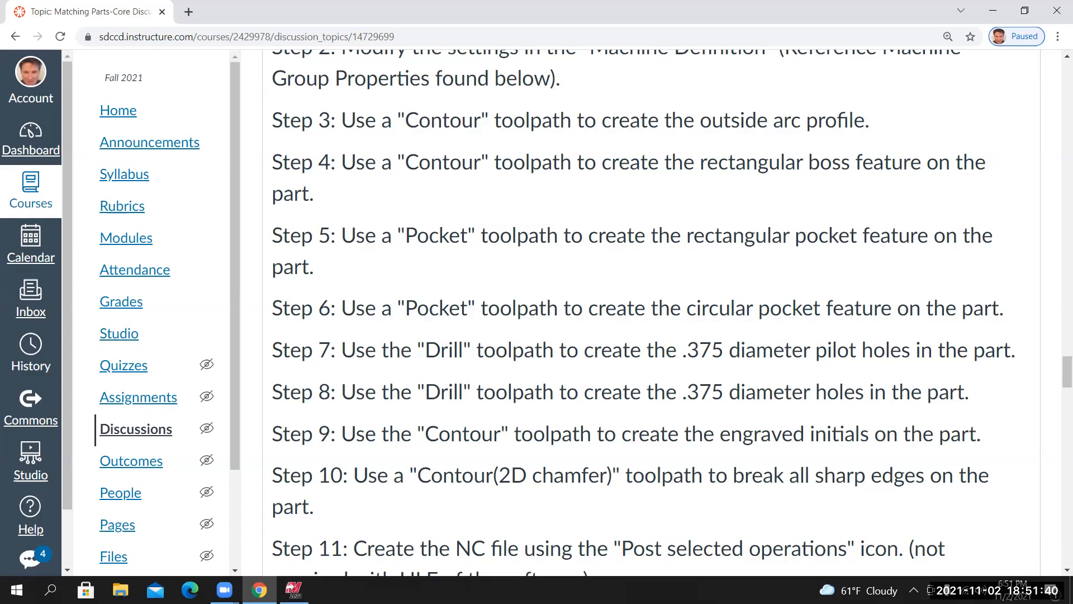
click(294, 589)
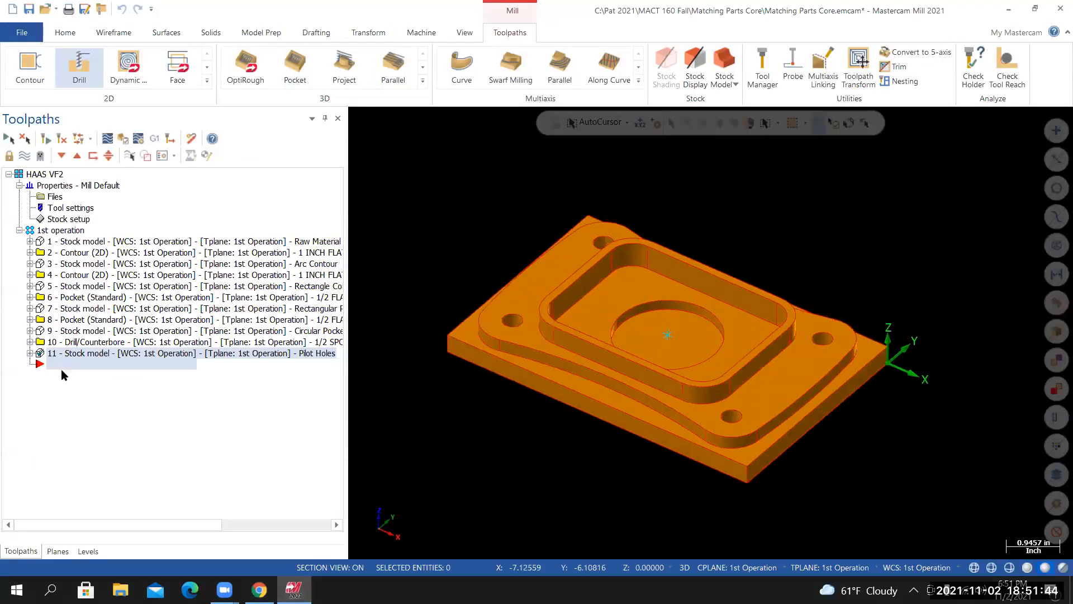
click(83, 342)
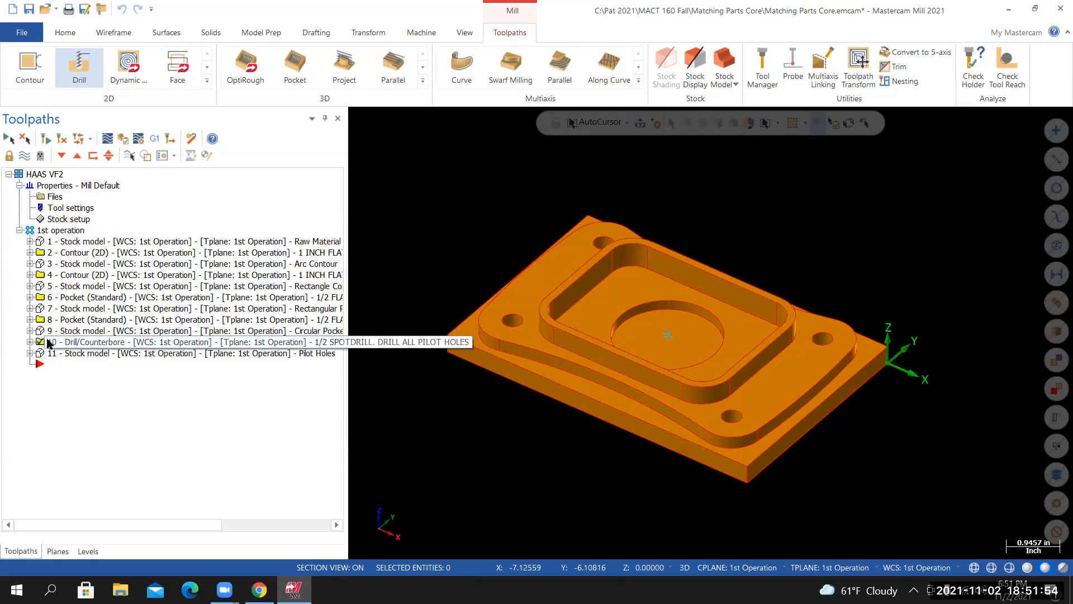
right_click(66, 344)
click(92, 337)
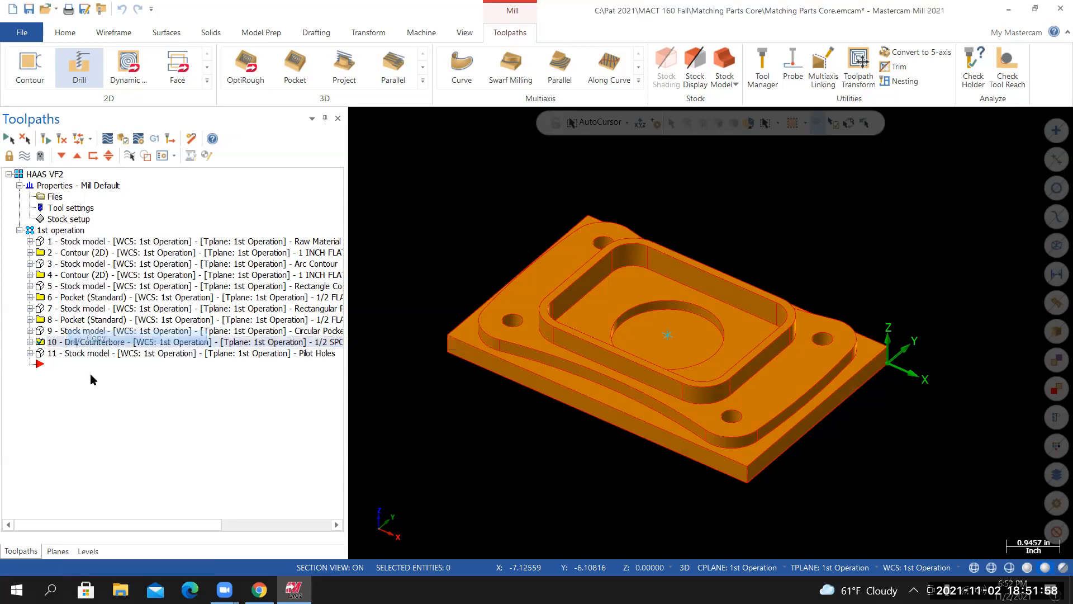
right_click(40, 366)
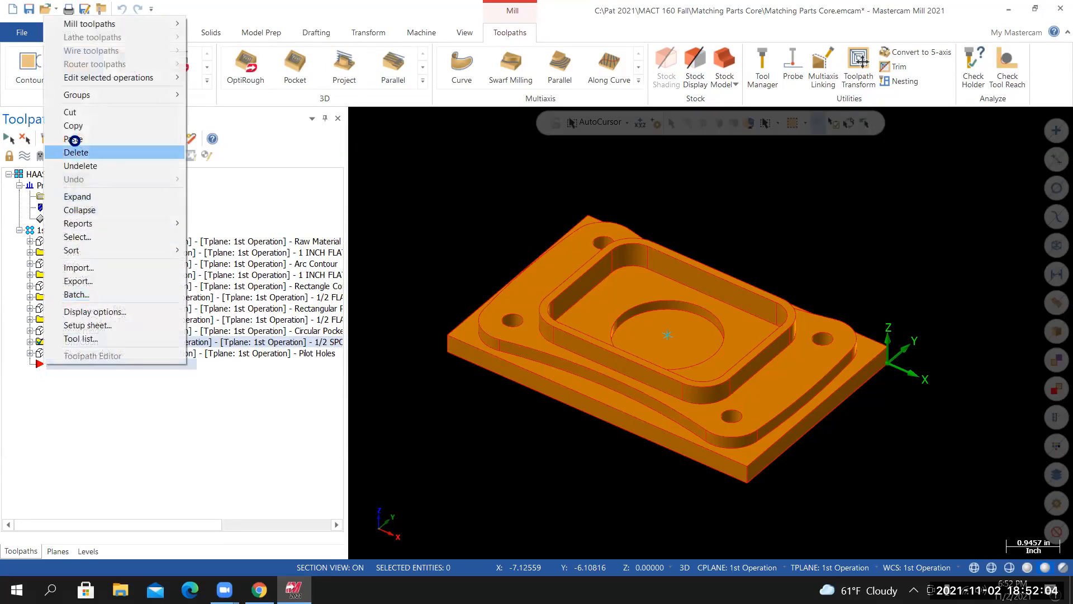
click(78, 166)
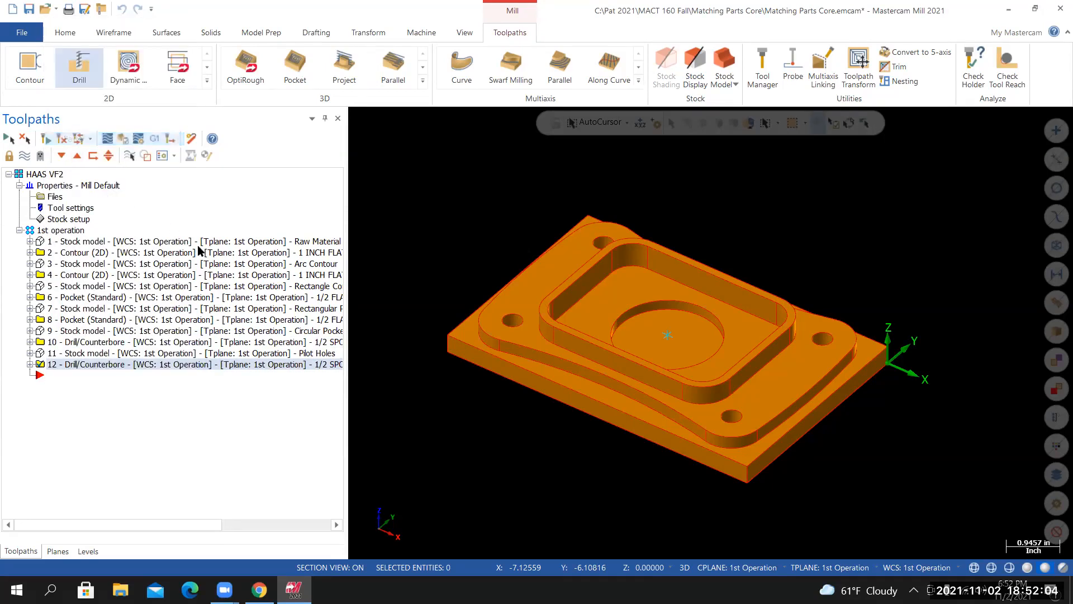
Open the copied Drill/Counterbore operation's tool parameters and bring up the Mill_Inch tool library for selecting a replacement tool
click(30, 364)
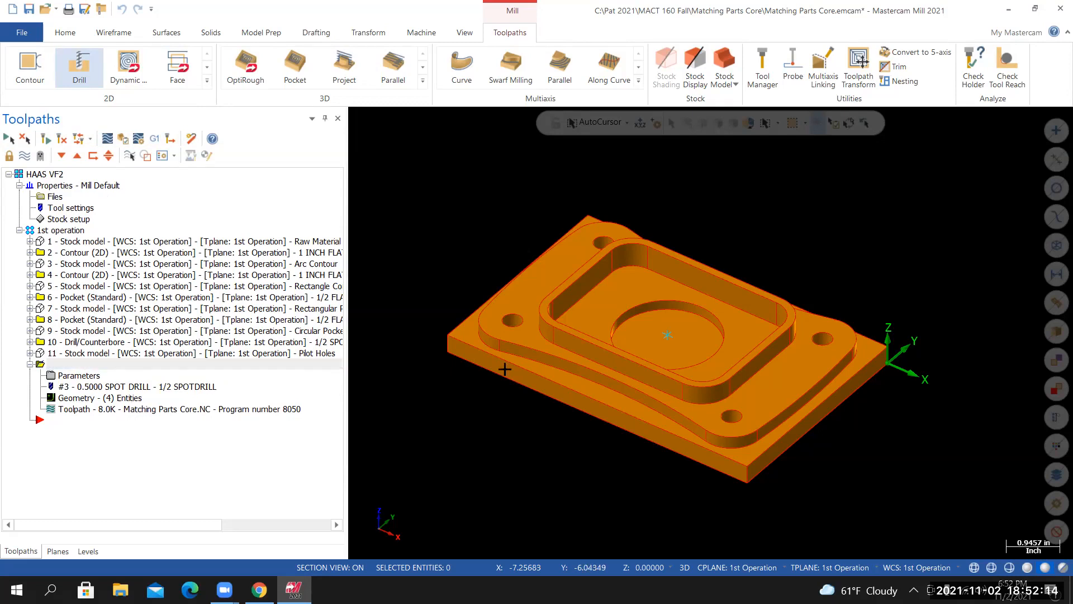
middle_drag(609, 407, 652, 375)
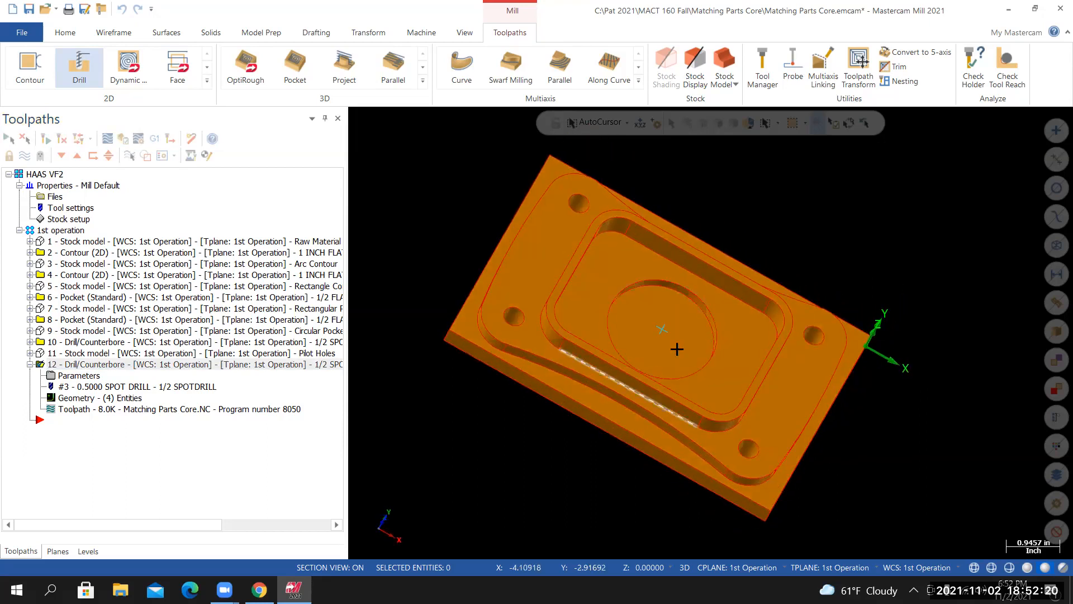
middle_drag(601, 427, 623, 343)
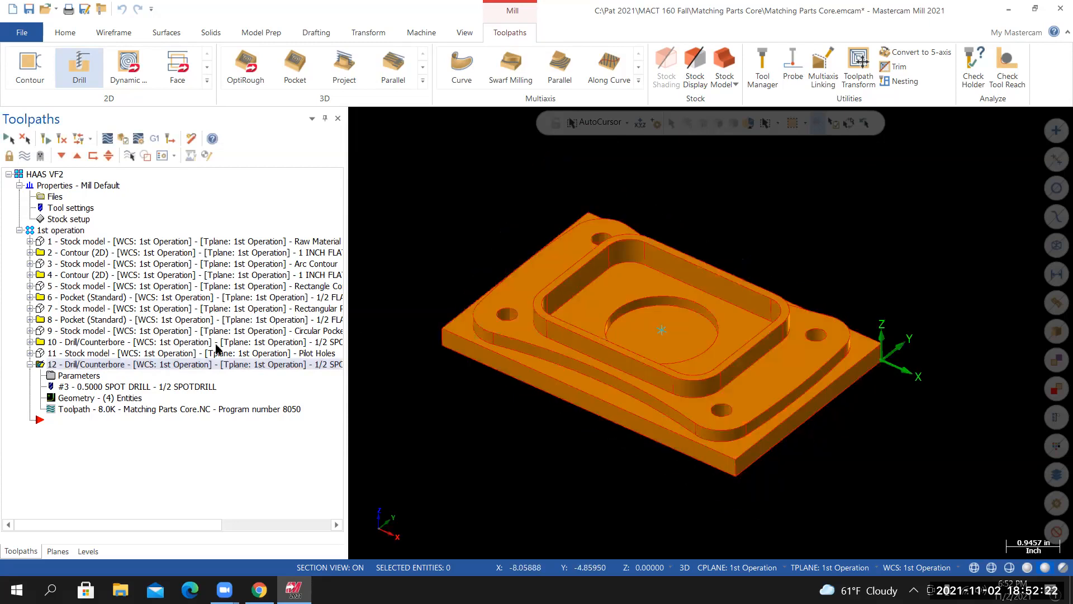
click(78, 377)
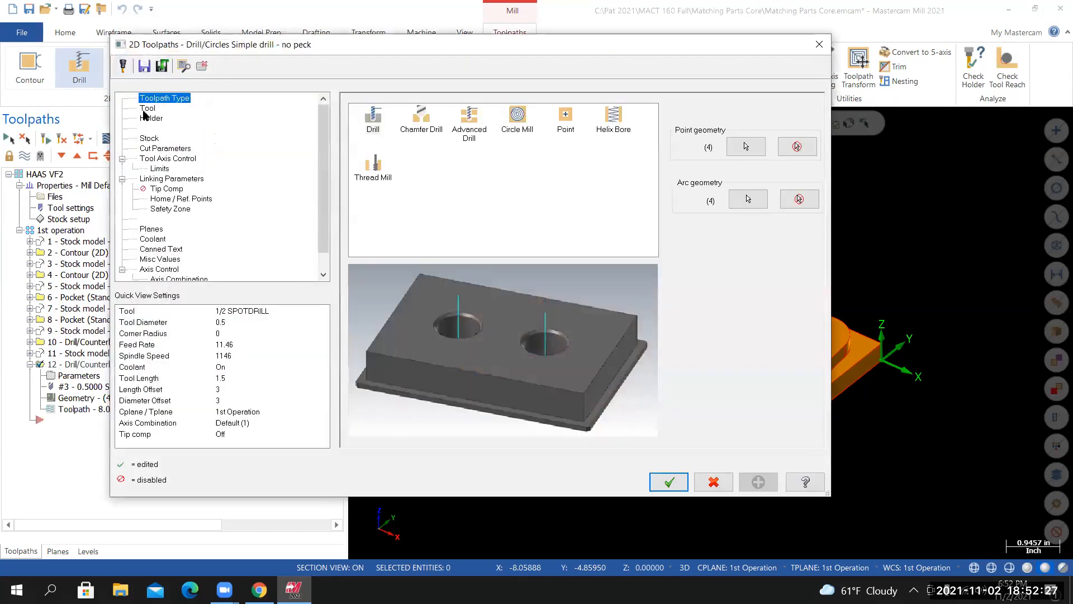
click(147, 109)
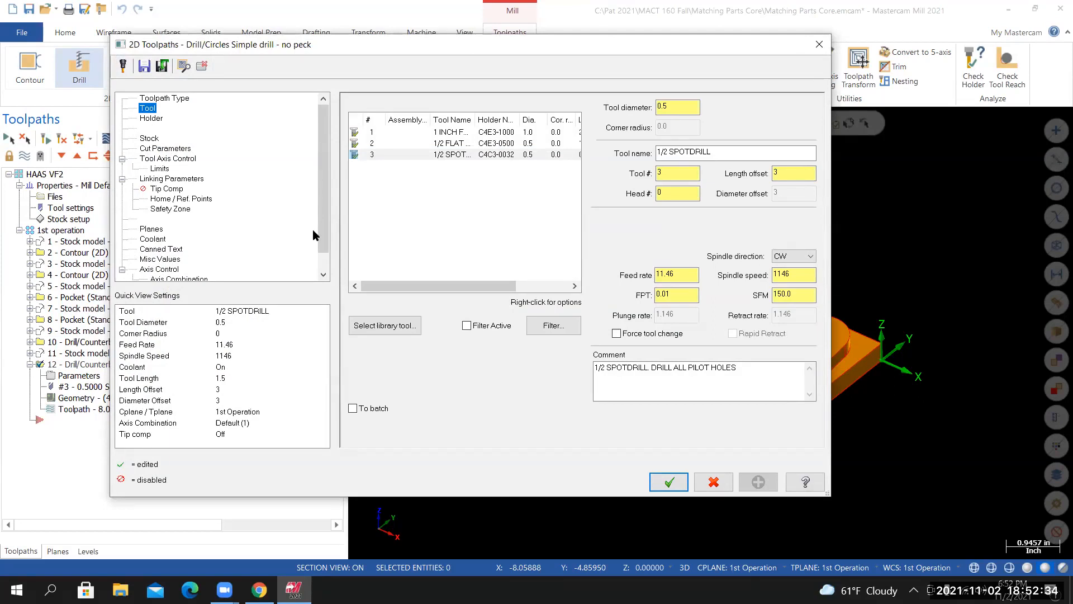
click(390, 330)
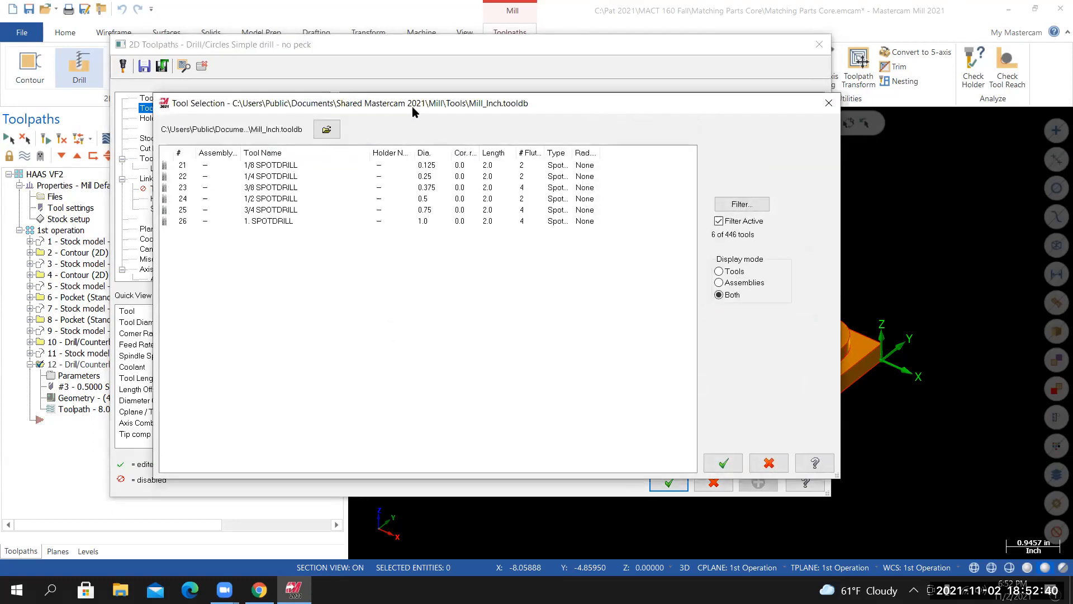
drag(411, 106, 386, 100)
Filter the tool library to drills with a diameter equal to 0.375 and assign the 3/8 DRILL to the operation
click(714, 202)
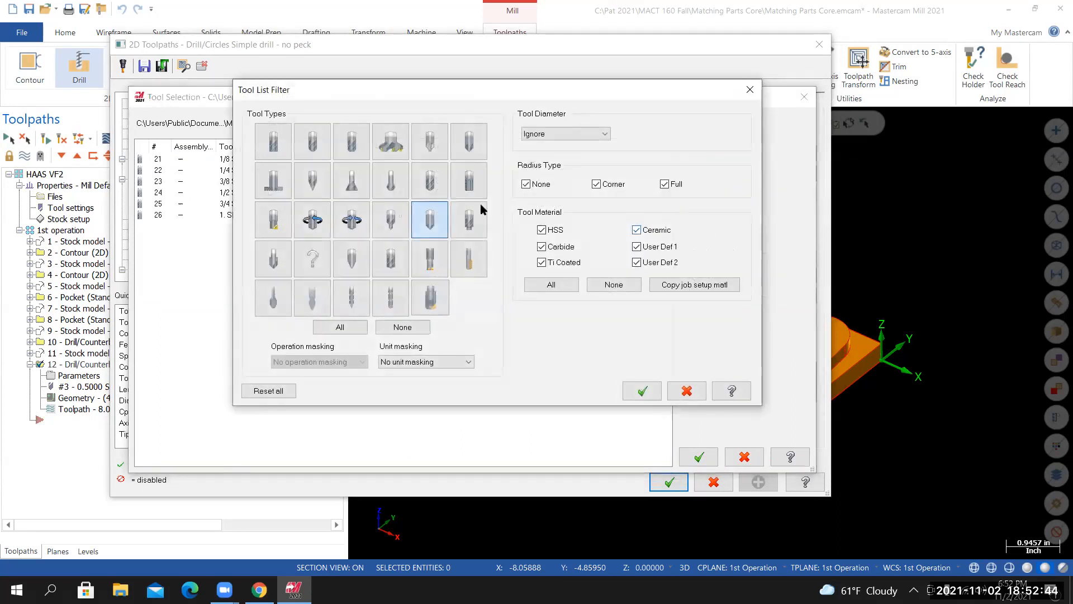
click(407, 329)
click(431, 181)
click(433, 180)
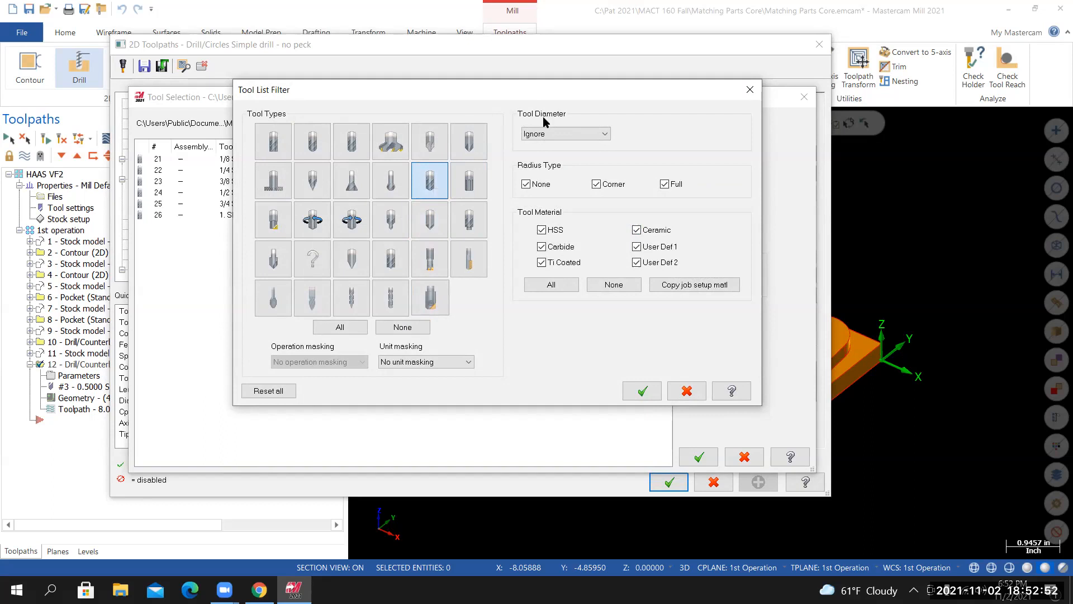
click(578, 134)
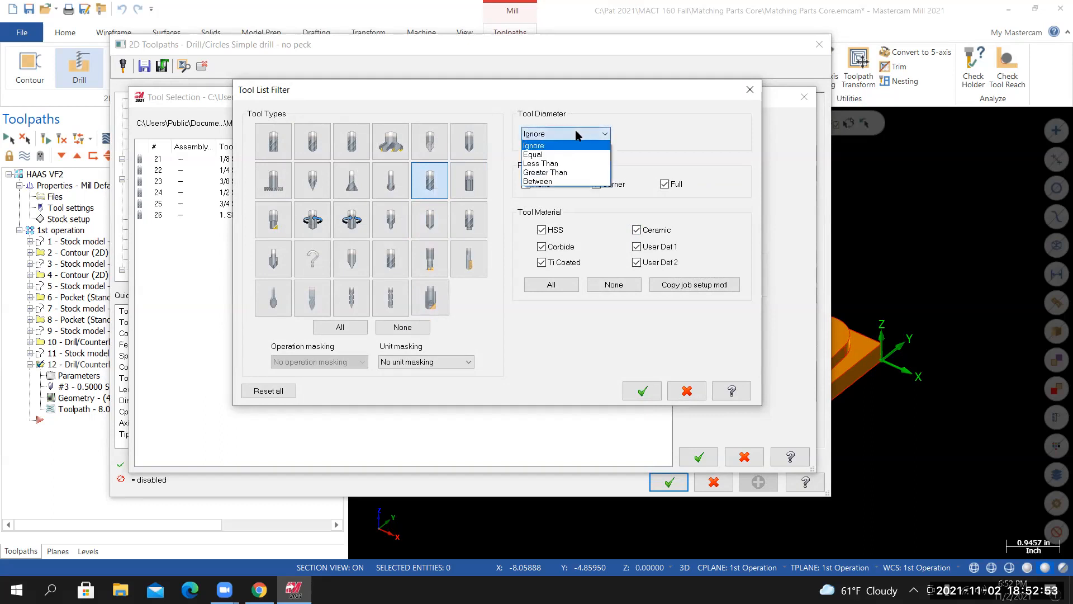
click(551, 154)
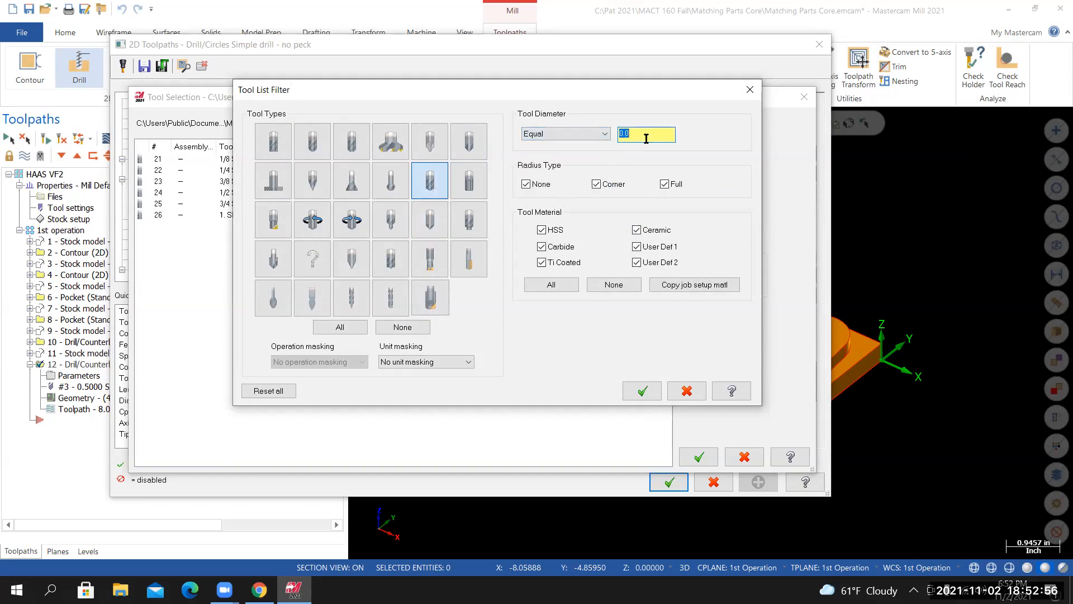
text(.375)
click(640, 390)
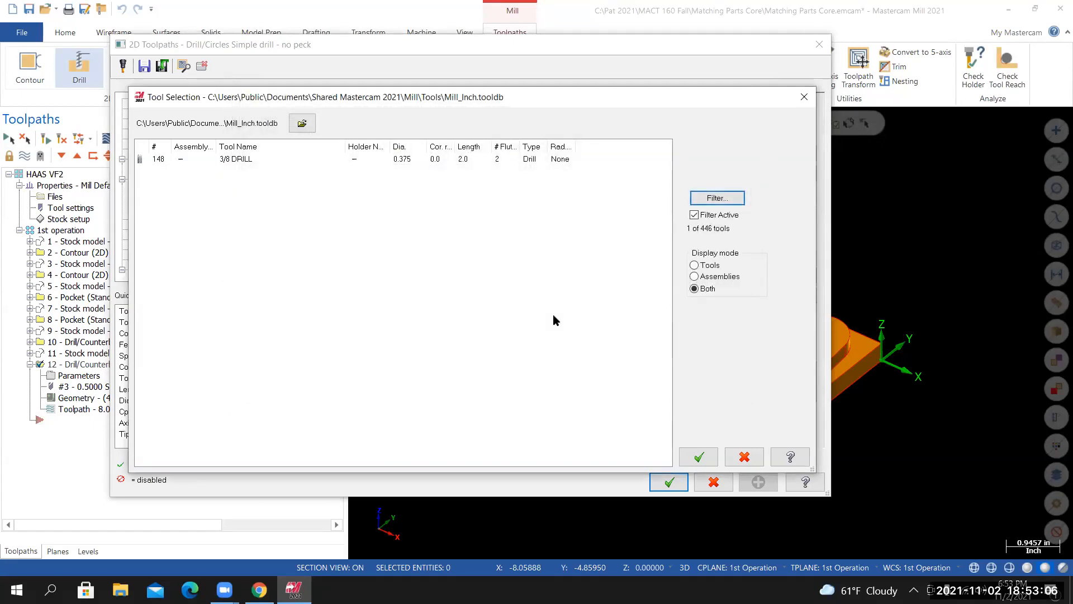
double_click(232, 161)
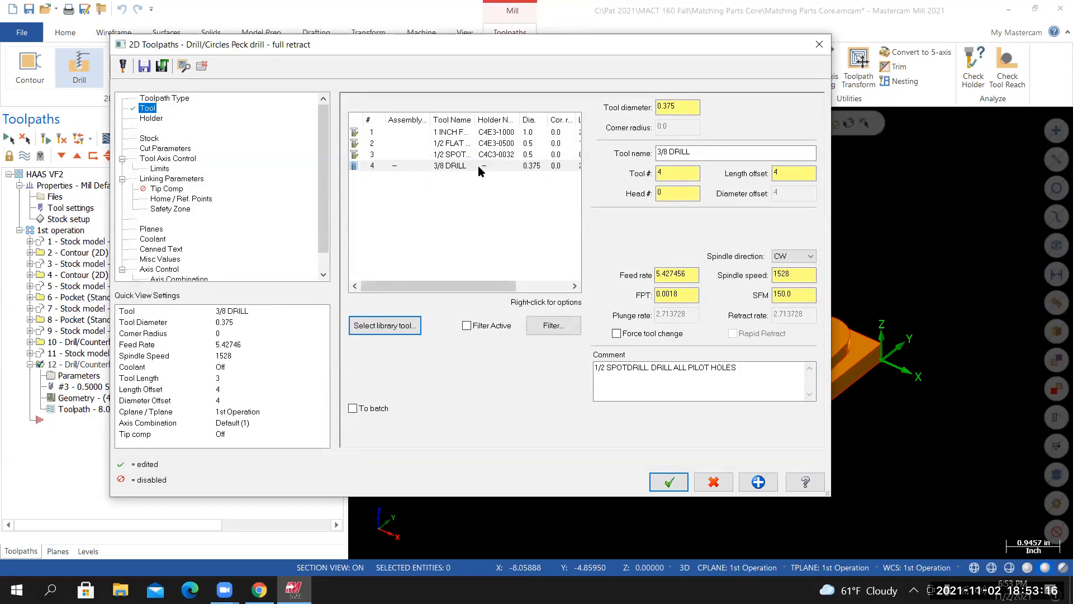
Edit the 3/8 drill's geometry, consulting the tool list on the Chrome assignment page, and set its shoulder length to 2 inches in Mastercam
right_click(440, 167)
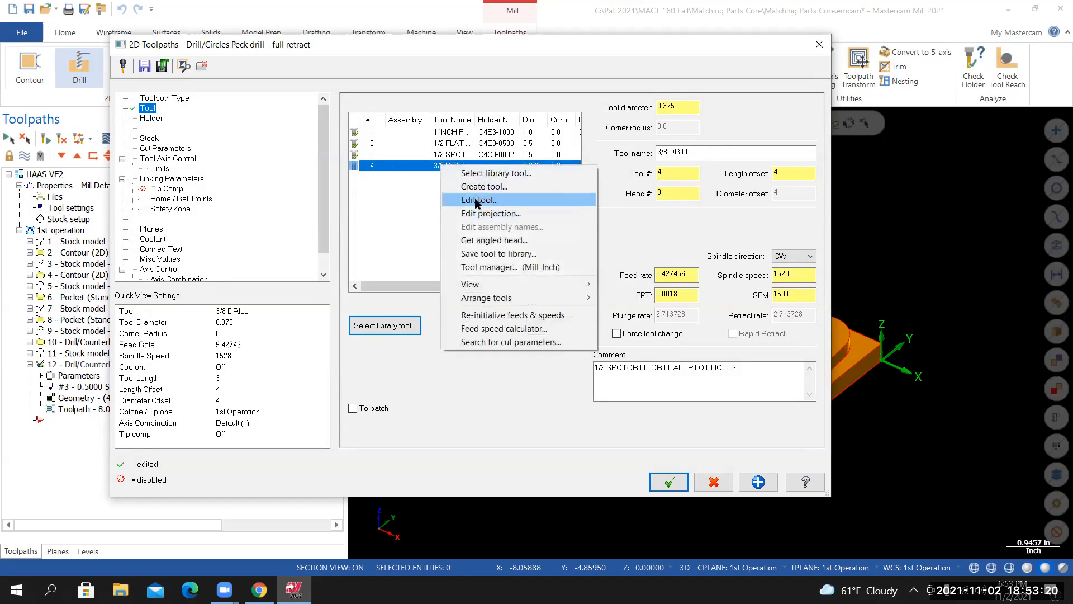
click(493, 200)
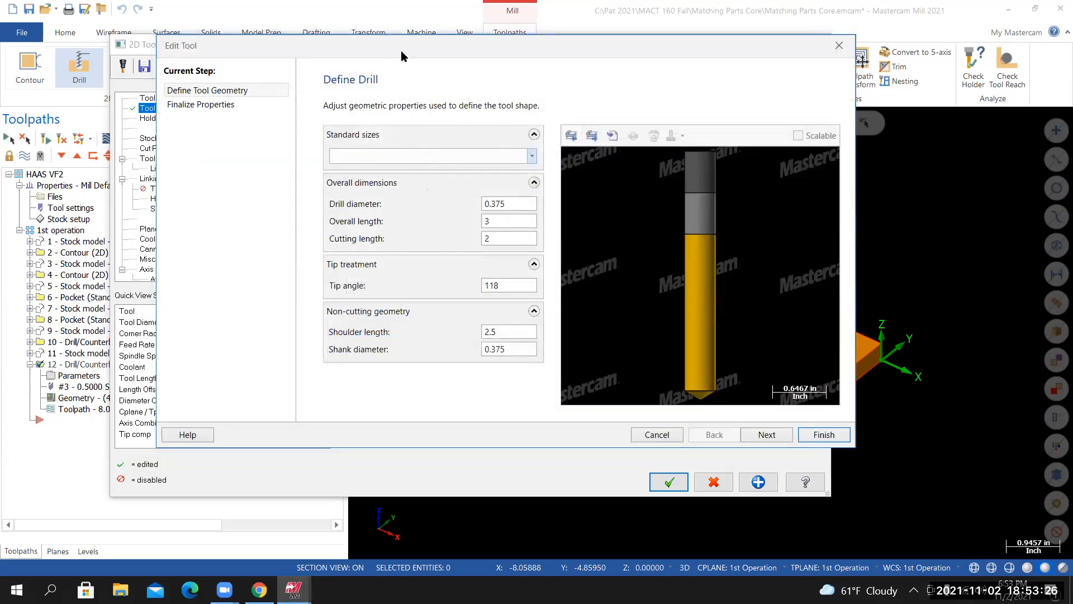
click(258, 590)
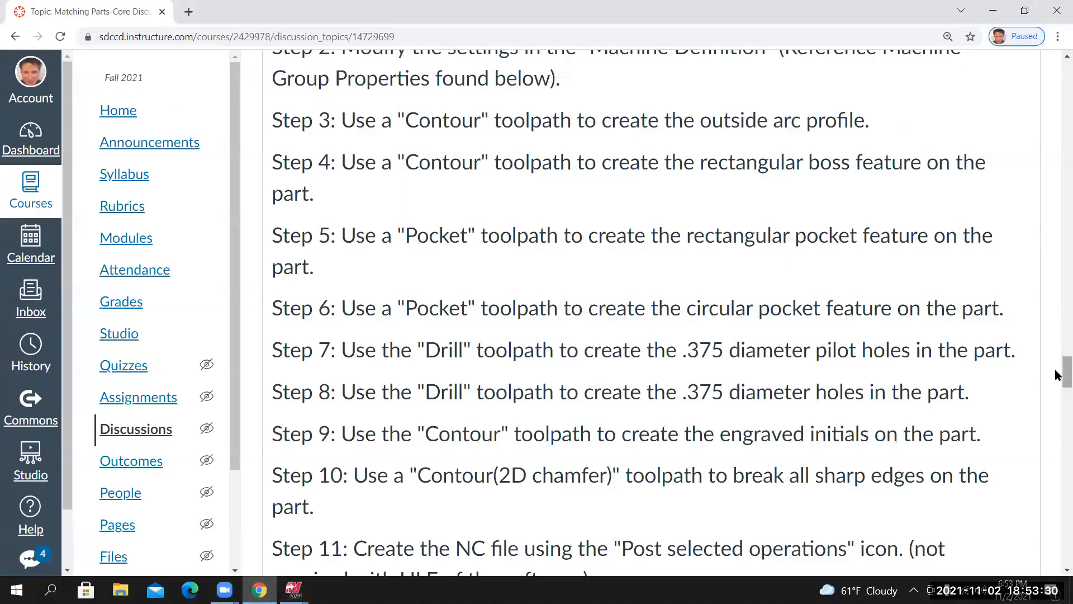
scroll(1053, 494, down, 20)
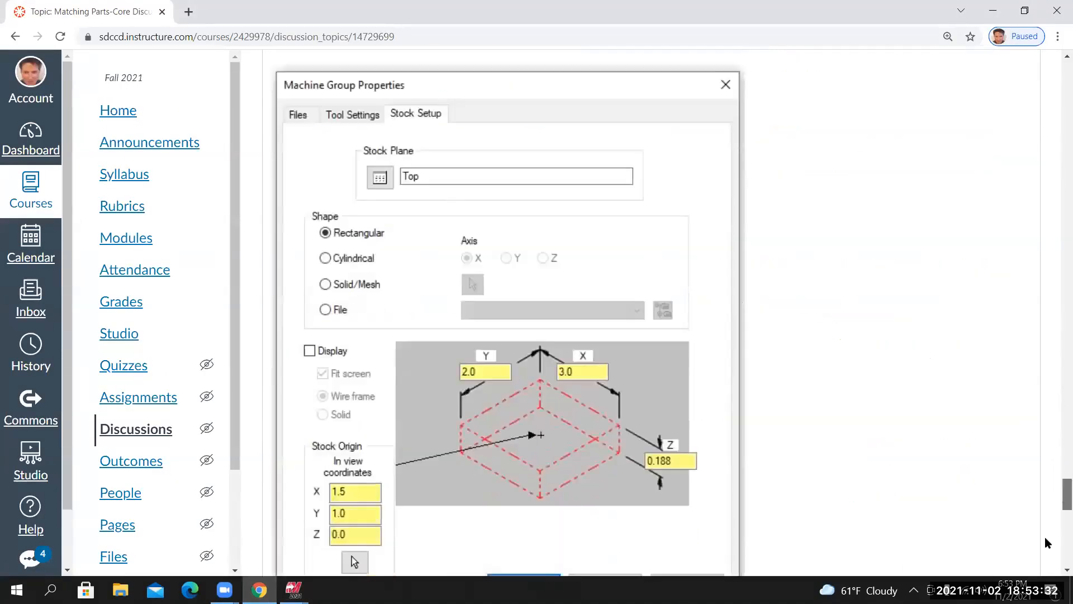
scroll(1050, 529, up, 3)
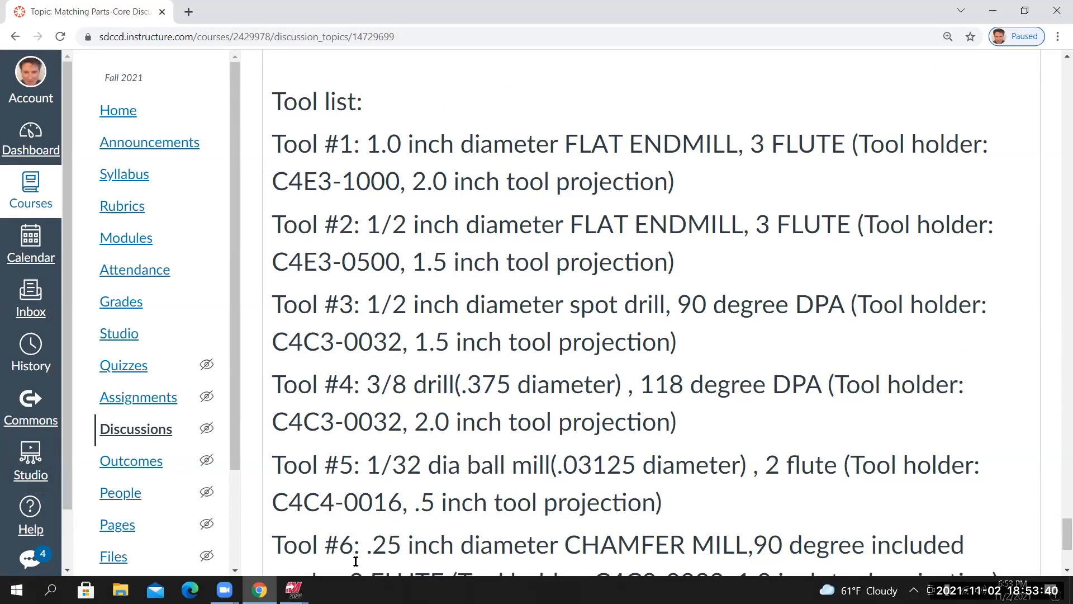
click(294, 590)
click(373, 523)
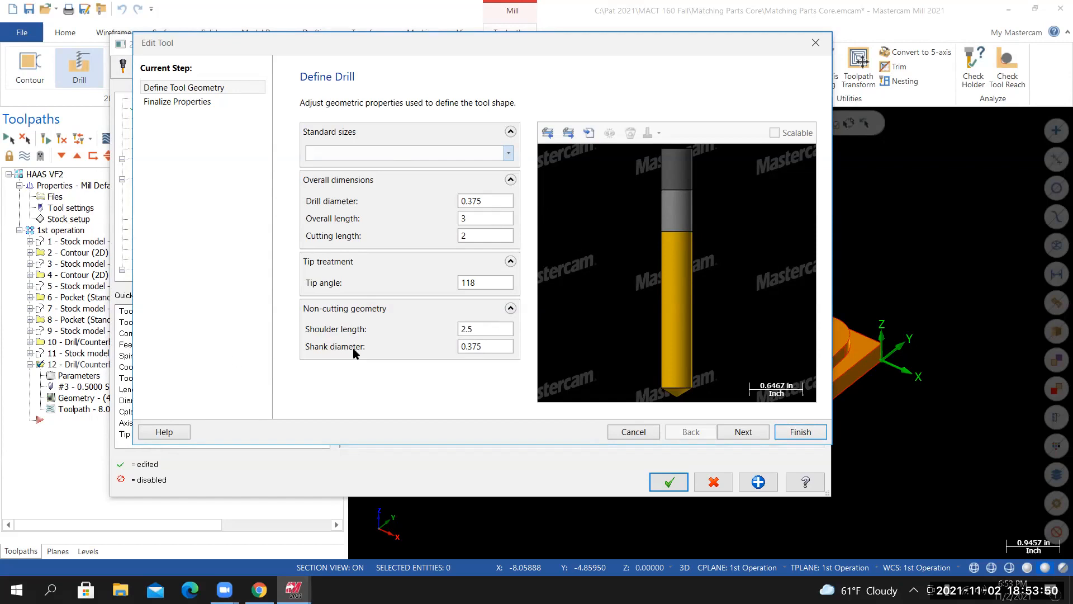
drag(482, 331, 421, 340)
text(2)
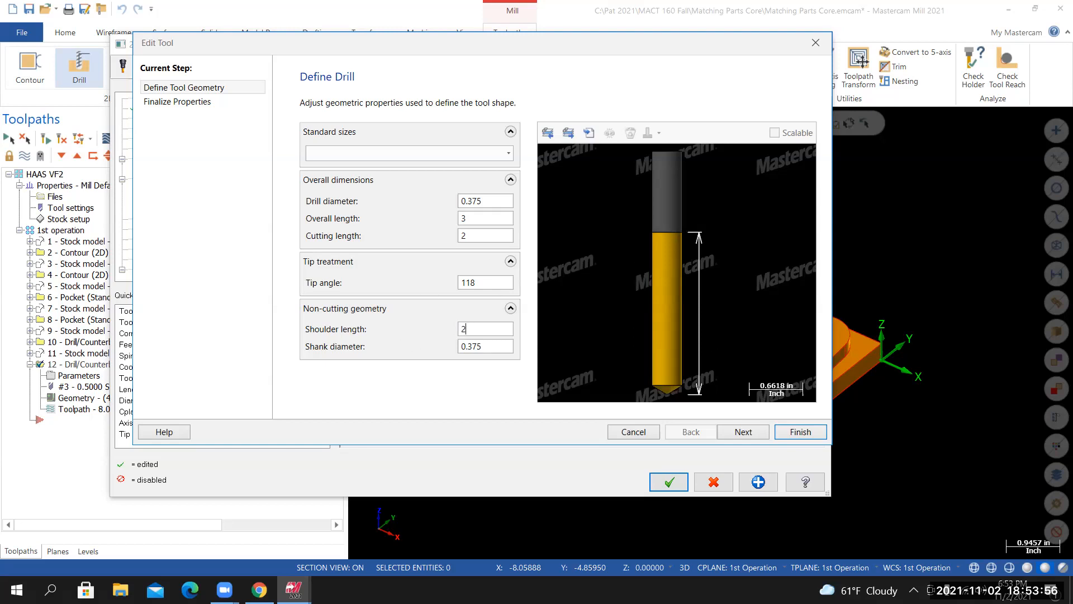
Set the 3/8 drill's number of flutes to 1 and recalculate its feed rate and spindle speed
click(736, 433)
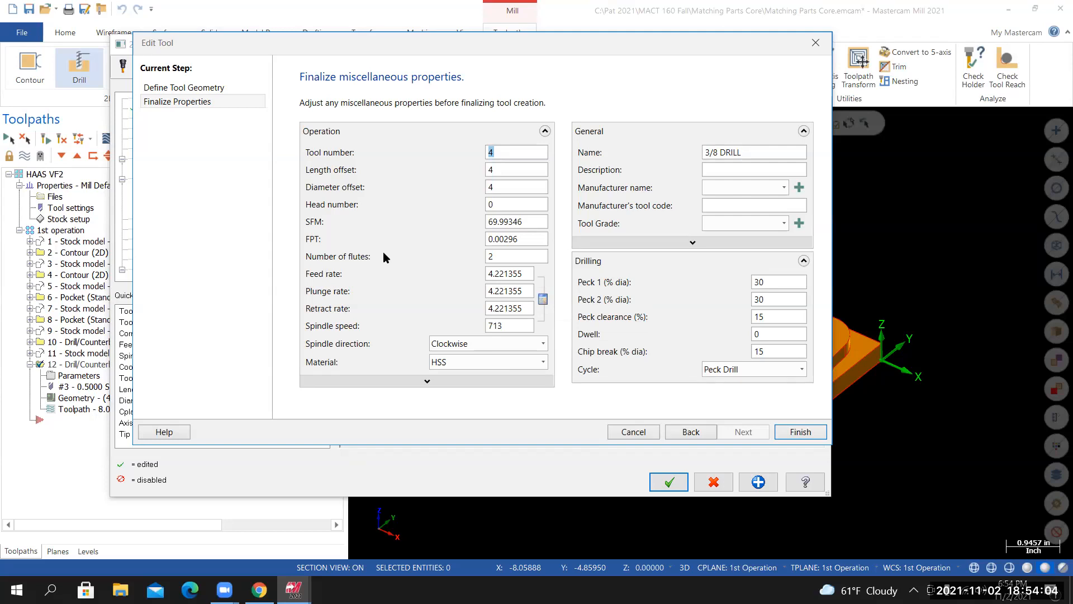
double_click(496, 257)
text(1)
click(543, 299)
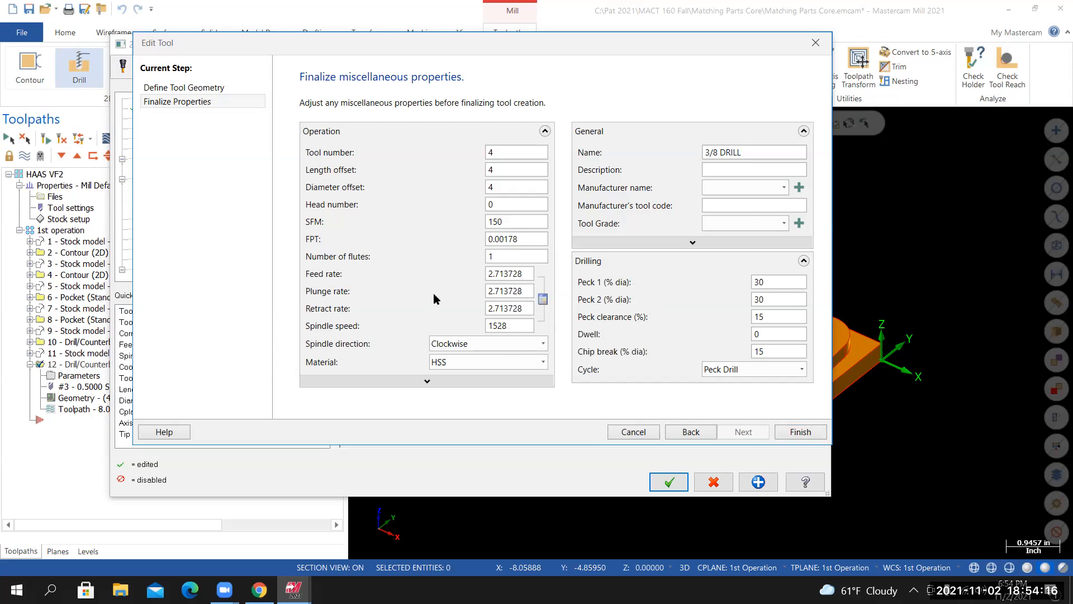
Turn on flood coolant for the 3/8 drill and finish the tool definition
click(391, 380)
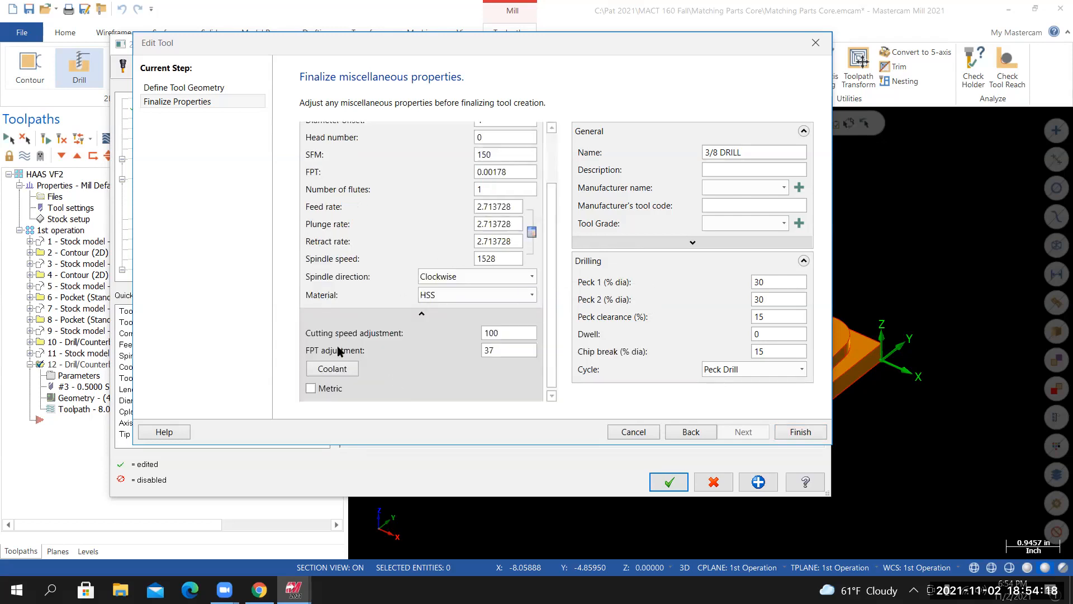
click(335, 368)
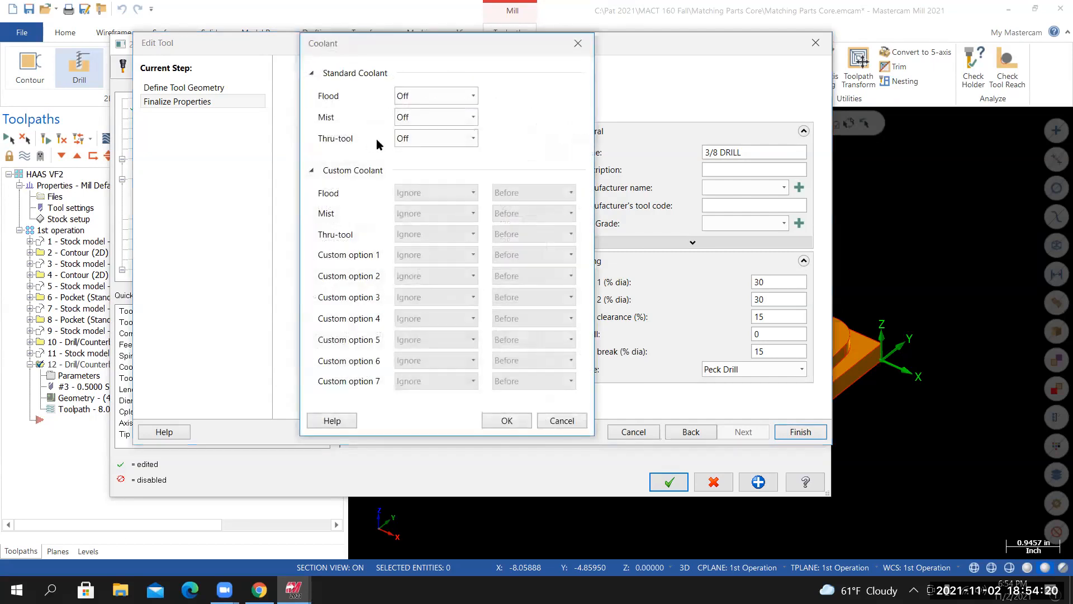
click(427, 92)
click(405, 122)
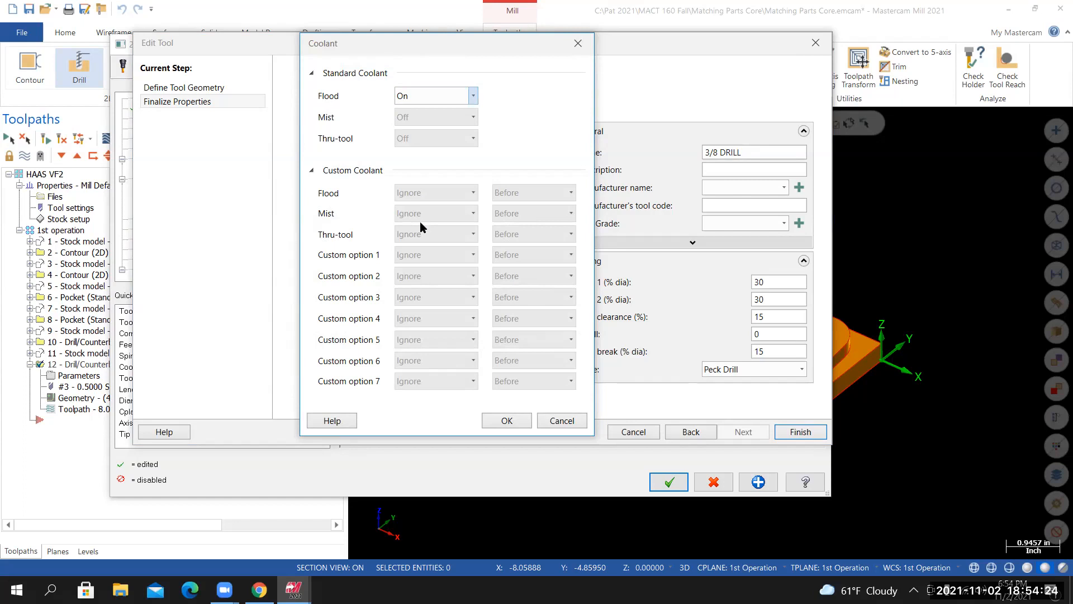
click(504, 420)
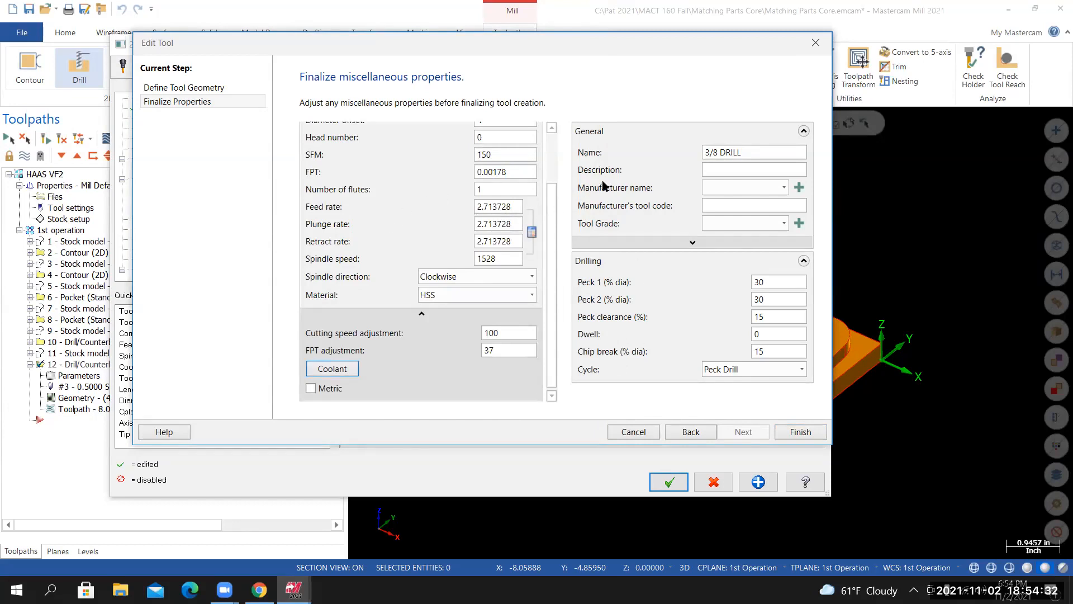
click(803, 430)
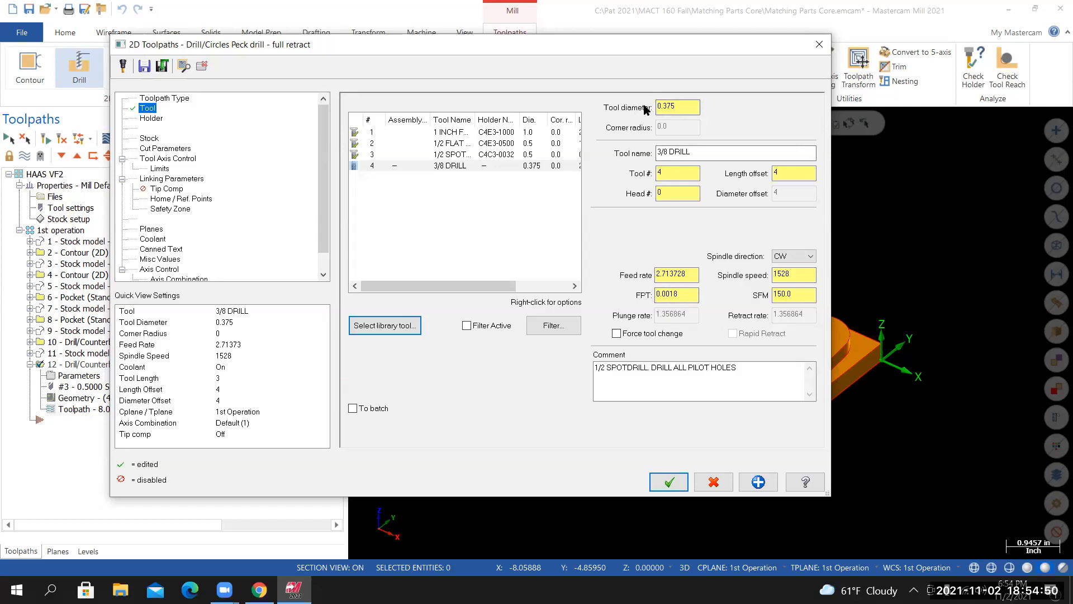
Set the drill's feed per tooth with the formula .375*.02
double_click(665, 295)
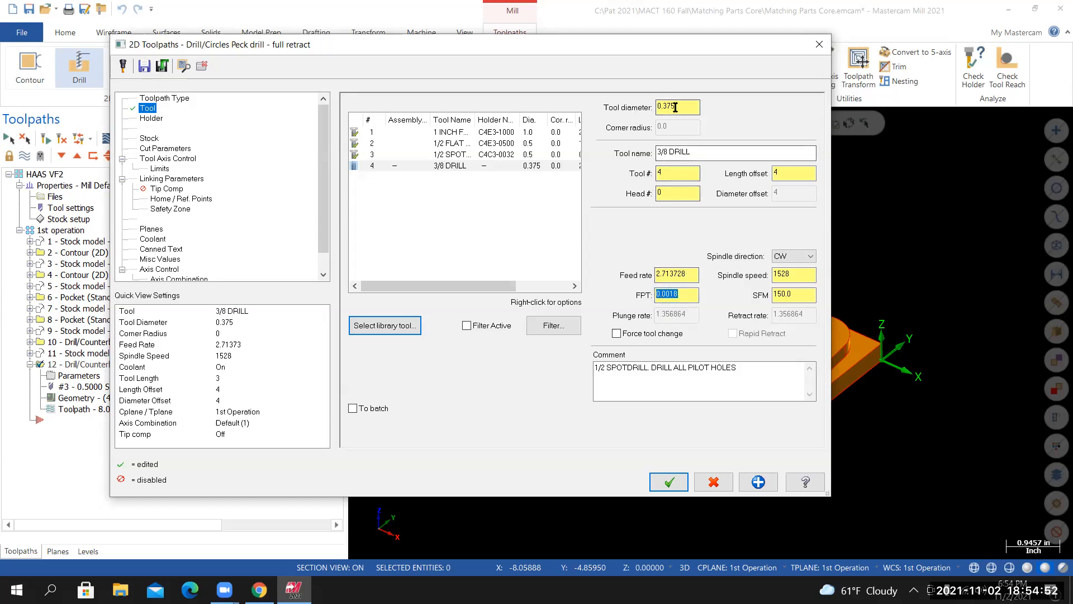
text(.375*)
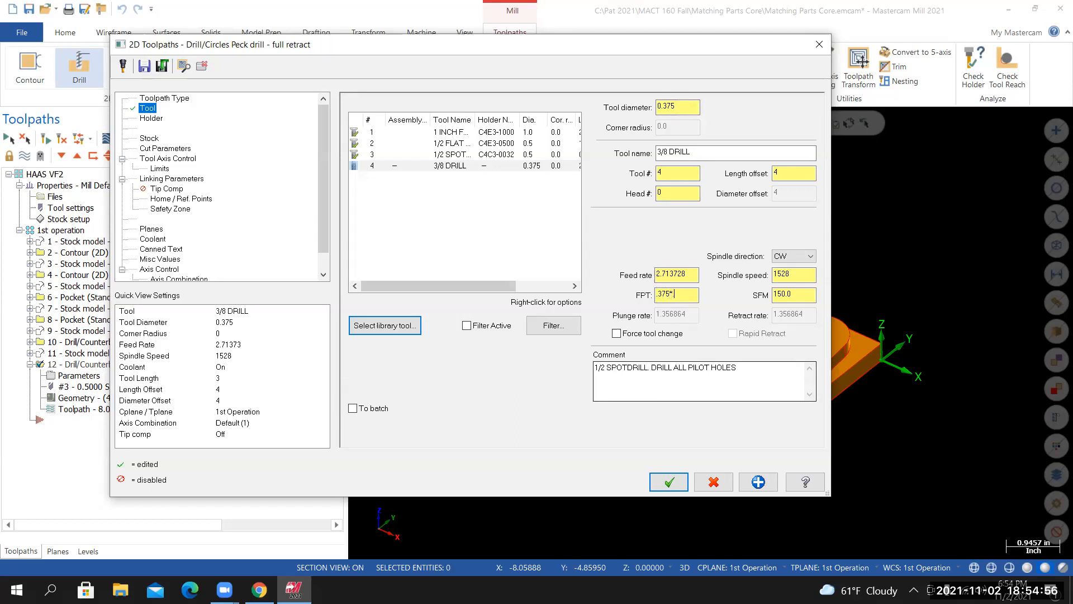
text(.02)
key(Return)
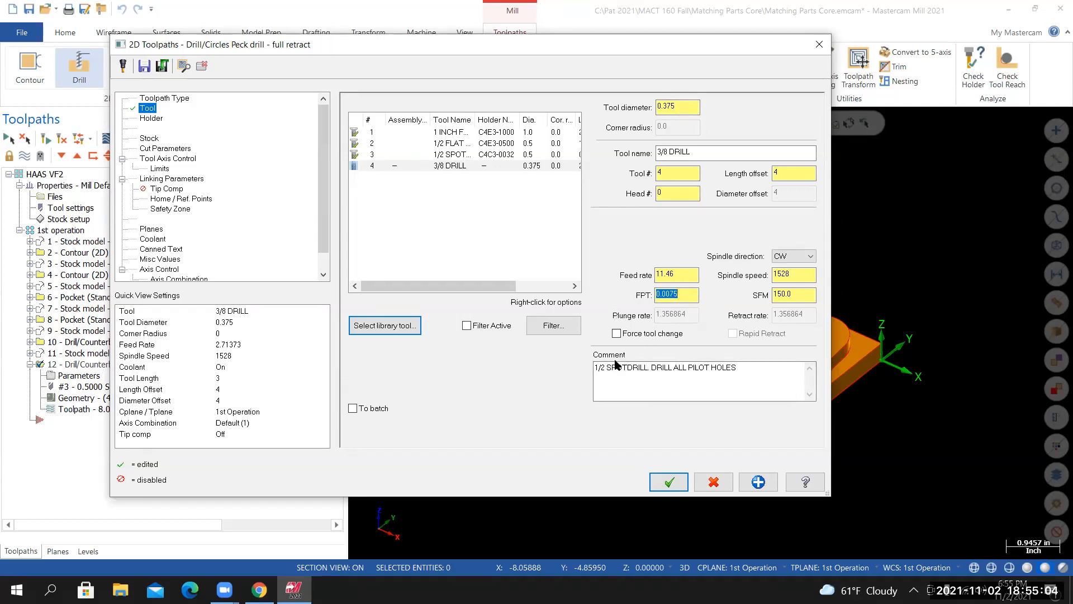
Replace the operation comment with the copied tool name, extended to read "3/8 DRILL, DRILL ALL HOLES THRU"
drag(708, 153, 644, 154)
right_click(678, 154)
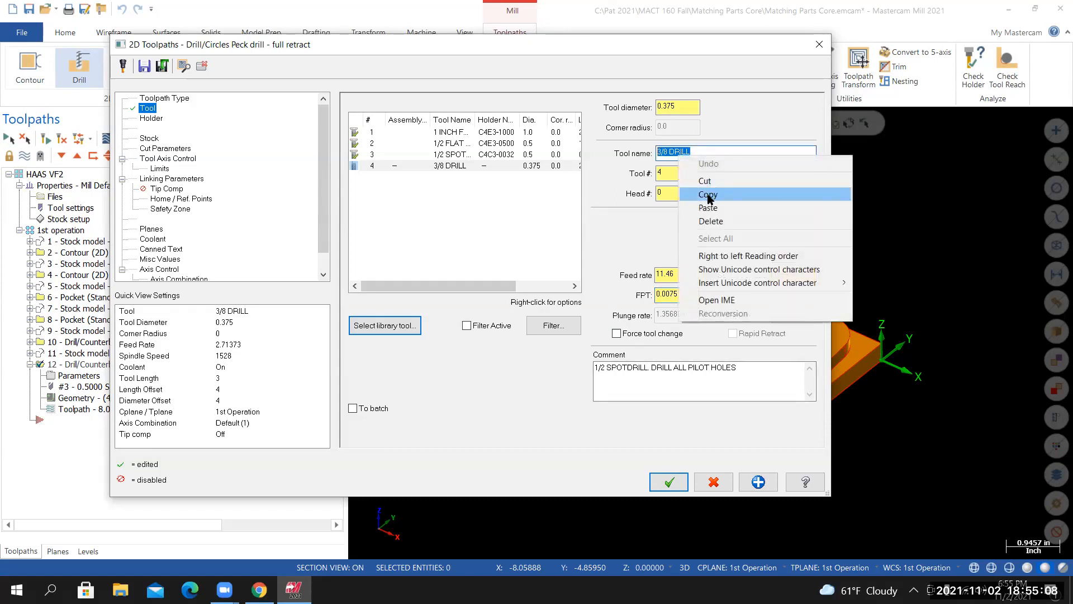
click(838, 192)
drag(743, 368, 594, 367)
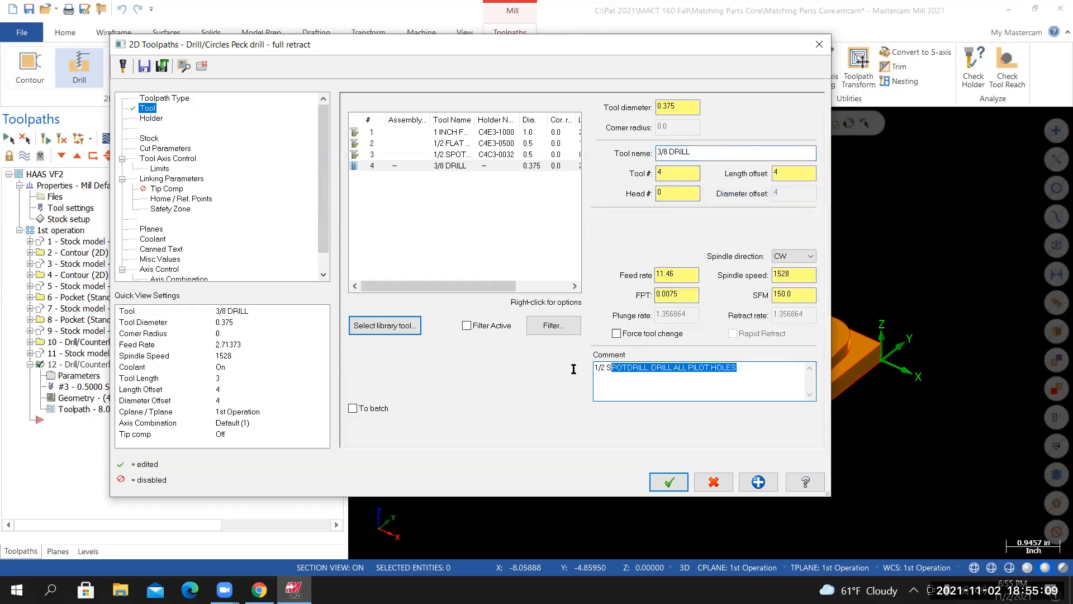
right_click(608, 368)
click(640, 418)
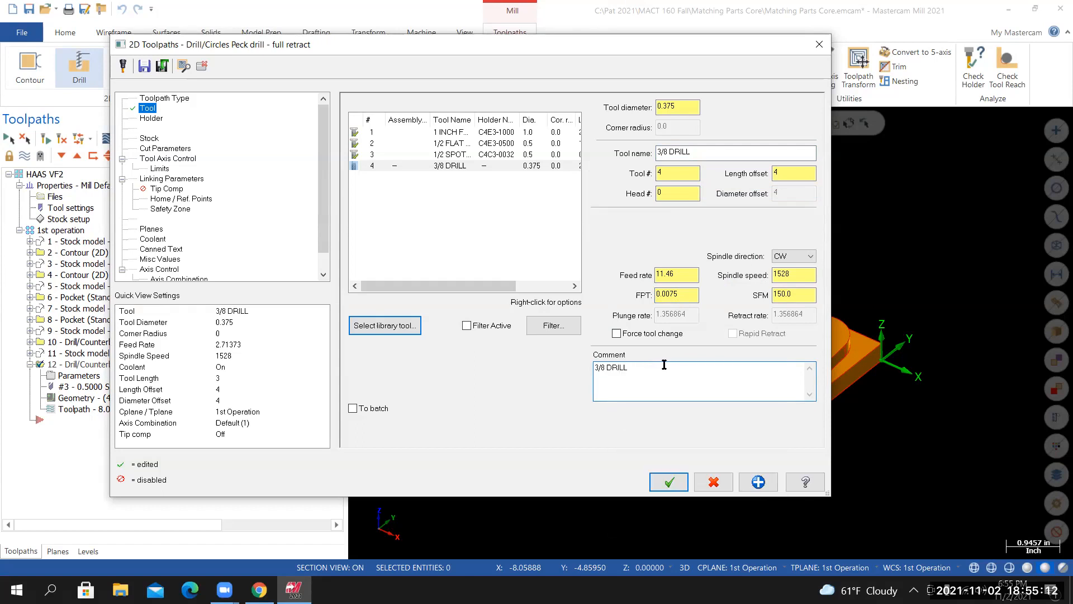
text(, DRILL ALL HOLES THRU)
Check the holder specified for tool 4 in the course's tool list and load the CT40-in holder library
click(152, 118)
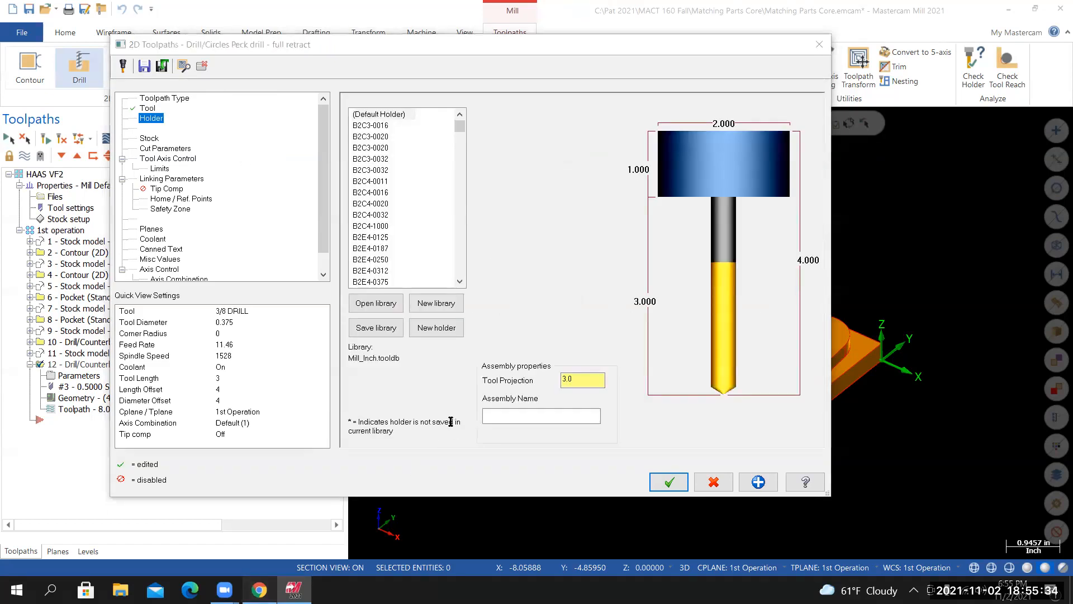
key(alt+Tab)
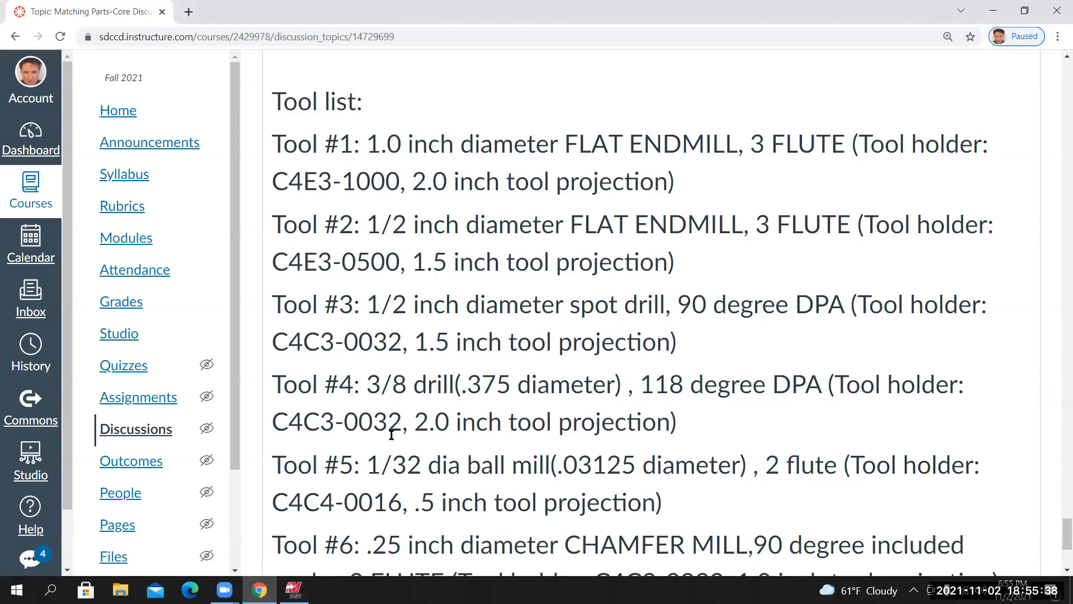
key(alt+Tab)
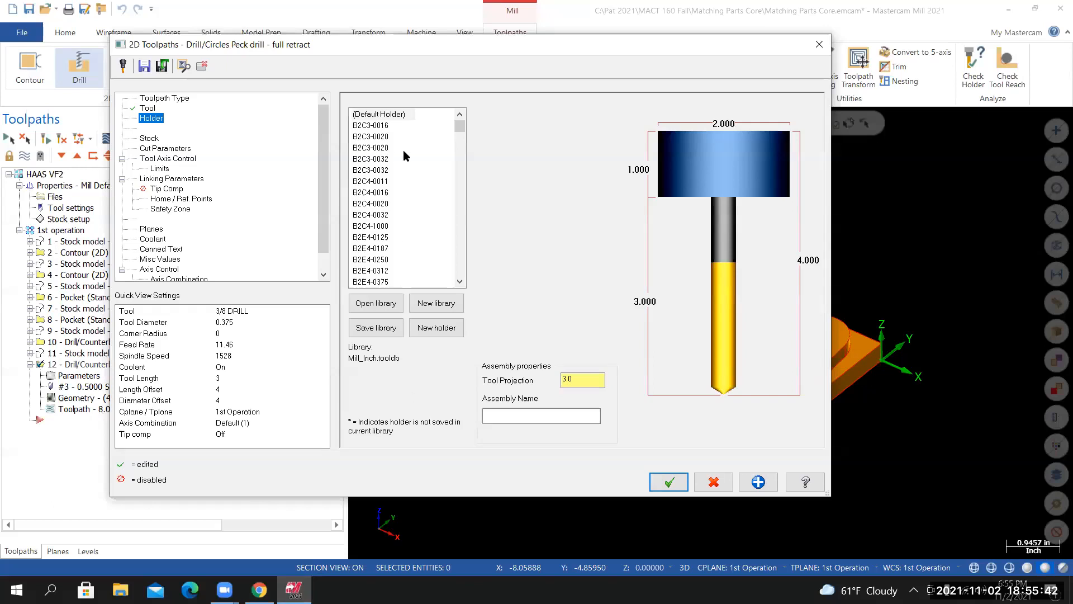
click(374, 304)
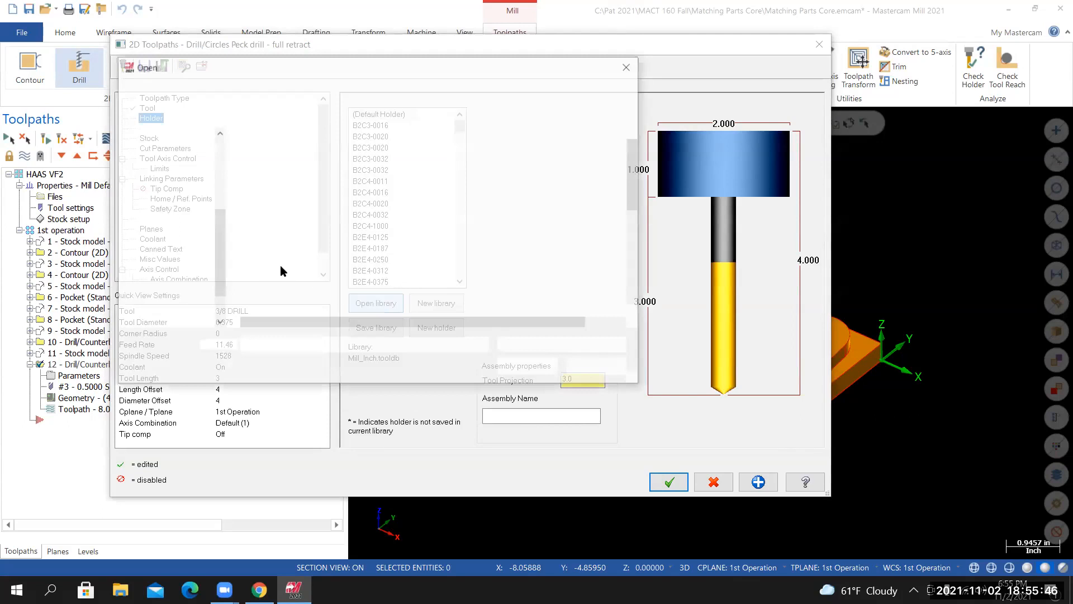
scroll(280, 265, down, 3)
click(274, 249)
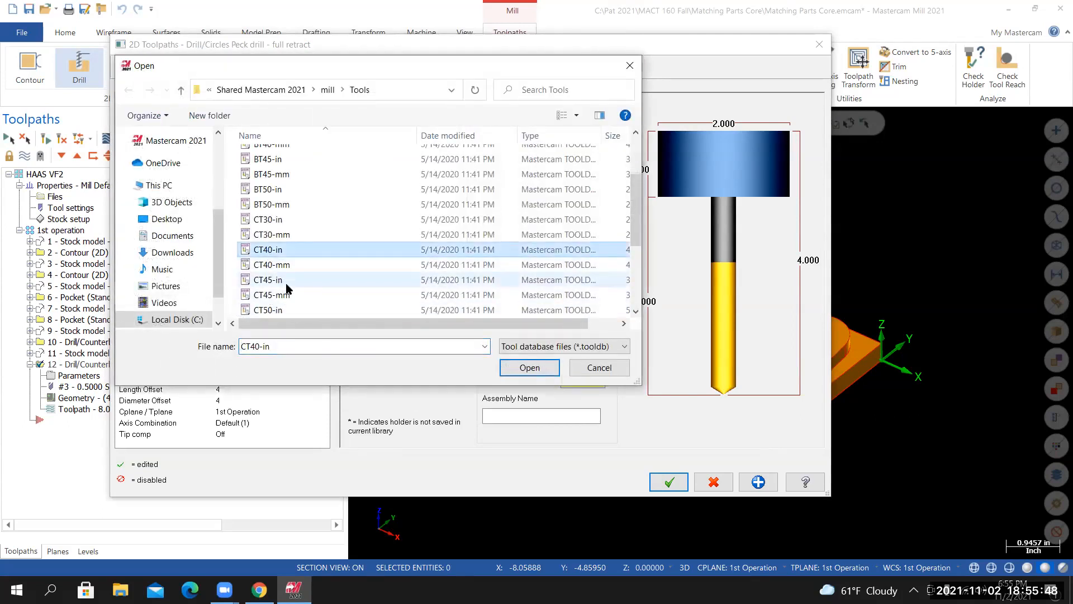
click(529, 366)
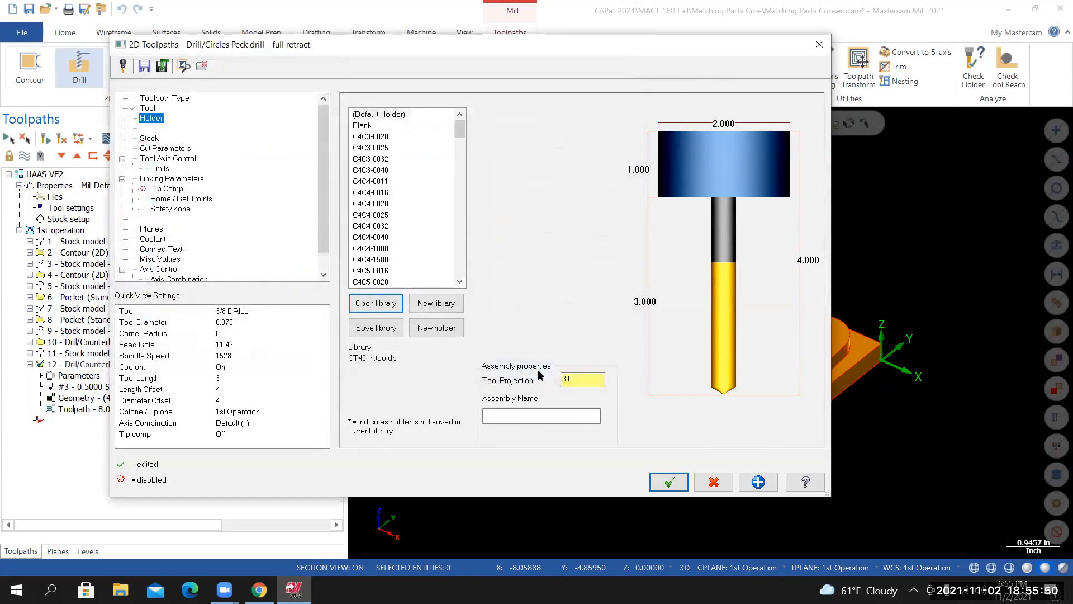
Assign holder C4C3-0032 to the drill and set the tool projection to 2 inches
click(375, 160)
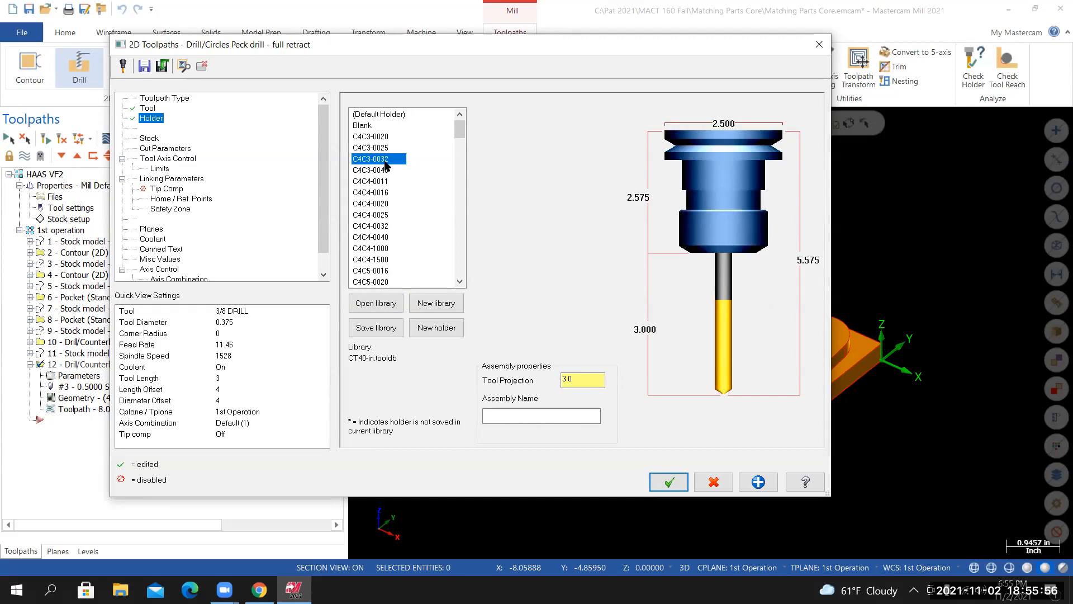
double_click(587, 384)
text(2)
key(Return)
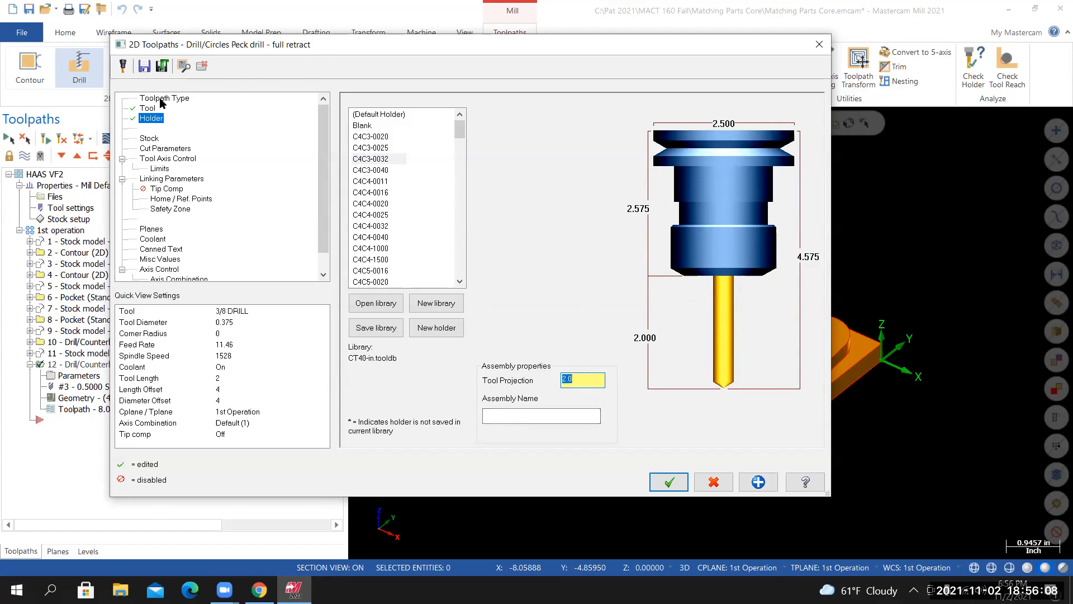
Review the peck amount in the cut parameters of the Peck Drill cycle
click(169, 149)
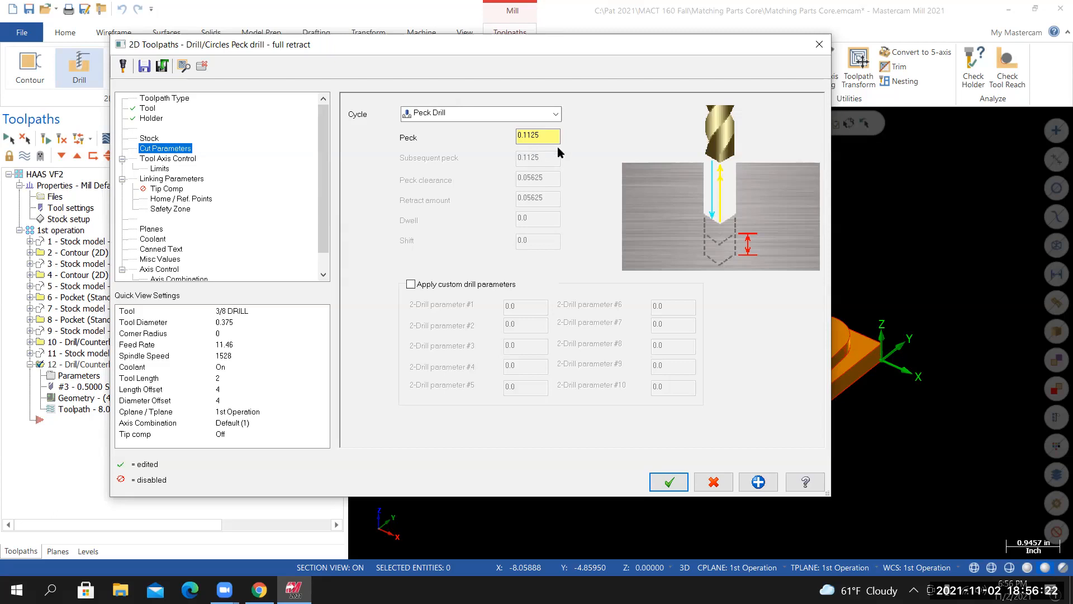
drag(556, 138, 455, 139)
click(549, 138)
double_click(532, 137)
Set the drilling depth in the linking parameters by picking a bottom corner of the part
click(173, 179)
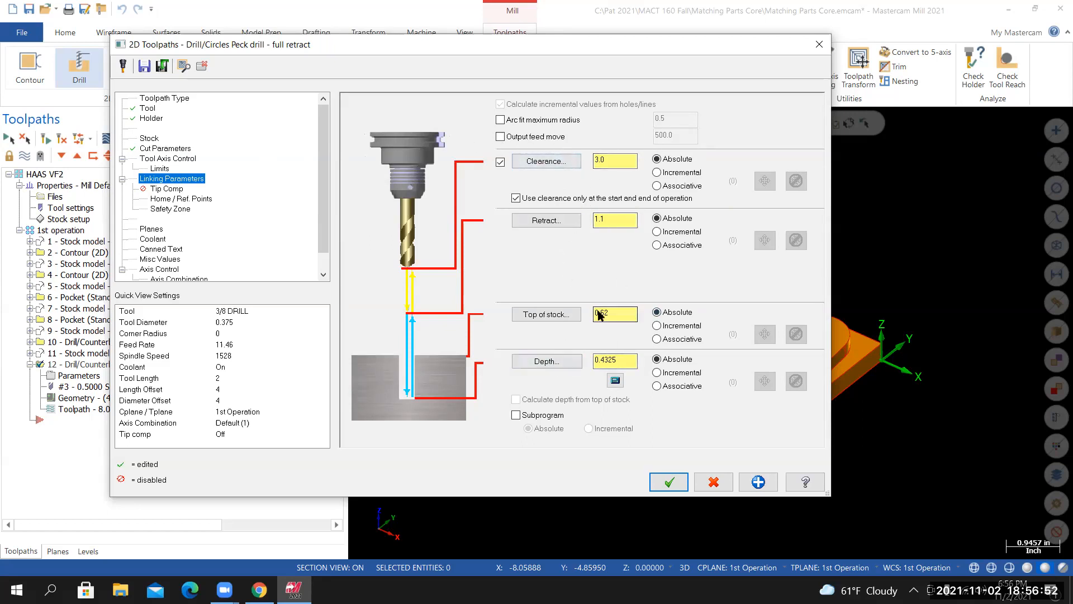
click(550, 361)
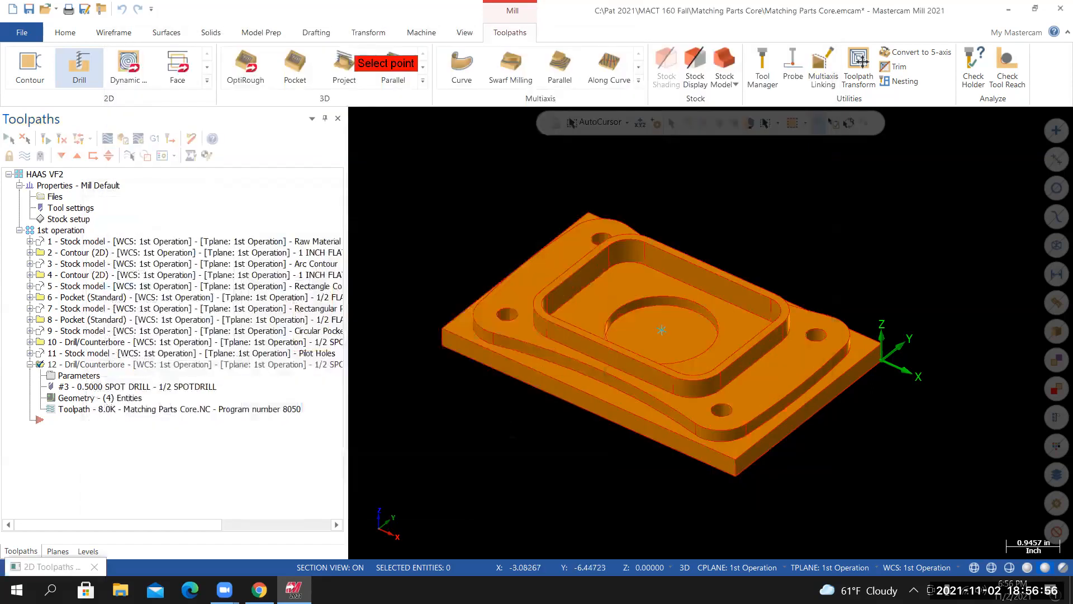
middle_drag(514, 469, 508, 399)
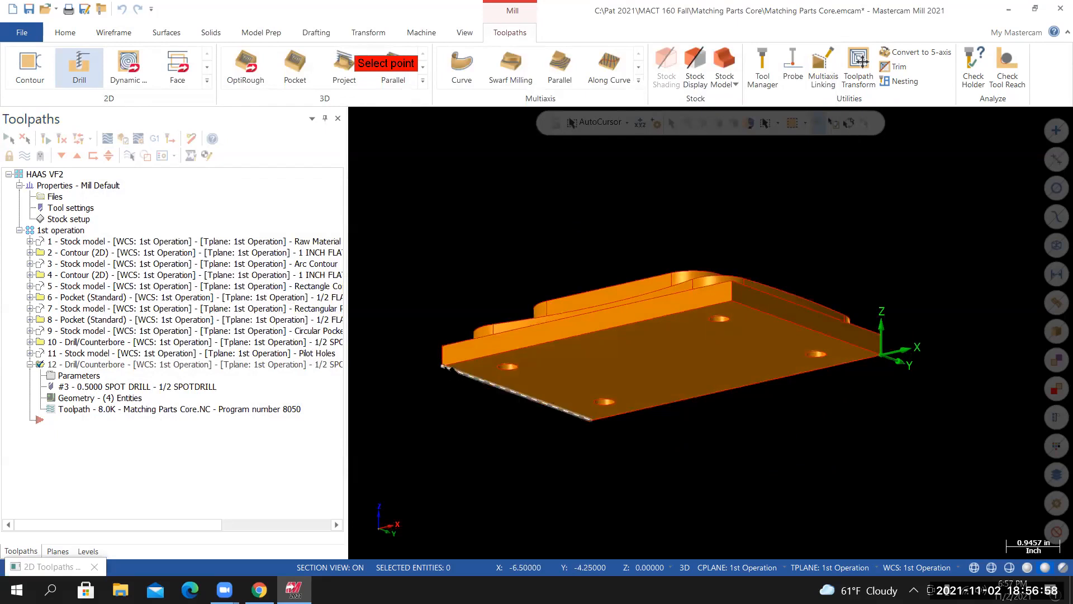
click(441, 367)
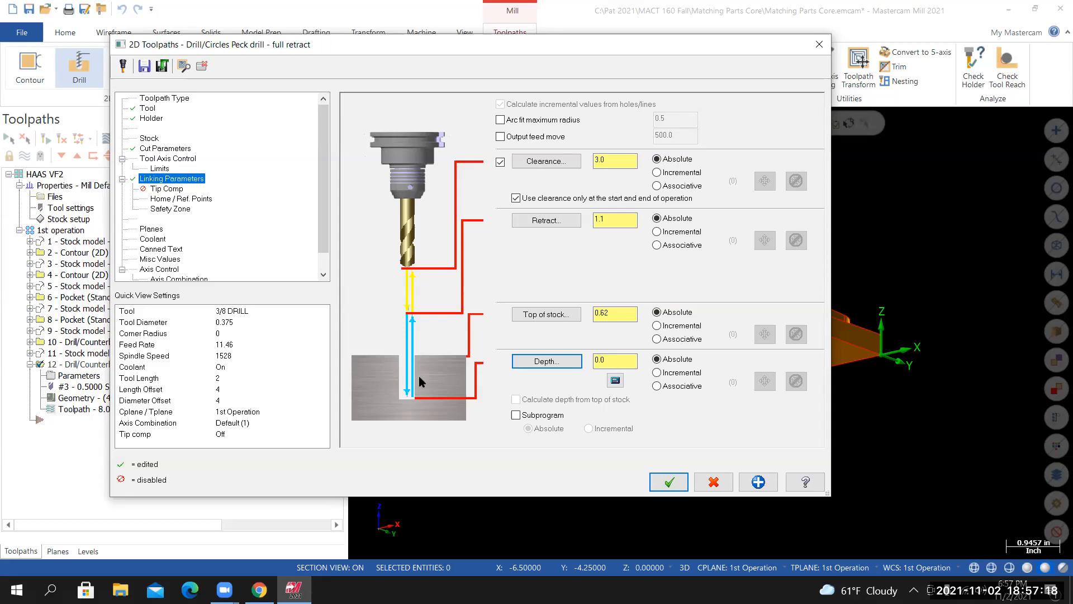
Enable tip compensation with a breakthrough amount of .025 and accept the drill toolpath parameters
click(174, 190)
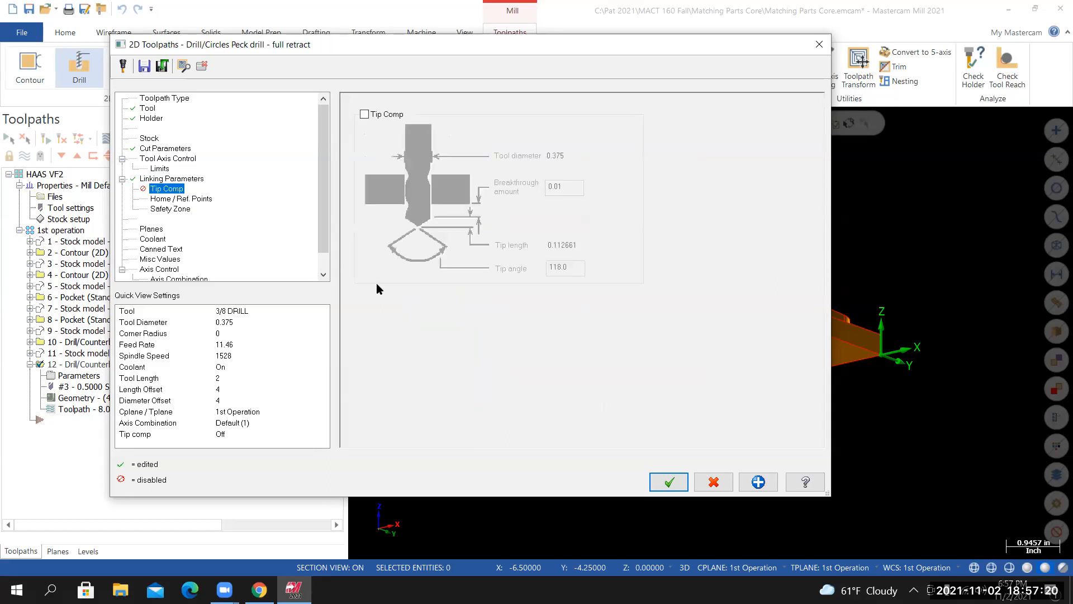
click(364, 114)
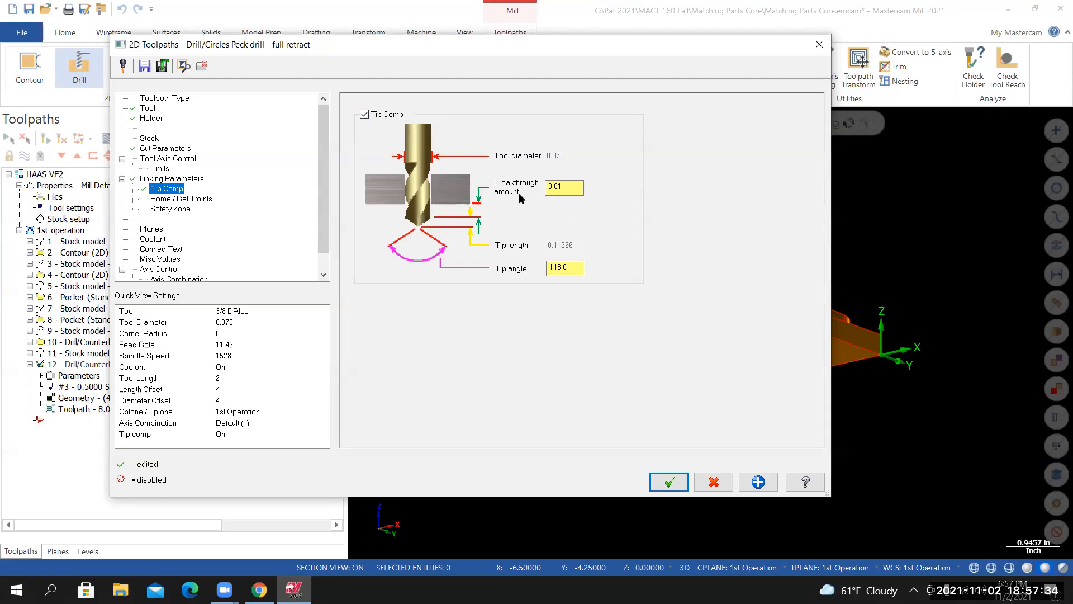
drag(570, 188, 497, 199)
text(.025)
key(Return)
click(667, 480)
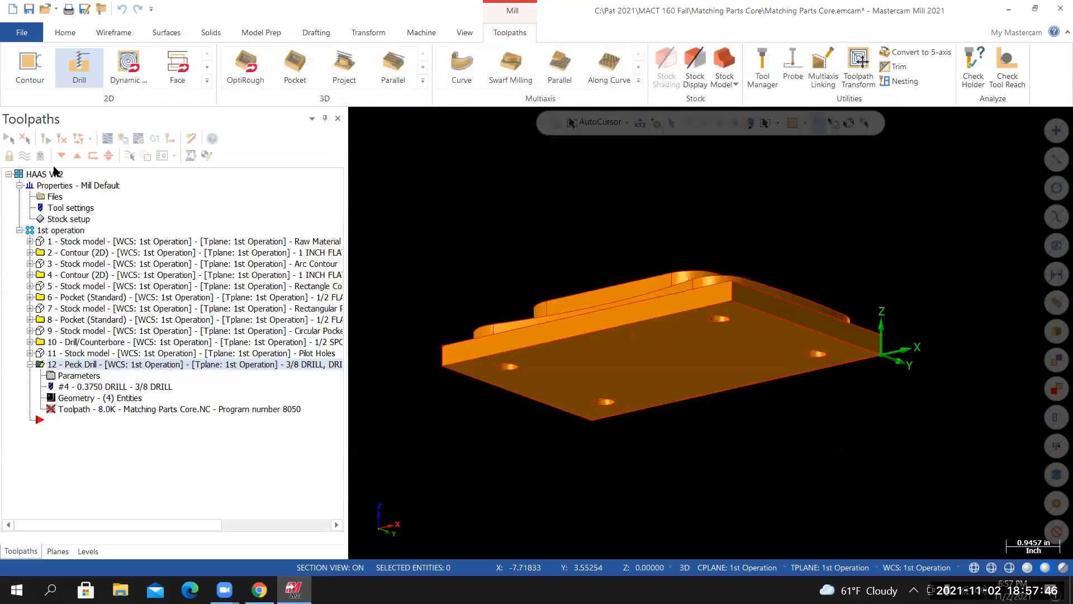
Regenerate the Peck Drill operation and collapse its entry in the operations tree
key(alt+7)
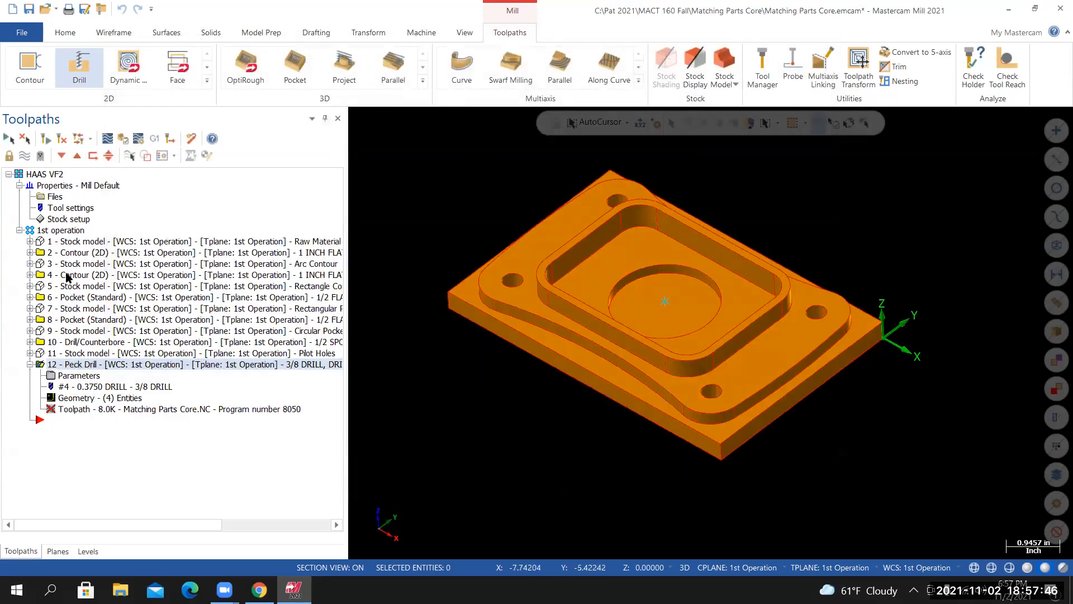
click(62, 141)
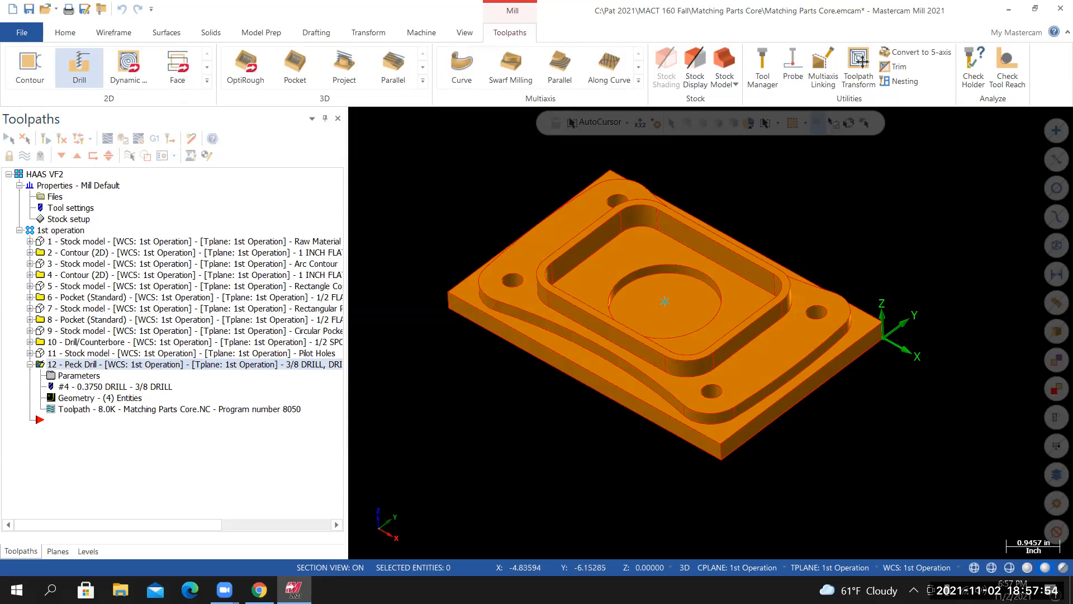
mouse_move(710, 333)
middle_down()
mouse_move(710, 282)
mouse_move(708, 327)
middle_up()
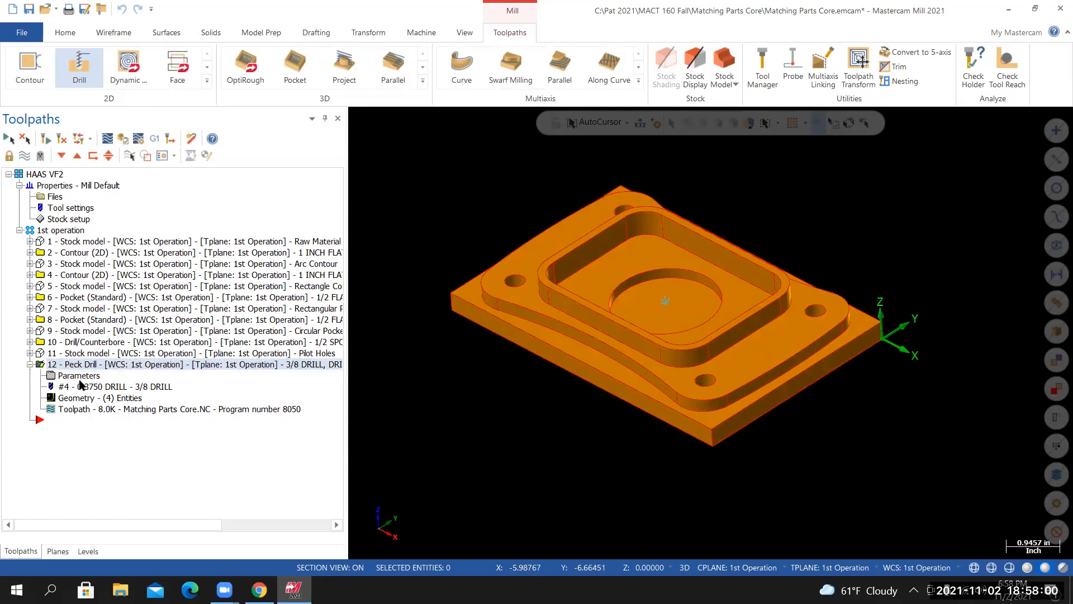
click(30, 363)
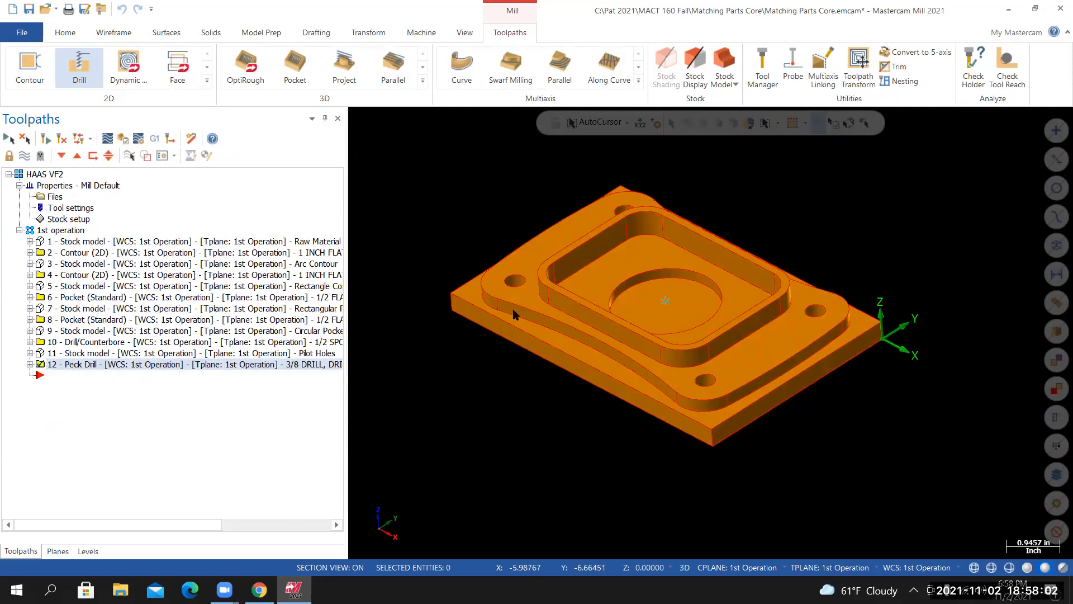
Play the backplot of the Peck Drill toolpath and inspect the drilling motion at the four holes
middle_drag(569, 347, 662, 297)
middle_drag(477, 367, 493, 320)
click(355, 116)
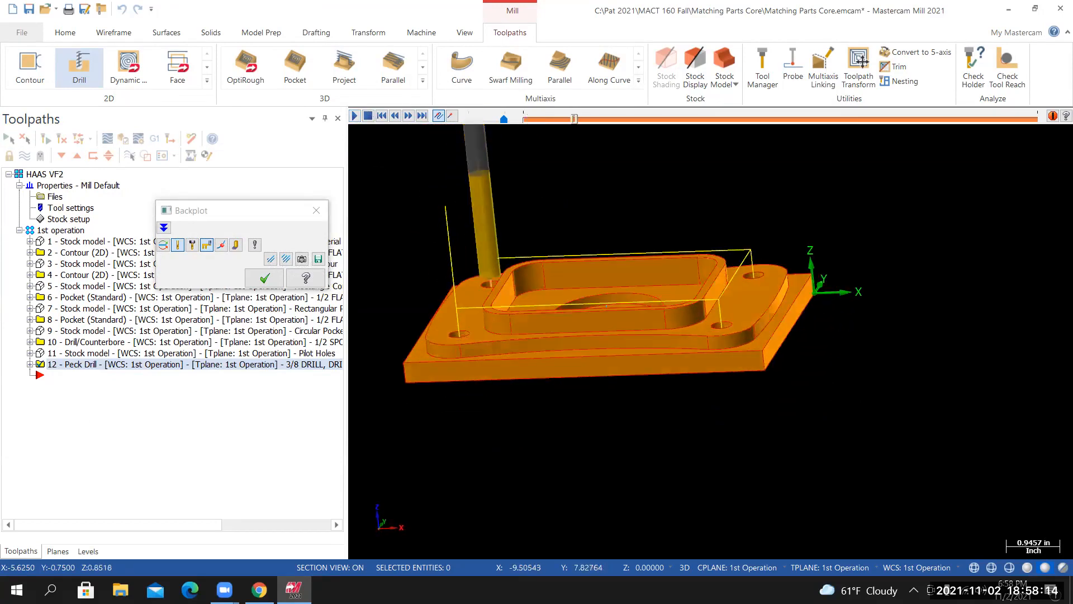
middle_drag(575, 297, 358, 400)
middle_drag(607, 335, 551, 388)
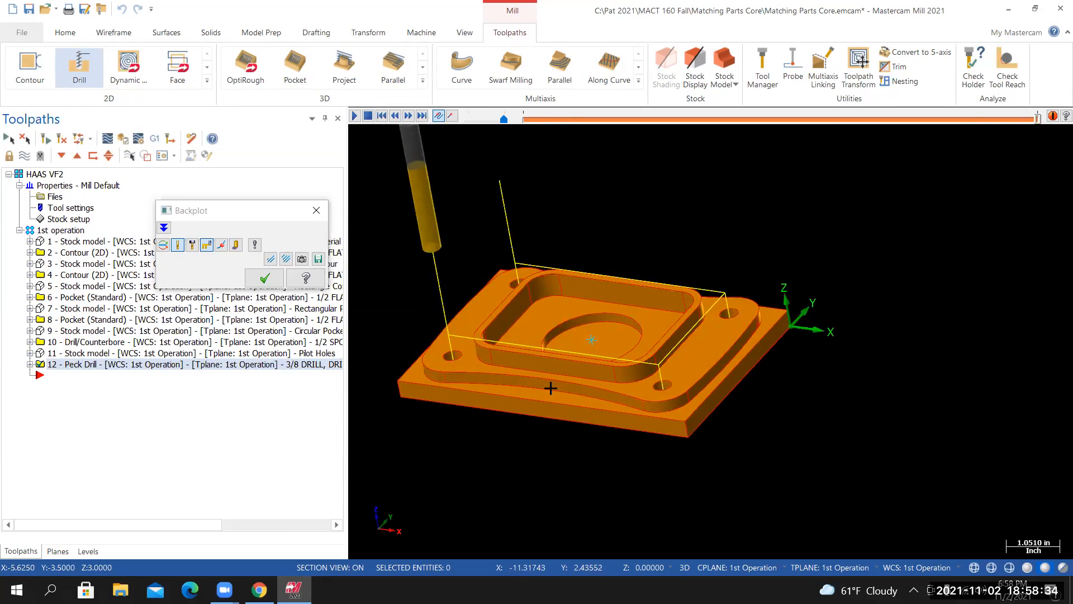
Leave the backplot, restore the isometric view of the part and save the file
right_click(563, 390)
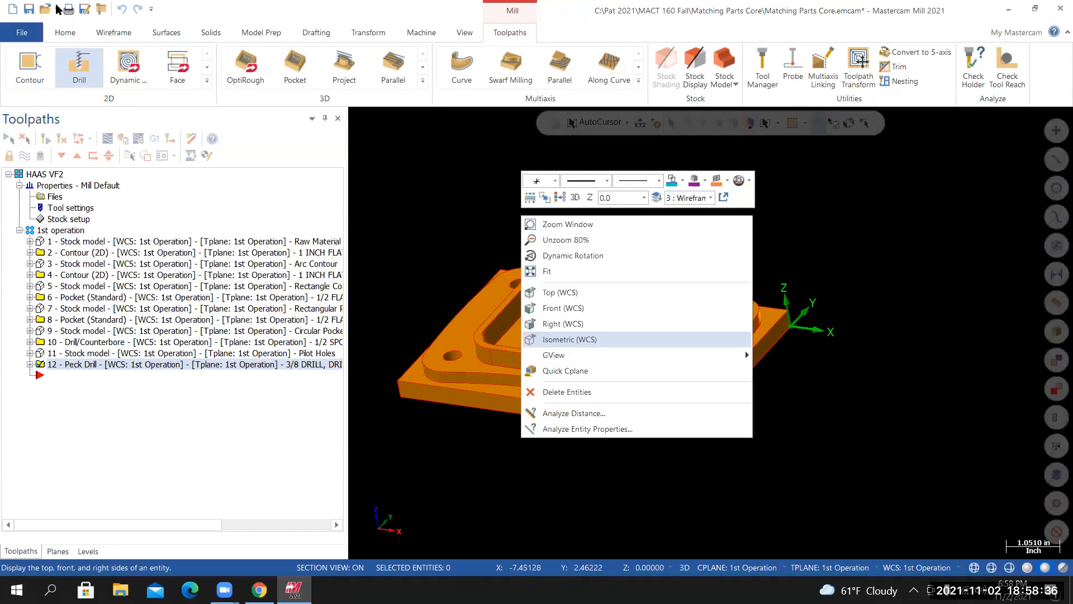
click(575, 339)
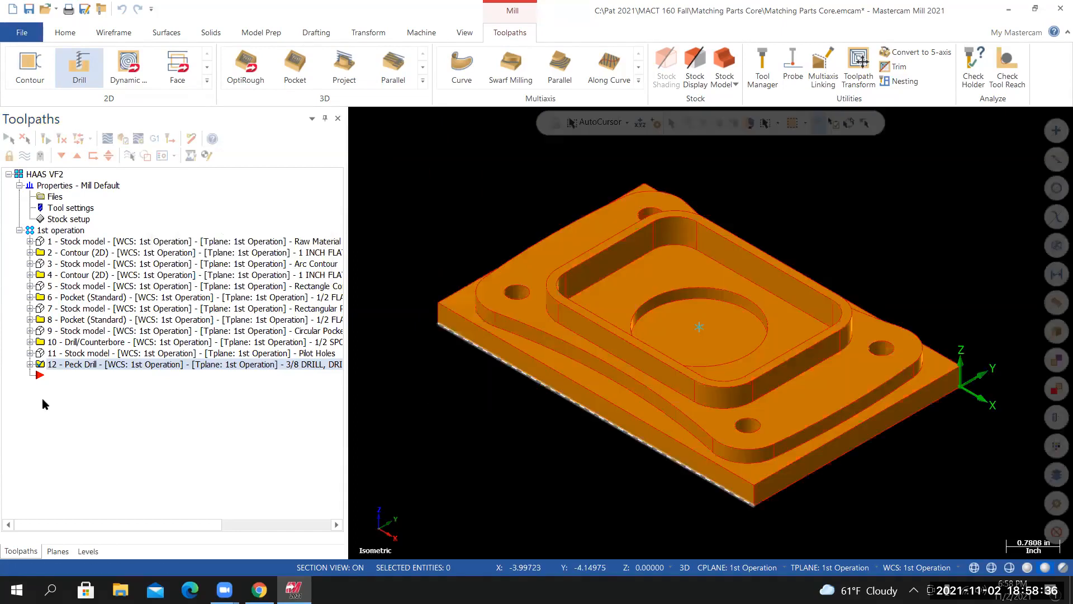
click(23, 32)
key(ctrl+s)
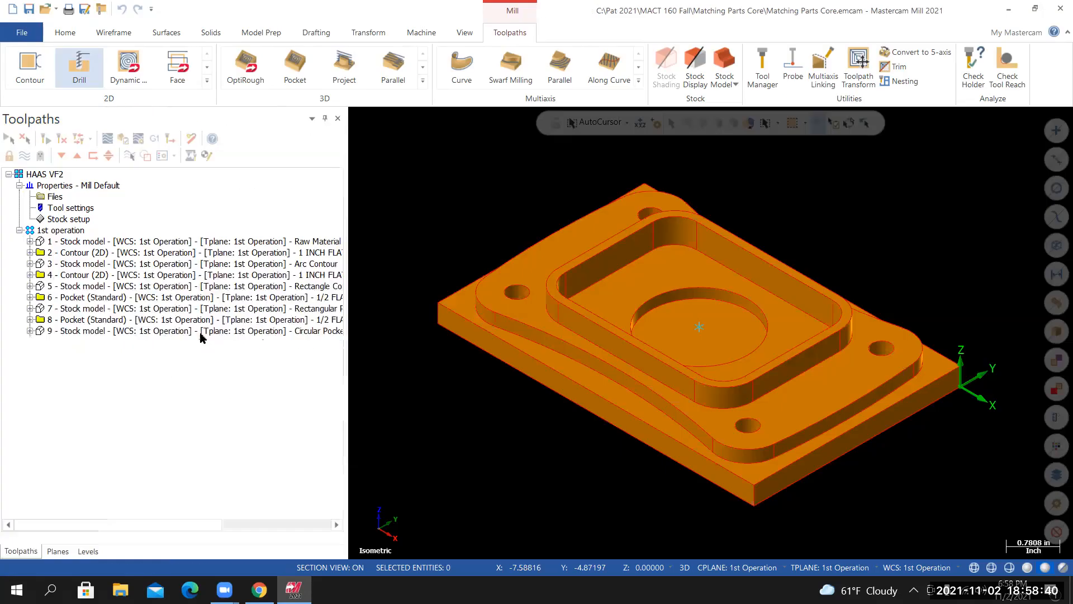
Verify all toolpaths in the 1st operation group by running the complete machining simulation, checking the stop conditions first
click(59, 230)
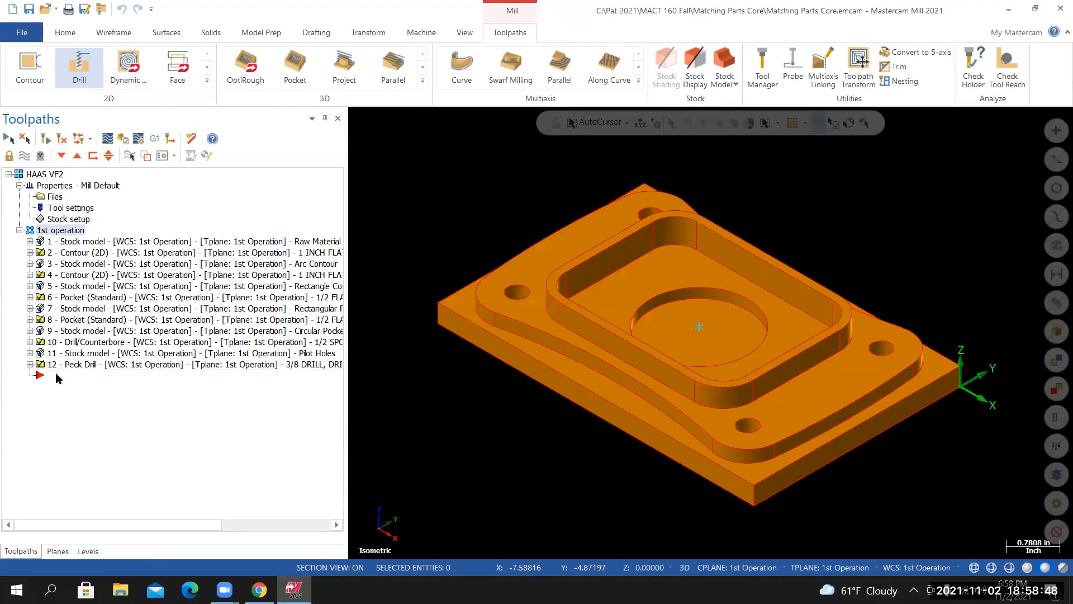
click(122, 139)
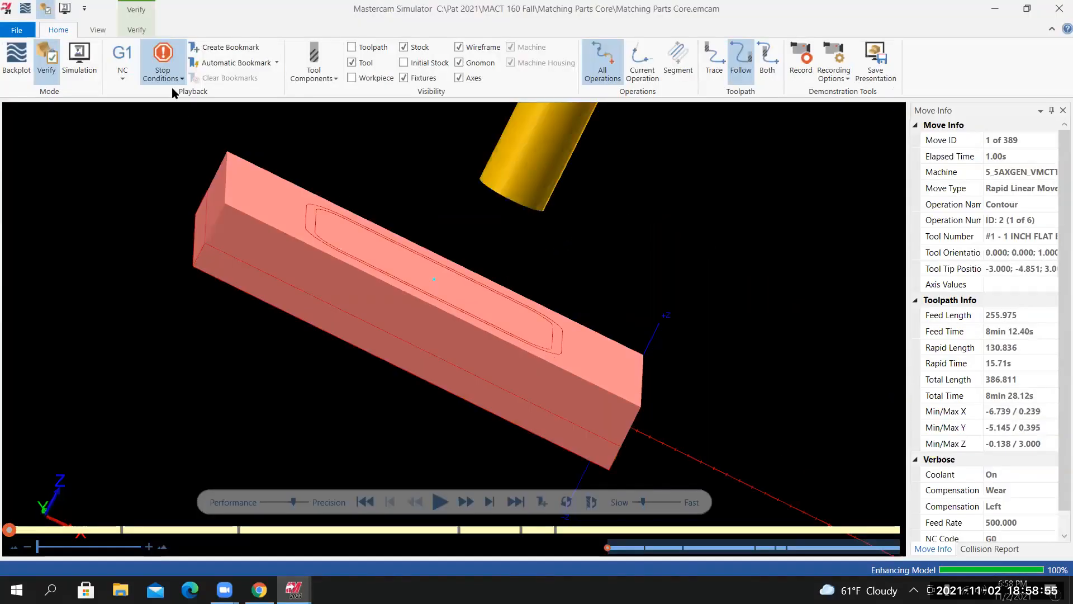
click(168, 77)
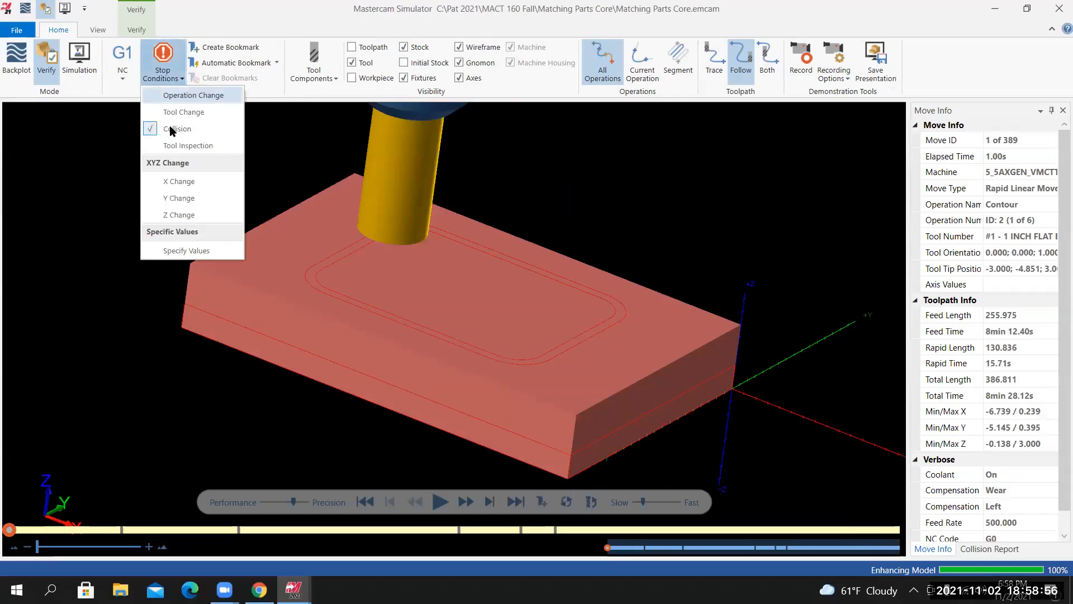
click(212, 11)
click(440, 501)
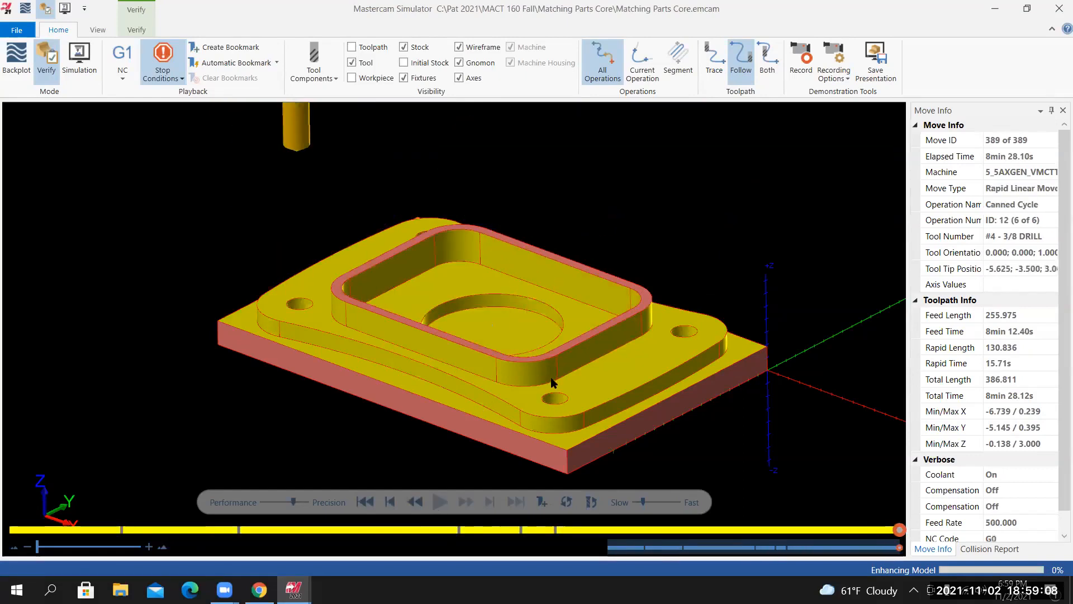
Examine the four drilled holes in the simulated part from above and below, and close the simulator
mouse_move(553, 394)
middle_down()
mouse_move(555, 421)
mouse_move(555, 410)
middle_up()
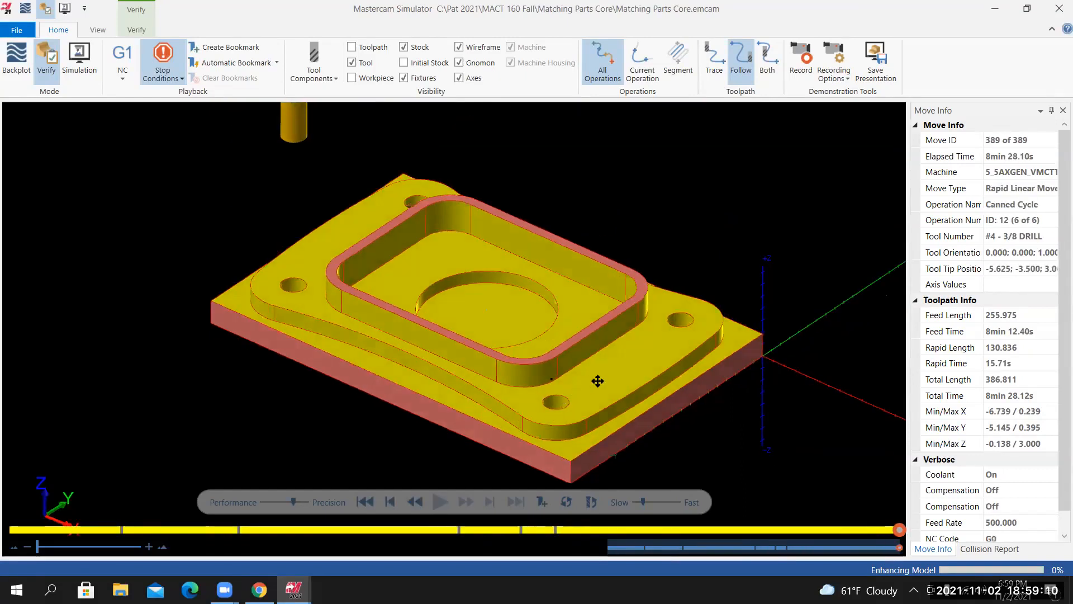
middle_drag(655, 359, 551, 376)
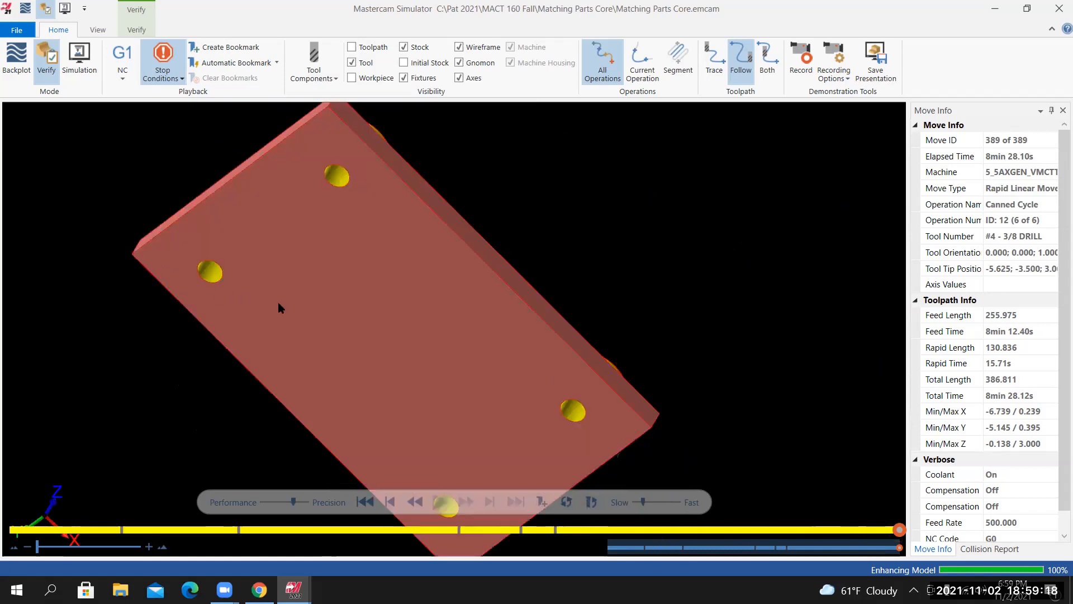
scroll(288, 325, up, 5)
middle_drag(285, 329, 232, 328)
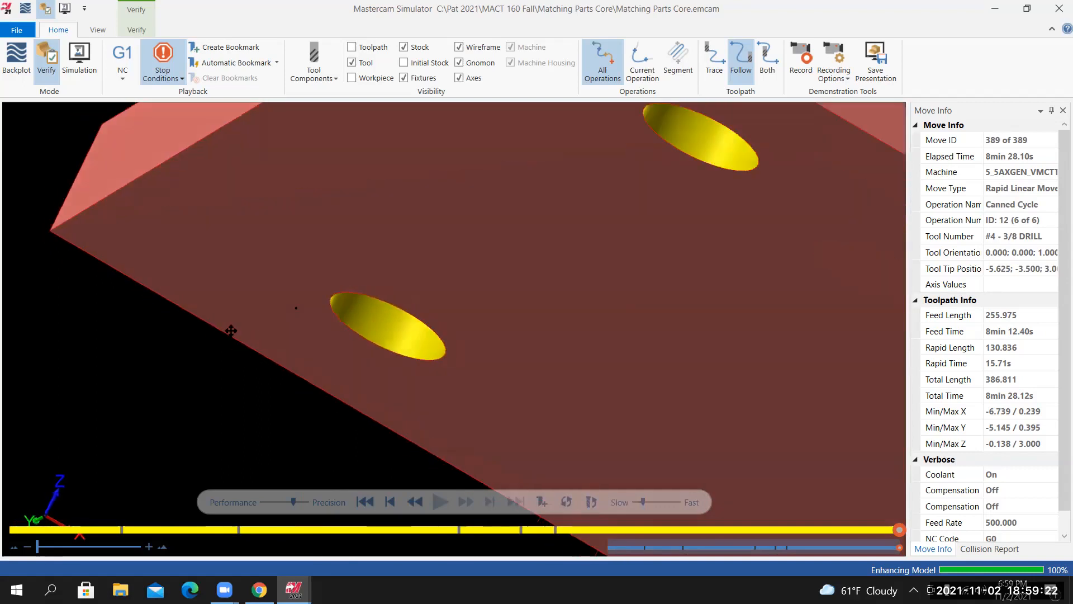
middle_drag(313, 307, 263, 305)
scroll(283, 333, down, 5)
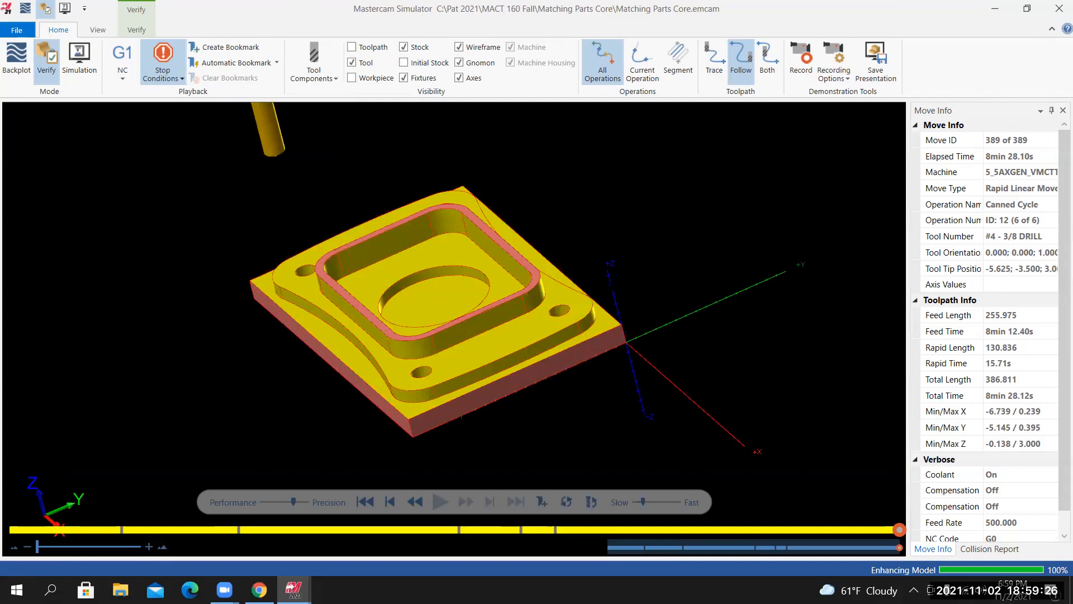
click(1056, 13)
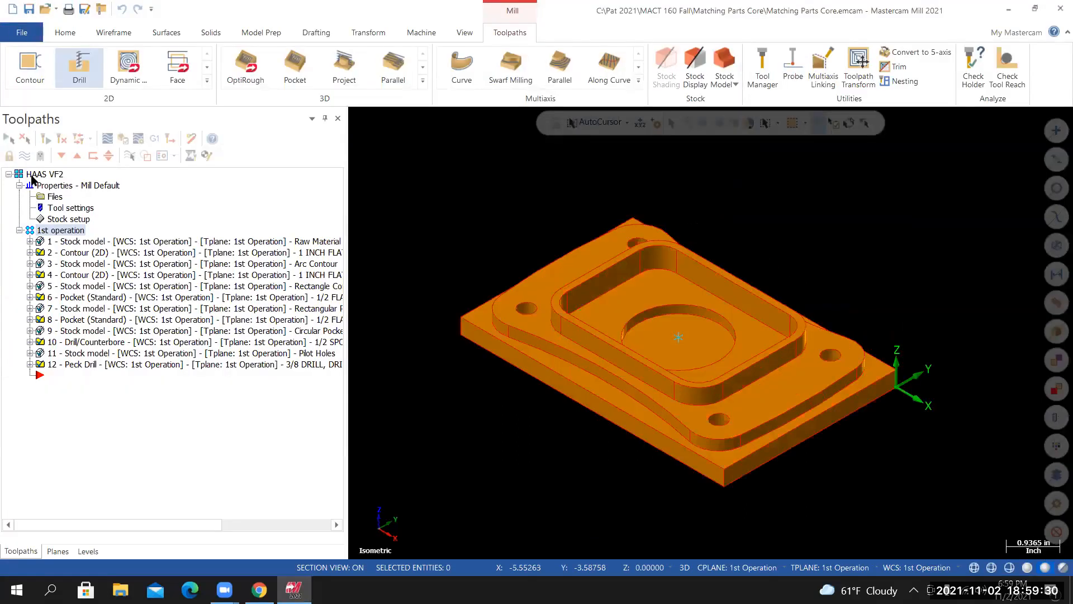
Save the file and start a stock model named Drill Holes Thru with Pilot Holes as its initial stock model
click(22, 32)
click(45, 173)
click(730, 66)
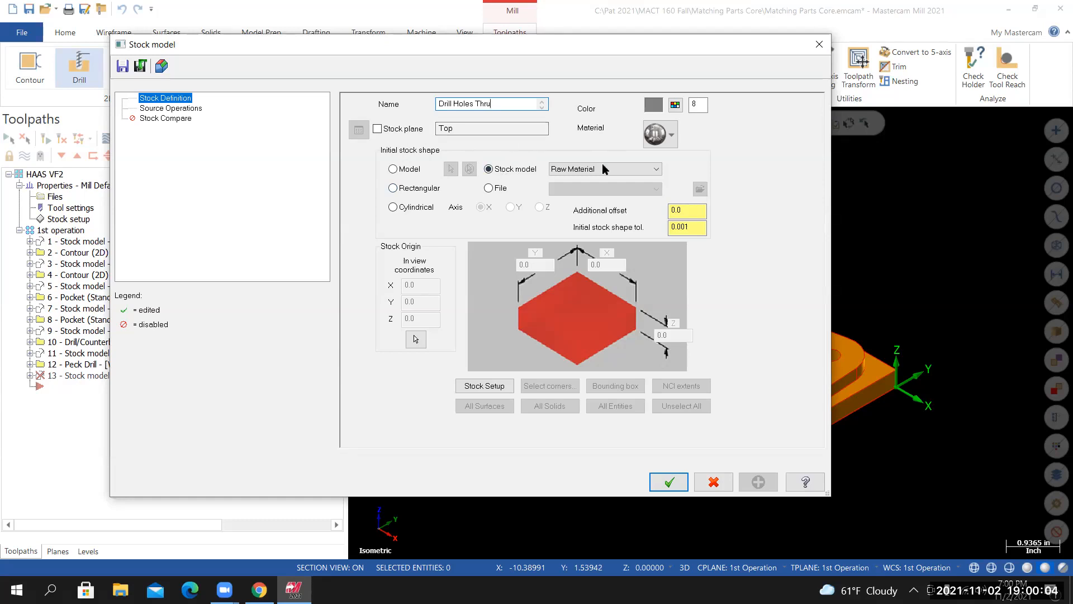
click(657, 169)
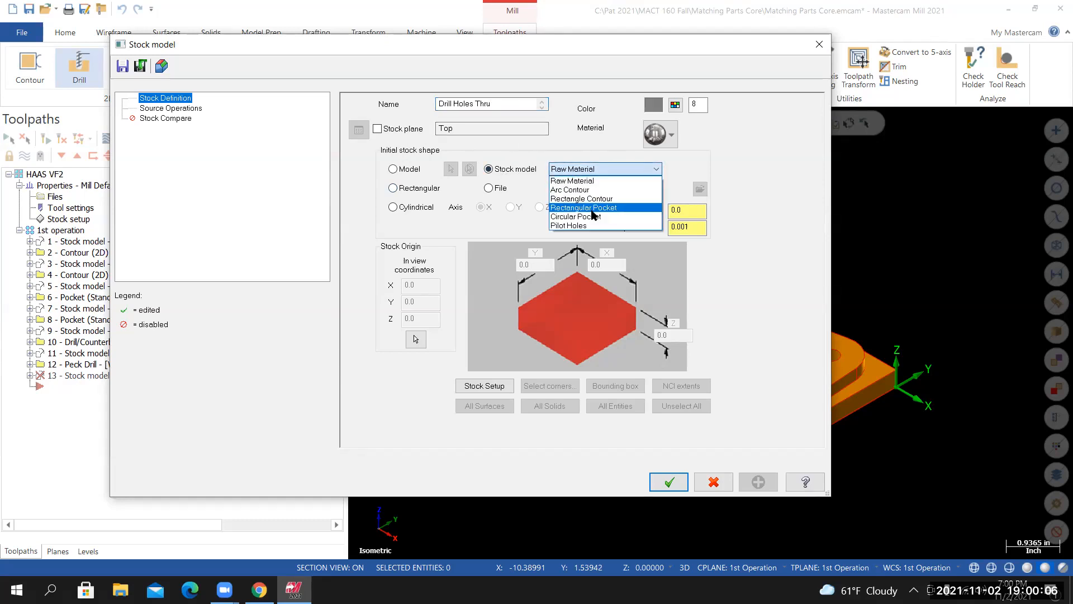
click(592, 226)
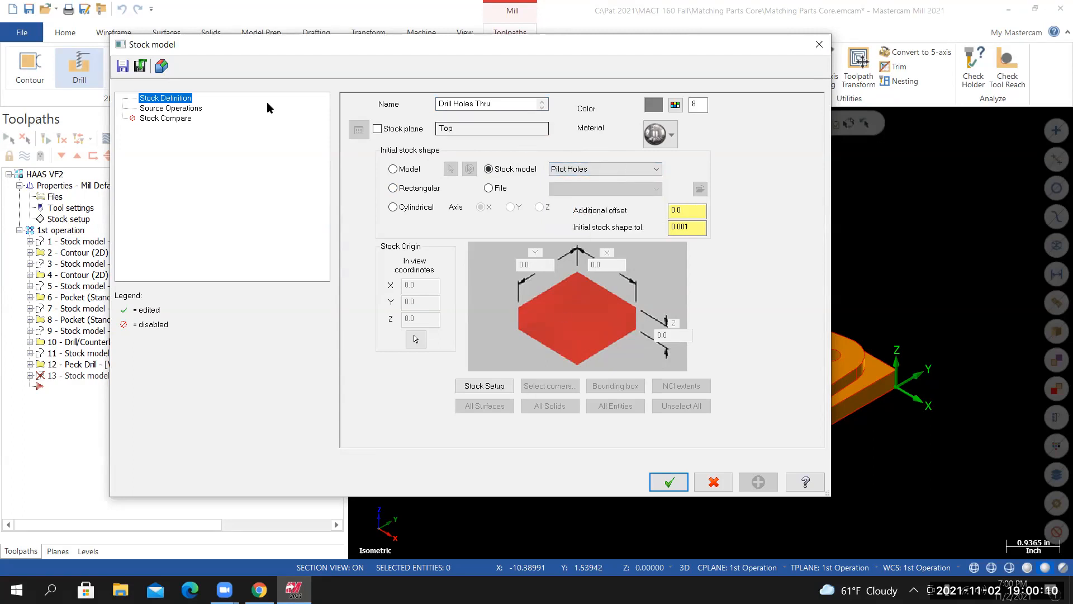
Compute the stock model from source operation 12 - Peck Drill and accept it
click(172, 109)
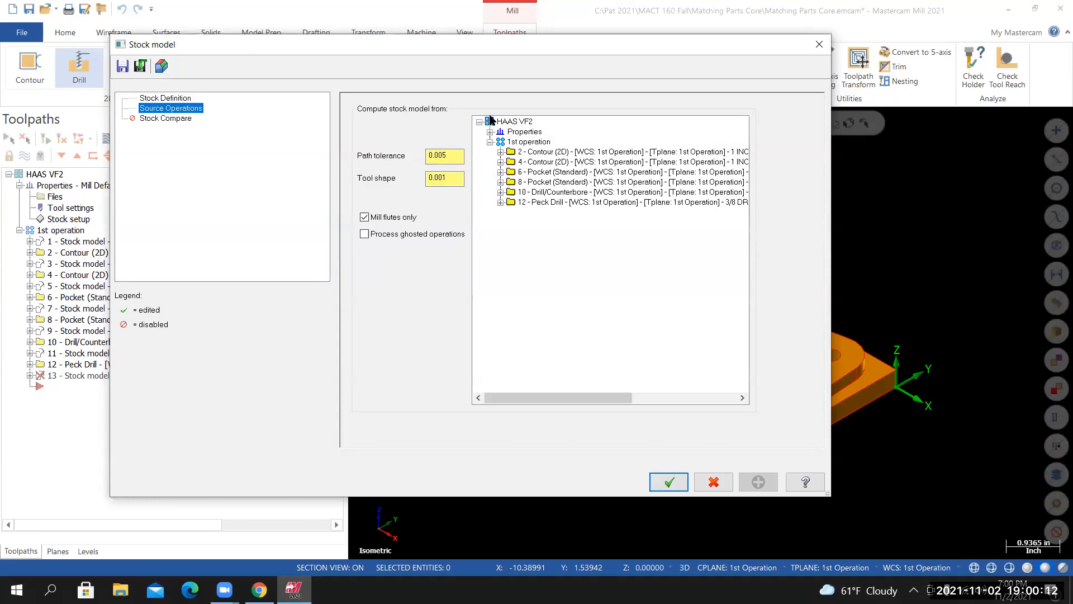
click(540, 203)
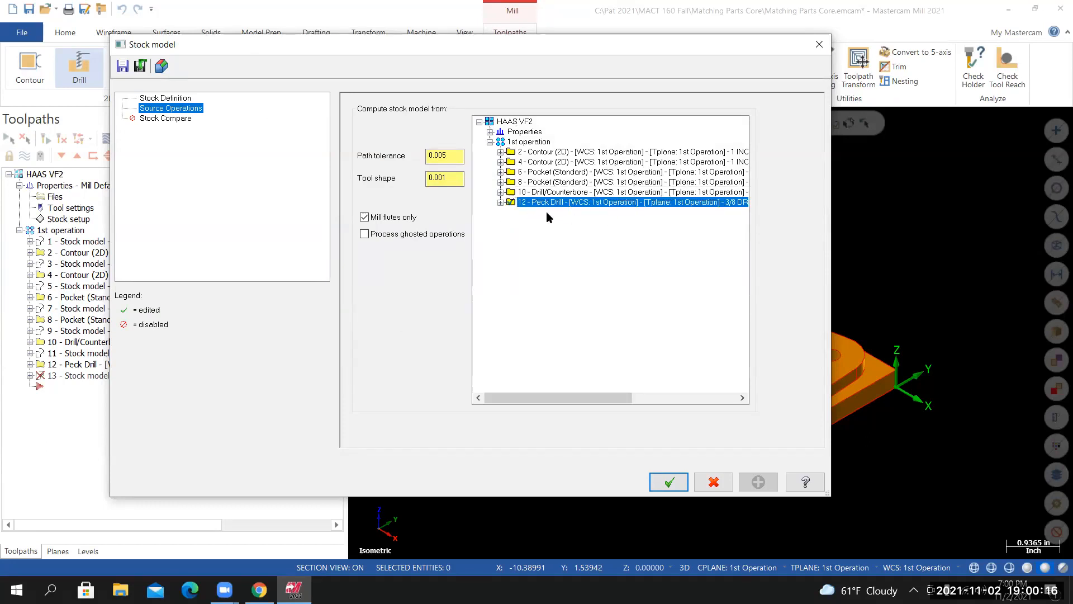
click(670, 482)
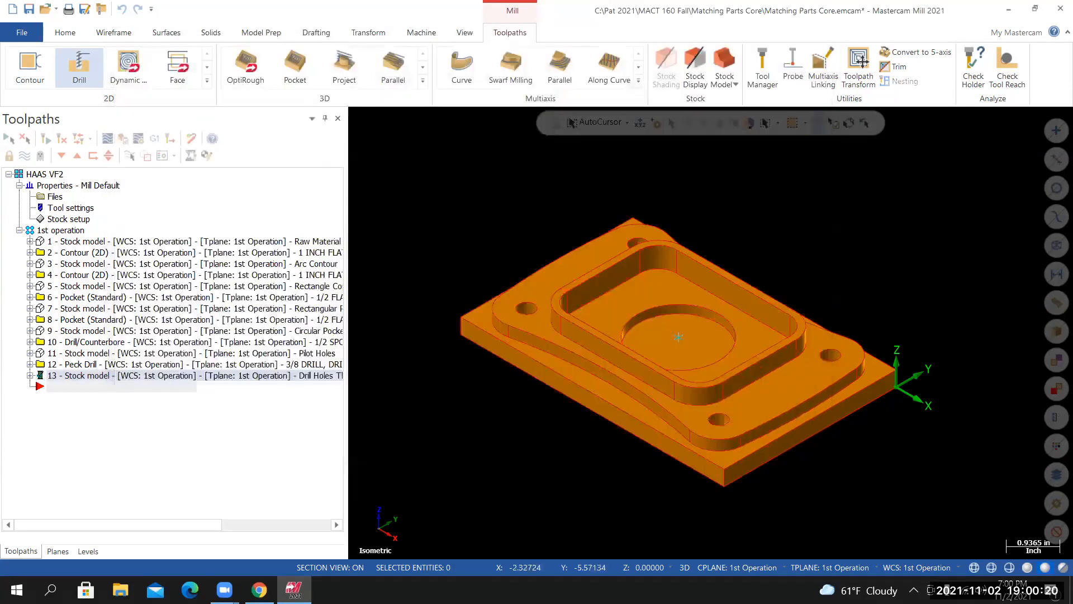
Inspect the Drill Holes Thru stock model on the part, checking the drilled holes from several angles
mouse_move(684, 451)
middle_down()
mouse_move(731, 387)
mouse_move(783, 344)
mouse_move(709, 411)
middle_up()
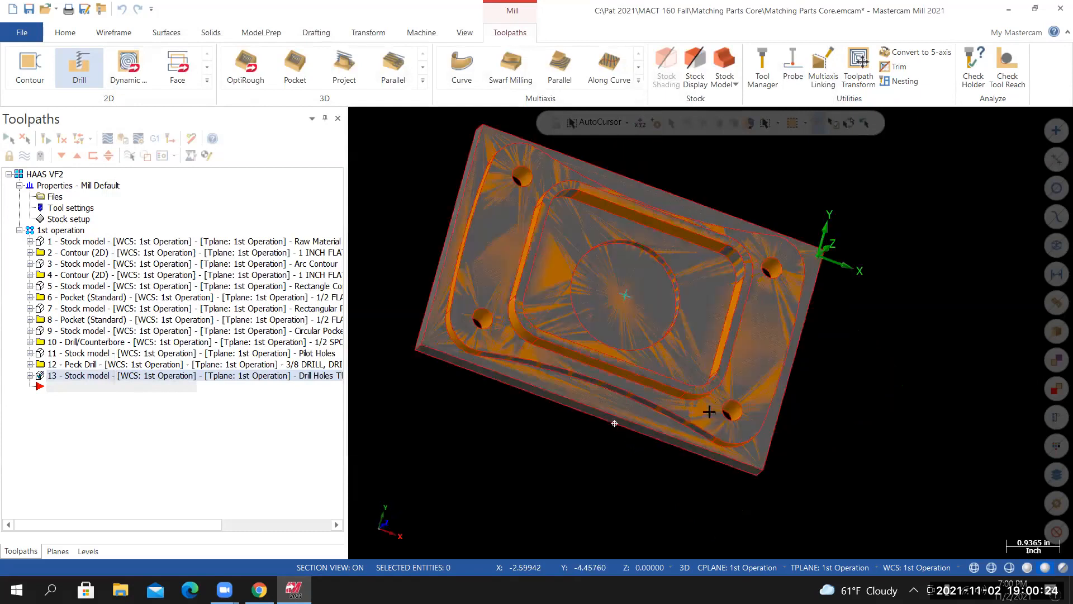
middle_drag(615, 423, 614, 423)
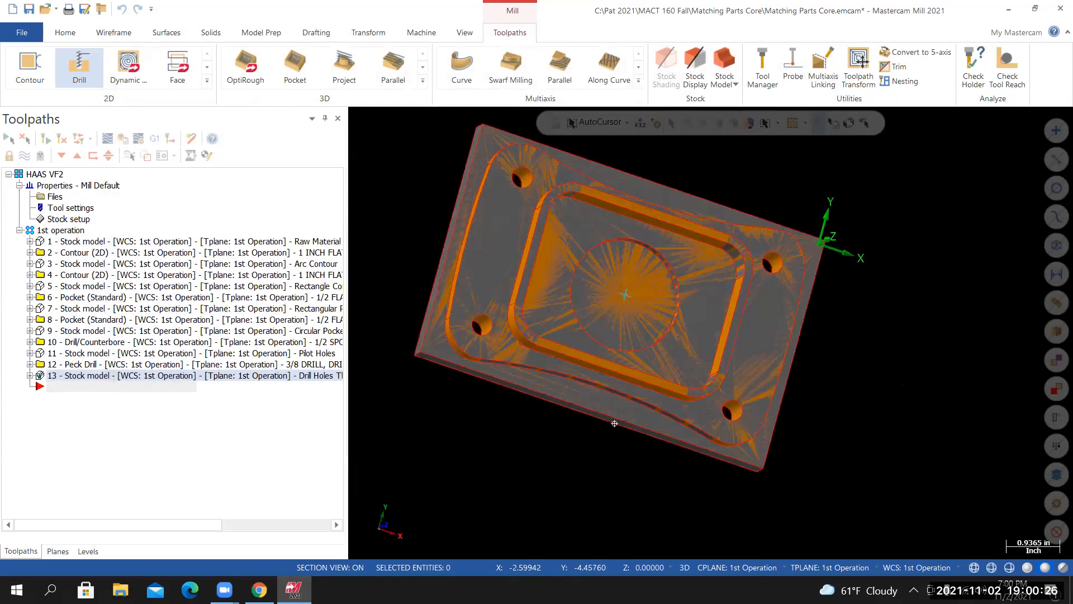
middle_drag(521, 375, 522, 316)
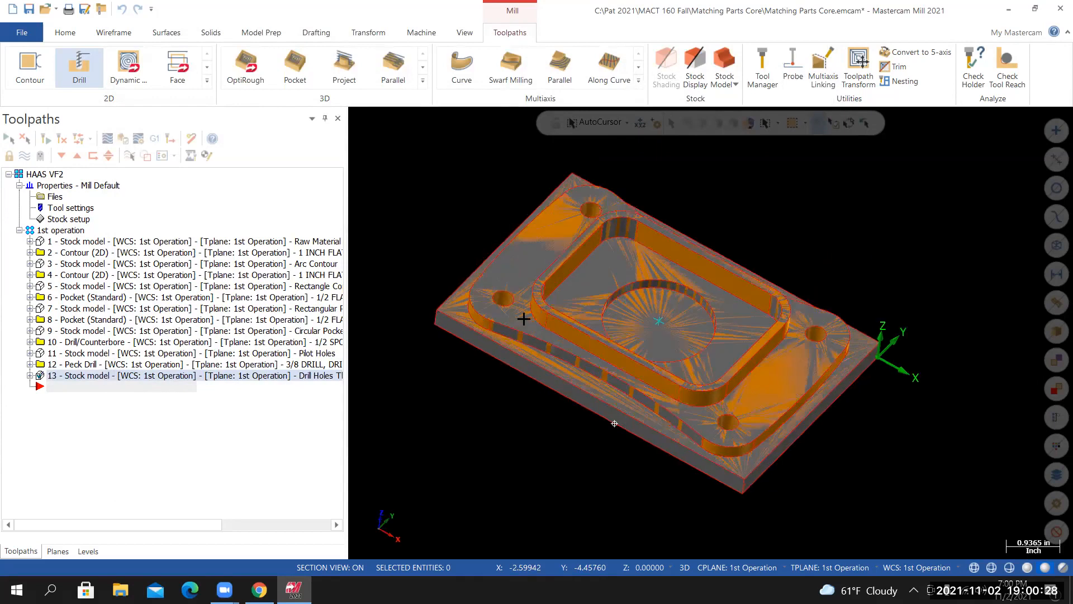
middle_drag(567, 375, 582, 376)
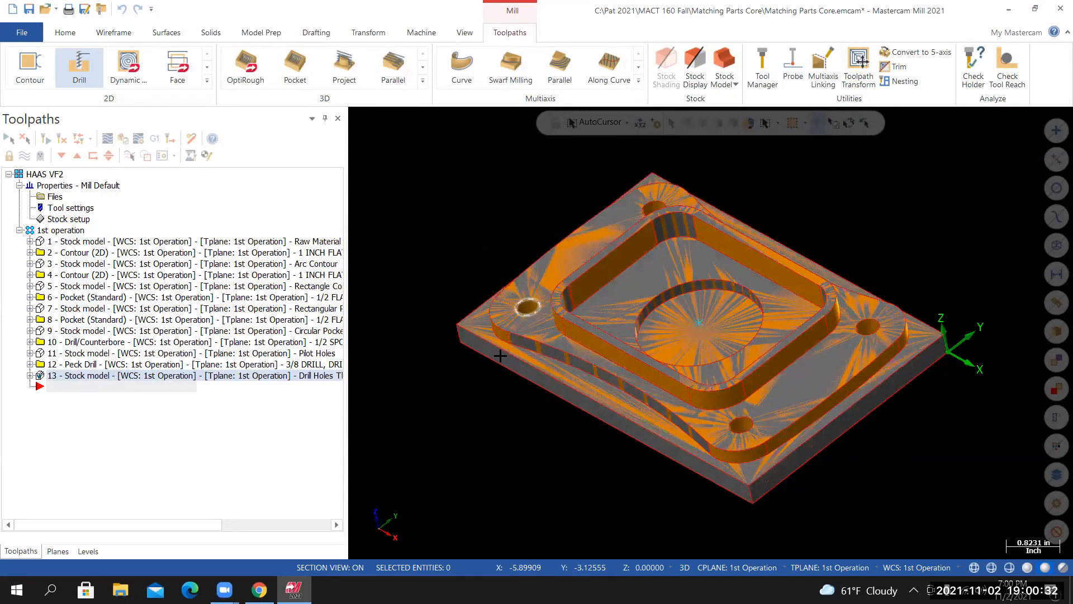
scroll(545, 331, up, 2)
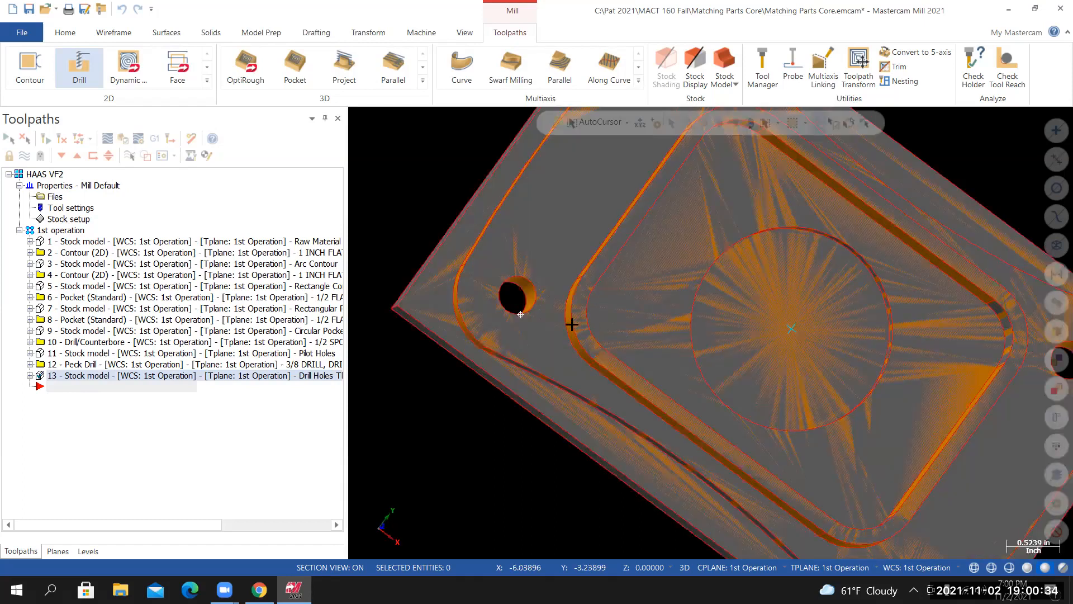
middle_drag(565, 311, 818, 343)
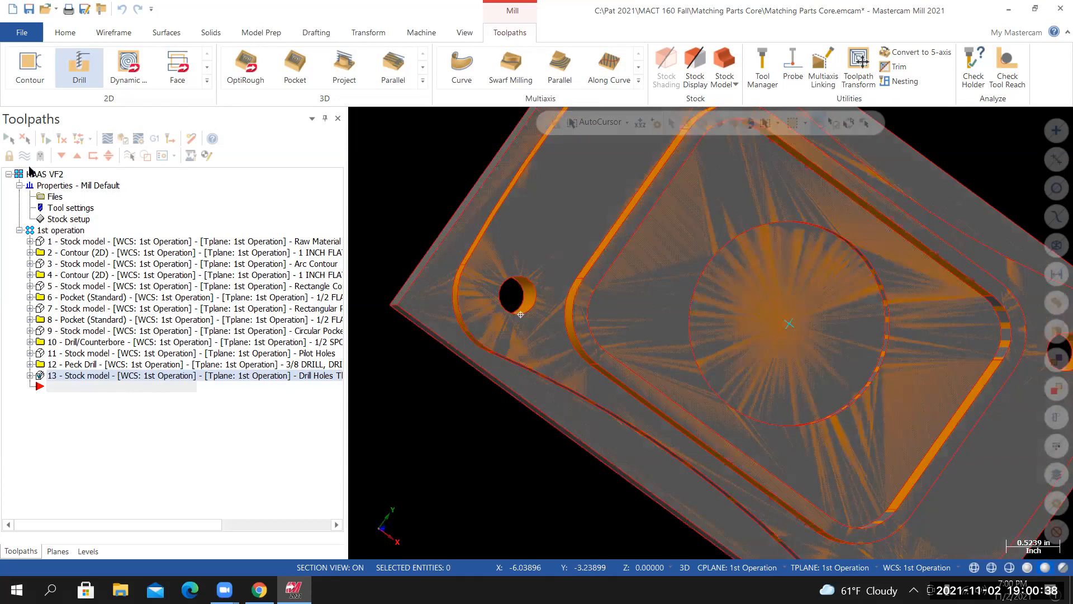
middle_drag(634, 374, 637, 274)
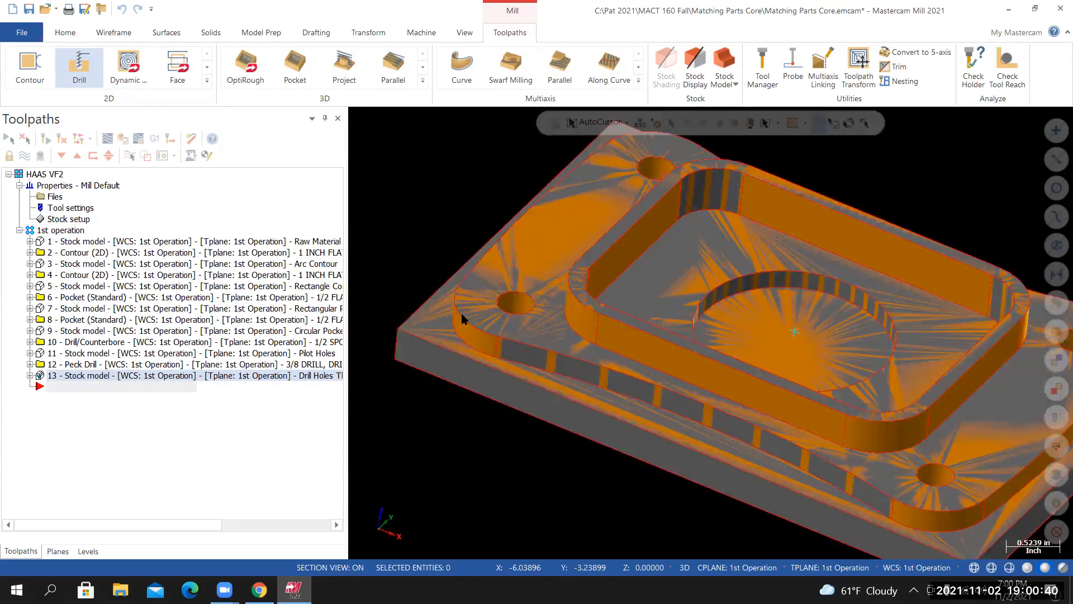
Return the part to the isometric view and save the file with the new stock model
scroll(459, 324, down, 1)
right_click(492, 344)
click(480, 321)
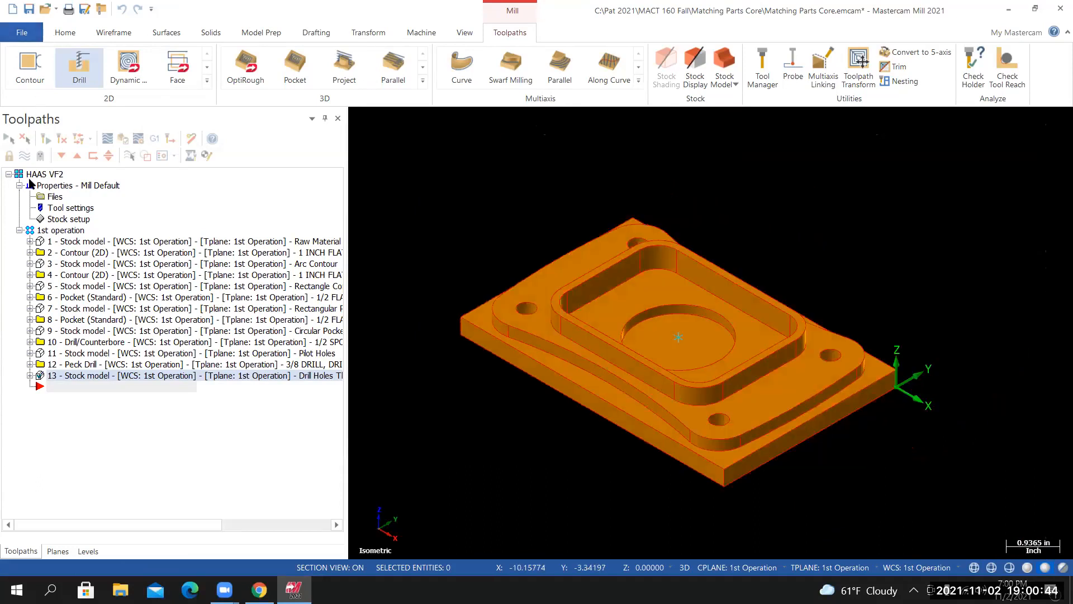
click(22, 32)
click(32, 234)
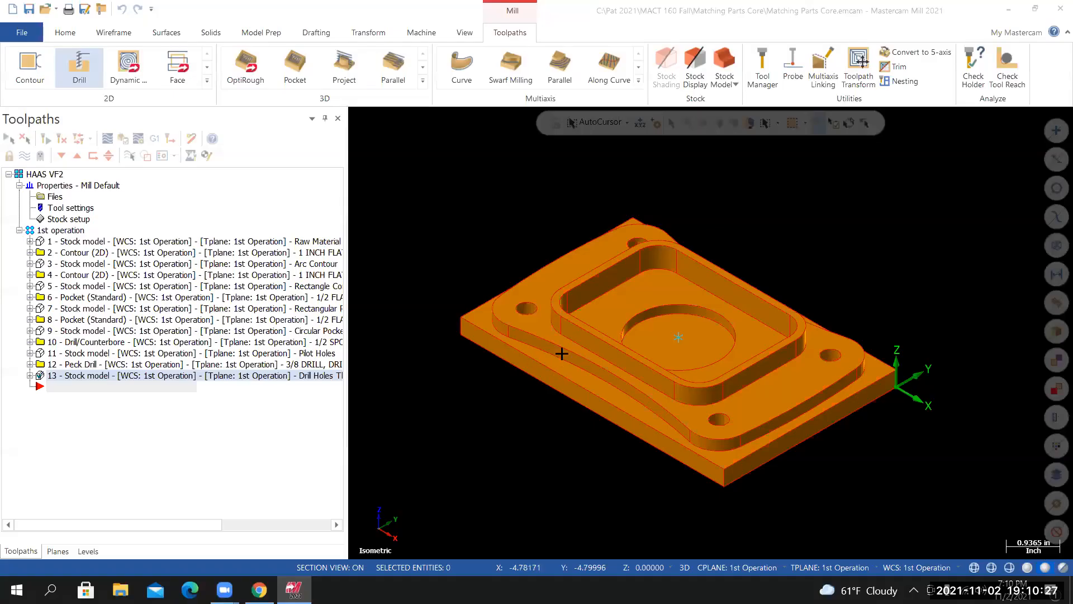
Switch to Chrome and read the remaining toolpath steps and the tool list on the Matching Parts-Core course page
middle_drag(543, 372, 573, 357)
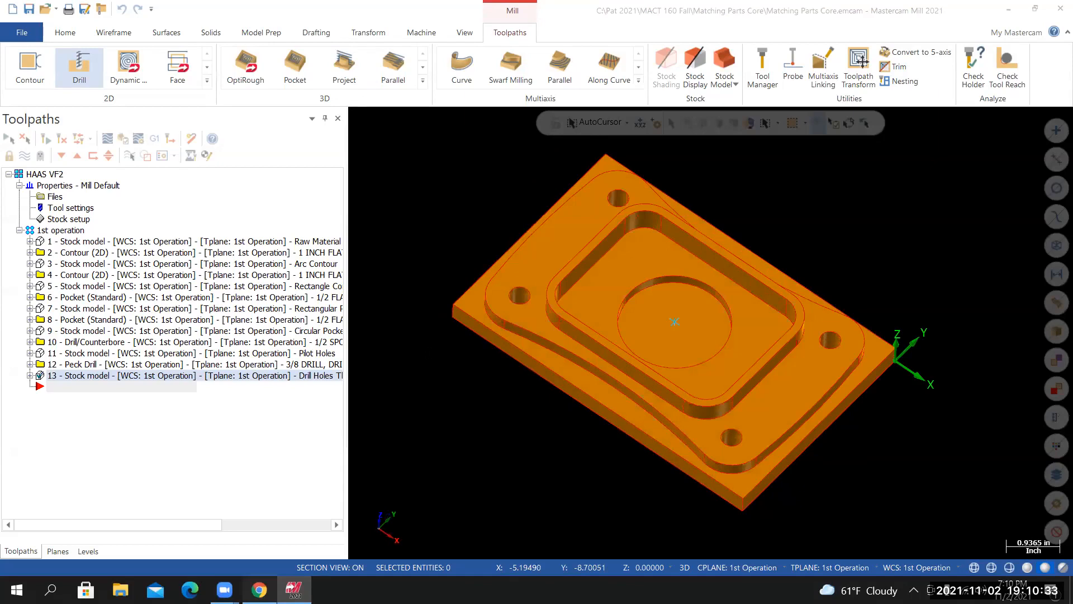
click(258, 590)
drag(1055, 446, 1055, 364)
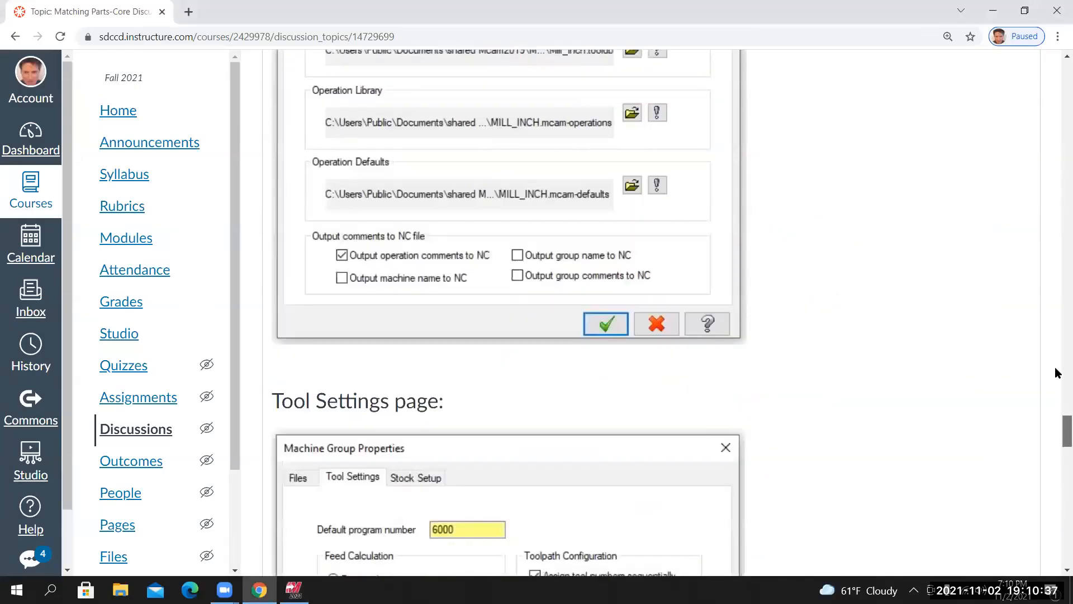
scroll(1057, 375, up, 10)
scroll(1057, 380, down, 1)
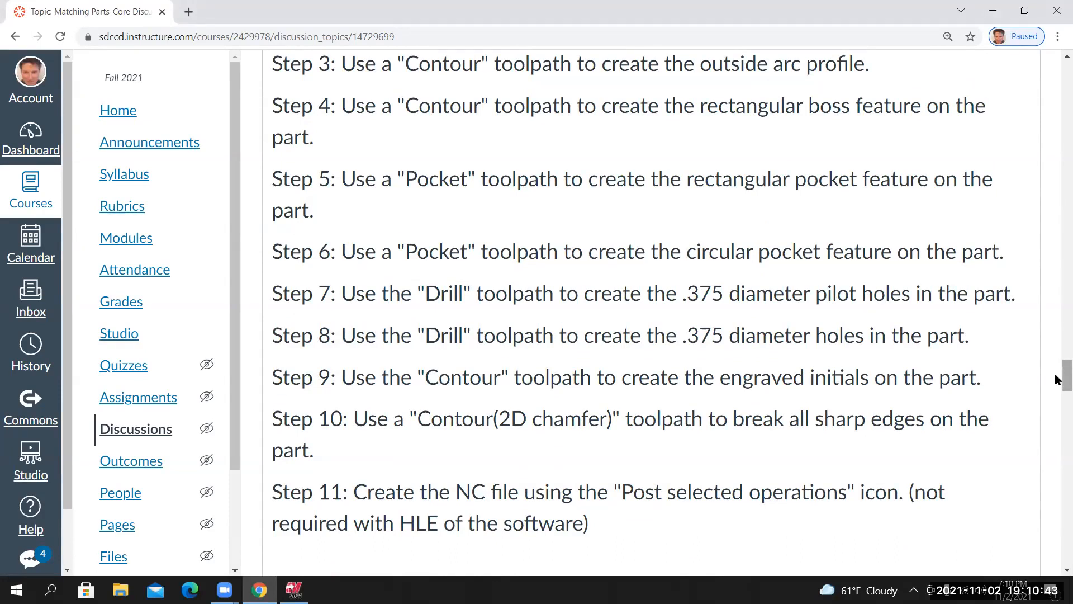
scroll(658, 480, down, 20)
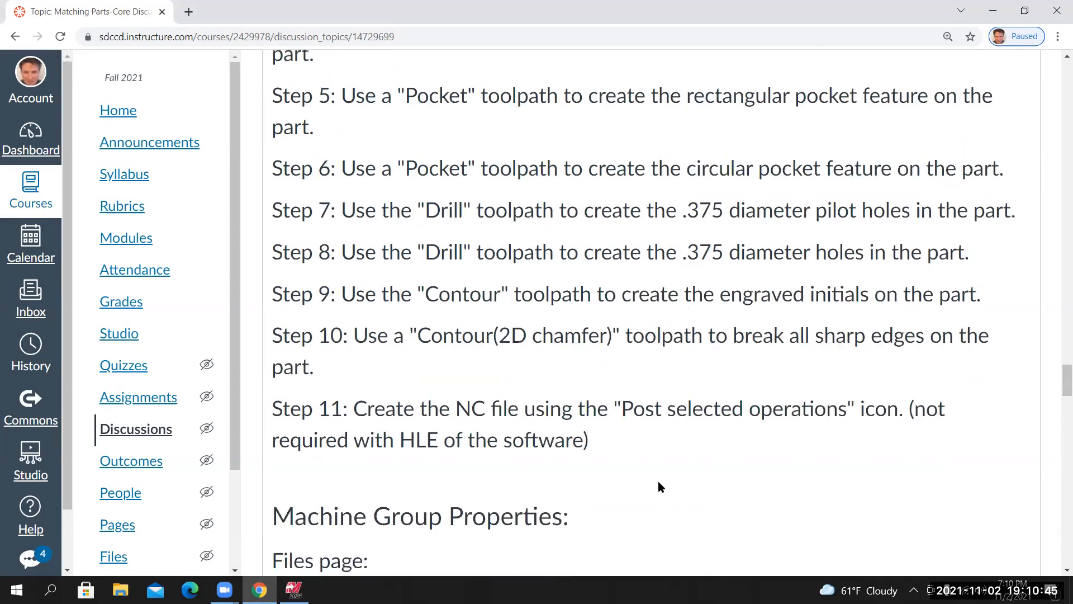
scroll(1056, 471, down, 15)
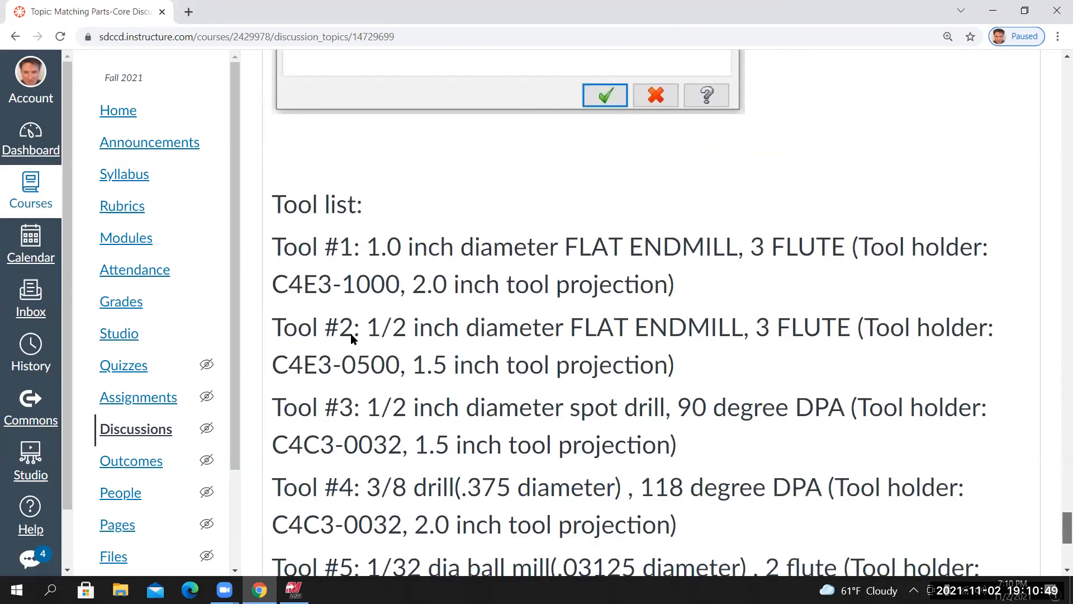
scroll(352, 337, down, 5)
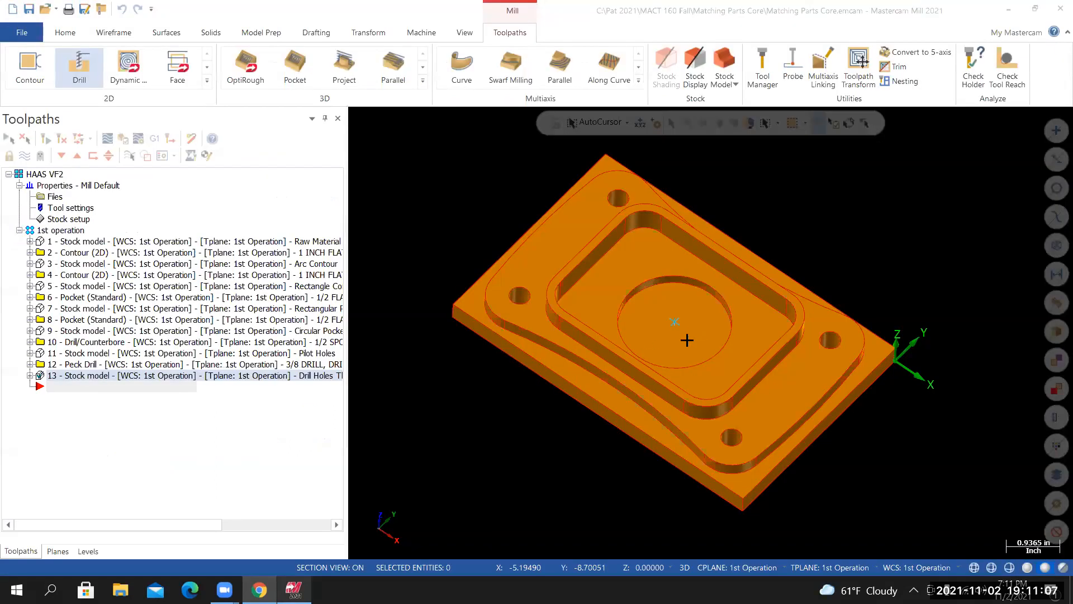
middle_drag(687, 339, 681, 356)
scroll(689, 350, up, 3)
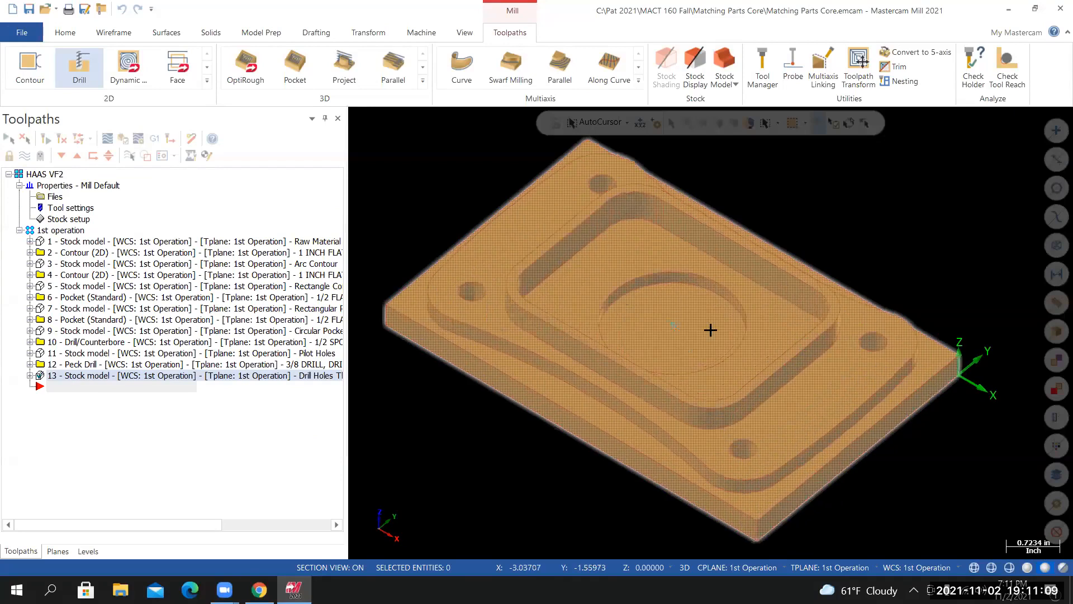
mouse_move(492, 361)
middle_down()
mouse_move(116, 443)
mouse_move(104, 517)
middle_up()
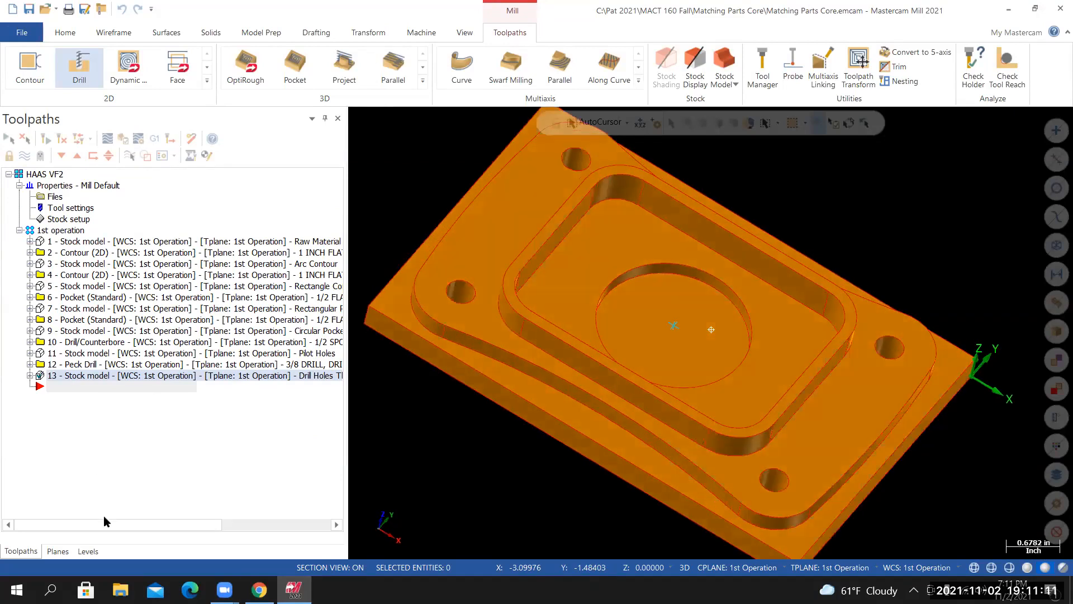
Make level 7, Name, visible and check the initials inside the circular pocket
middle_drag(90, 555, 94, 549)
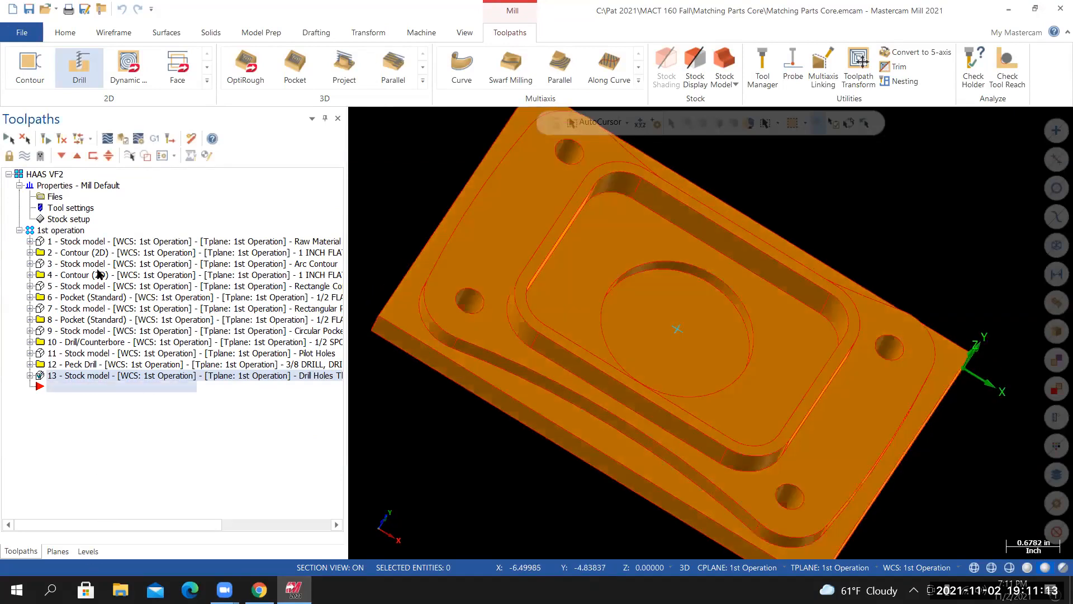
click(88, 551)
click(92, 268)
mouse_move(604, 372)
middle_down()
mouse_move(229, 271)
mouse_move(705, 290)
middle_up()
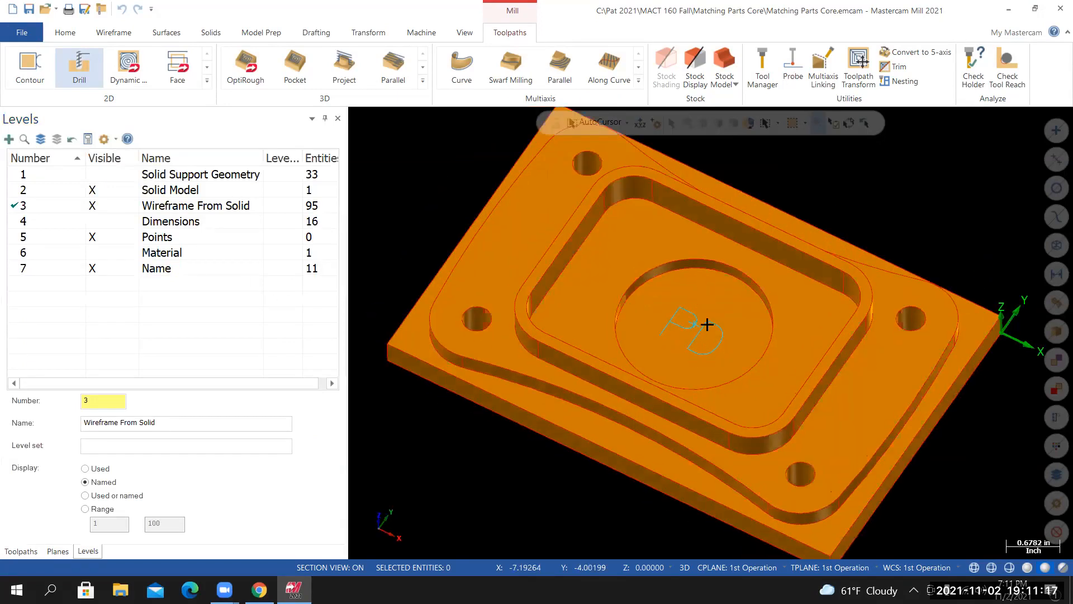
scroll(688, 341, up, 4)
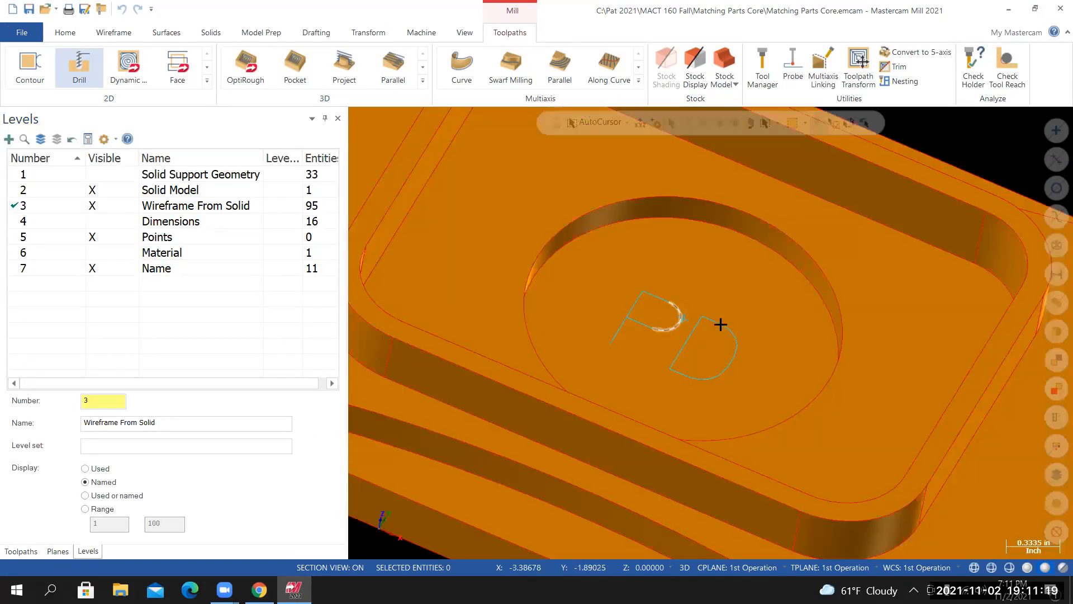
middle_drag(683, 335, 687, 379)
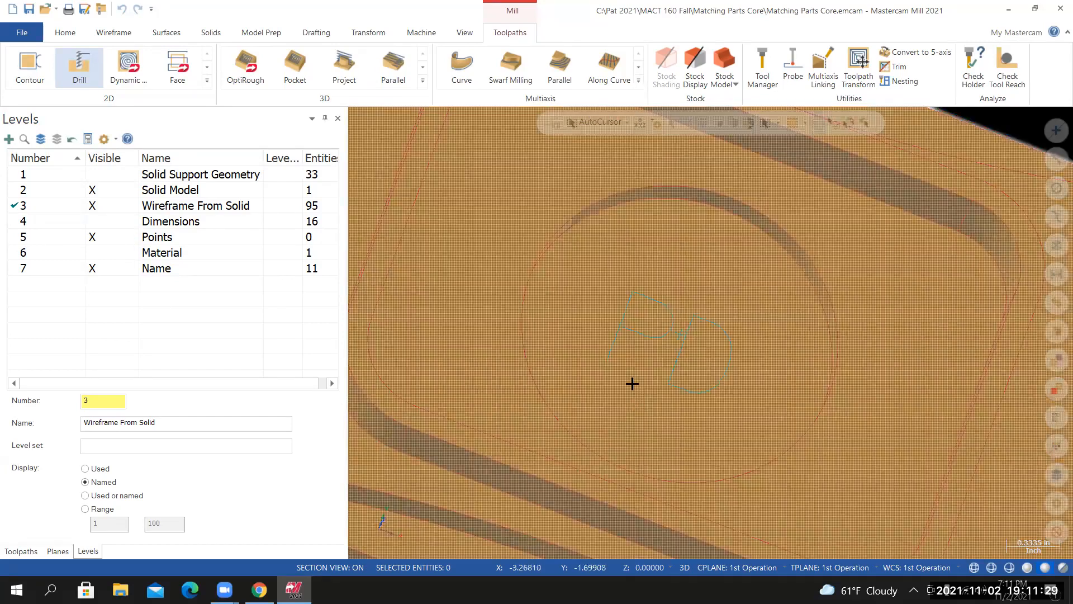
Move the point at the centre of the circular pocket to level 5, without using the active level
click(680, 335)
scroll(673, 354, down, 2)
middle_drag(660, 376, 654, 383)
scroll(655, 344, down, 1)
scroll(696, 192, down, 2)
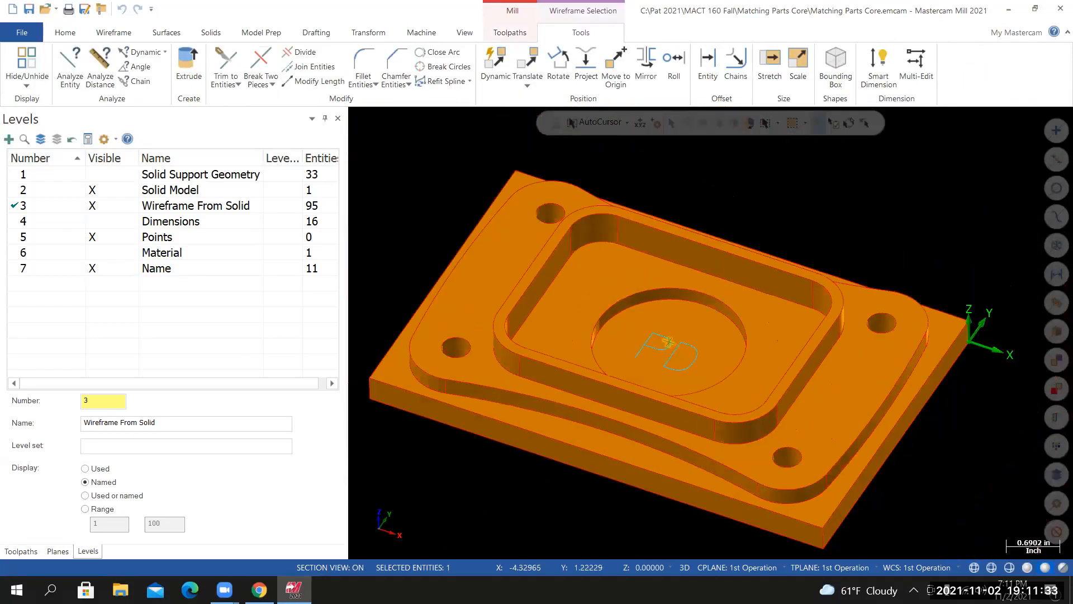
right_click(710, 179)
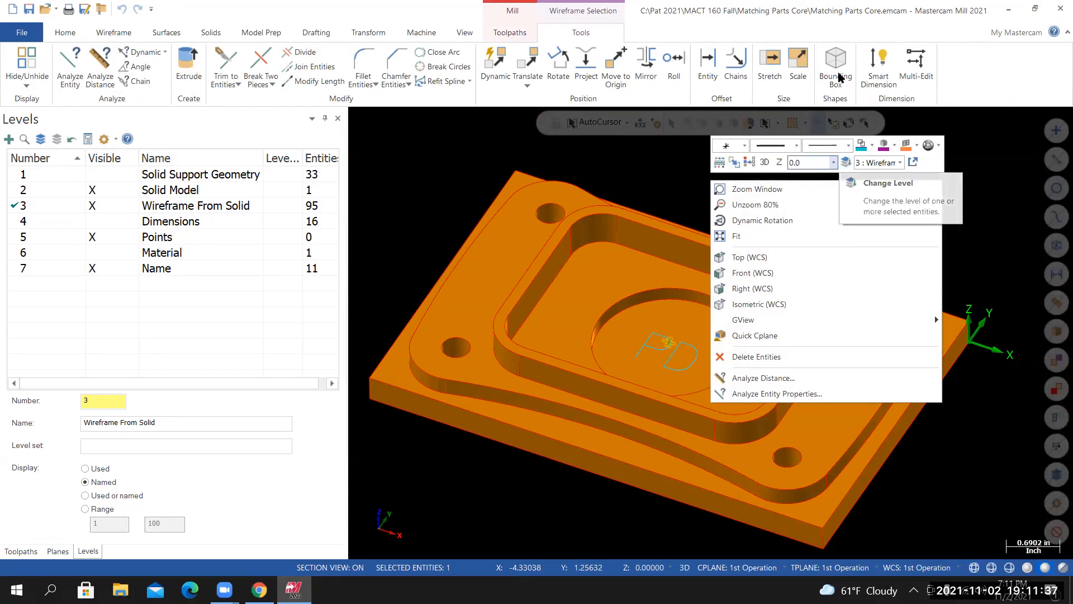
click(793, 33)
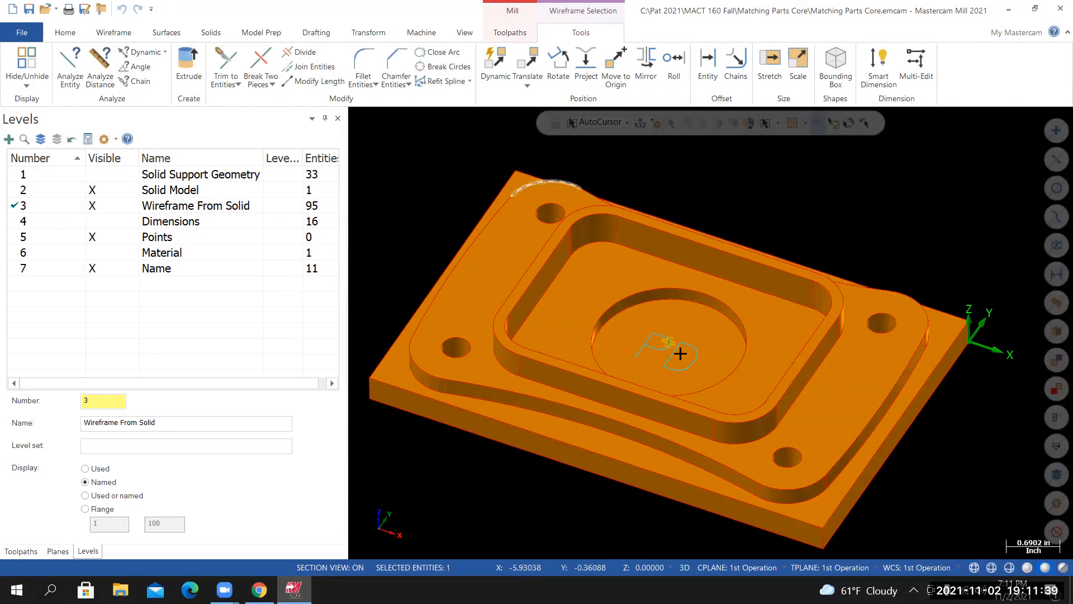
click(66, 35)
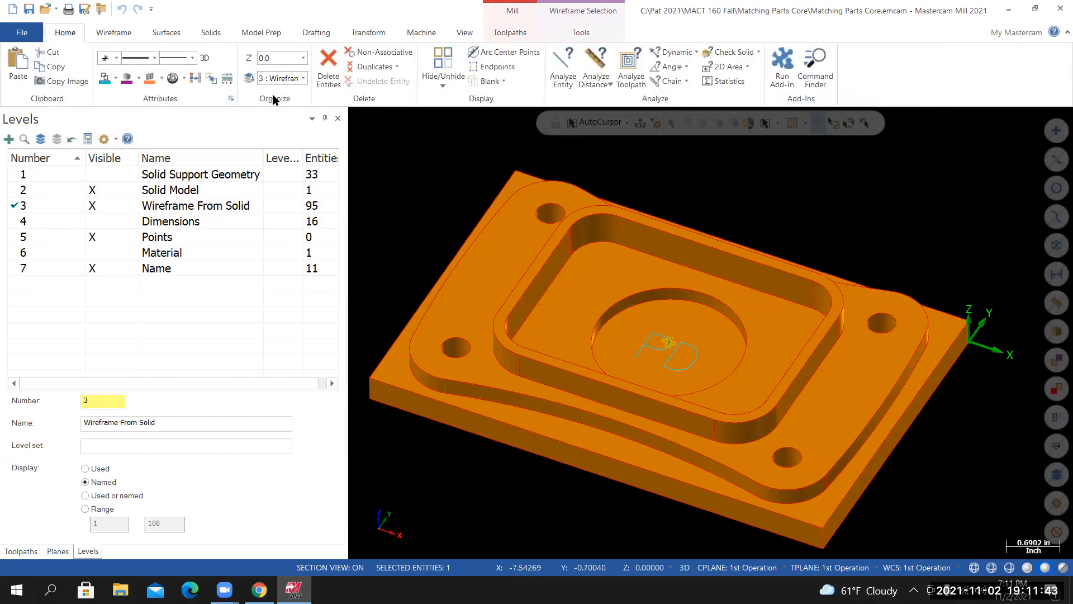
click(250, 78)
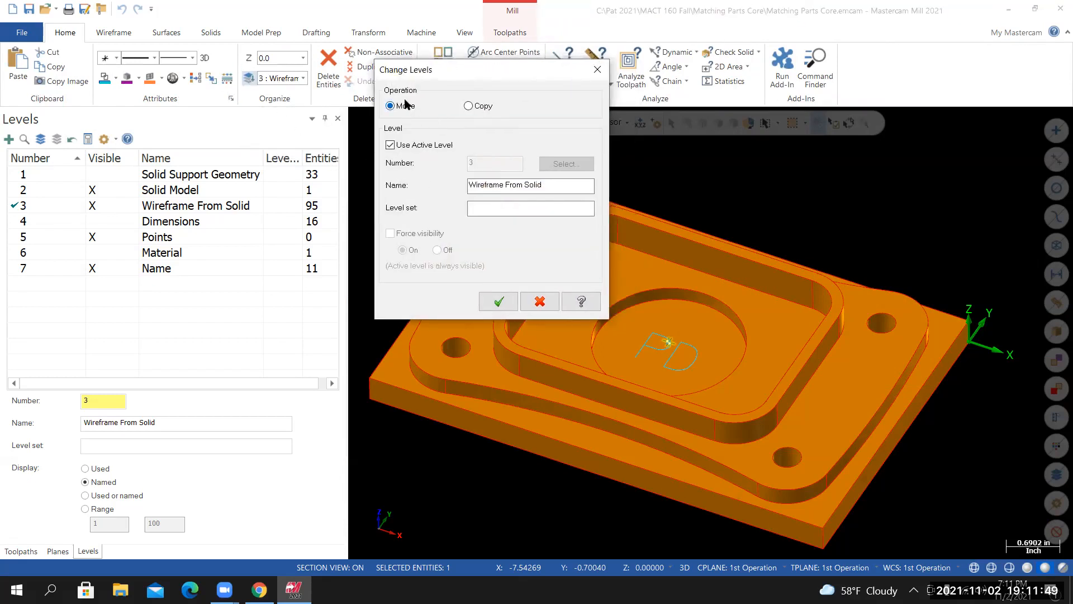
click(389, 146)
key(Tab)
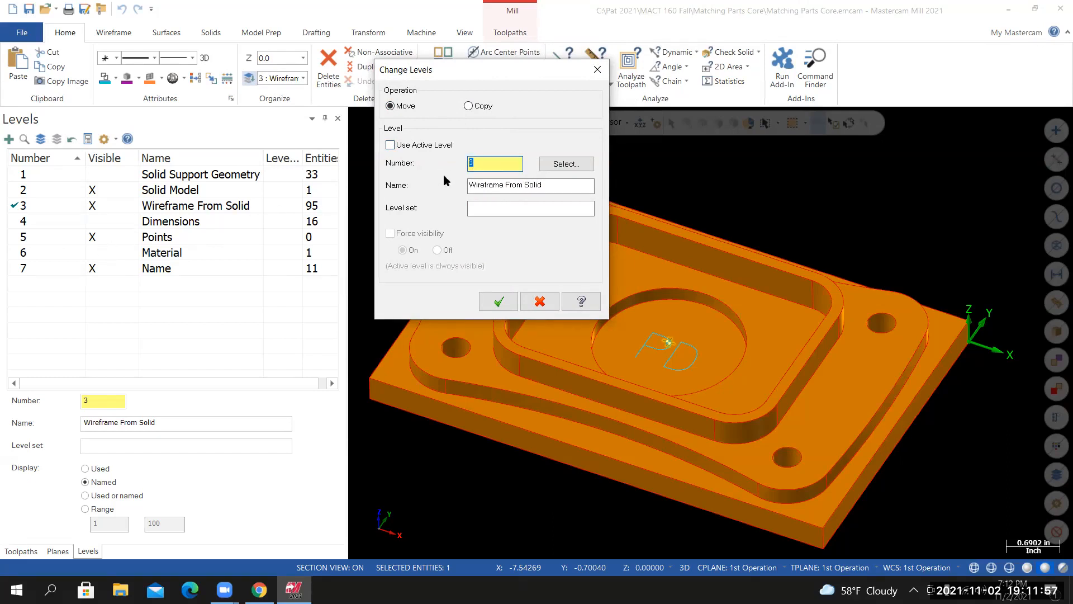
text(5)
key(Return)
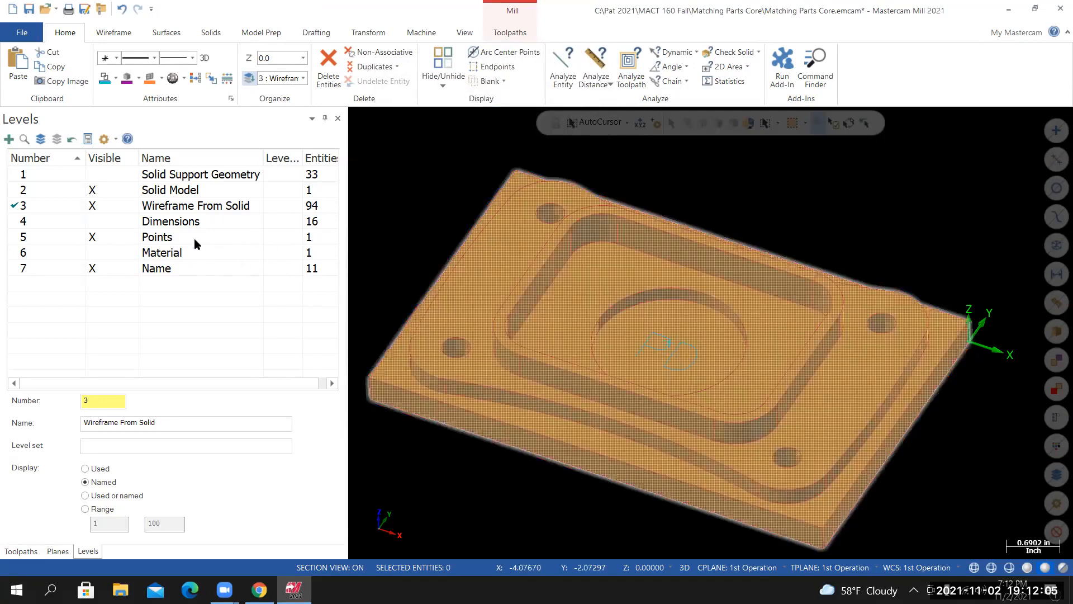
Hide the Points level and show the initials in the circular pocket from the top
click(92, 237)
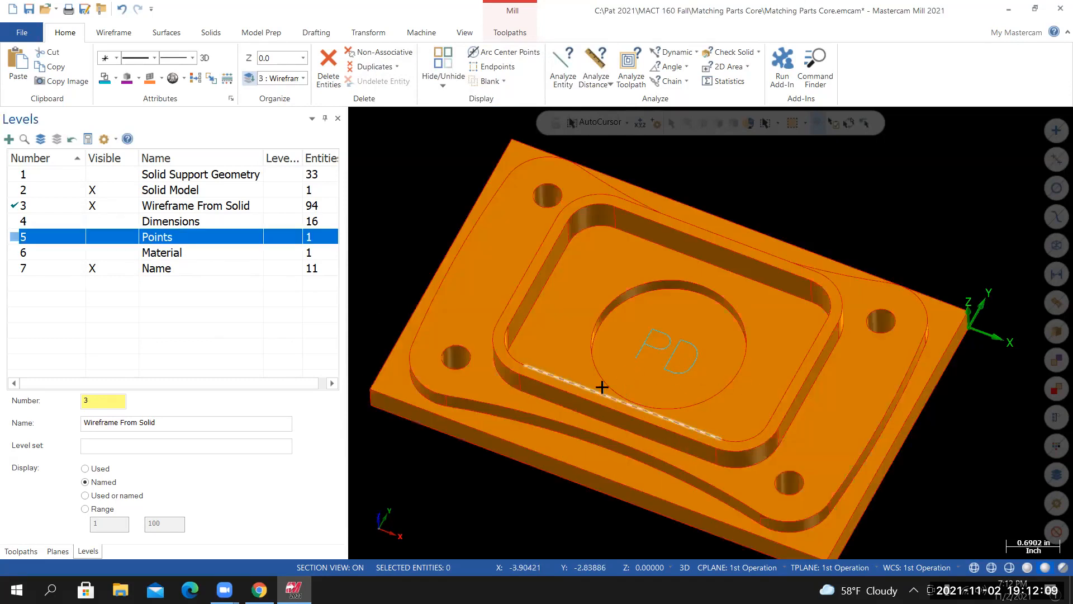
scroll(629, 364, up, 3)
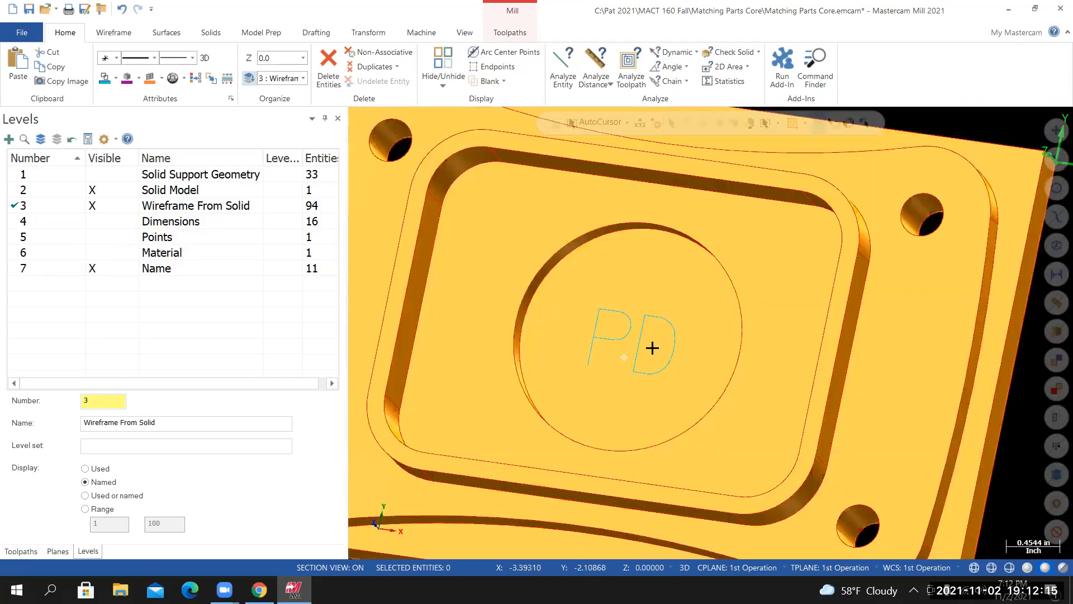
scroll(648, 335, down, 4)
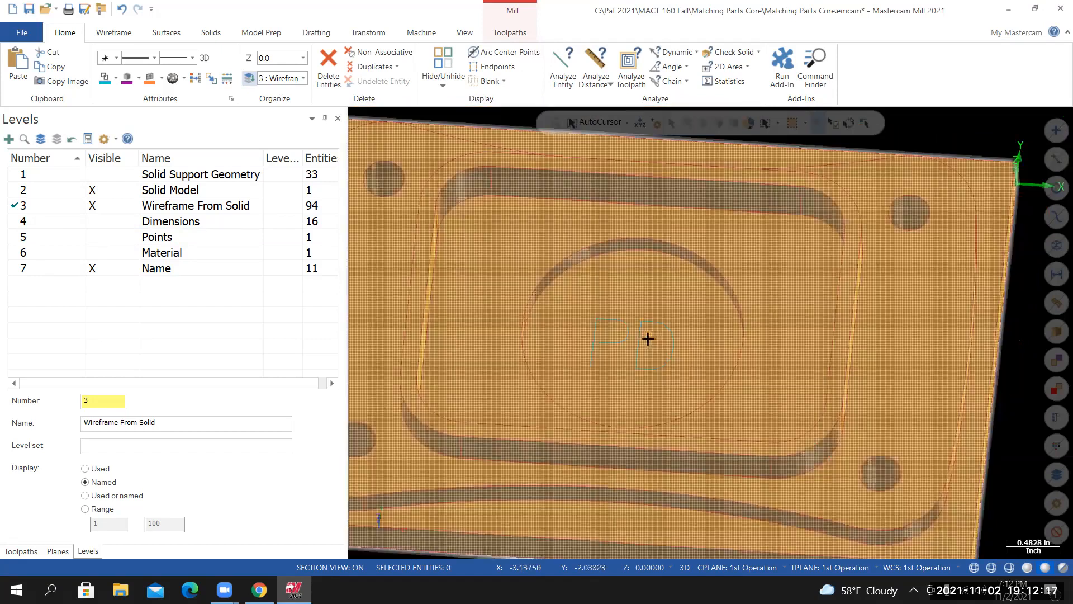
right_click(630, 153)
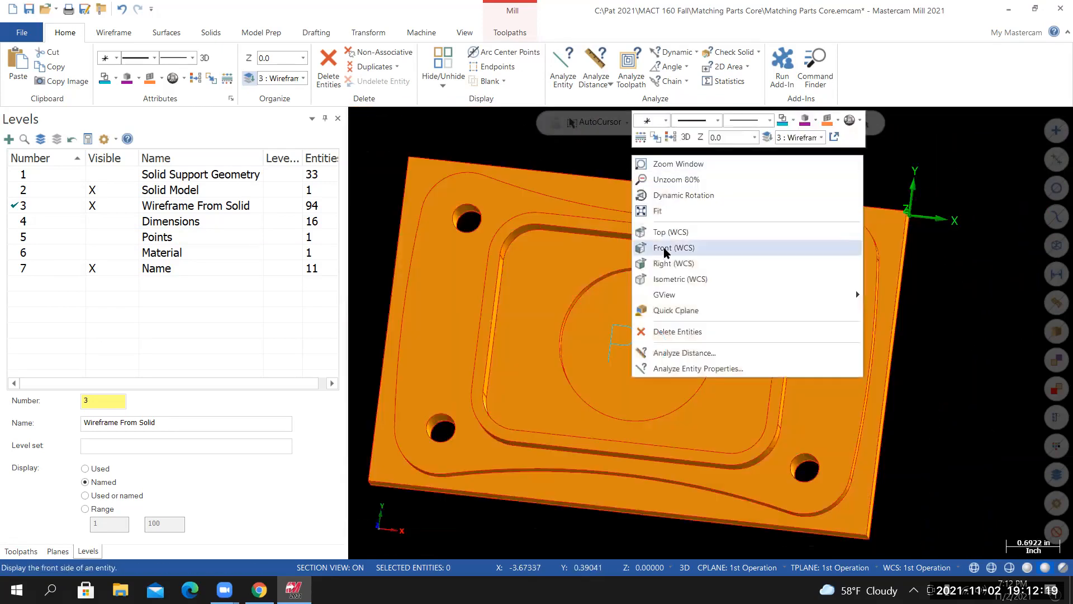
click(655, 281)
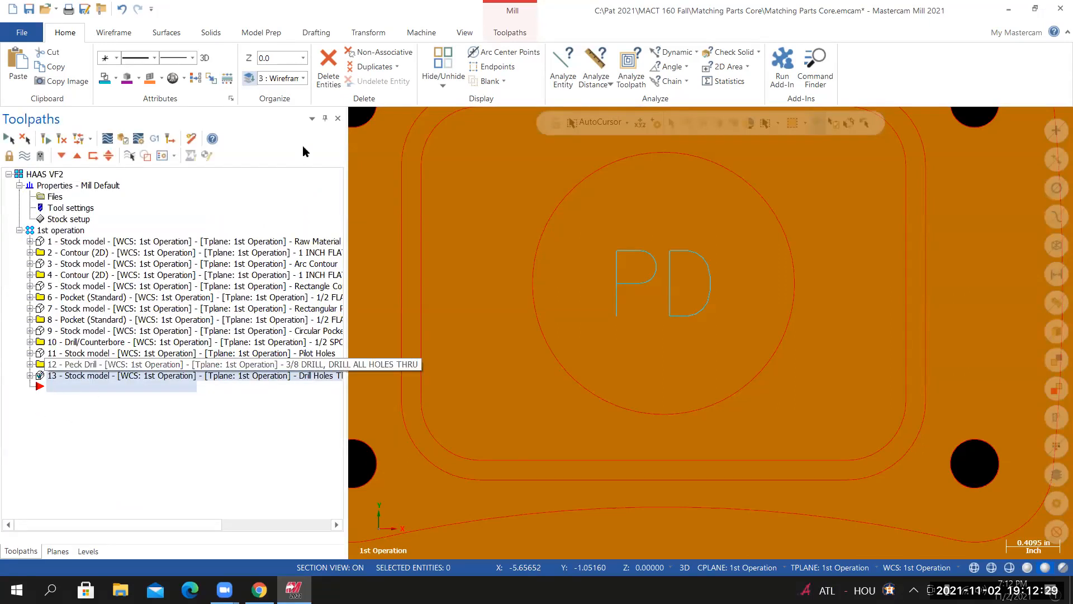
Create a Contour toolpath by window-chaining the initials in 3D wireframe mode, starting at the lower end of the first letter
click(506, 34)
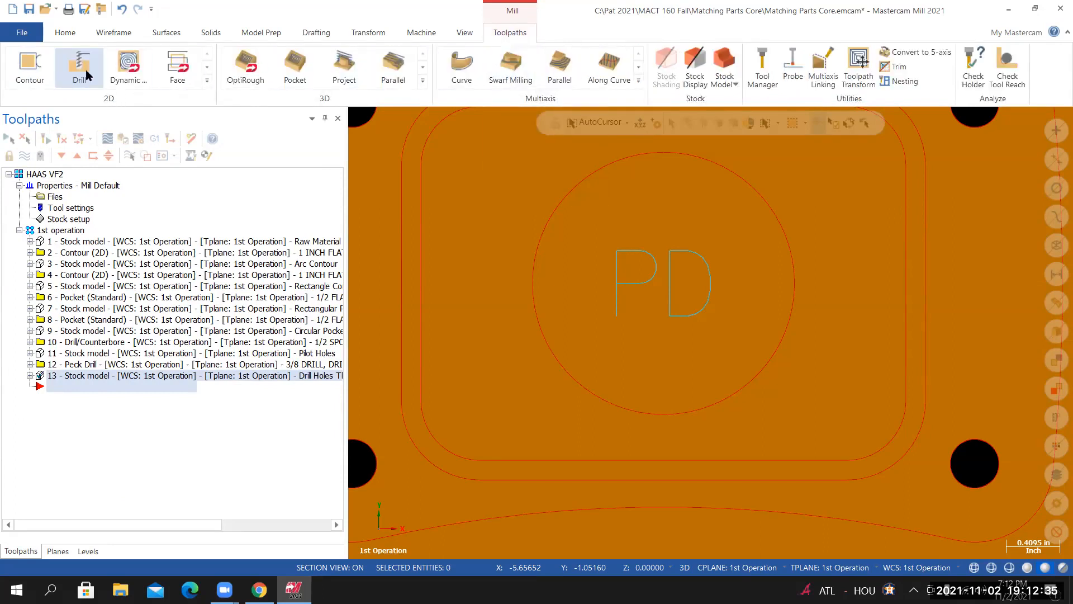
click(28, 66)
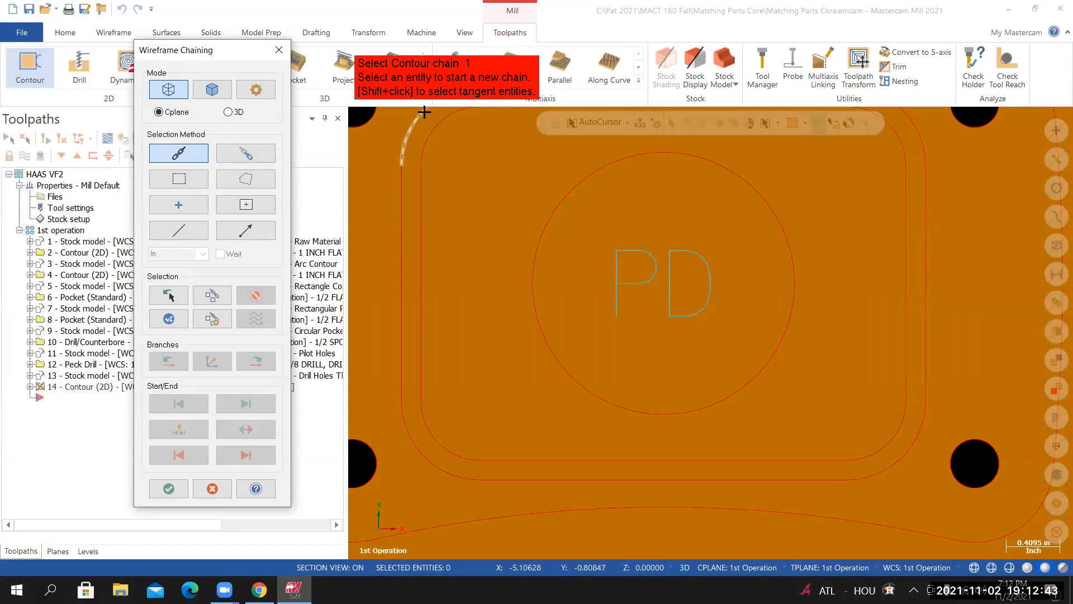
drag(212, 51, 173, 47)
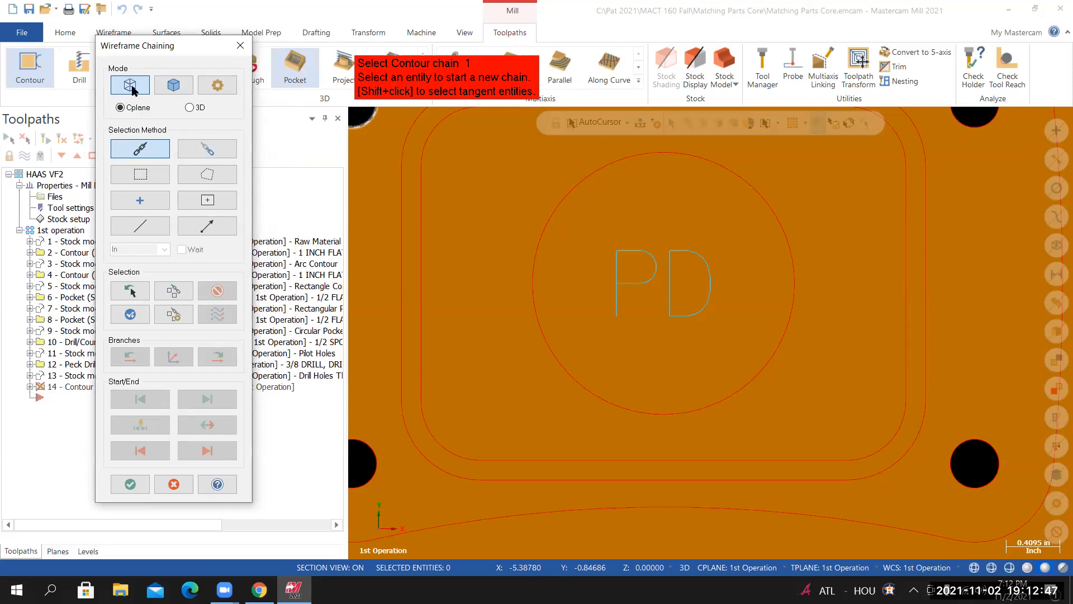
click(190, 107)
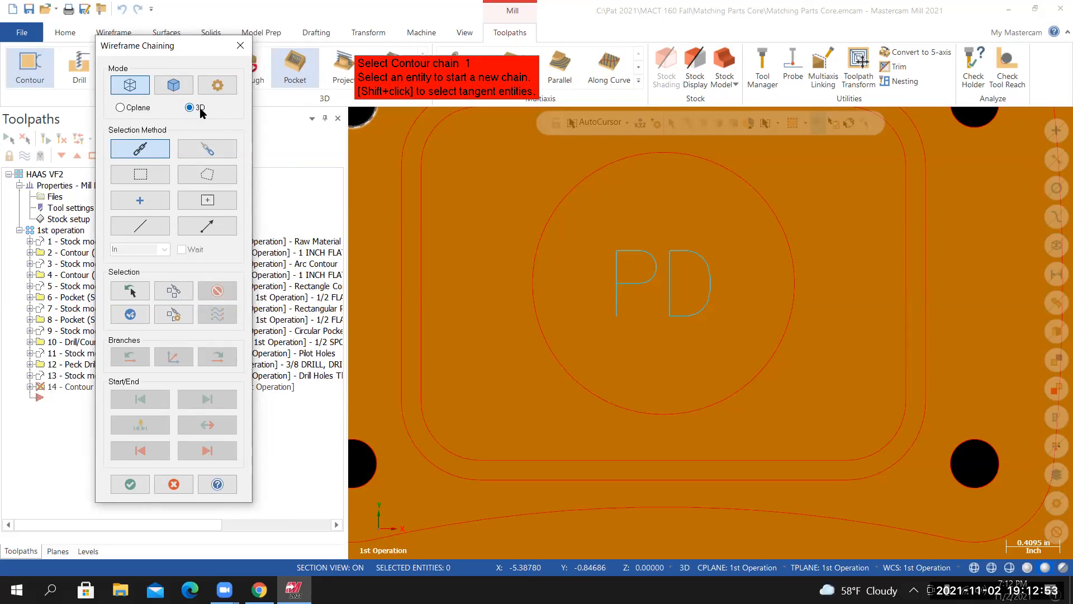
click(142, 173)
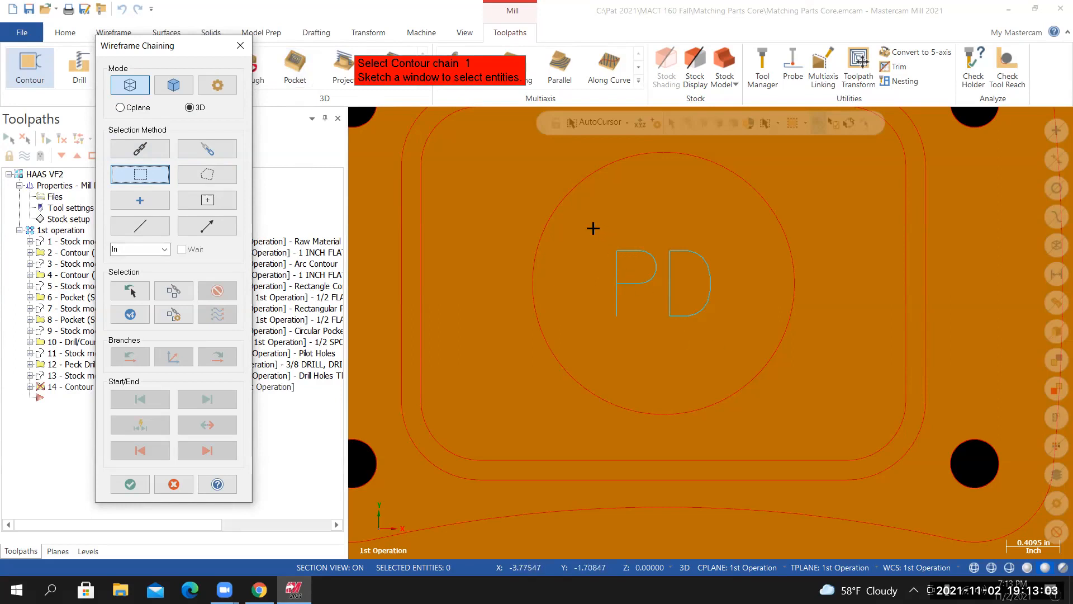
mouse_move(579, 223)
mouse_down()
mouse_move(662, 300)
mouse_move(741, 341)
mouse_up()
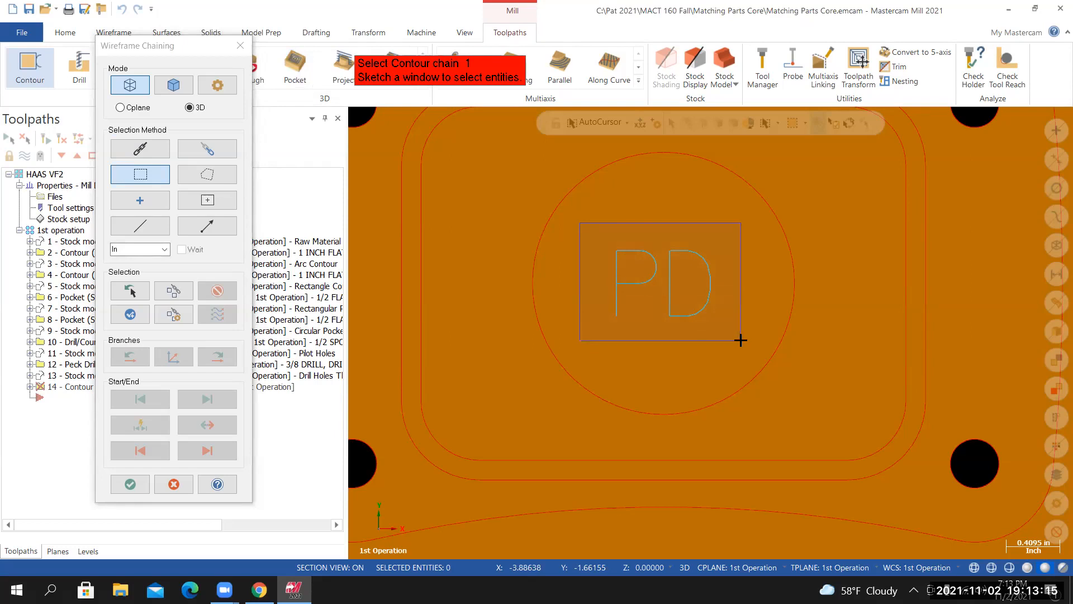
drag(740, 340, 740, 341)
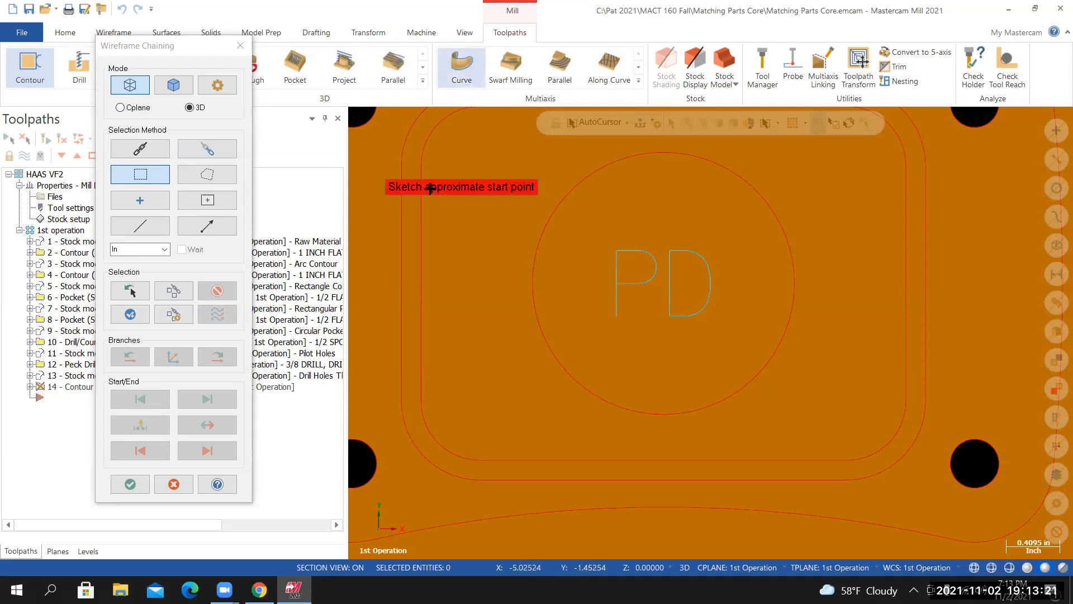
click(613, 320)
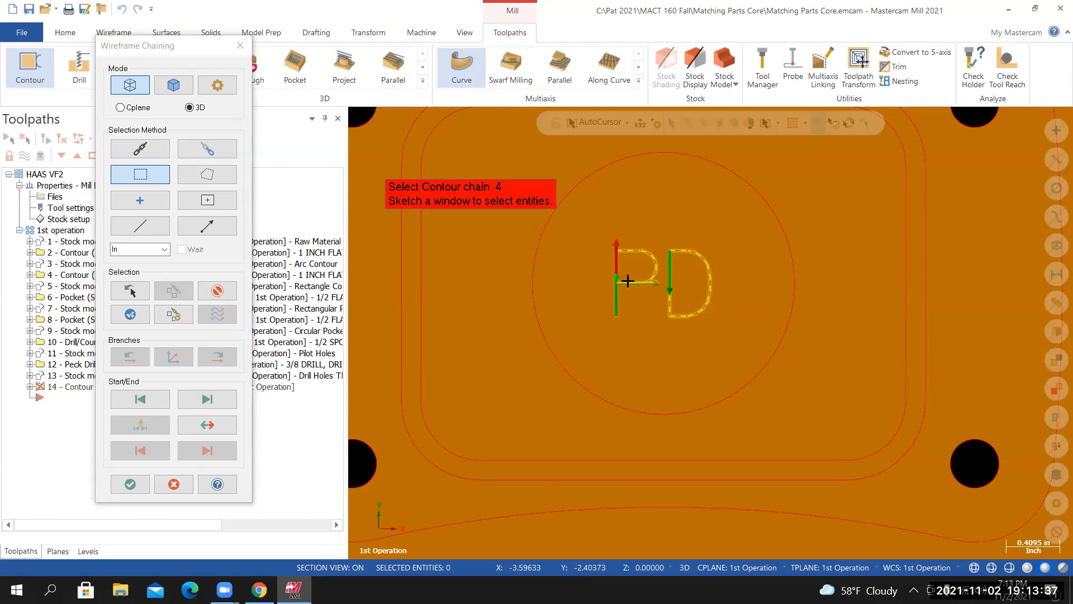
click(130, 485)
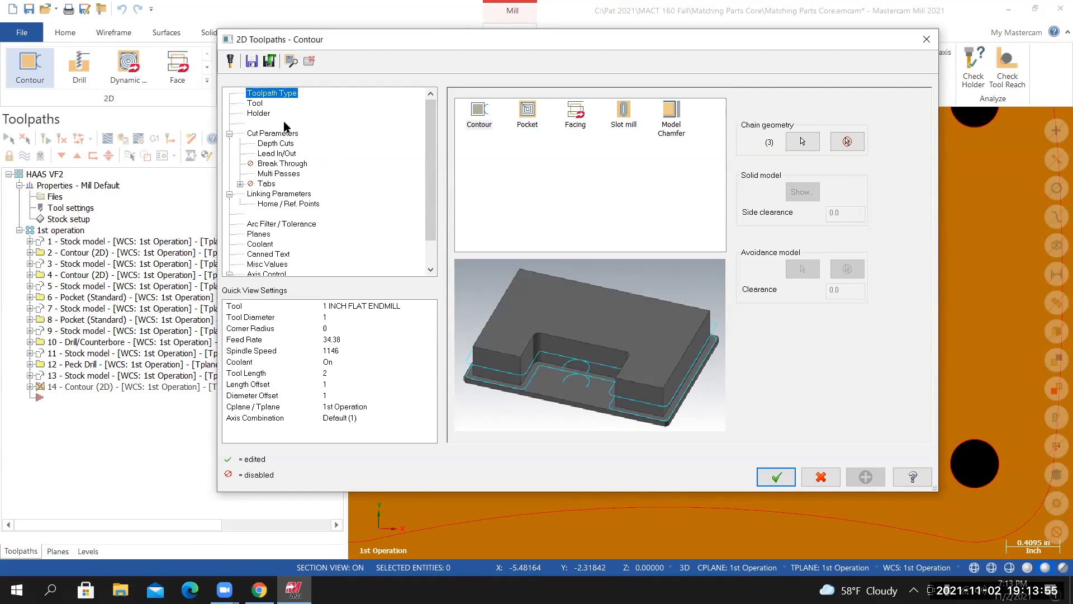
Filter the tool library for the contour to ball endmills with a diameter less than 0.125
key(Down)
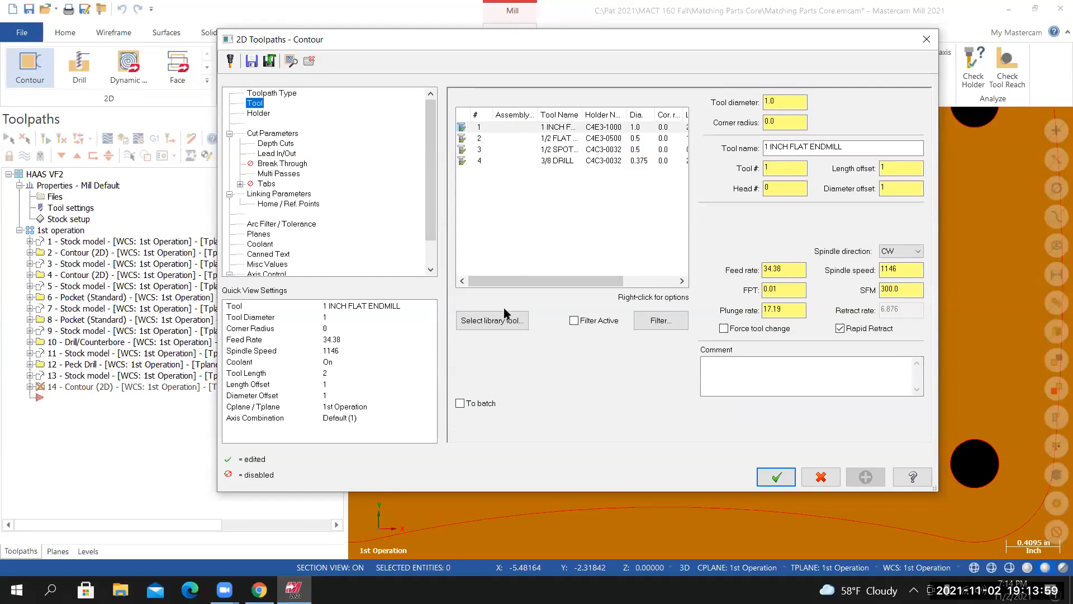
click(499, 324)
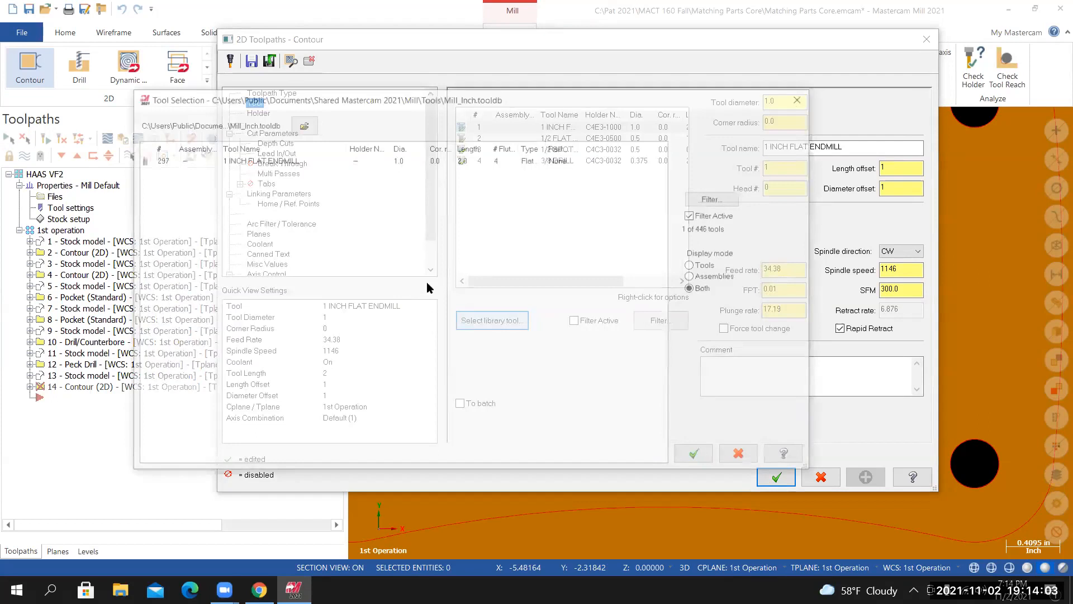
click(696, 207)
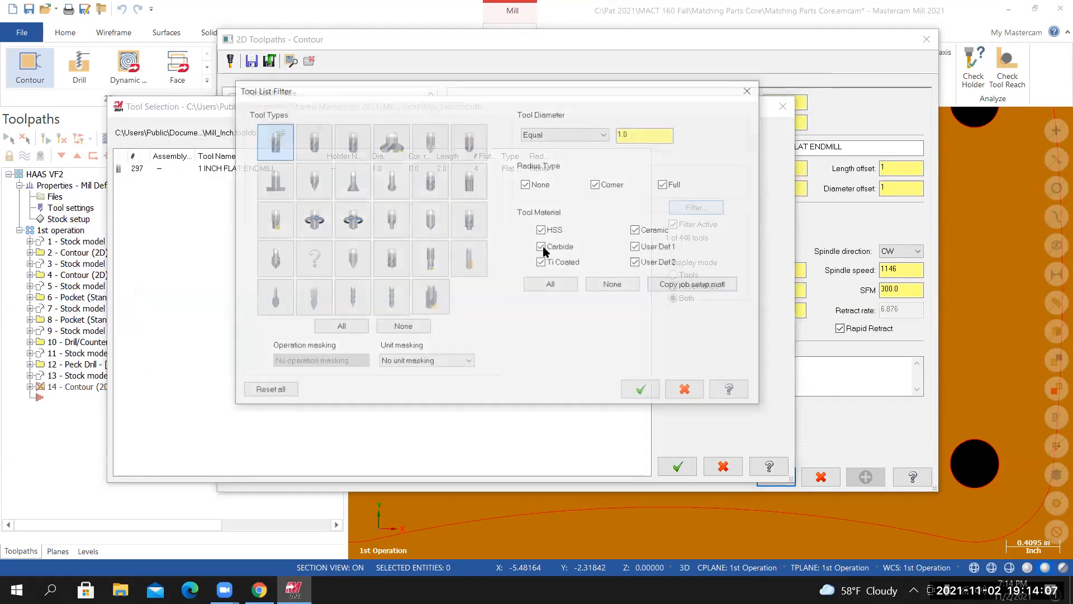
click(400, 329)
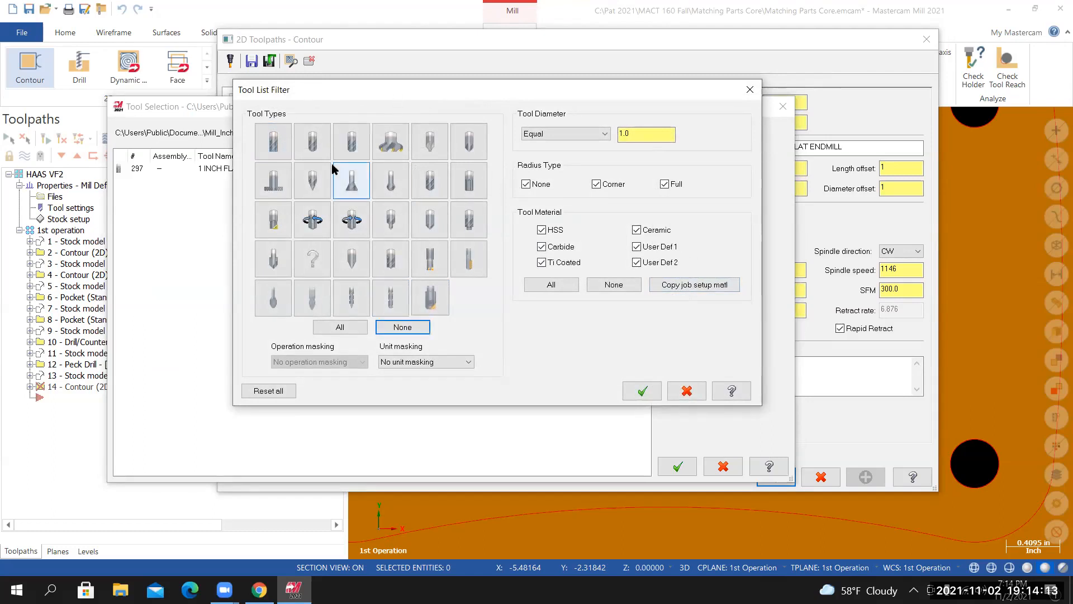
click(311, 139)
click(323, 208)
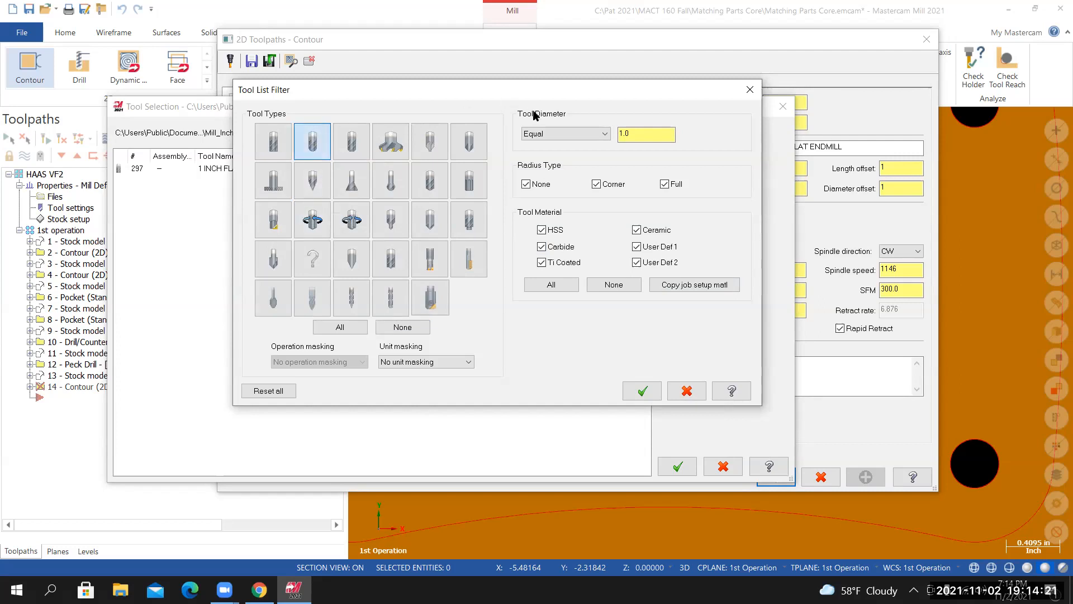
click(603, 134)
key(Tab)
text(0.125)
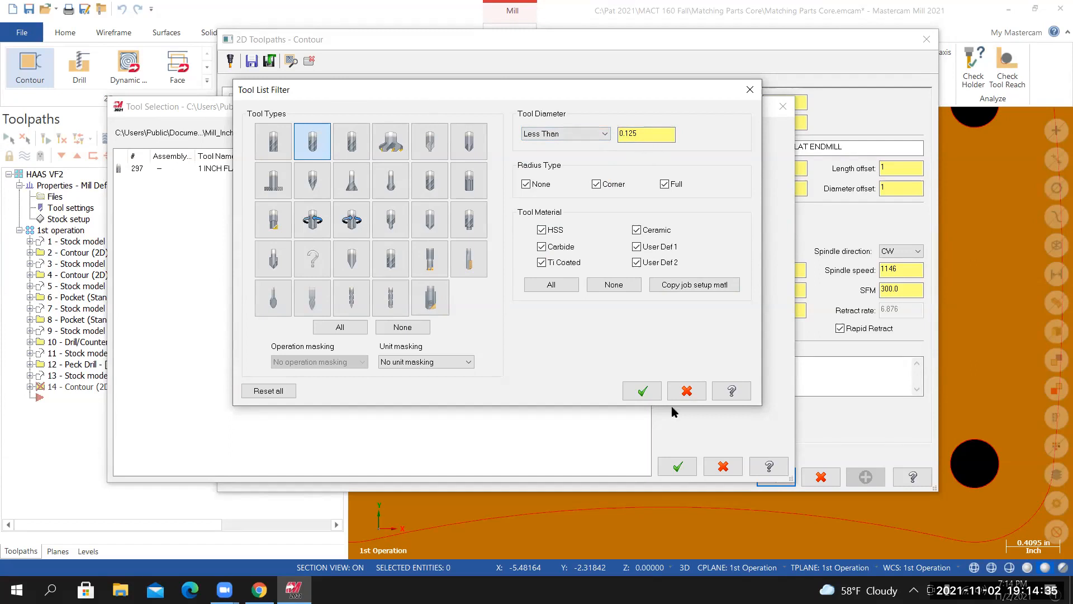
click(641, 390)
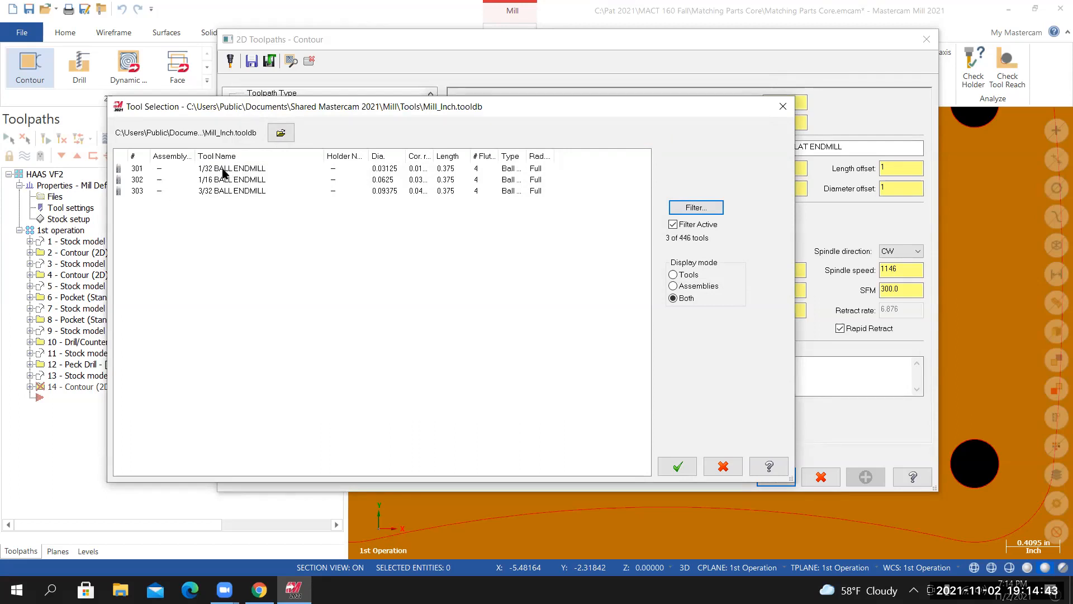
Choose the 1/32 BALL ENDMILL for the contour and set its overall length to 1
double_click(223, 169)
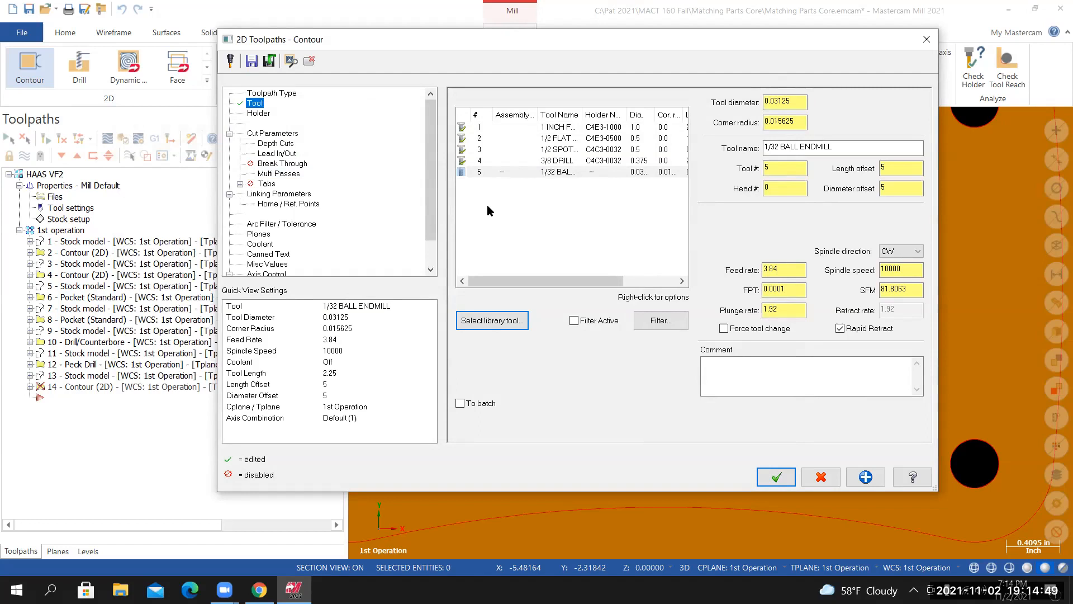
right_click(546, 174)
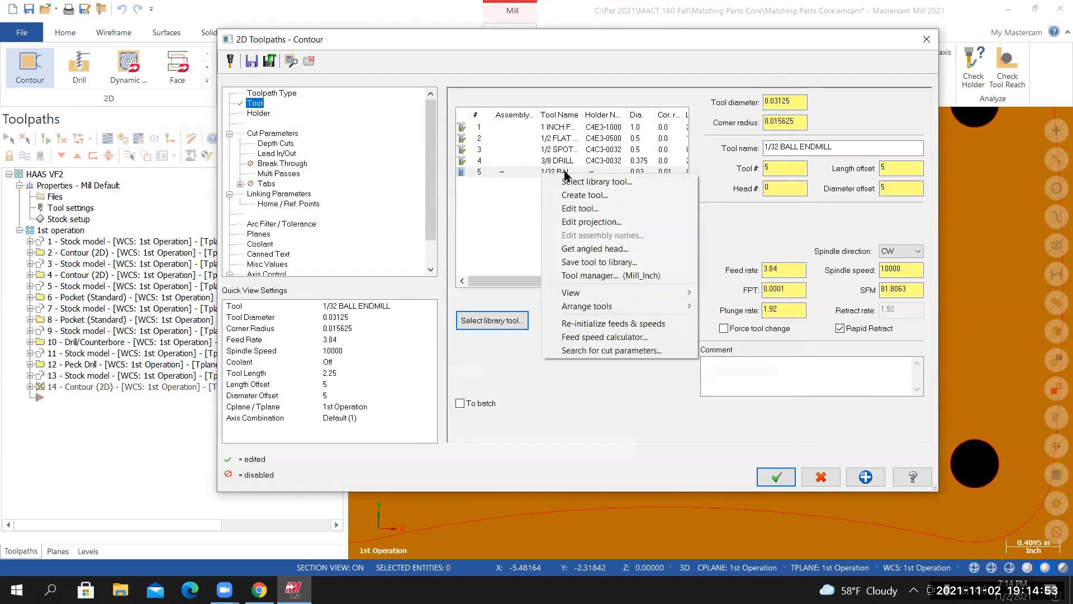
click(575, 209)
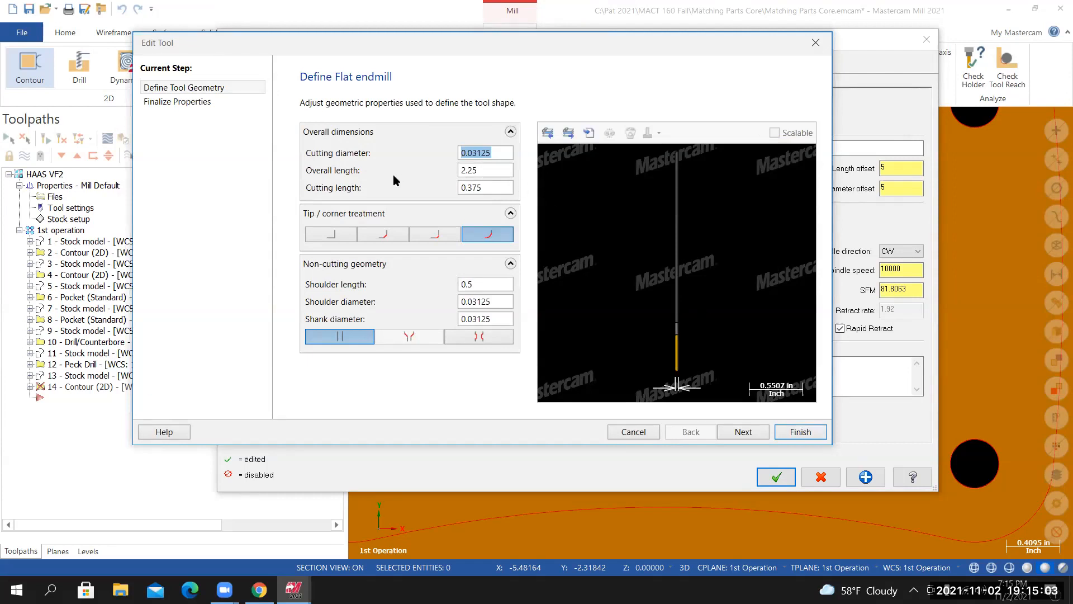
click(471, 170)
text(1)
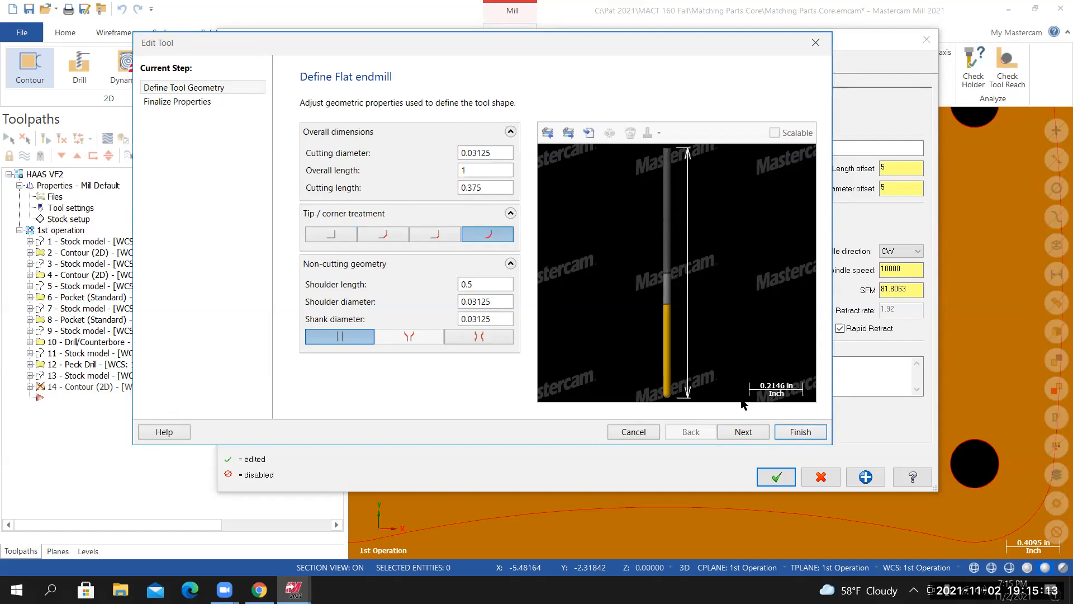
Set the ball endmill's number of flutes to 2 and recalculate its feeds and spindle speed
click(743, 431)
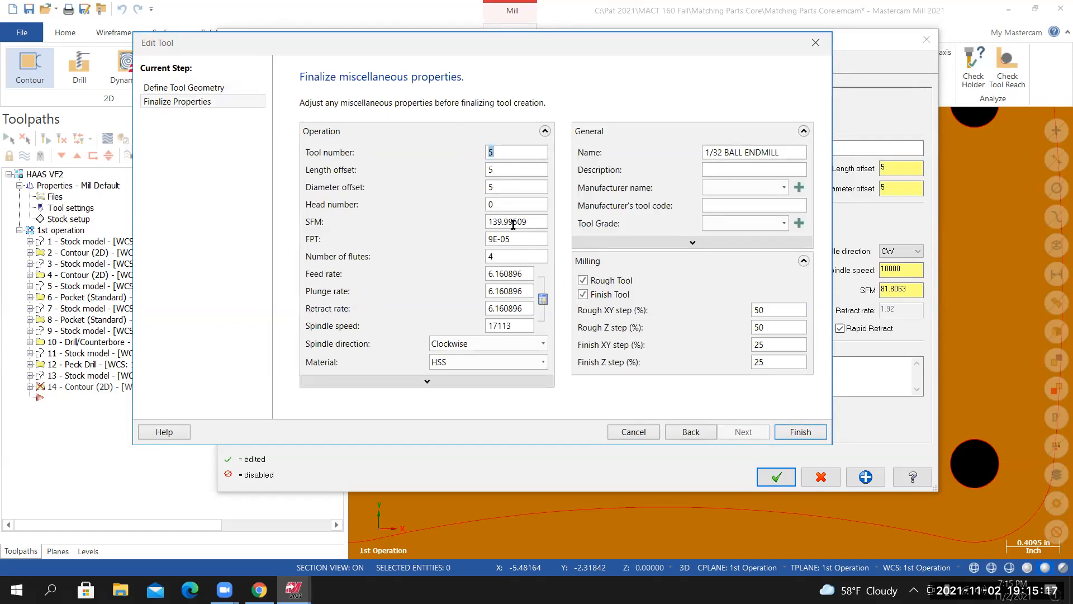
double_click(508, 254)
text(2)
click(542, 299)
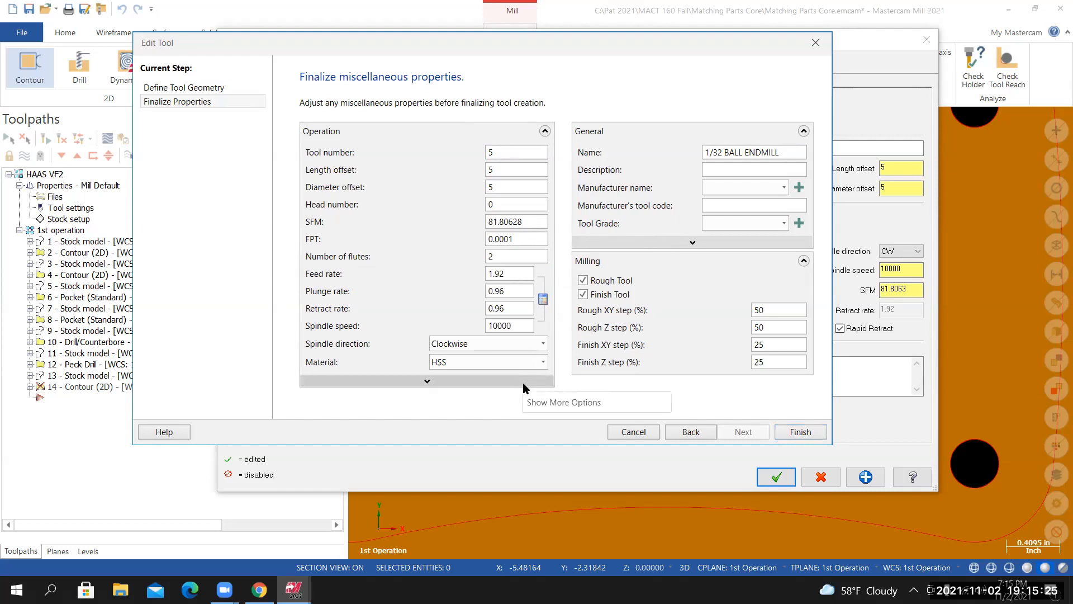
Turn flood coolant on for the ball endmill and finish editing the tool
click(407, 381)
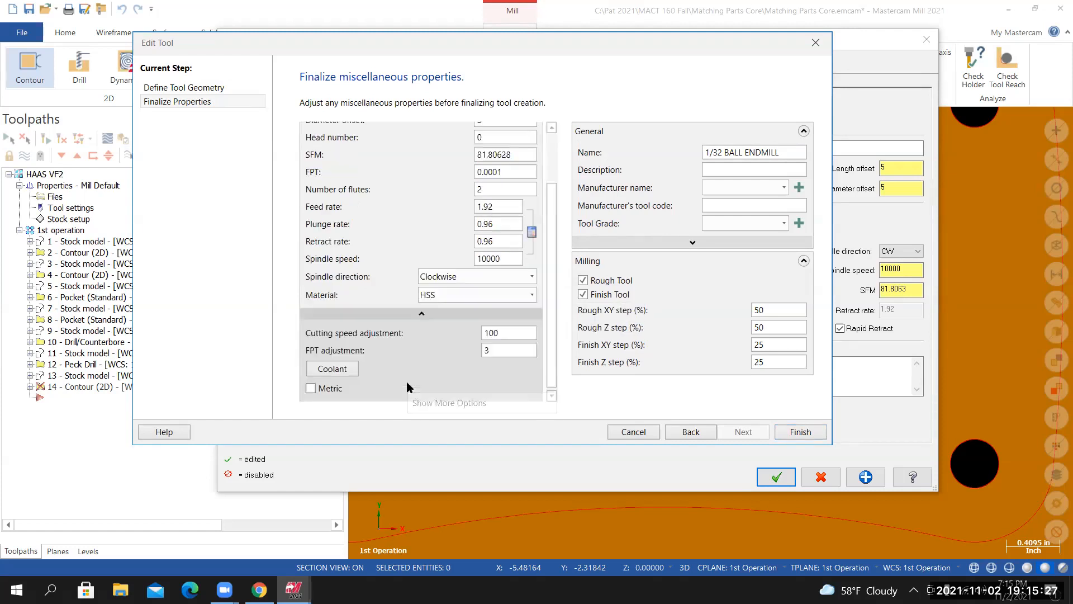
click(342, 374)
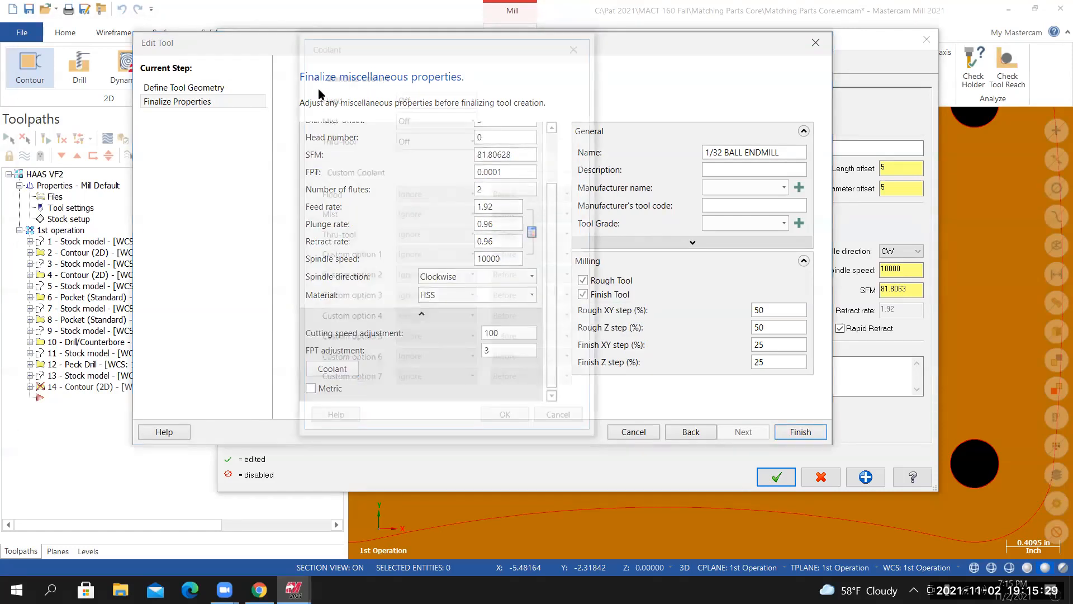
click(436, 96)
click(430, 112)
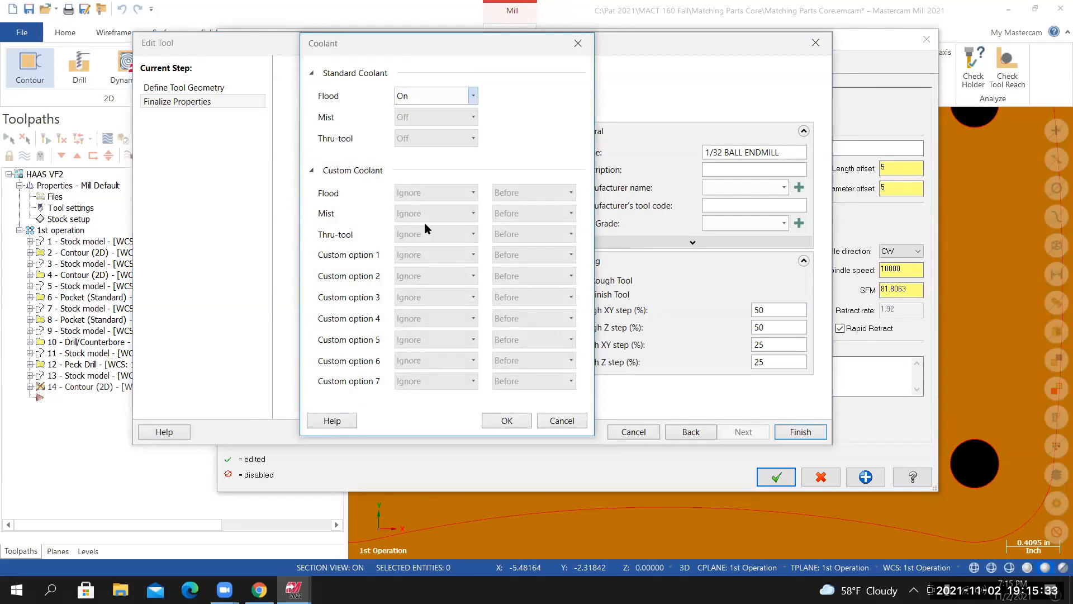
click(508, 421)
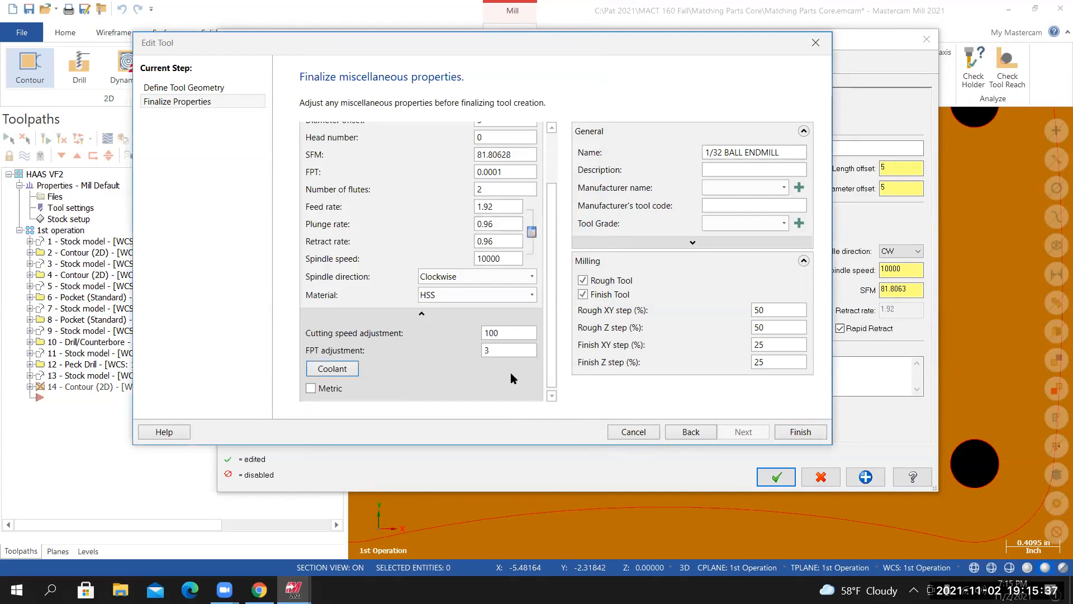
scroll(508, 372, up, 3)
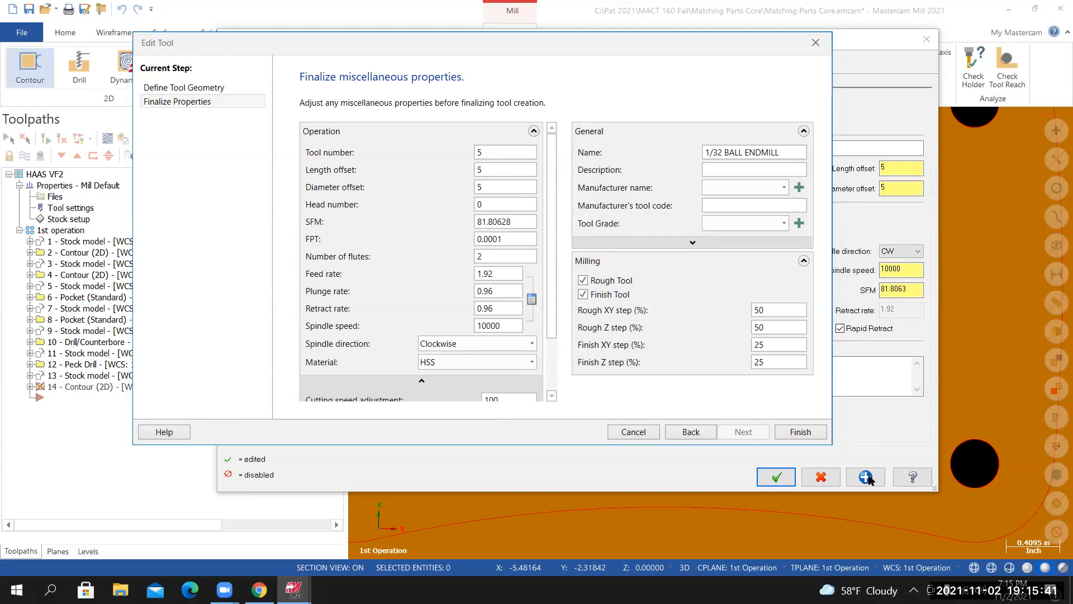
click(788, 433)
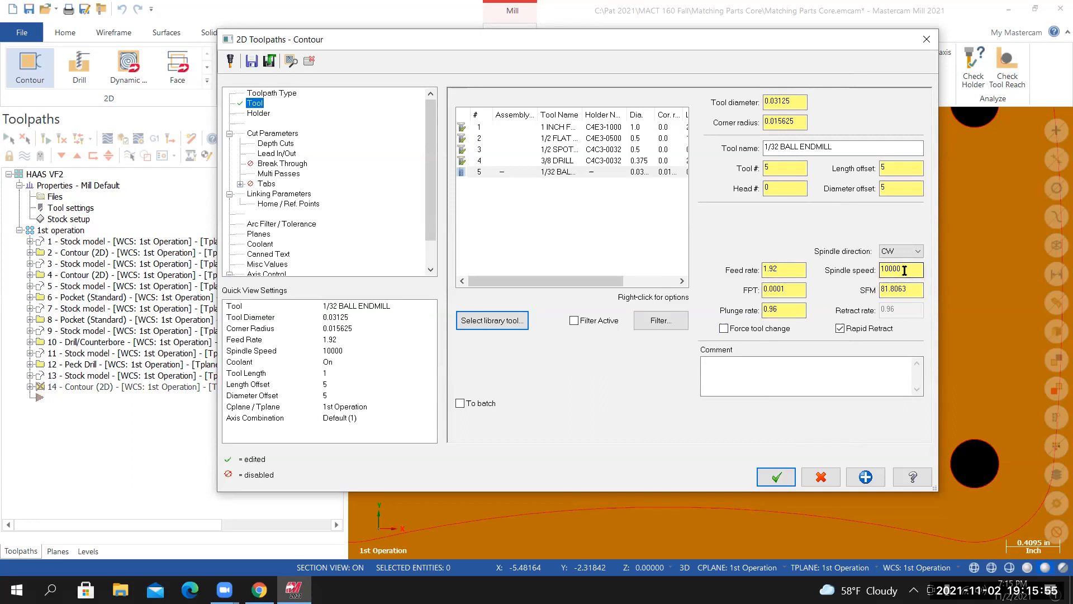
Set the feed per tooth to .03125*.01, one percent of the tool diameter
click(802, 290)
double_click(773, 288)
key(BackSpace)
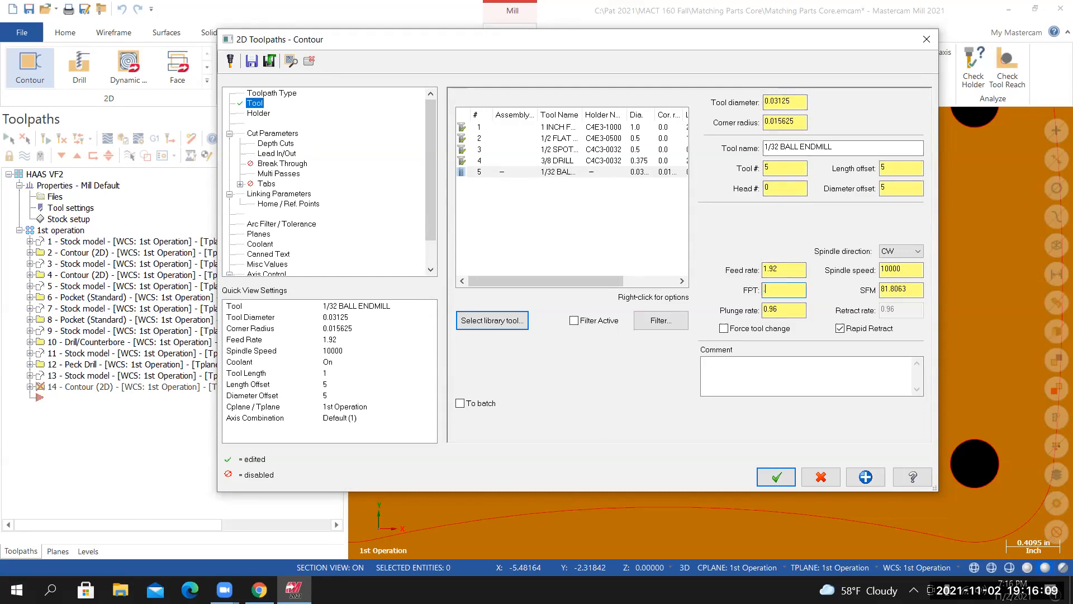
text(0.03125*)
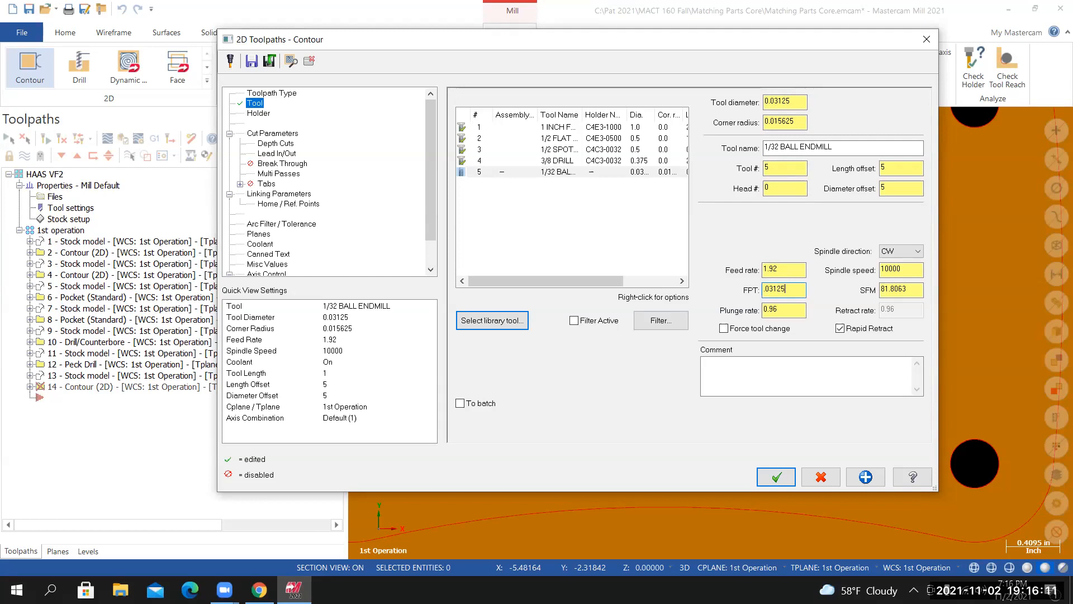
text(.01)
key(Return)
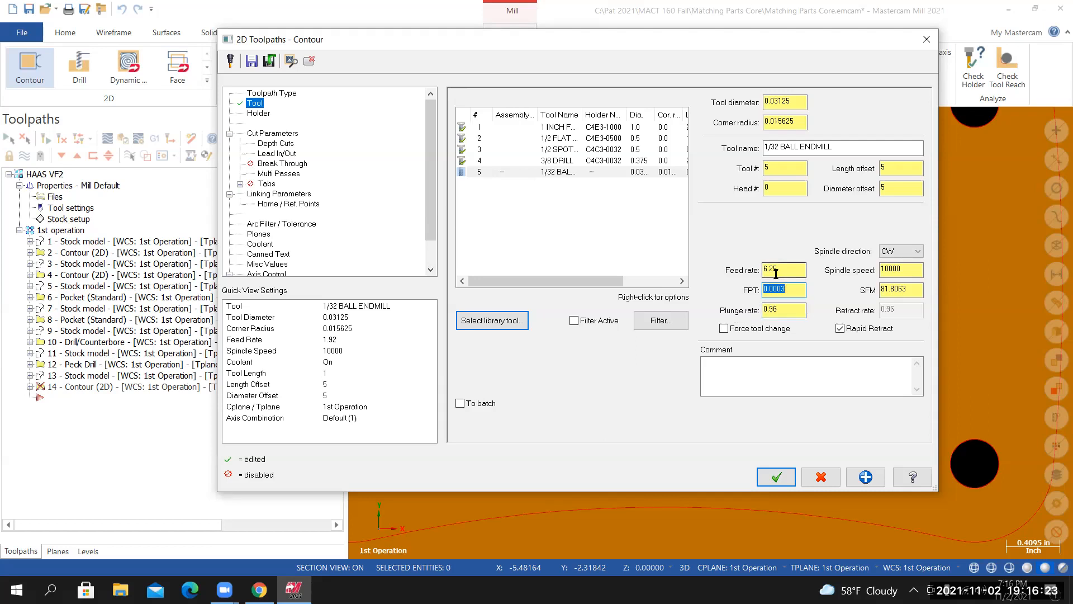
Set the plunge rate to half the feed rate, 6.25/2
key(Tab)
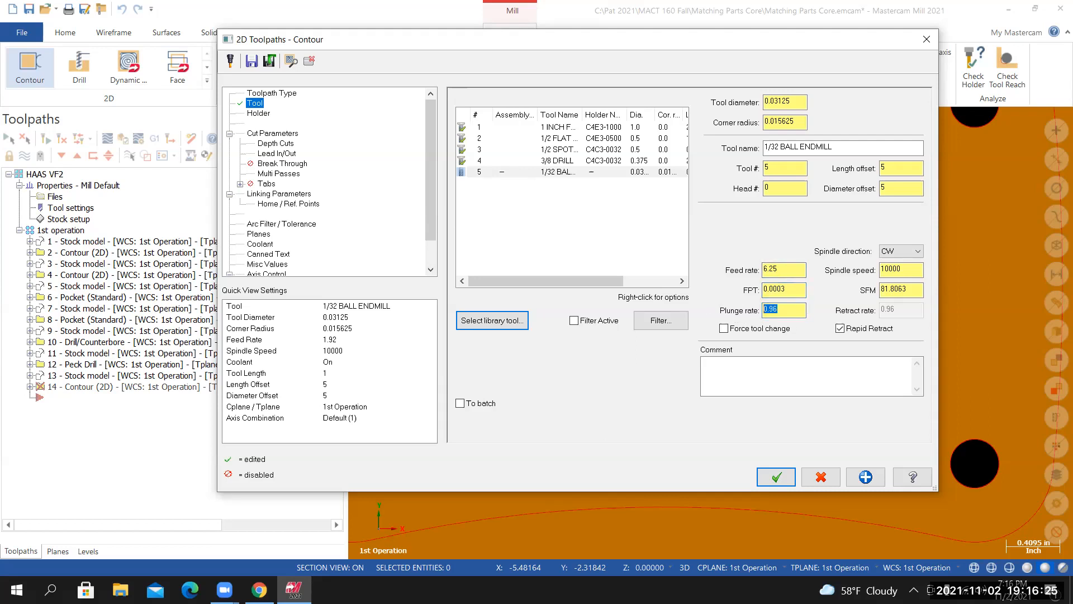
text(6.25)
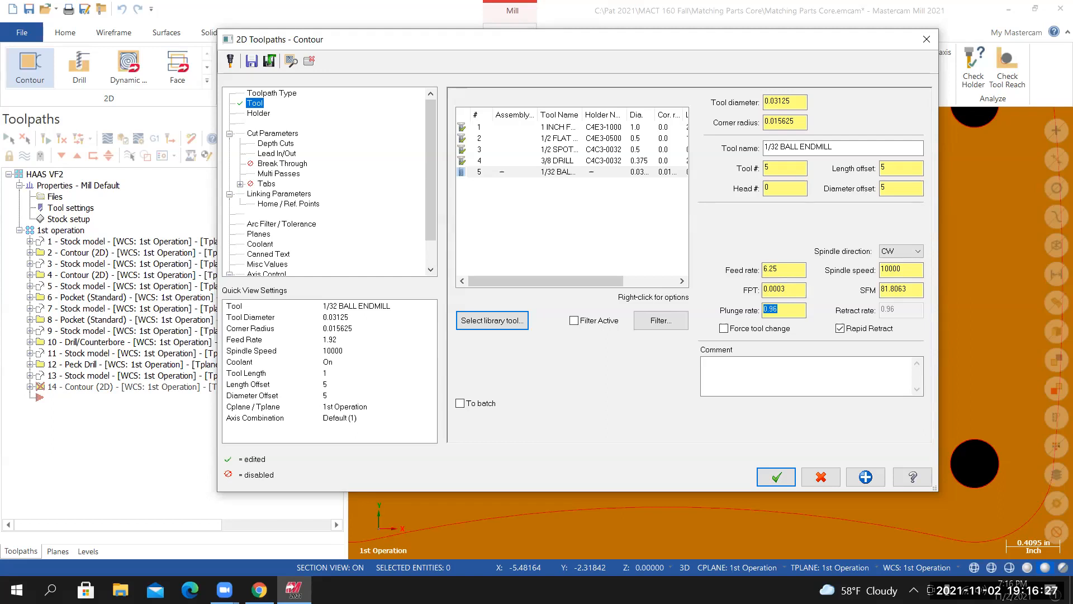
text(/2)
key(Return)
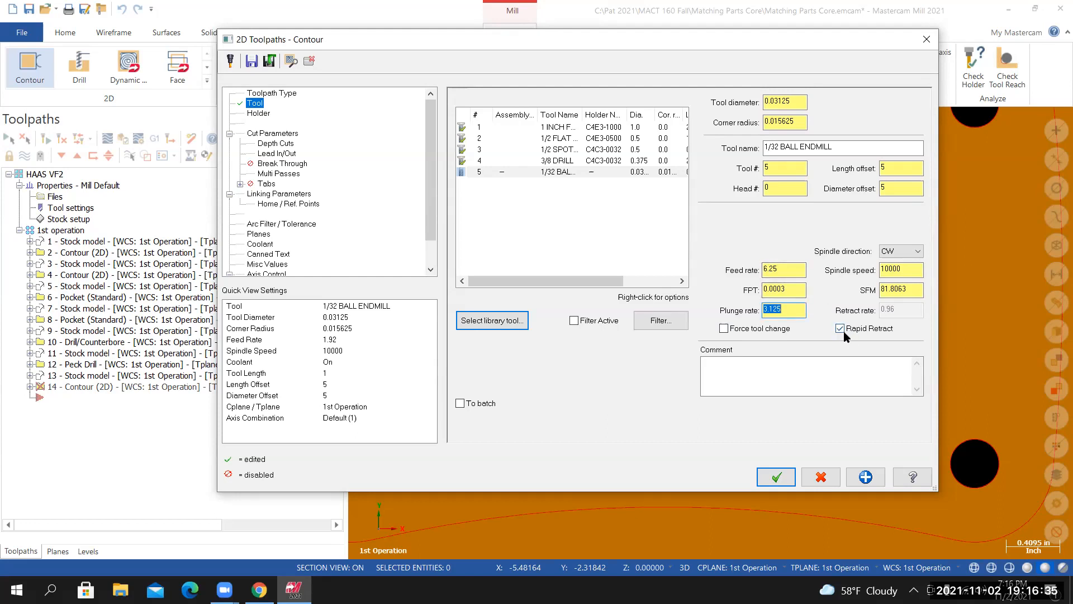
Copy the tool name 1/32 BALL ENDMILL into the operation comment and add an engraving note after it
drag(836, 147, 764, 147)
right_click(786, 146)
click(814, 185)
click(712, 363)
right_click(716, 363)
click(746, 417)
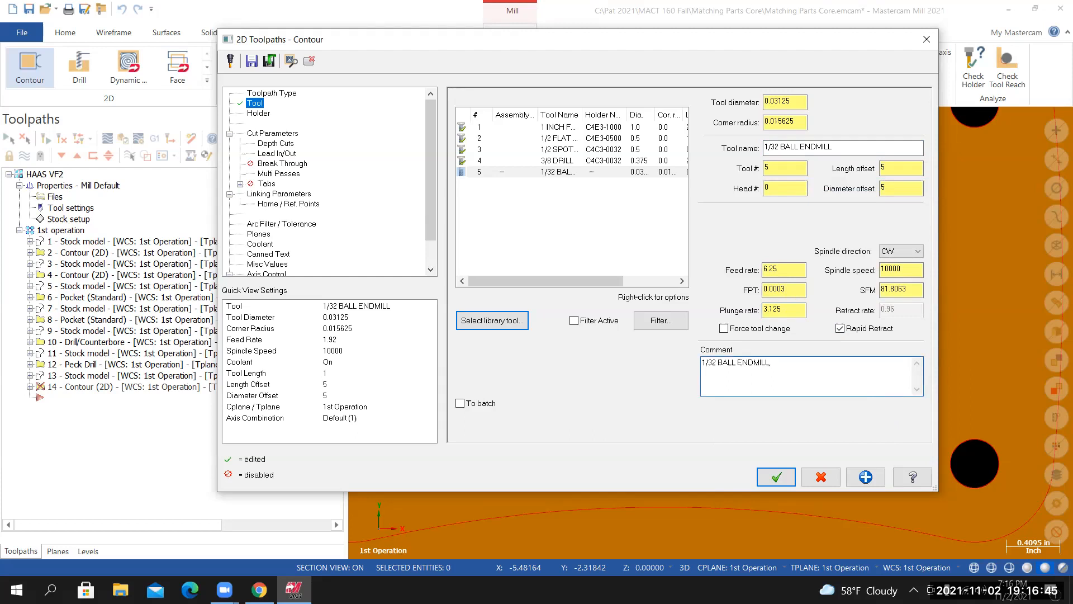
key(BackSpace)
key(BackSpace)
text(NGRAVE IN)
Load the CT40-in holder library and assign the C4C4-0016 holder to the ball endmill
click(259, 114)
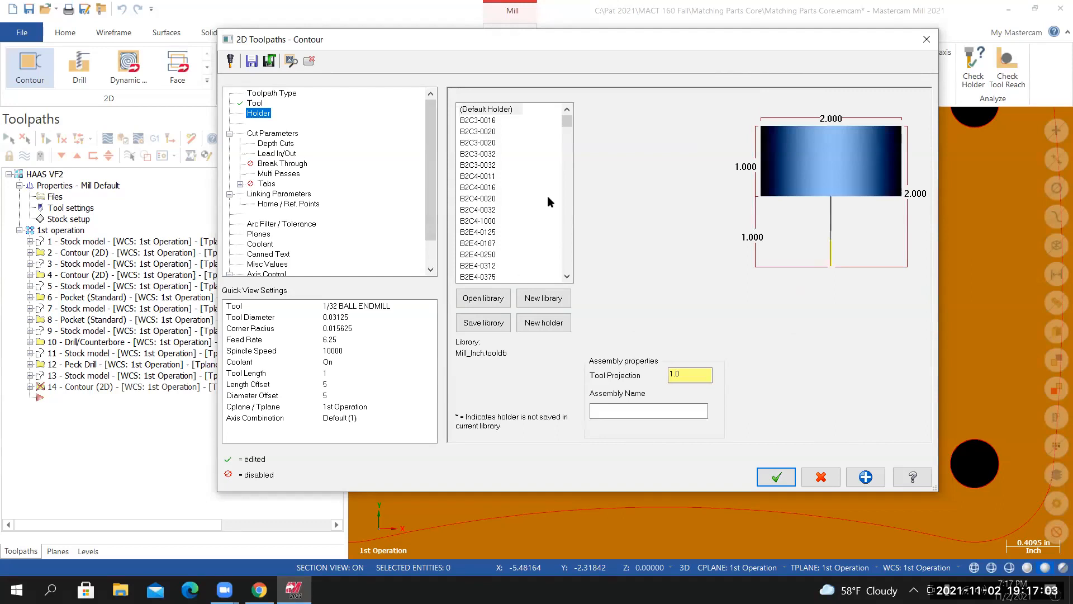
click(483, 299)
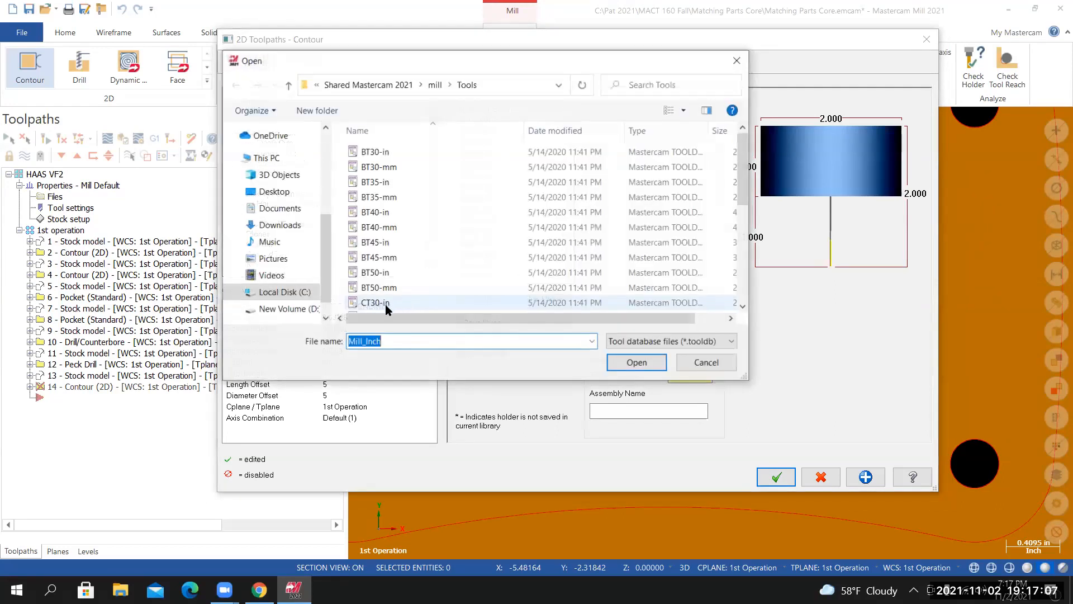
scroll(394, 289, down, 3)
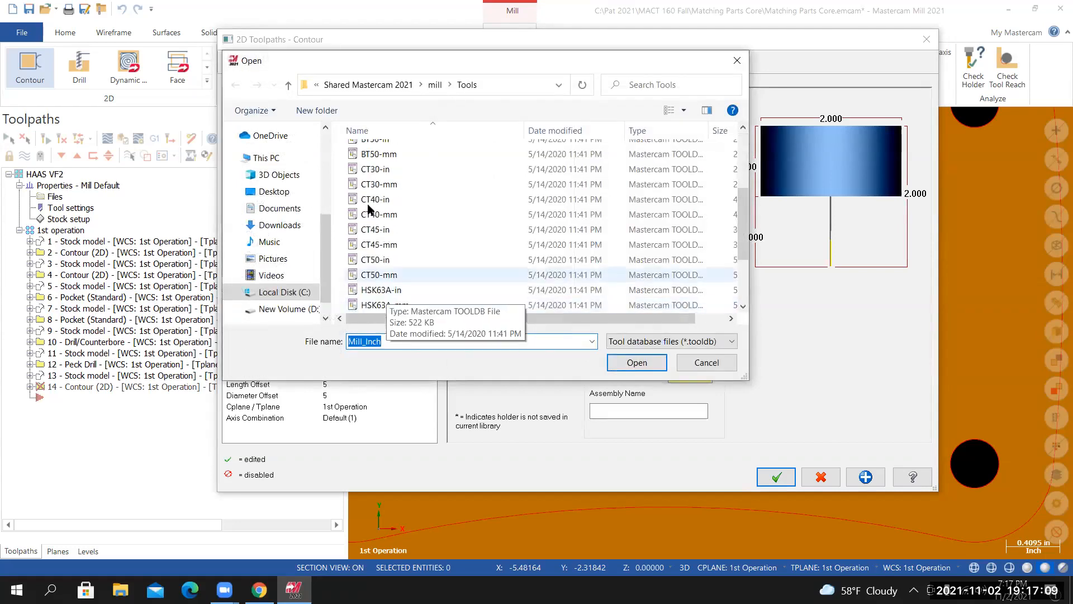
click(380, 200)
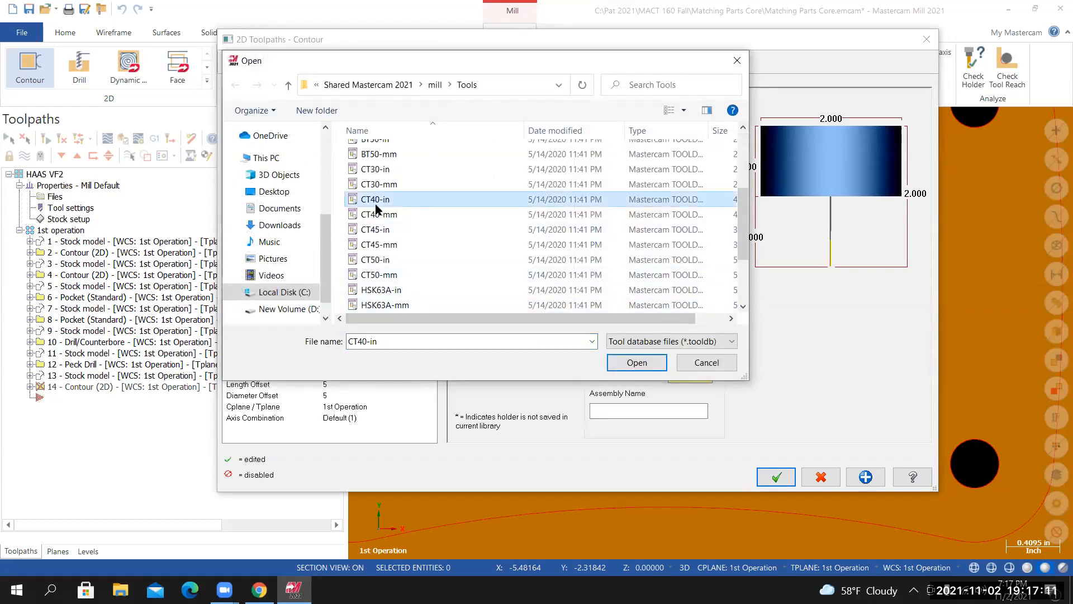
click(637, 363)
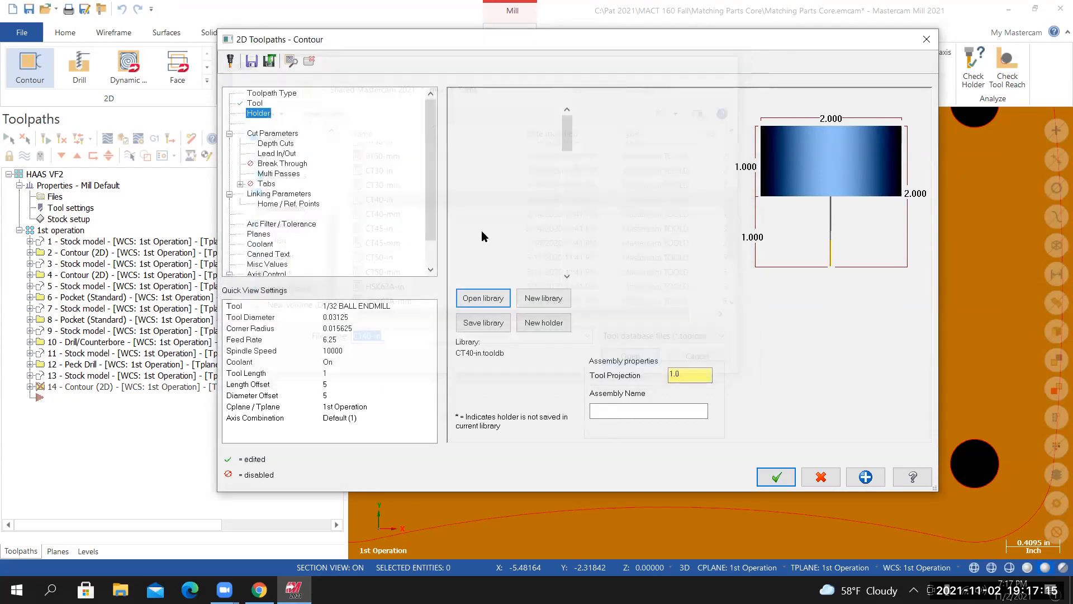
click(472, 187)
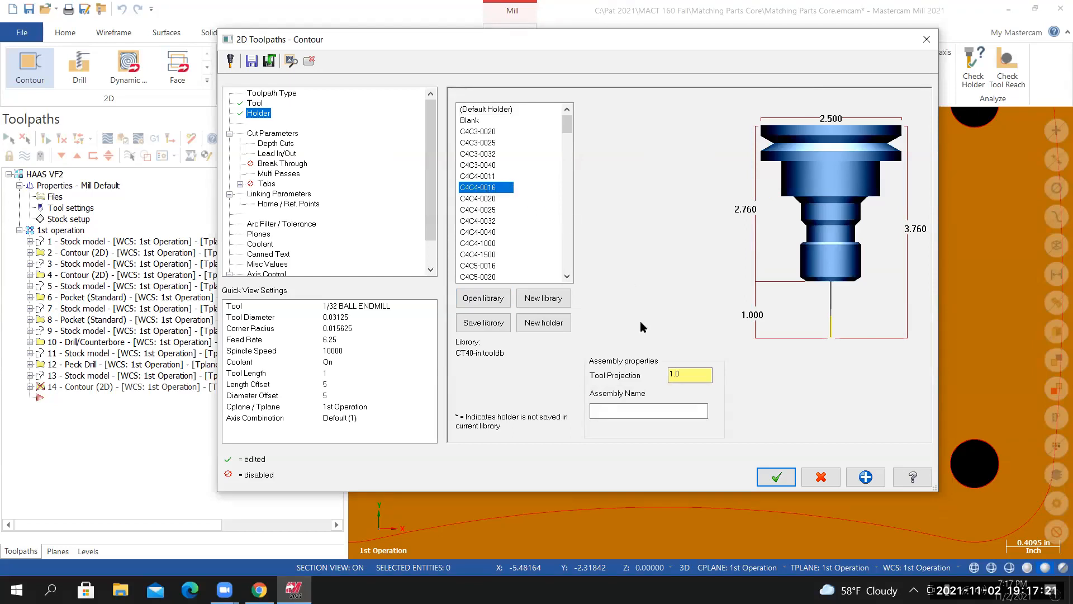
Set the tool projection from the holder to 0.5
drag(687, 372, 670, 375)
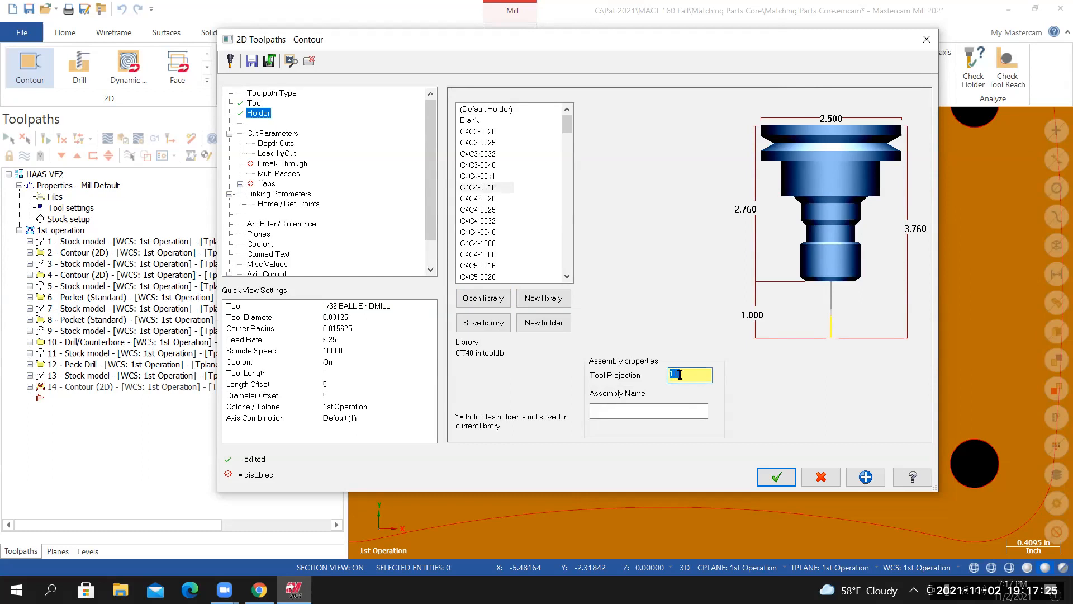
text(0.5)
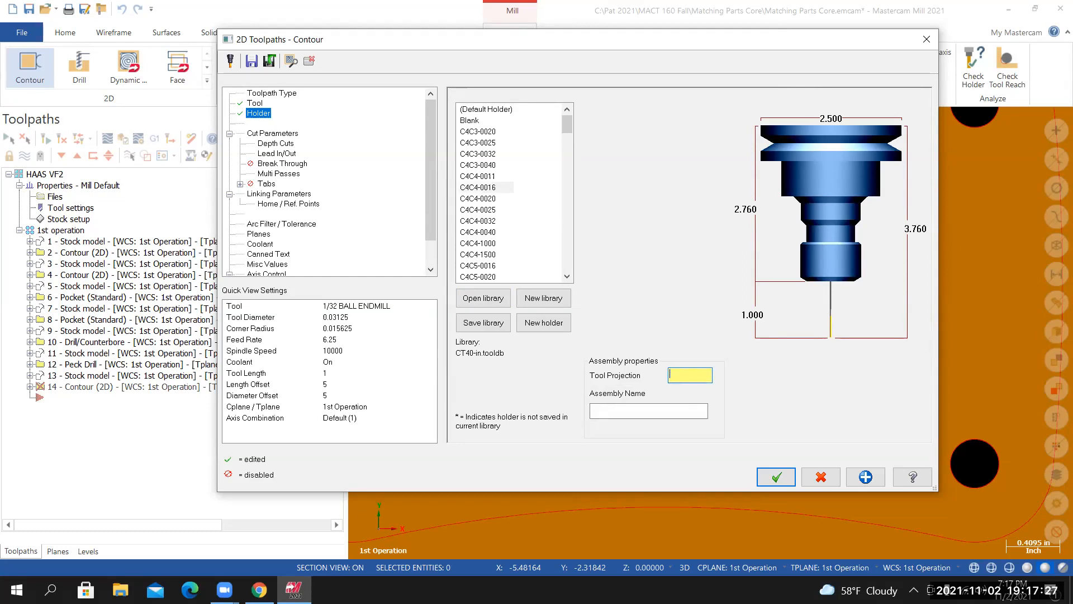
key(Return)
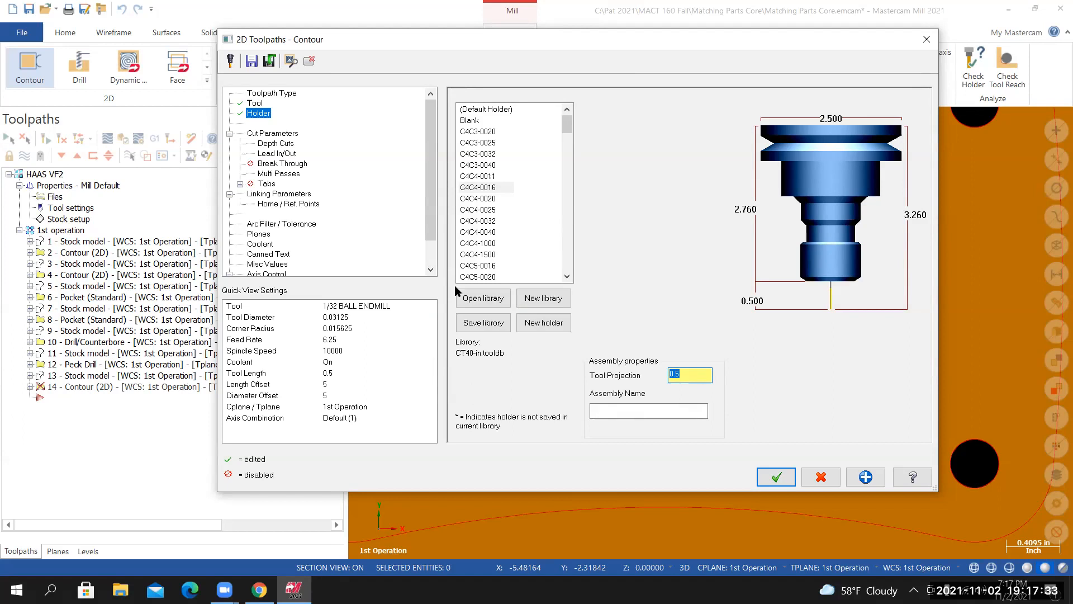
Set the contour's cutter compensation type to Off in the cut parameters
click(269, 135)
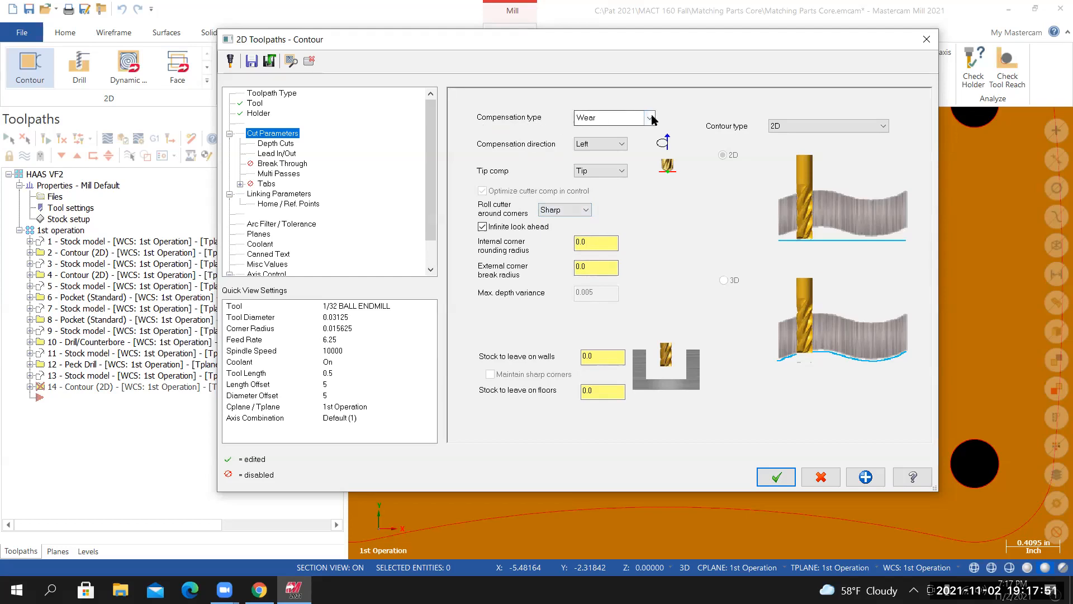
click(587, 116)
click(591, 178)
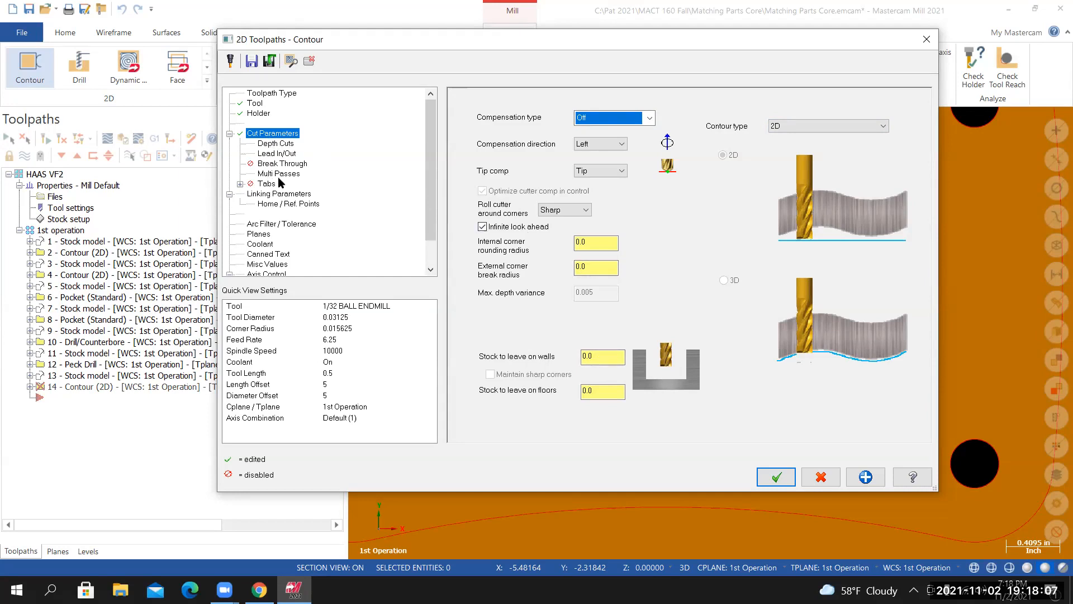
Disable depth cuts, lead in/out and multi passes for the engraving contour
click(271, 144)
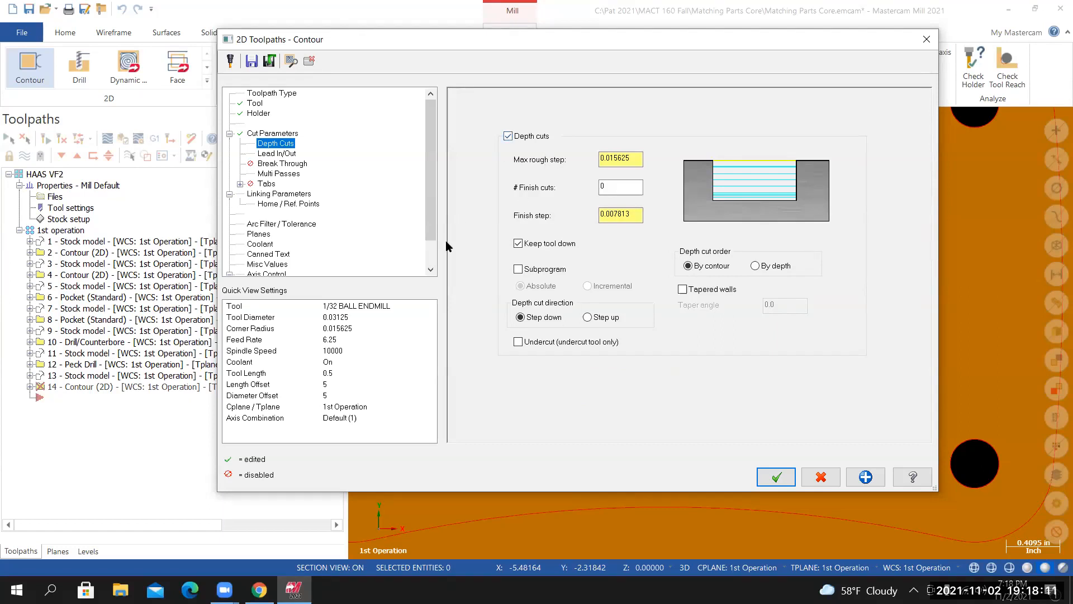
click(280, 154)
click(461, 97)
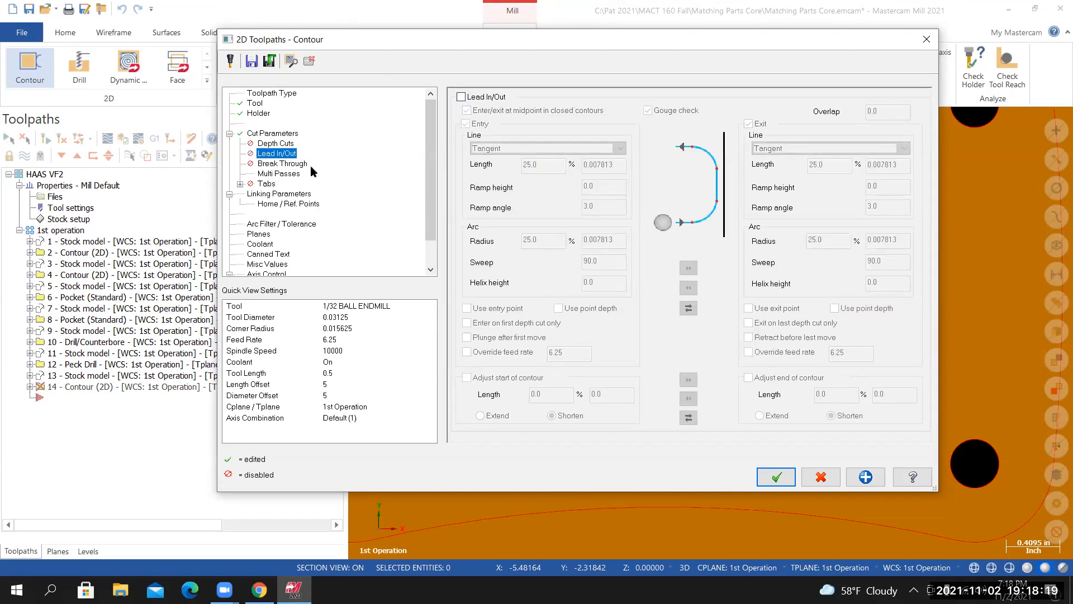
click(286, 175)
click(477, 113)
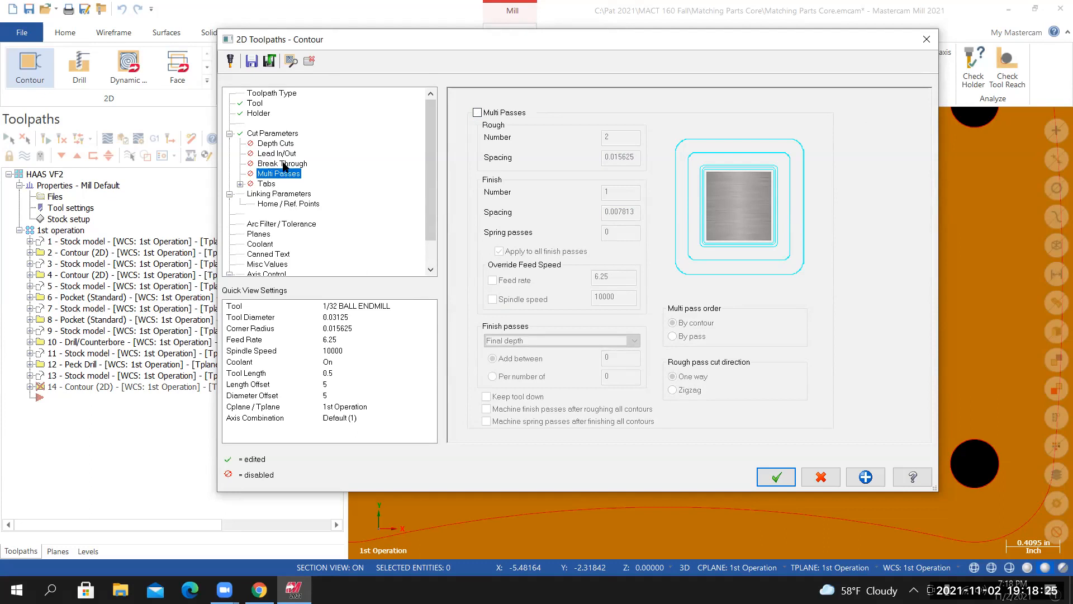
Set the engraving contour's top of stock in the linking parameters by picking a point on the circular pocket's floor
click(282, 194)
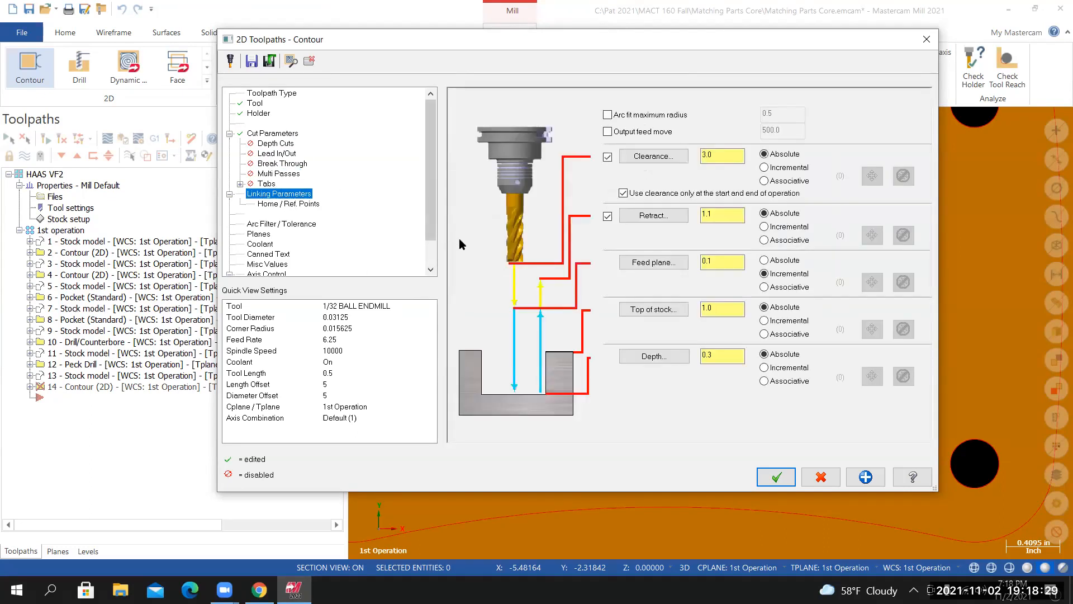
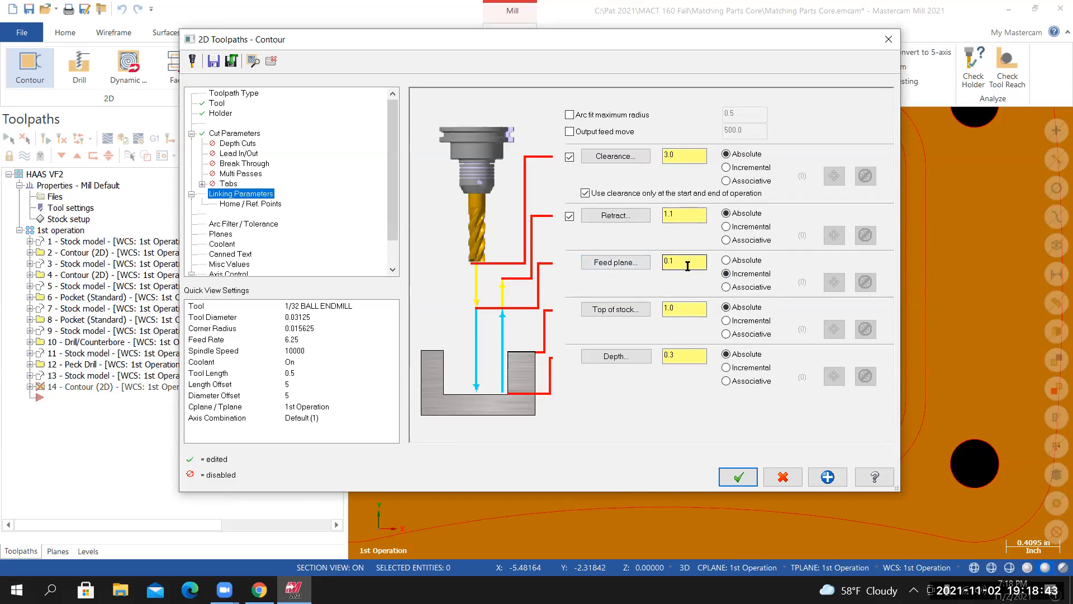
click(620, 310)
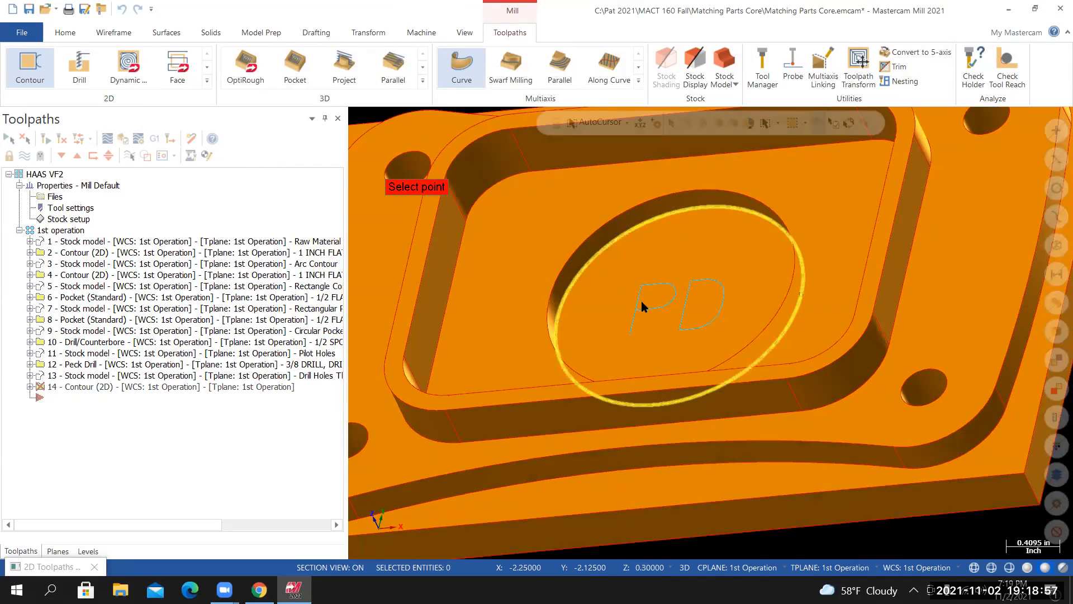
click(727, 336)
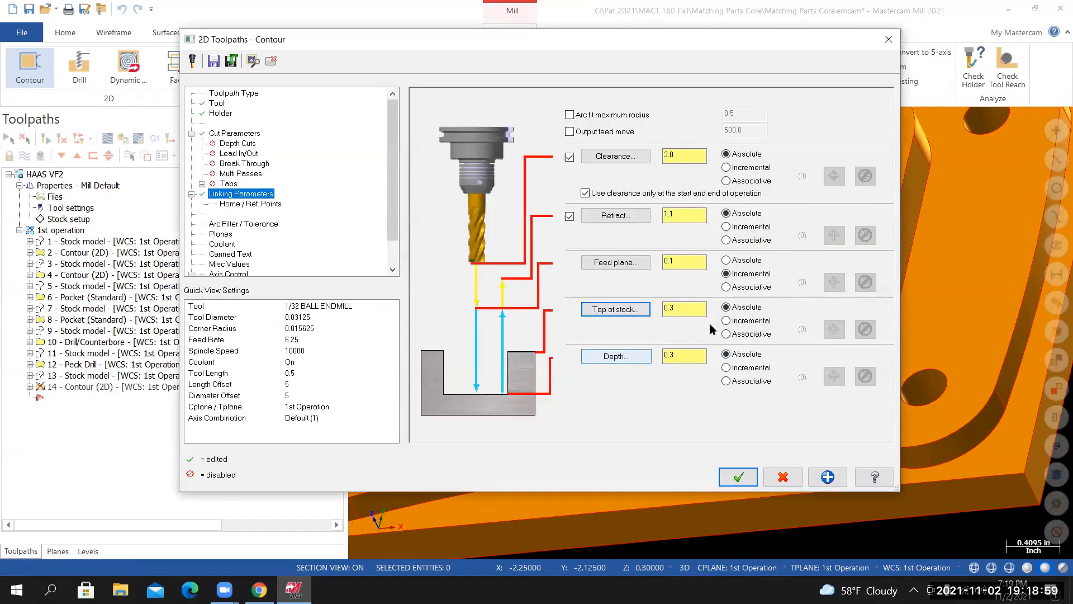
Set the engraving depth to 0.295 by subtracting from the circular pocket floor's height, and accept the contour toolpath
click(626, 356)
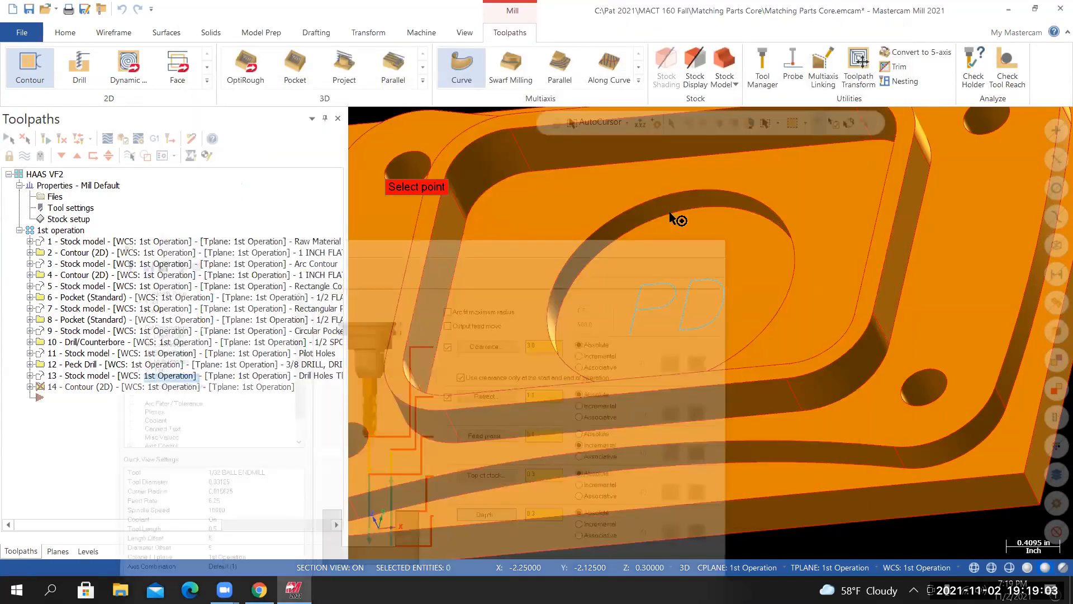
click(666, 420)
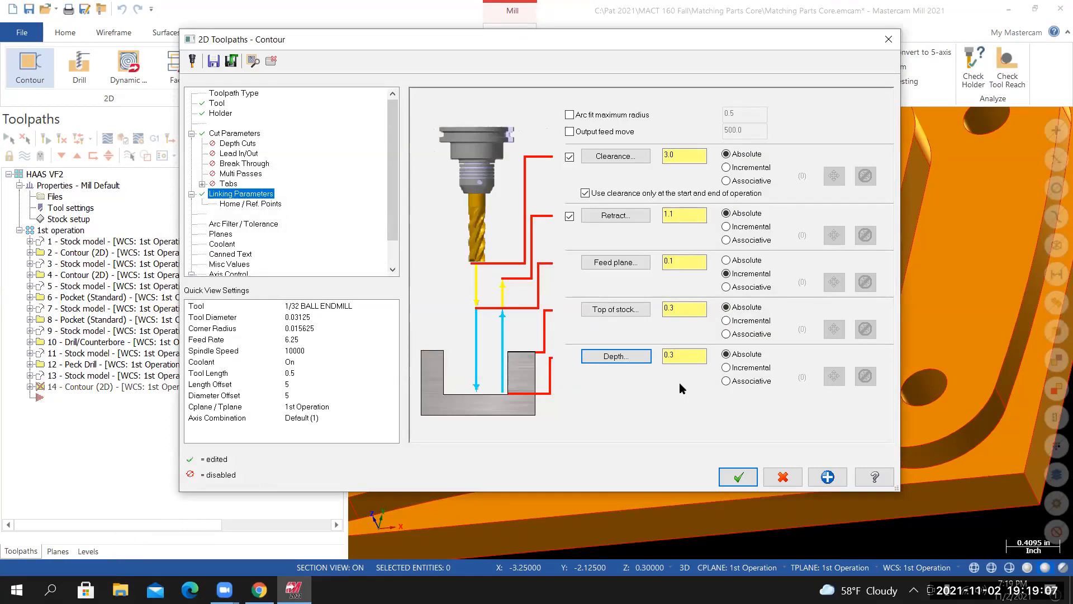
click(682, 357)
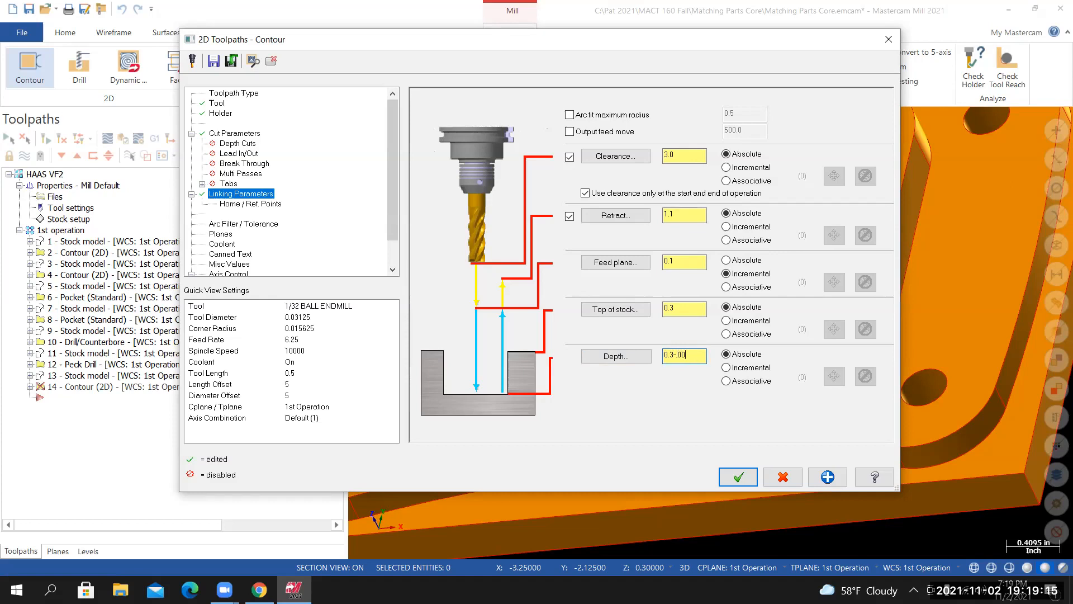
text(-.002)
key(Return)
click(693, 358)
click(739, 477)
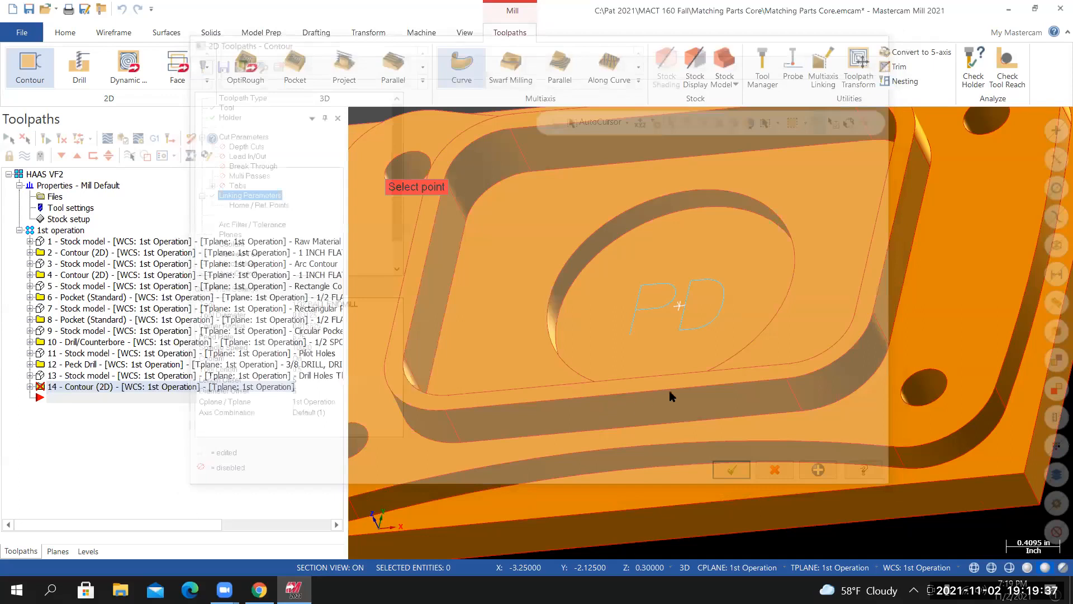
Backplot the initials-engraving contour and step through its moves with the tool shown above the circular pocket
middle_drag(675, 388, 727, 364)
scroll(779, 330, up, 3)
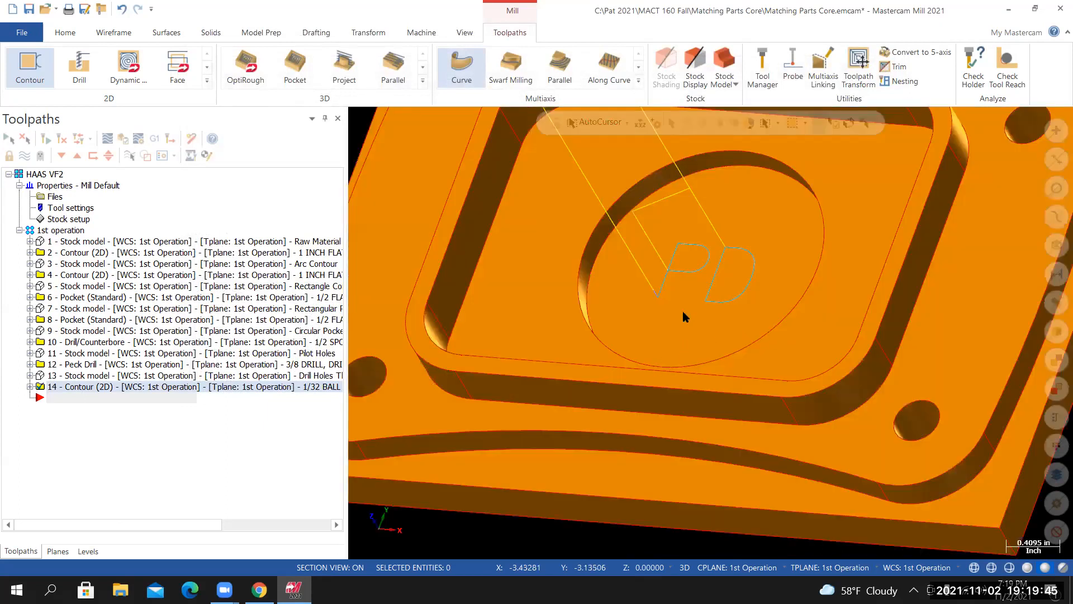
middle_drag(677, 314, 146, 383)
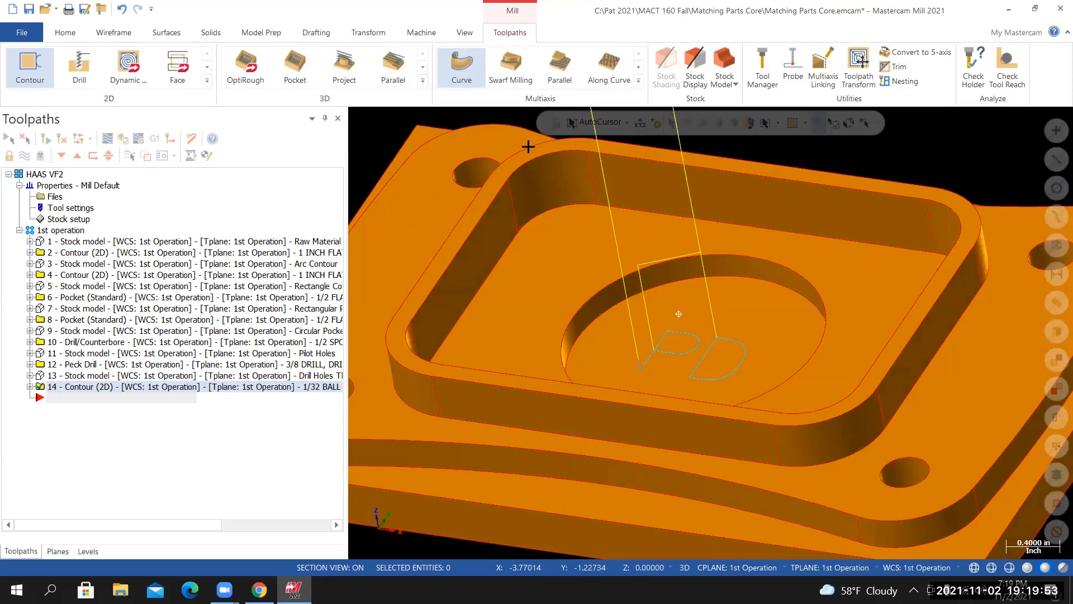
middle_drag(528, 146, 543, 180)
scroll(632, 288, down, 3)
click(108, 139)
key(s)
key(s)
key(s)
key(s)
key(s)
key(s)
key(s)
key(s)
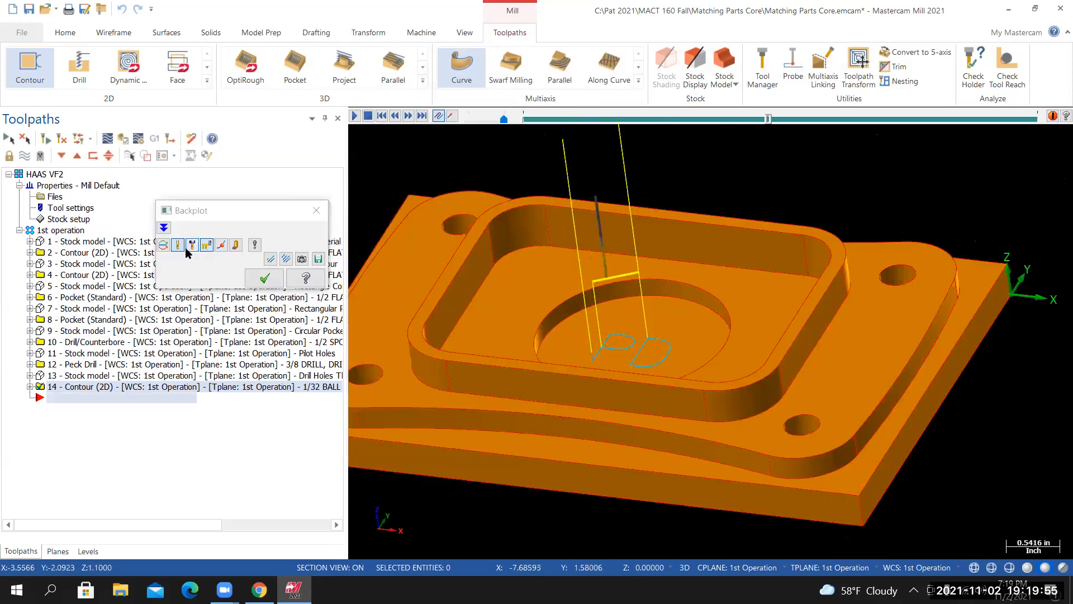
key(s)
Replay the engraving backplot from the start with only the tool displayed, hiding the holder and rapid moves, and close it
click(177, 245)
click(206, 247)
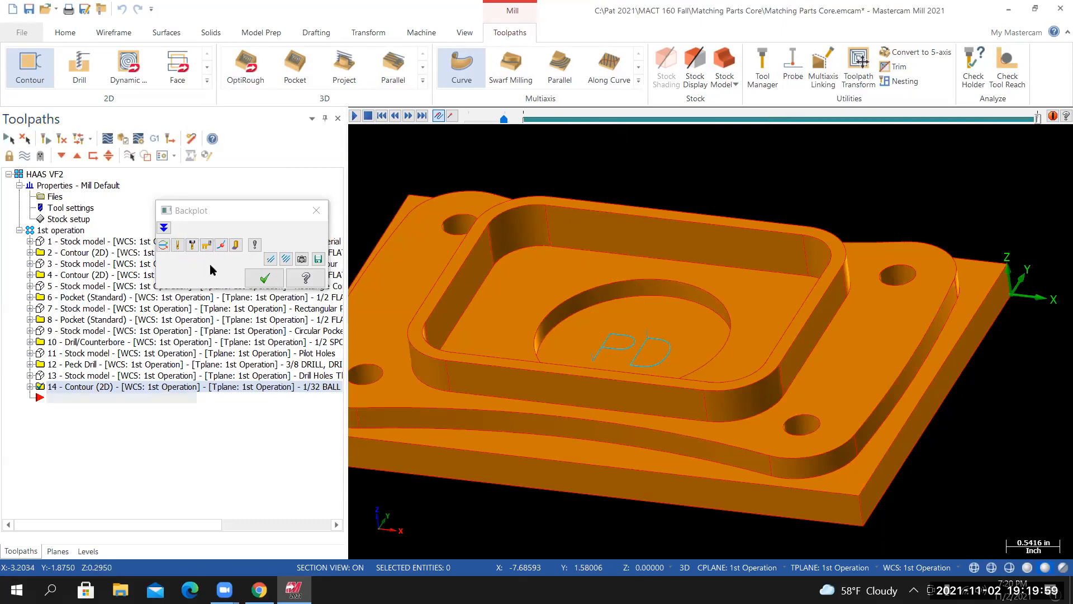
click(177, 245)
click(381, 115)
click(354, 116)
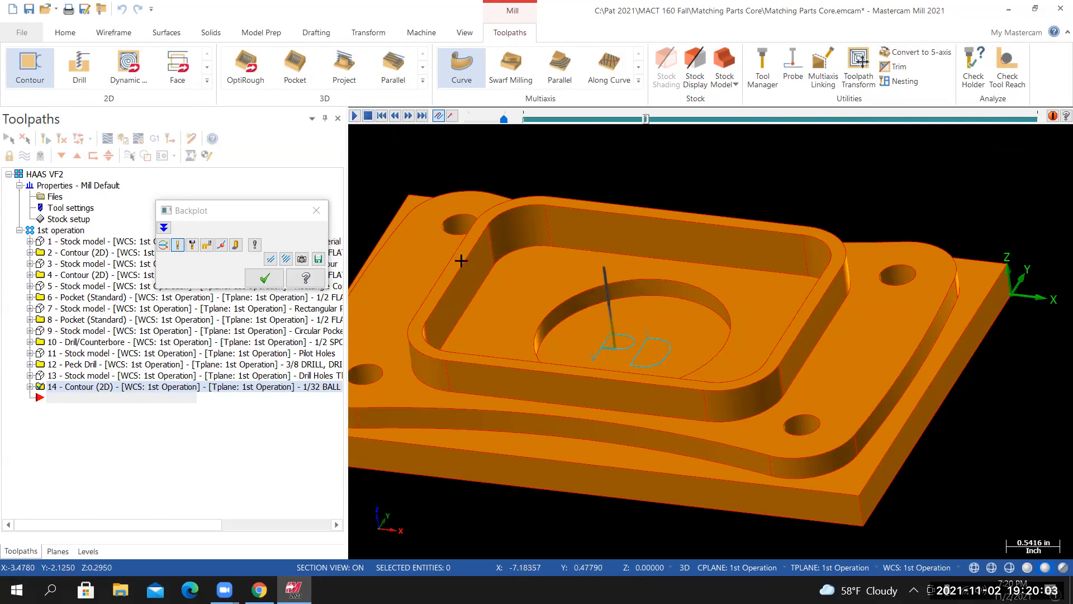
scroll(599, 357, up, 3)
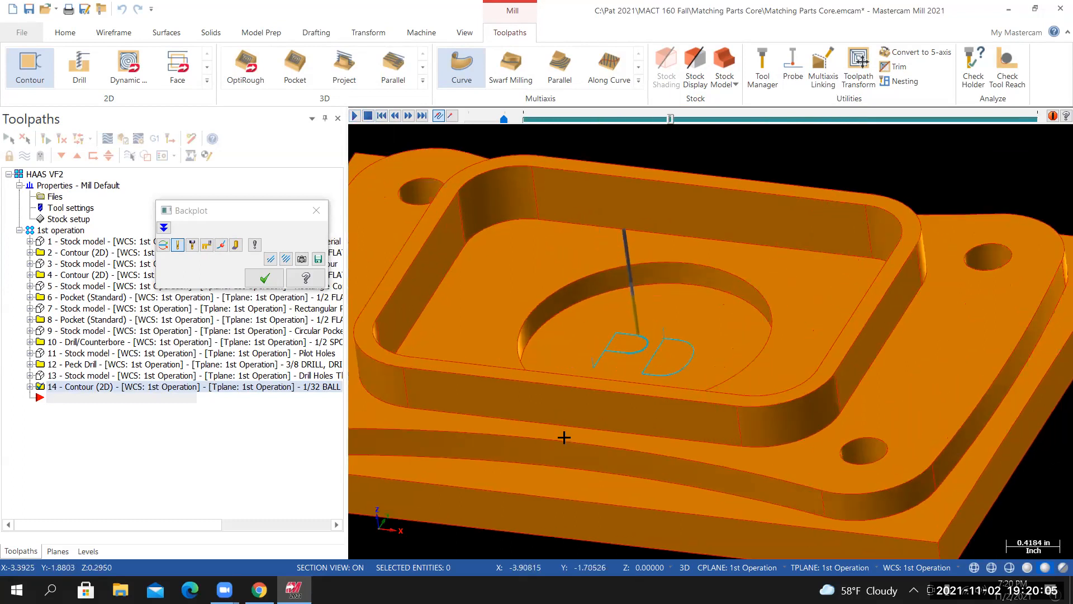
scroll(564, 438, up, 1)
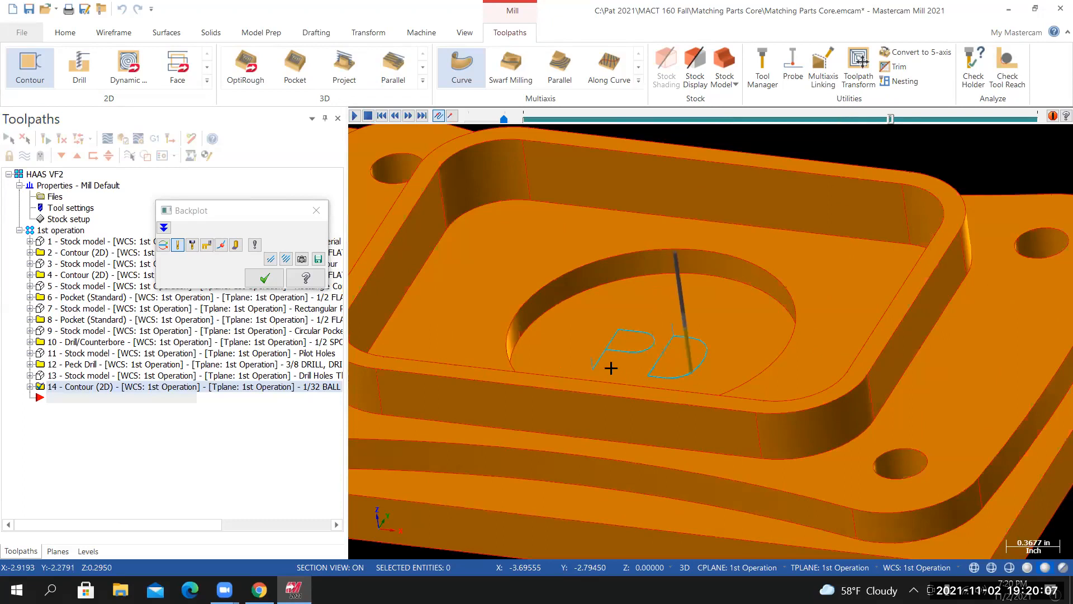
middle_drag(600, 367, 536, 371)
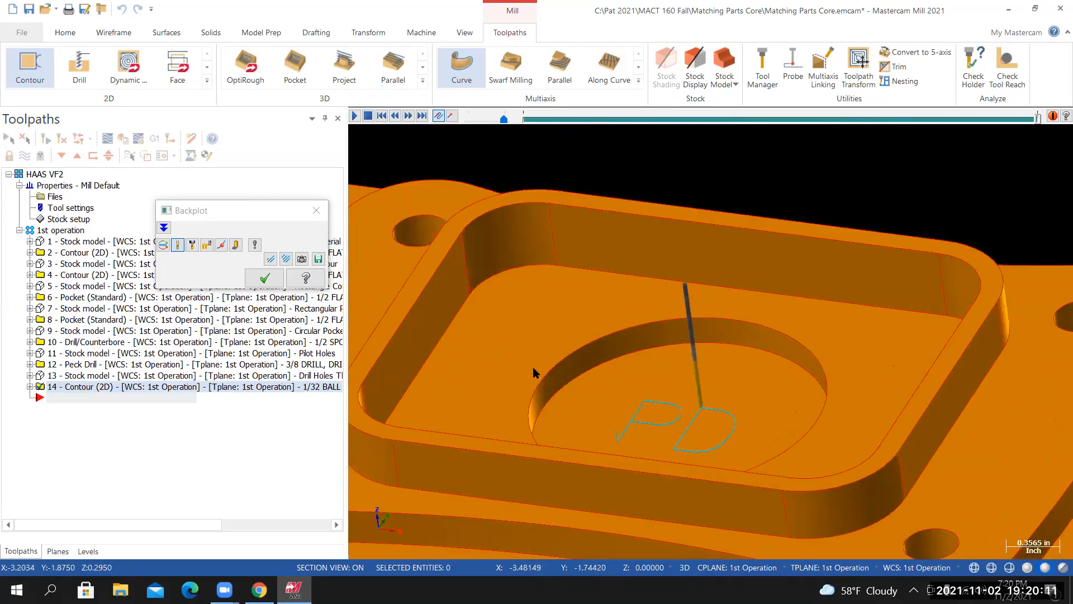
click(316, 211)
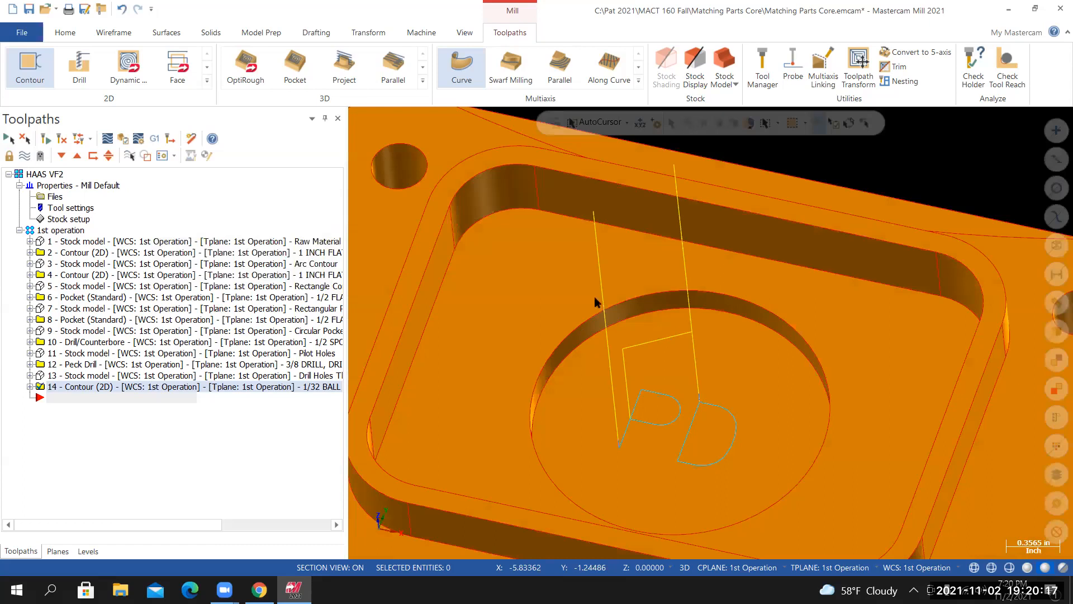
Save the Matching Parts Core file with the finished engraving contour
middle_drag(615, 162, 648, 260)
scroll(649, 260, down, 3)
right_click(613, 162)
click(639, 204)
scroll(619, 293, down, 2)
scroll(614, 298, down, 5)
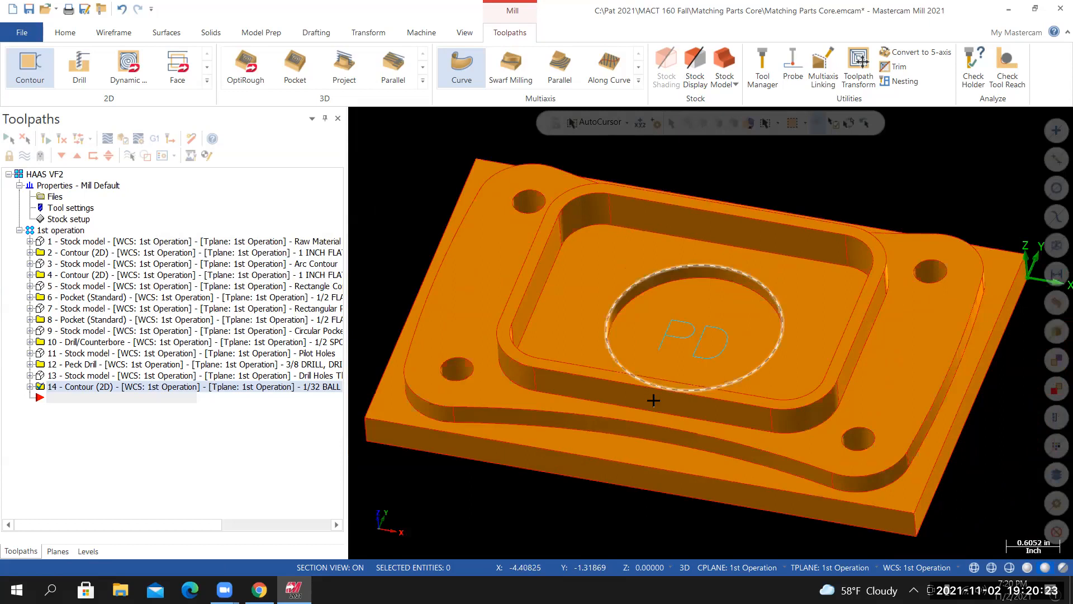
click(21, 31)
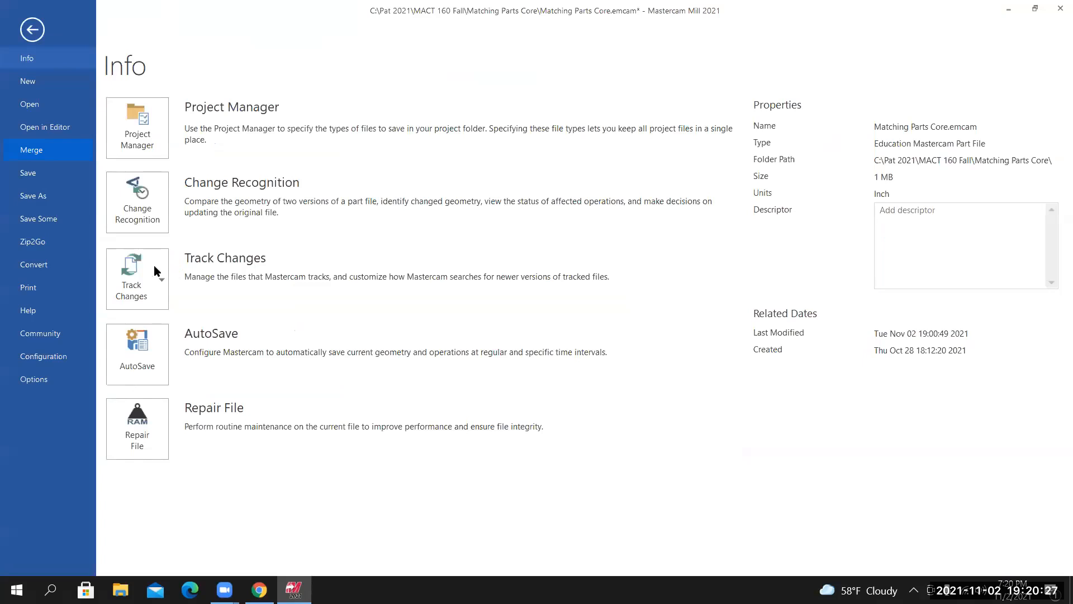
click(51, 173)
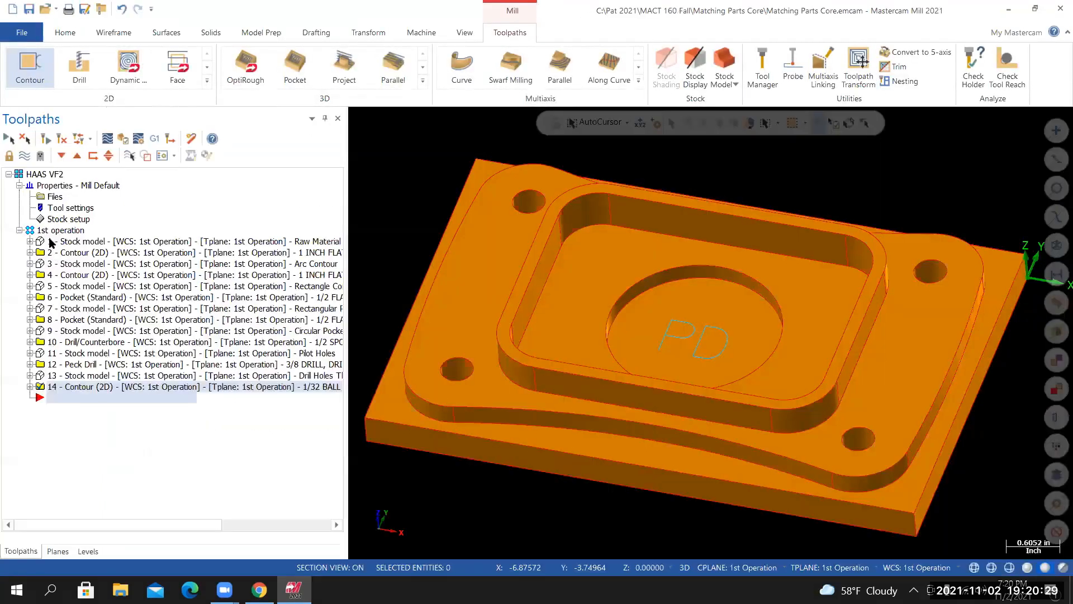
Verify all toolpaths of the 1st operation in Mastercam Simulator, checking the stop conditions and playing the simulation to its end
click(123, 138)
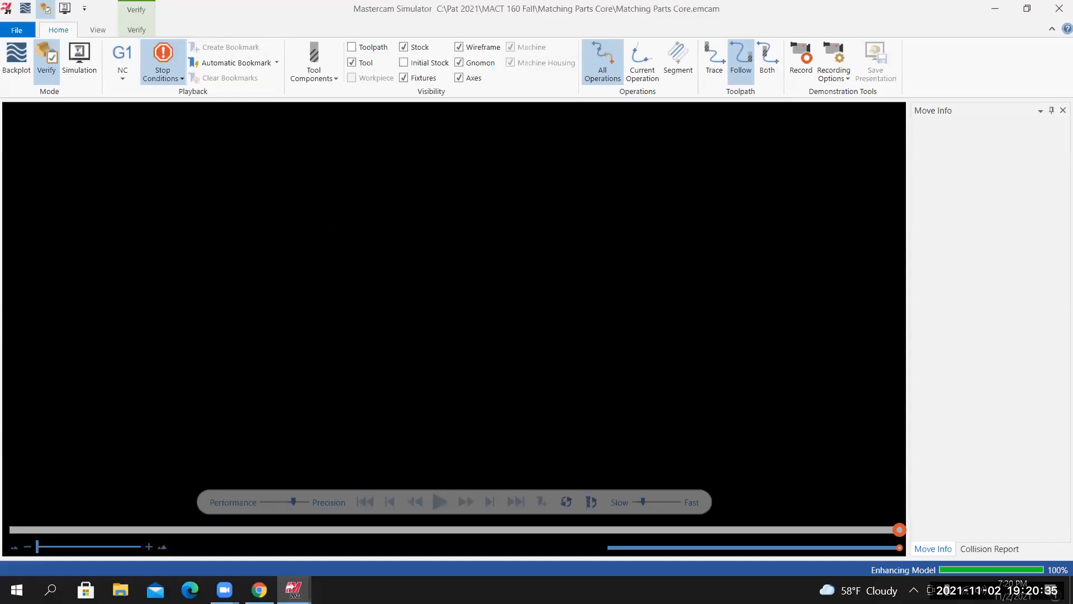
key(alt+Tab)
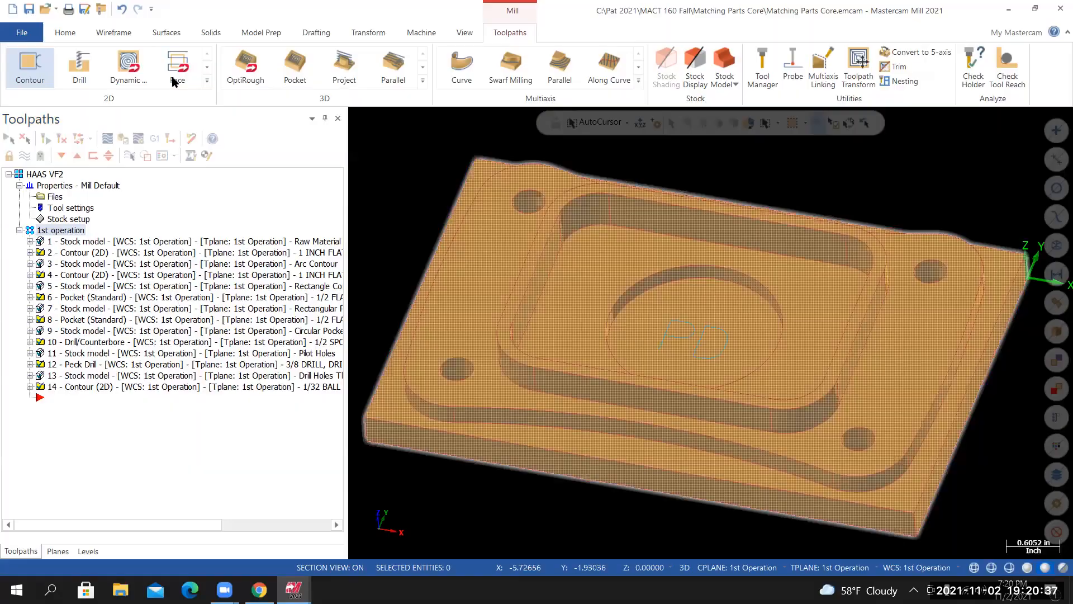
click(174, 78)
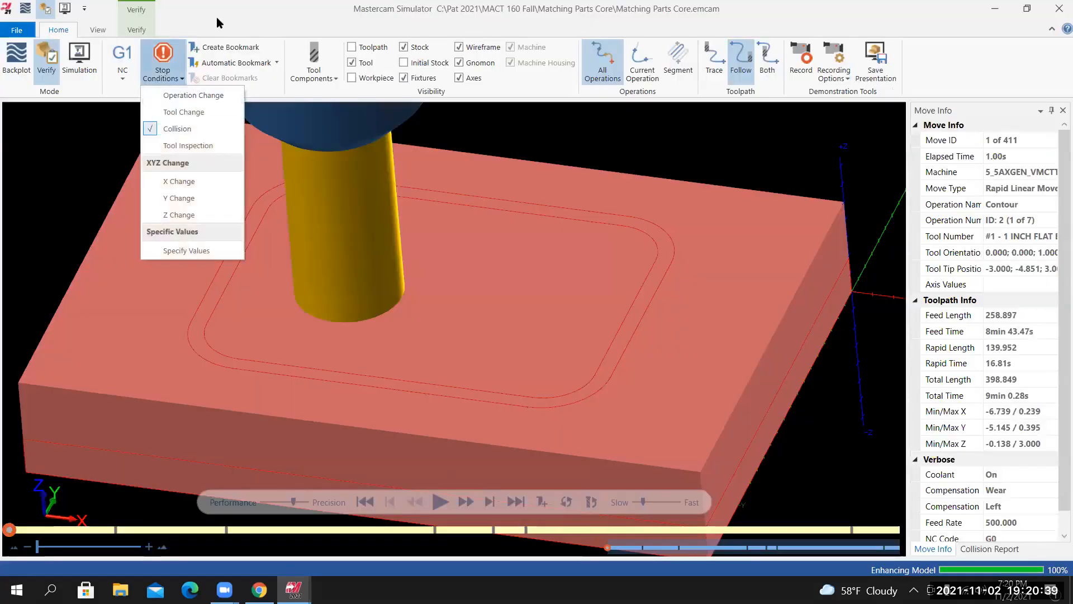
click(325, 339)
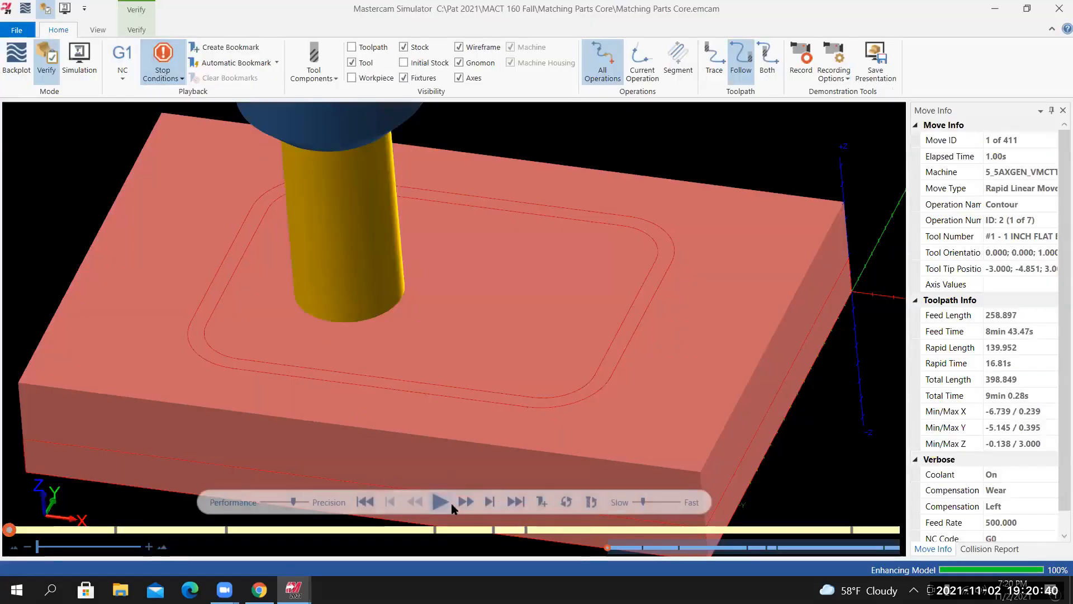
click(174, 78)
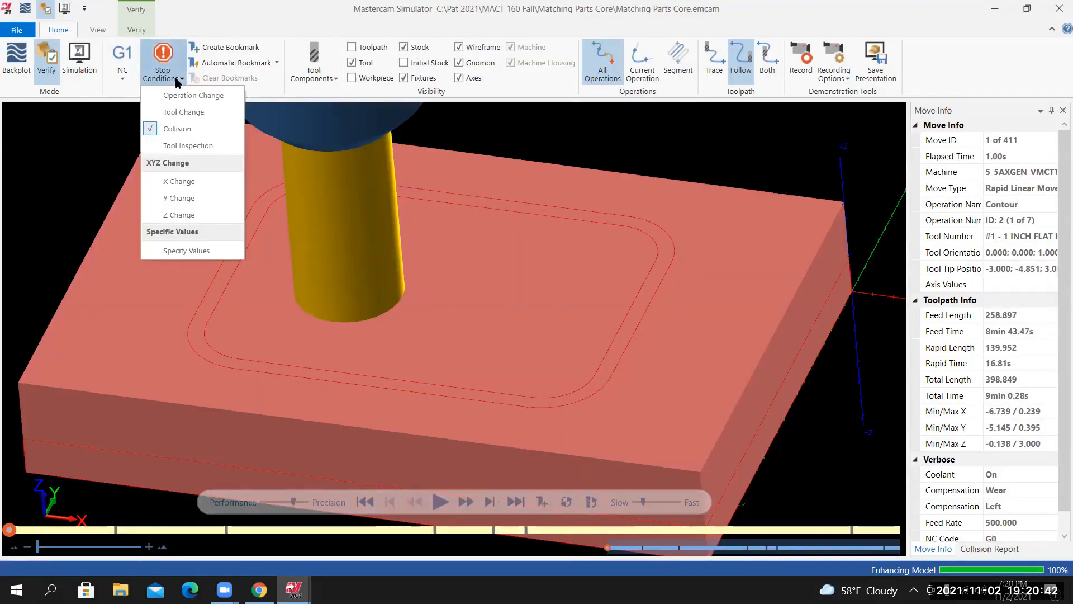
click(220, 16)
scroll(487, 445, down, 3)
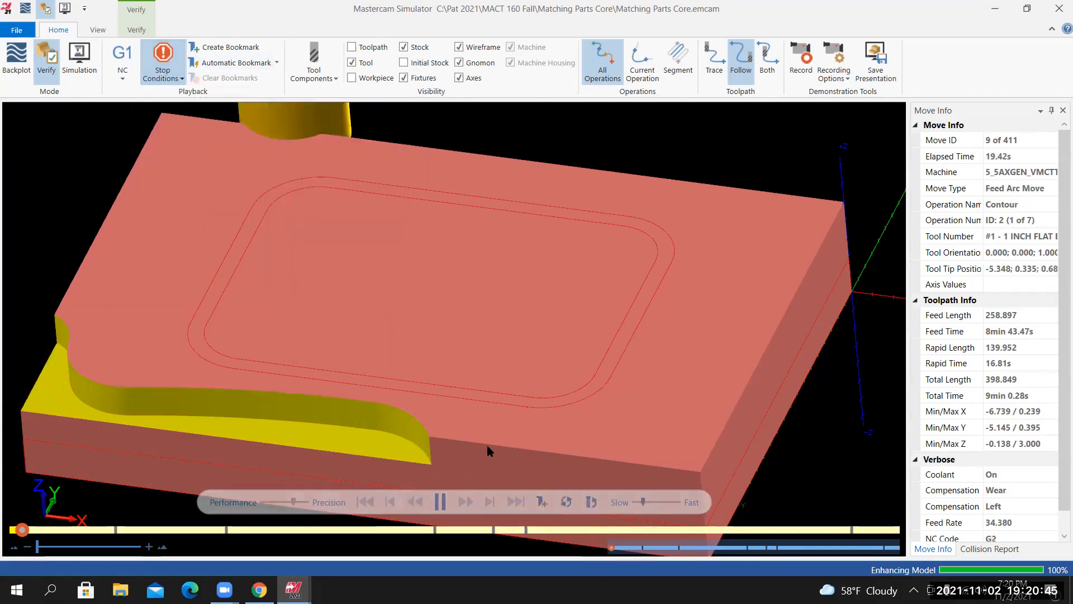
scroll(467, 455, down, 2)
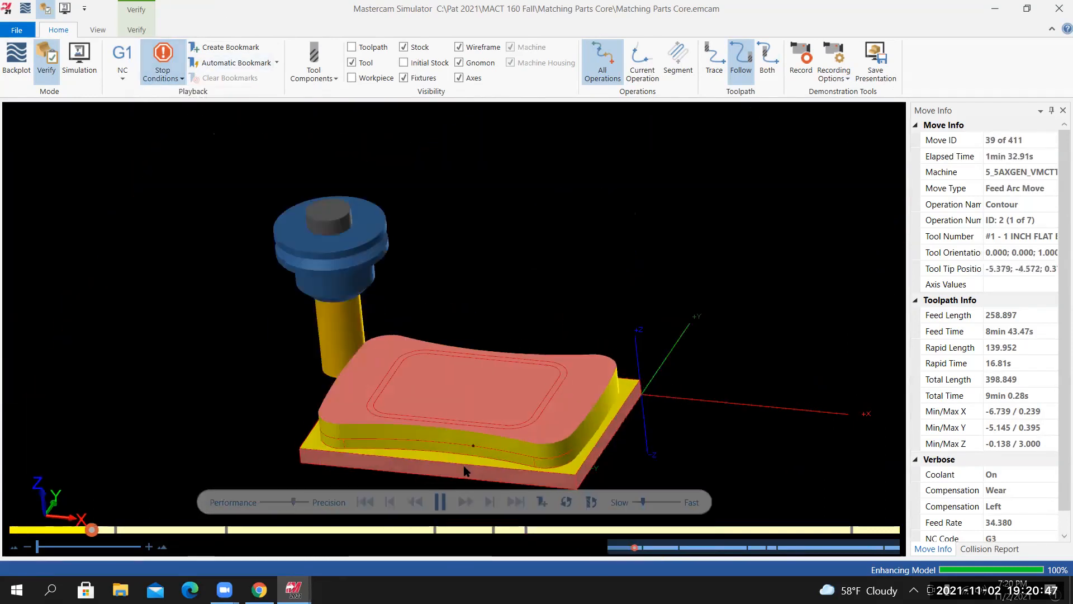
scroll(464, 465, up, 2)
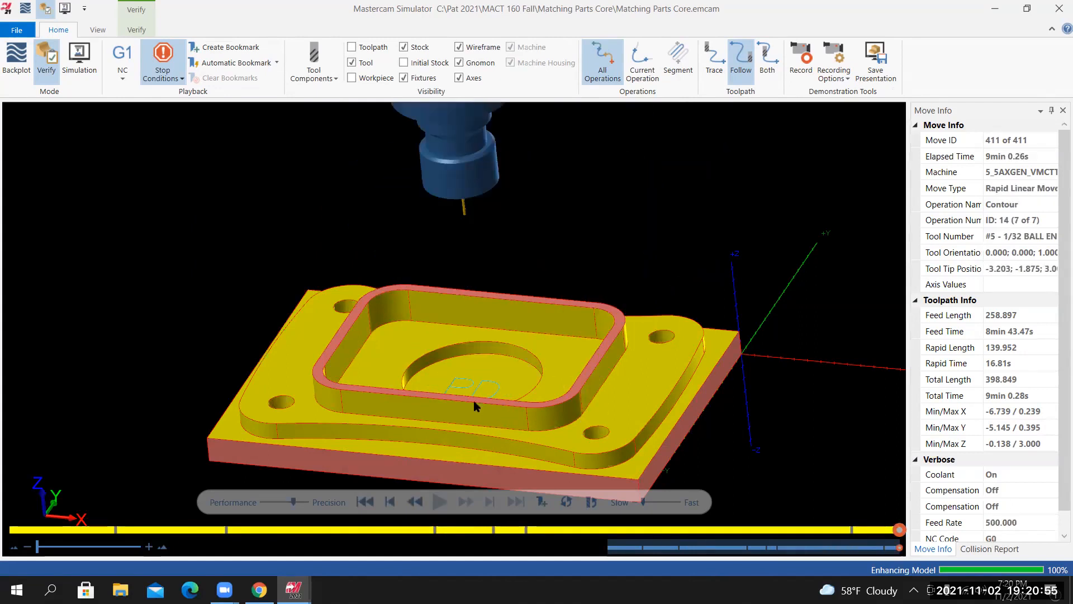
Examine the engraved PD initials on the circular pocket's floor up close in the verified stock
middle_drag(476, 406, 470, 366)
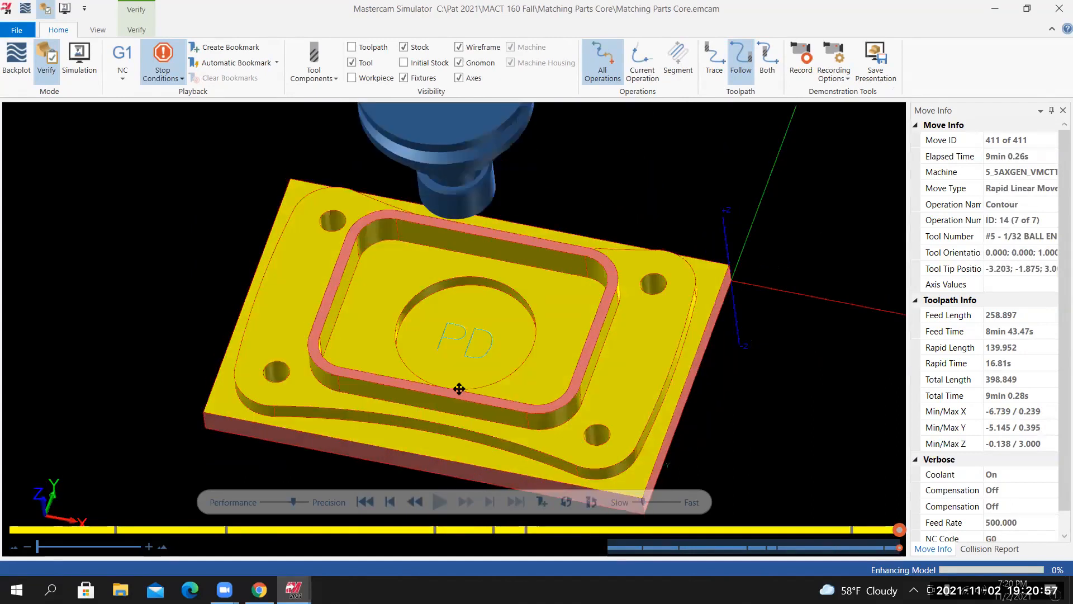
scroll(478, 370, up, 5)
mouse_move(477, 371)
middle_down()
mouse_move(474, 361)
mouse_move(461, 369)
mouse_move(463, 379)
mouse_move(476, 365)
mouse_move(488, 381)
mouse_move(478, 371)
mouse_move(462, 378)
mouse_move(472, 369)
mouse_move(367, 277)
mouse_move(383, 287)
mouse_move(353, 158)
mouse_move(364, 115)
middle_up()
scroll(368, 277, up, 5)
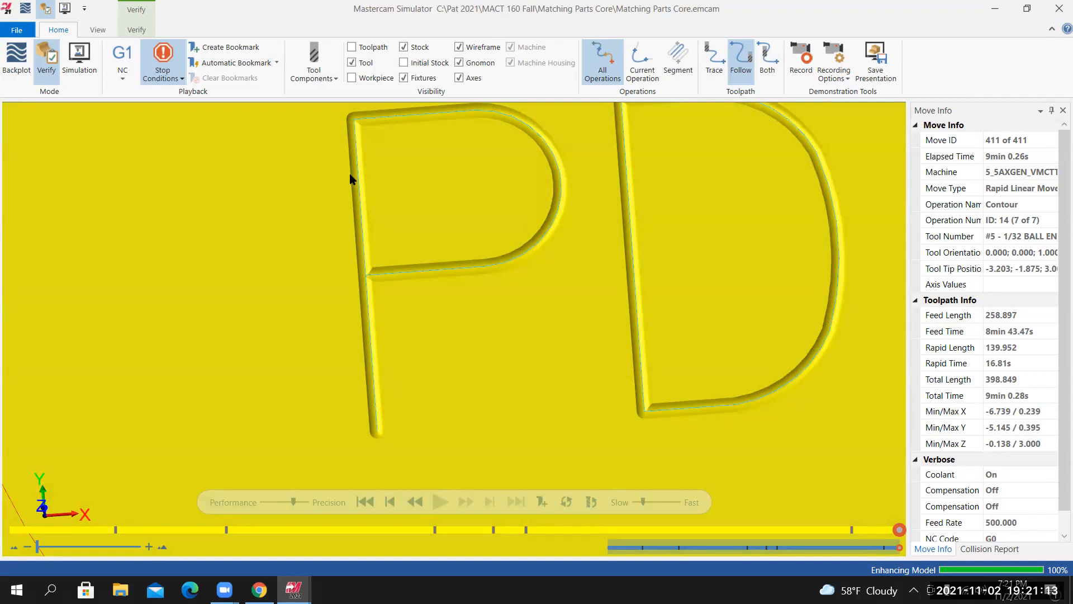
mouse_move(386, 364)
middle_down()
mouse_move(380, 352)
mouse_move(414, 338)
mouse_move(371, 364)
mouse_move(386, 351)
middle_up()
scroll(468, 310, down, 6)
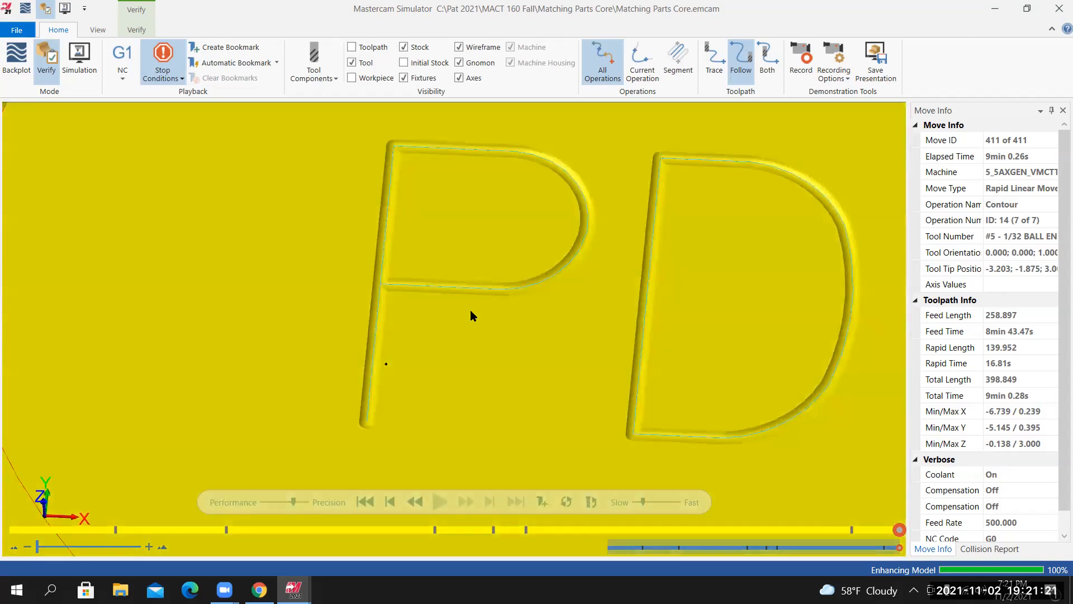
scroll(488, 300, down, 4)
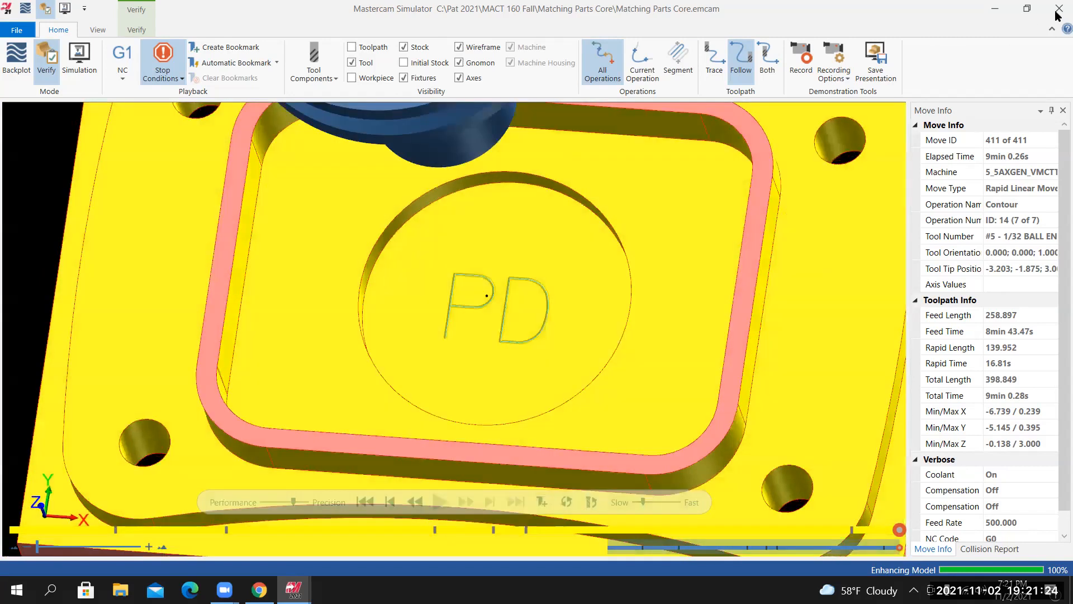
Close the simulator and set the part's view back to Isometric (WCS)
click(1056, 11)
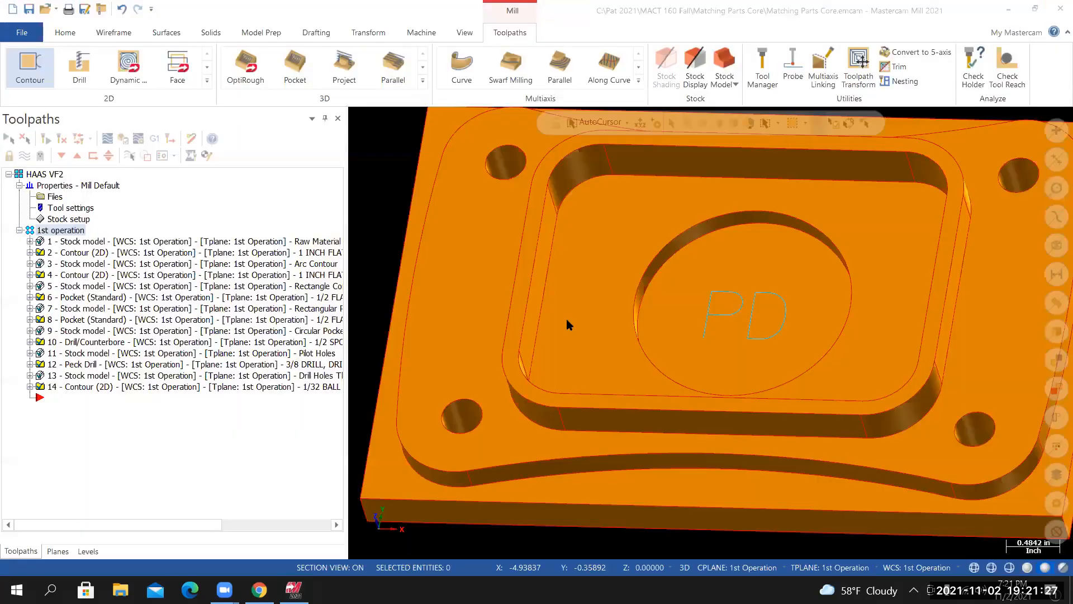
right_click(545, 197)
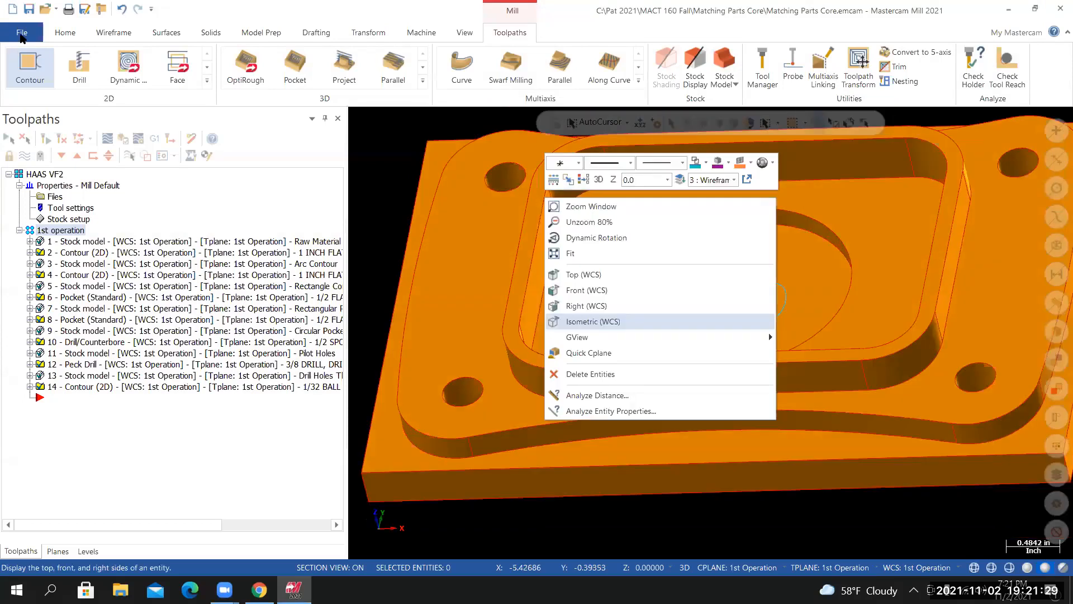
click(593, 322)
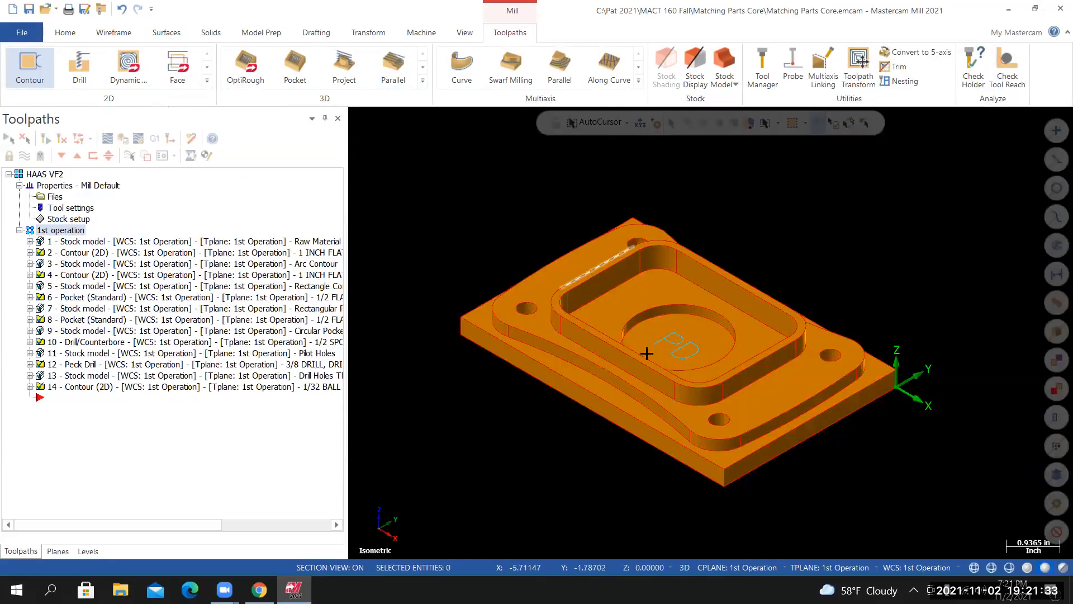
Start a stock model named Engraved Initials and choose an existing stock model as its initial stock shape
scroll(679, 352, up, 1)
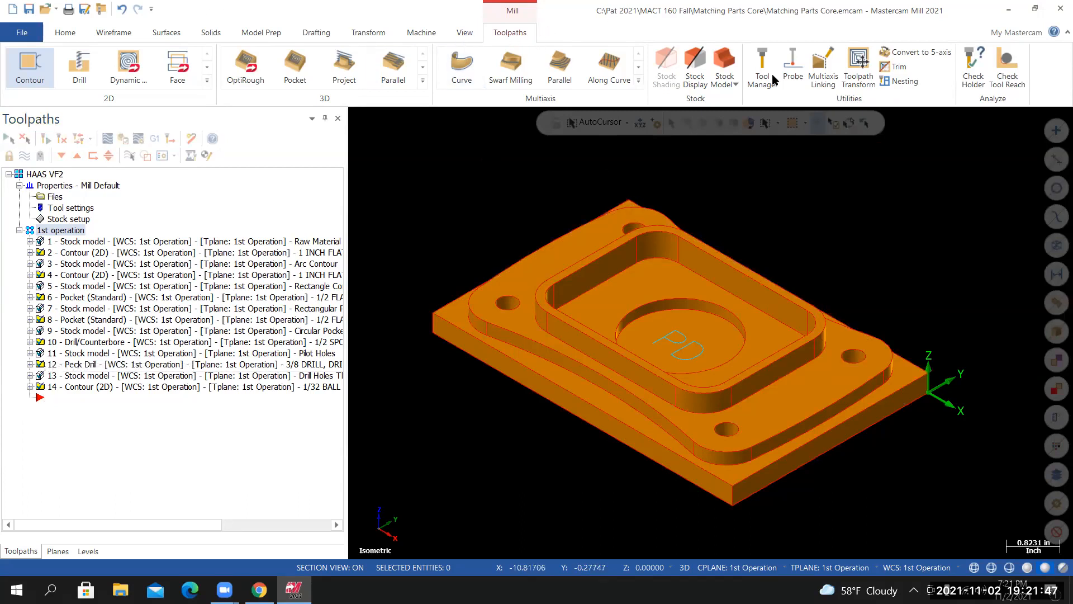
click(724, 59)
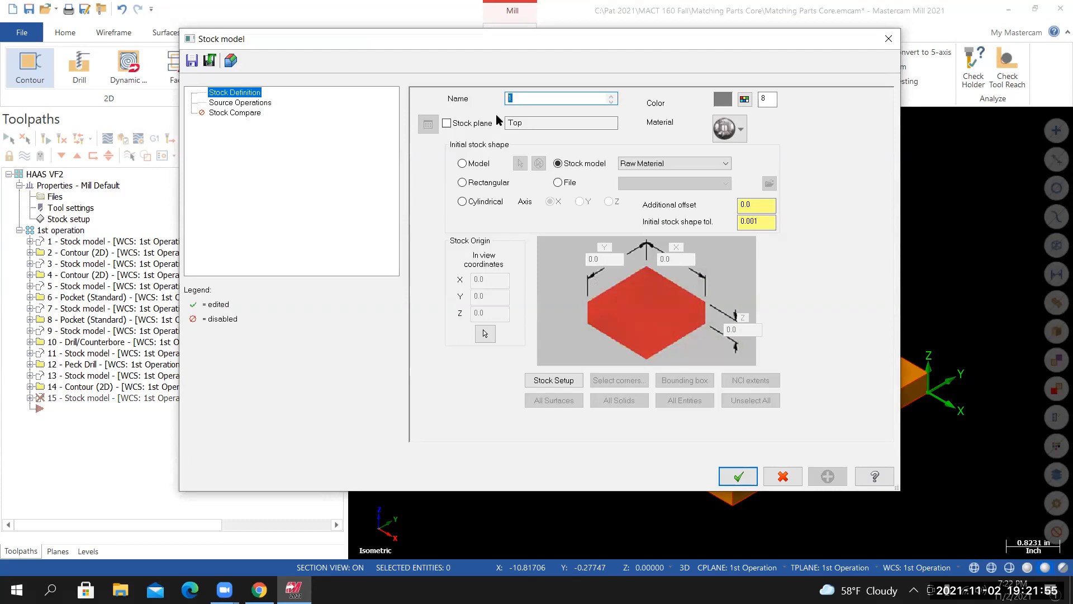
text(engra)
click(661, 165)
click(643, 235)
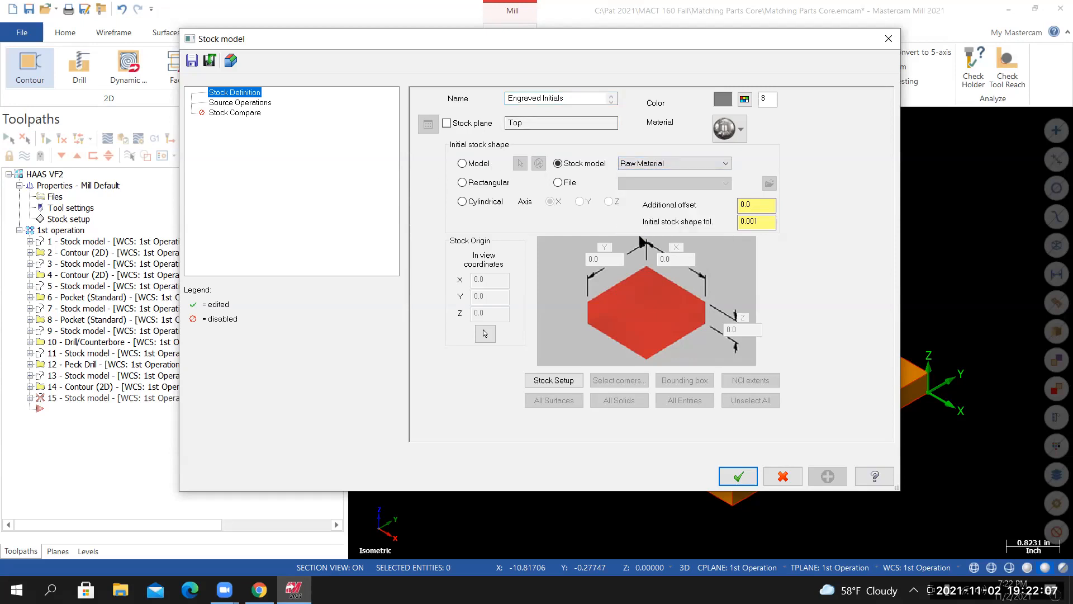
click(665, 168)
click(656, 223)
Compute the stock model from source operation 14, the Contour (2D) with the 1/32 ball endmill, and generate it
click(244, 103)
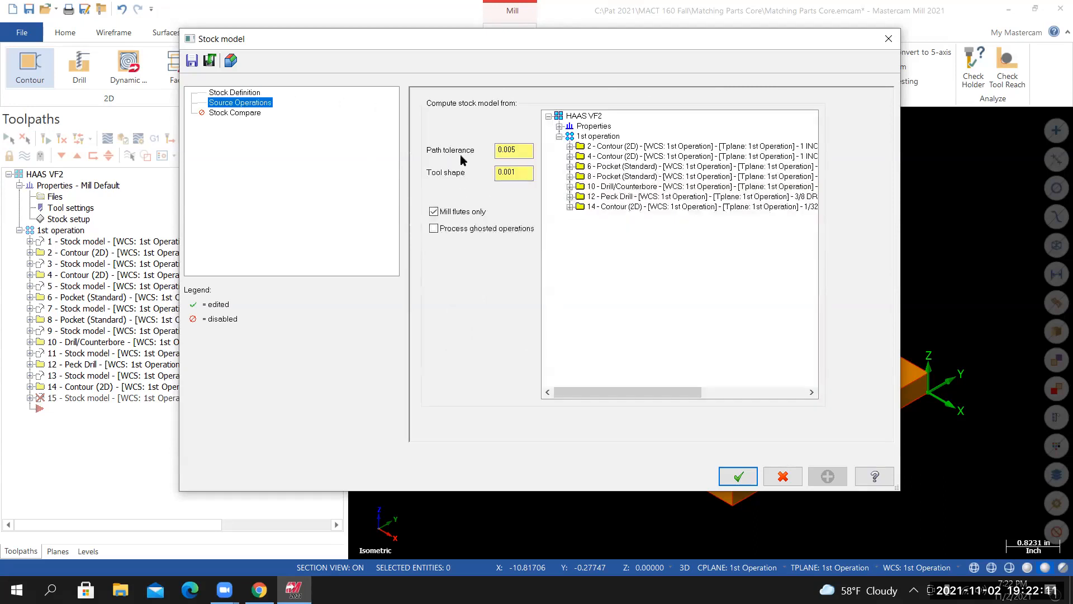
click(615, 208)
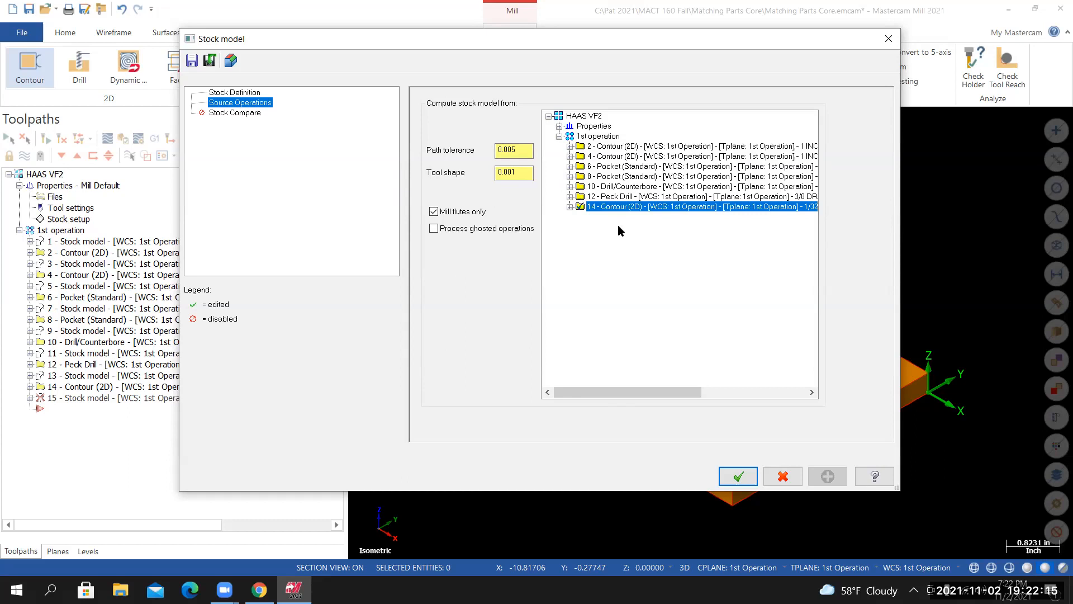
click(724, 474)
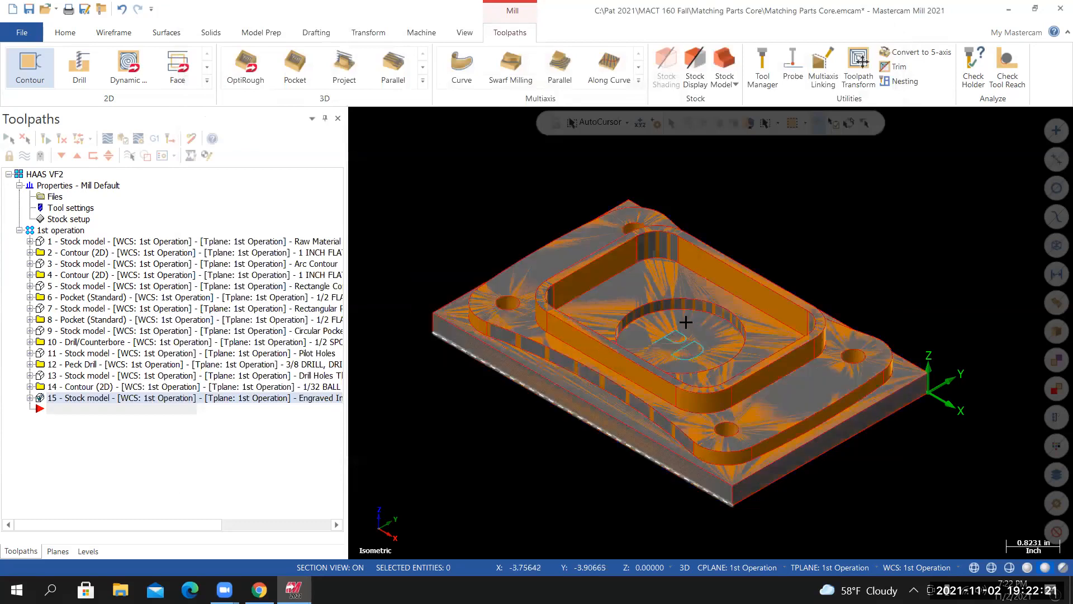
Hide the Solid Model level to examine the engraved PD initials in the stock model up close, and turn the level back on
middle_drag(634, 329, 635, 347)
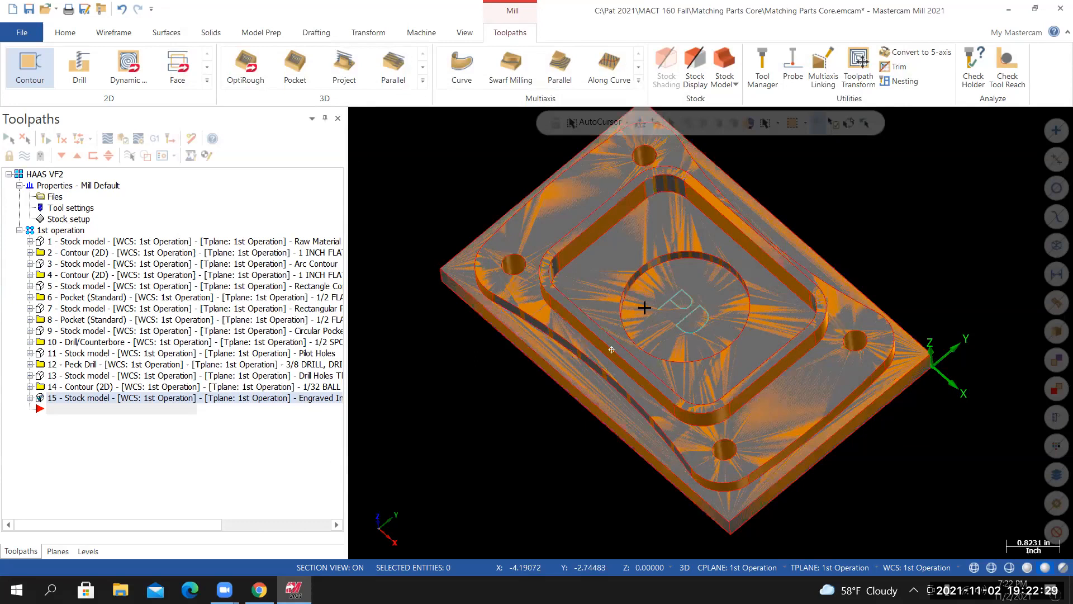
scroll(684, 323, up, 6)
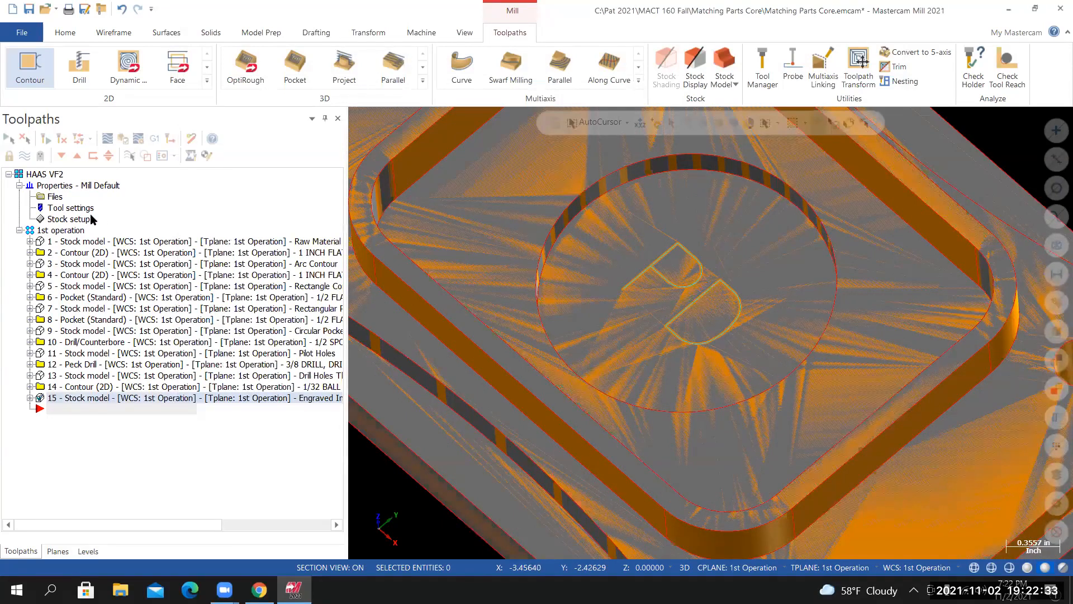
click(95, 189)
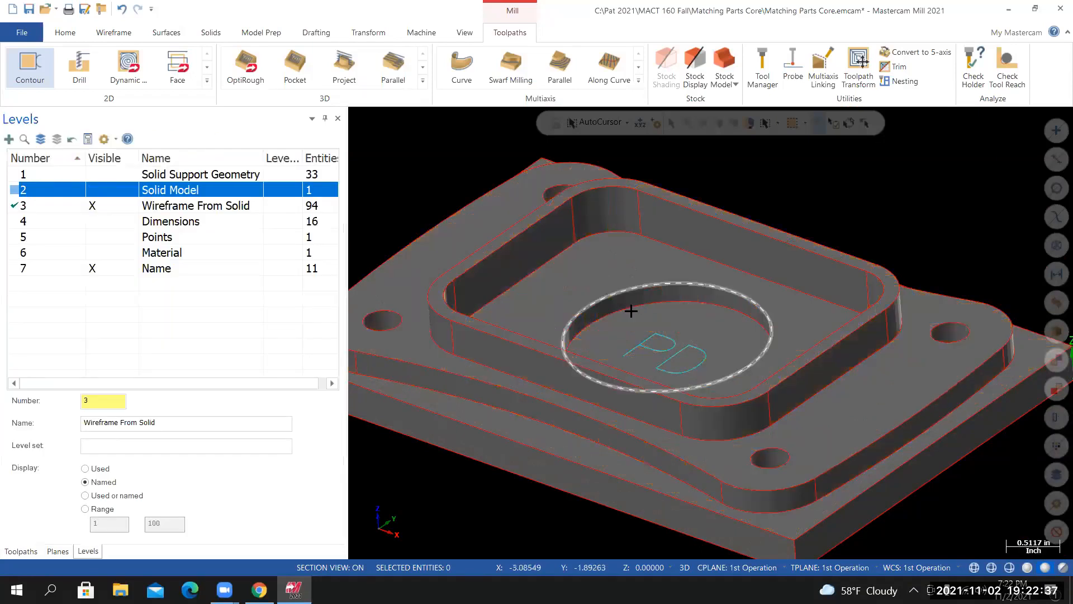
scroll(643, 327, up, 4)
middle_drag(616, 336, 660, 309)
scroll(655, 304, down, 4)
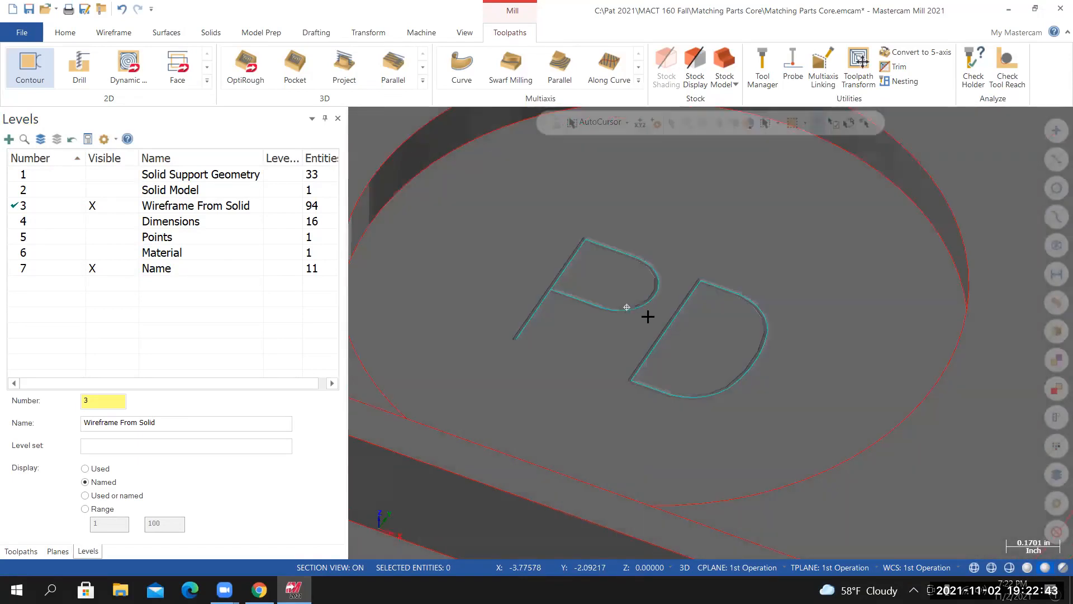
middle_drag(655, 304, 656, 321)
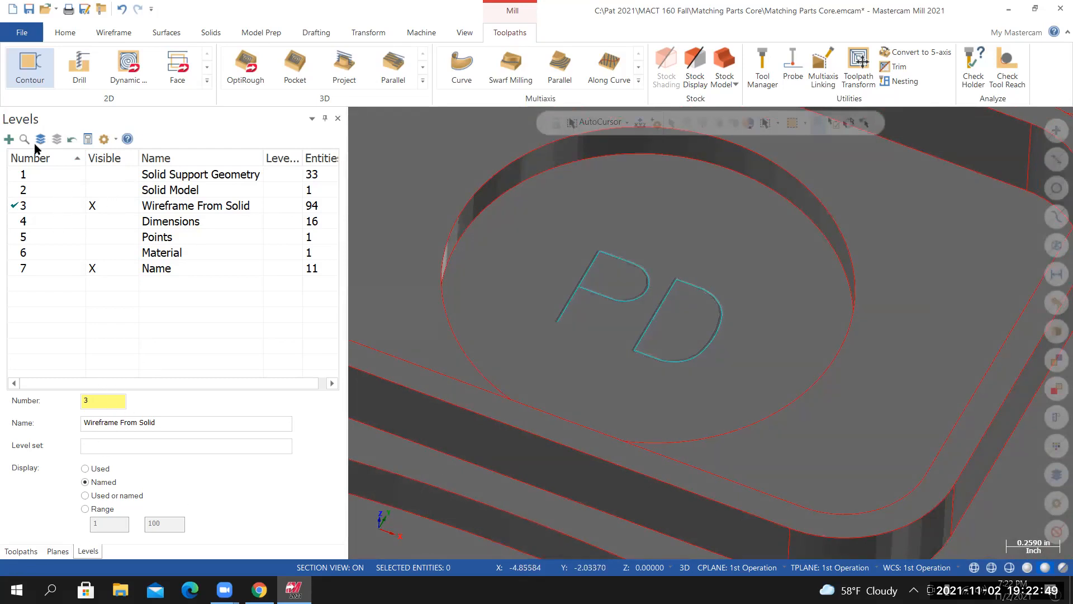
click(92, 190)
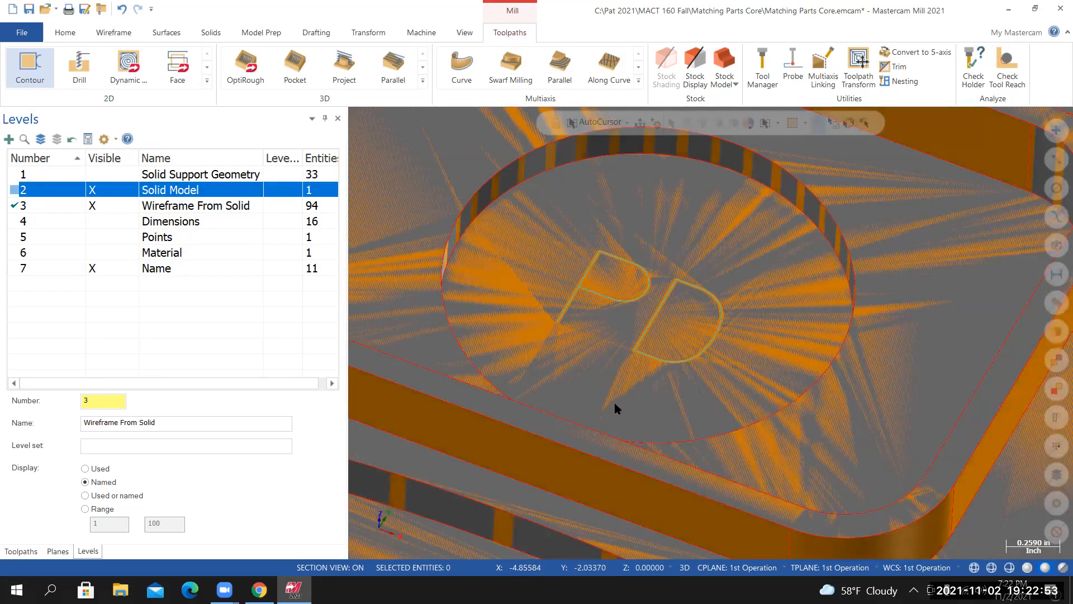
Return to the toolpath list, set the part's view back to Isometric, and save the Matching Parts Core file
click(21, 551)
key(alt+7)
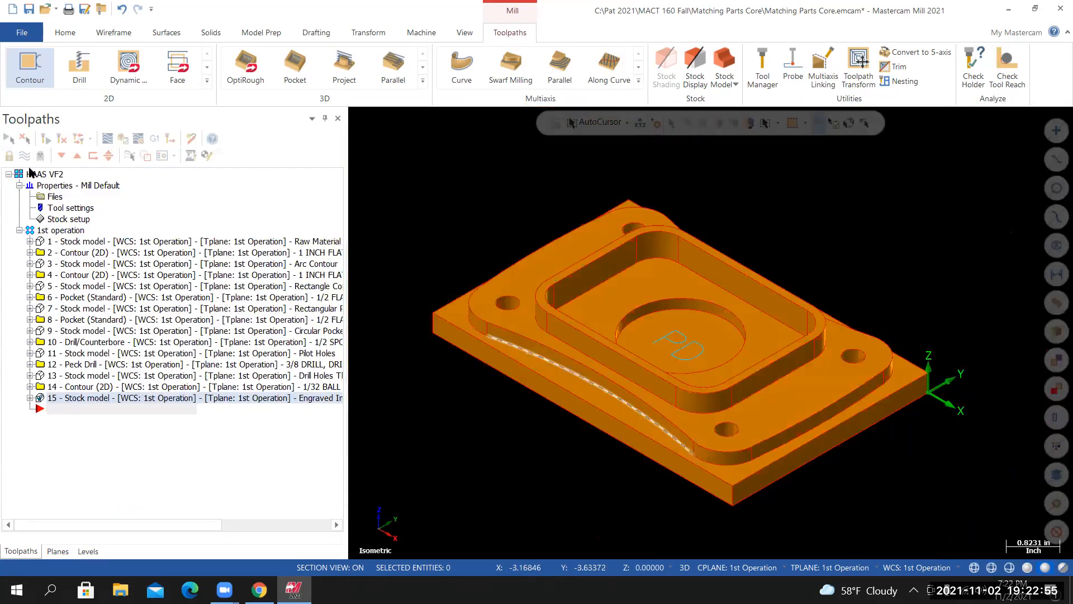
key(ctrl+s)
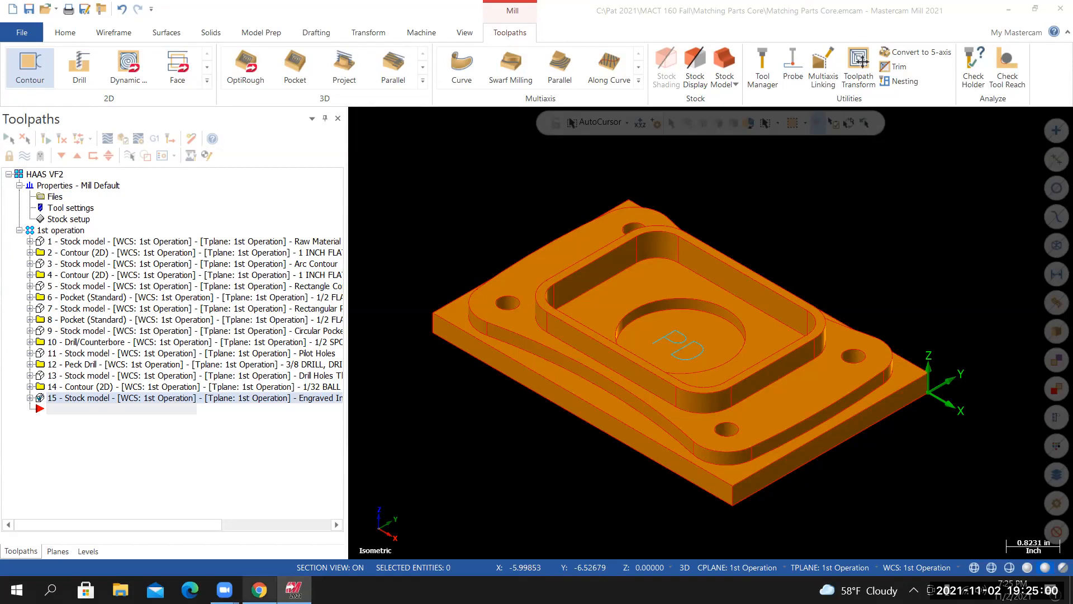
Check the Matching Parts-Core instructions in Chrome for the next toolpath step and switch back to Mastercam
key(alt+Tab)
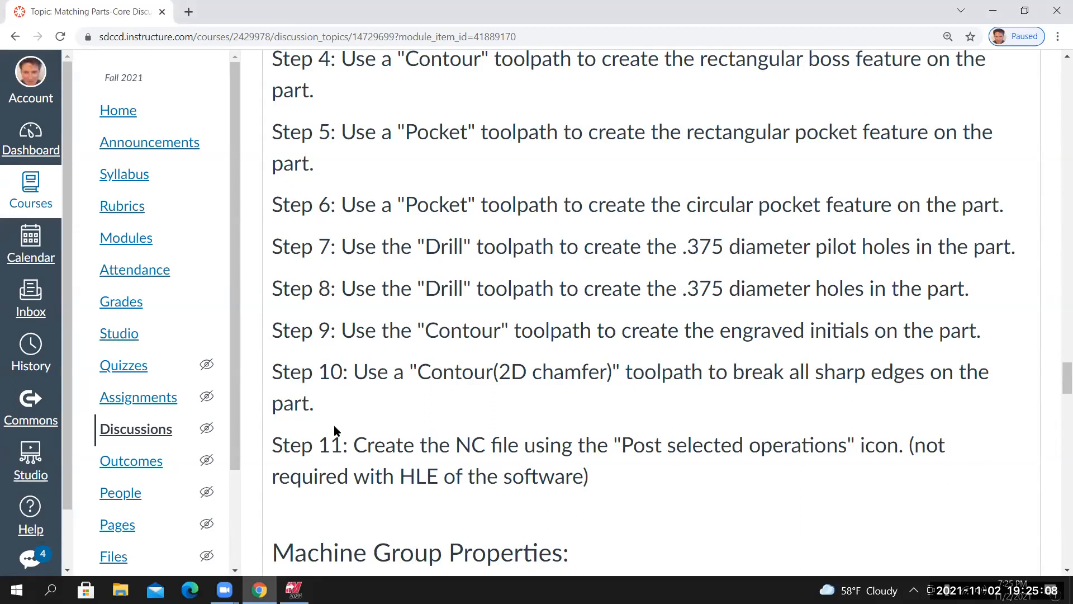
click(293, 589)
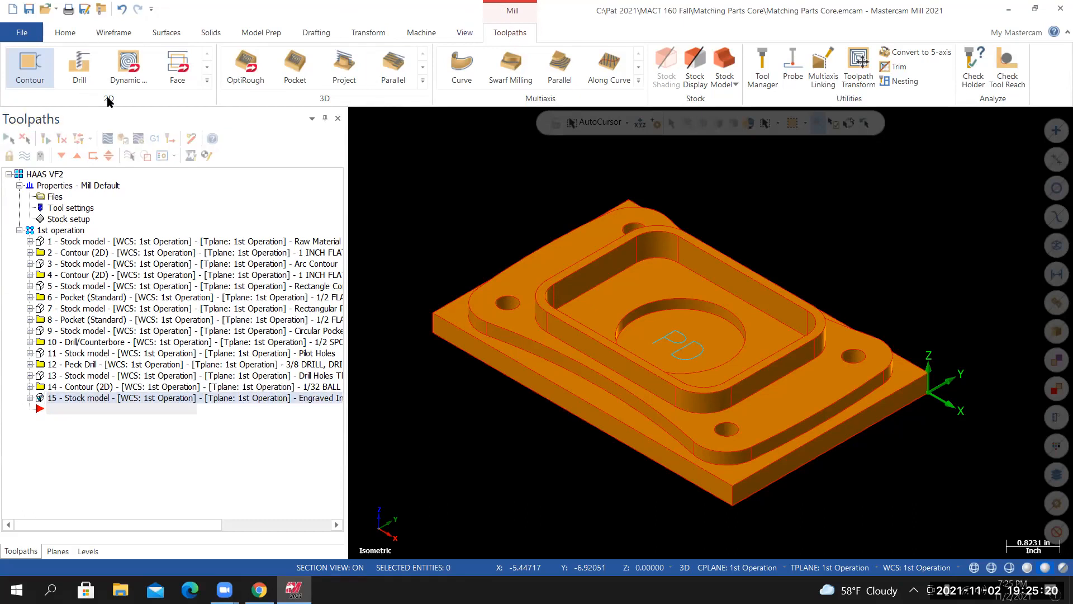
Start a Contour toolpath with wireframe chaining set to Cplane and the Chain selection method
click(31, 62)
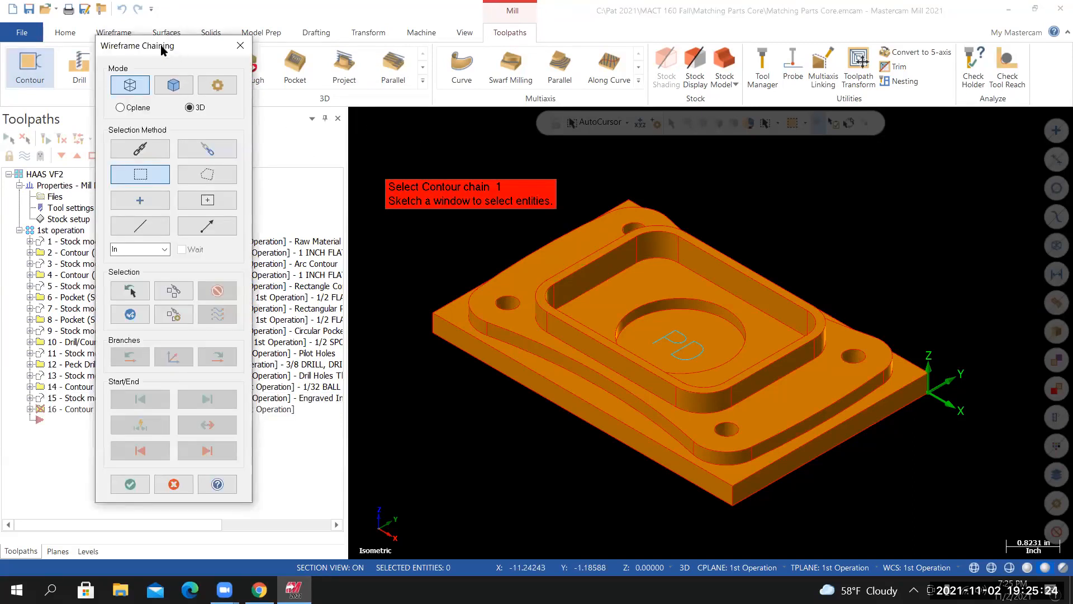
drag(162, 47, 132, 52)
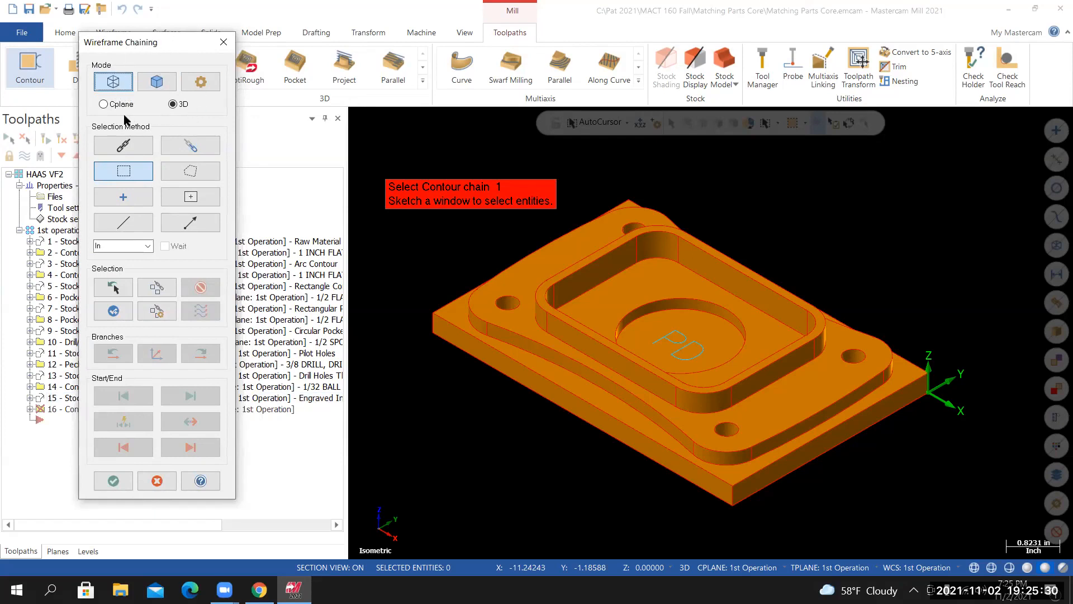
click(103, 104)
click(123, 145)
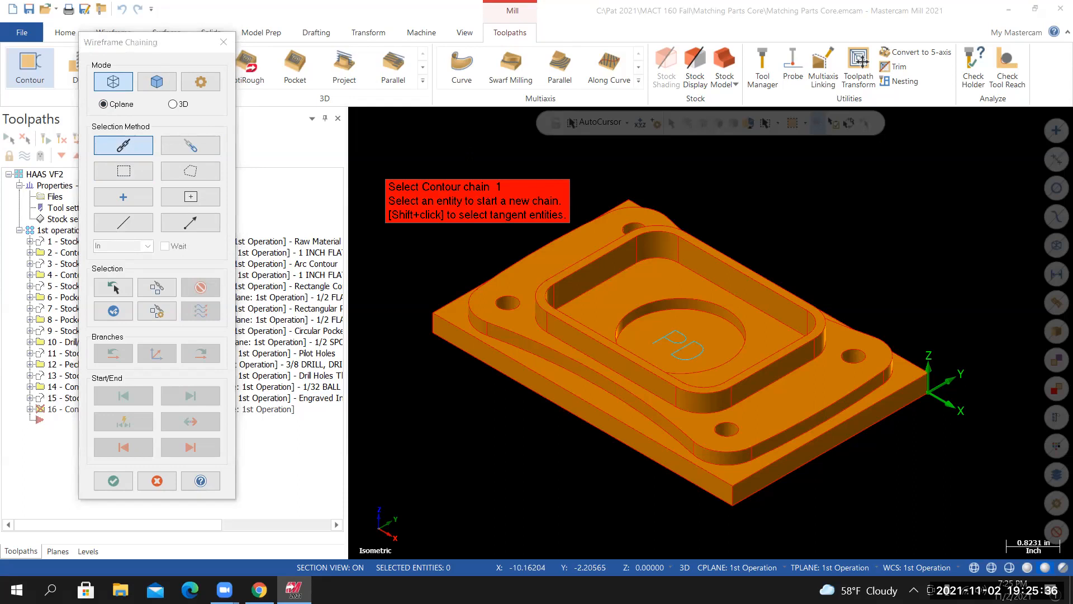
drag(414, 194, 391, 136)
Chain the top outer edge of the rectangular base and the top edge of the arc contour
mouse_move(480, 229)
middle_down()
mouse_move(570, 254)
mouse_move(567, 283)
middle_up()
middle_drag(447, 285, 407, 241)
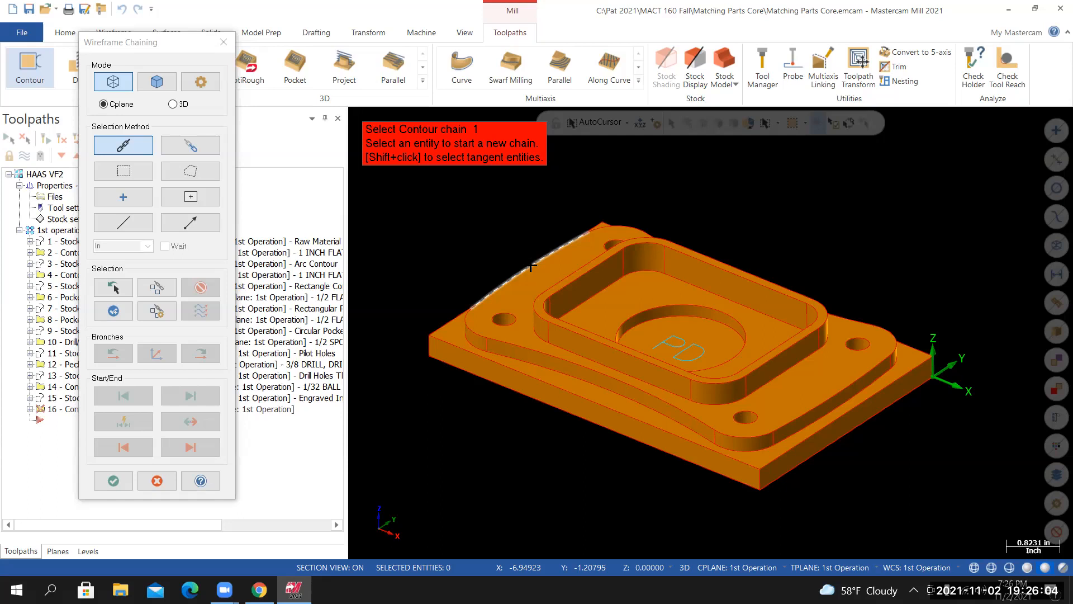
mouse_move(532, 267)
middle_down()
mouse_move(568, 275)
mouse_move(544, 278)
mouse_move(540, 260)
mouse_move(513, 266)
mouse_move(548, 301)
mouse_move(463, 324)
mouse_move(471, 312)
mouse_move(455, 341)
mouse_move(459, 320)
middle_up()
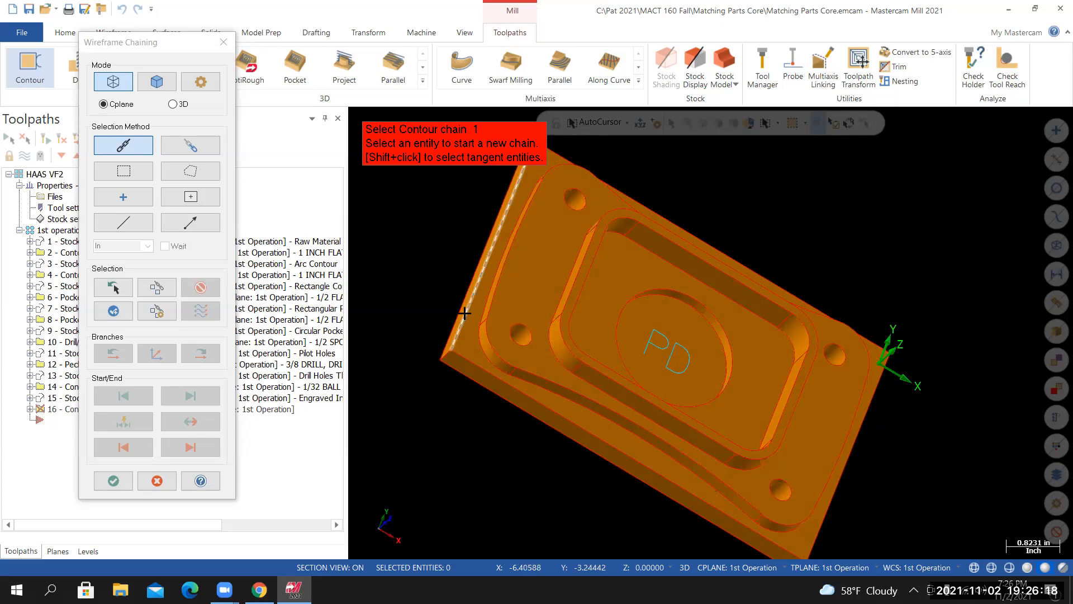
click(464, 313)
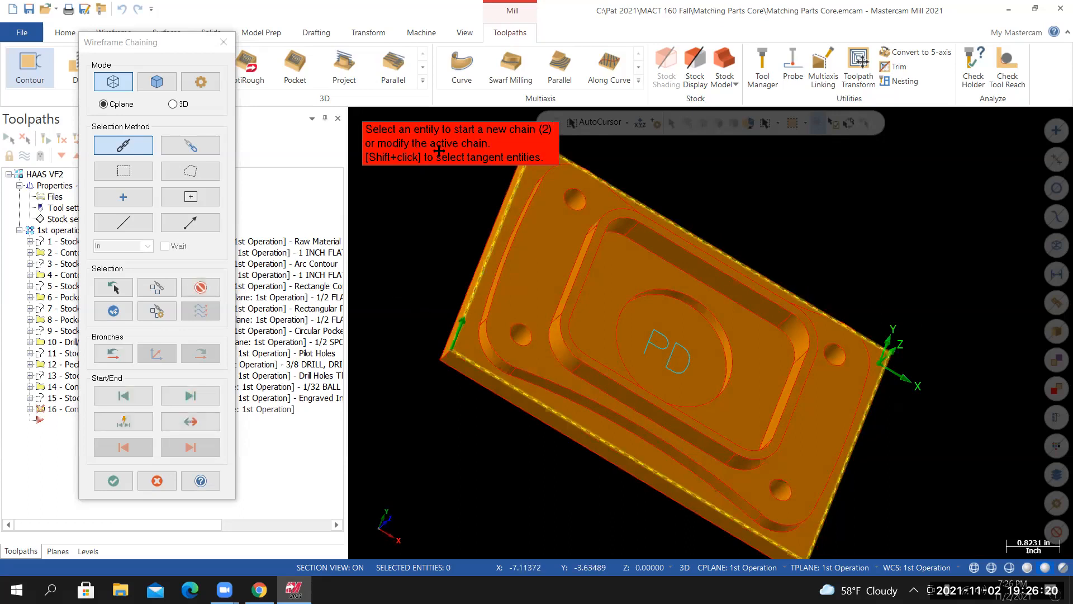
middle_drag(462, 321, 451, 280)
scroll(511, 299, up, 2)
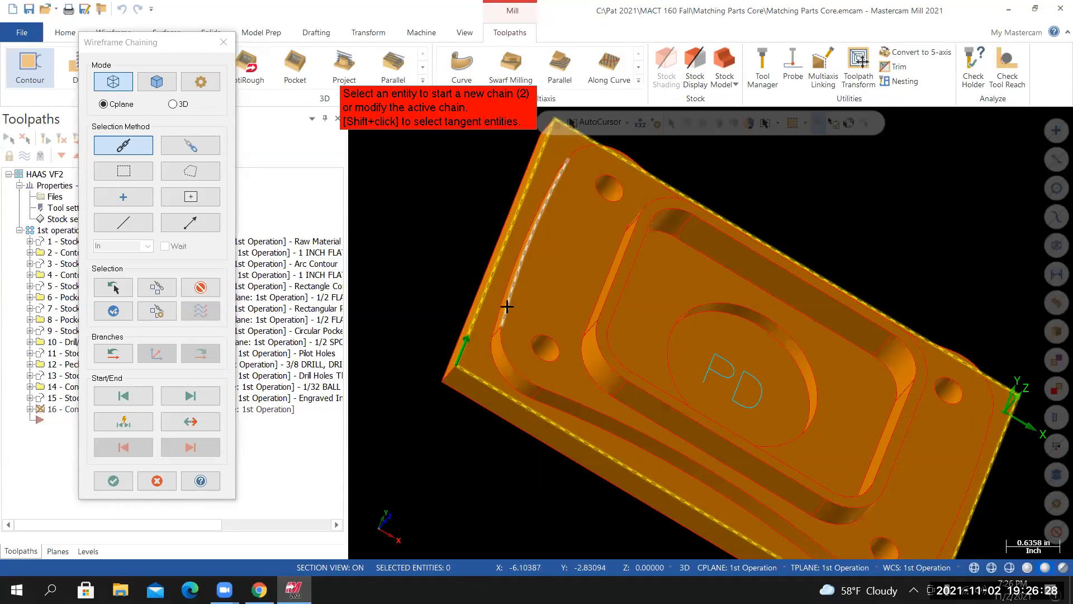
click(505, 309)
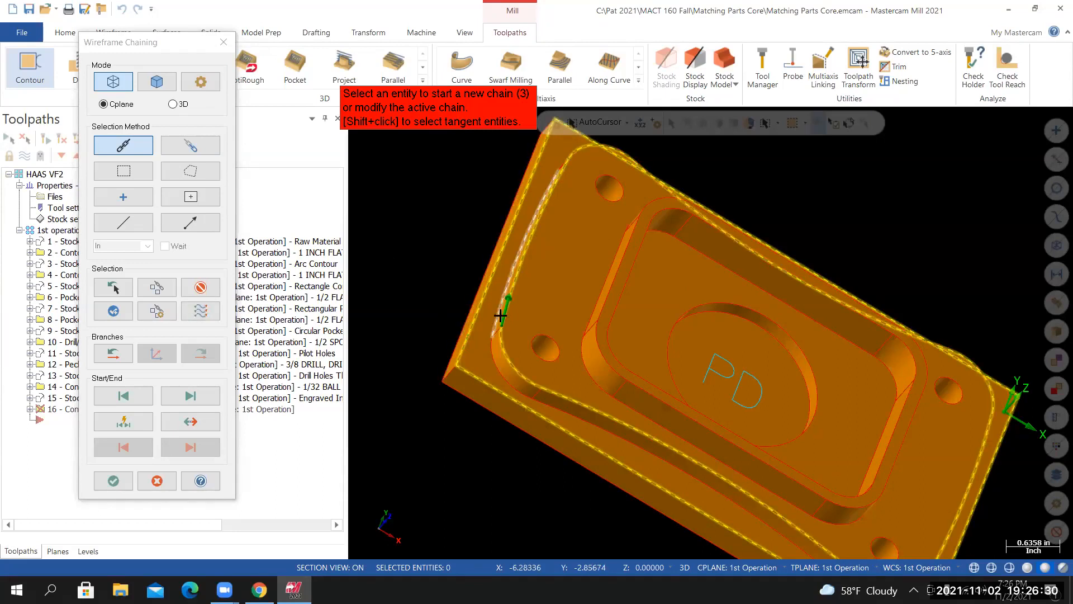
Add the rectangular boss's top outer edge and the rectangular pocket's top edge as chains
mouse_move(408, 298)
middle_down()
mouse_move(548, 277)
mouse_move(605, 307)
mouse_move(603, 322)
middle_up()
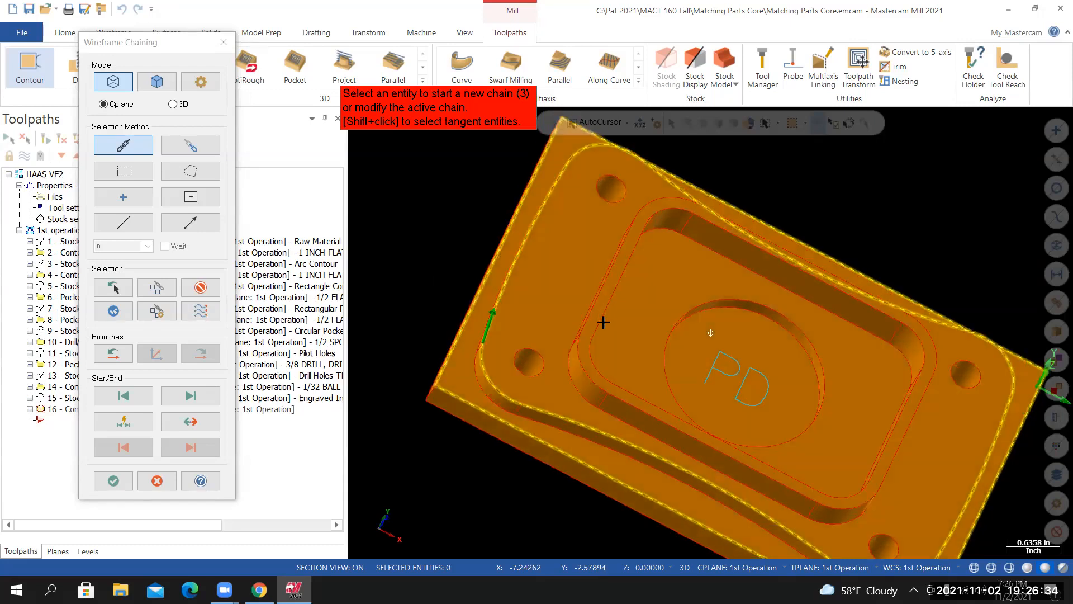
click(606, 331)
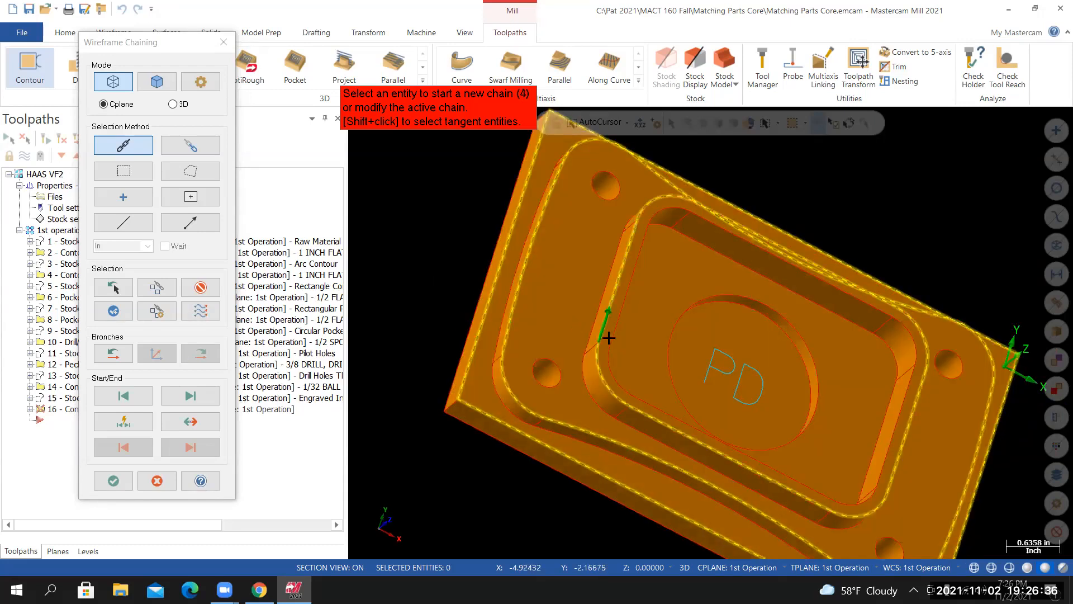
mouse_move(551, 243)
middle_down()
mouse_move(518, 215)
mouse_move(502, 248)
mouse_move(600, 248)
middle_up()
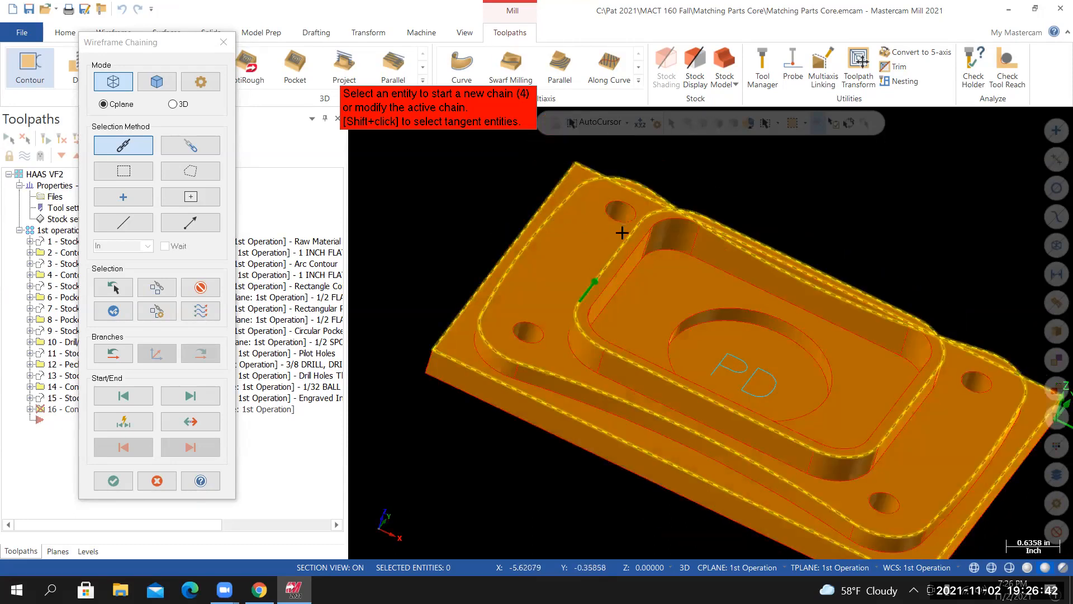
mouse_move(531, 239)
middle_down()
mouse_move(732, 271)
mouse_move(709, 335)
mouse_move(717, 321)
mouse_move(732, 346)
mouse_move(850, 376)
middle_up()
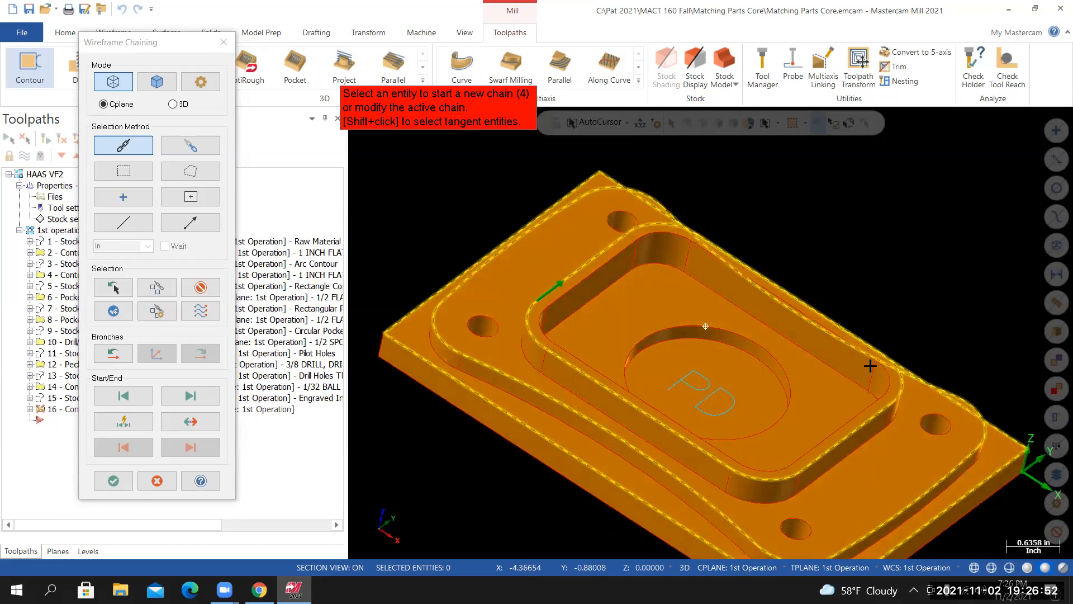
scroll(868, 364, up, 1)
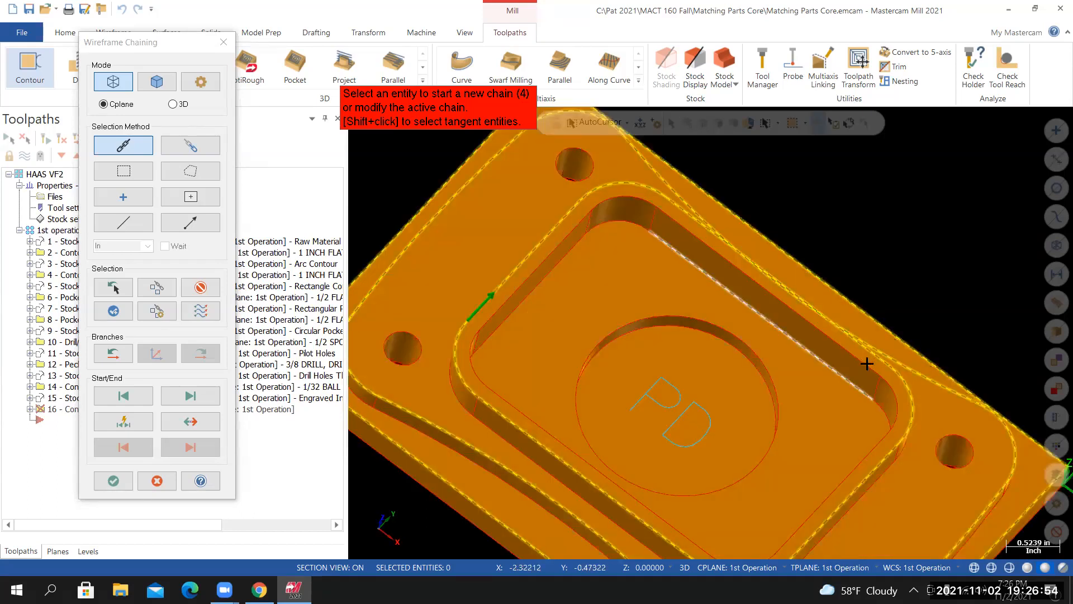
click(866, 364)
scroll(868, 366, up, 1)
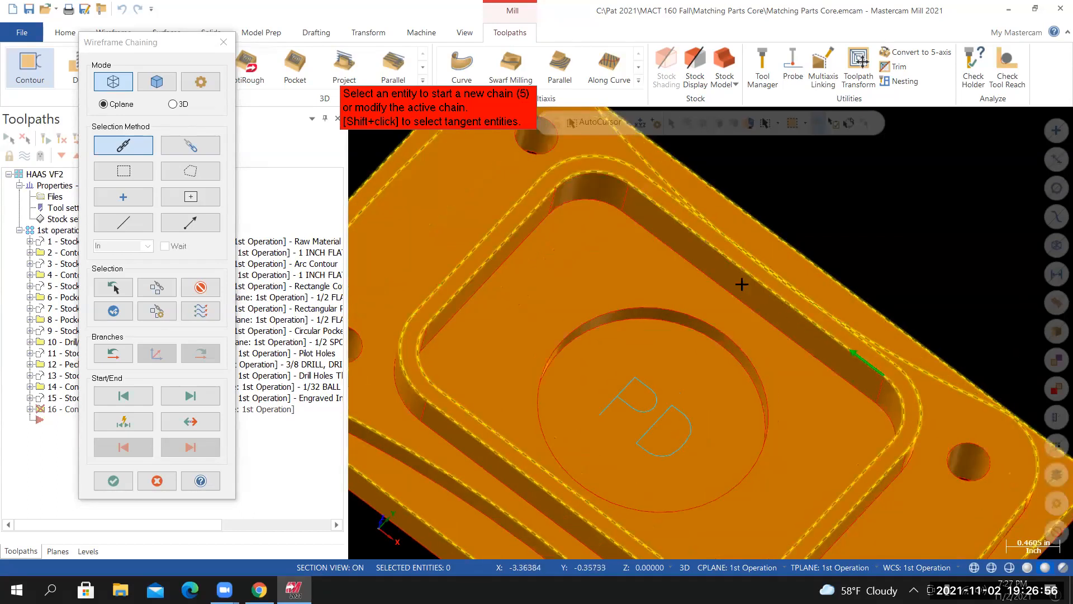
Add the circular pocket's top edge as a chain running counterclockwise
middle_drag(545, 301, 609, 337)
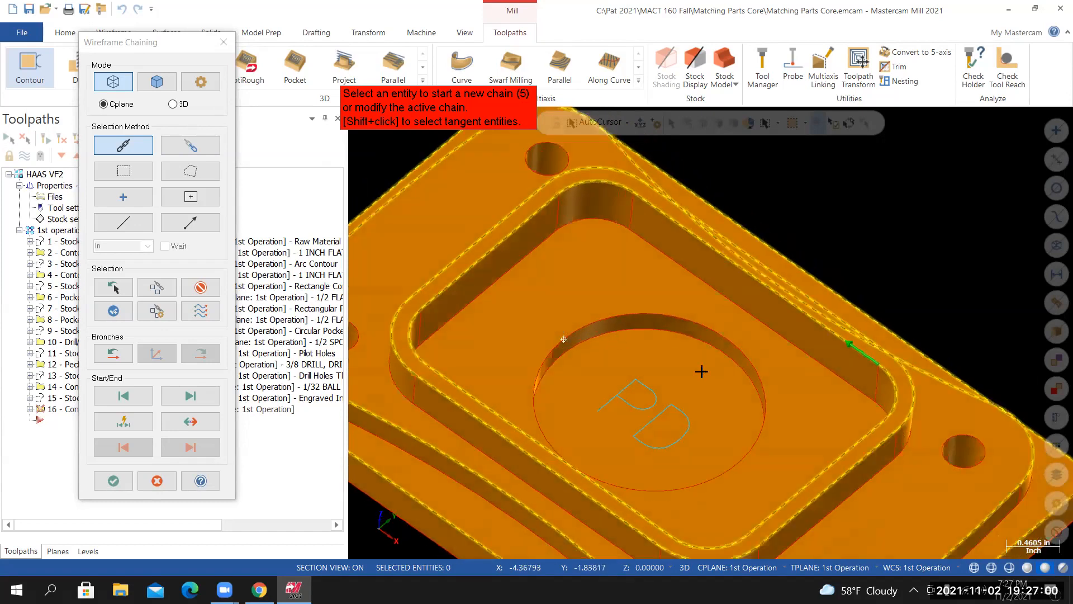
middle_drag(702, 371, 737, 375)
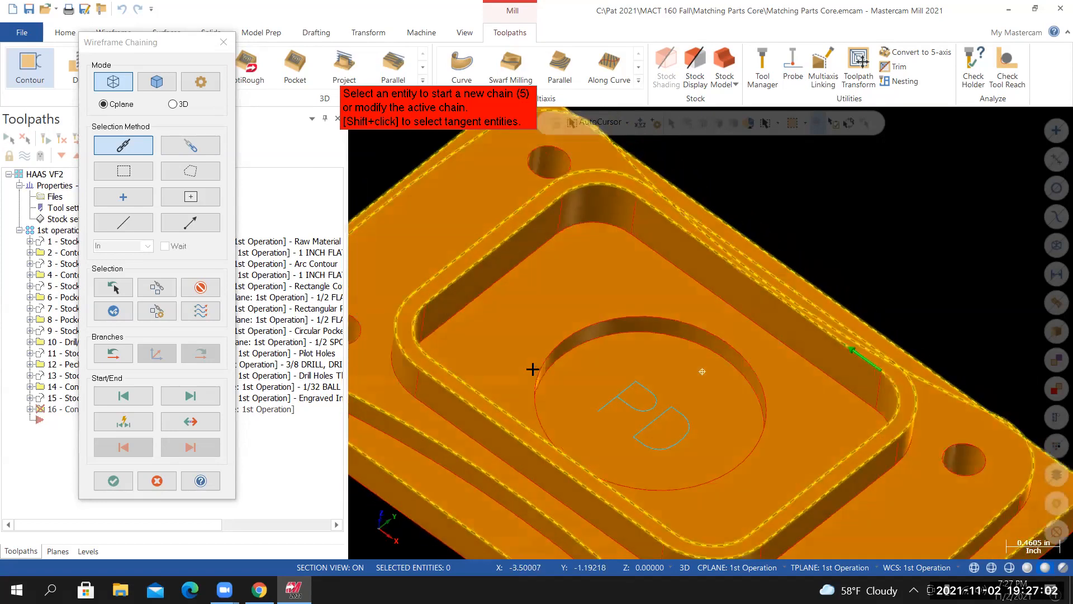
click(534, 369)
middle_drag(538, 328, 580, 342)
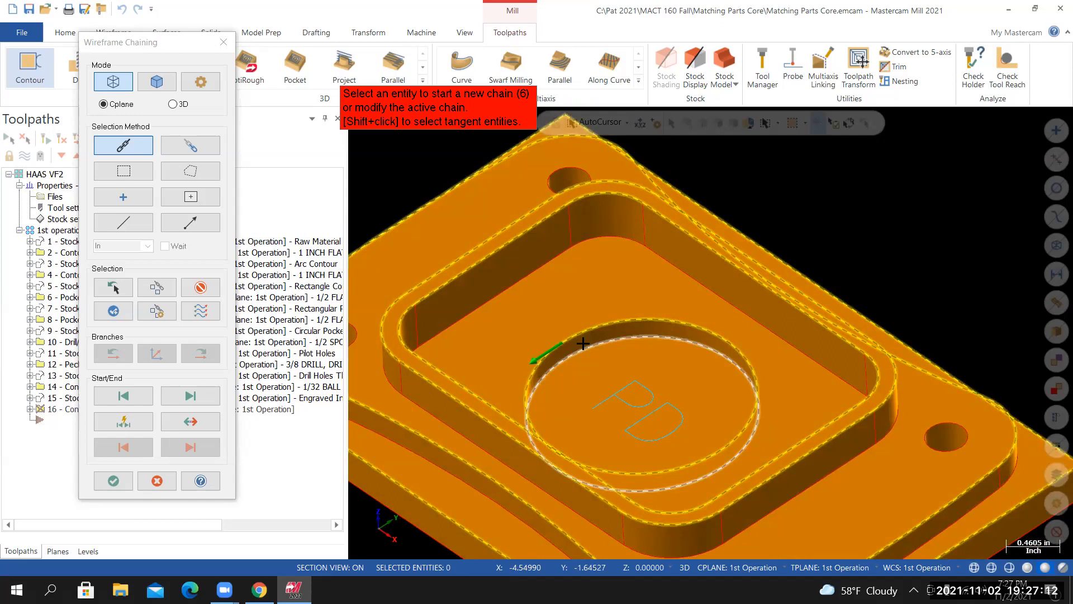
scroll(582, 340, down, 2)
click(192, 425)
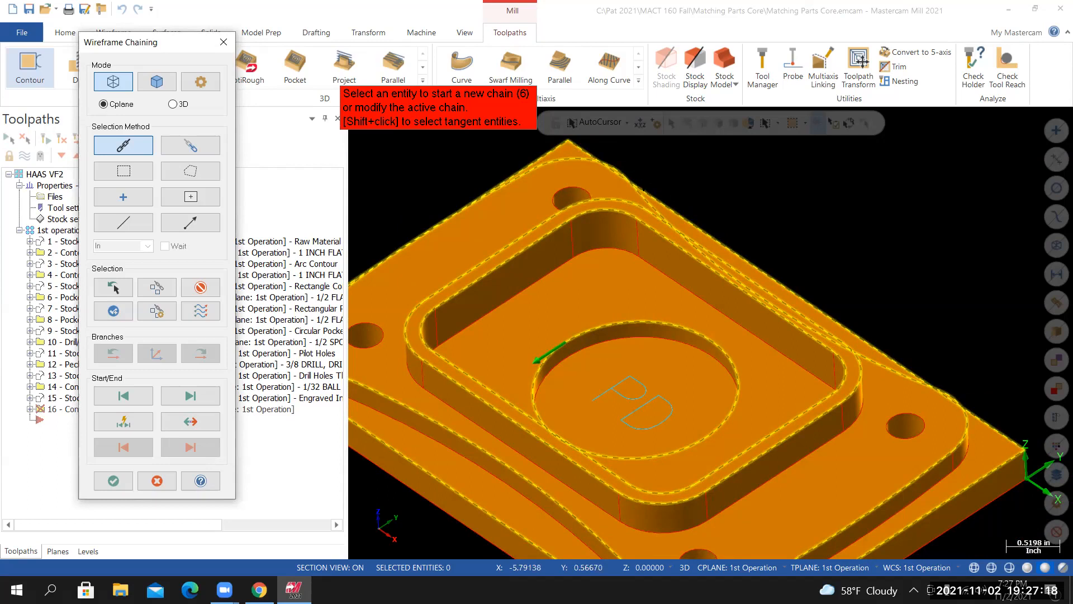
middle_drag(534, 345, 385, 349)
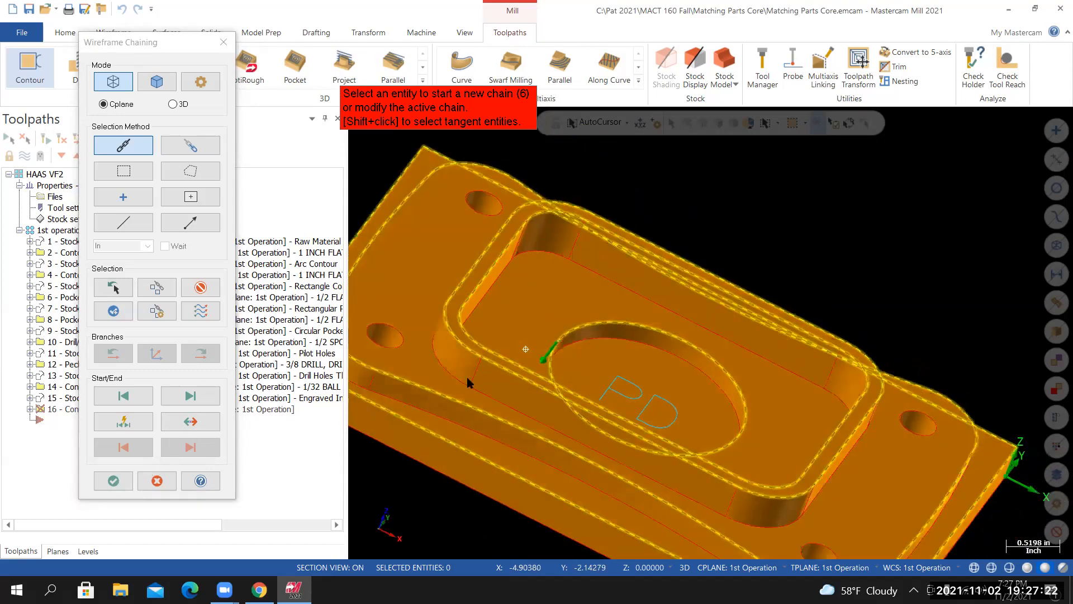
Accept the edge chains and bring up the tool settings of the new contour toolpath
middle_drag(535, 359, 565, 351)
key(Return)
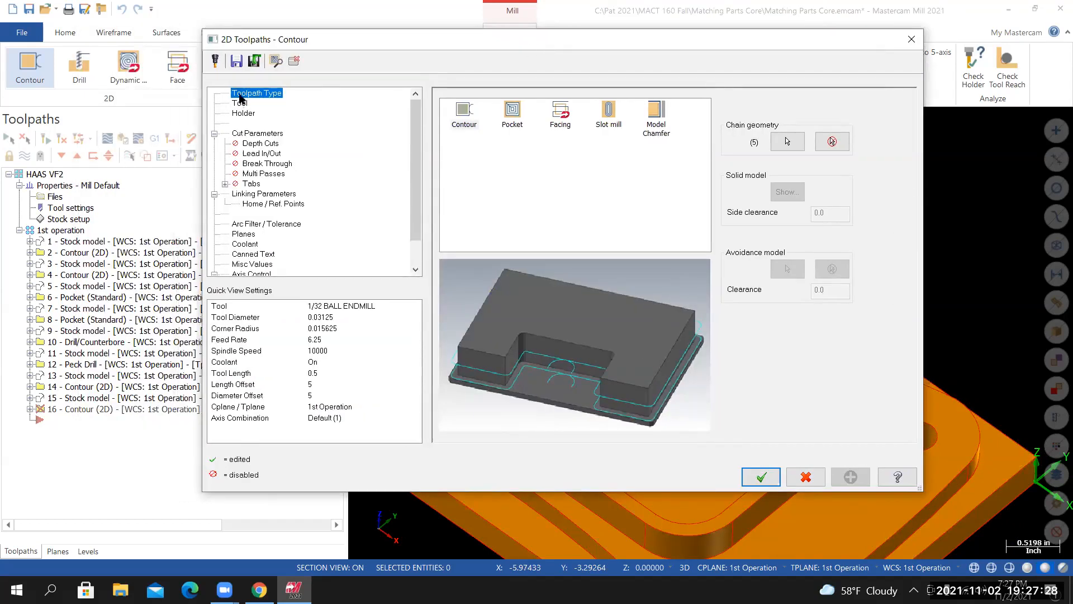
click(240, 103)
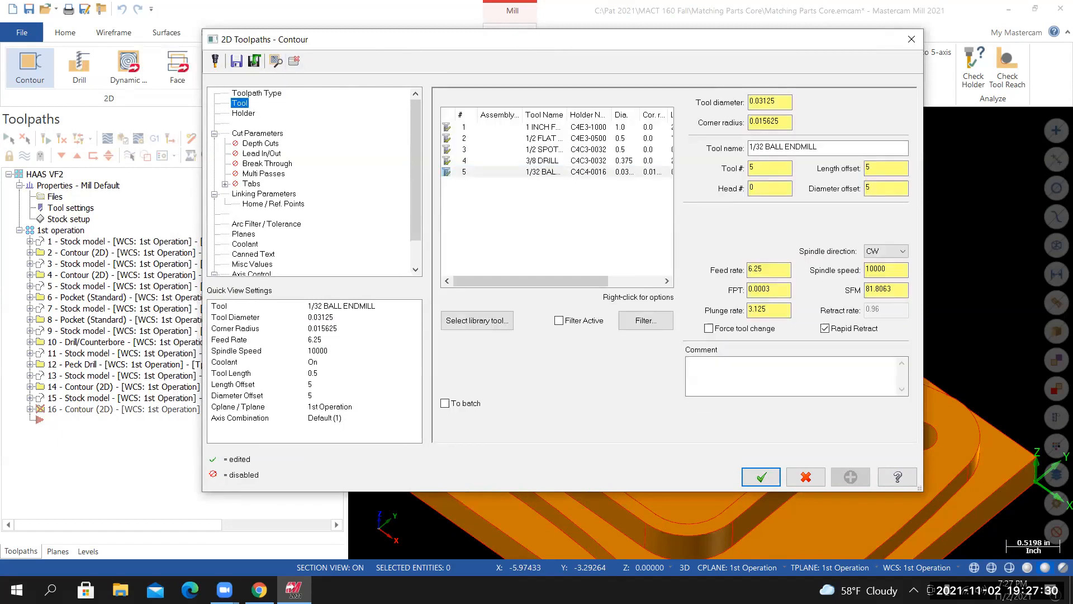
Switch to the course page in Chrome and check the Tool #6 specification, including its holder and projection, before returning to Mastercam
click(259, 589)
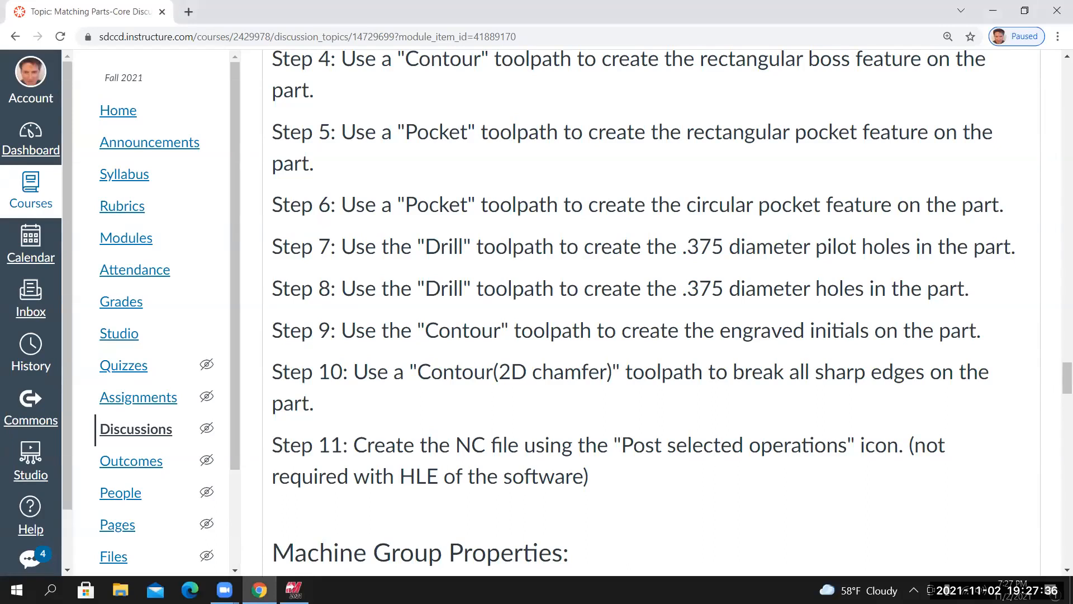
scroll(1059, 386, down, 1)
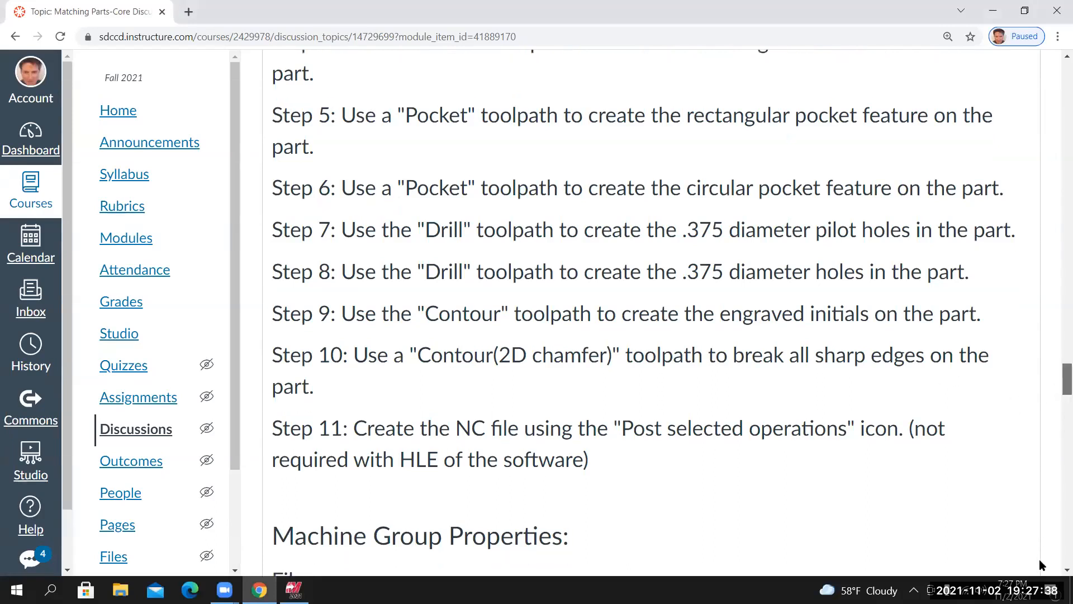
scroll(1045, 553, down, 10)
scroll(1046, 539, down, 10)
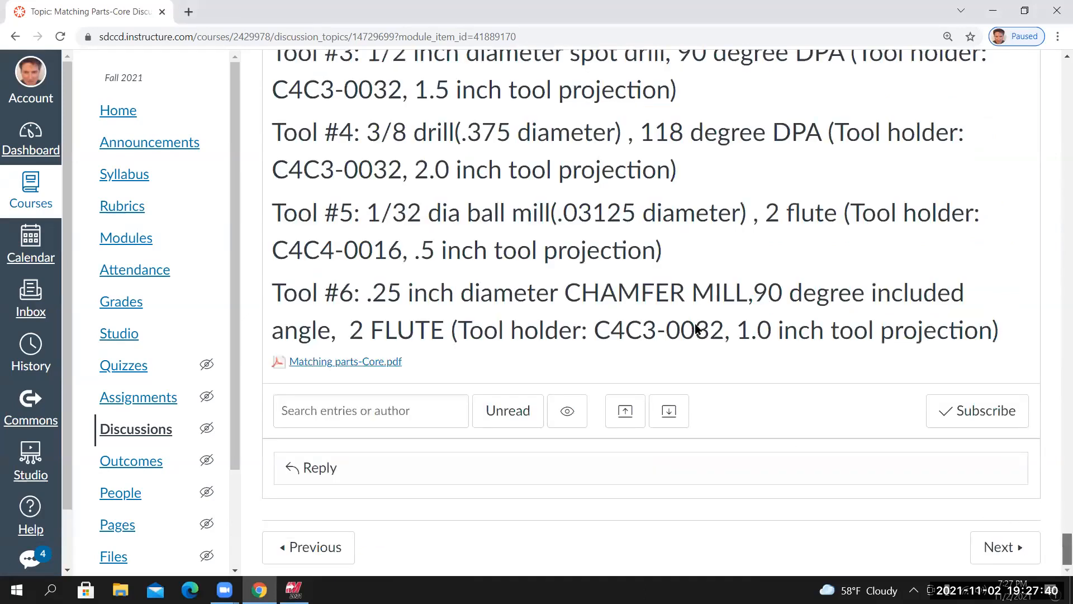
scroll(695, 329, up, 3)
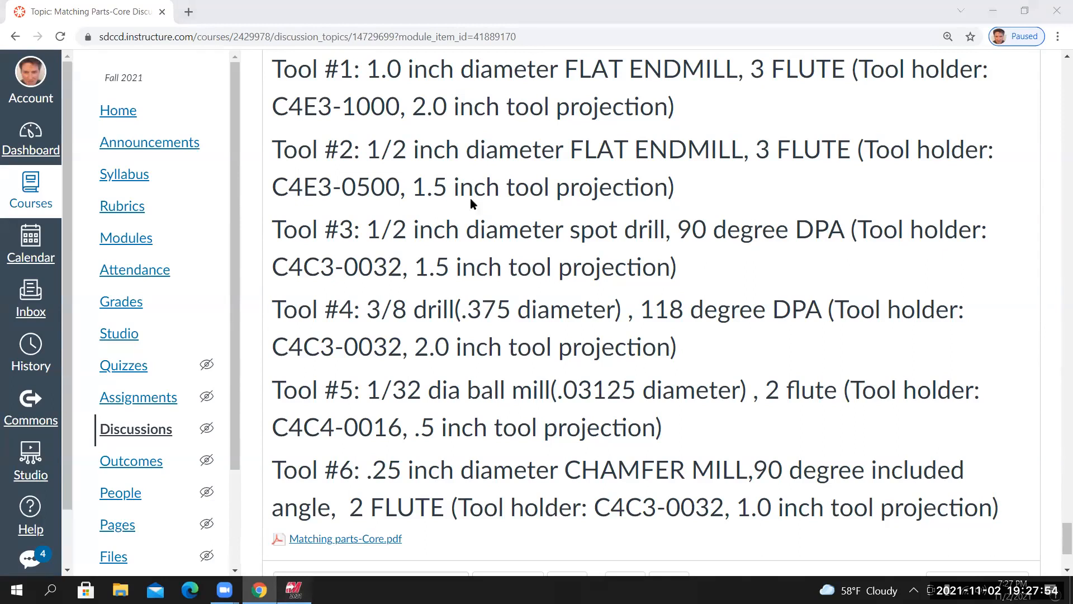
key(alt+Tab)
Filter the tool library to chamfer mills with tool diameter set to Ignore, and add the 1/4 CHAMFER MILL
click(467, 321)
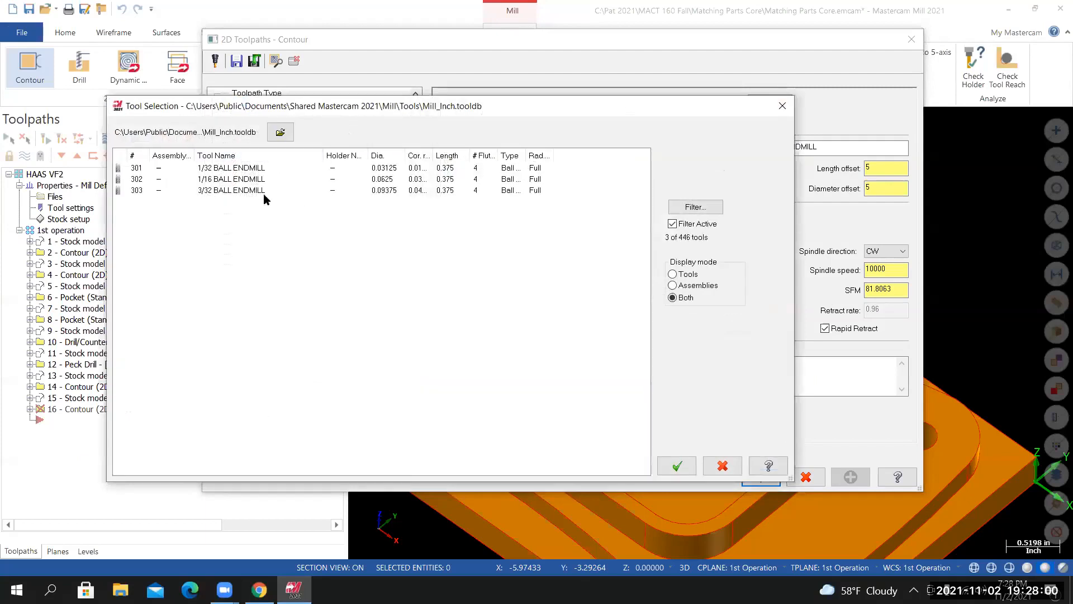
click(694, 207)
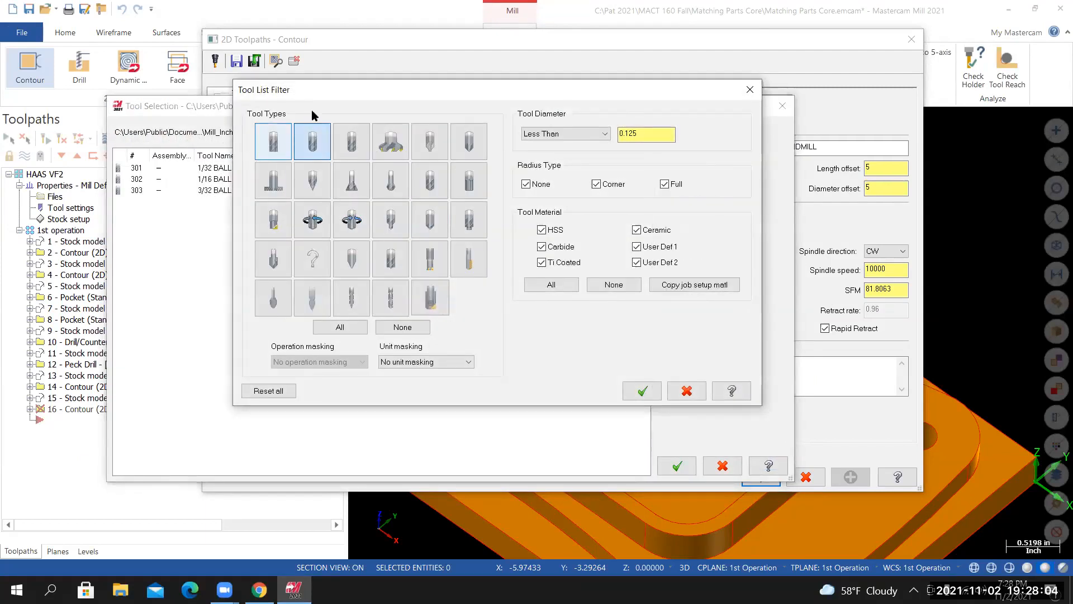
click(406, 328)
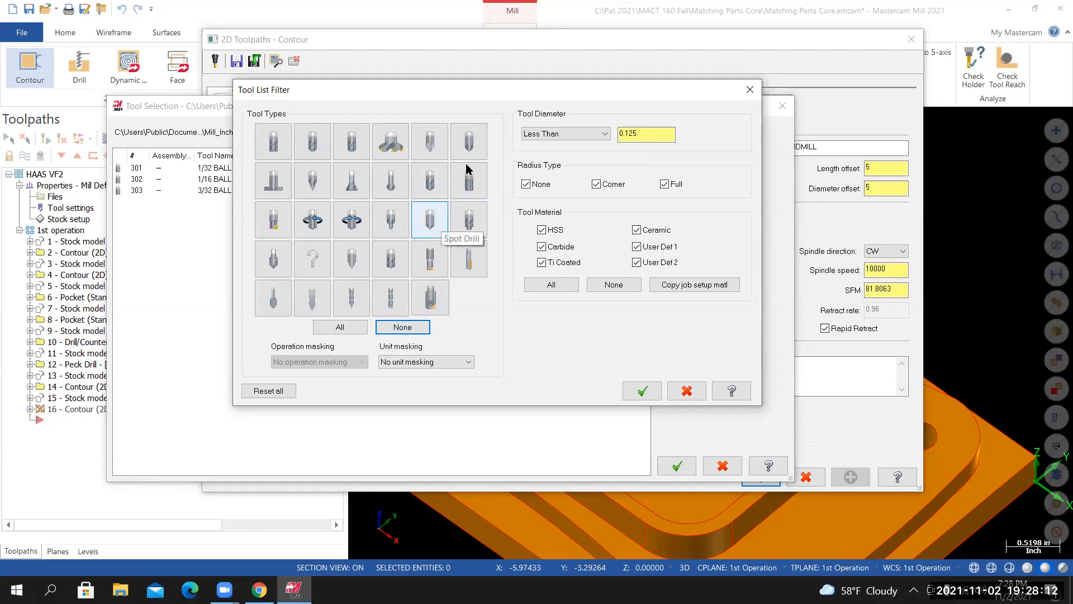
click(470, 140)
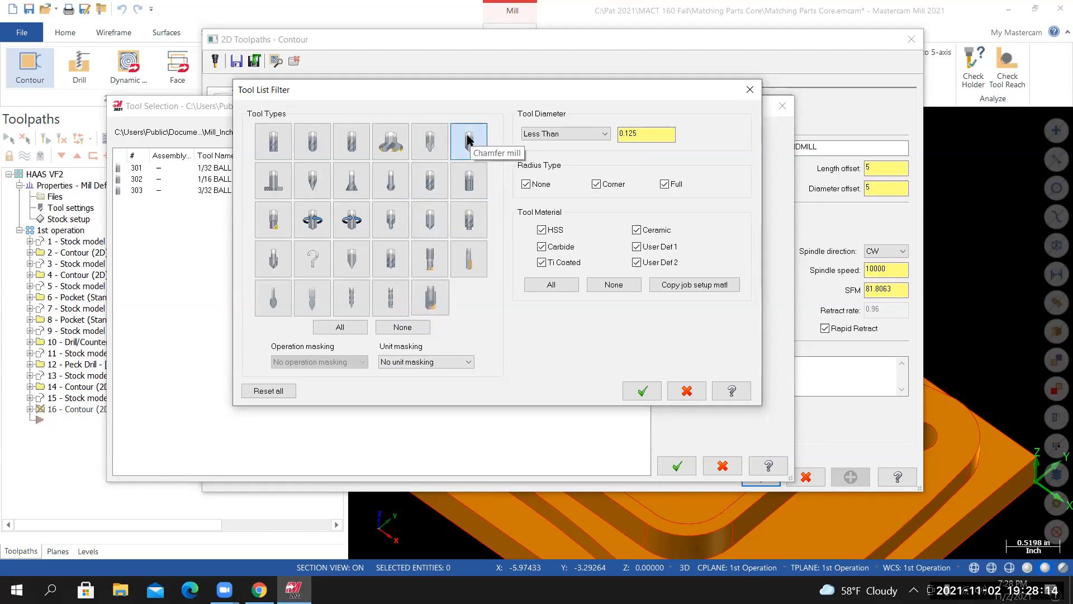
click(555, 135)
click(542, 146)
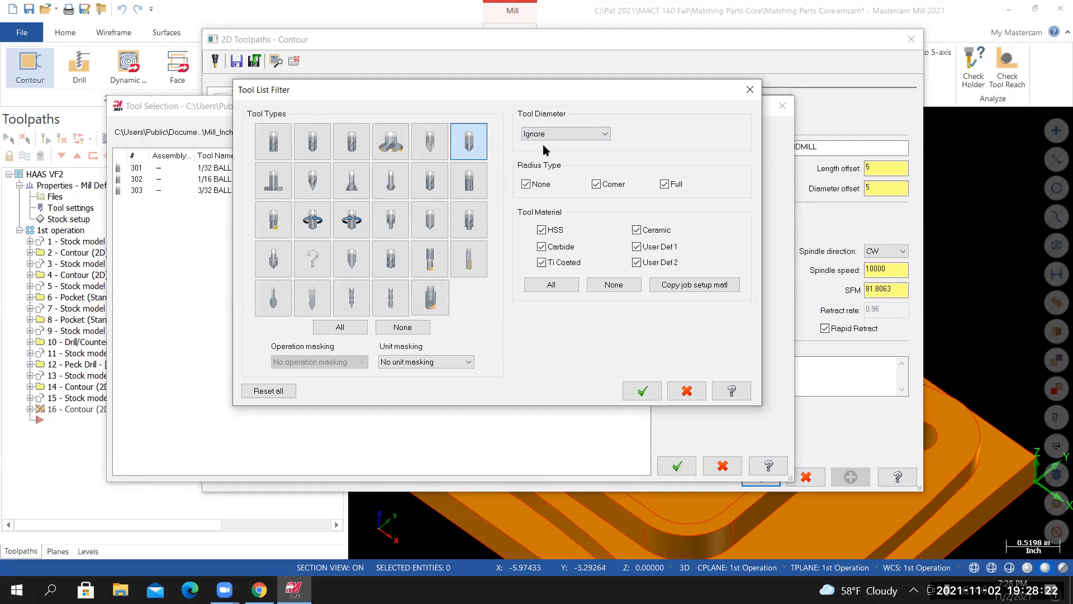
click(642, 391)
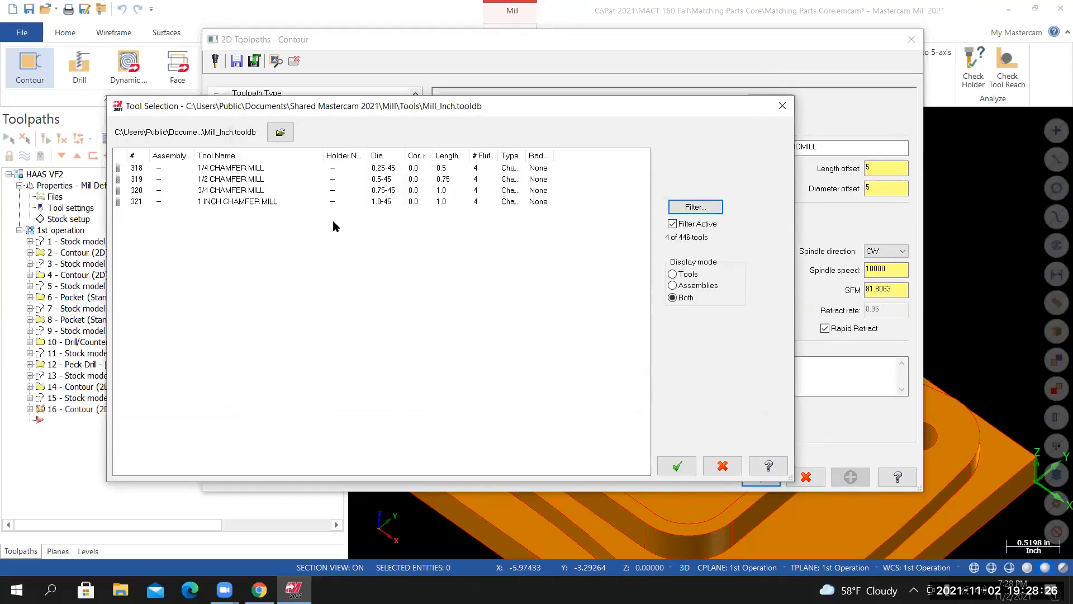
click(235, 169)
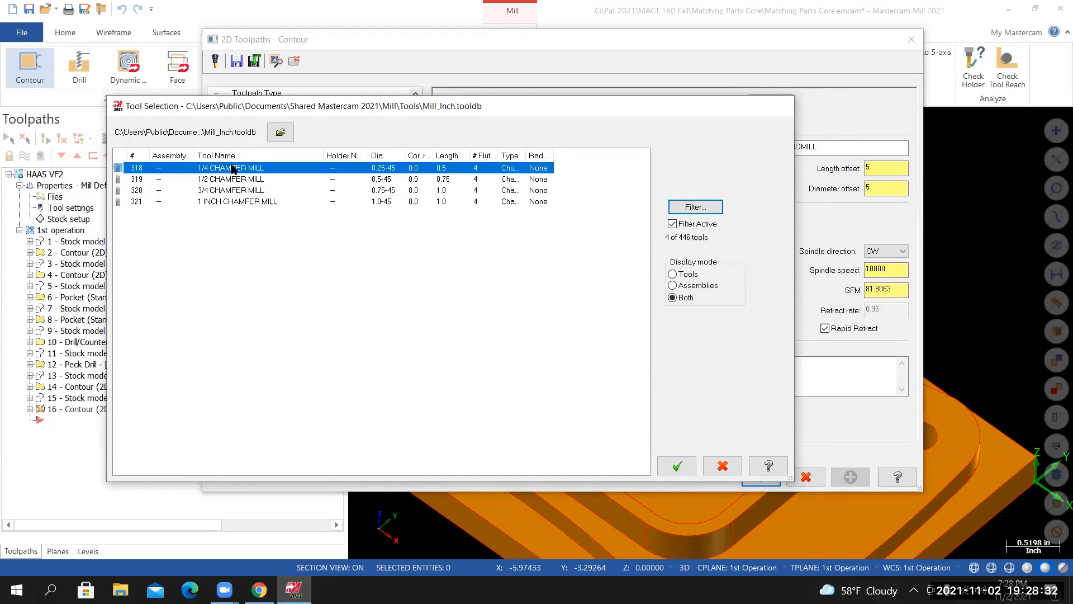
key(Return)
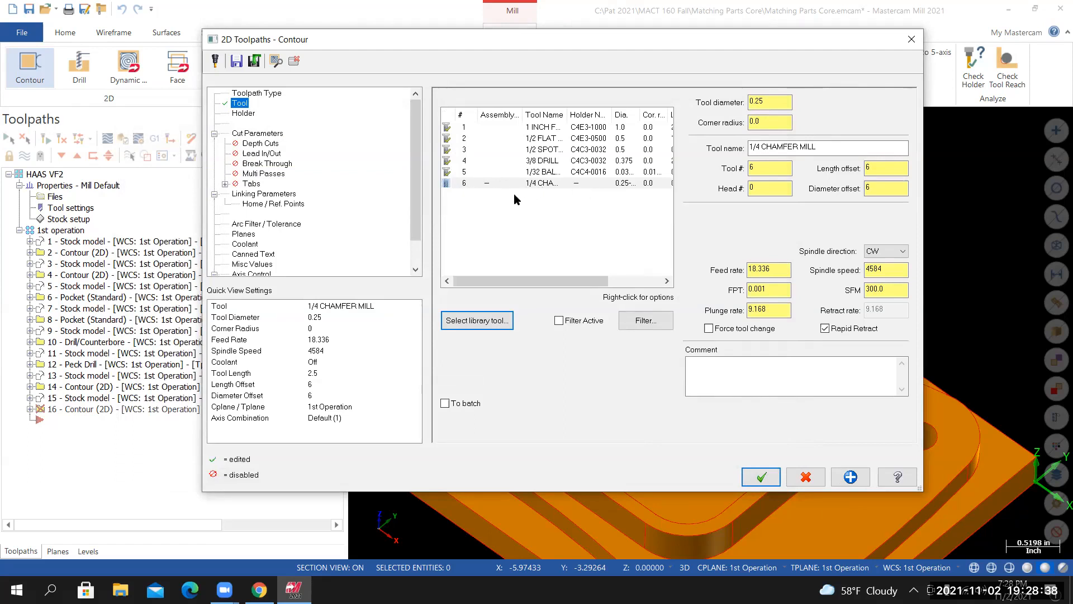
Edit the 1/4 chamfer mill's geometry and set its tip diameter to 0.01
right_click(529, 187)
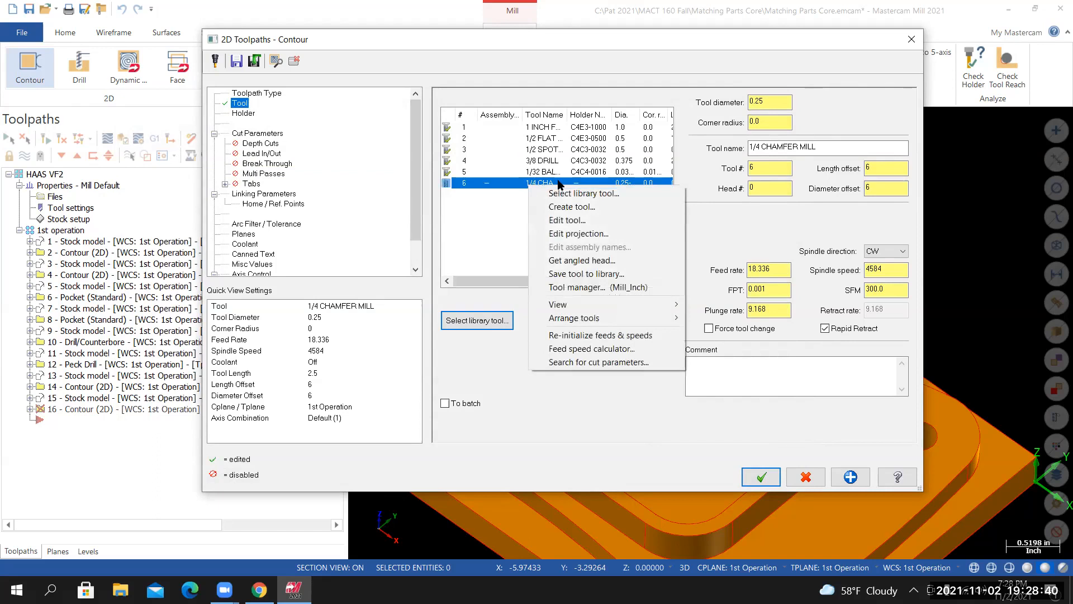
click(557, 222)
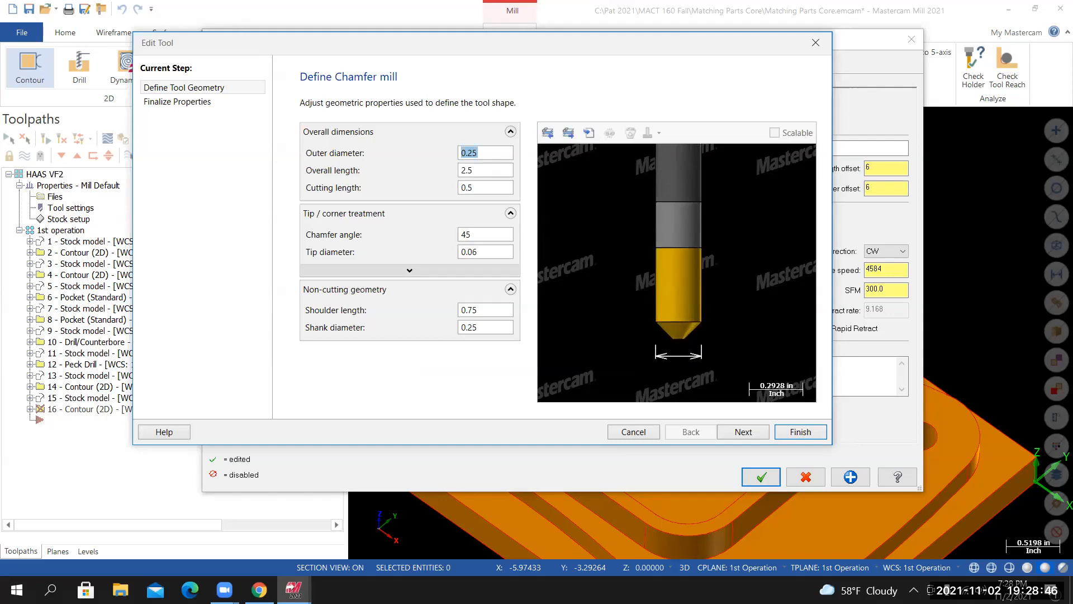
click(482, 251)
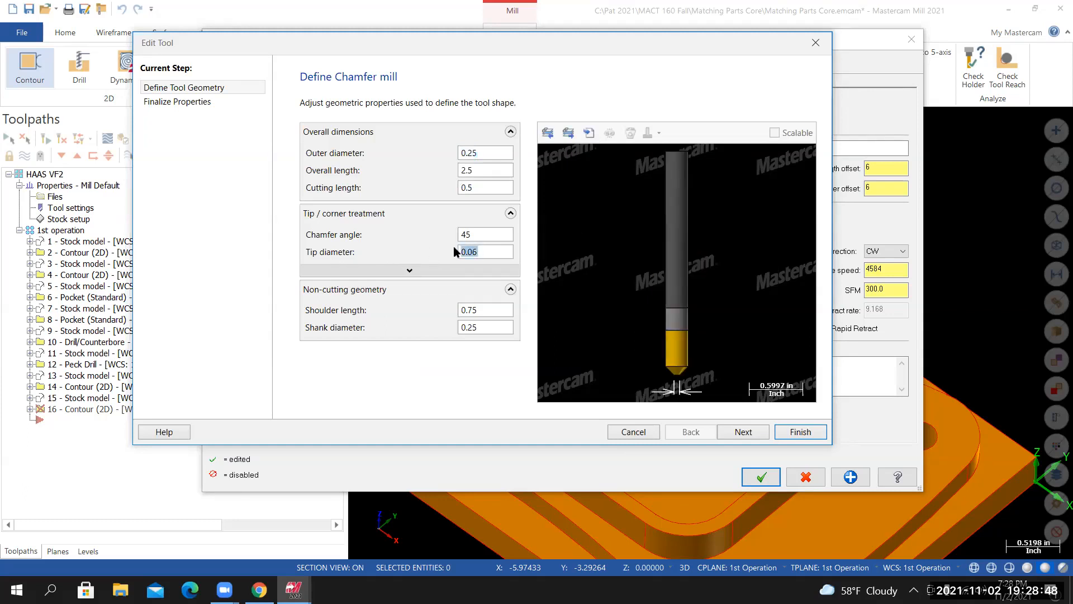
text(0.01)
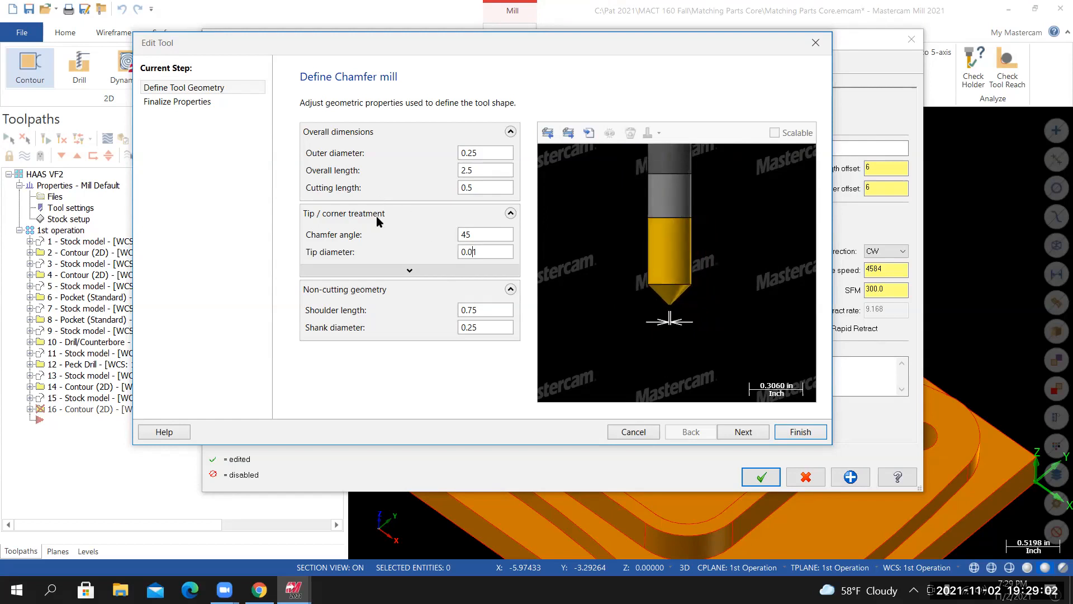
Set the chamfer mill's number of flutes to 2 and recalculate its feeds and spindle speed
click(743, 432)
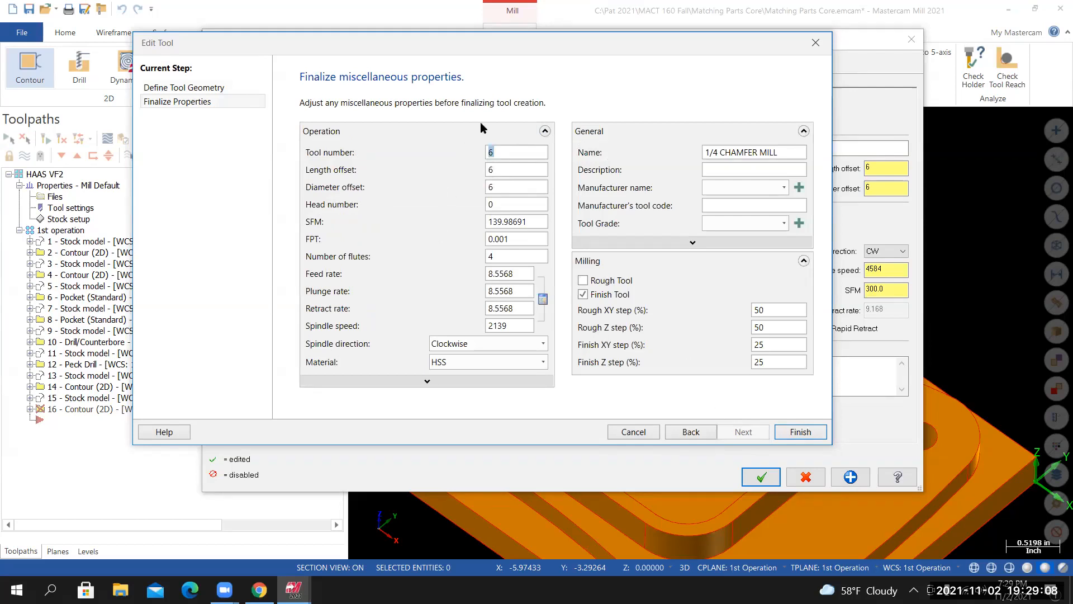
double_click(492, 255)
text(2)
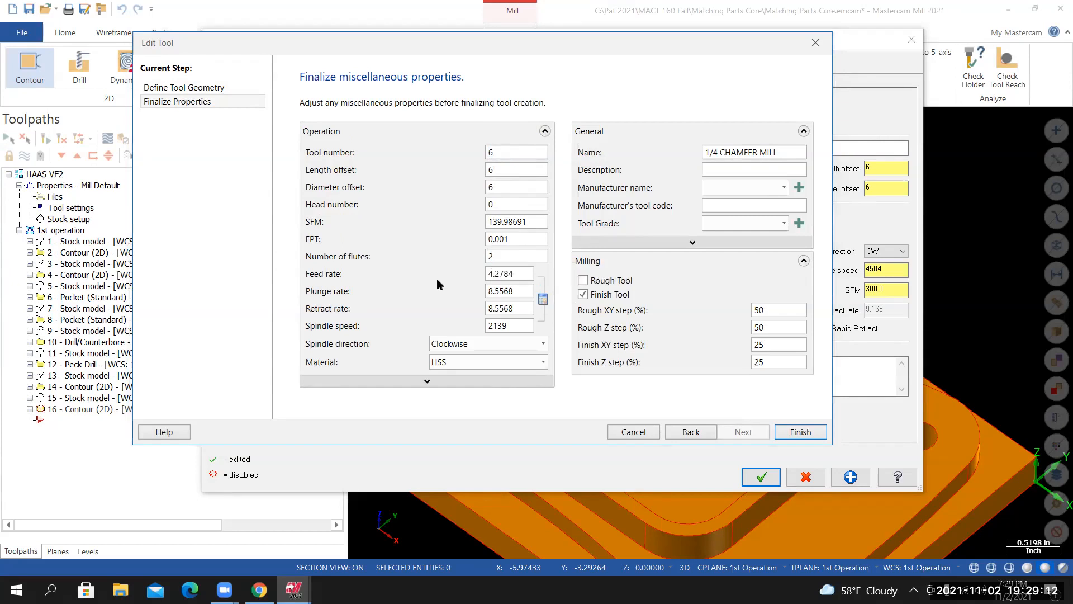
click(542, 299)
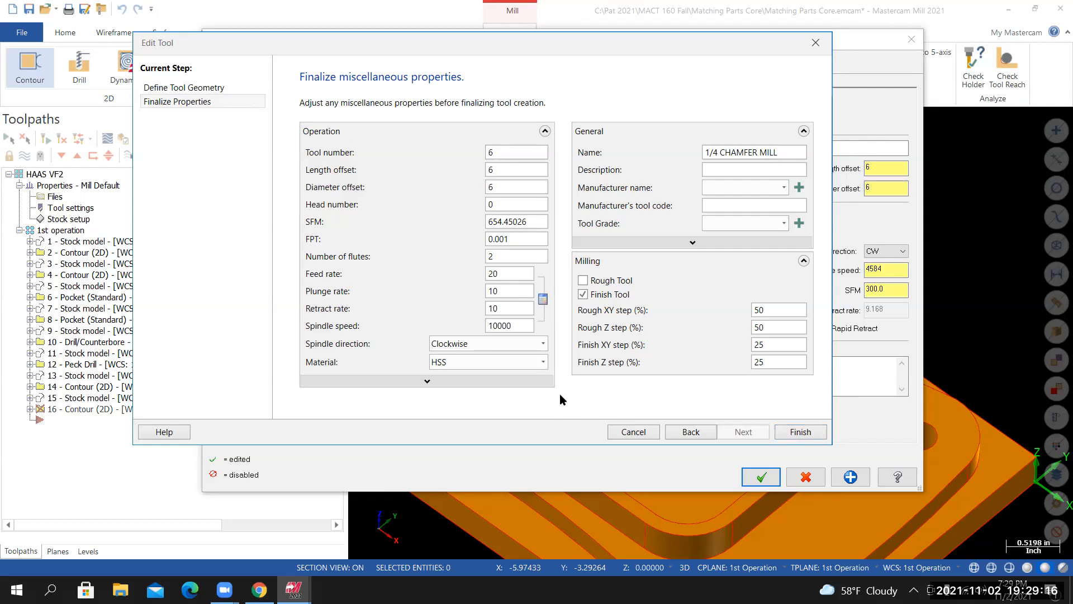
Turn on flood coolant for the chamfer mill and finish editing the tool
click(411, 383)
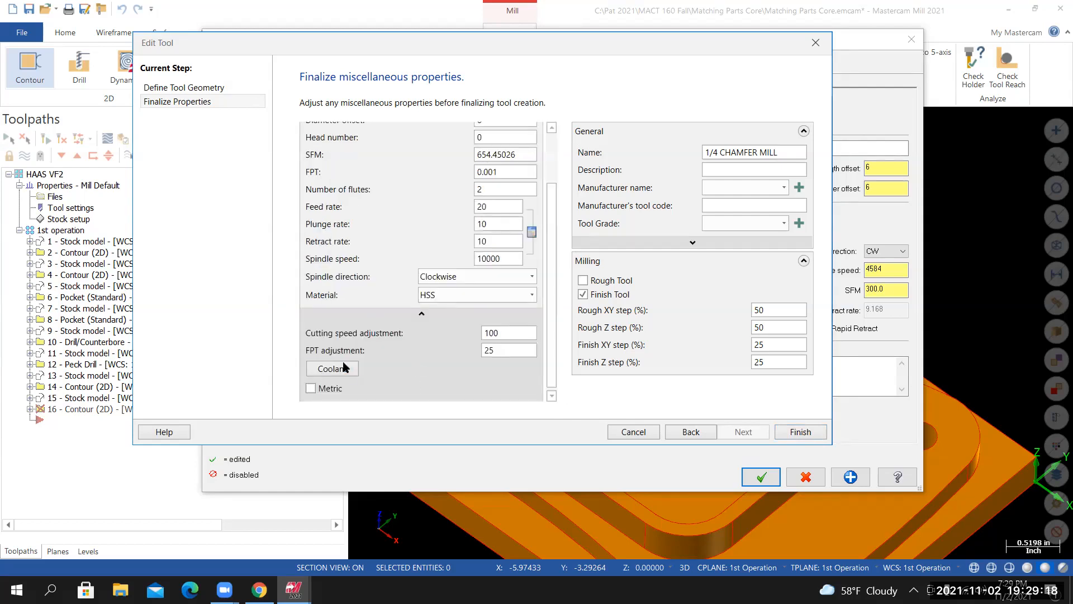
click(342, 368)
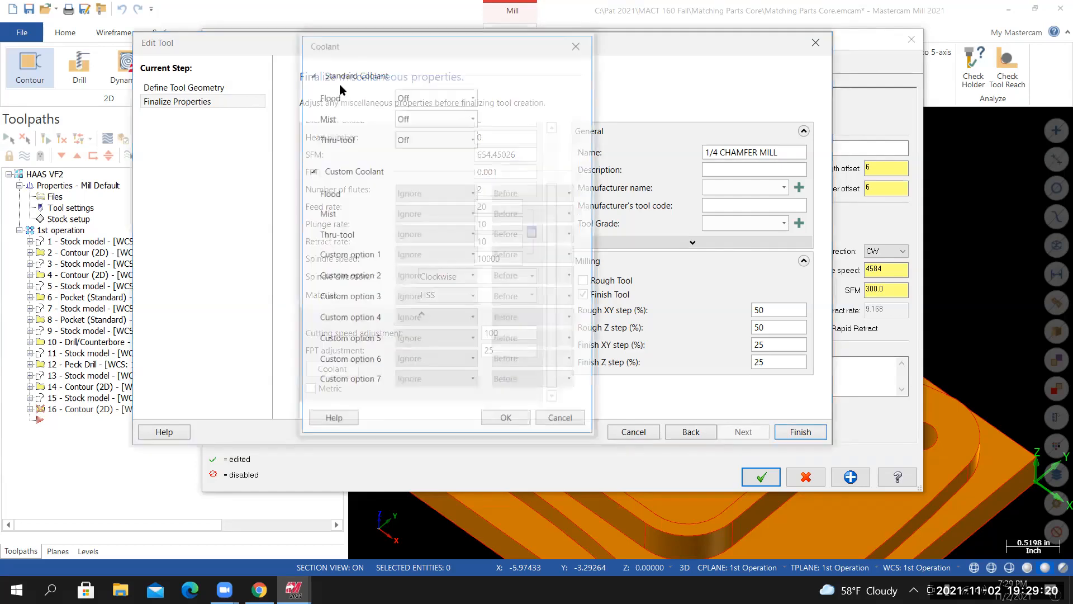
click(404, 110)
click(508, 423)
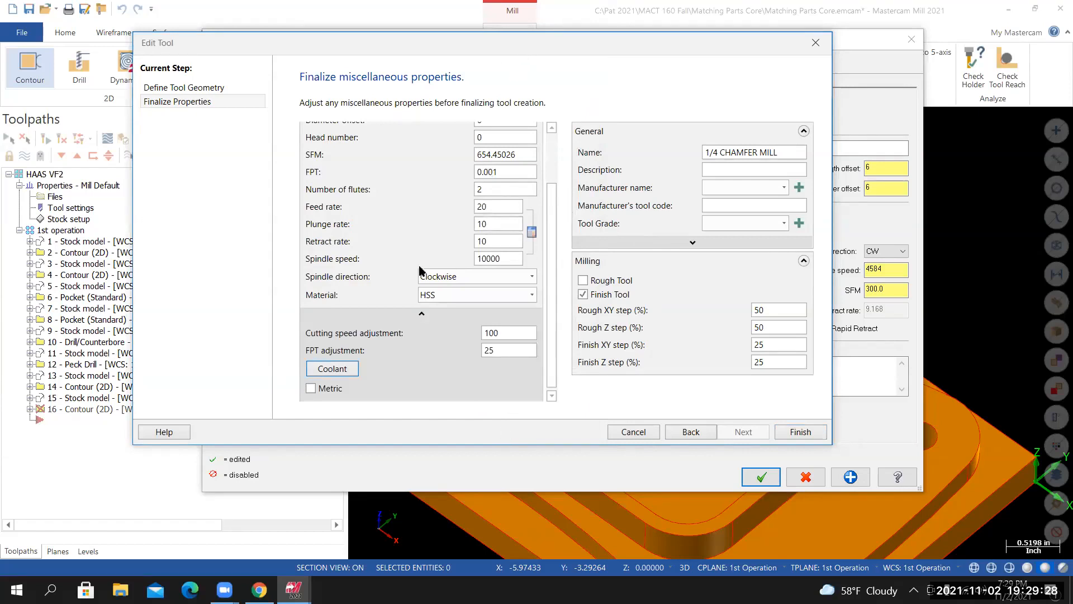
click(771, 435)
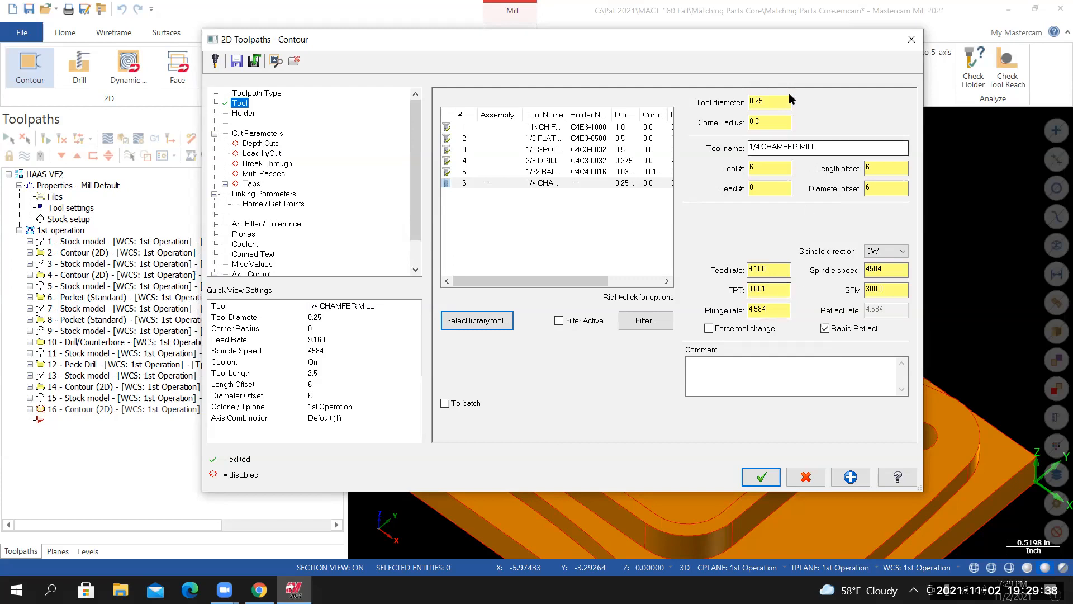
Set the chamfer mill's feed per tooth to 0.0025 and its plunge rate to 11.46, half the 22.92 feed rate
drag(780, 289, 729, 285)
text(.25)
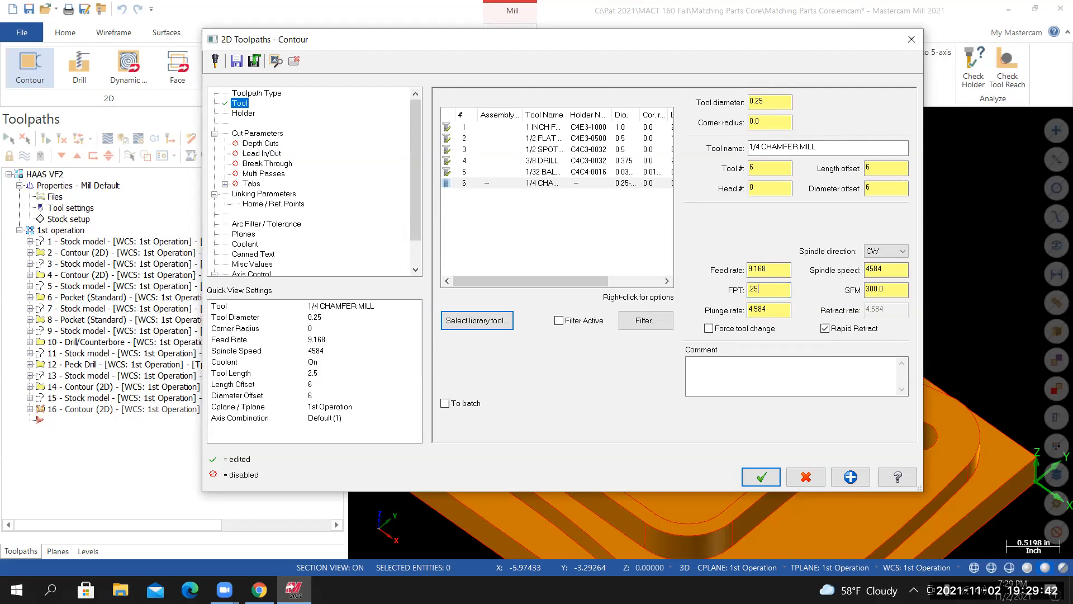
text(*.01)
key(Return)
double_click(755, 311)
text(22.92/2)
key(Return)
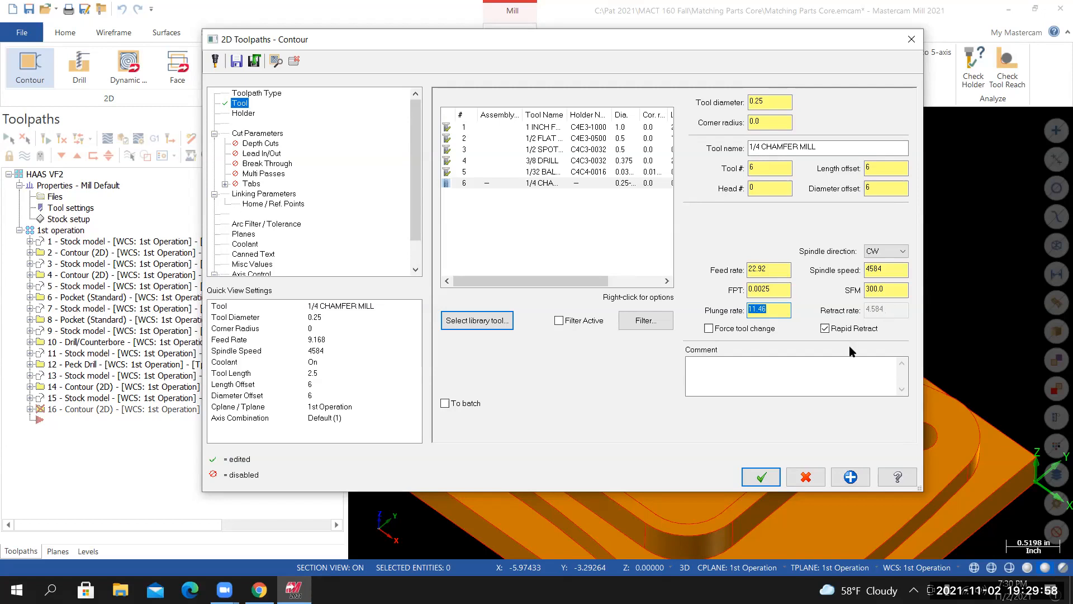
Copy the tool name into the toolpath comment and extend it to "1/4 CHAMFER MILL, BREAK ALL SHARP EDGES"
click(773, 148)
double_click(773, 148)
key(ctrl+c)
right_click(774, 151)
click(799, 186)
click(708, 364)
right_click(708, 363)
click(734, 414)
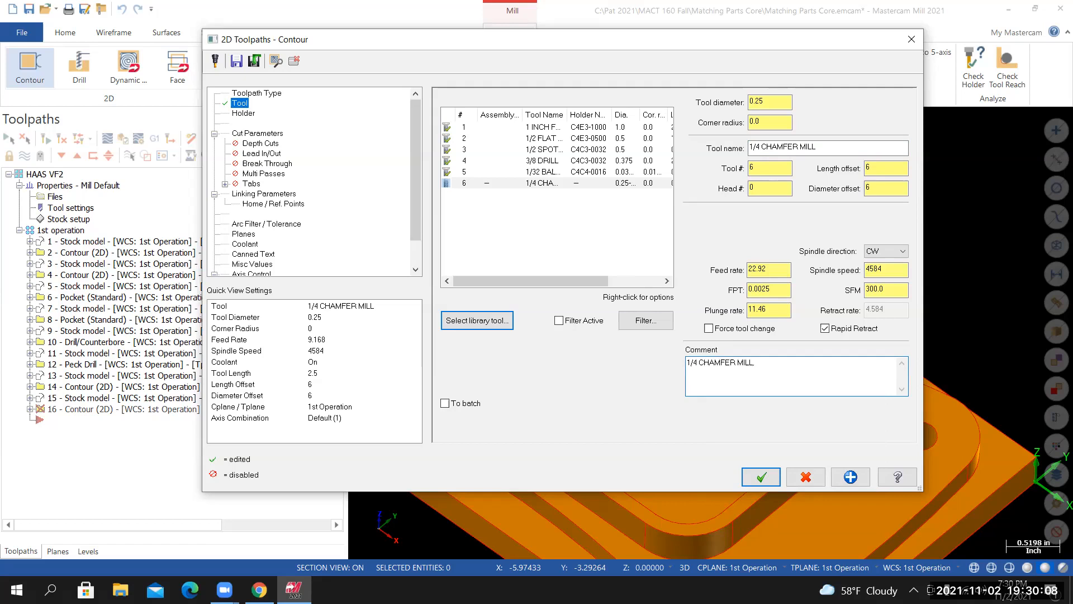
text(, C)
text(REA)
text(K ALL S)
text(HA)
text(RP EDGES)
Load the CT40-in holder library for the chamfer mill
click(245, 114)
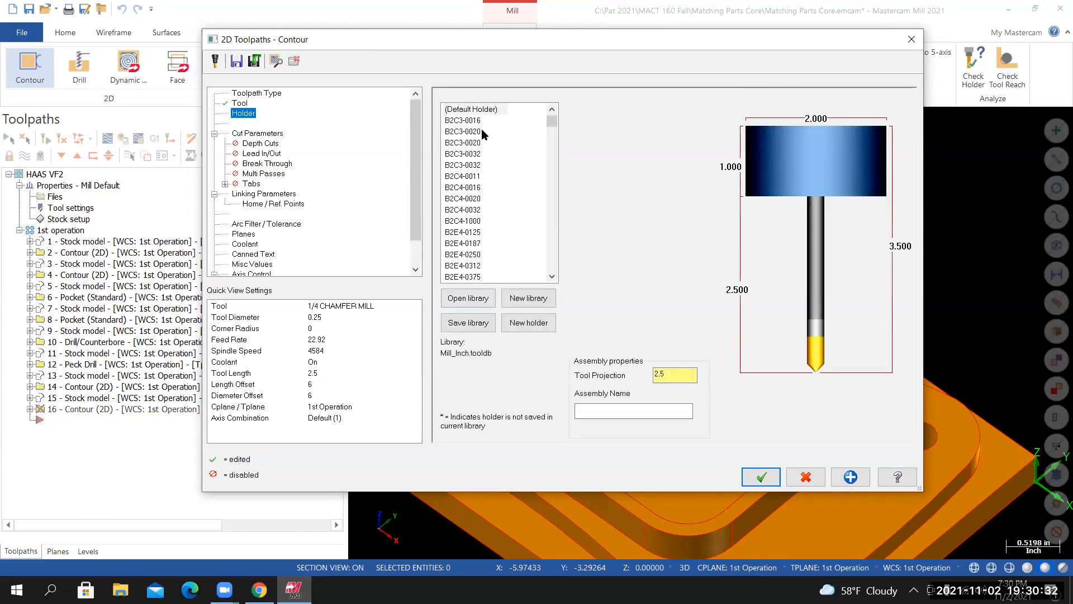
click(487, 299)
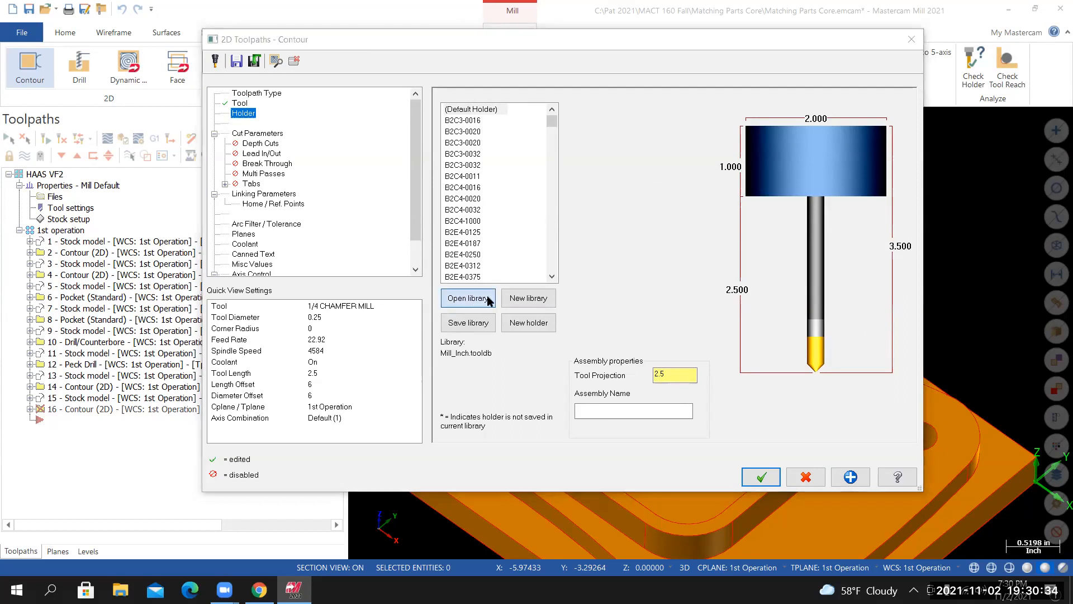
scroll(523, 325, down, 2)
click(509, 269)
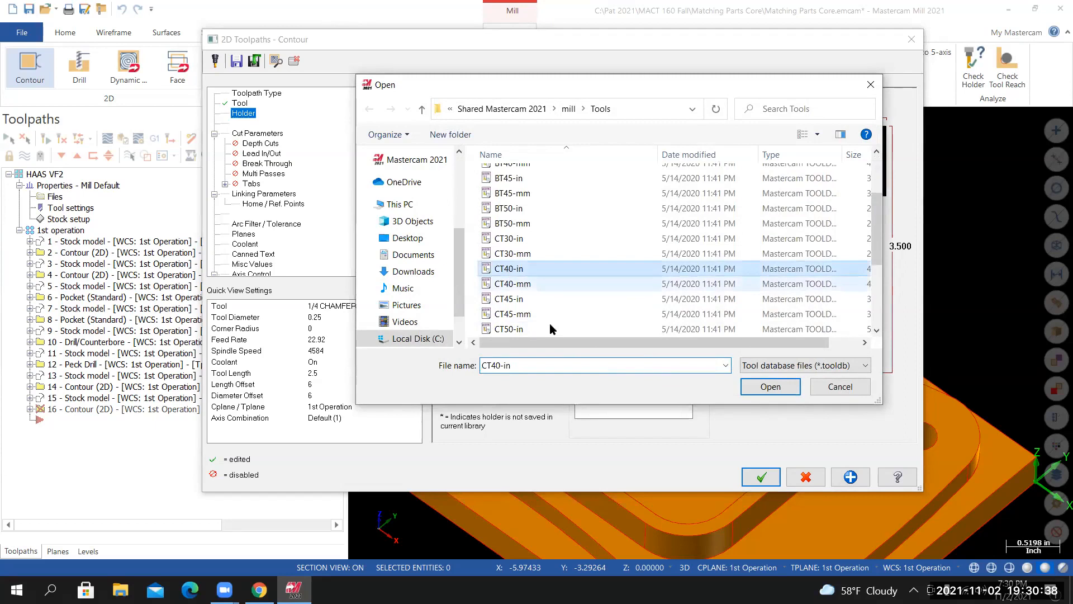
click(768, 387)
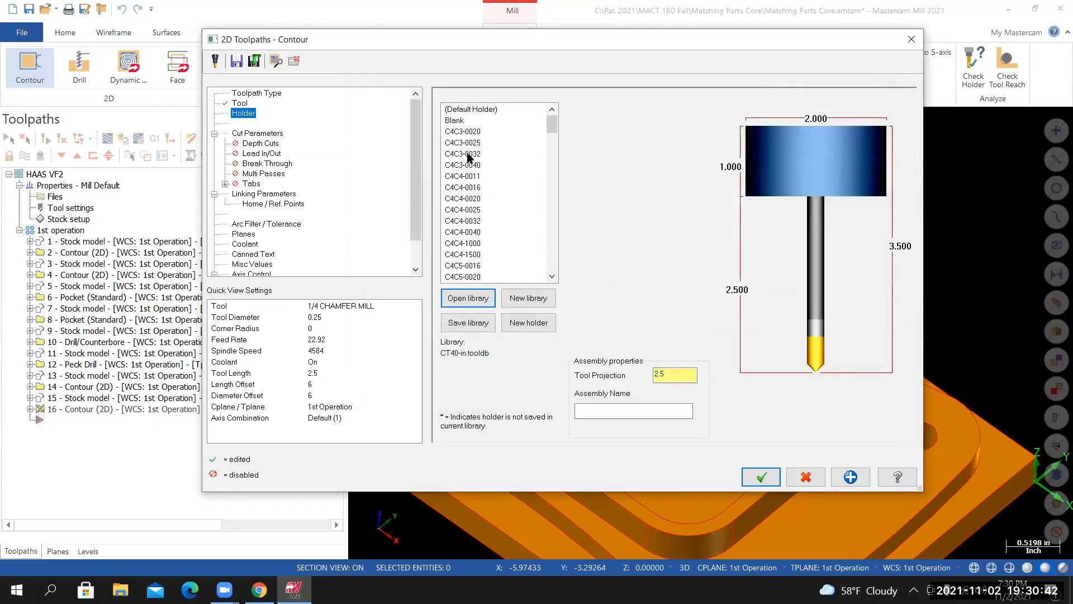
Assign holder C4C3-0032 to the chamfer mill and set the tool projection to 1.0
click(466, 154)
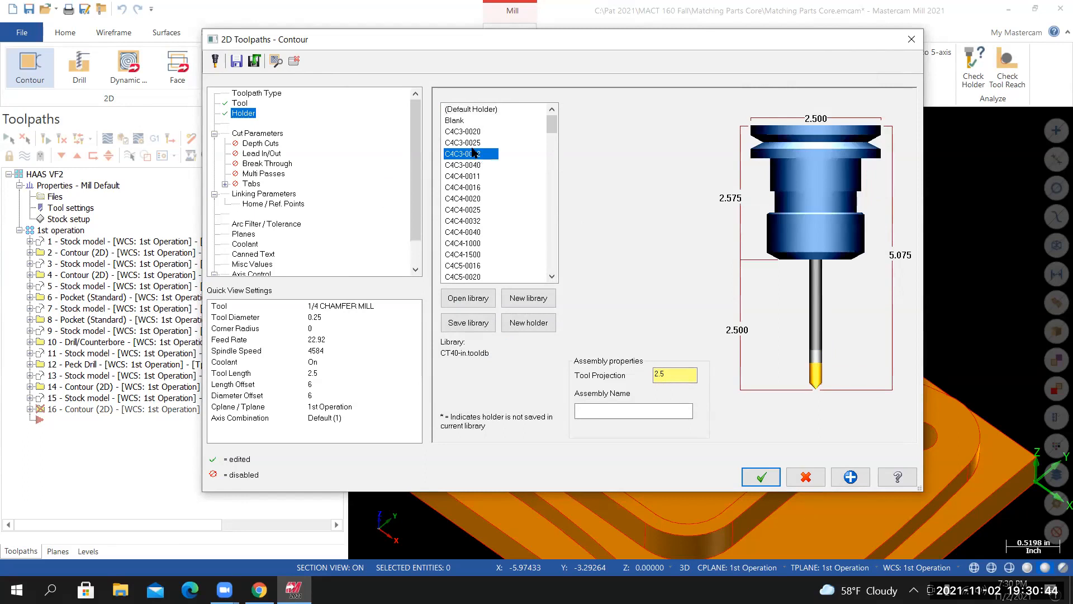
drag(679, 381, 625, 378)
text(1)
key(Return)
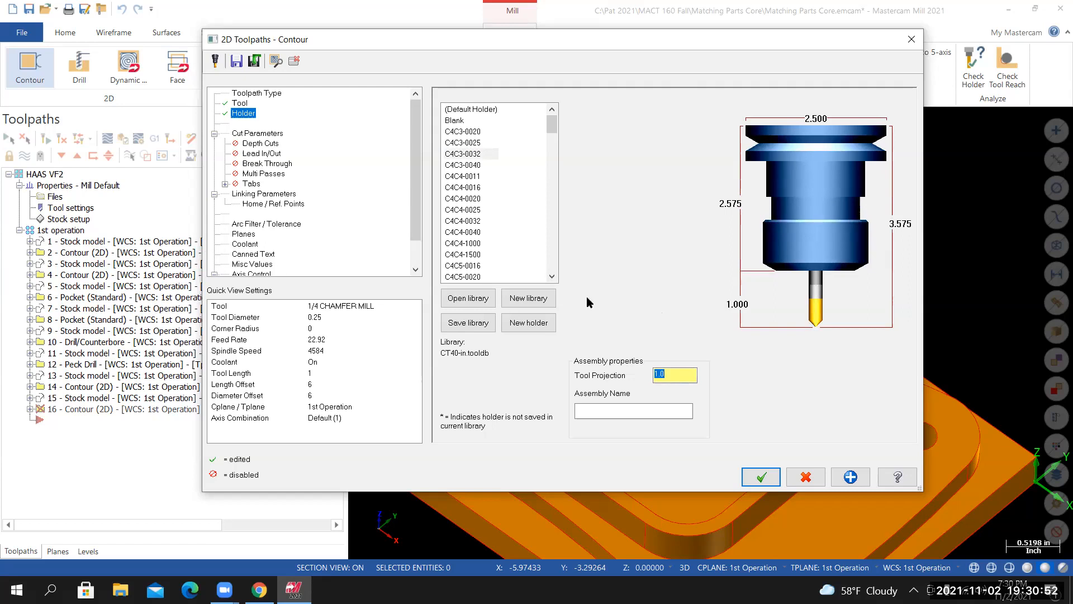
Set the contour's cut parameters to Wear compensation and the 2D chamfer type, with chamfer width 0.005 and bottom offset 0.025
click(265, 134)
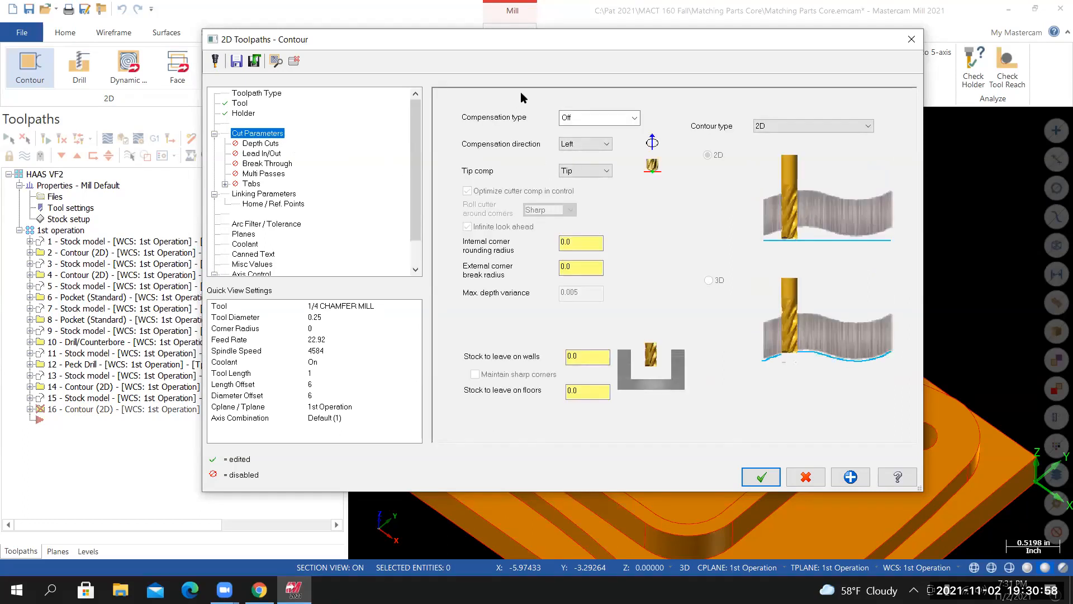
click(633, 118)
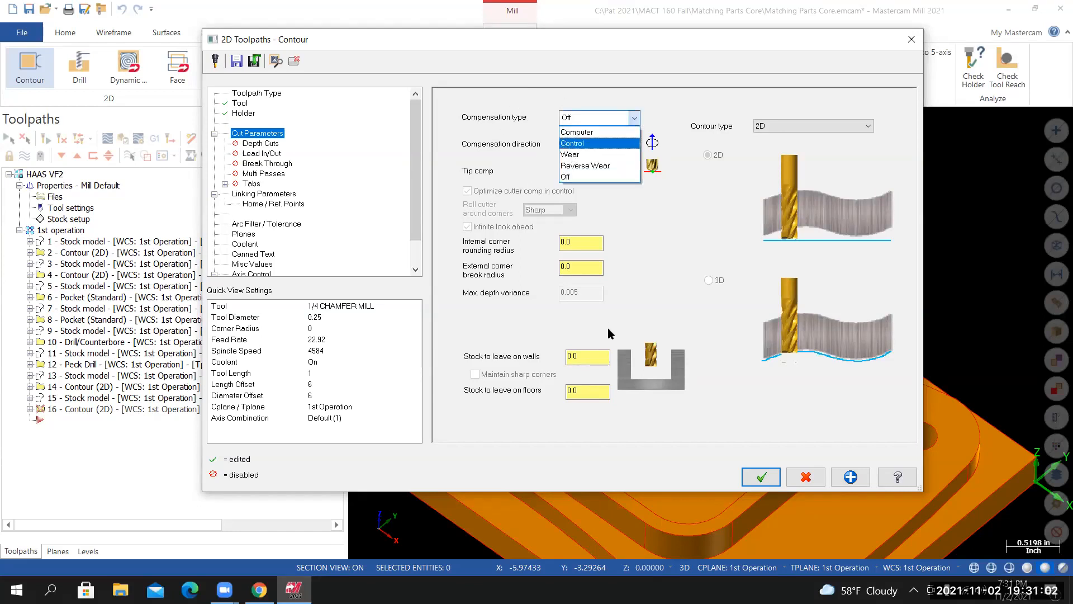
click(592, 155)
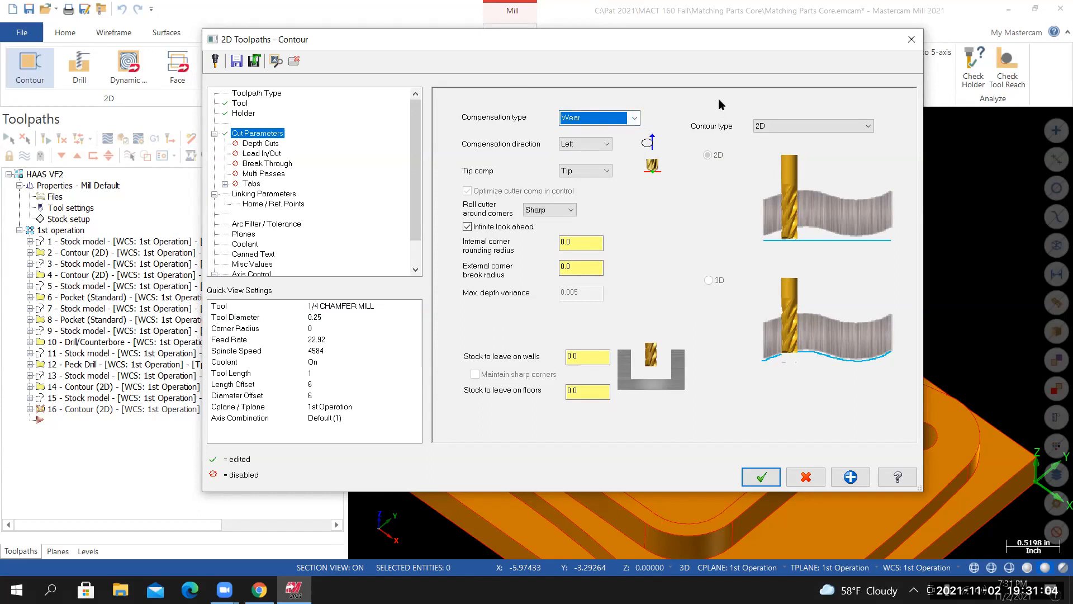
click(855, 127)
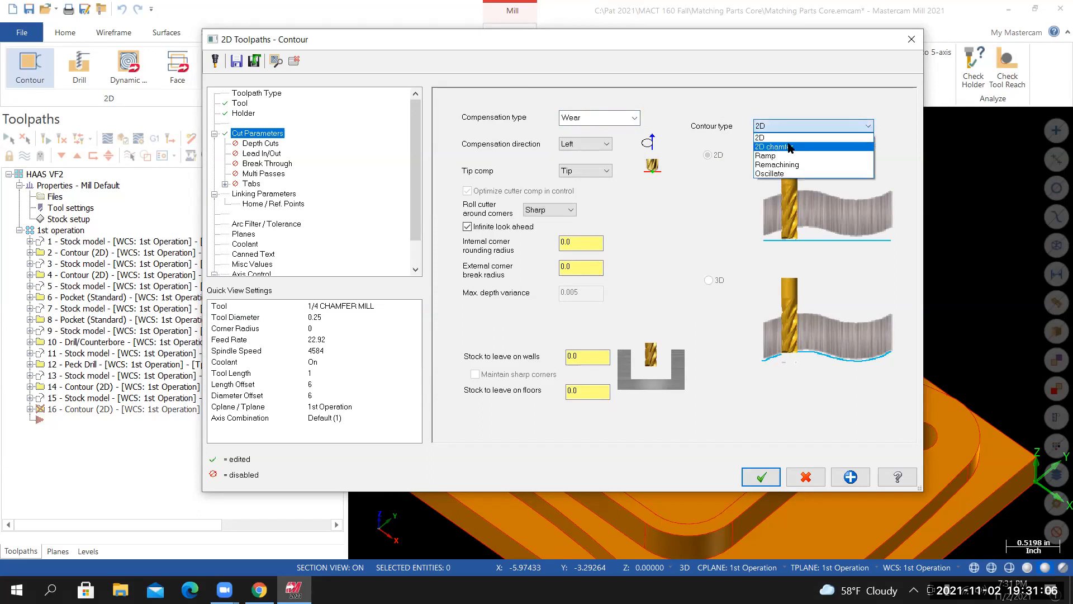
click(810, 139)
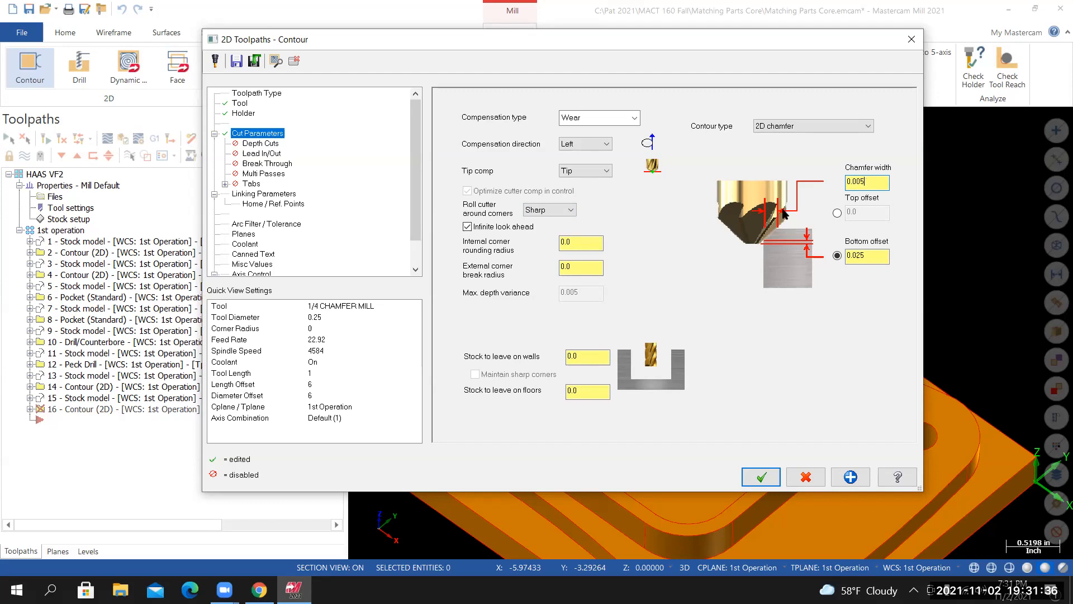
Leave depth cuts off and enable Lead In/Out with its default entry and exit moves for the chamfer contour
click(262, 145)
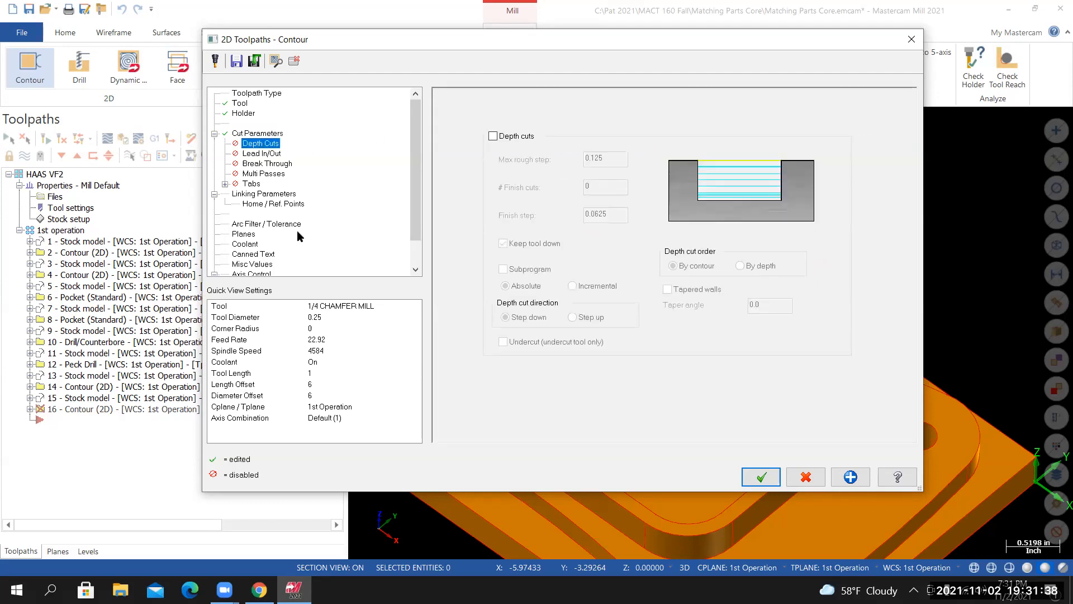
click(260, 153)
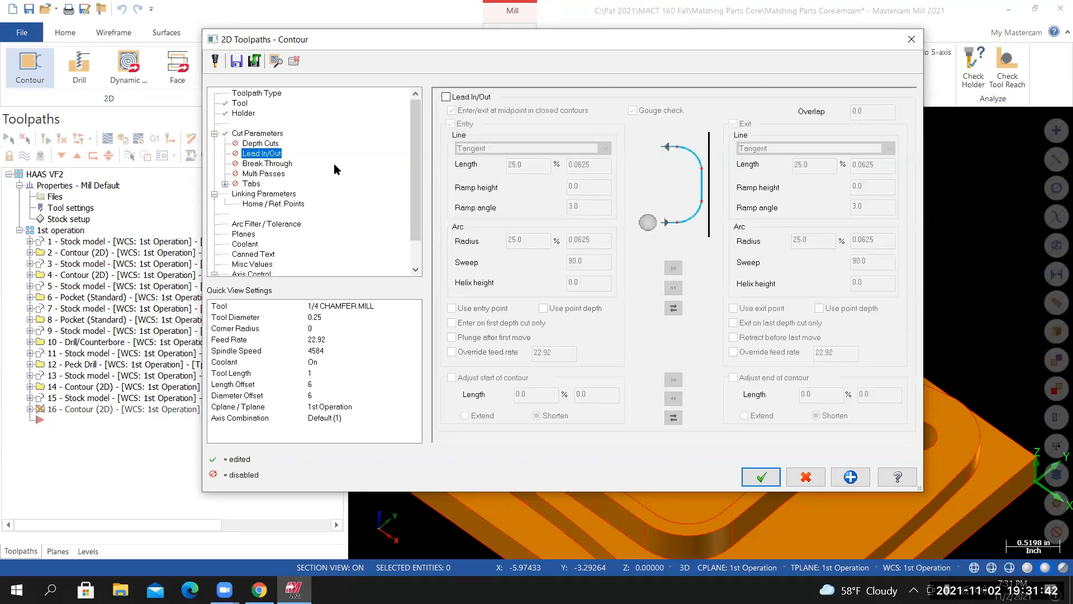
click(446, 97)
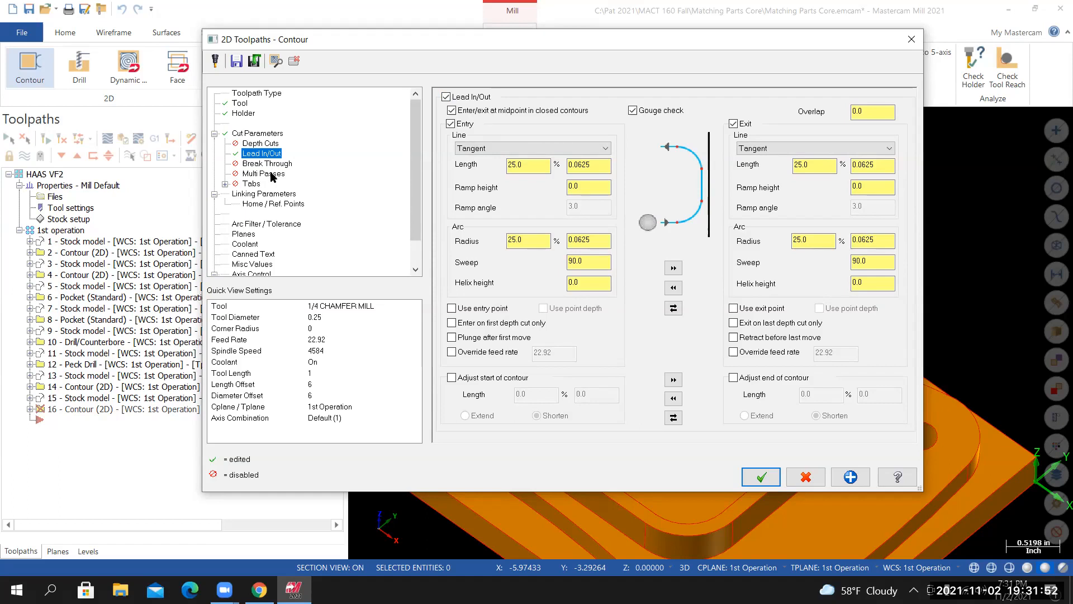
Set the chamfer contour's top of stock to incremental 0.0 in the linking parameters
click(277, 194)
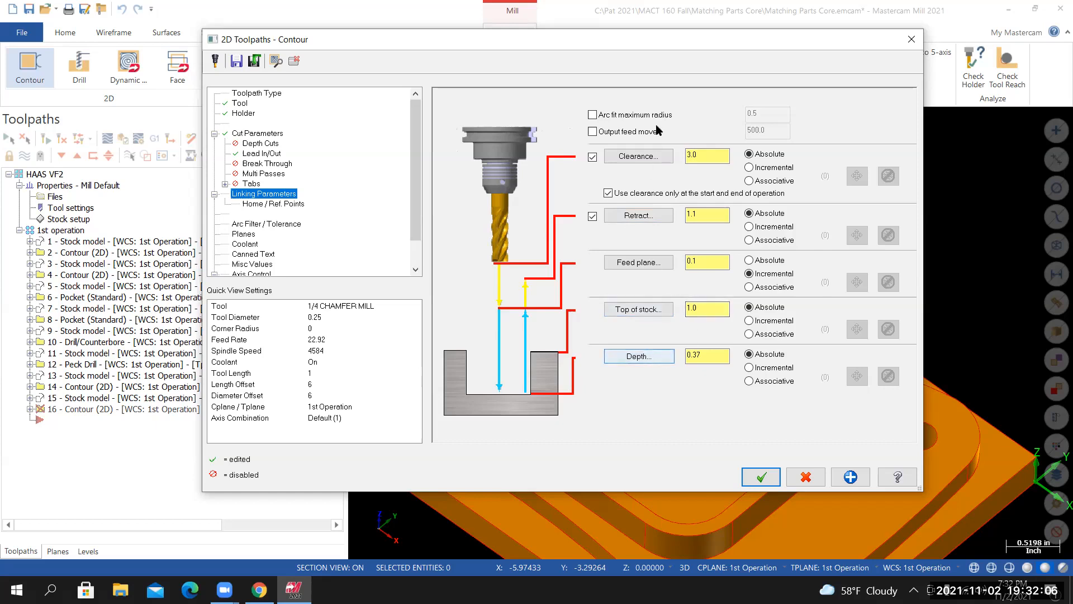
drag(659, 42, 319, 40)
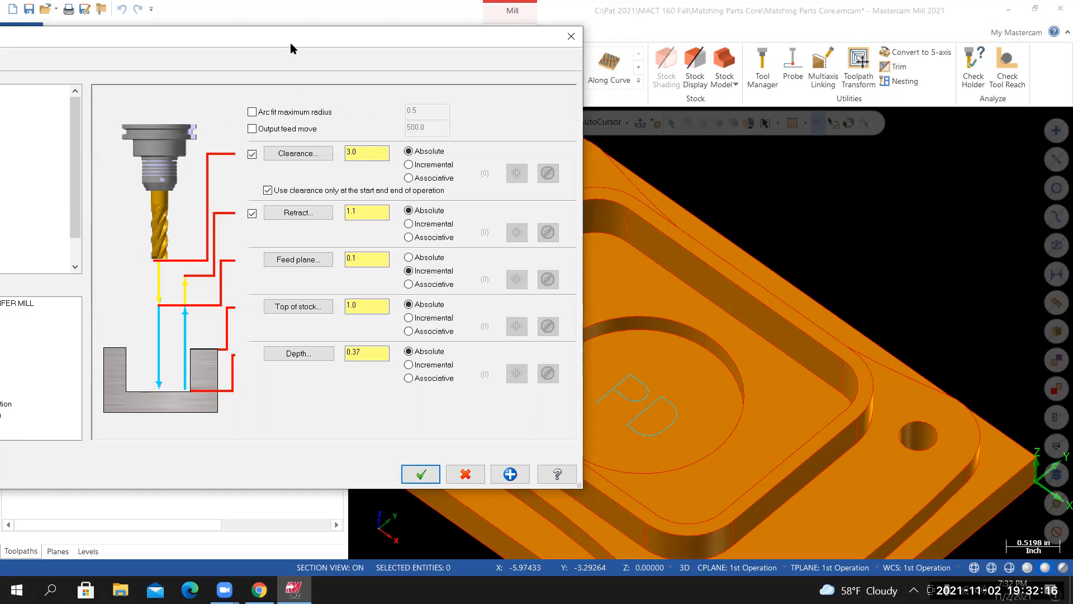
drag(287, 36, 536, 34)
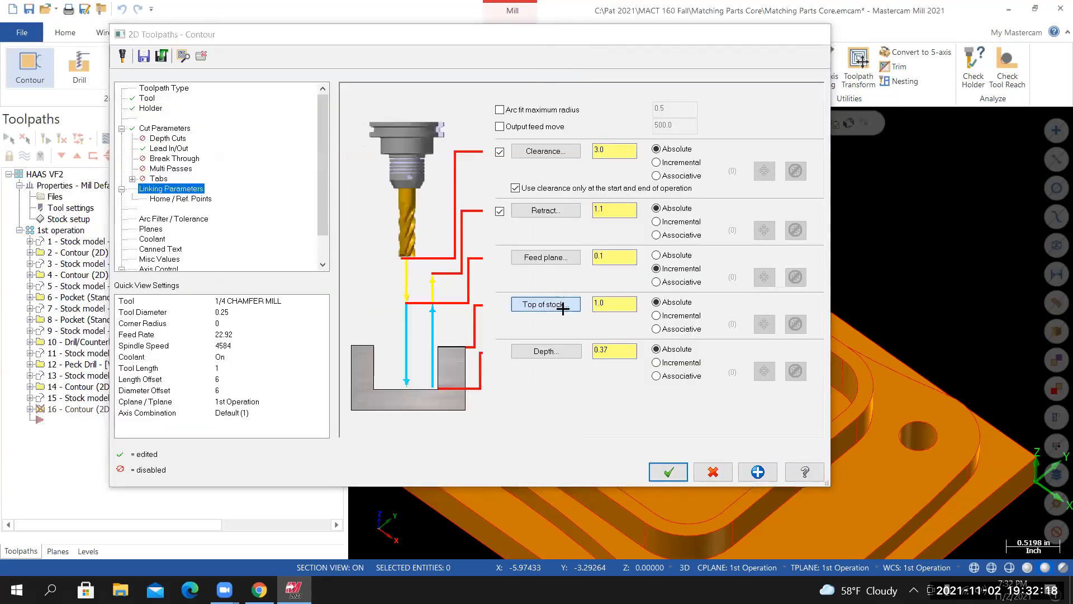
click(521, 302)
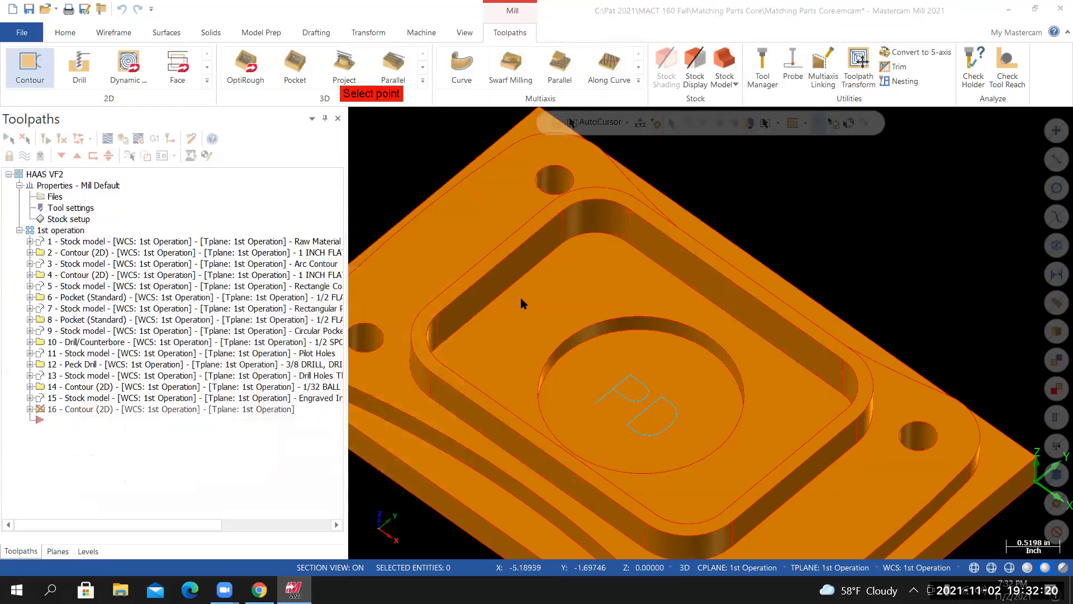
click(521, 301)
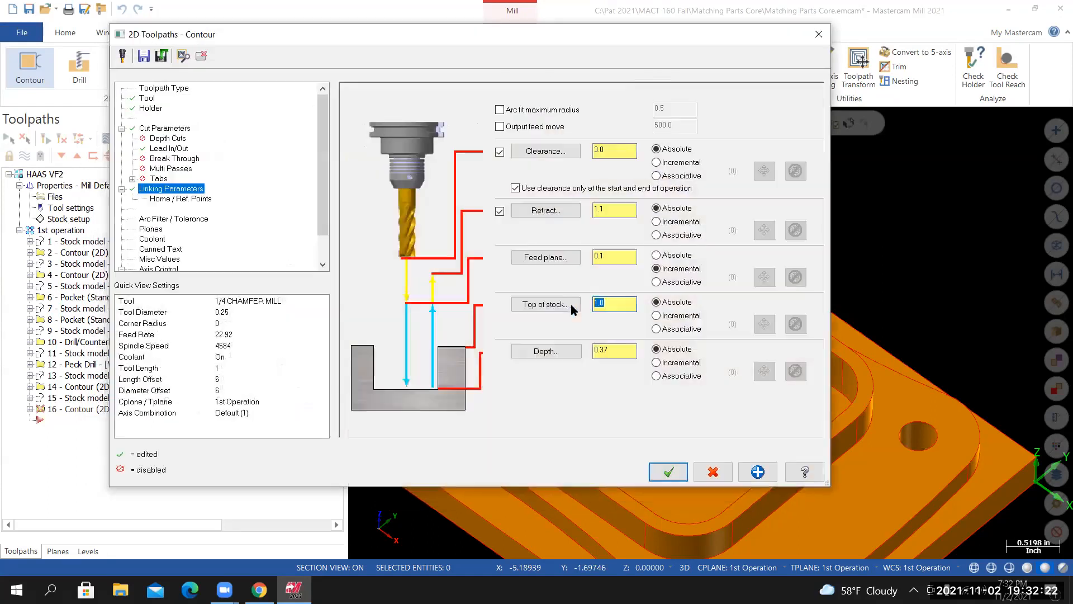
click(656, 315)
Set the chamfer contour's depth to incremental 0.0 and accept the toolpath parameters to generate the operation
drag(621, 349, 588, 357)
text(2)
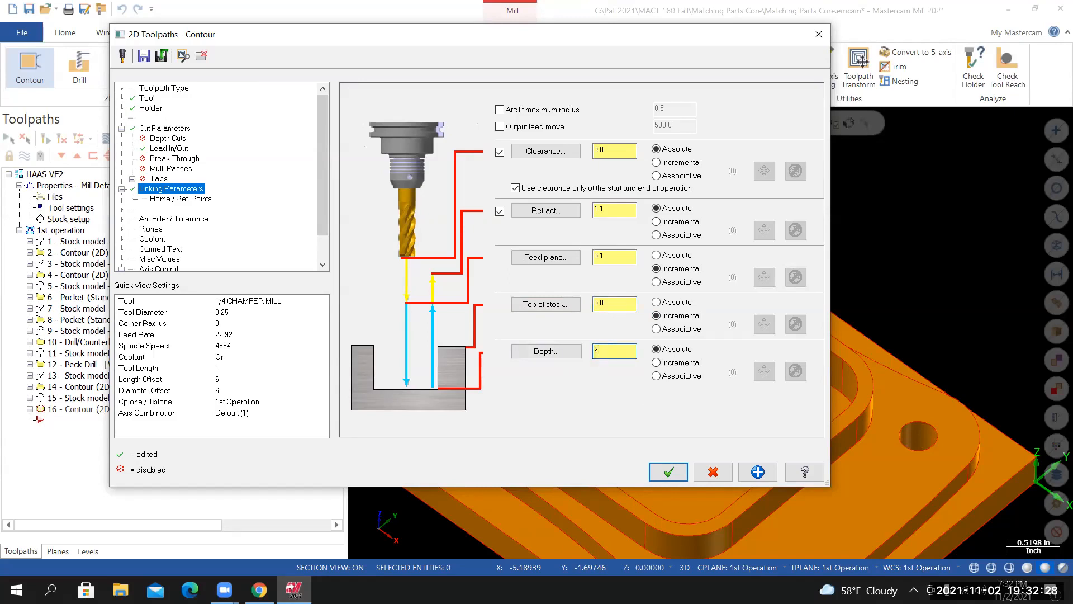
key(BackSpace)
text(0)
click(656, 362)
drag(732, 35, 615, 32)
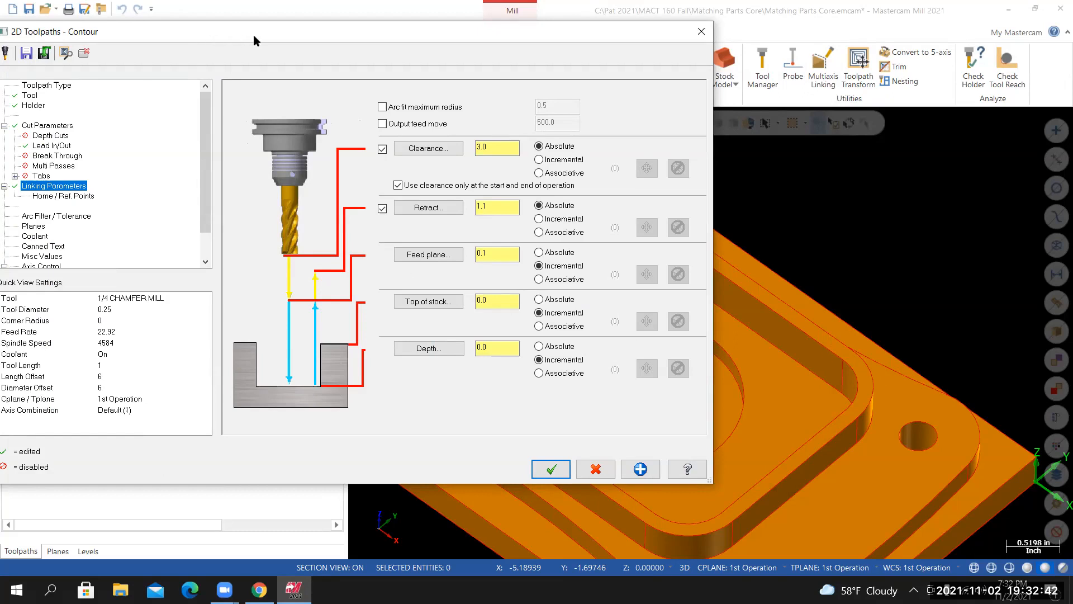
drag(254, 37, 371, 43)
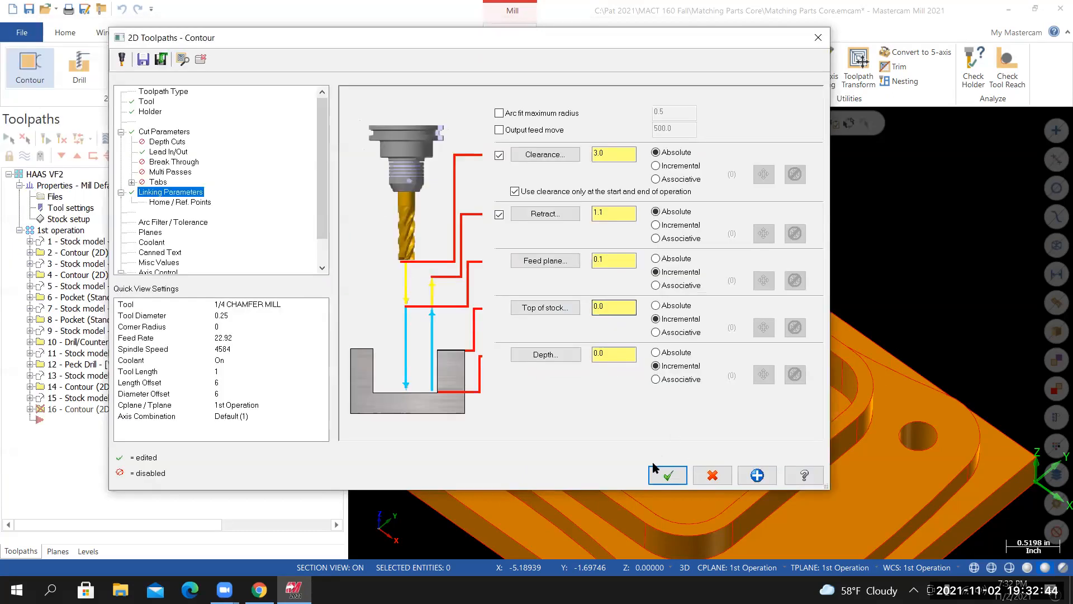
click(679, 477)
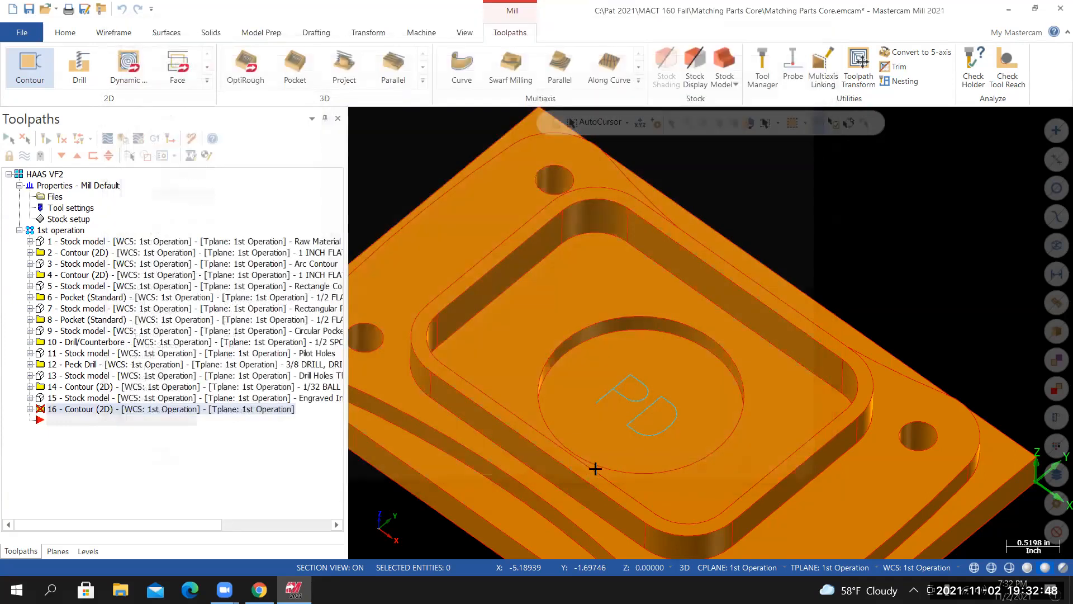
Examine the 2D chamfer toolpath along the part's outer, step and pocket edges from several angles
middle_drag(641, 431, 502, 421)
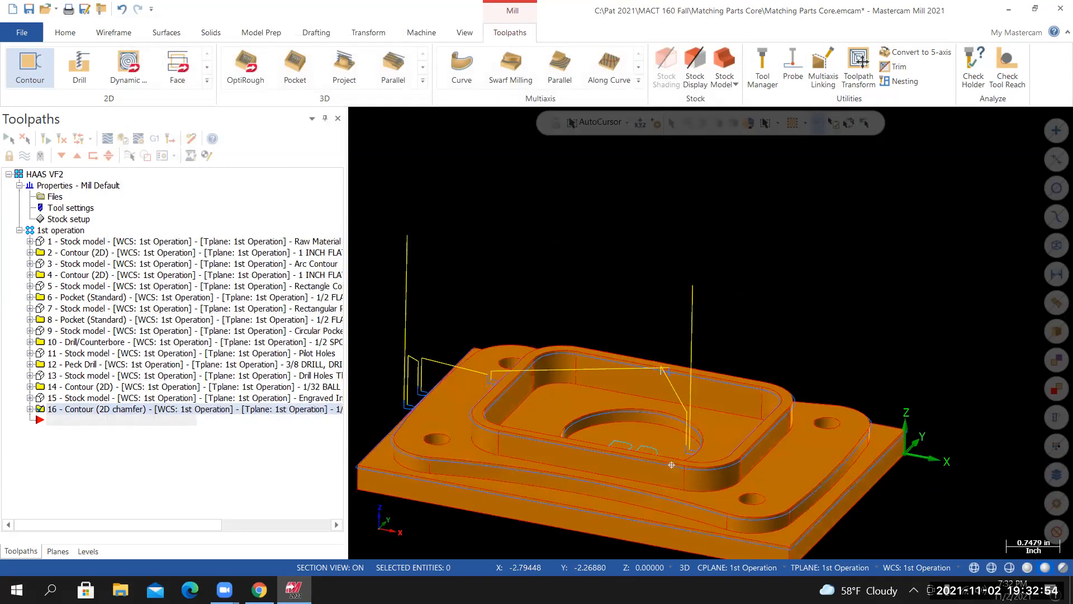
scroll(671, 465, up, 2)
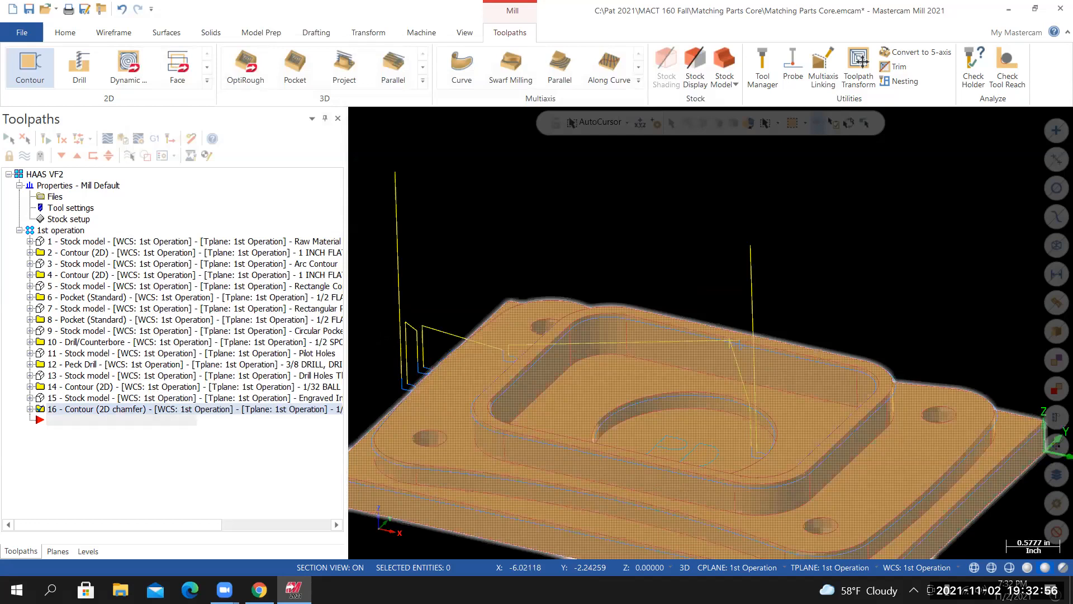
scroll(435, 412, up, 1)
middle_drag(436, 412, 429, 445)
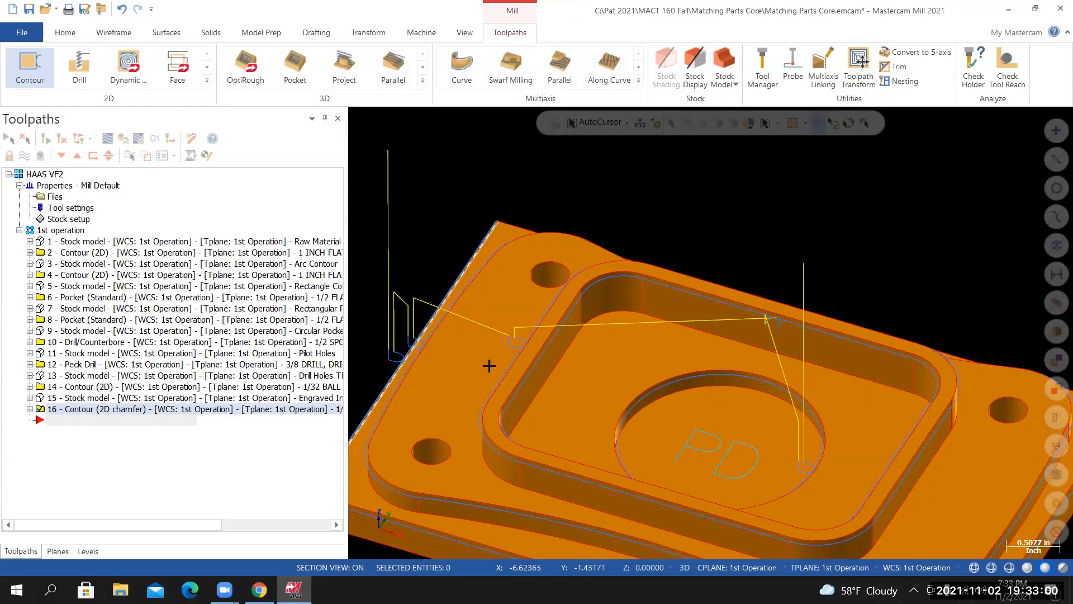
mouse_move(481, 379)
middle_down()
mouse_move(462, 400)
mouse_move(447, 314)
mouse_move(443, 350)
mouse_move(426, 341)
middle_up()
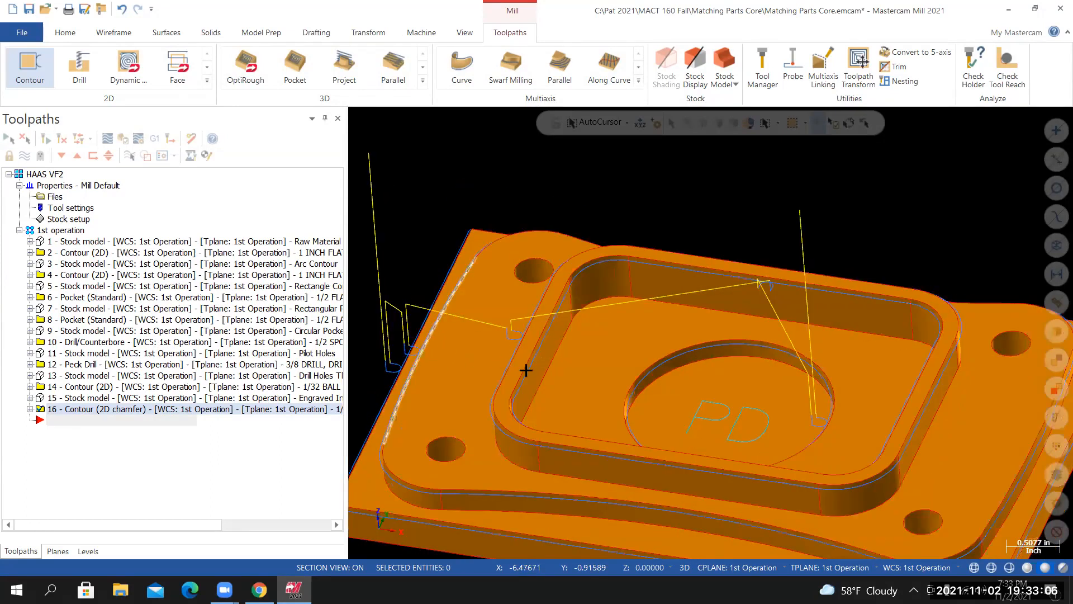
mouse_move(471, 383)
middle_down()
mouse_move(557, 341)
mouse_move(544, 346)
mouse_move(585, 360)
middle_up()
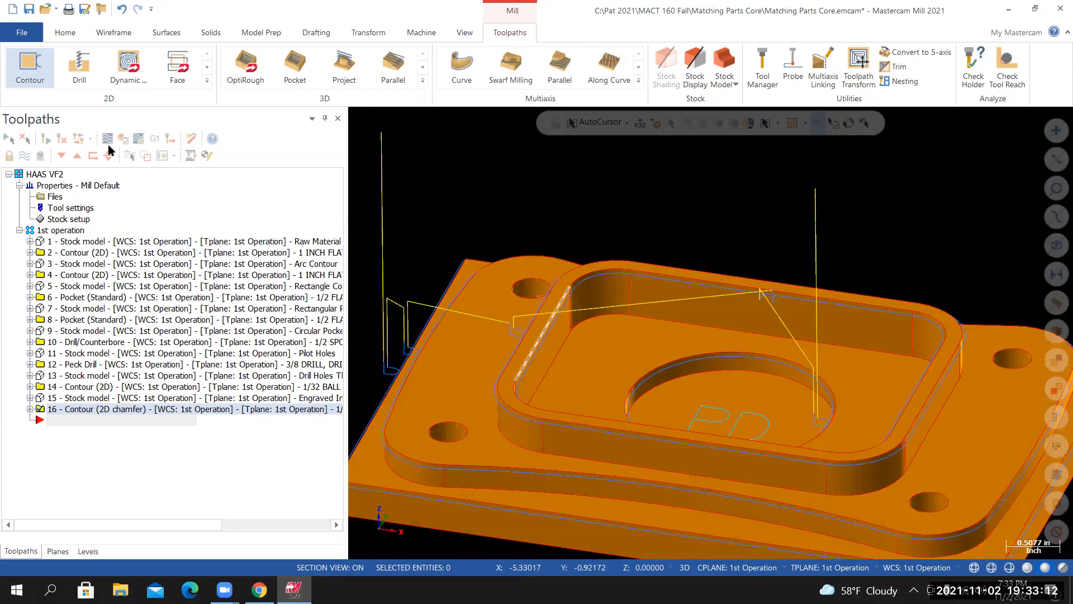
Backplot the 2D chamfer contour with rapid moves displayed, examine the tool motion around the part, and close the backplot
scroll(500, 323, down, 1)
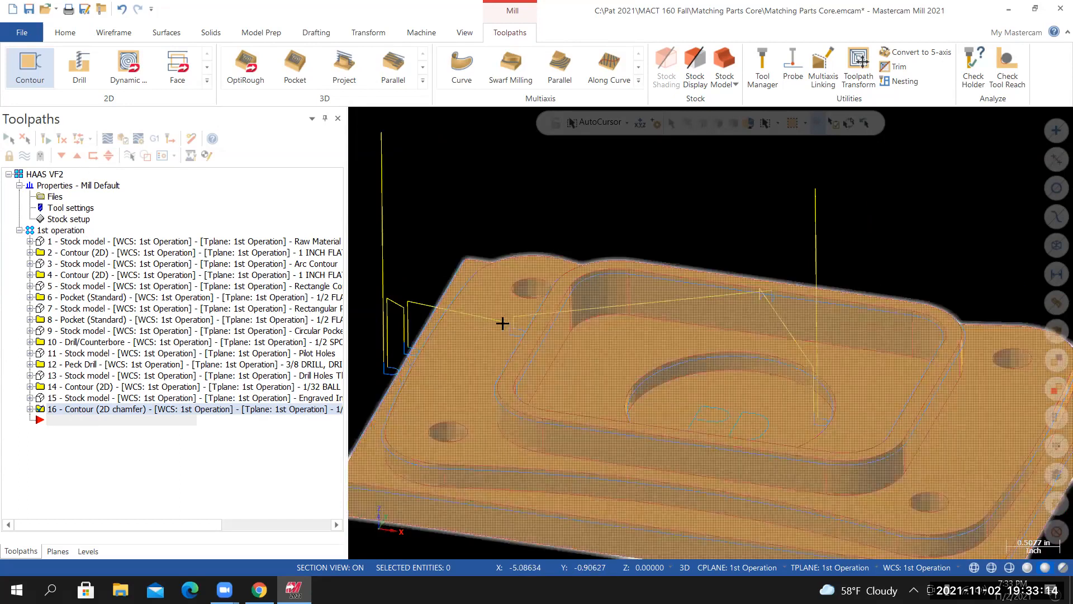
key(r)
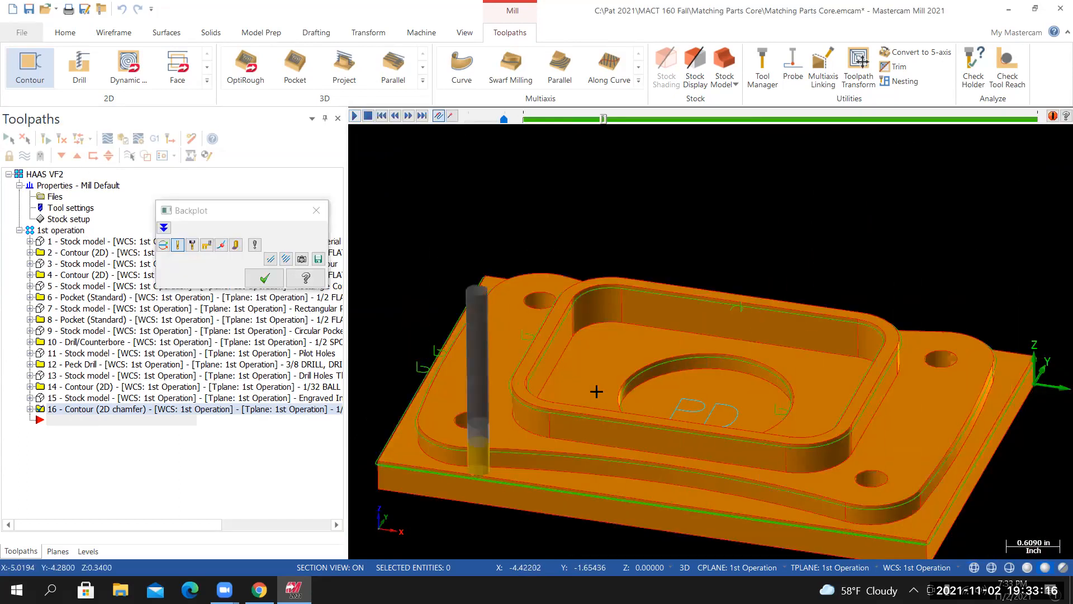
middle_drag(596, 391, 598, 391)
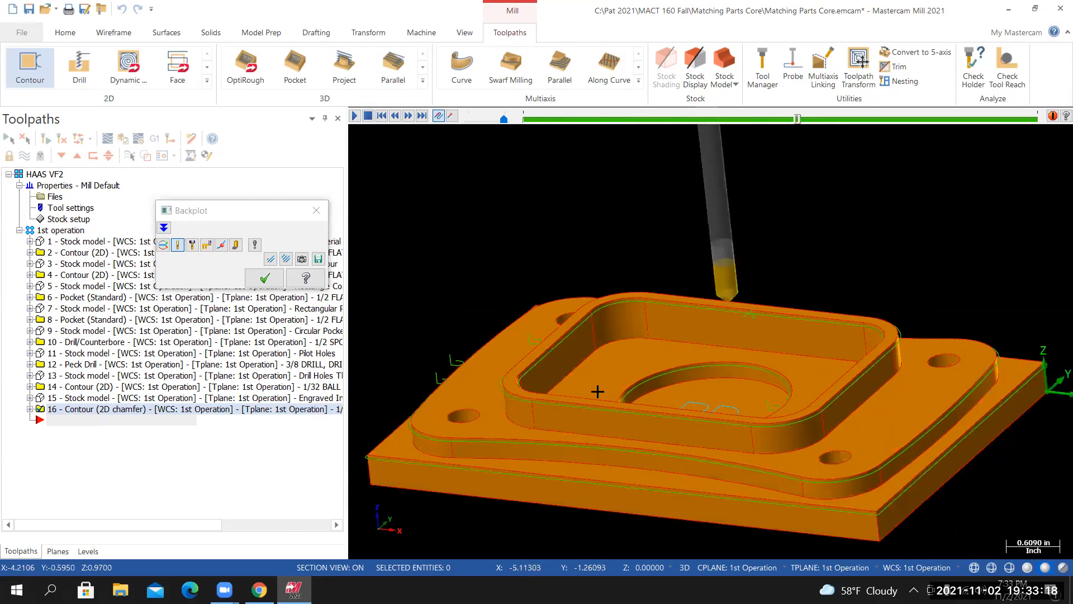
click(207, 245)
middle_drag(549, 372, 661, 376)
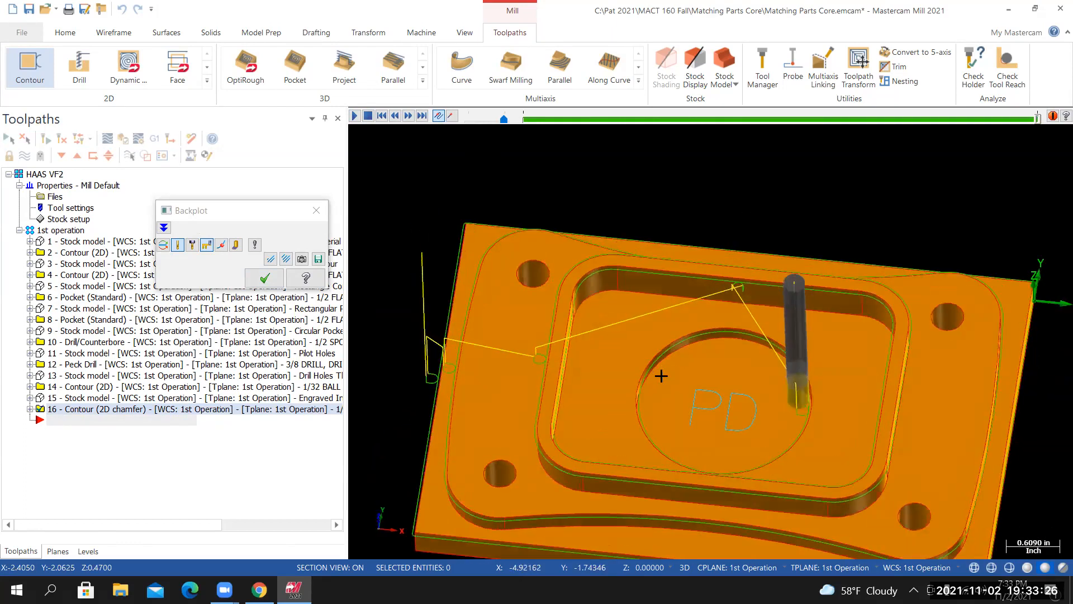
middle_drag(597, 379, 551, 375)
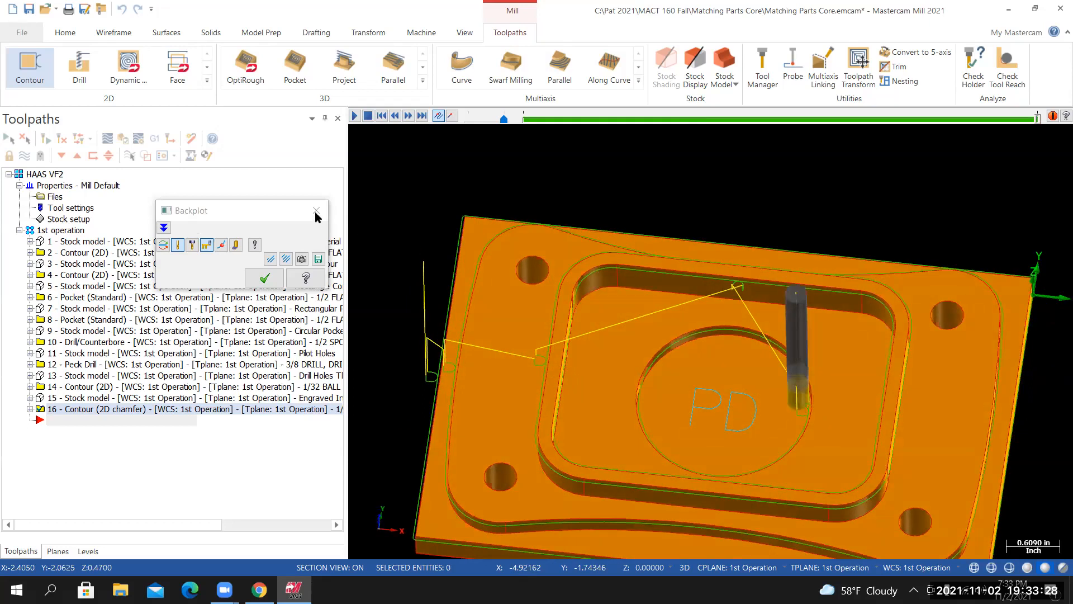
middle_drag(726, 401, 765, 380)
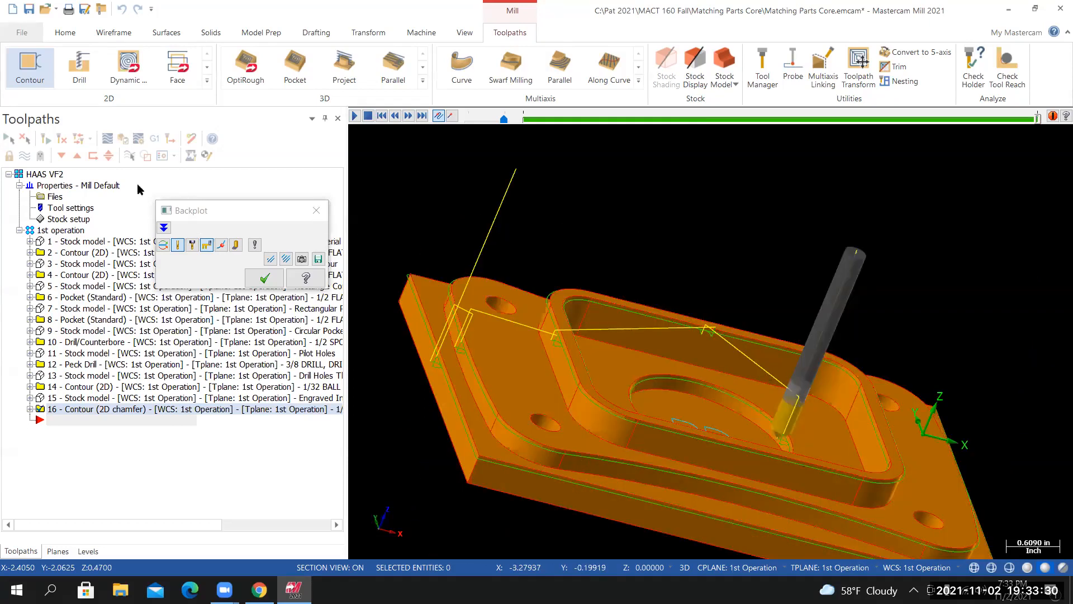
key(Escape)
Hide the chamfer toolpath display and save the part file with the model in isometric view
click(25, 157)
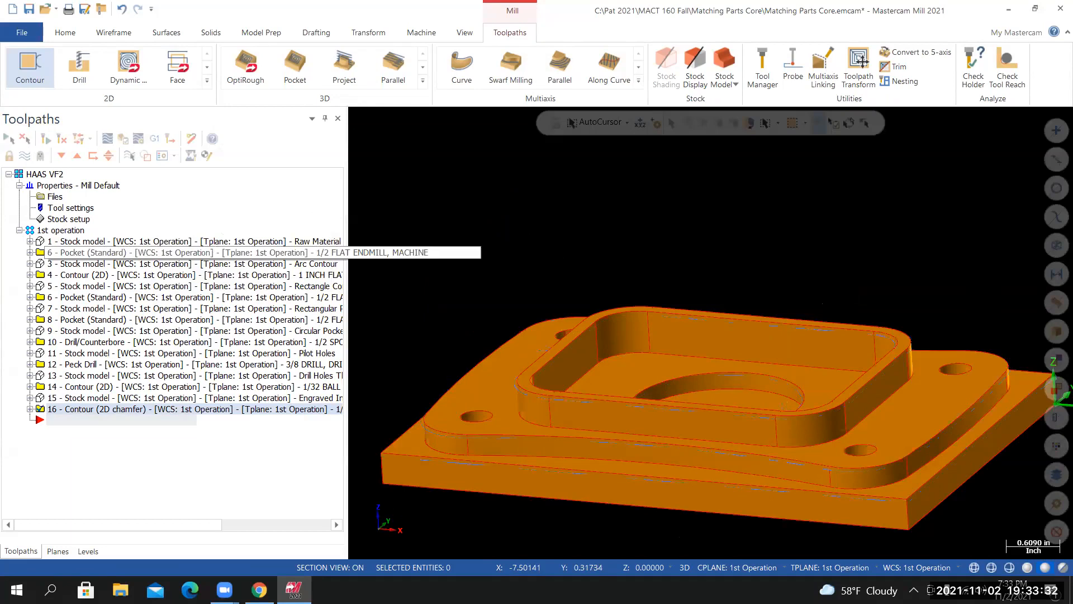
middle_drag(523, 370, 580, 384)
key(alt+7)
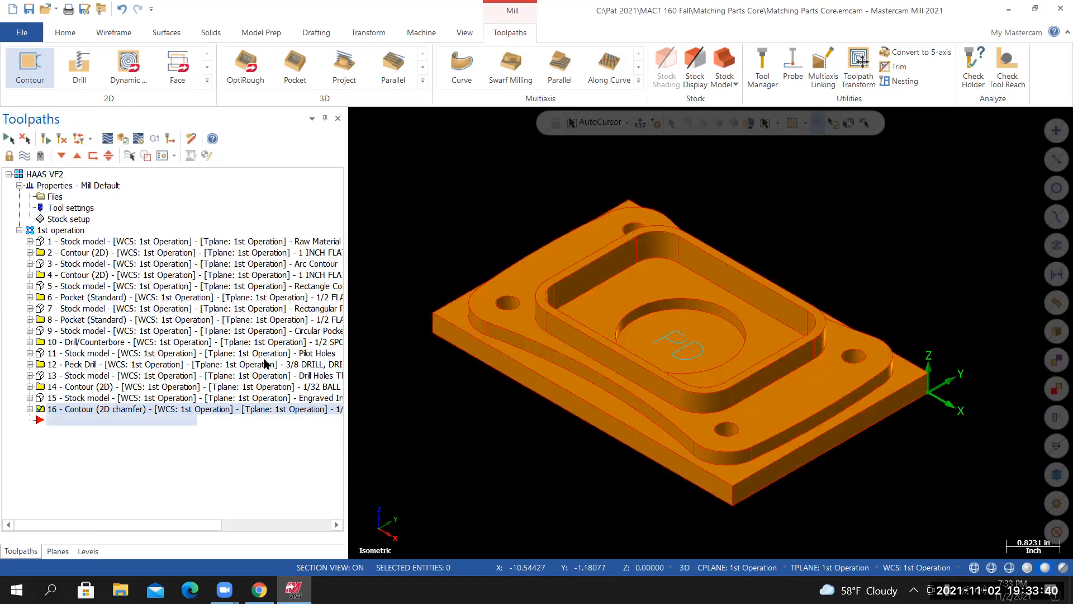
Verify all toolpaths in the 1st operation group with Color Loop on, and examine the chamfered edges of the raised rectangular rim
click(59, 231)
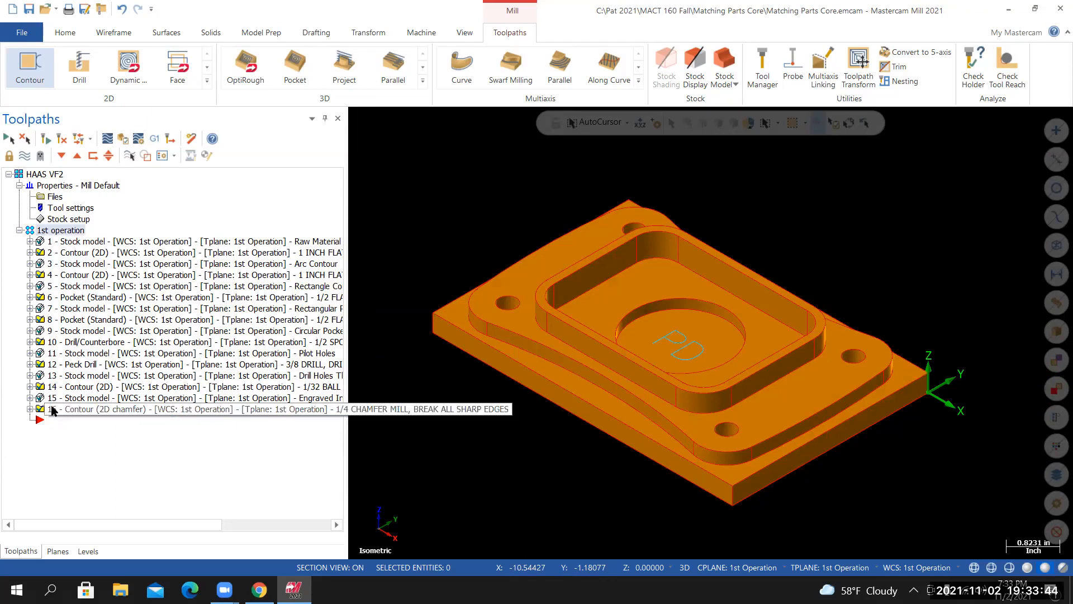
click(123, 139)
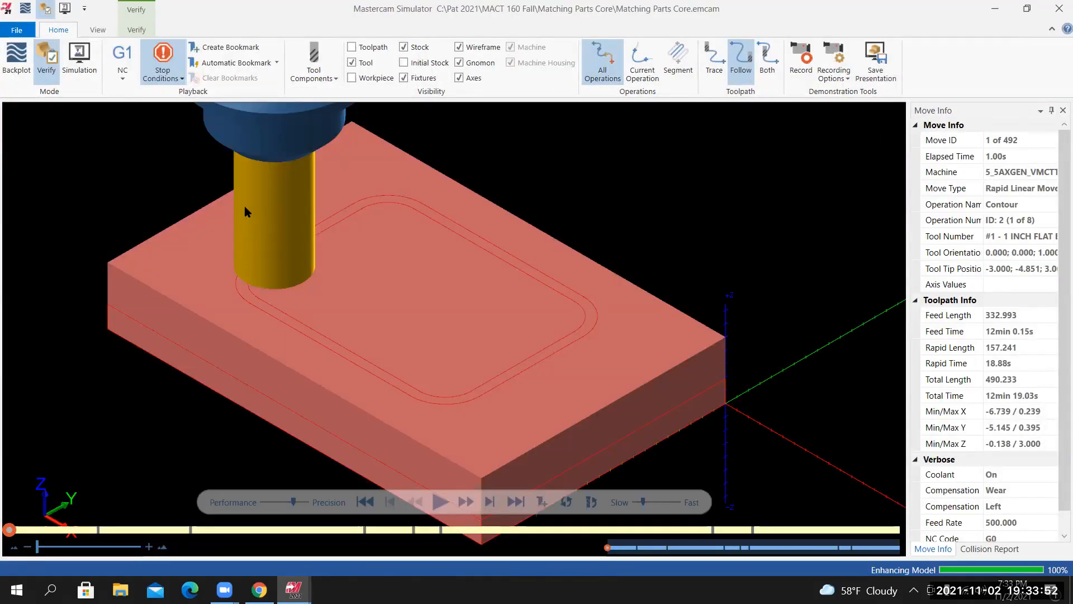
click(134, 31)
click(12, 56)
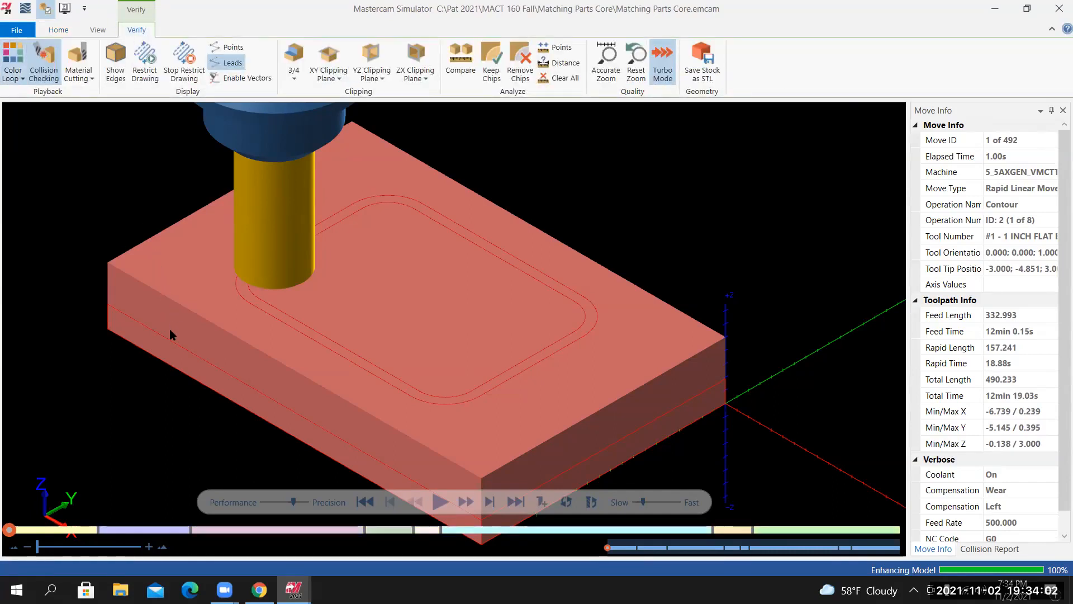
click(441, 502)
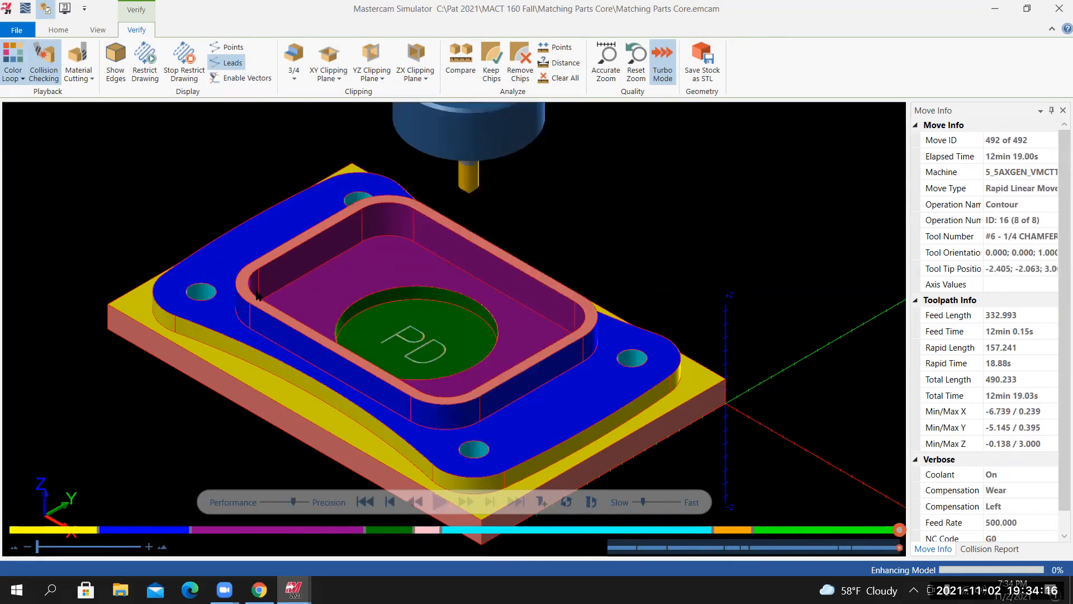
scroll(258, 295, up, 6)
scroll(171, 270, down, 8)
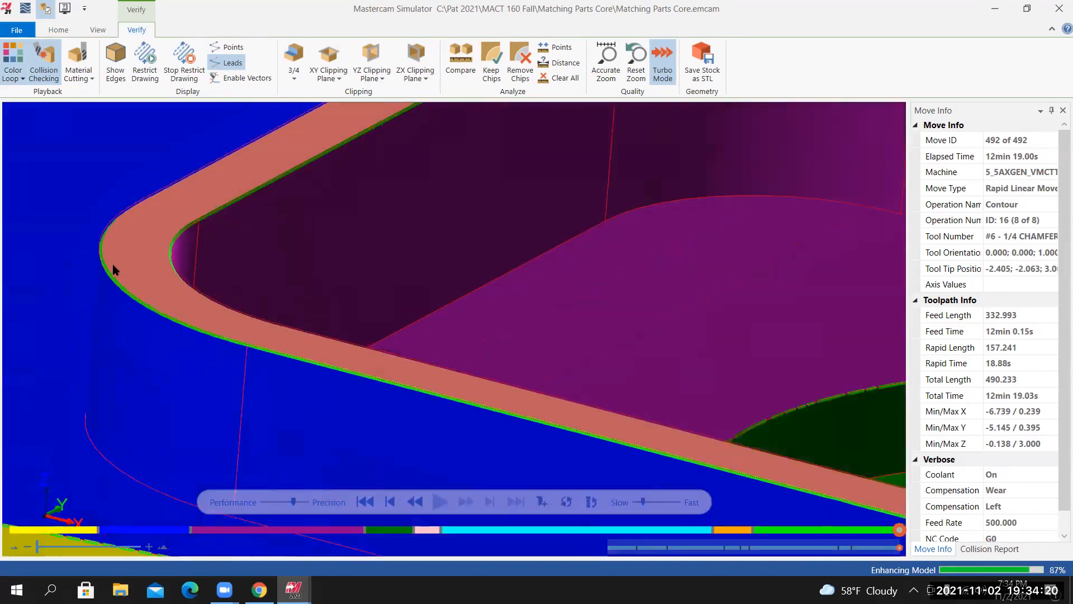
Examine the chamfered edges of the raised rim, outer arc profile and pockets on the verified stock from several angles
scroll(113, 267, up, 5)
scroll(161, 297, down, 10)
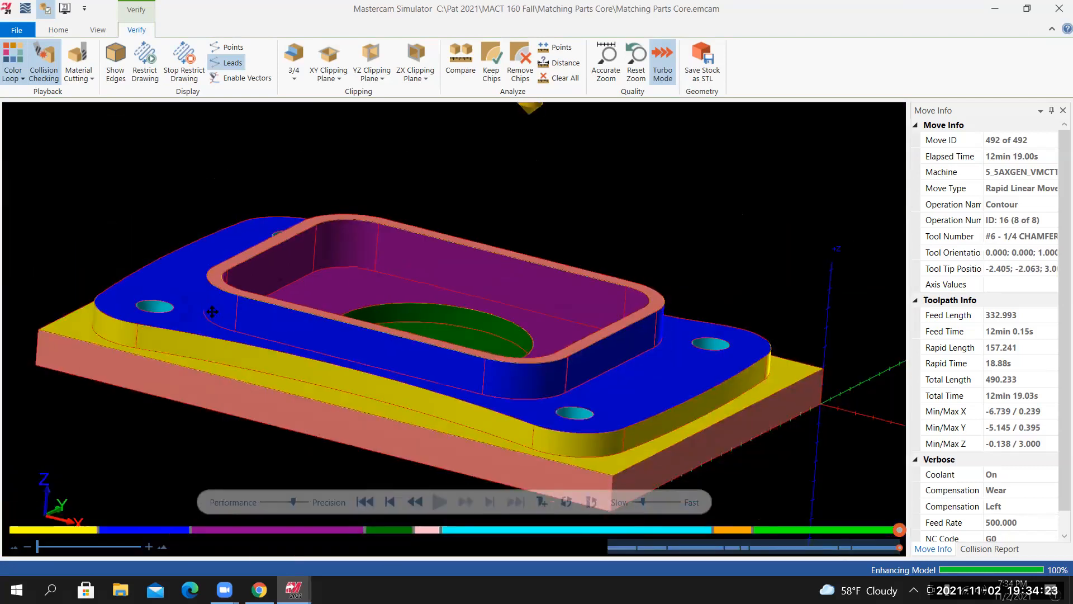
middle_drag(225, 309, 138, 408)
scroll(139, 412, up, 6)
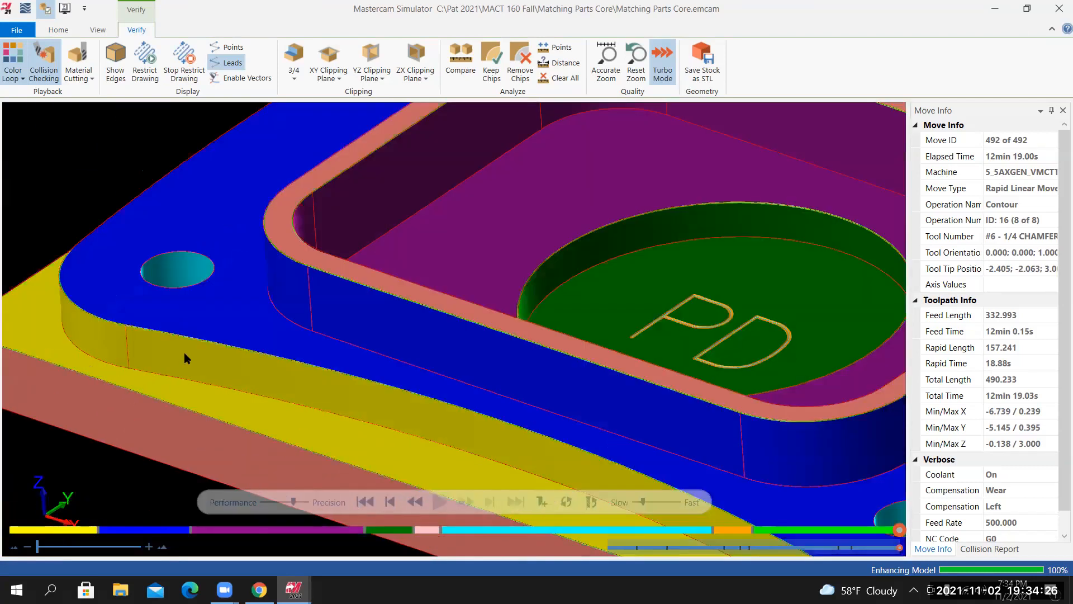
scroll(503, 244, down, 6)
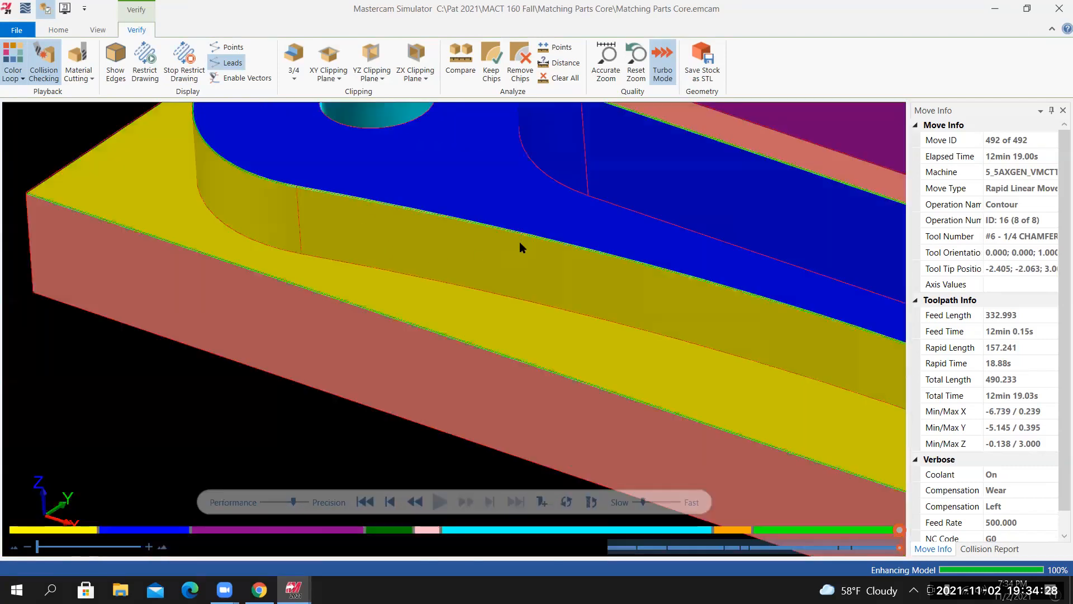
scroll(475, 235, up, 6)
middle_drag(445, 245, 475, 223)
scroll(477, 226, down, 6)
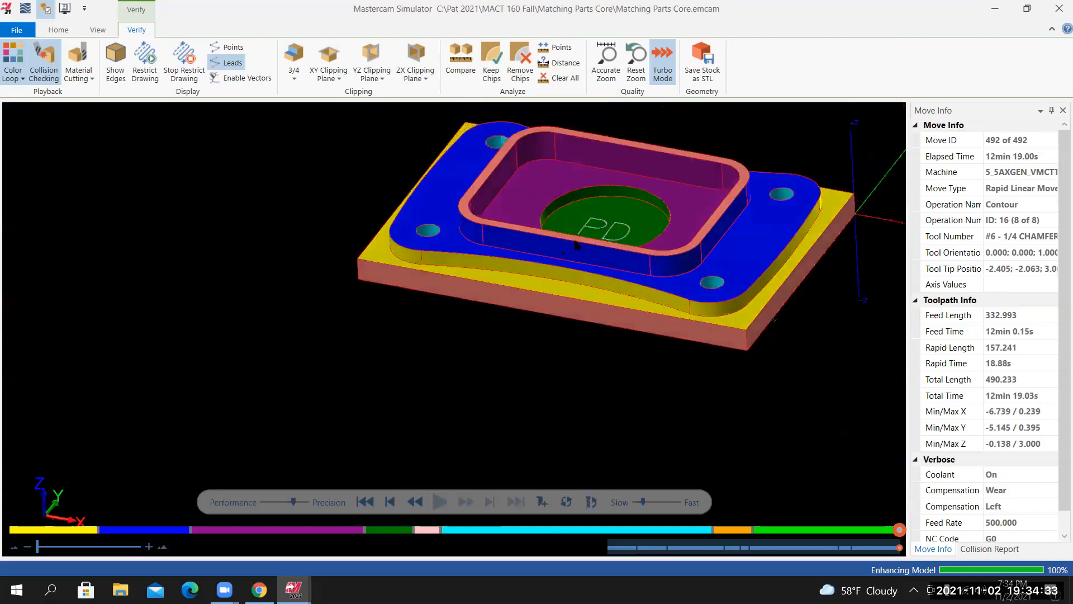
middle_drag(576, 244, 600, 227)
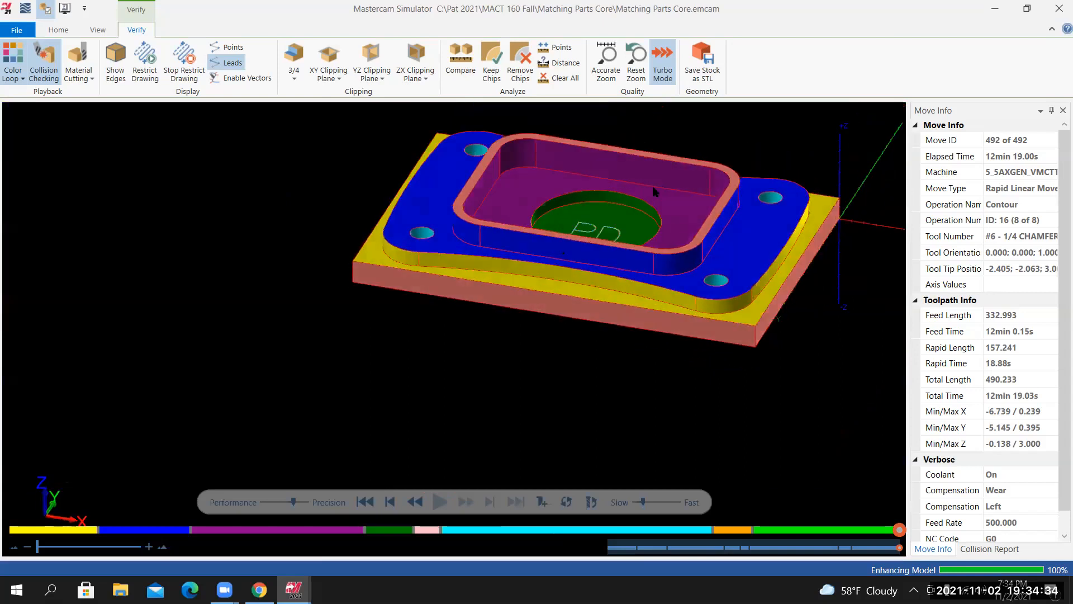
scroll(665, 182, up, 3)
scroll(726, 159, down, 5)
scroll(679, 289, up, 5)
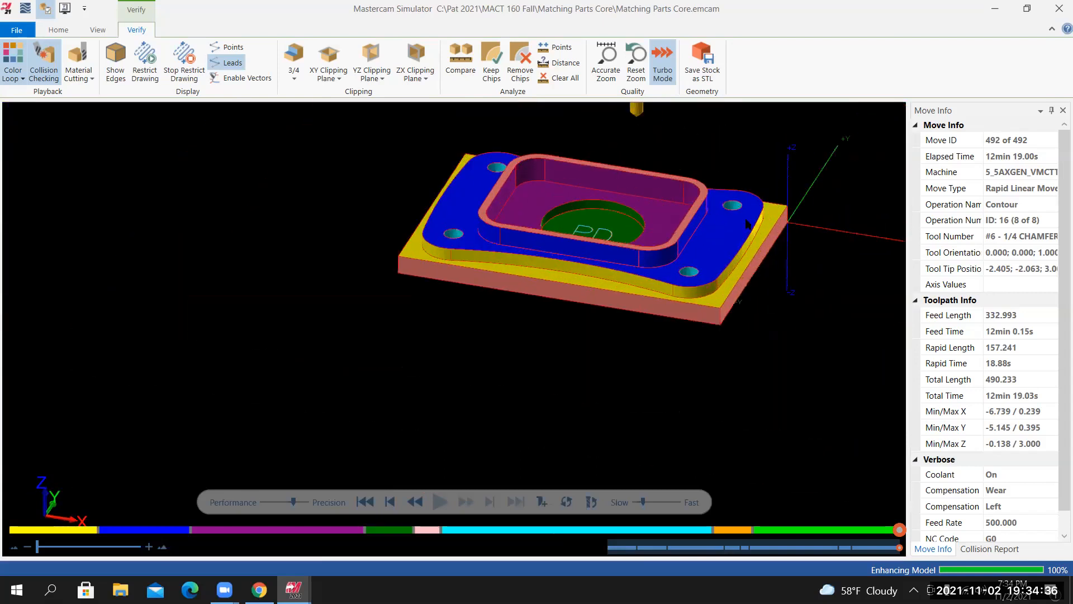
middle_drag(679, 289, 447, 203)
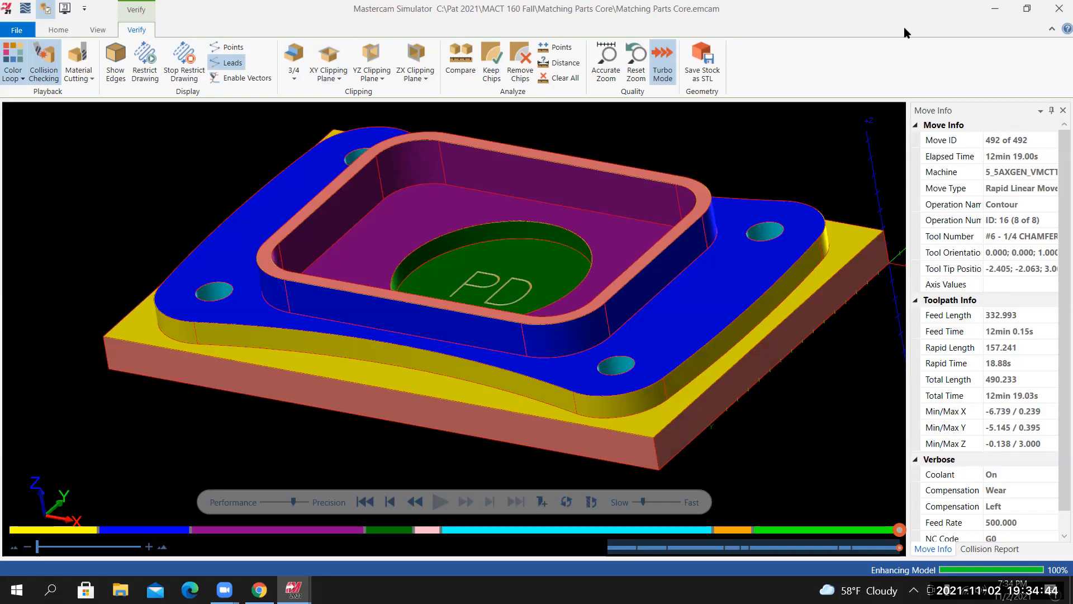
Save the verified stock as an STL file in the Matching Parts Core folder, adding "Finished Part" to the default file name
click(693, 78)
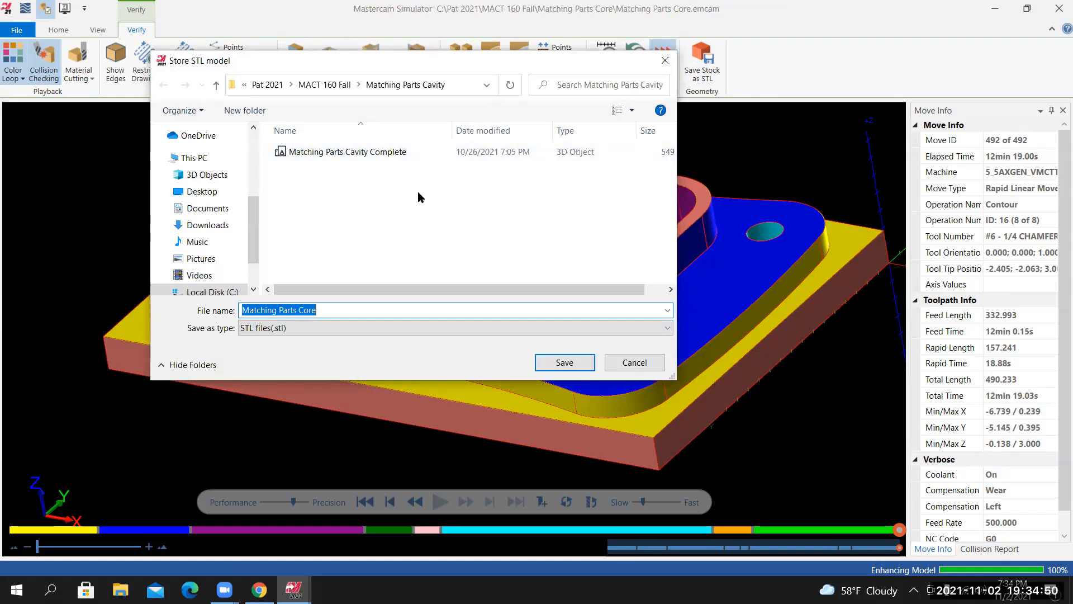
click(329, 85)
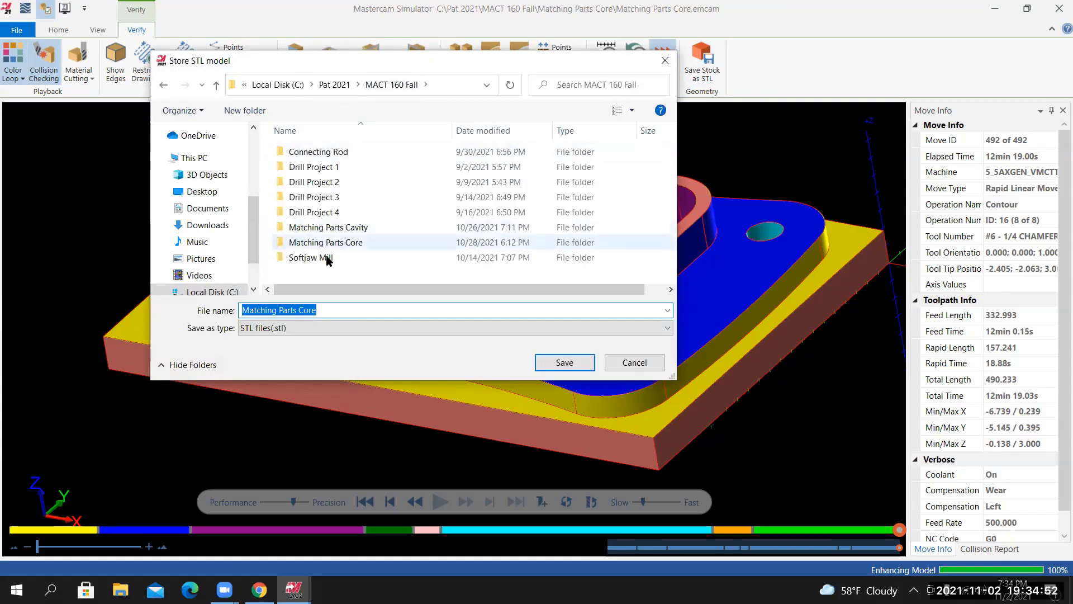
double_click(326, 242)
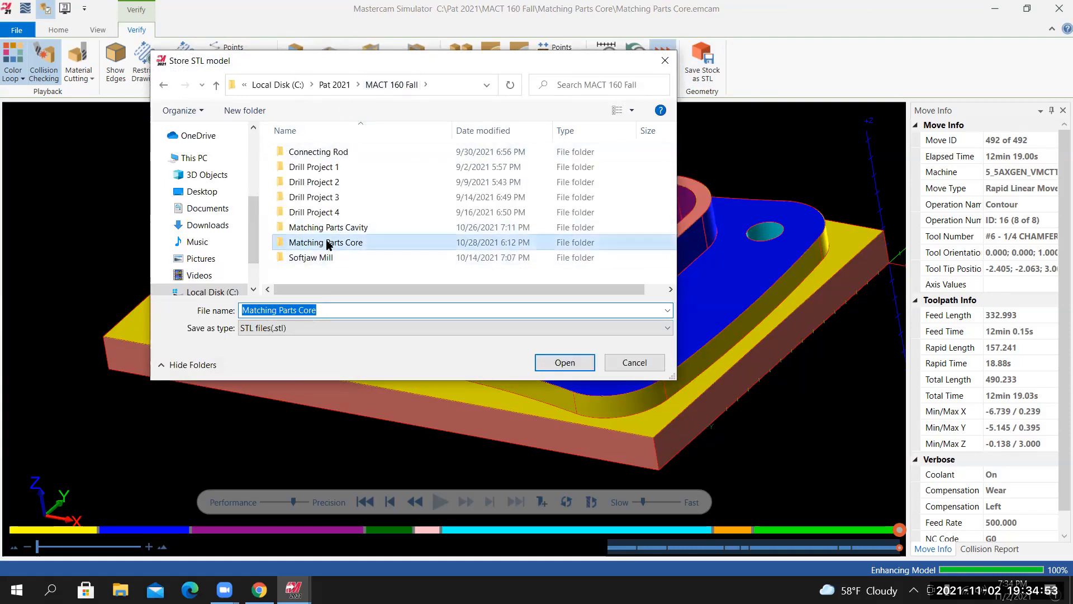
click(330, 314)
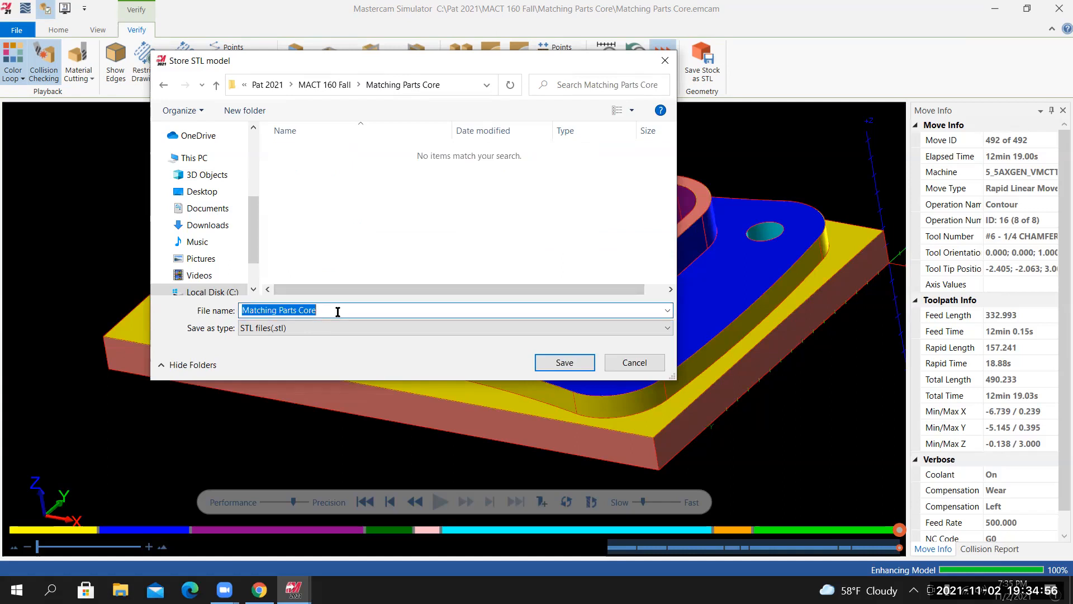
click(338, 311)
text(fIN)
key(BackSpace)
key(BackSpace)
key(BackSpace)
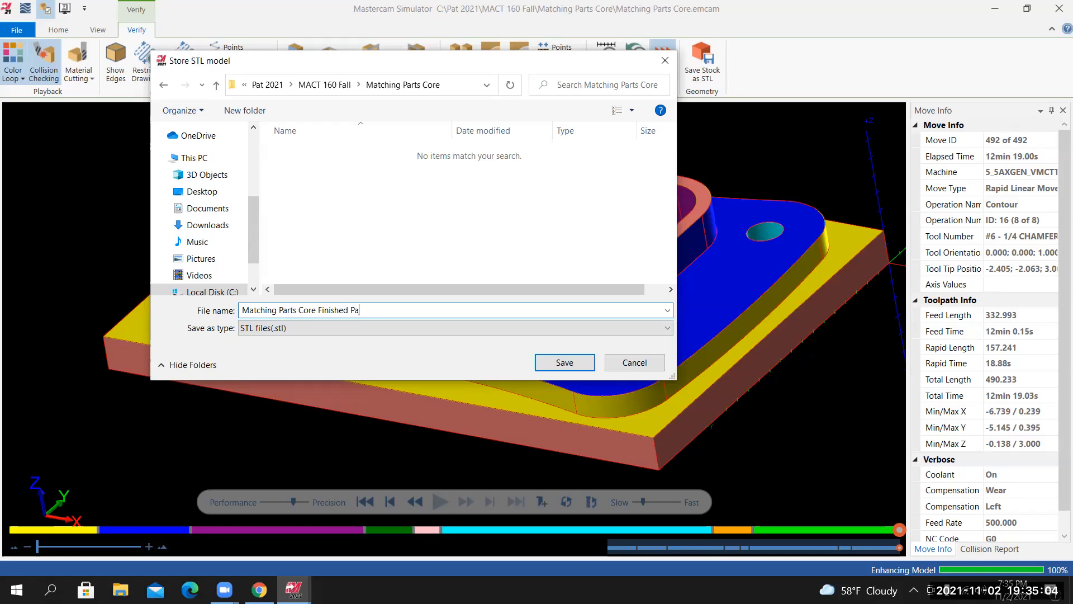
click(570, 363)
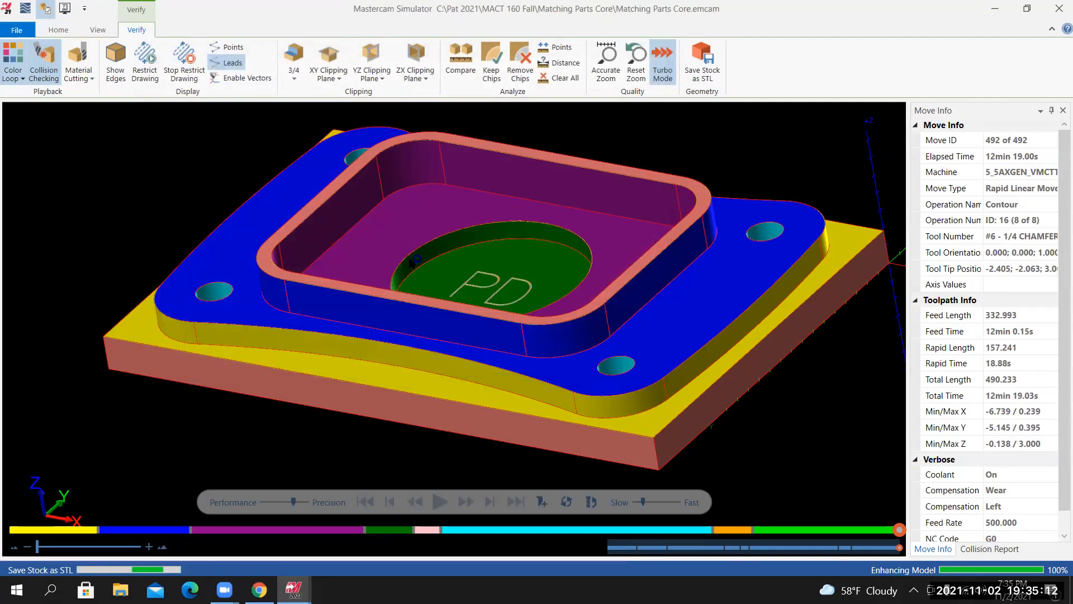
middle_drag(441, 281, 366, 250)
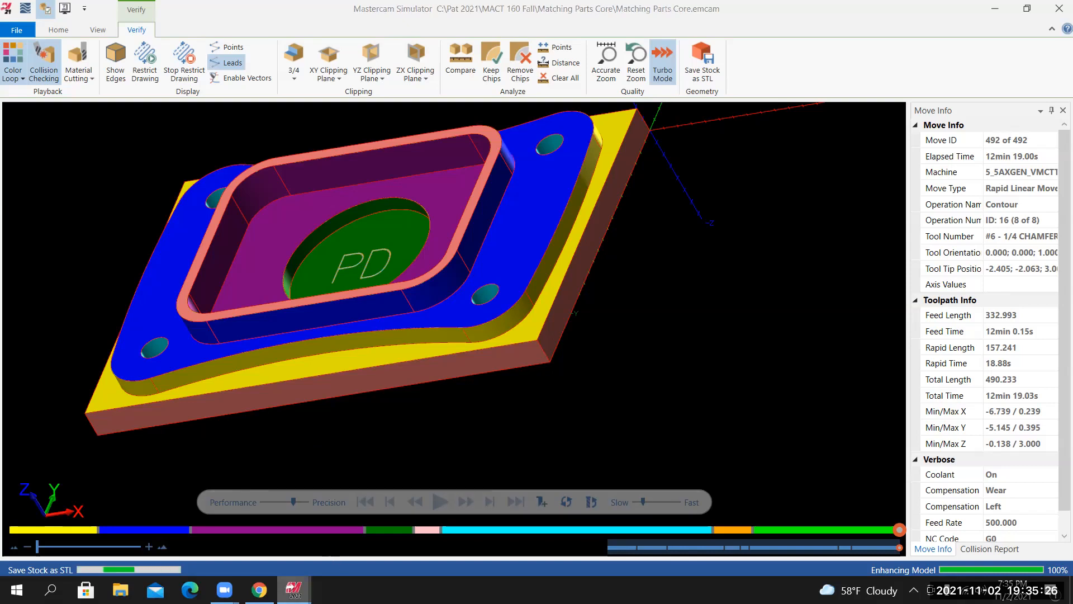
Switch to the Mastercam part window, set the model to isometric view and save the part file
mouse_move(293, 589)
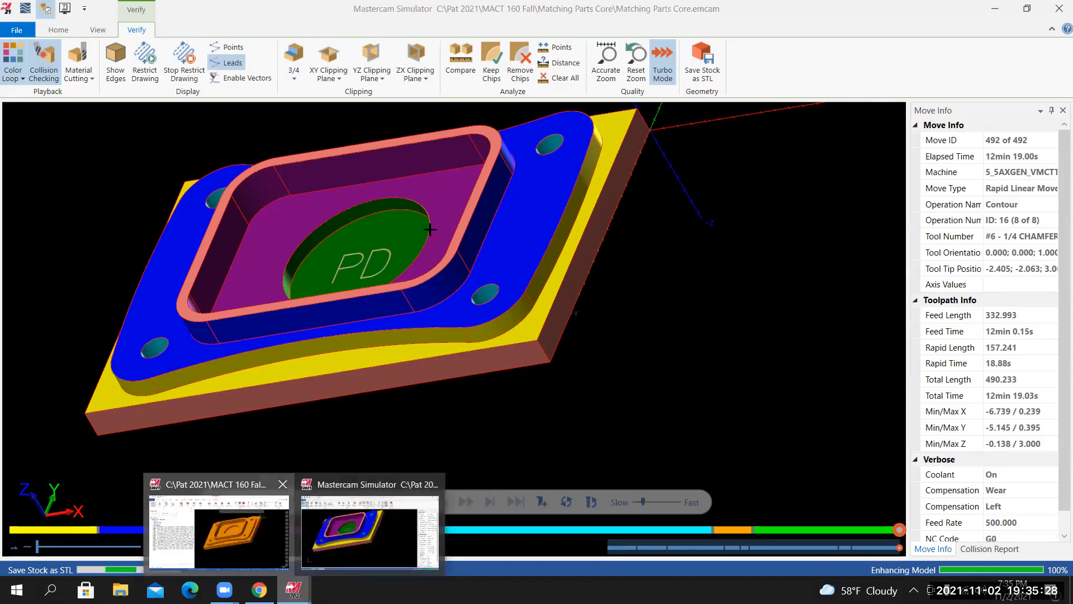
click(218, 531)
right_click(429, 229)
click(473, 356)
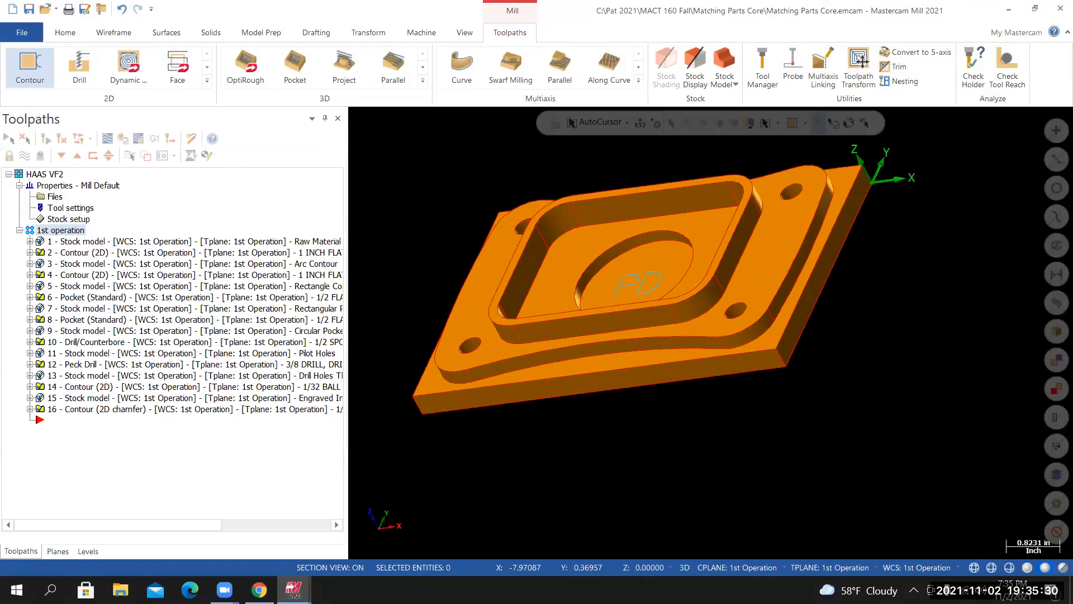
click(22, 32)
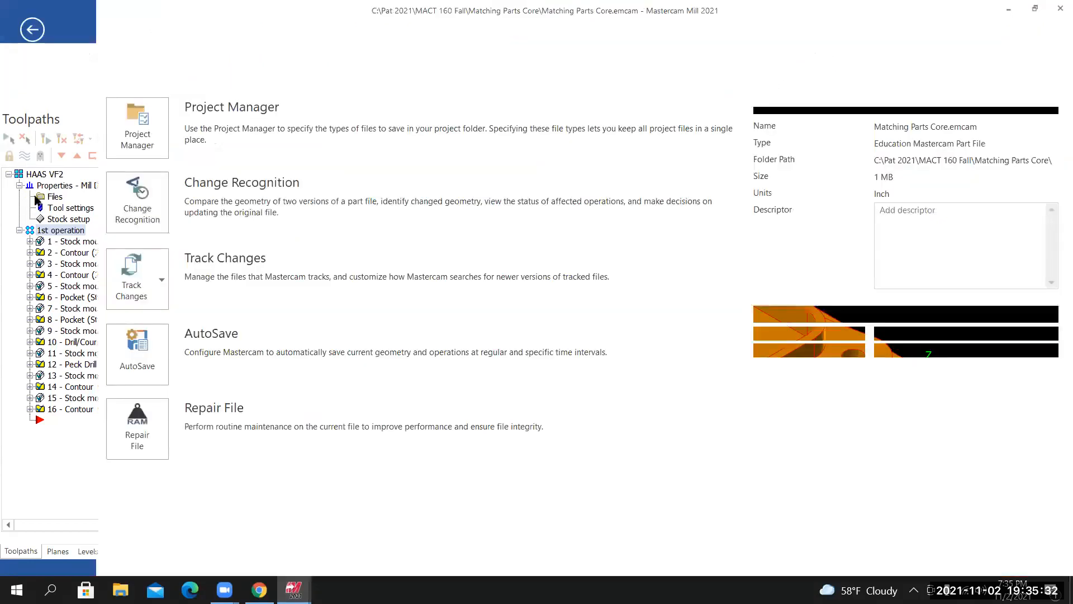
click(33, 174)
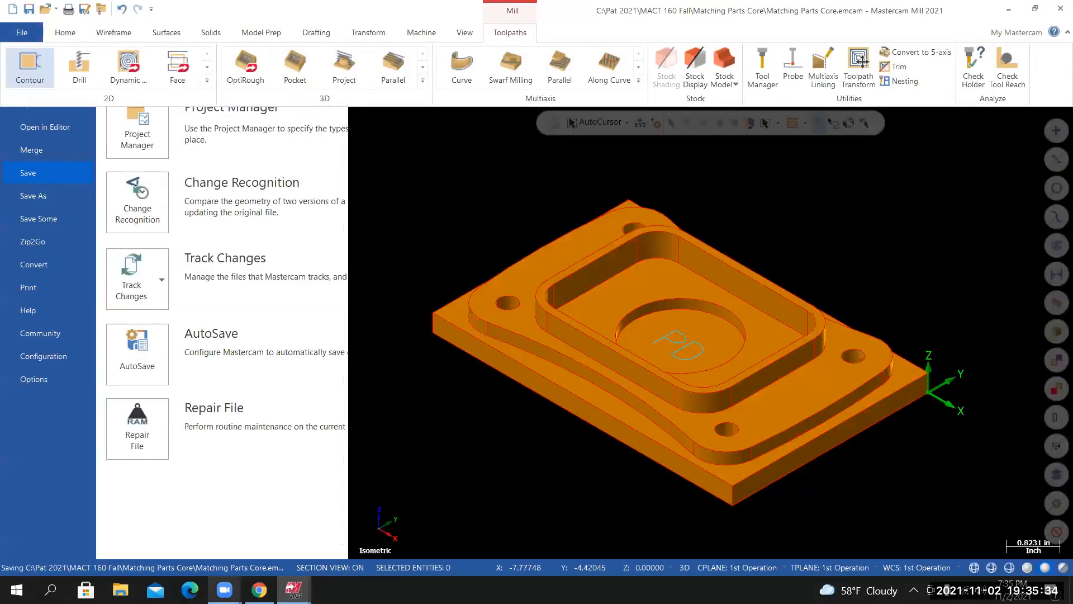
Switch to the assignment page in the browser and review the numbered toolpath steps through Step 11
key(alt+Tab)
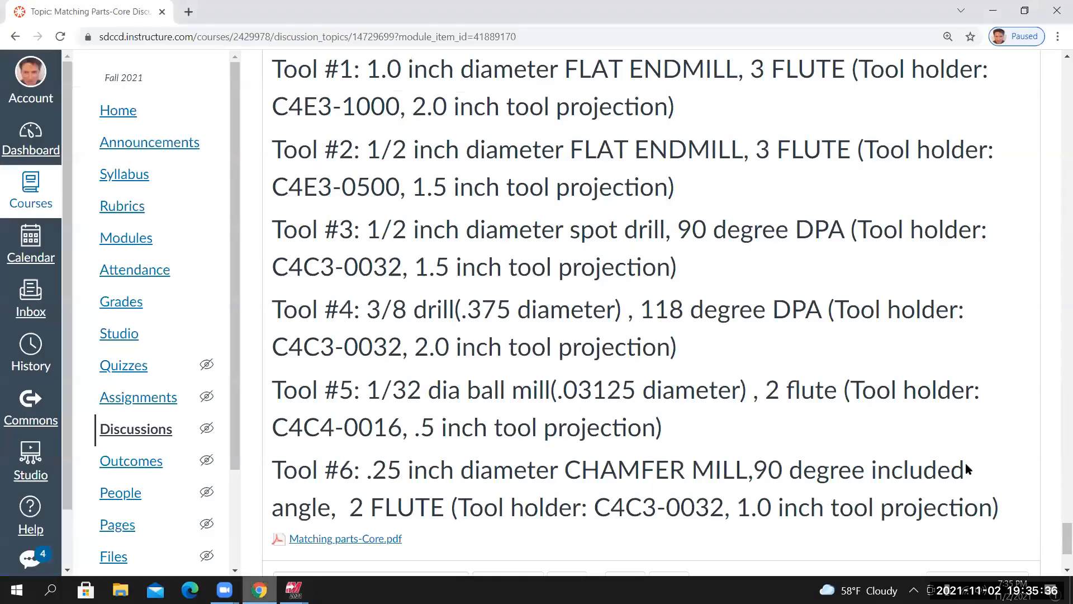
scroll(965, 463, up, 10)
scroll(1058, 496, up, 20)
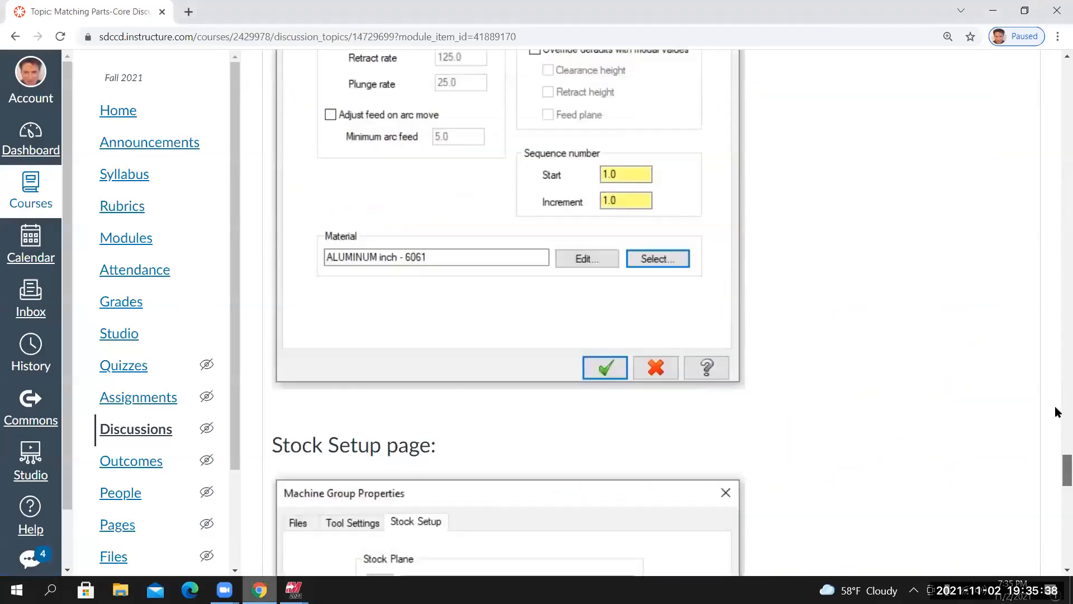
scroll(363, 442, up, 8)
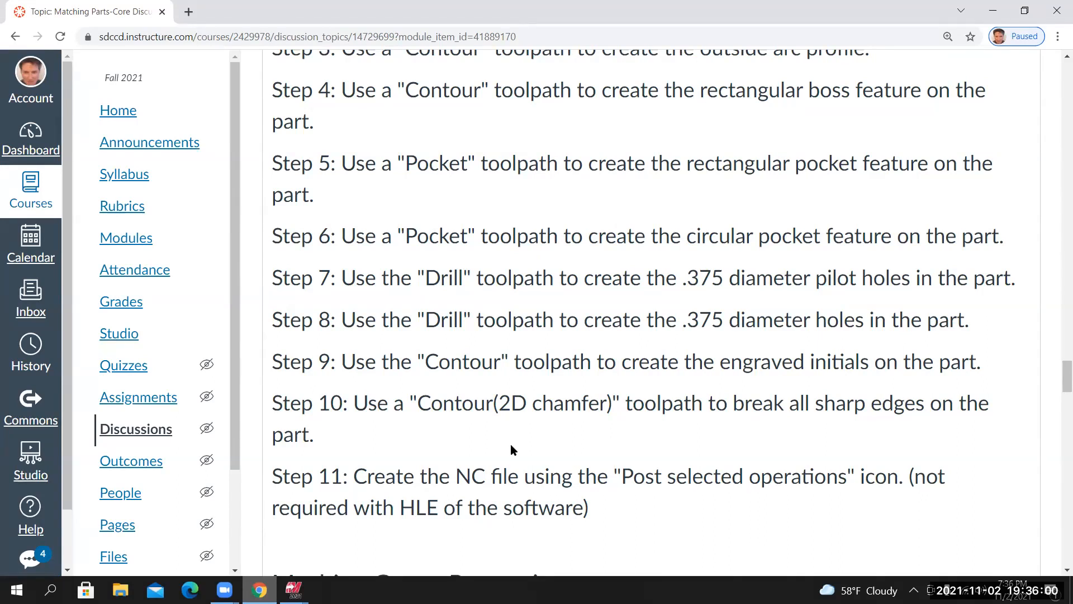
Return to the Mastercam part and post the 1st operation toolpaths with NC and NCI output, saving both files as Matching Parts Core
click(294, 590)
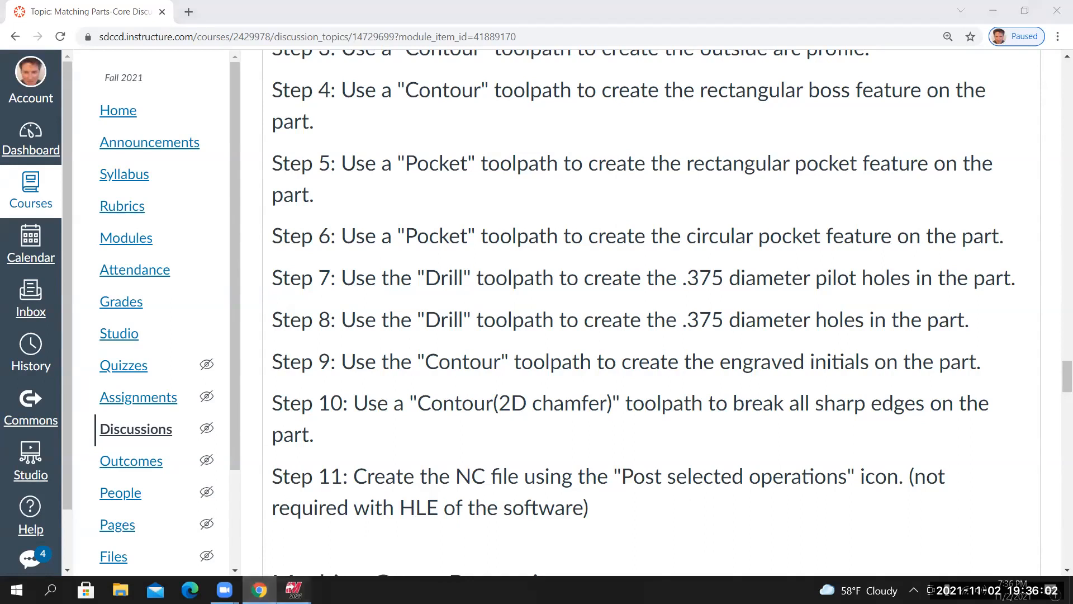
click(231, 526)
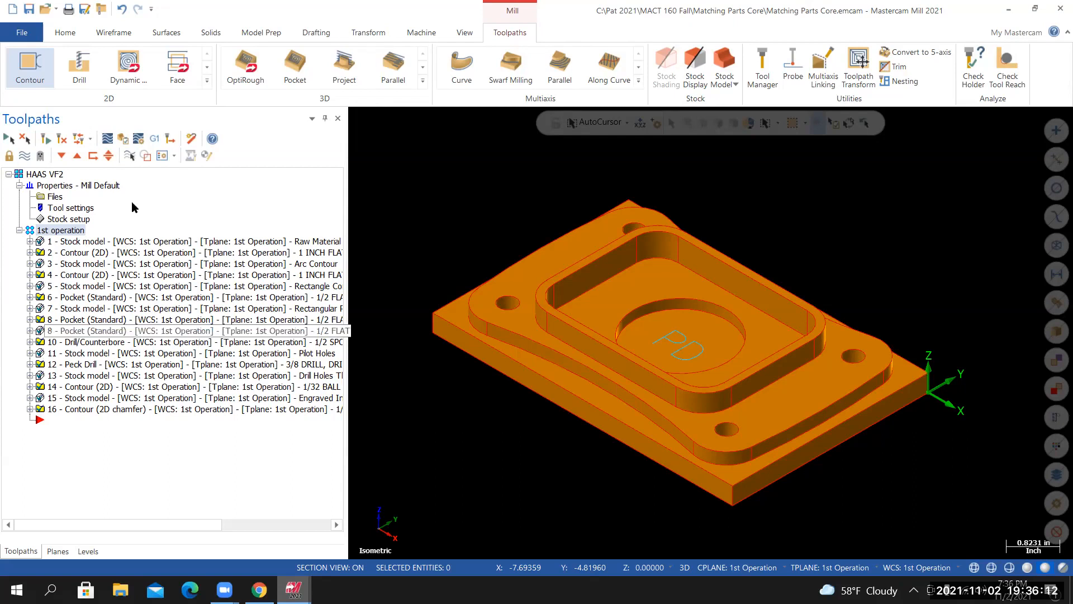
click(154, 139)
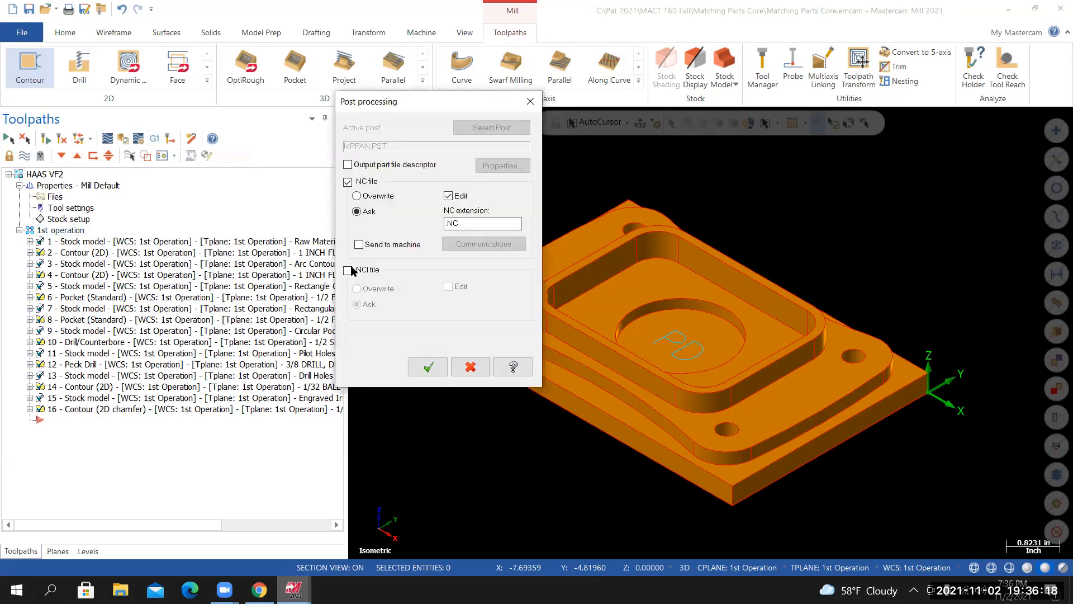
click(348, 272)
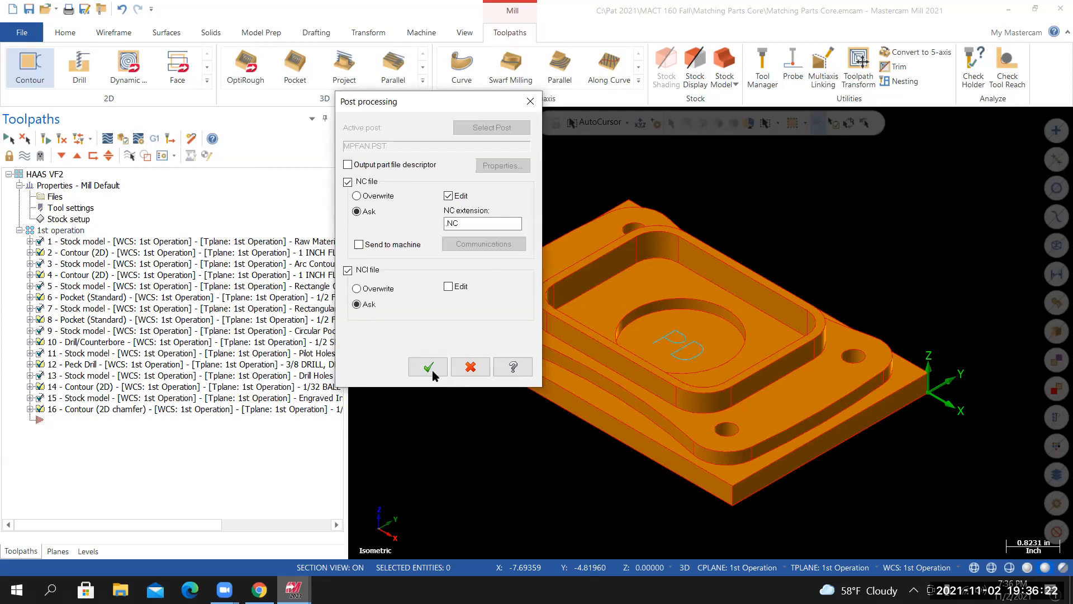
click(428, 368)
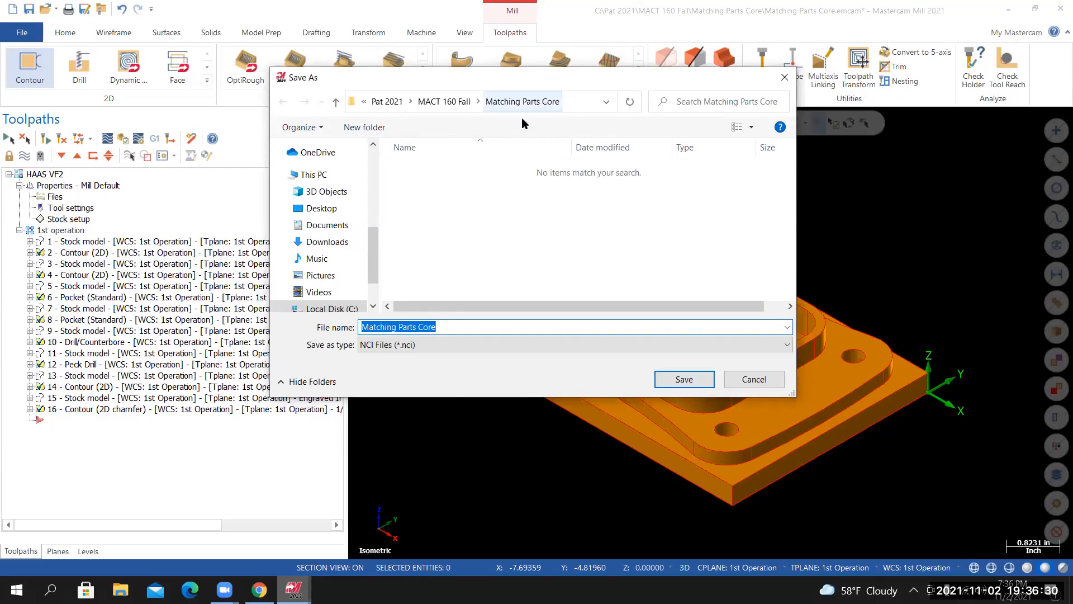
click(658, 378)
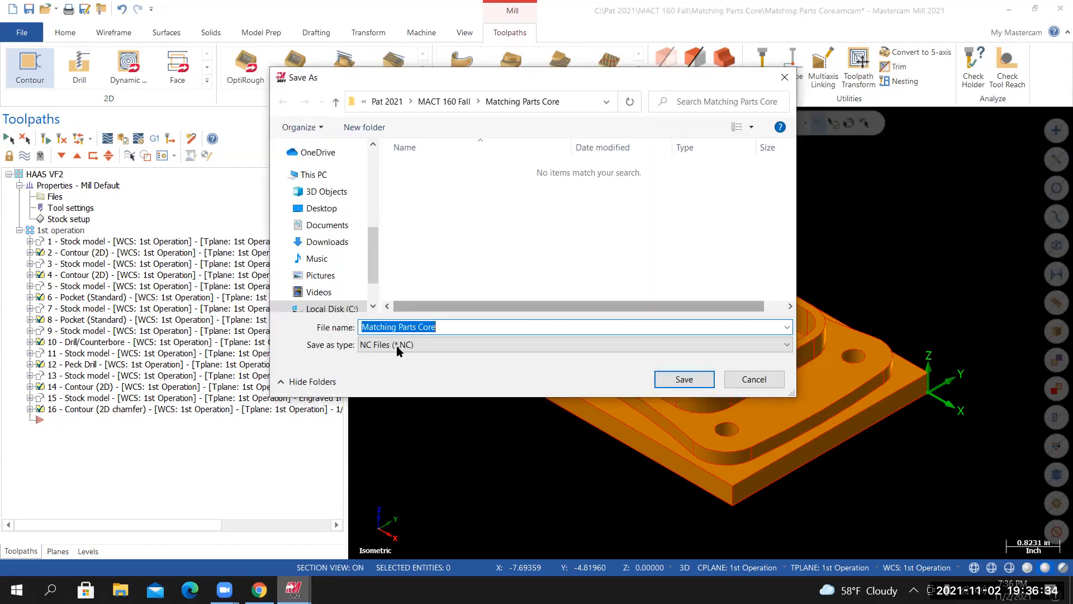
click(684, 382)
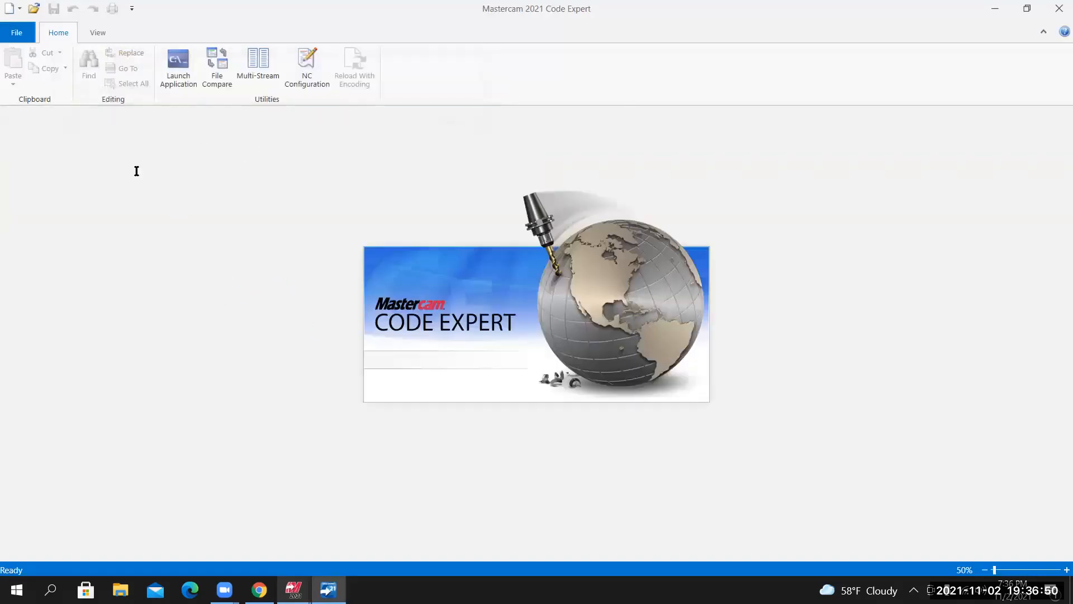
Review the header, tool list and code blocks of the posted NC program in Code Expert, and return to the Mastercam part window
scroll(223, 279, down, 3)
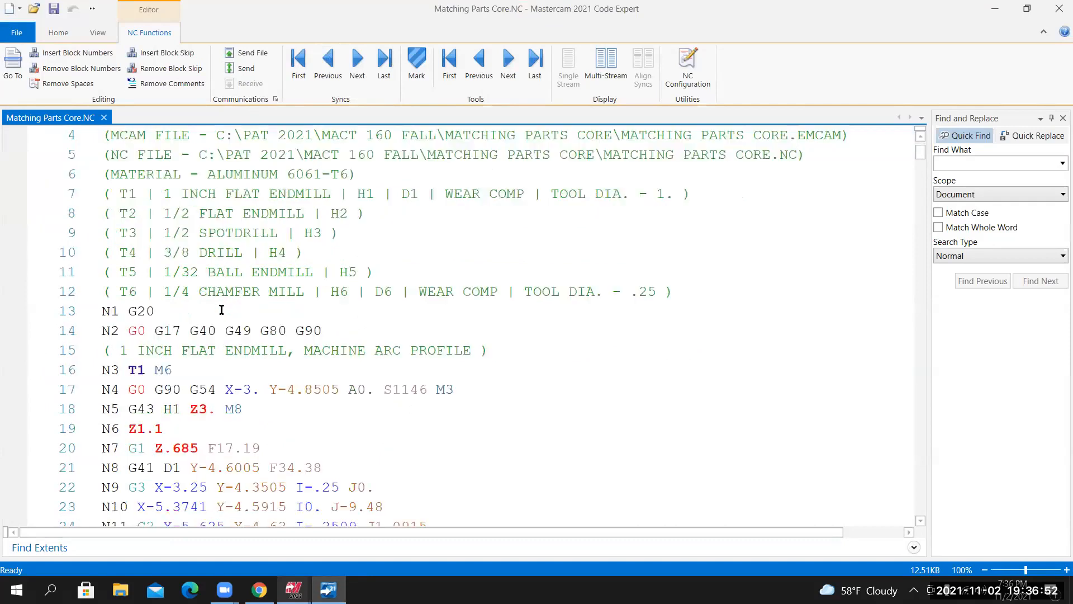
scroll(225, 311, up, 1)
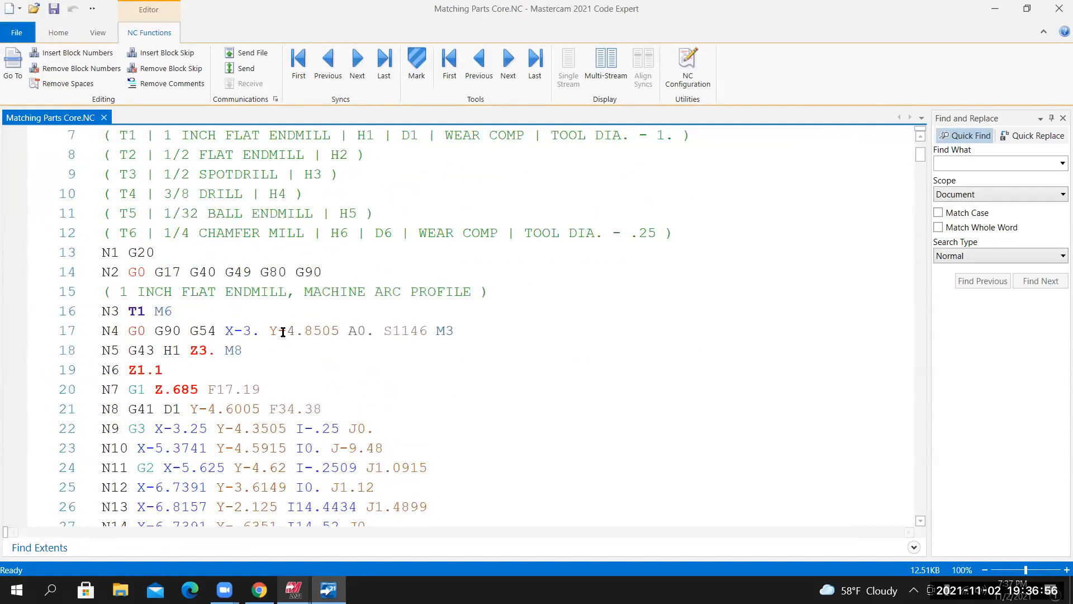
scroll(291, 335, up, 2)
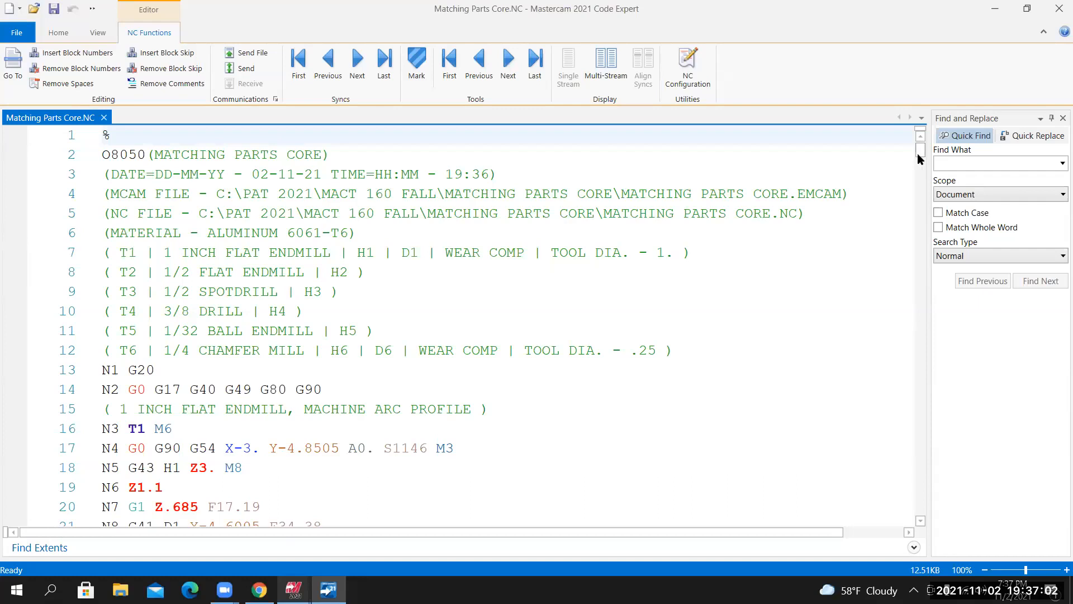
click(920, 223)
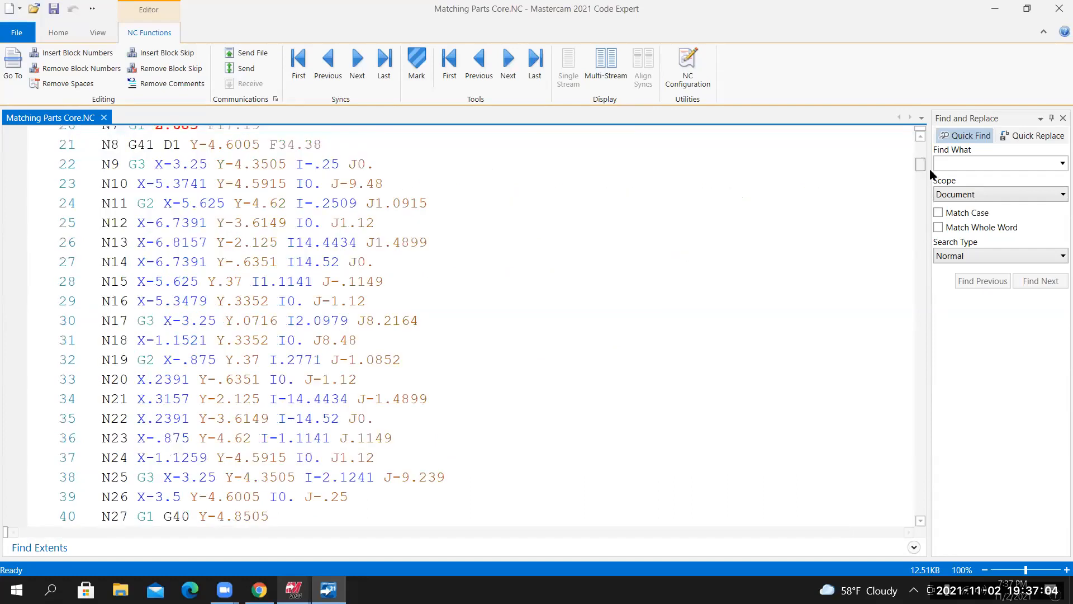
scroll(557, 531, down, 20)
scroll(391, 529, up, 20)
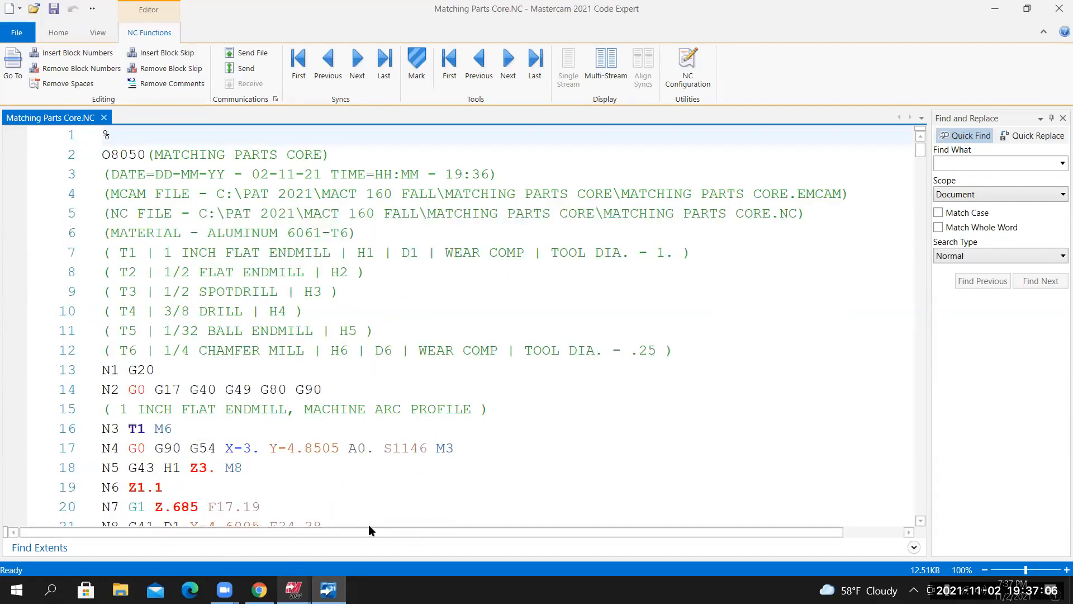
click(294, 589)
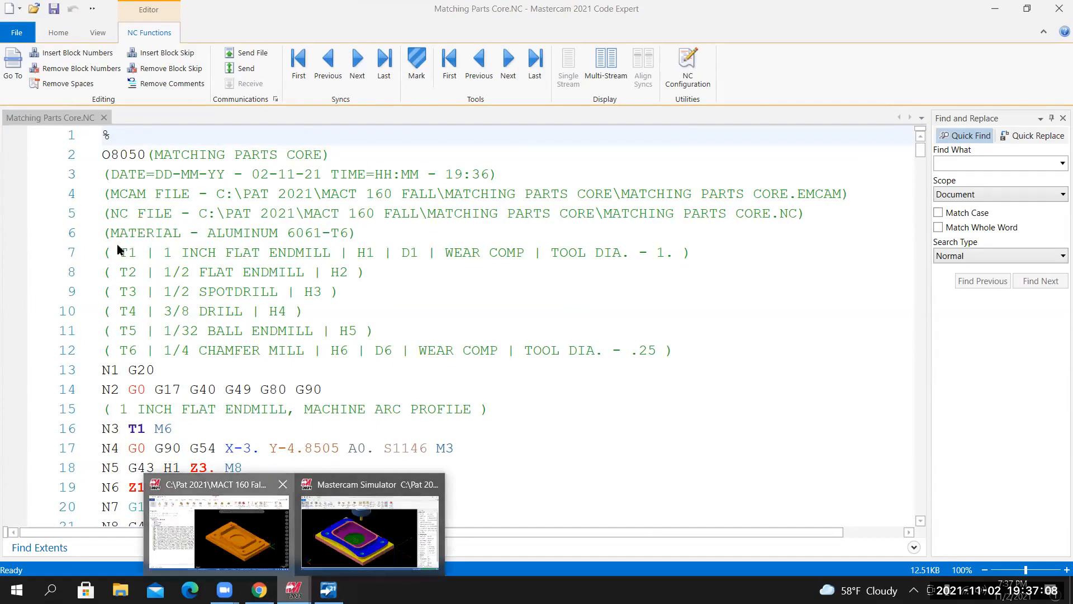
click(215, 531)
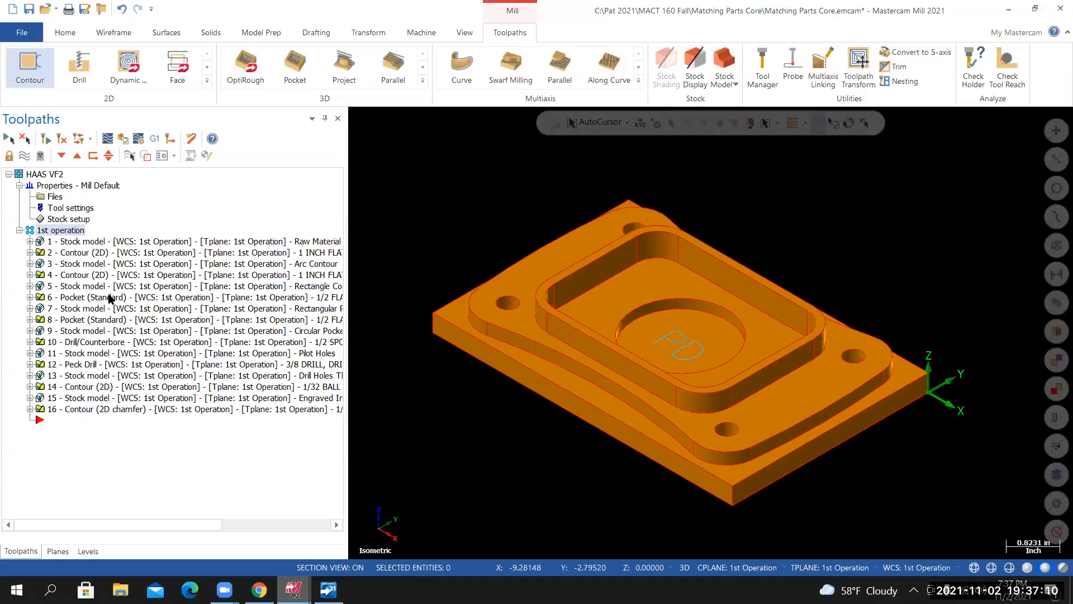
Review the posted Matching Parts Core NC program in Code Expert from the header through the final chamfer toolpath blocks
mouse_move(270, 583)
click(328, 589)
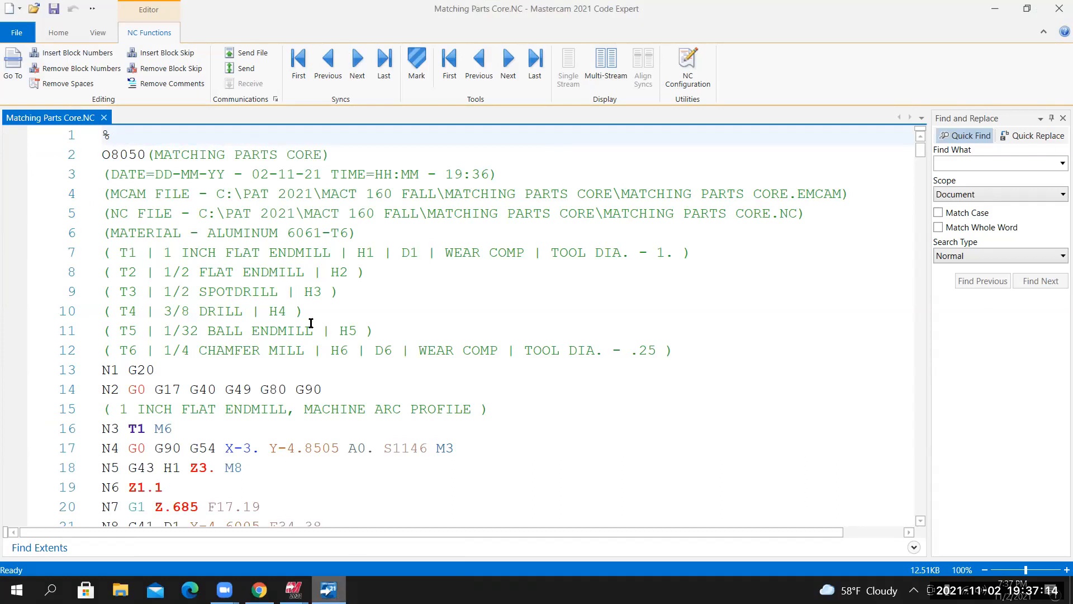
scroll(920, 156, down, 6)
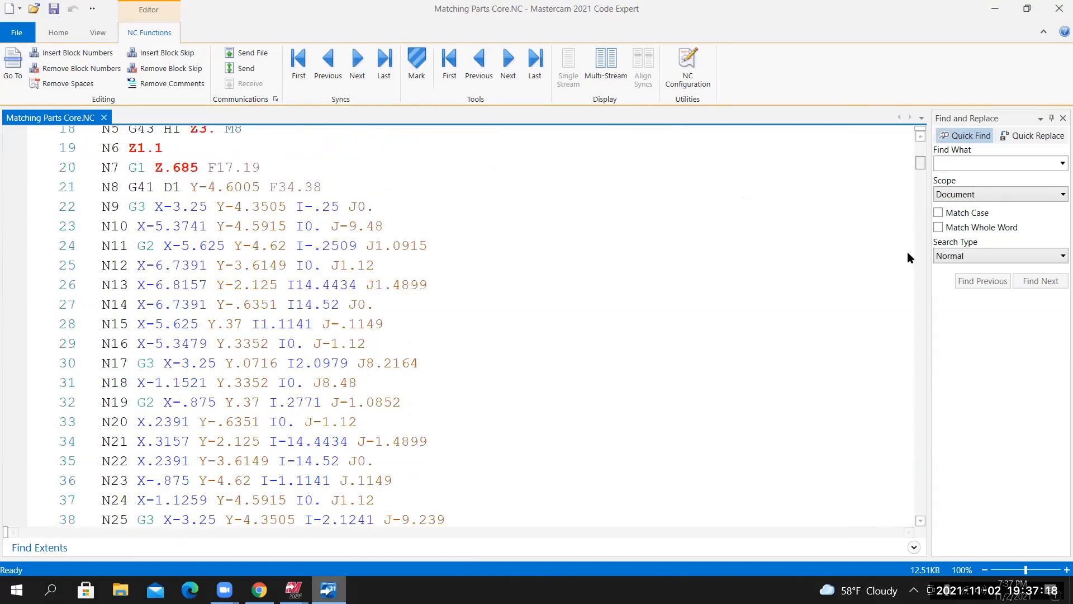
scroll(908, 252, down, 20)
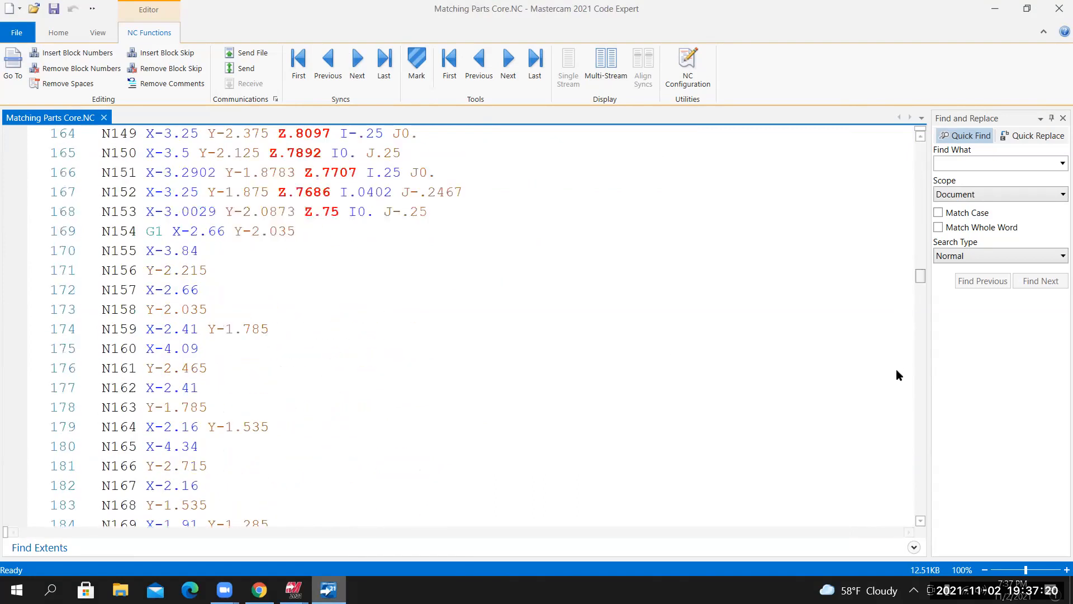
scroll(901, 424, down, 20)
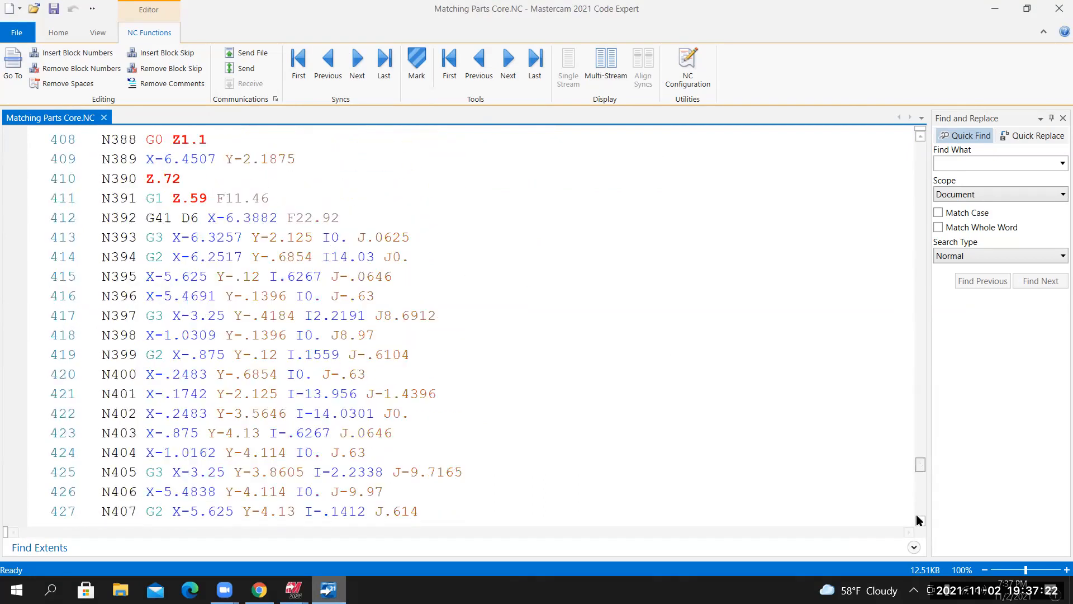
scroll(914, 167, up, 20)
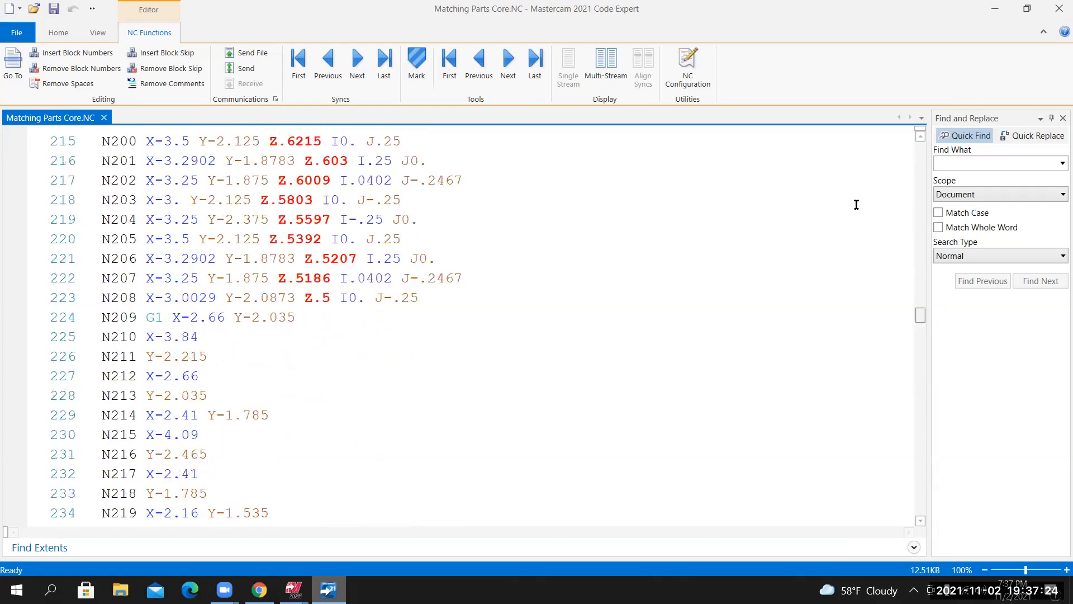
scroll(556, 339, up, 7)
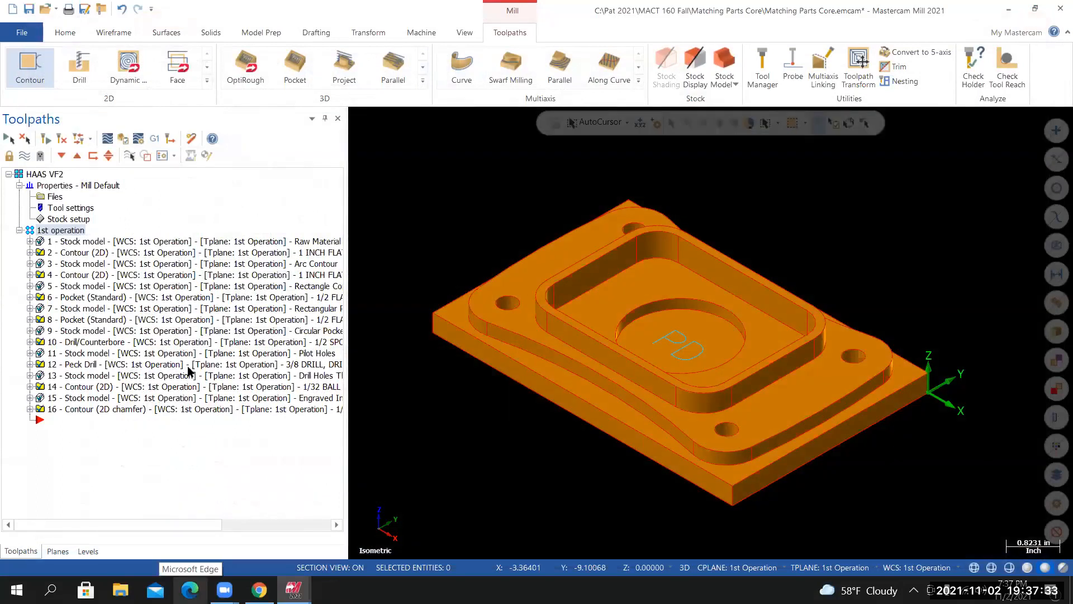
Generate a setup sheet for the toolpaths with the project name changed to Matching Parts Core
right_click(153, 446)
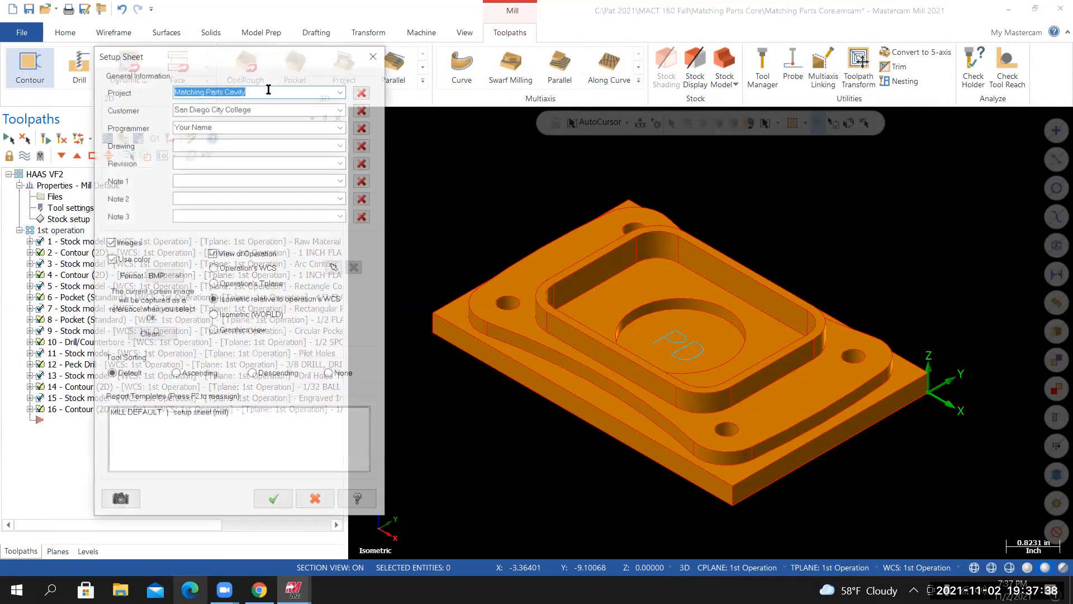
click(269, 89)
key(BackSpace)
key(BackSpace)
key(BackSpace)
key(BackSpace)
key(BackSpace)
key(BackSpace)
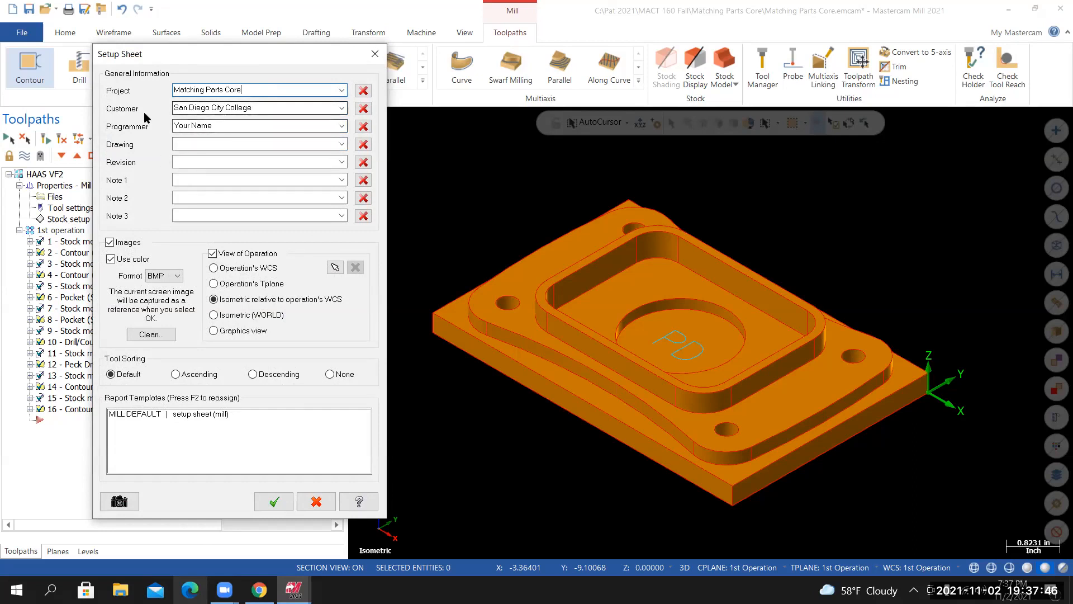
click(274, 503)
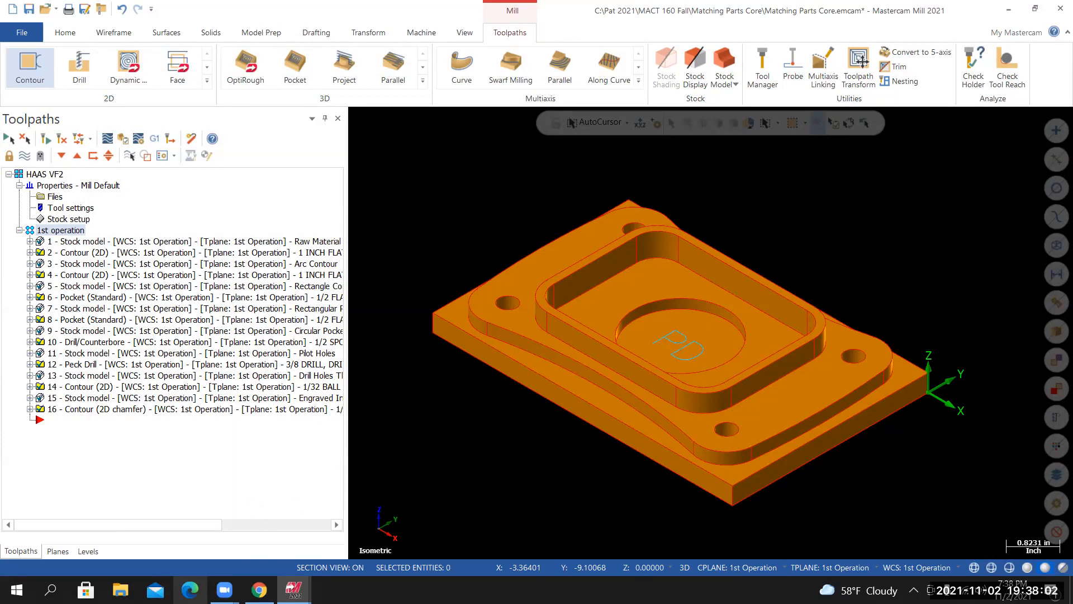
Switch to the Mastercam Simulator window and close it
click(293, 590)
click(370, 531)
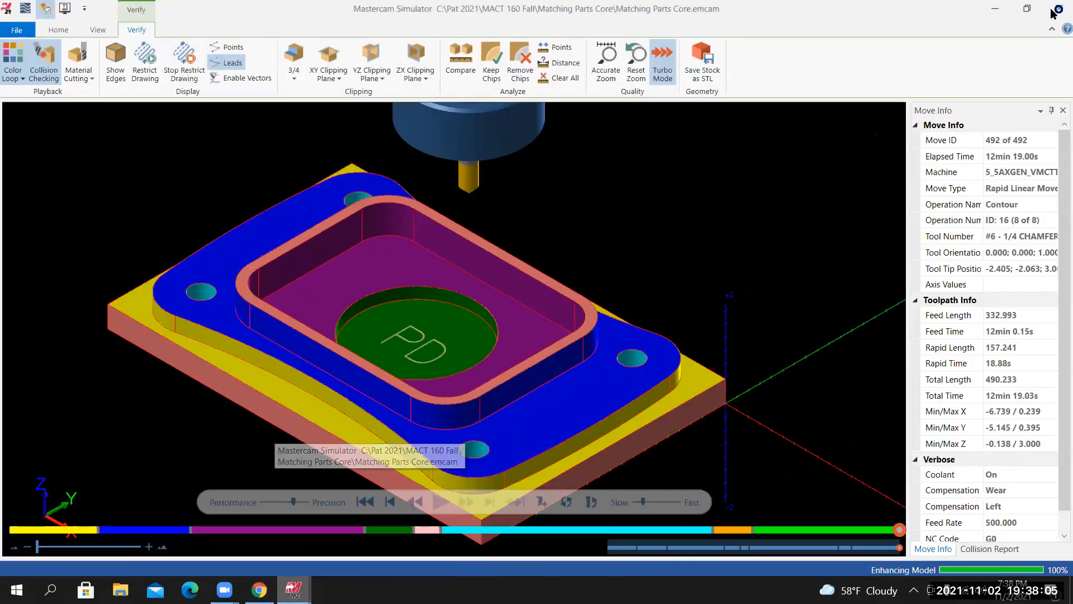
click(1057, 10)
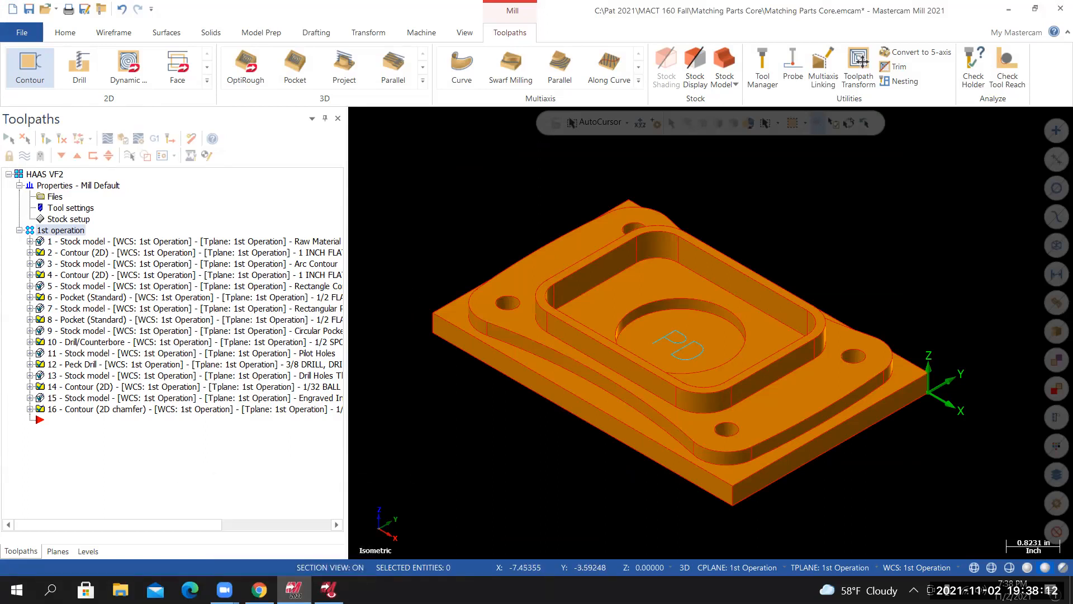
Open the generated setup sheet in ActiveReports Viewer and review its general information, stock, operation and tool pages
mouse_move(329, 590)
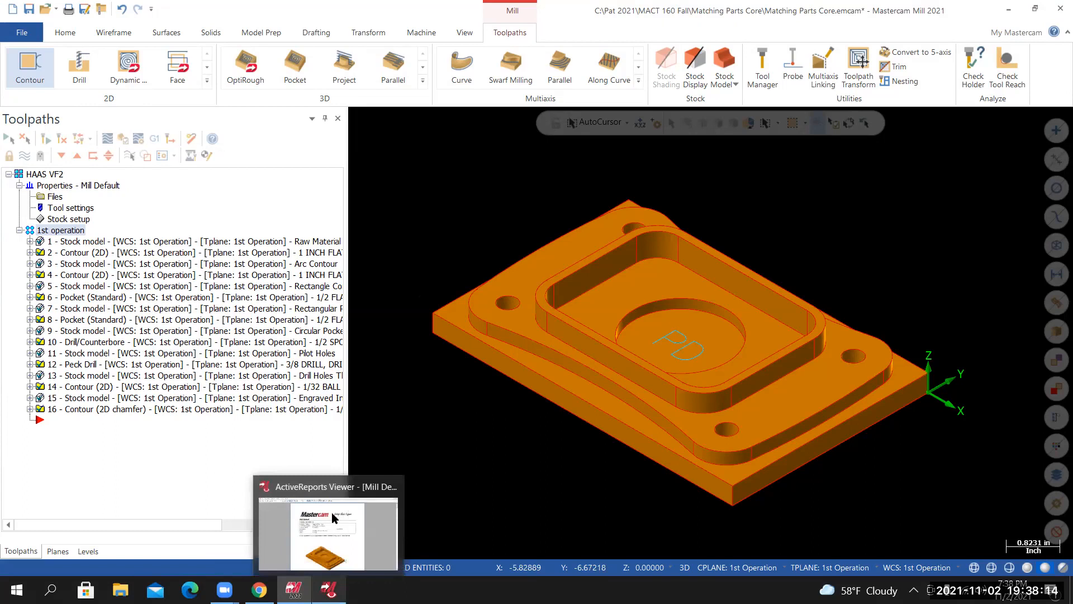
click(328, 531)
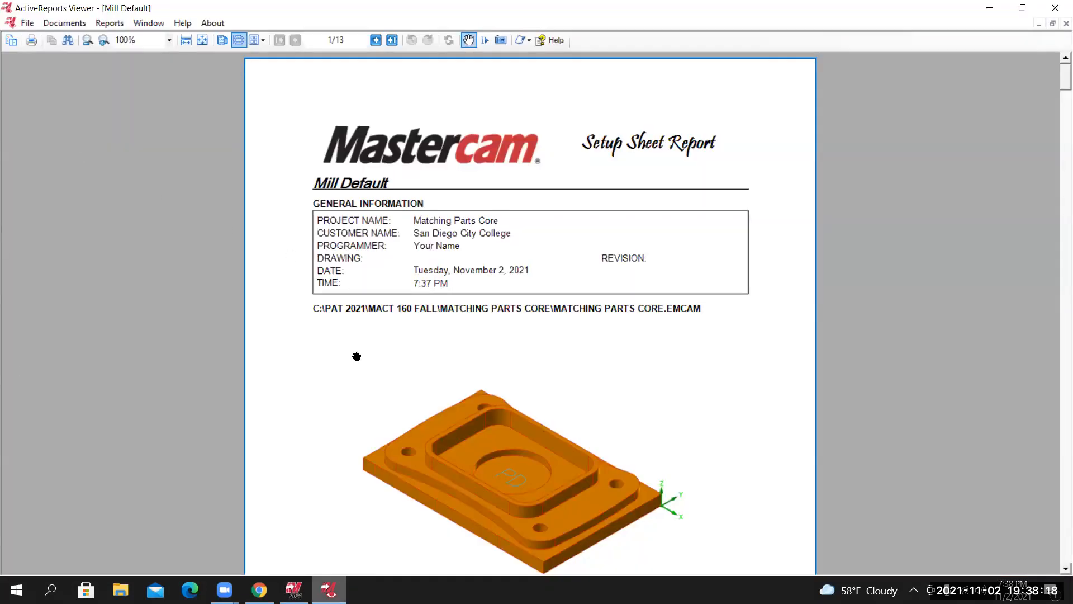
scroll(884, 302, down, 10)
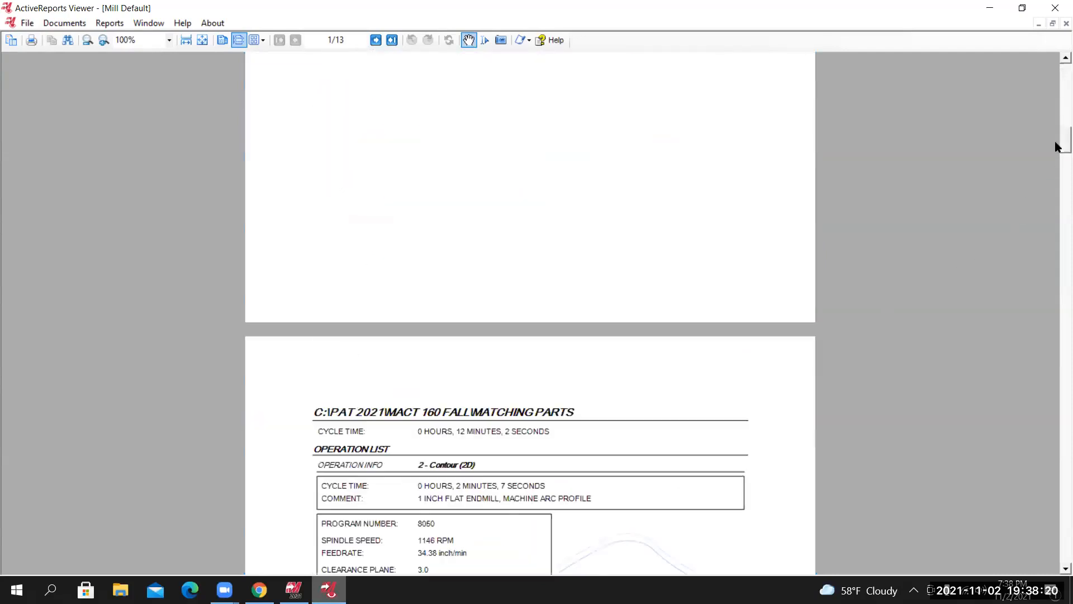
scroll(1056, 201, down, 10)
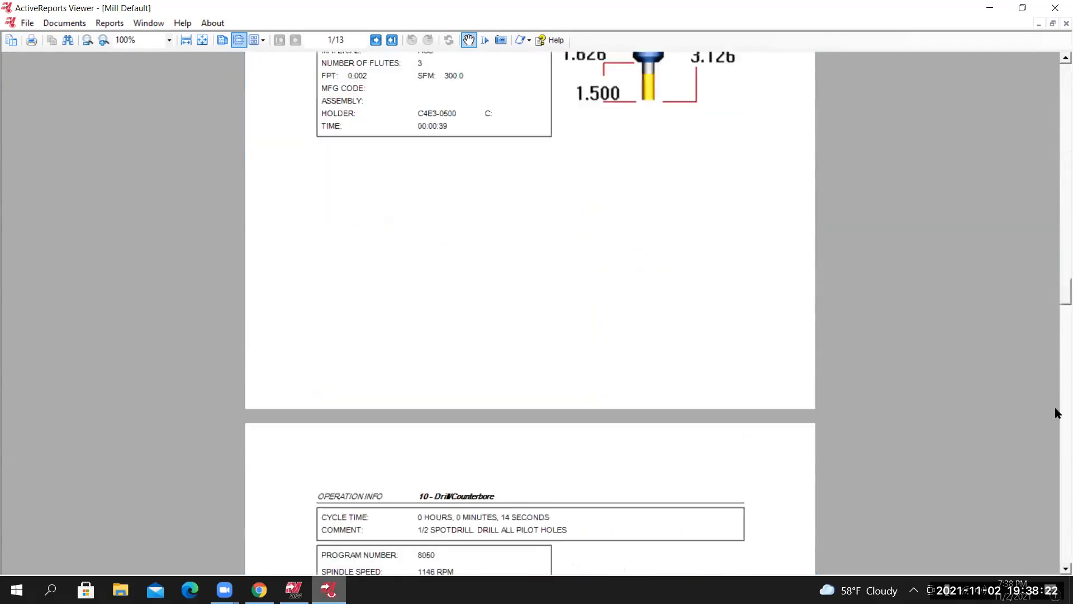
scroll(1056, 312, up, 20)
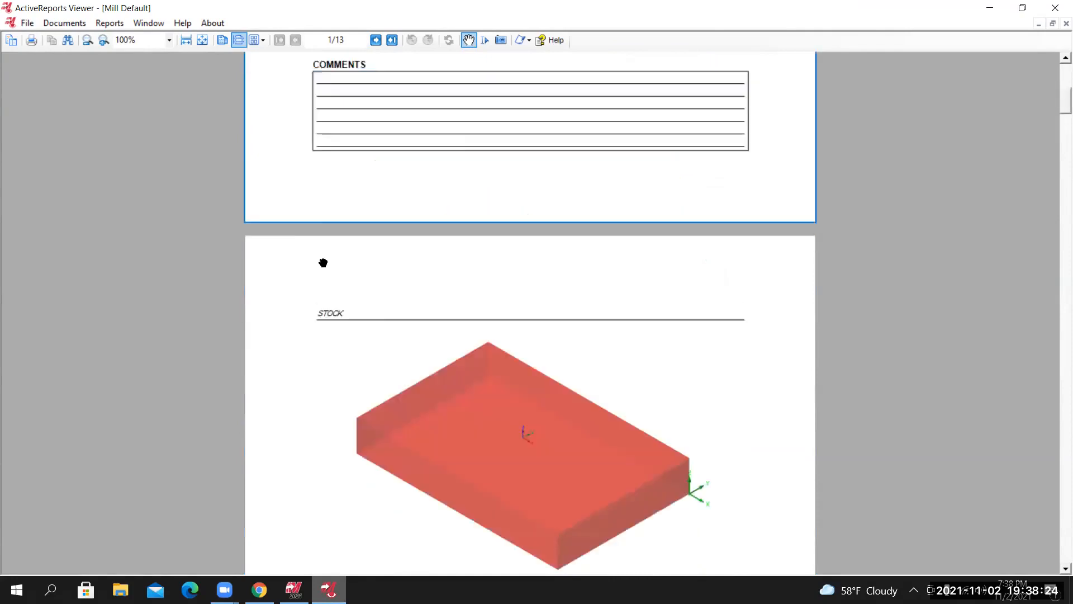
Save the setup sheet report as a PDF named Matching Parts Core in the Matching Parts Core folder
click(25, 24)
mouse_move(50, 56)
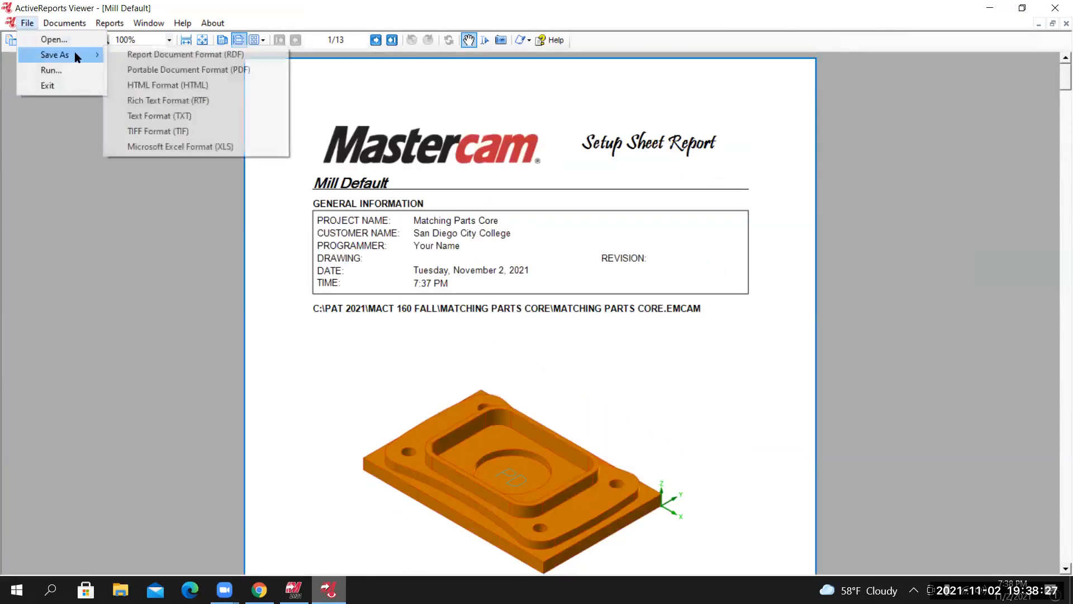
click(175, 72)
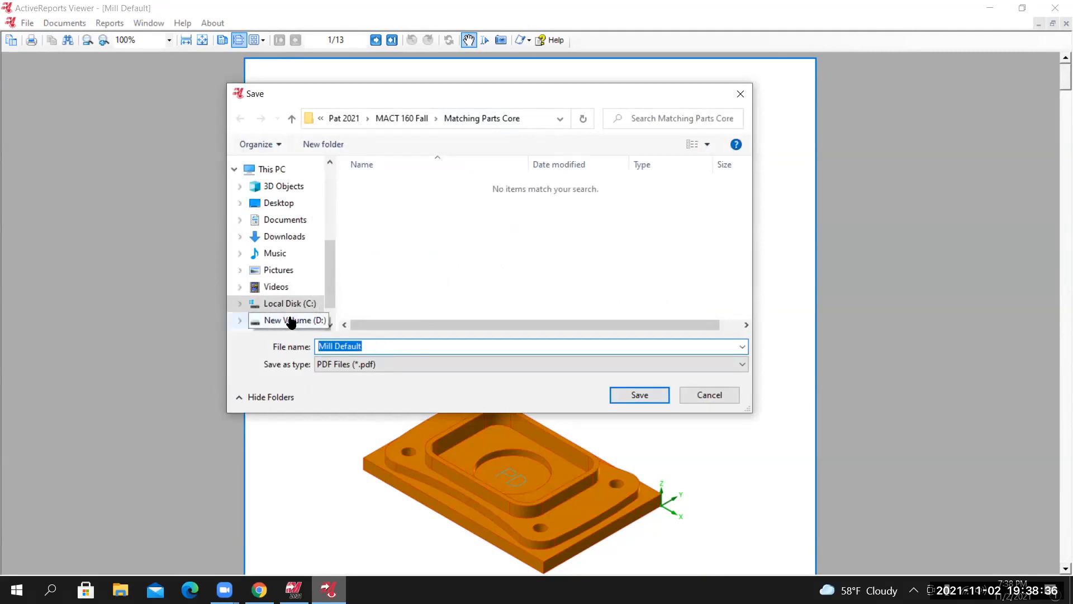
text(Match)
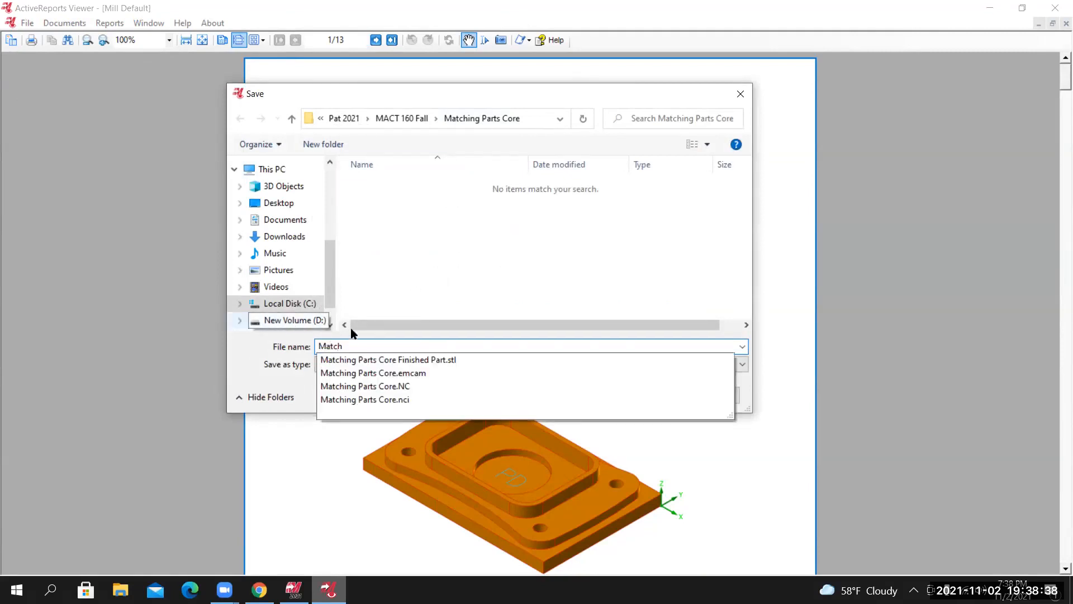
click(406, 359)
click(456, 348)
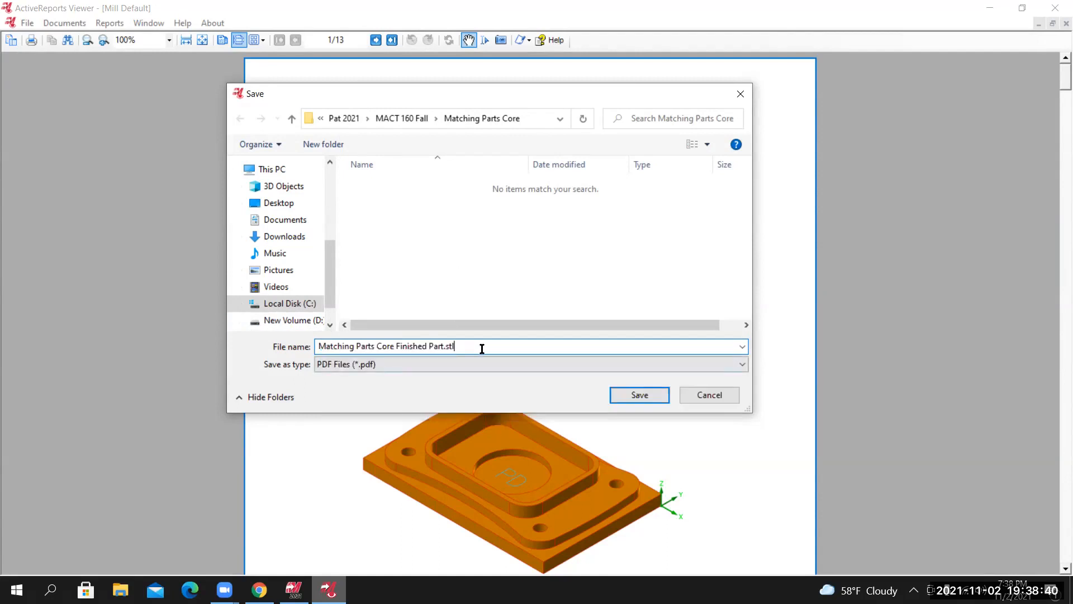
key(BackSpace)
key(BackSpace)
key(BackSpace)
key(BackSpace)
key(BackSpace)
key(BackSpace)
key(BackSpace)
key(BackSpace)
key(BackSpace)
key(BackSpace)
key(BackSpace)
key(BackSpace)
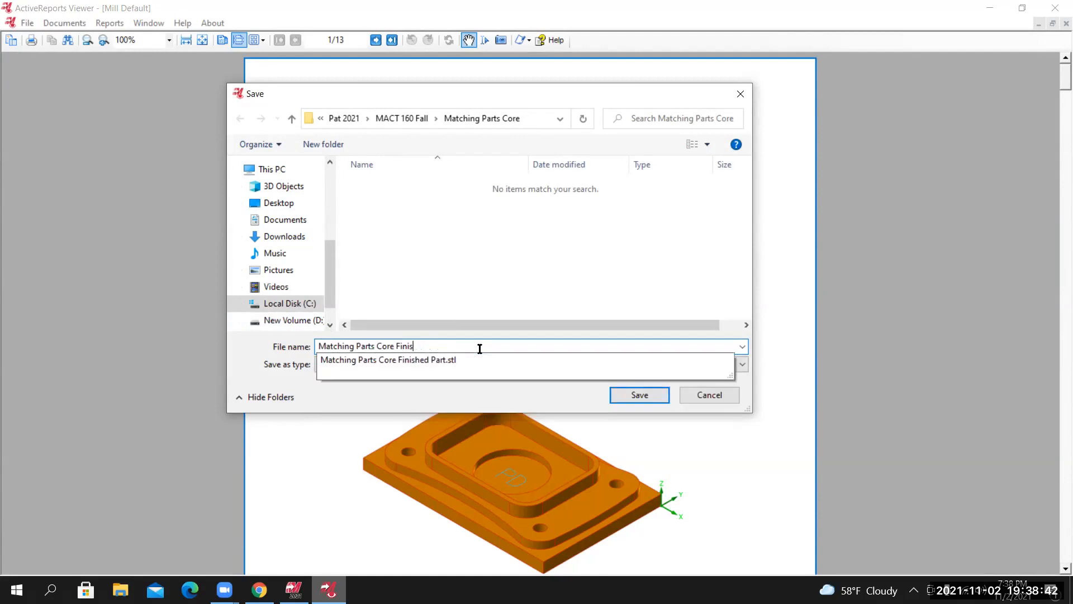
key(BackSpace)
key(BackSpace)
key(BackSpace)
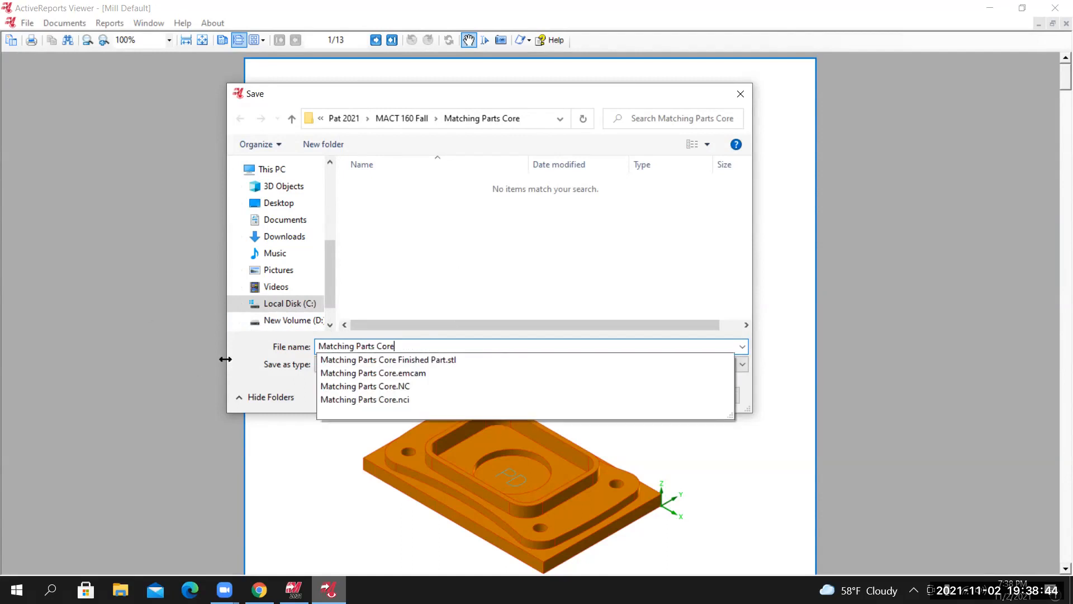
click(277, 361)
click(639, 397)
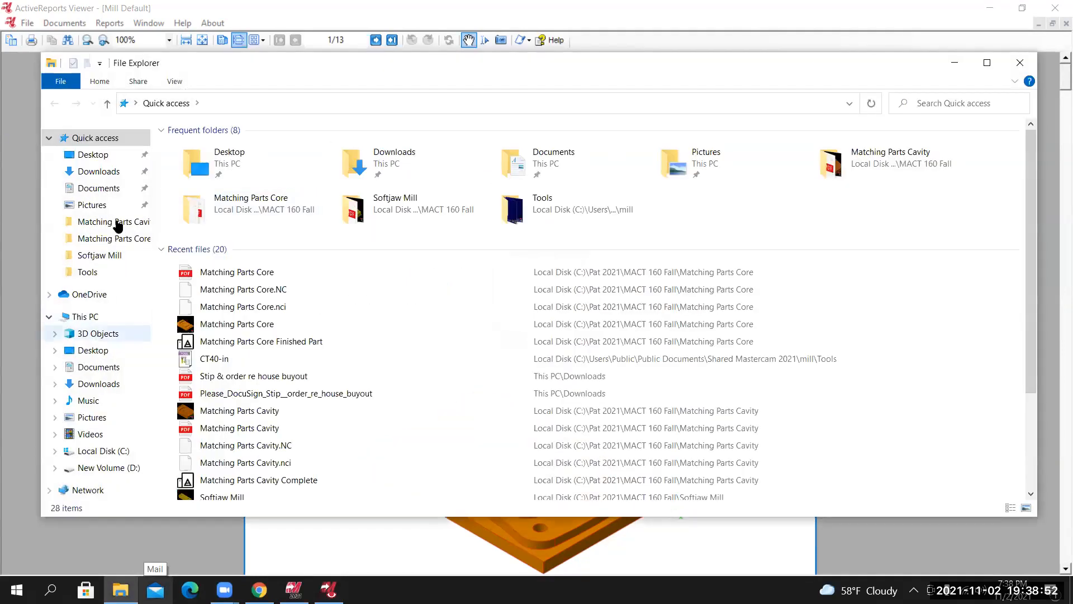
Check the files in the Matching Parts Core folder and compress the folder with 7-Zip into Matching Parts Core.zip within MACT 160 Fall
click(124, 239)
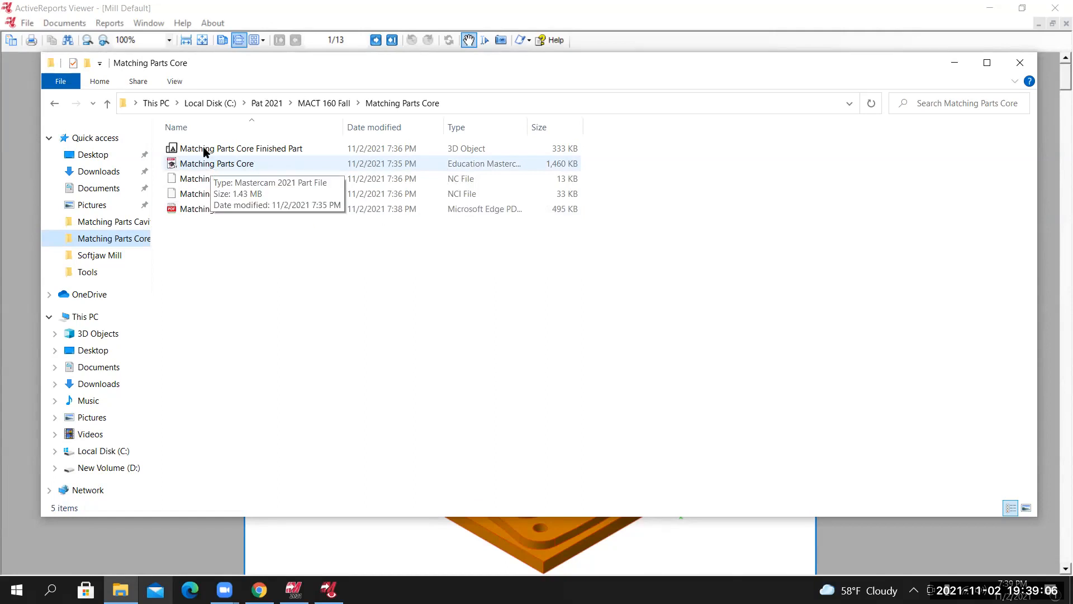
click(324, 104)
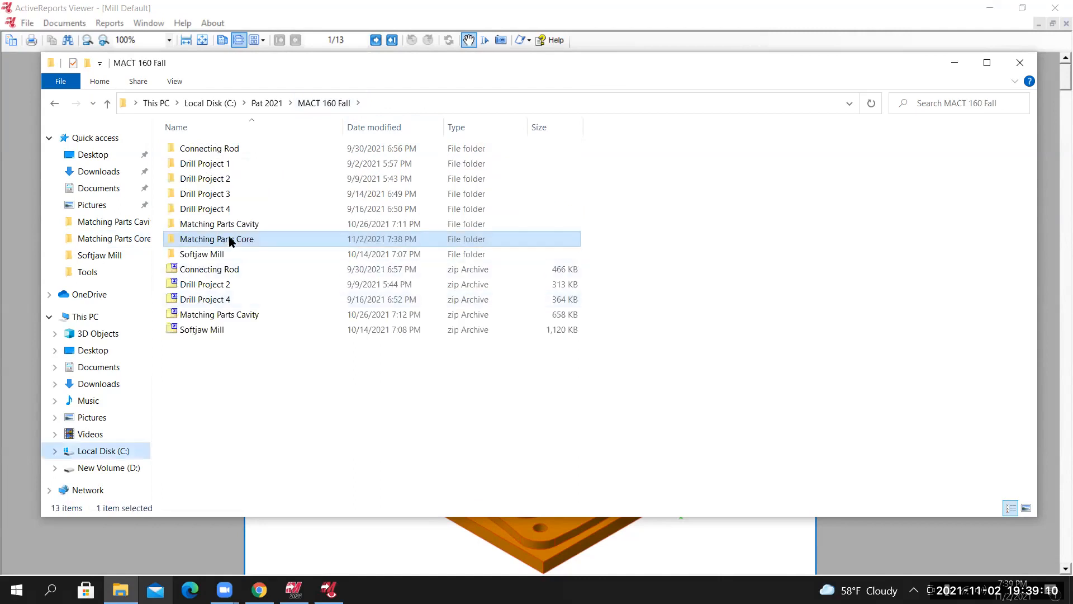
right_click(231, 241)
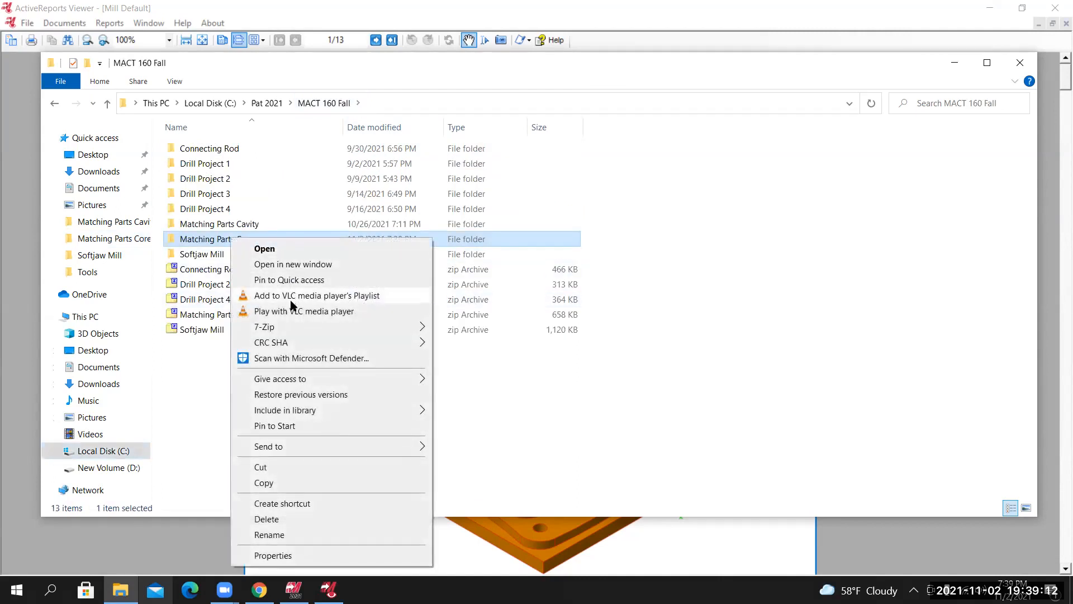
mouse_move(282, 329)
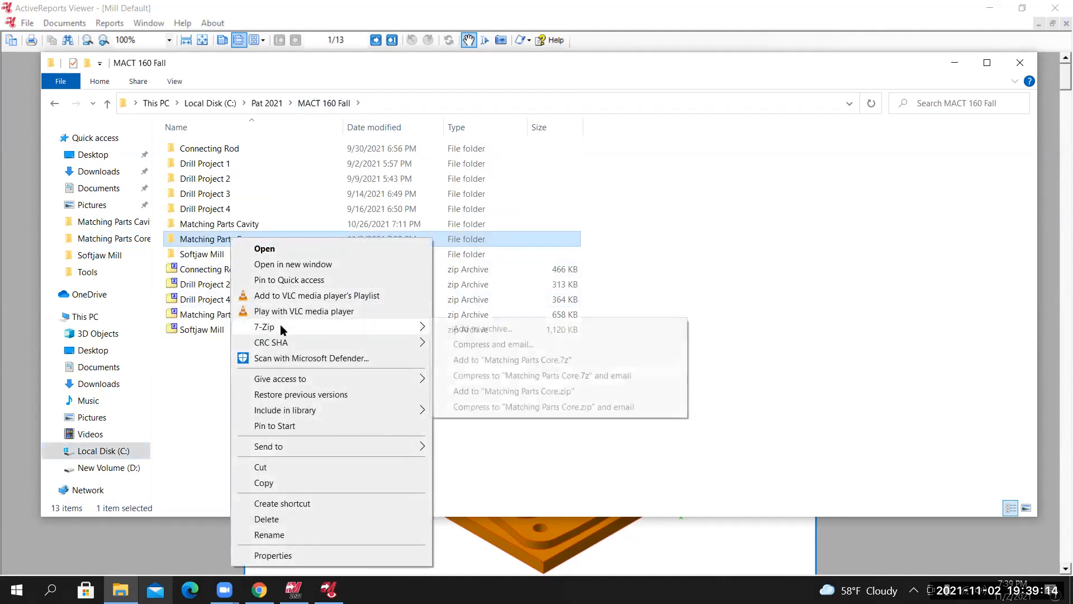
click(484, 391)
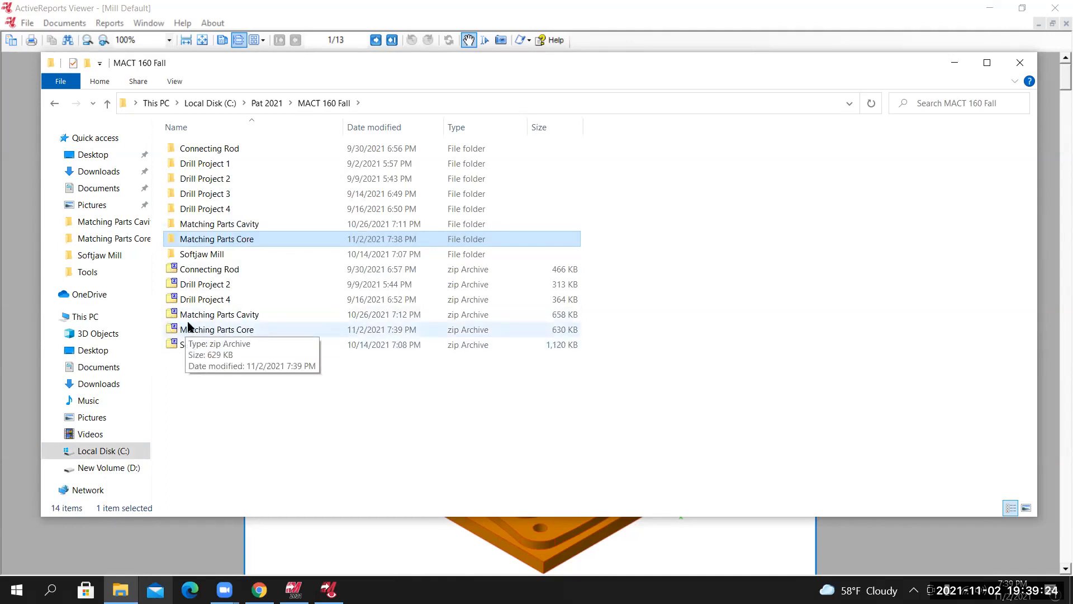
click(247, 414)
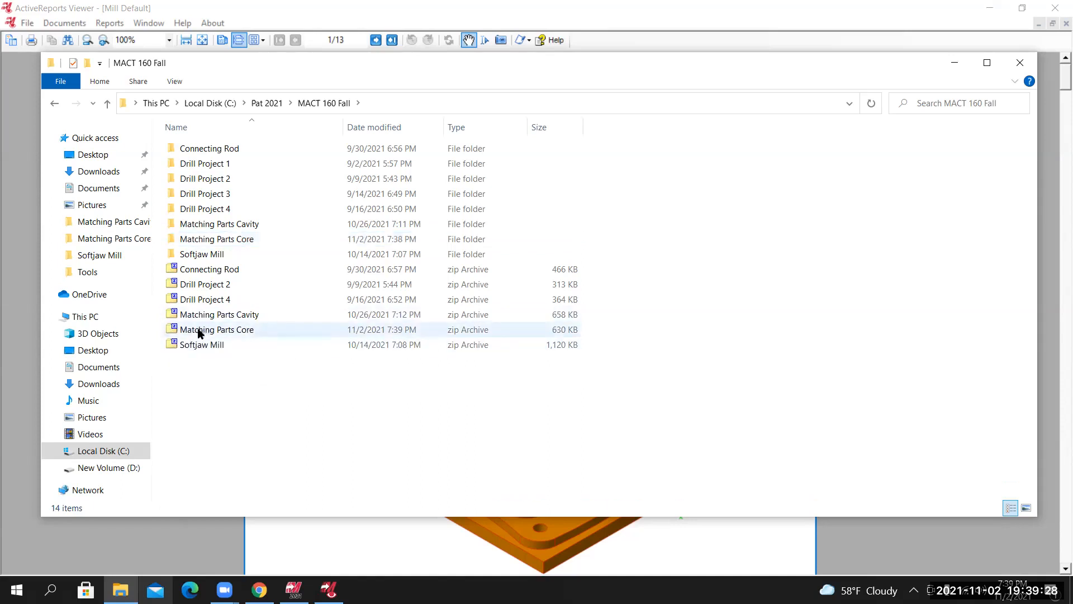
Close File Explorer and the setup sheet report viewer, and save the Mastercam part file
click(1018, 63)
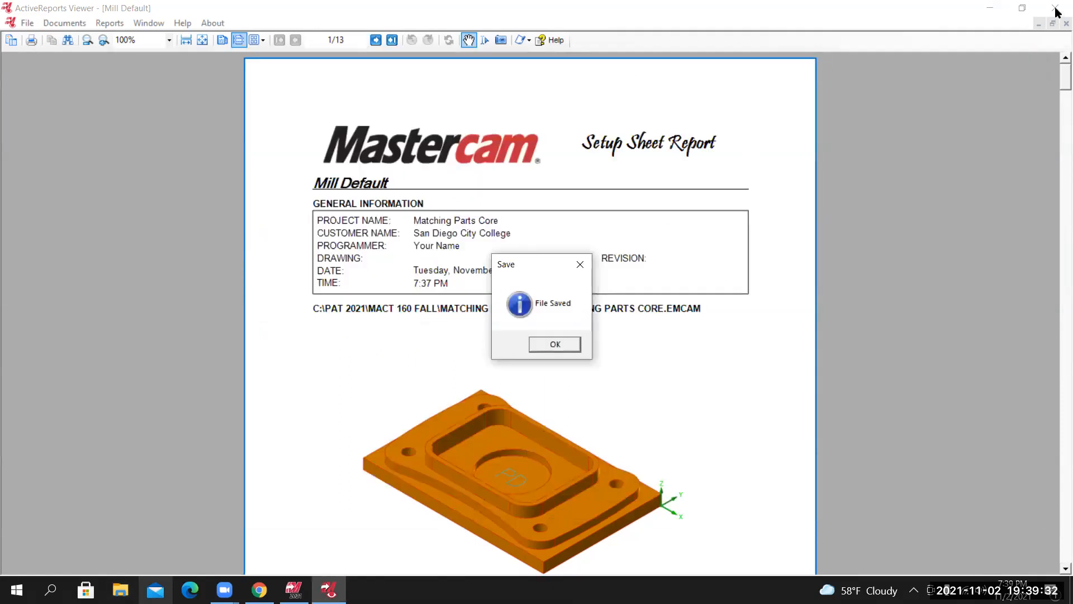
click(554, 344)
click(1055, 8)
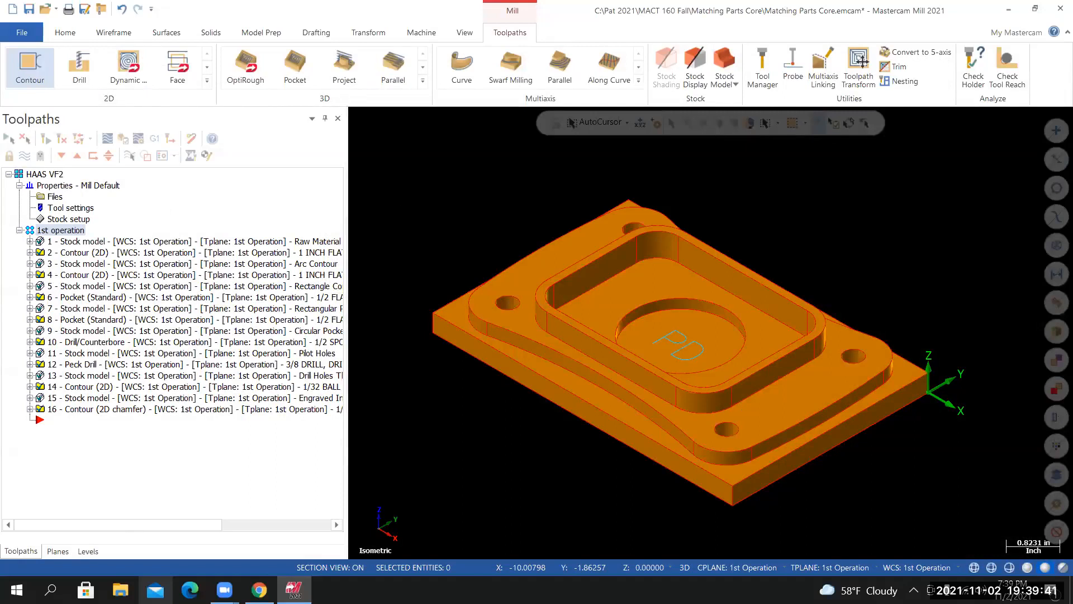
click(22, 33)
click(28, 171)
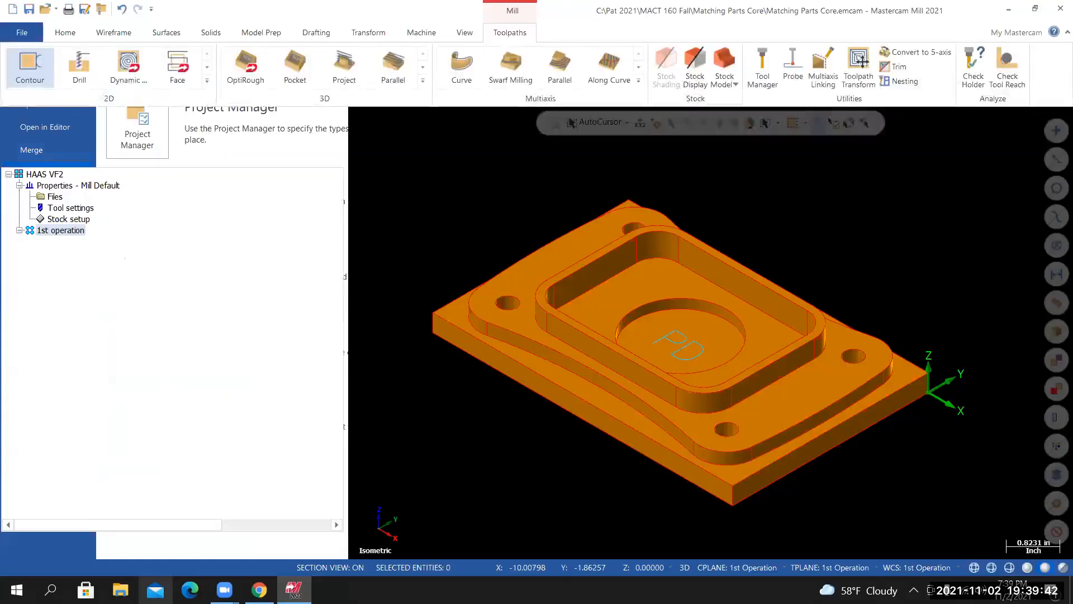